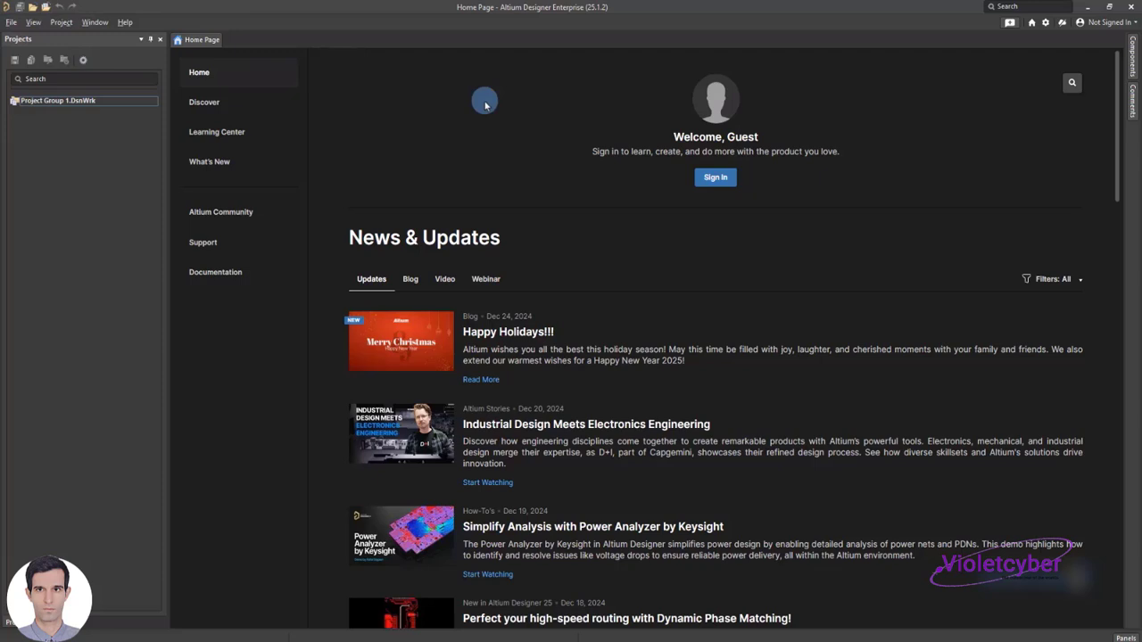
Create a new schematic document and dismiss the floating SCH List window
{"action": "left_click", "coordinate": [12, 23]}
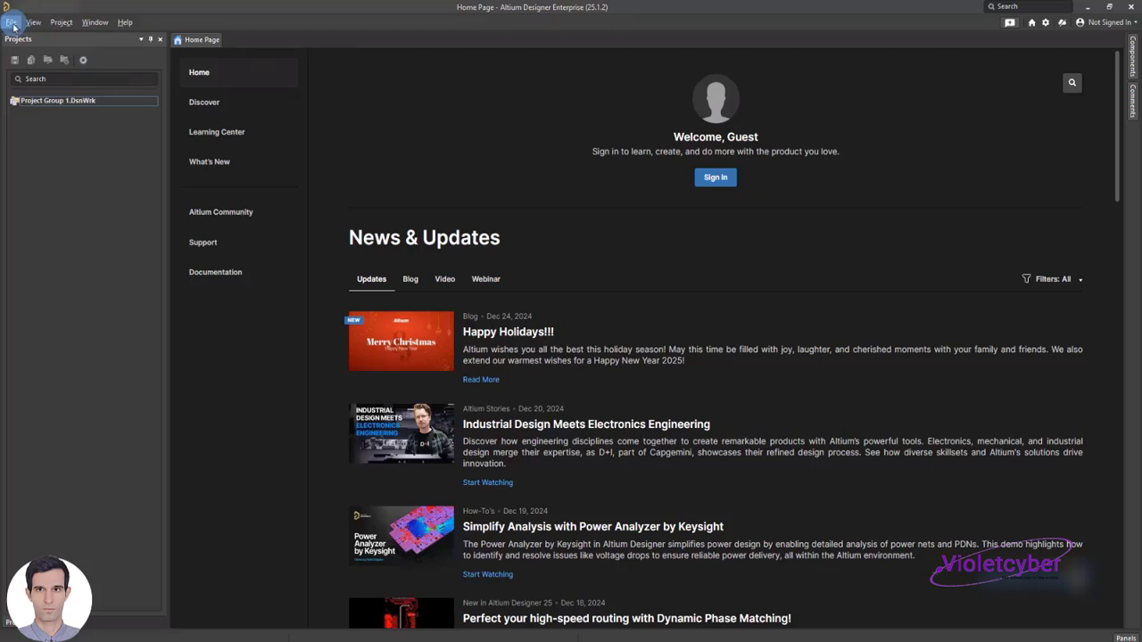
{"action": "left_click", "coordinate": [12, 22]}
{"action": "left_click", "coordinate": [11, 23]}
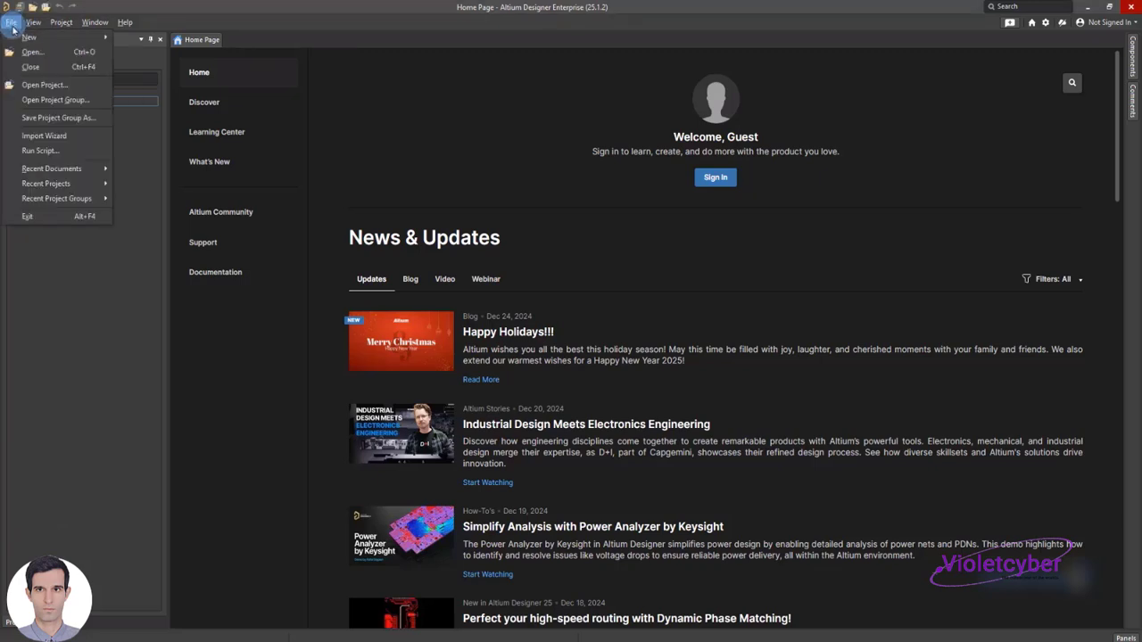
{"action": "mouse_move", "coordinate": [113, 41]}
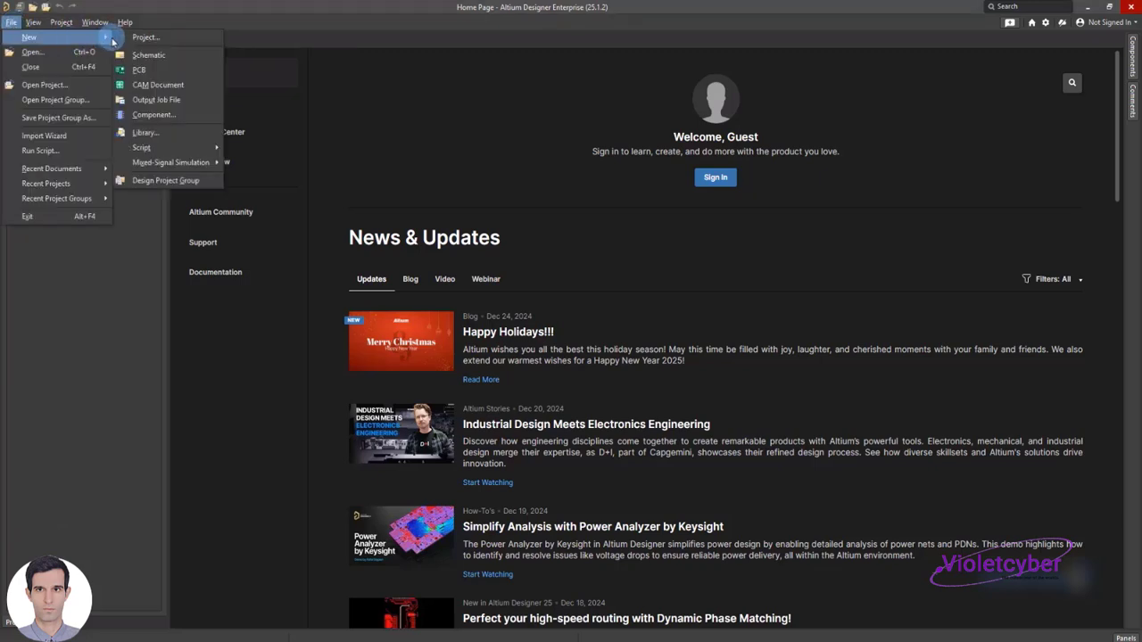
{"action": "left_click", "coordinate": [158, 56]}
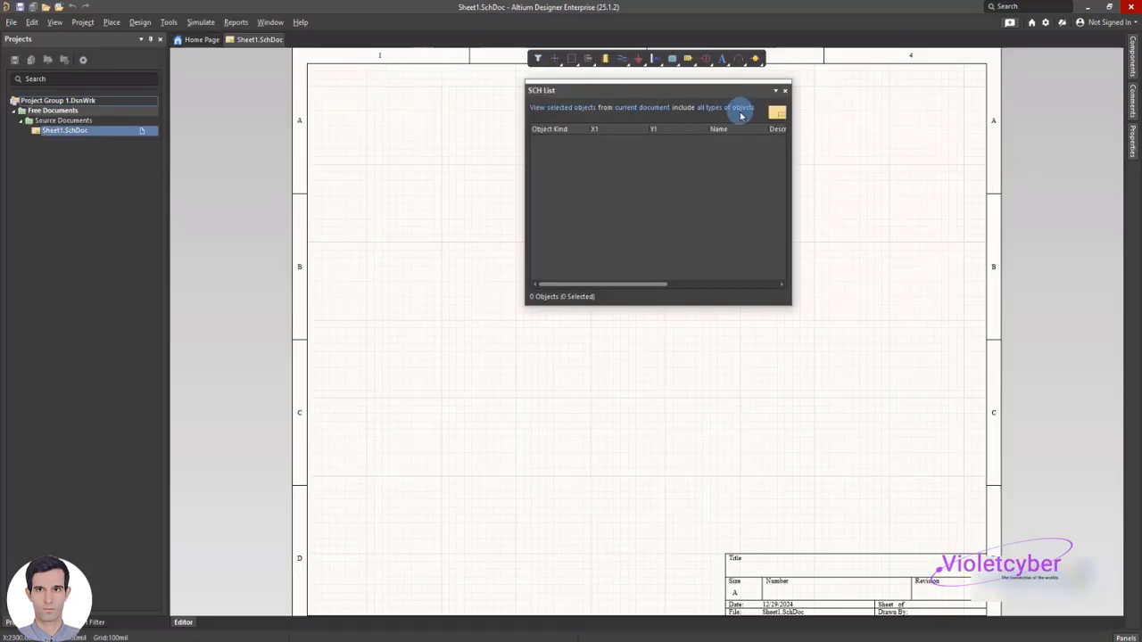
{"action": "mouse_move", "coordinate": [740, 96]}
{"action": "left_mouse_down"}
{"action": "mouse_move", "coordinate": [688, 95]}
{"action": "mouse_move", "coordinate": [693, 107]}
{"action": "mouse_move", "coordinate": [741, 117]}
{"action": "left_mouse_up"}
{"action": "left_click", "coordinate": [740, 108]}
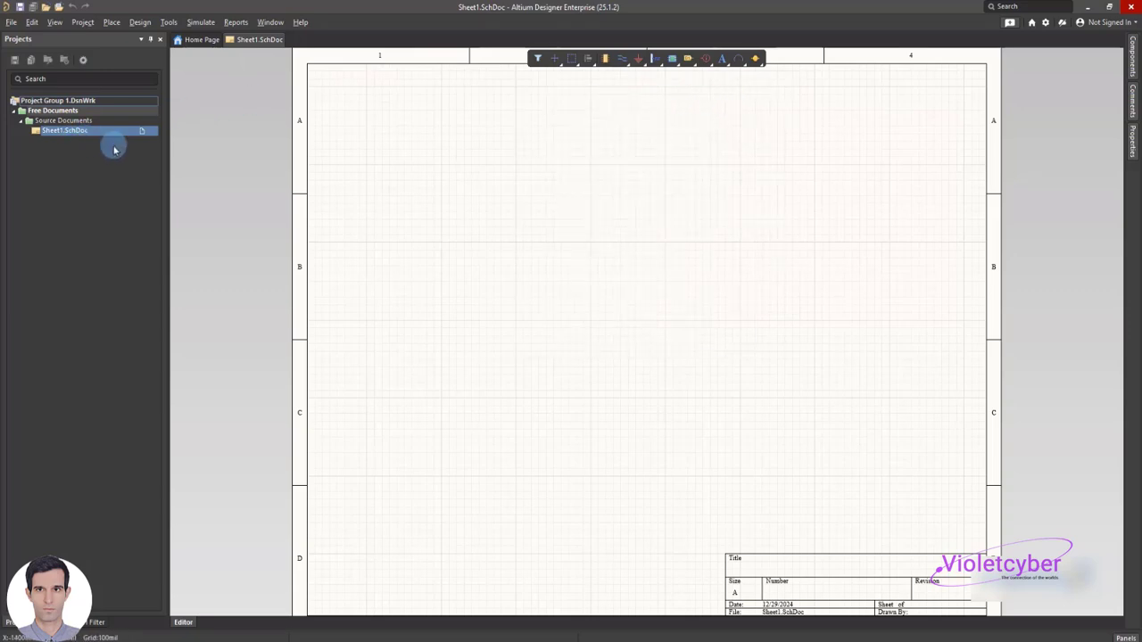
Start saving the schematic and browse through Final-Videos, season-2, Files and the second session folder to the Relay Module PCB folder
{"action": "key", "text": "ctrl+s"}
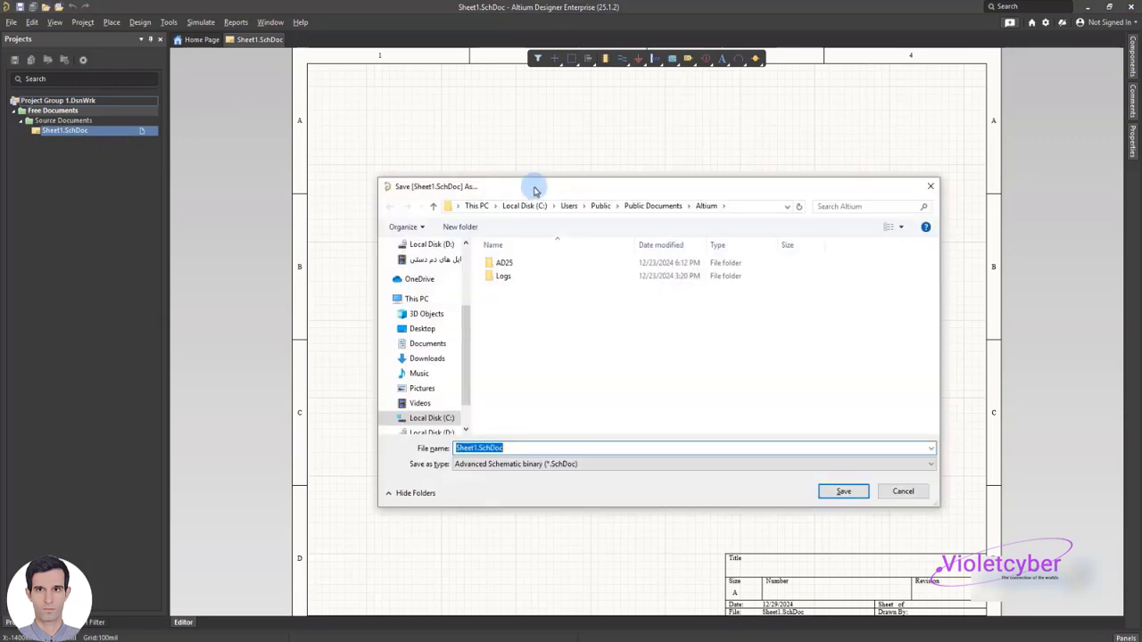
{"action": "left_click_drag", "start_coordinate": [535, 190], "coordinate": [433, 143]}
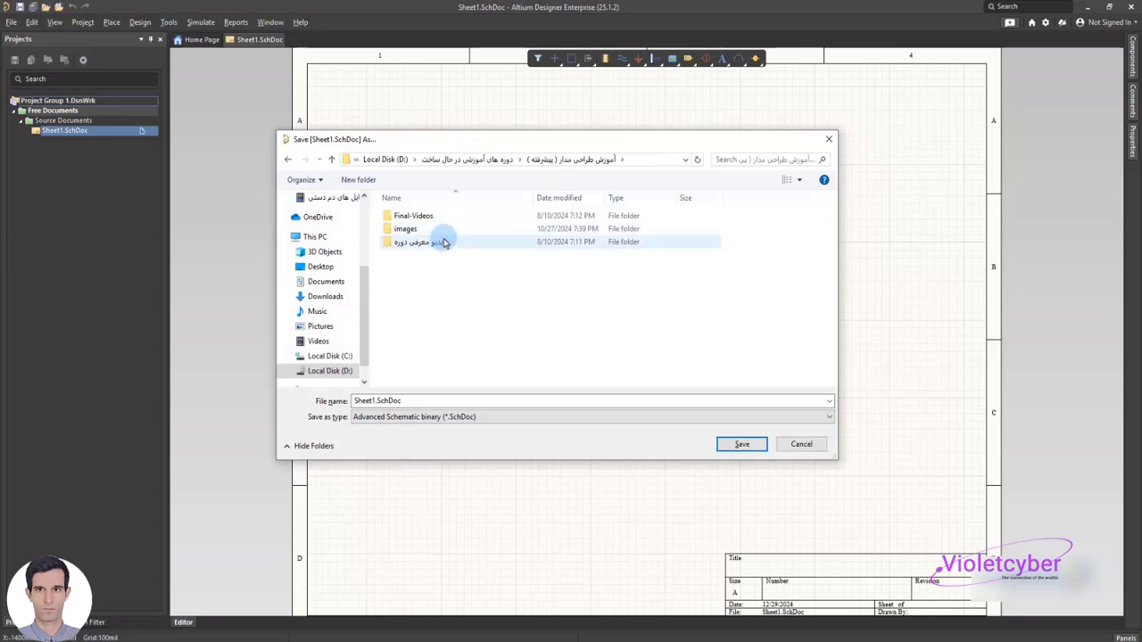
{"action": "double_click", "coordinate": [417, 219]}
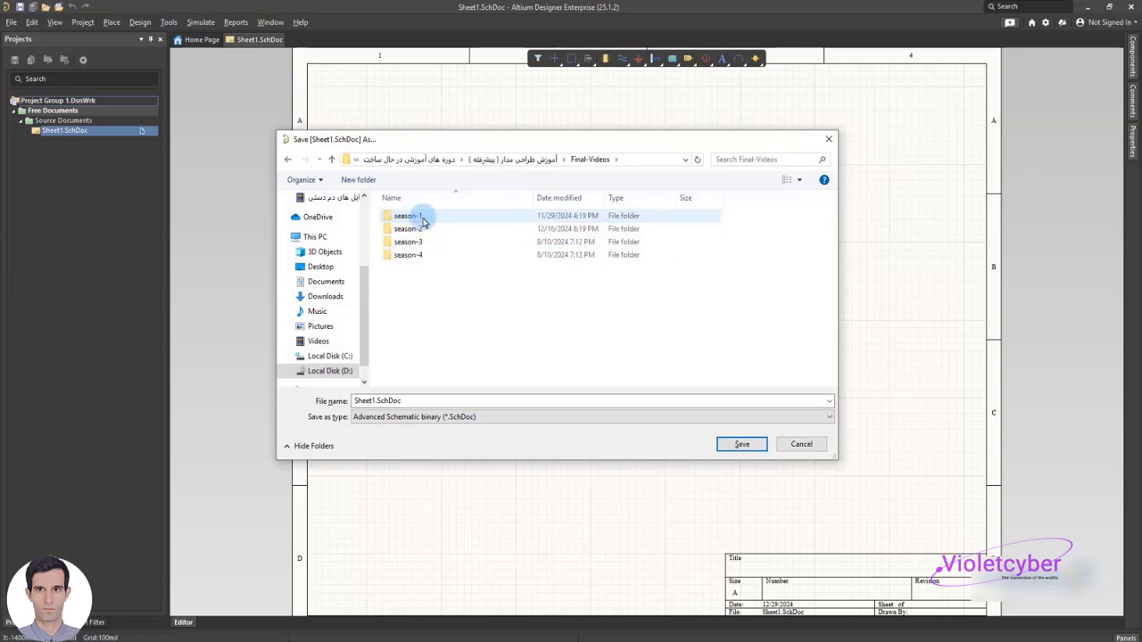
{"action": "double_click", "coordinate": [417, 228]}
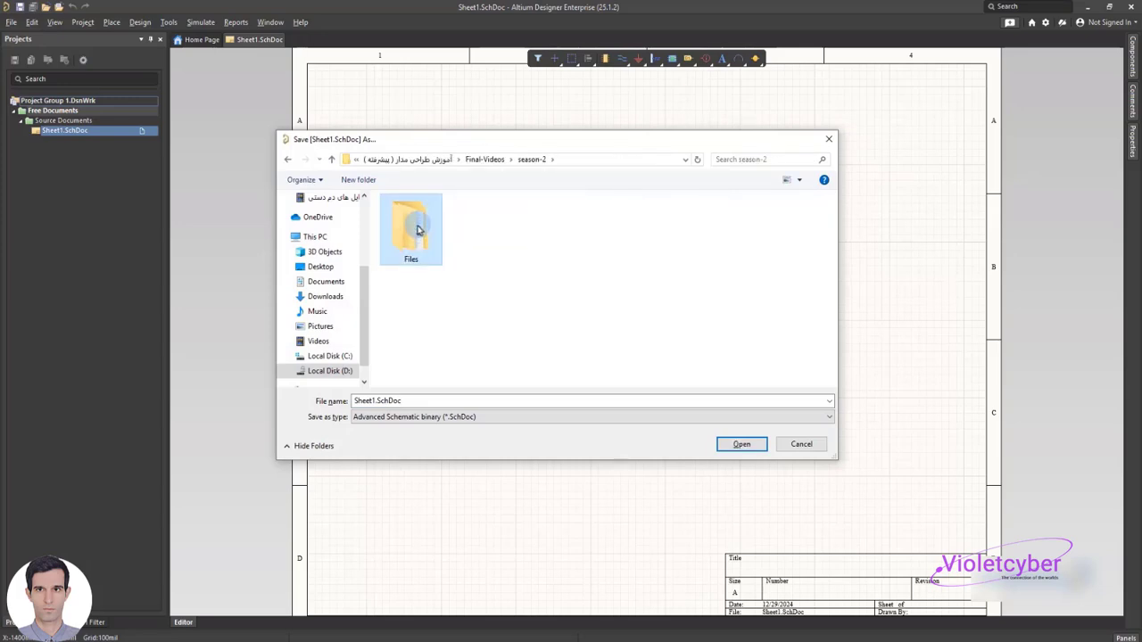
{"action": "double_click", "coordinate": [417, 230]}
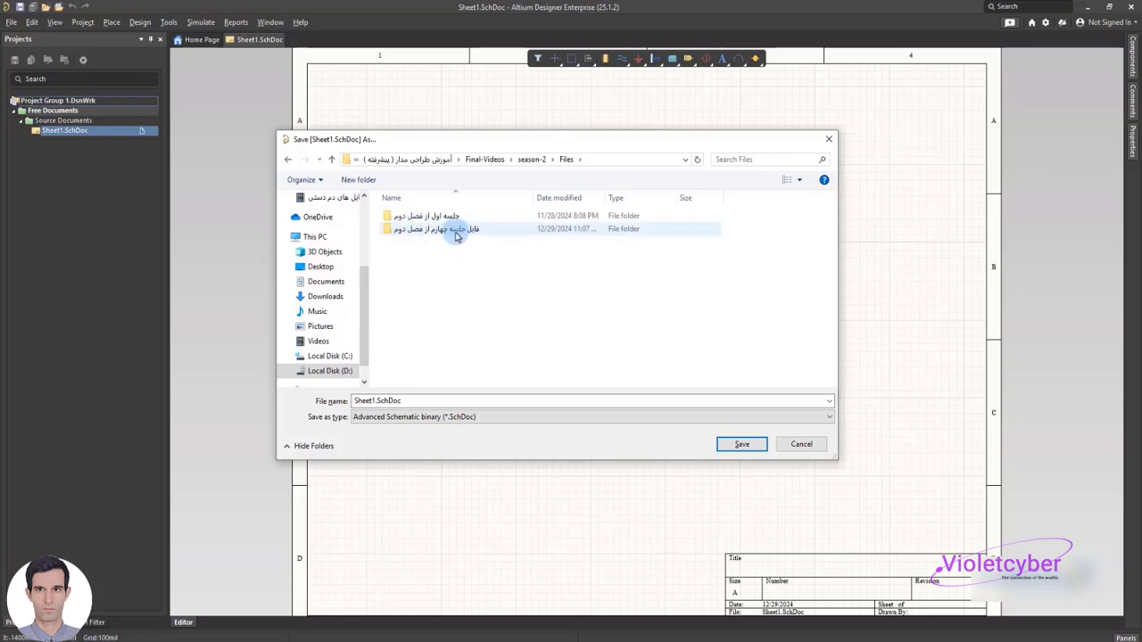
{"action": "double_click", "coordinate": [456, 234]}
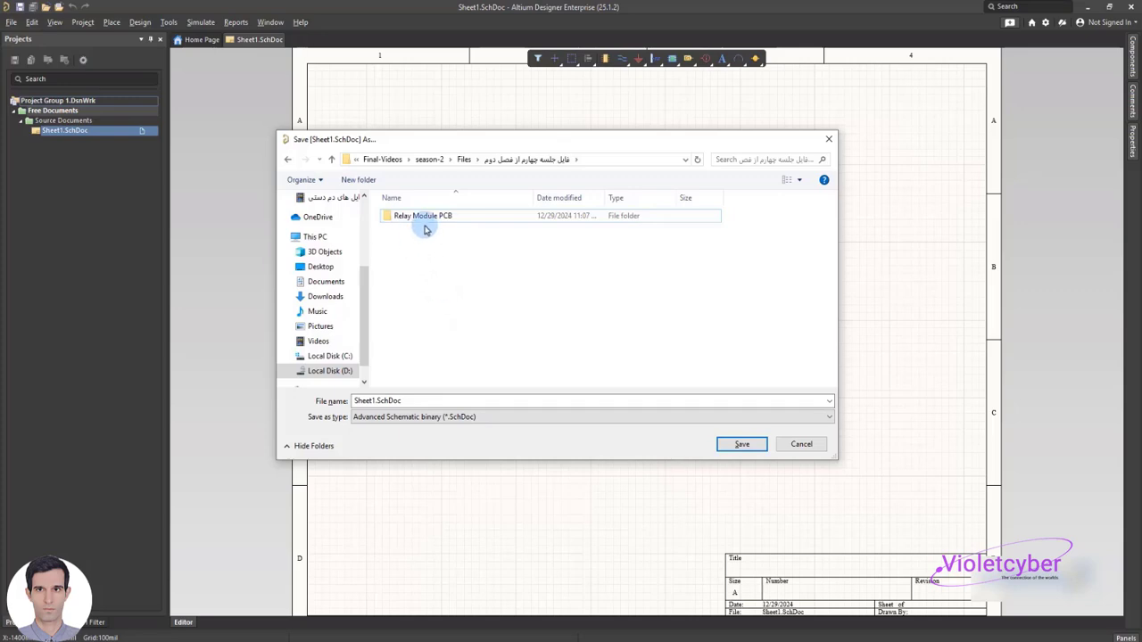
{"action": "left_click", "coordinate": [425, 228]}
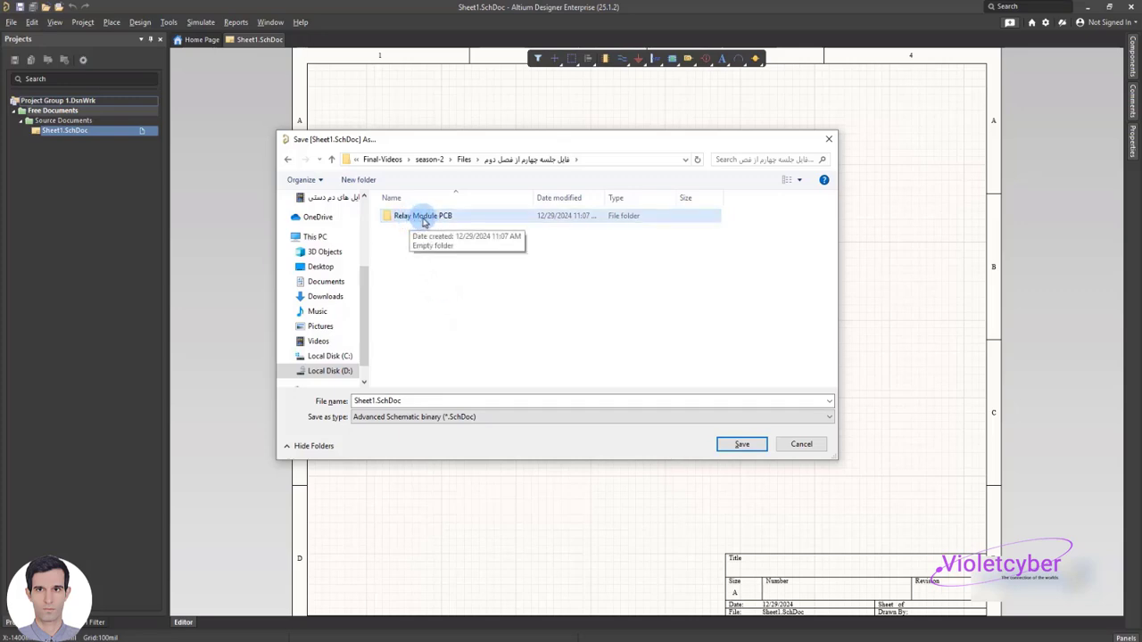
{"action": "double_click", "coordinate": [424, 219]}
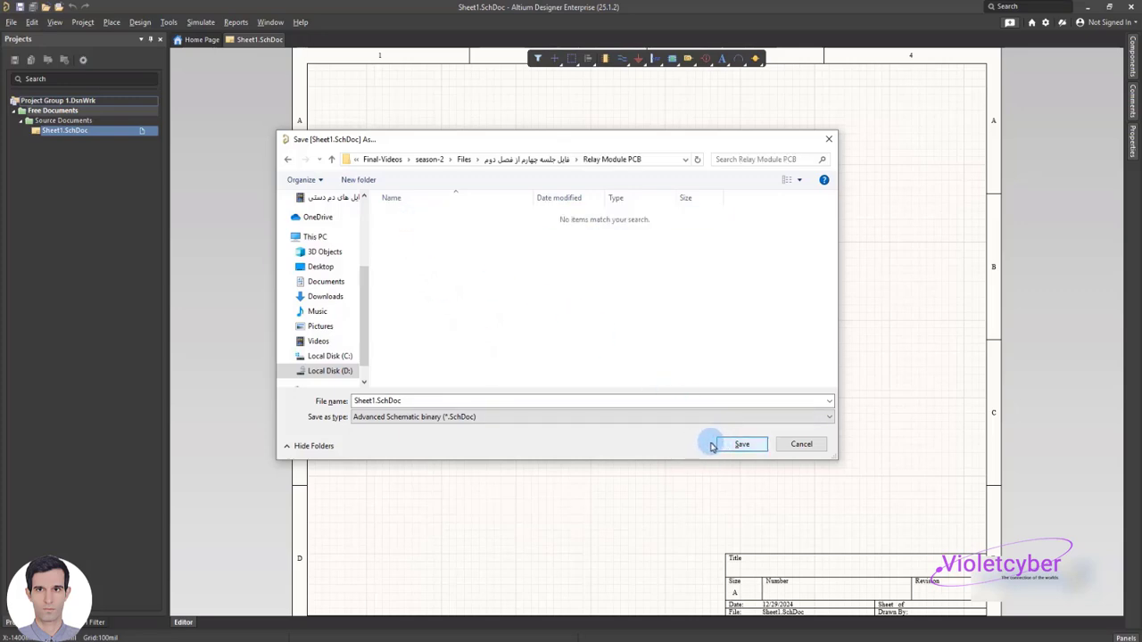
Name the schematic file Relay Module PCB.SchDoc and save it
{"action": "left_click", "coordinate": [389, 401]}
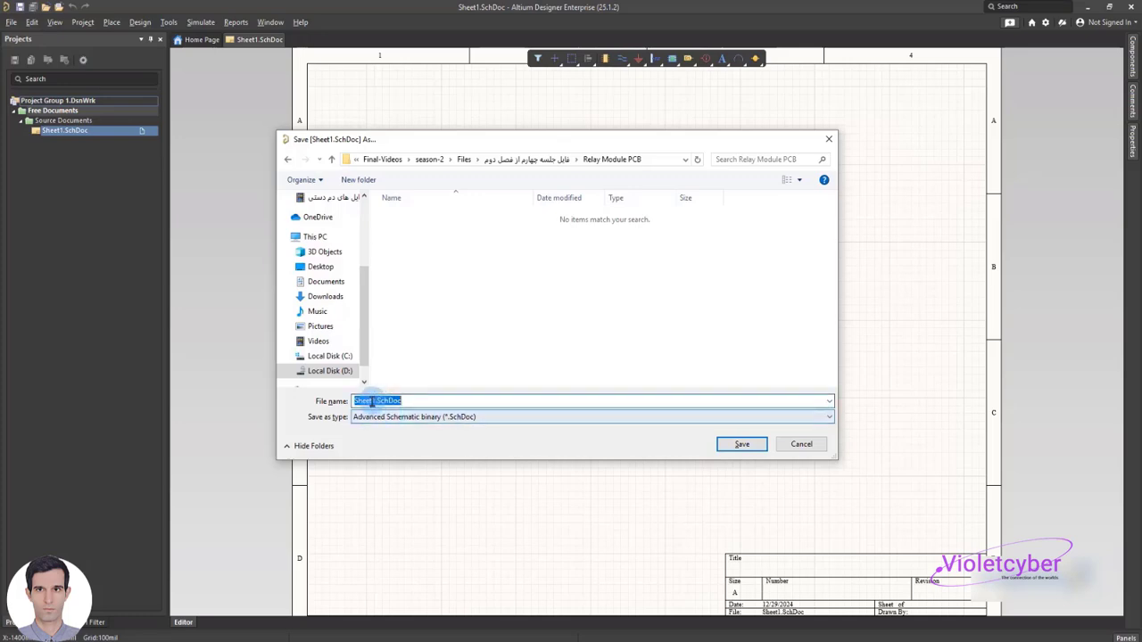
{"action": "left_click", "coordinate": [372, 401]}
{"action": "left_click_drag", "start_coordinate": [376, 401], "coordinate": [335, 401]}
{"action": "type", "text": "Relay Module PCB"}
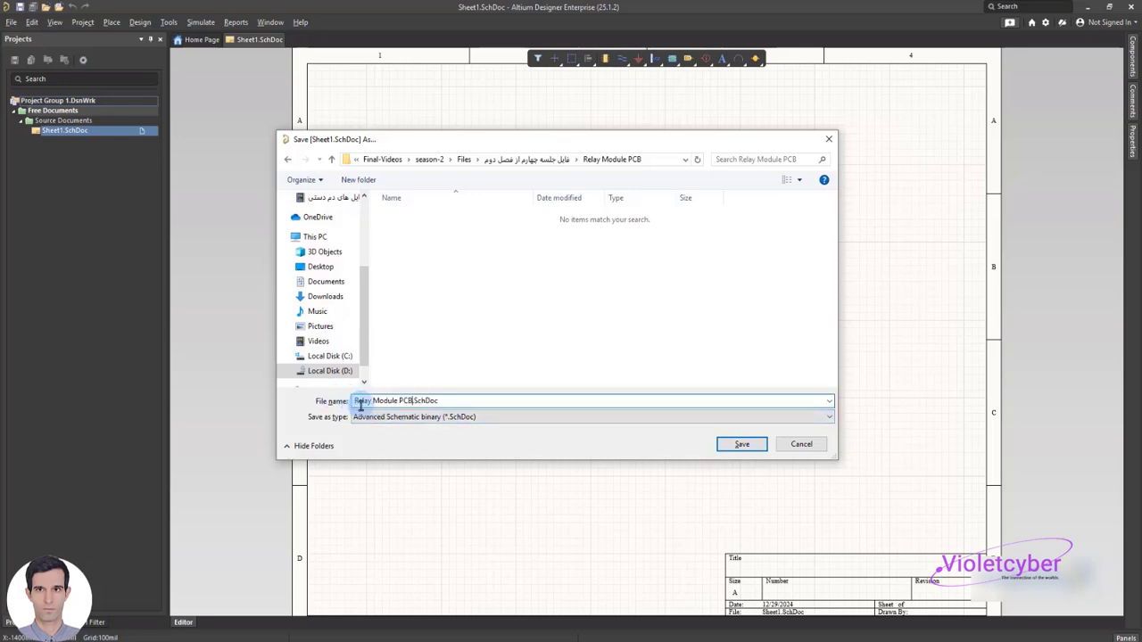
{"action": "key", "text": "Return"}
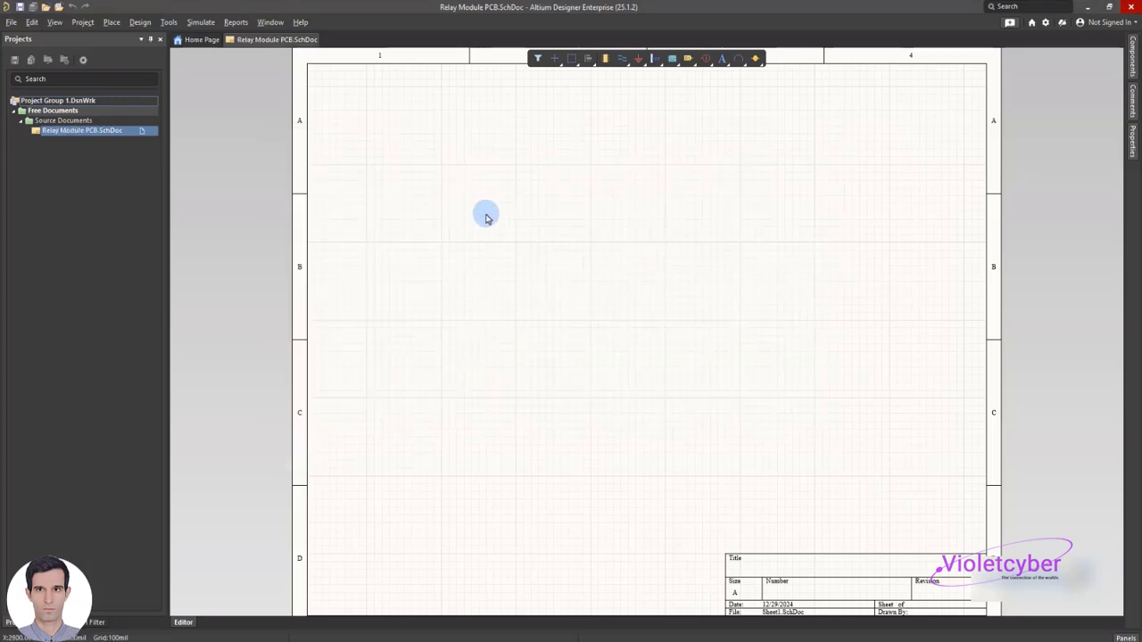
Create a new PCB document and save it as Relay Module PCB.PcbDoc in the Relay Module PCB folder
{"action": "left_click", "coordinate": [8, 23]}
{"action": "mouse_move", "coordinate": [80, 39]}
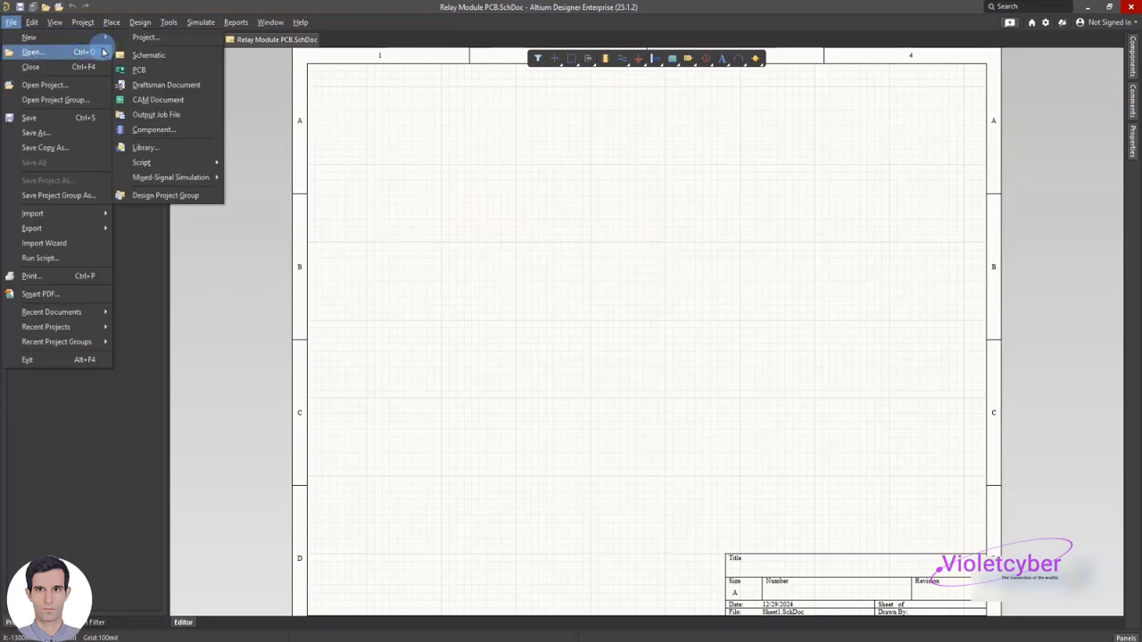
{"action": "left_click", "coordinate": [138, 76]}
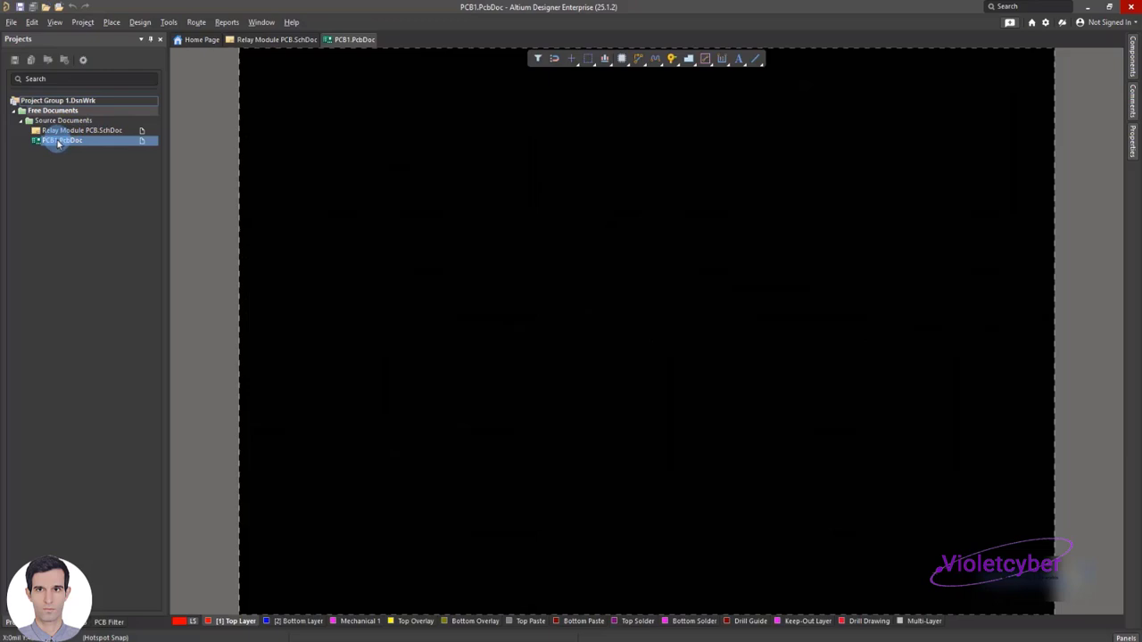
{"action": "key", "text": "ctrl+s"}
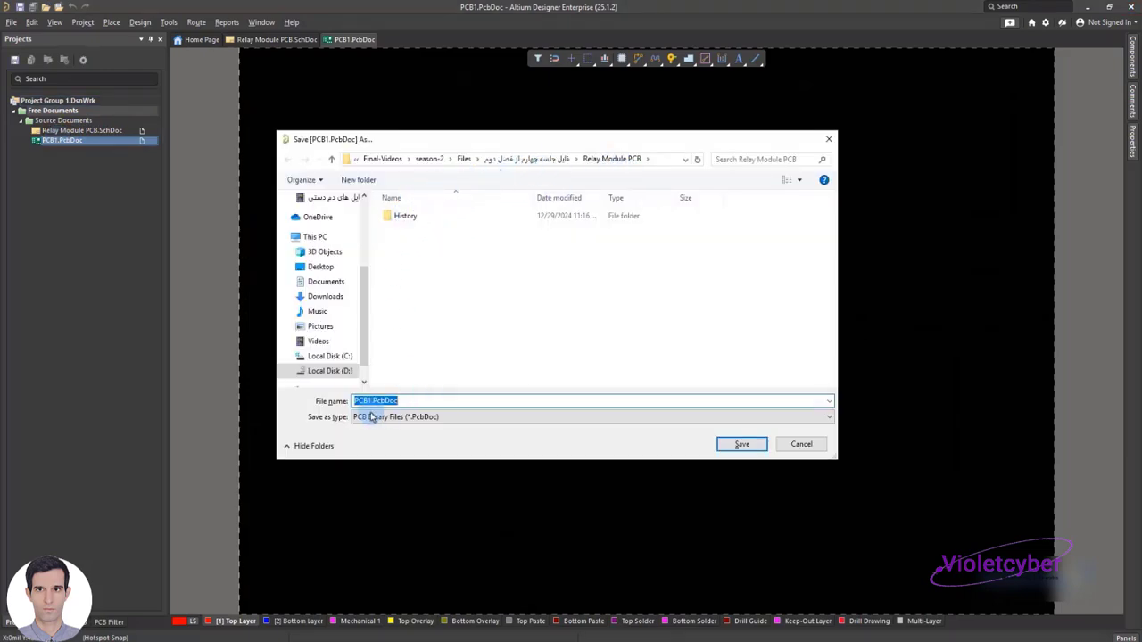
{"action": "left_click_drag", "start_coordinate": [371, 403], "coordinate": [335, 401]}
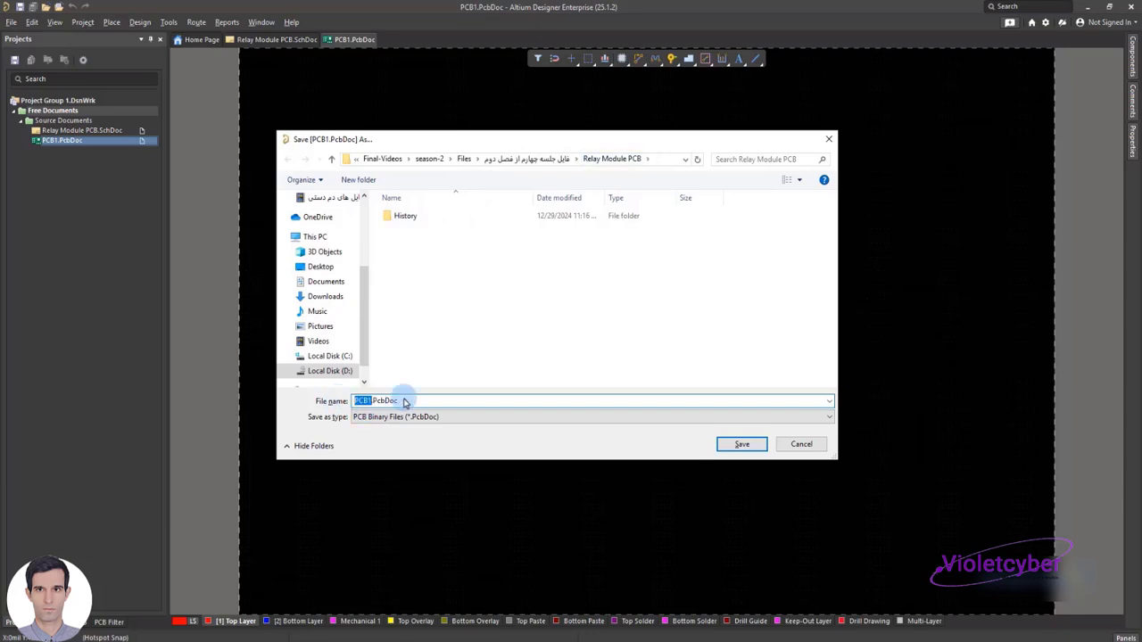
{"action": "type", "text": "Relay Module PCB"}
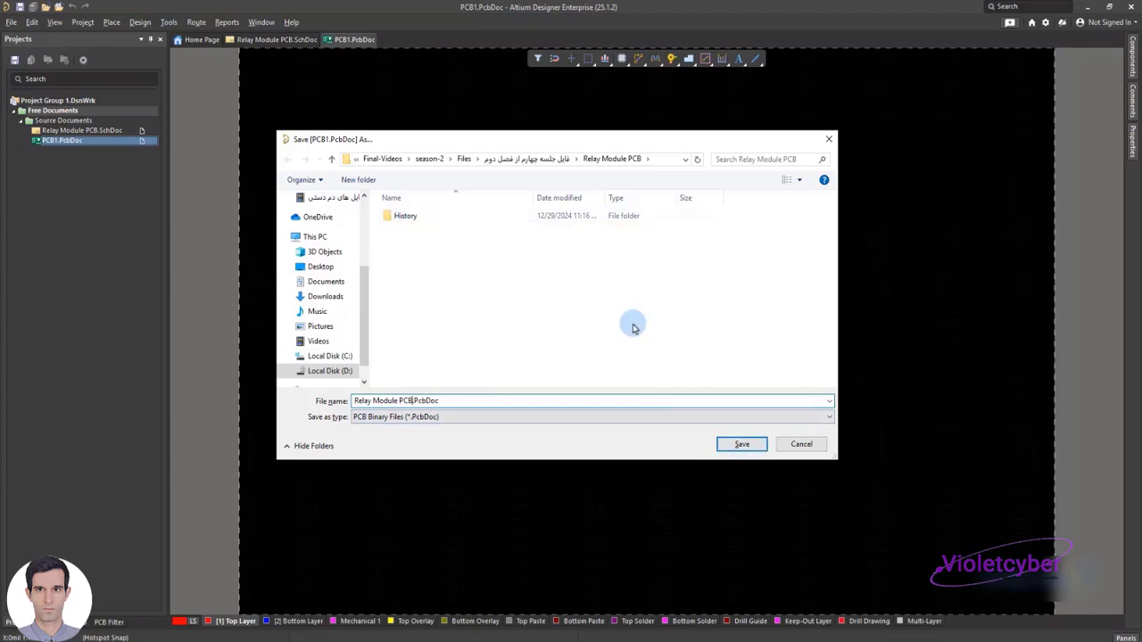
{"action": "left_click", "coordinate": [739, 444]}
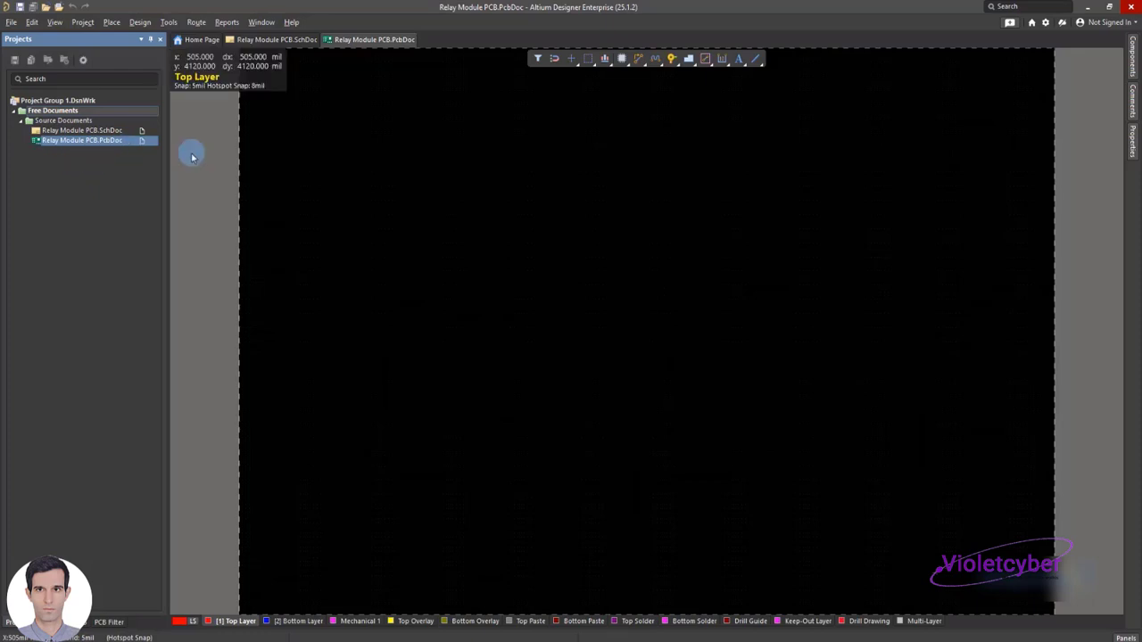
Close the Home Page and bring the Relay Module PCB.SchDoc schematic to the front
{"action": "left_click", "coordinate": [196, 40]}
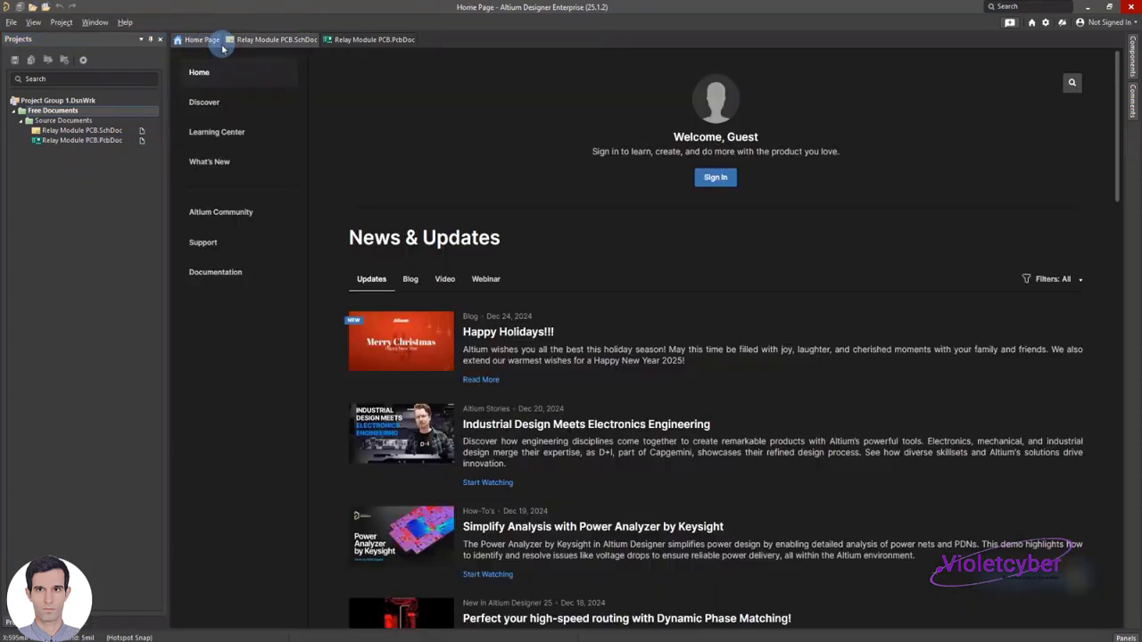
{"action": "left_click", "coordinate": [221, 41]}
{"action": "left_click", "coordinate": [227, 40]}
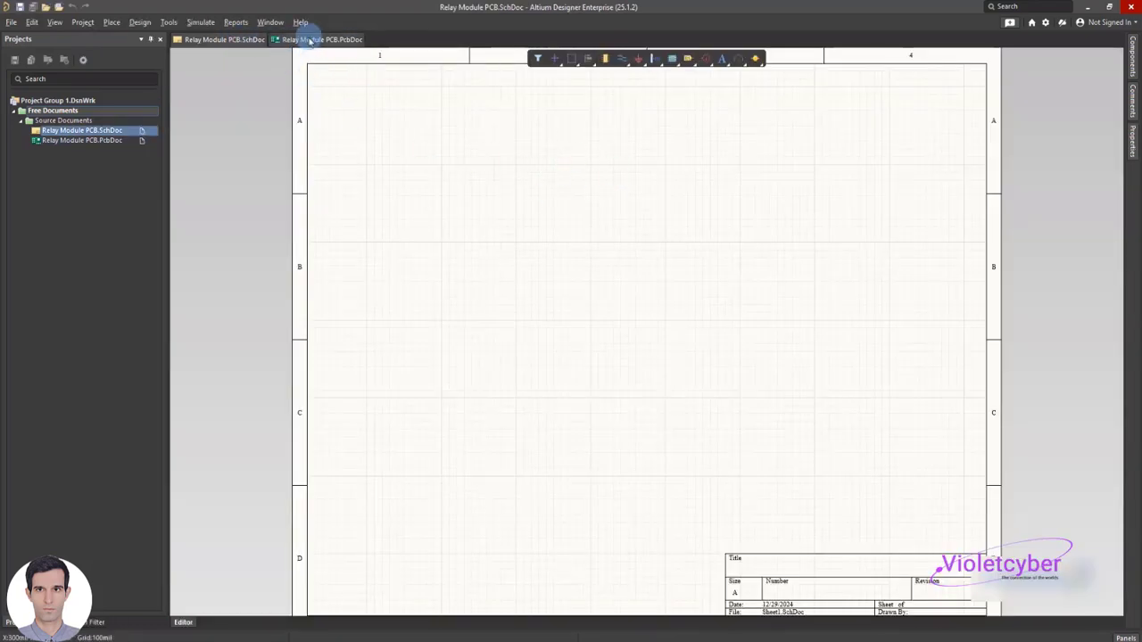
{"action": "left_click", "coordinate": [293, 40]}
{"action": "left_click", "coordinate": [225, 41]}
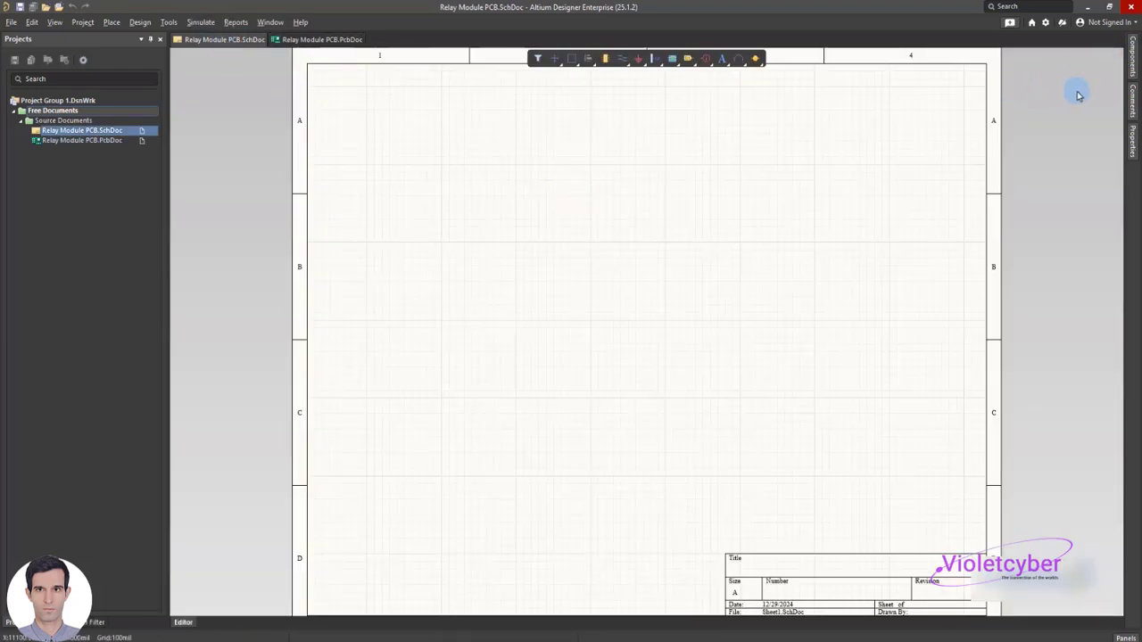
Search the Altium.IntLib component library for "rel"
{"action": "left_click", "coordinate": [1131, 66]}
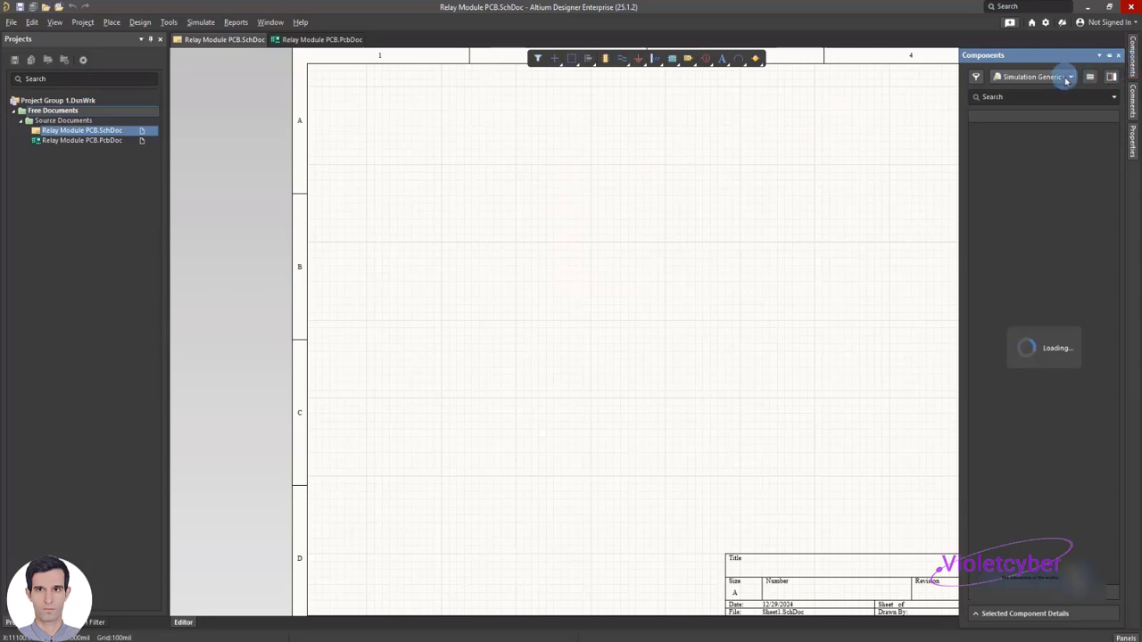
{"action": "left_click", "coordinate": [1026, 97]}
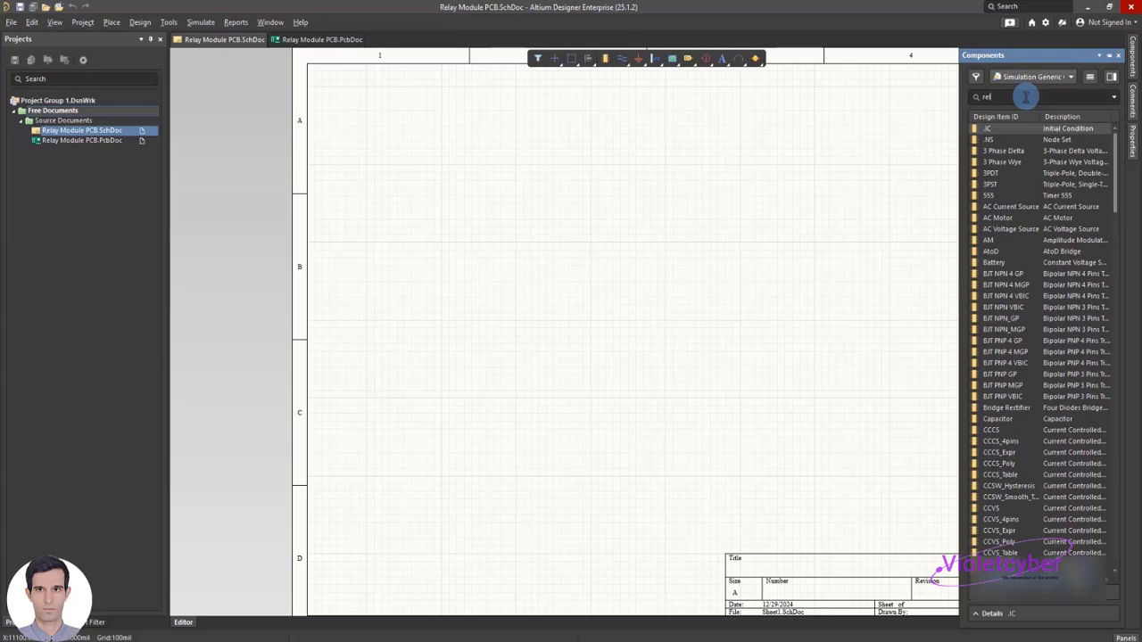
{"action": "type", "text": "rely"}
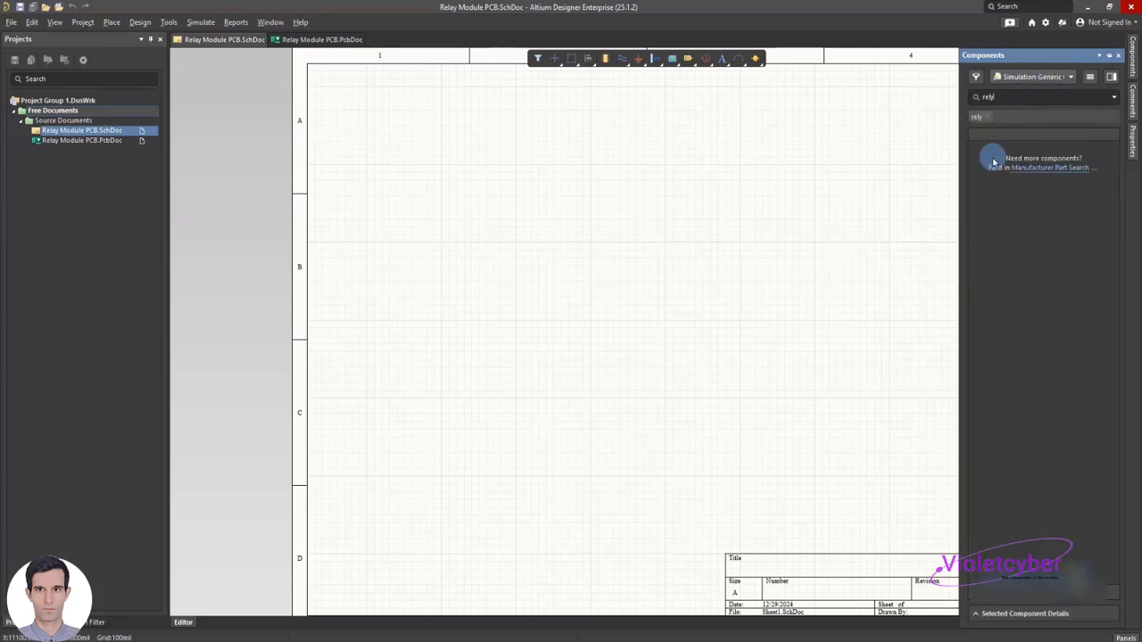
{"action": "key", "text": "BackSpace"}
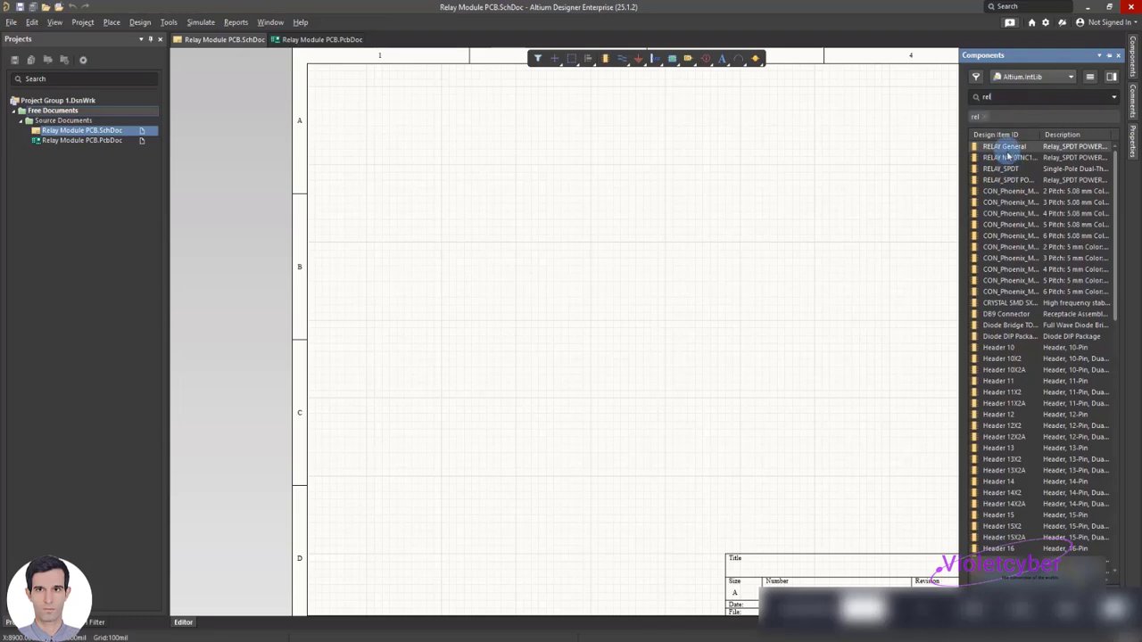
Place a RELAY General component in the upper-right area of the schematic sheet and delete the extra copy
{"action": "left_click_drag", "start_coordinate": [1008, 152], "coordinate": [843, 161]}
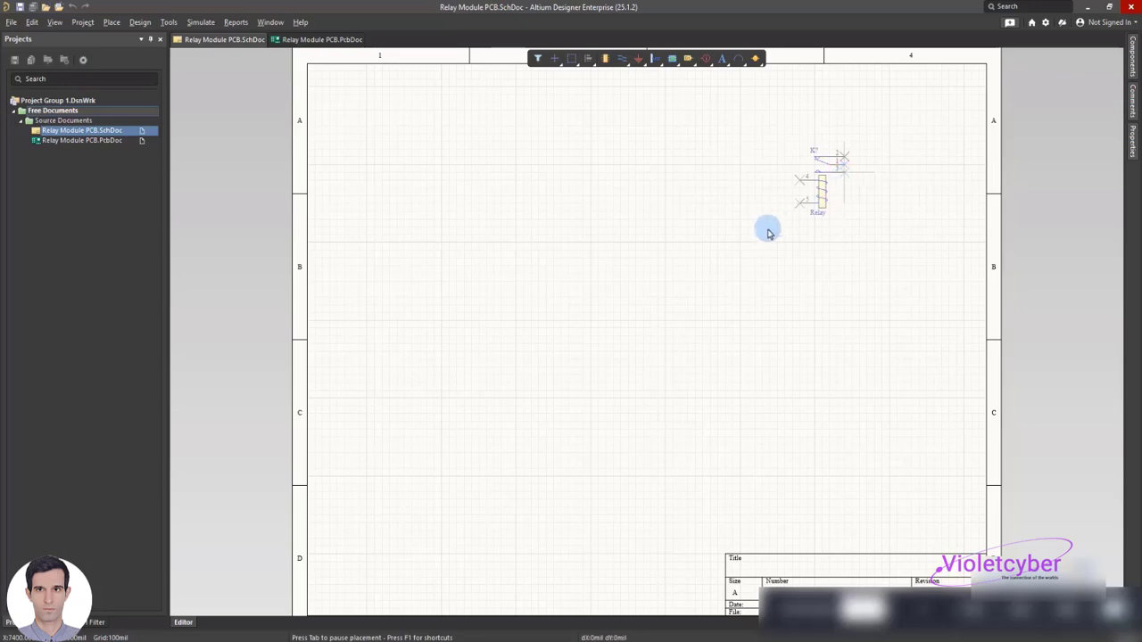
{"action": "left_click", "coordinate": [824, 193]}
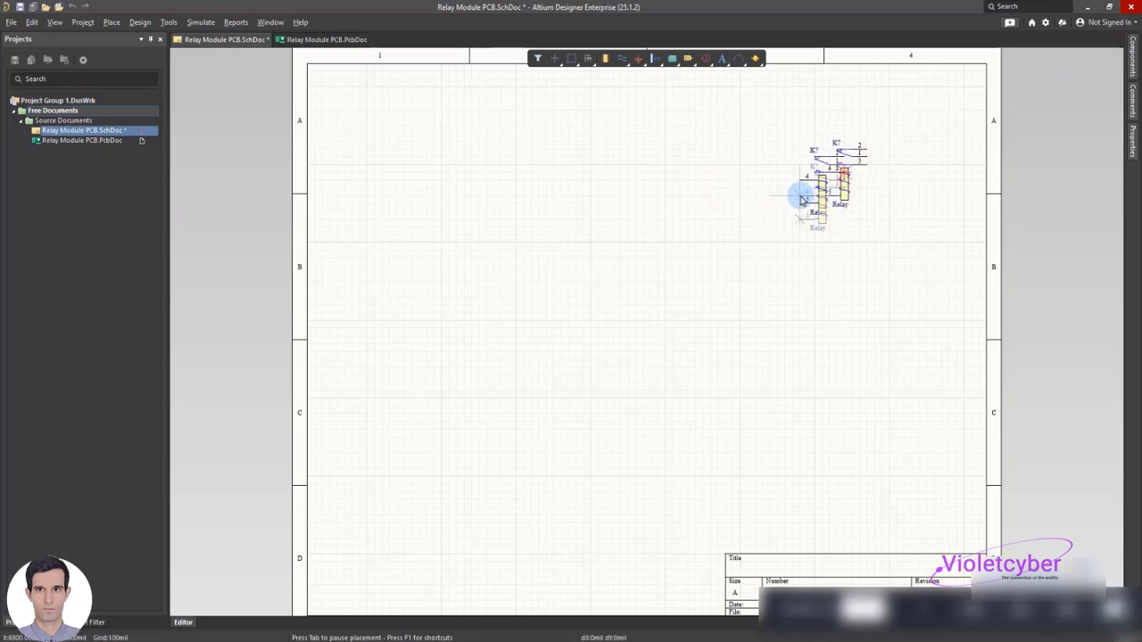
{"action": "right_click", "coordinate": [802, 196]}
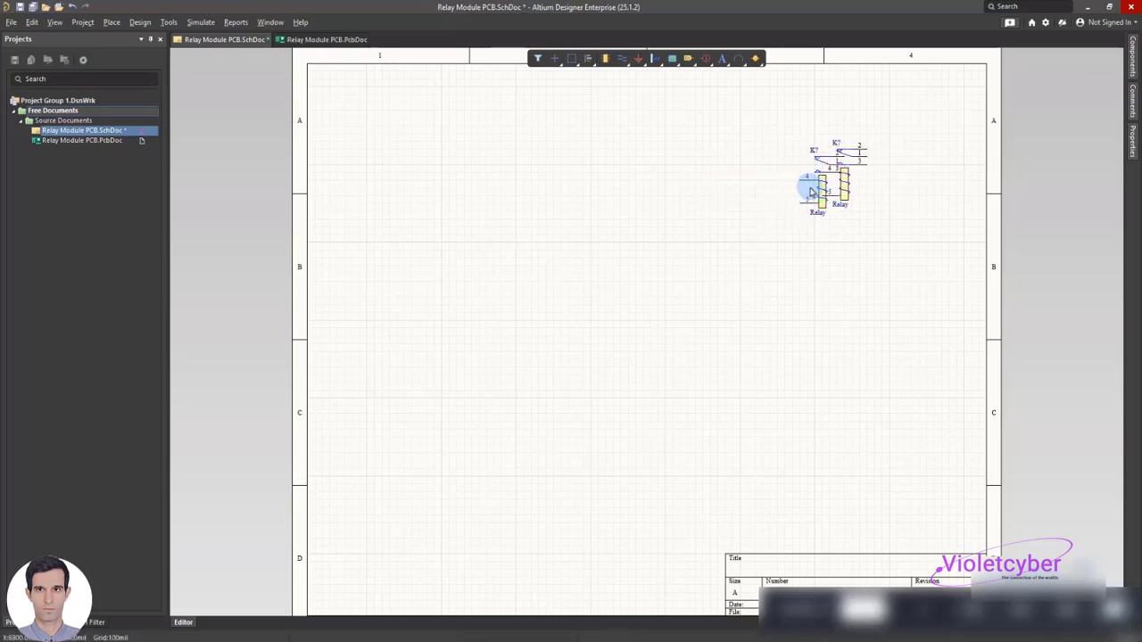
{"action": "left_click", "coordinate": [818, 184]}
{"action": "key", "text": "Delete"}
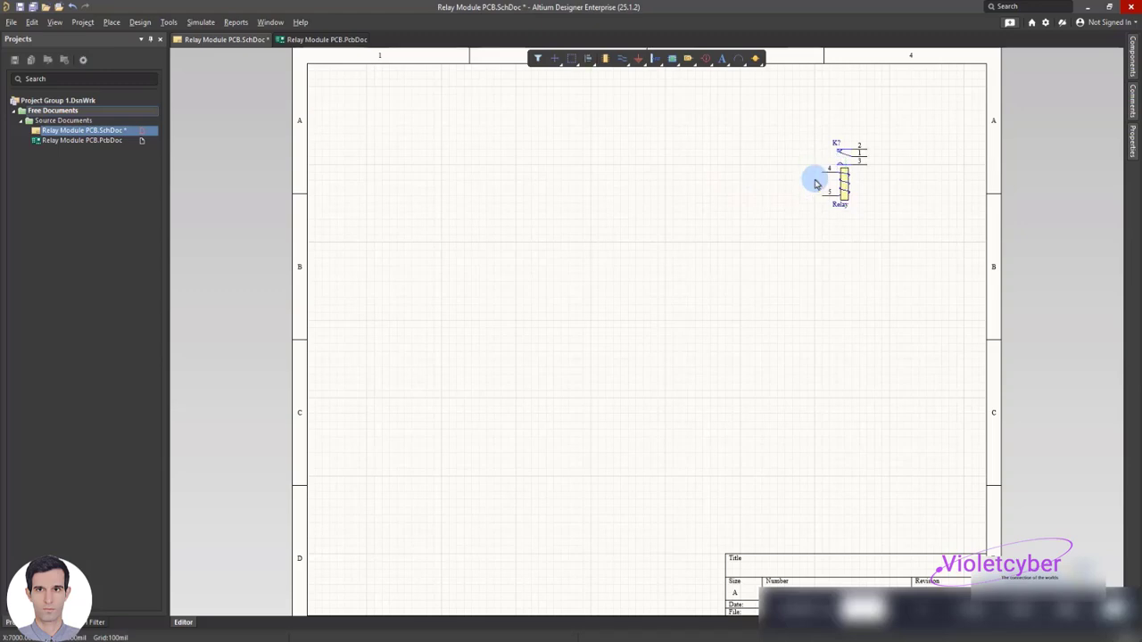
Search the component library for "547" and place one BC547 transistor in the upper middle of the schematic sheet
{"action": "left_click", "coordinate": [1131, 78]}
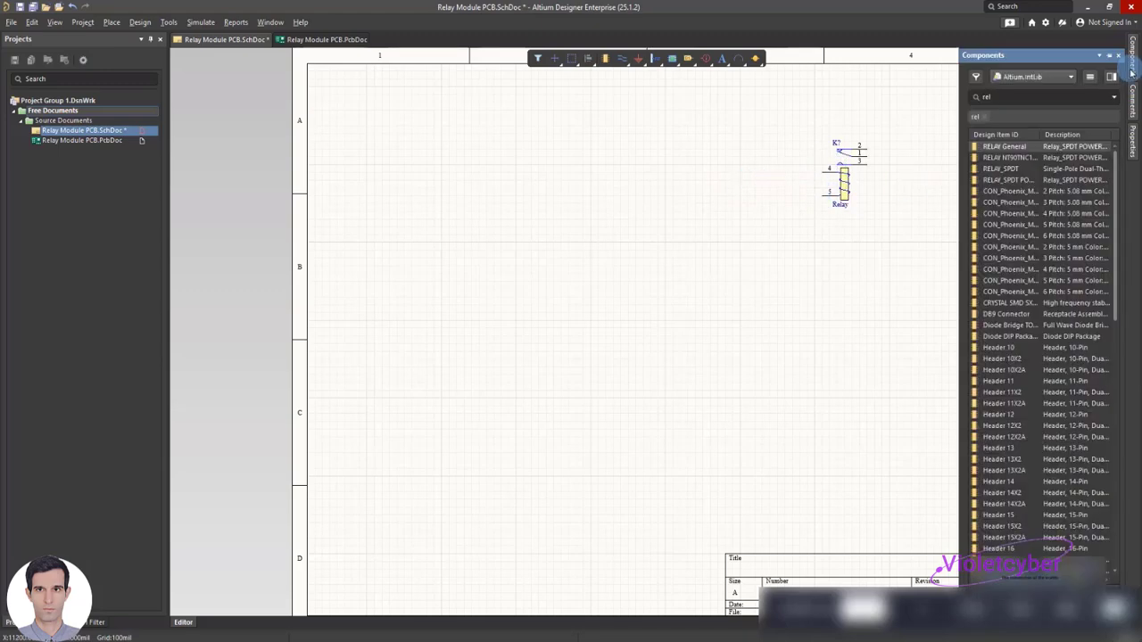
{"action": "type", "text": "547"}
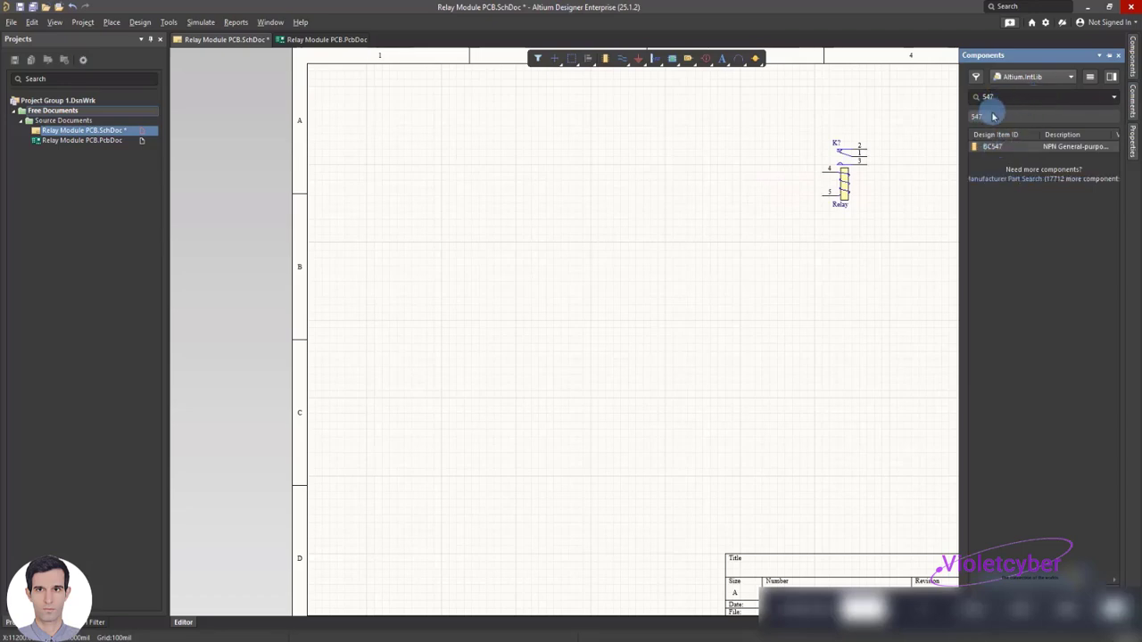
{"action": "double_click", "coordinate": [992, 146]}
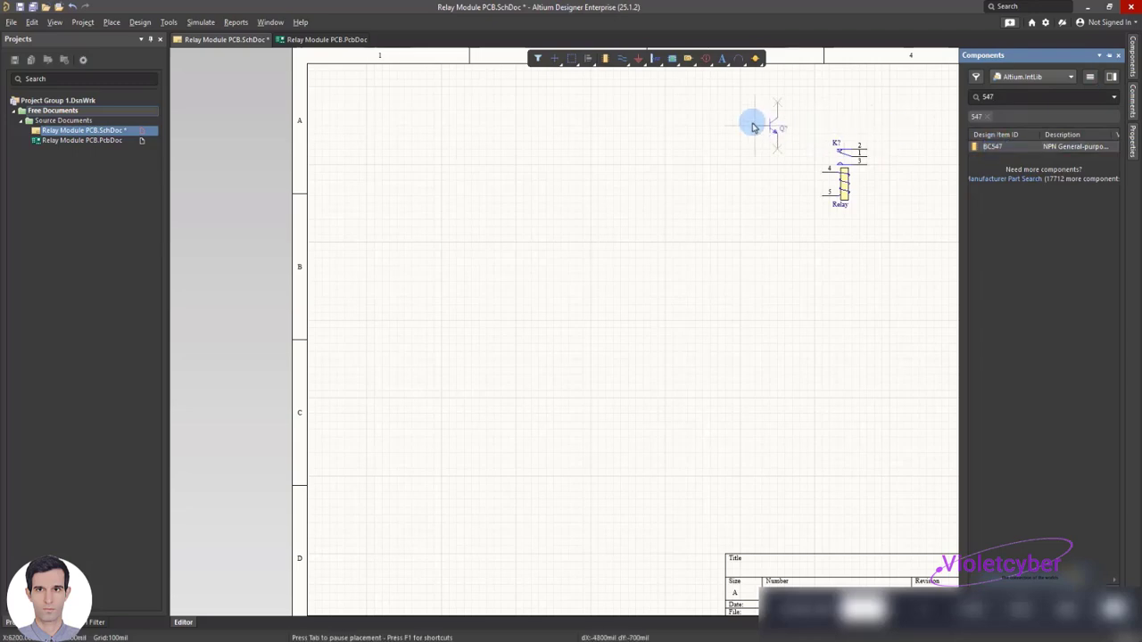
{"action": "left_click", "coordinate": [593, 163]}
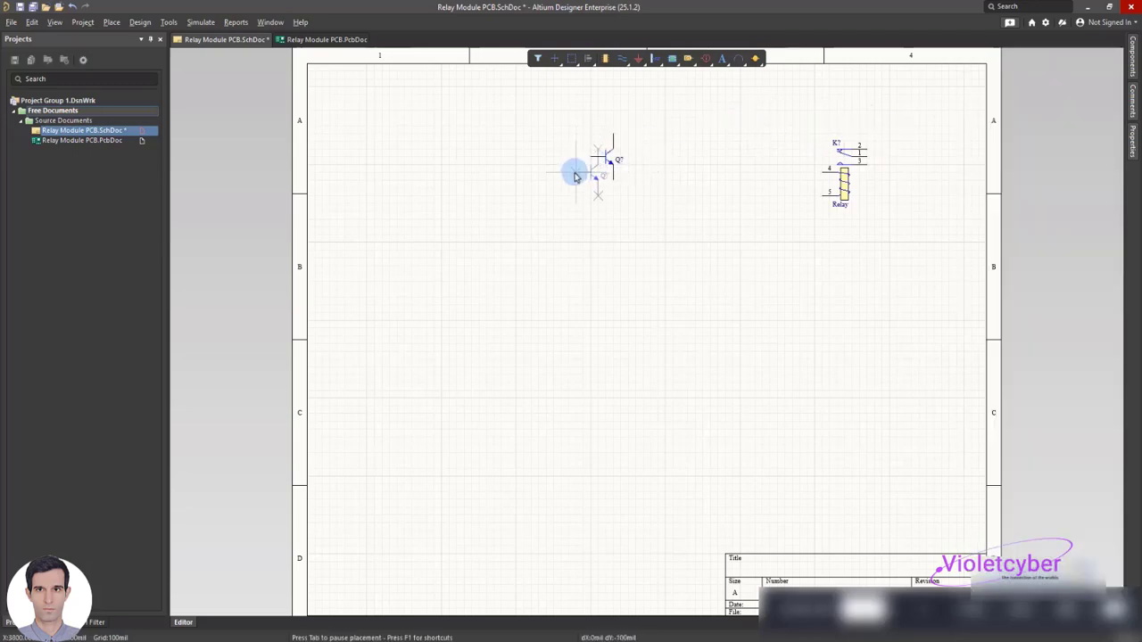
{"action": "right_click", "coordinate": [683, 211]}
{"action": "left_click", "coordinate": [612, 173]}
{"action": "left_click", "coordinate": [679, 207]}
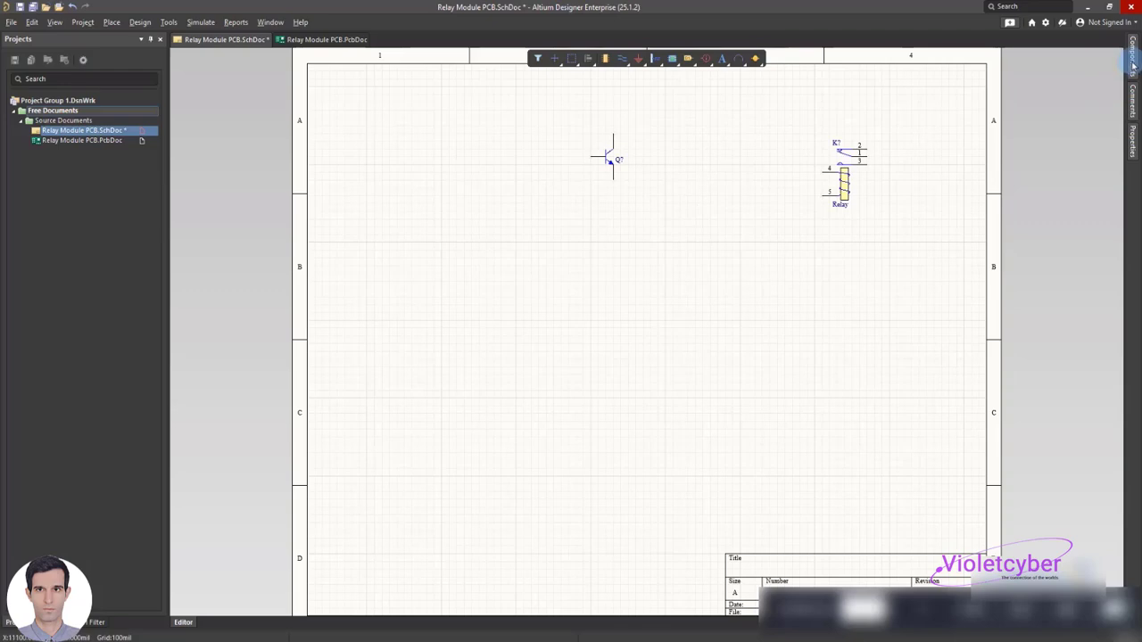
Search the component library for "led" and place an LED 5MM below and to the left of the transistor
{"action": "left_click", "coordinate": [1131, 72]}
{"action": "left_click", "coordinate": [997, 98]}
{"action": "type", "text": "led"}
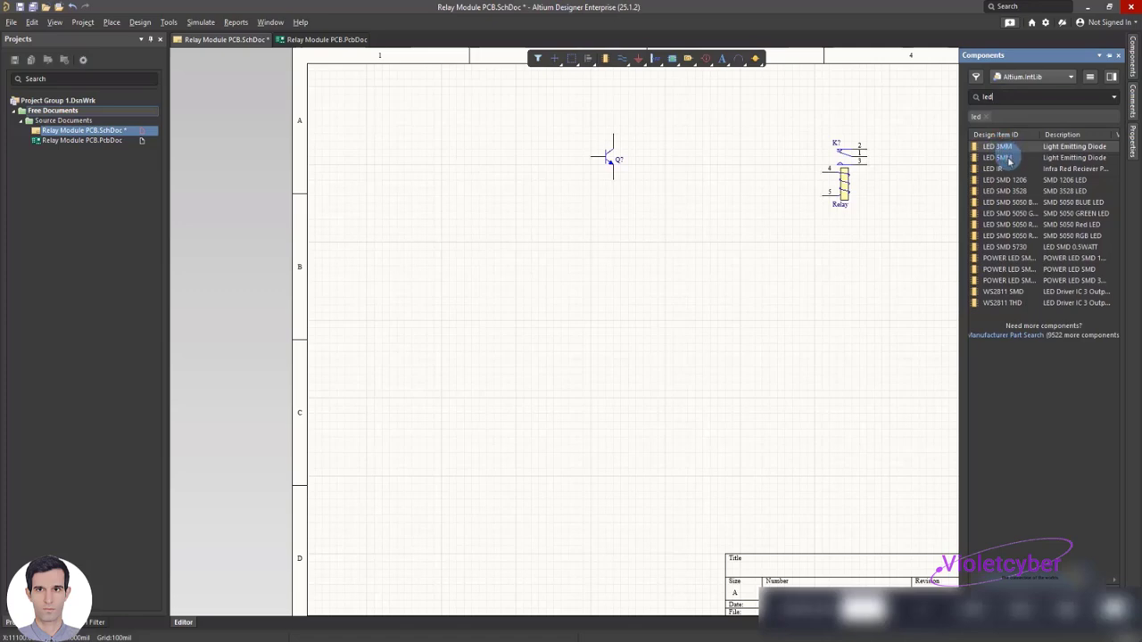
{"action": "left_click_drag", "start_coordinate": [1003, 163], "coordinate": [510, 239]}
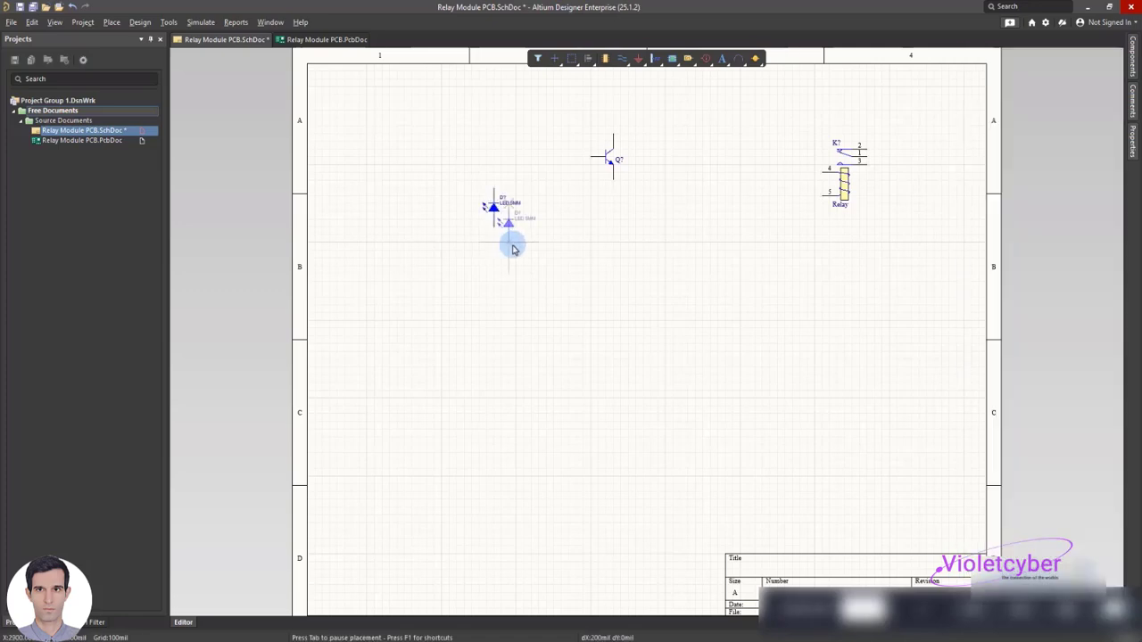
{"action": "left_click", "coordinate": [560, 258]}
Search the library for "resistor" and place two RES DIP PACKAGE resistors below the LED and the transistor
{"action": "left_click", "coordinate": [1131, 57]}
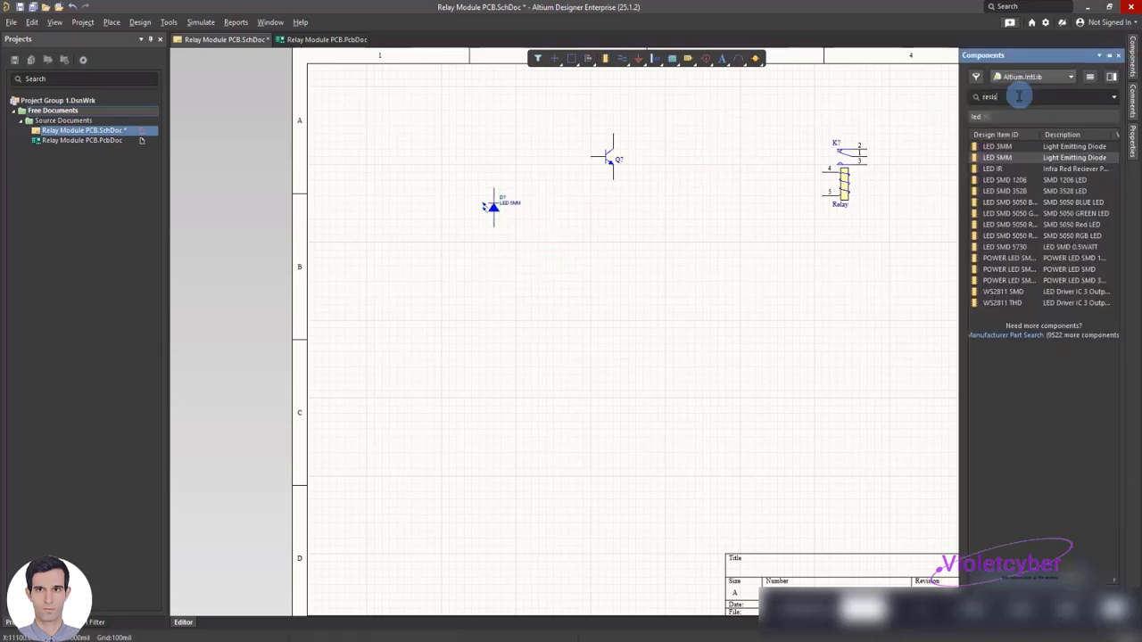
{"action": "type", "text": "resistor"}
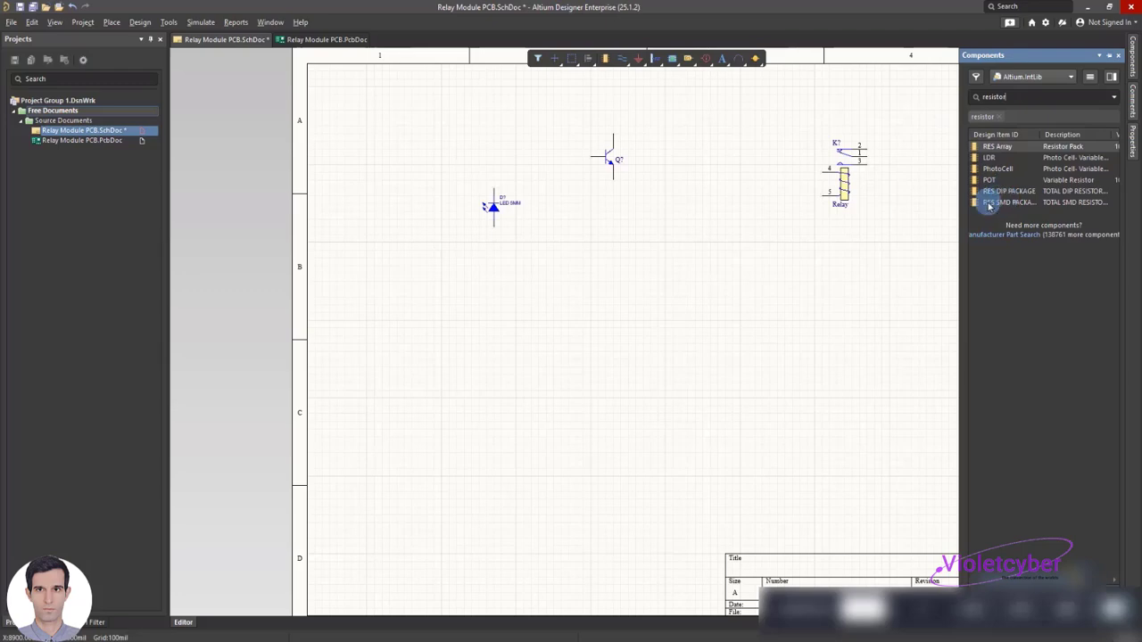
{"action": "left_click", "coordinate": [1000, 193]}
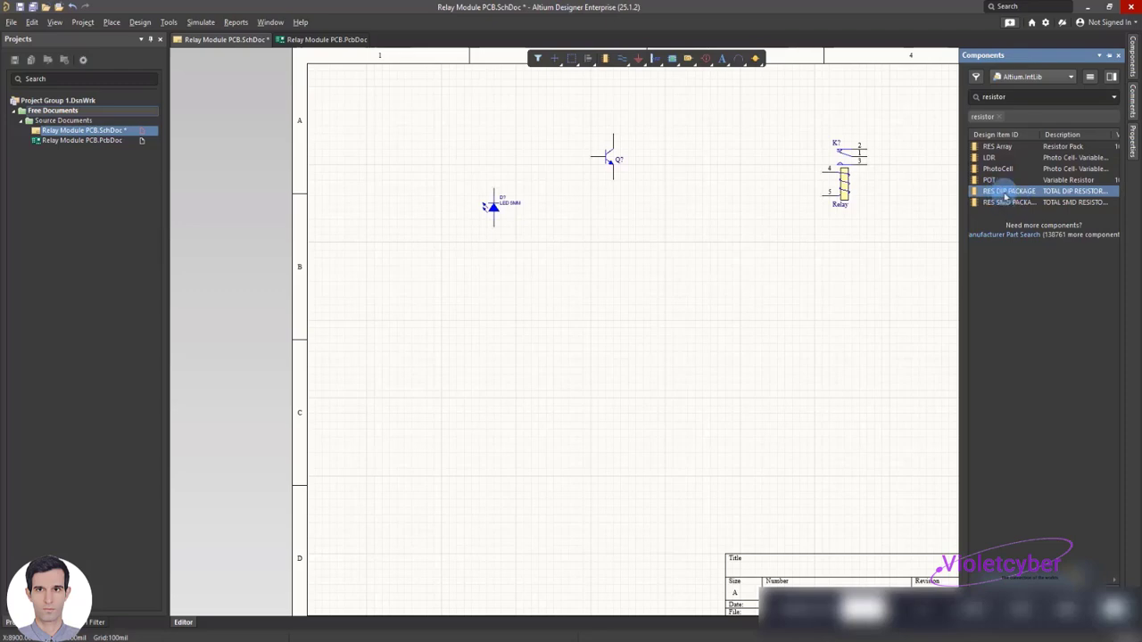
{"action": "left_click_drag", "start_coordinate": [1006, 196], "coordinate": [808, 144]}
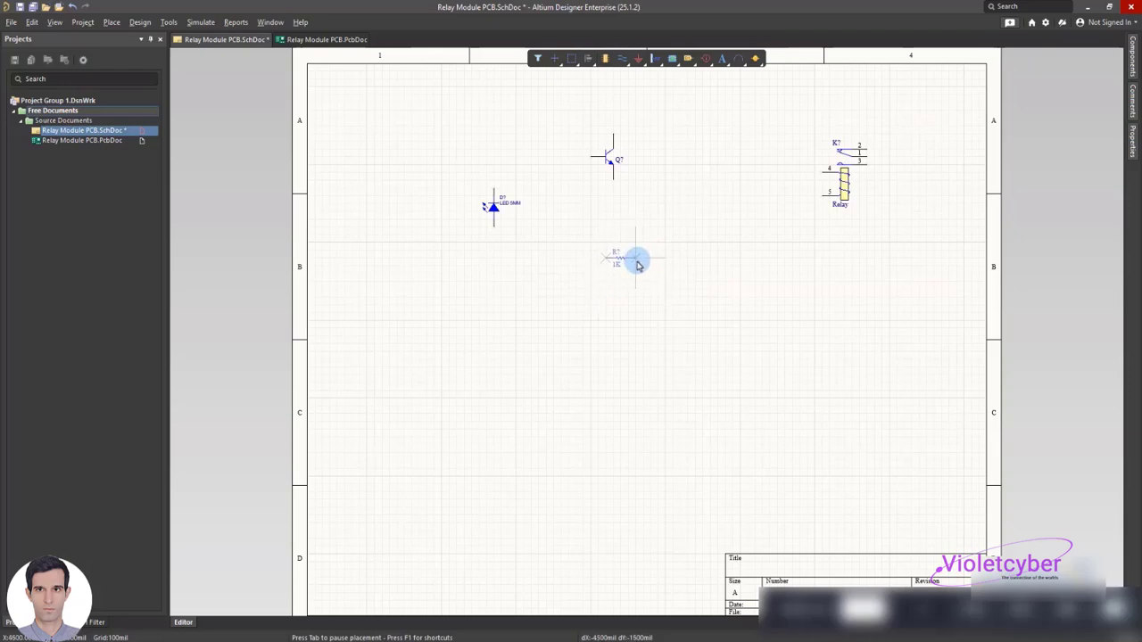
{"action": "left_click", "coordinate": [627, 263]}
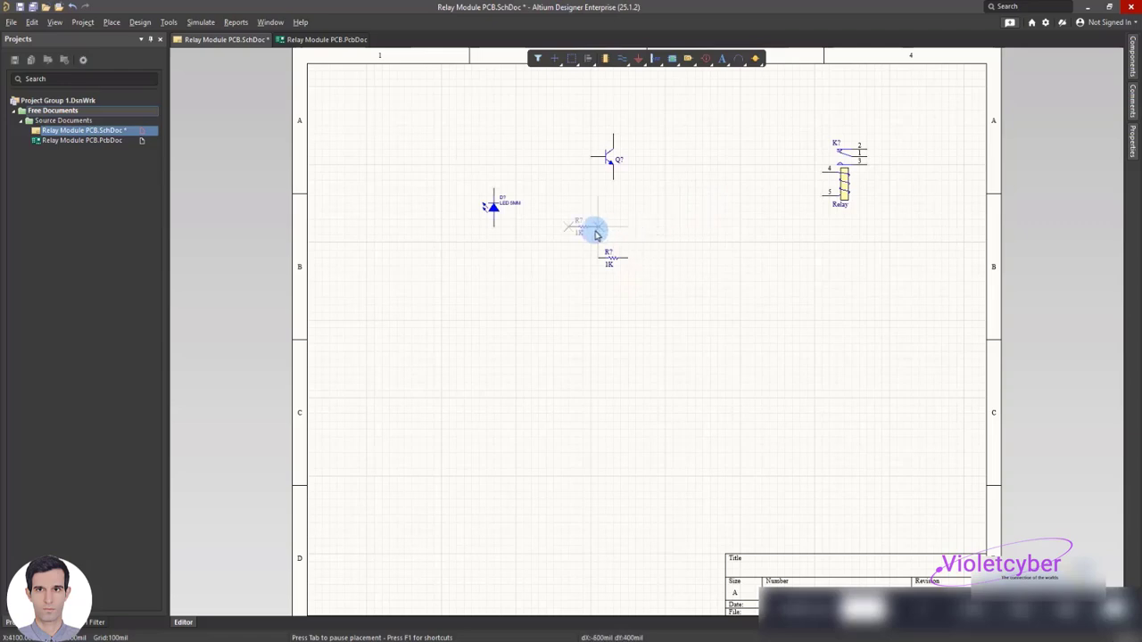
{"action": "left_click", "coordinate": [528, 276]}
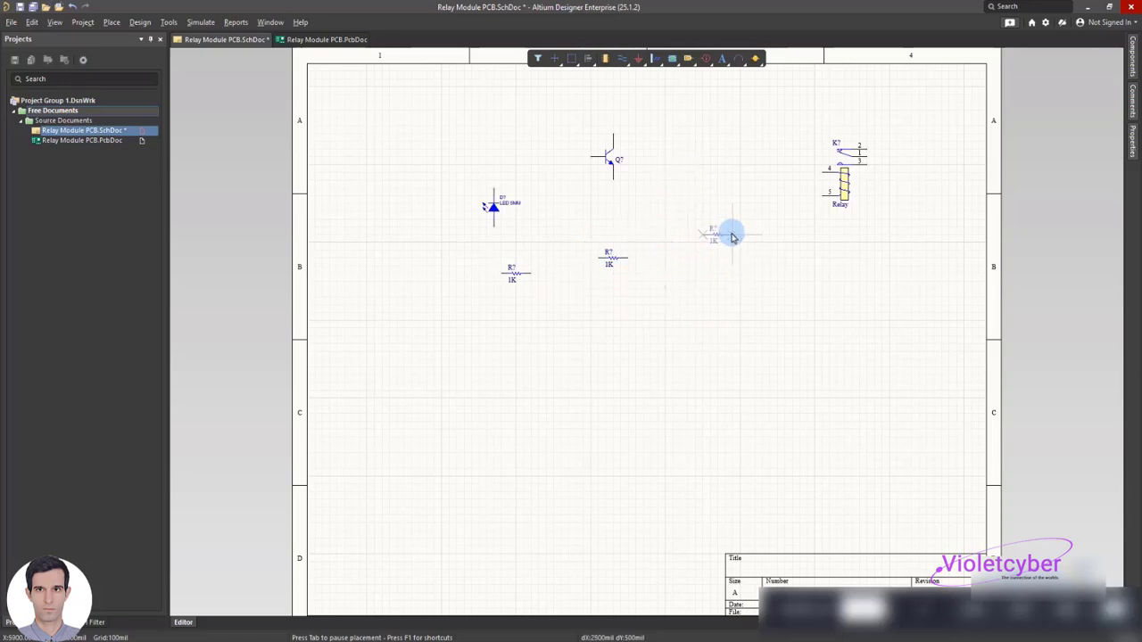
{"action": "key", "text": "Escape"}
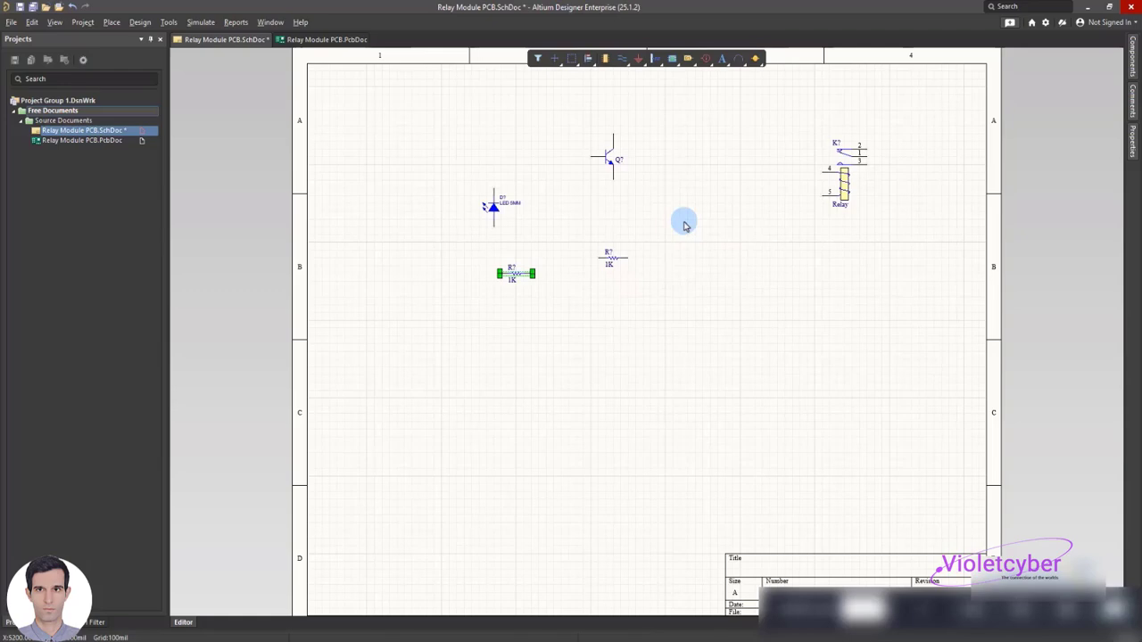
{"action": "left_click", "coordinate": [431, 252]}
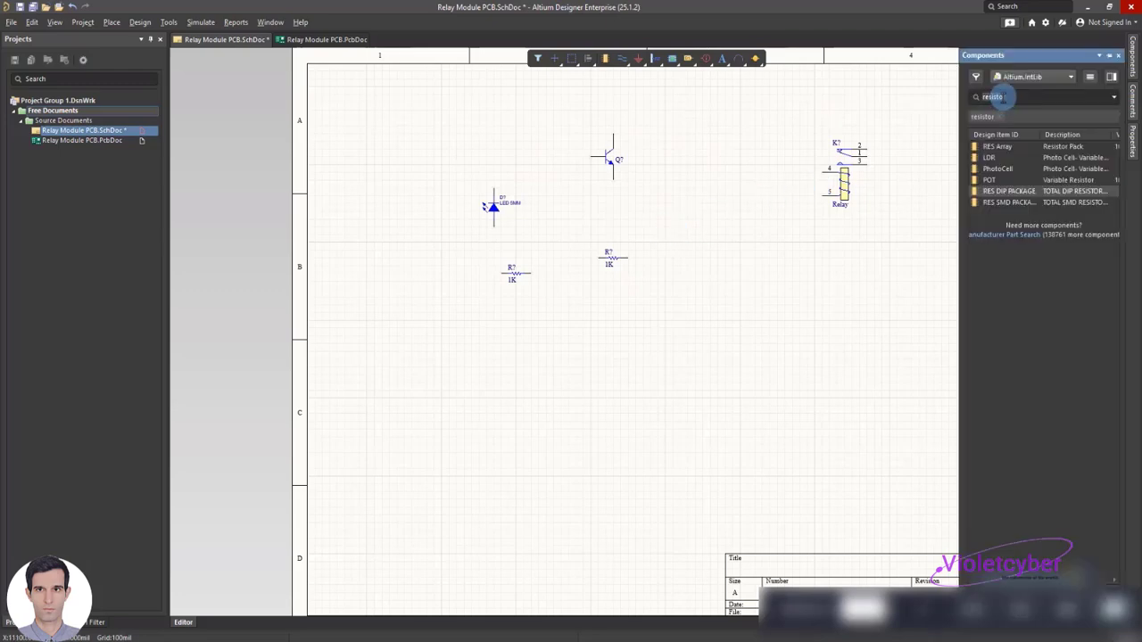
Search the library for "diod" and place one DIP package diode between the resistors and the relay
{"action": "type", "text": "diod"}
{"action": "key", "text": "Return"}
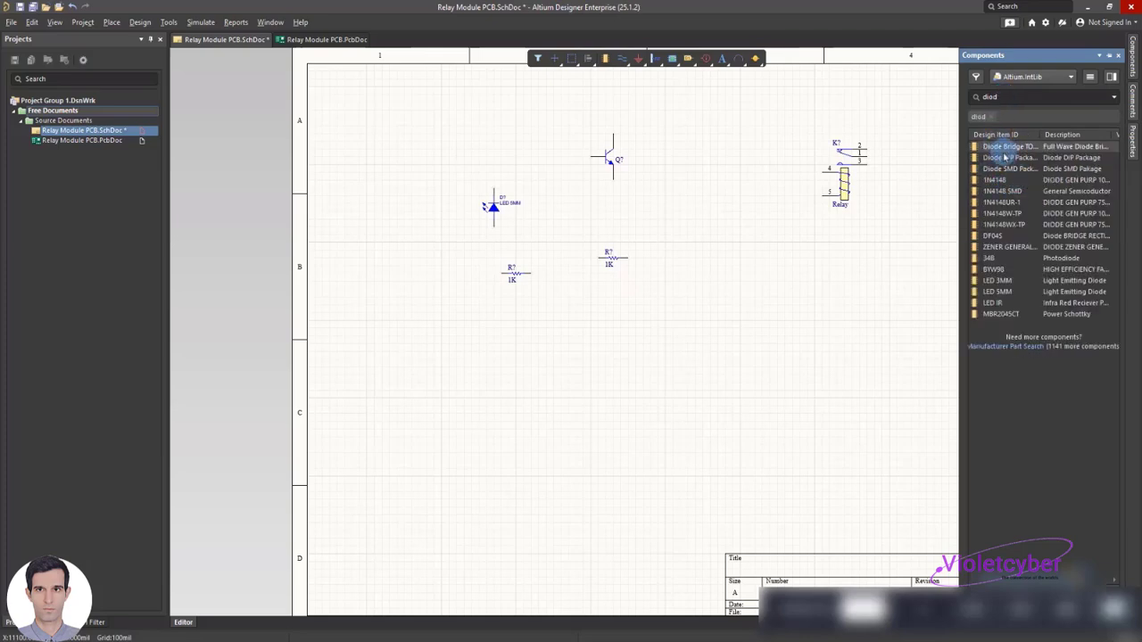
{"action": "left_click_drag", "start_coordinate": [1006, 164], "coordinate": [703, 250]}
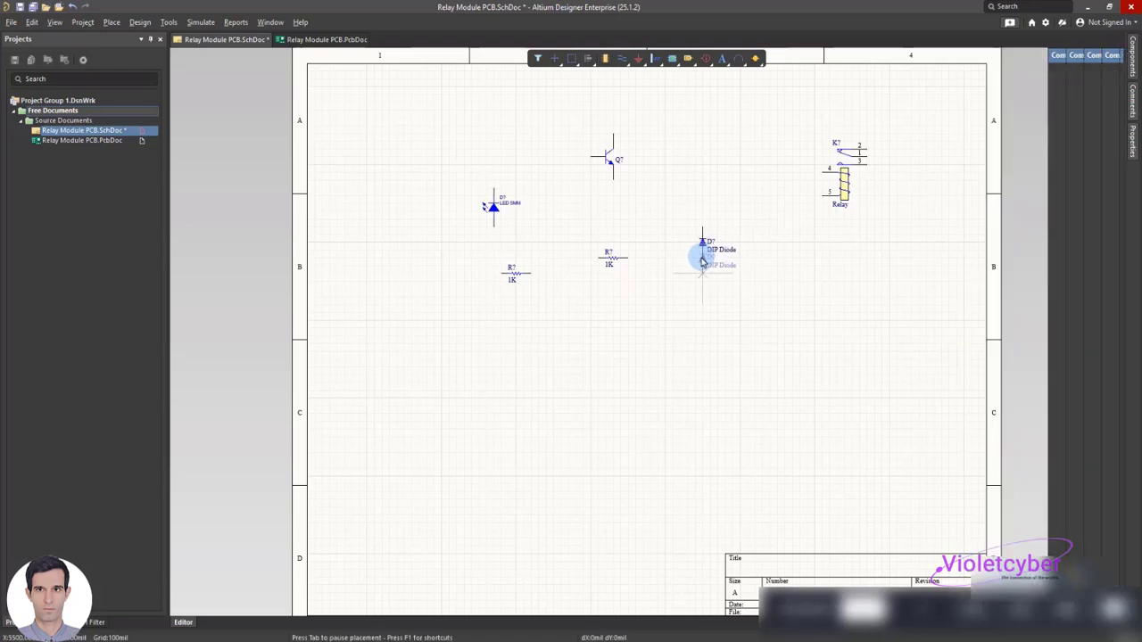
{"action": "right_click", "coordinate": [759, 279]}
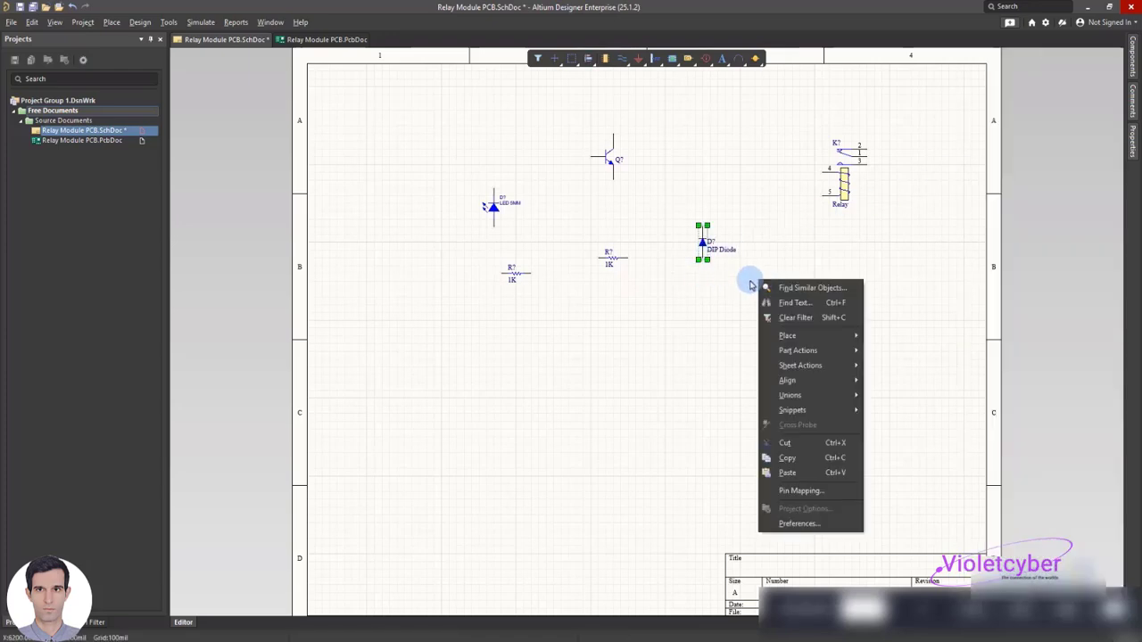
{"action": "left_click", "coordinate": [704, 294]}
Move the relay down to row B and place the DIP diode just left of its coil pins
{"action": "scroll", "coordinate": [705, 244], "scroll_direction": "up", "scroll_amount": 2, "text": "ctrl"}
{"action": "left_click", "coordinate": [873, 160]}
{"action": "left_click_drag", "start_coordinate": [839, 178], "coordinate": [785, 286]}
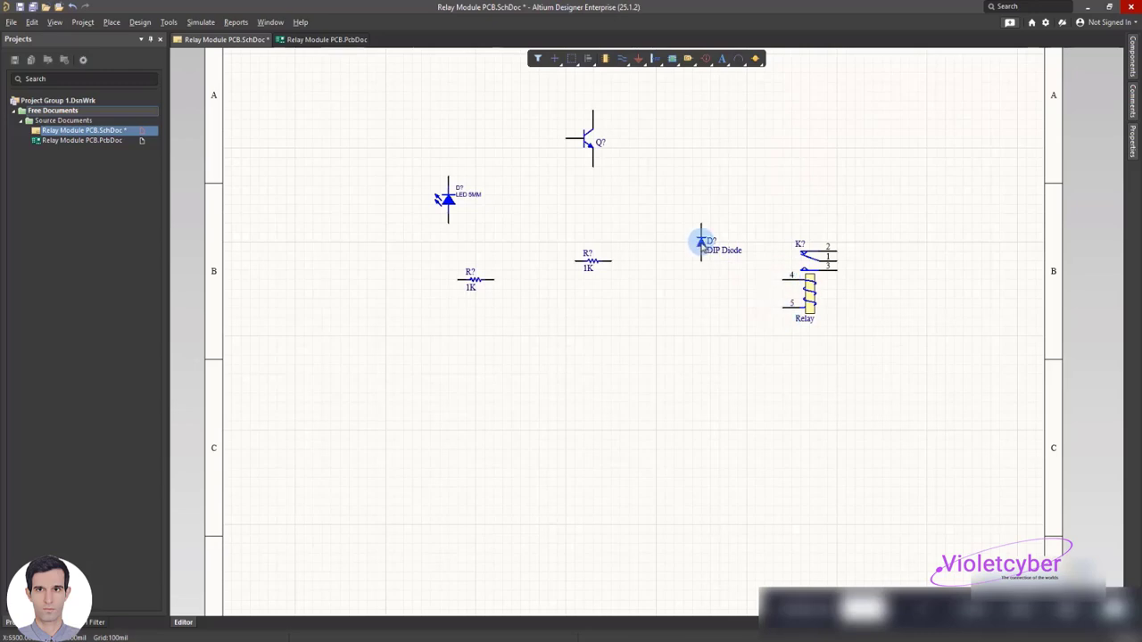
{"action": "left_click", "coordinate": [701, 242]}
{"action": "left_click_drag", "start_coordinate": [702, 238], "coordinate": [730, 314]}
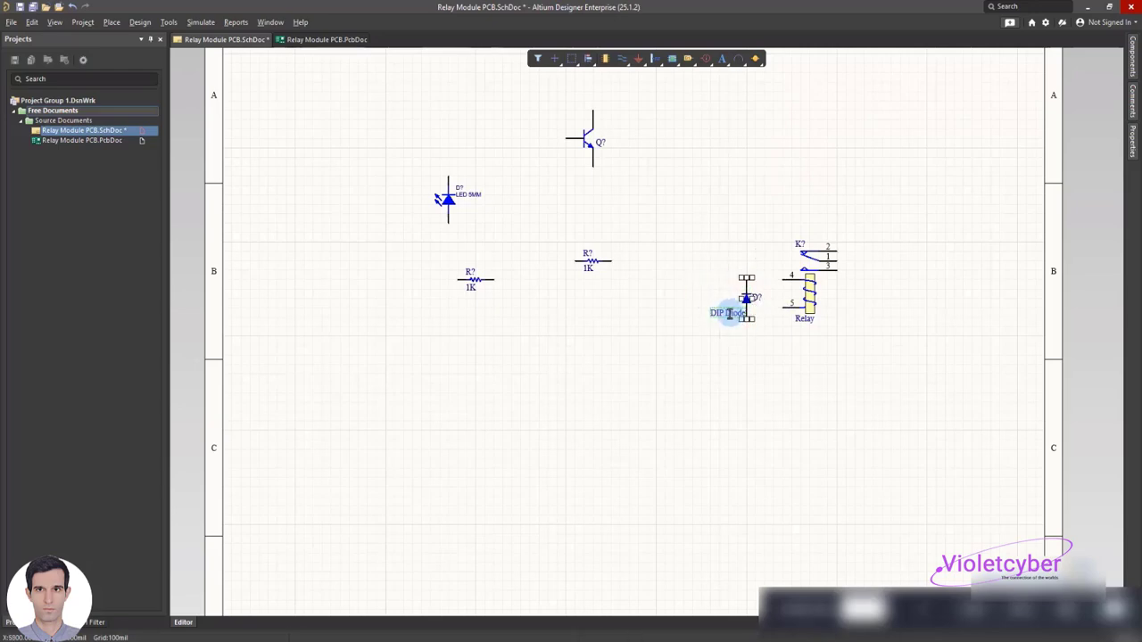
Change the DIP diode's comment to D1, place it beside the symbol, and remove the D? designator
{"action": "type", "text": "adl"}
{"action": "left_click", "coordinate": [695, 284]}
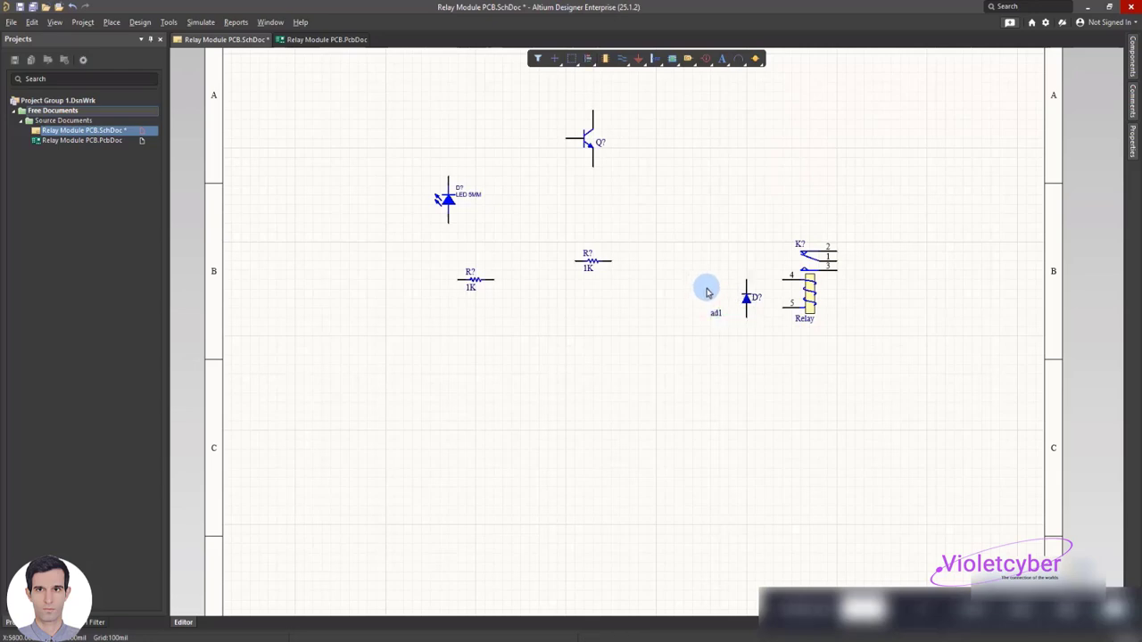
{"action": "left_click", "coordinate": [716, 316]}
{"action": "double_click", "coordinate": [715, 315]}
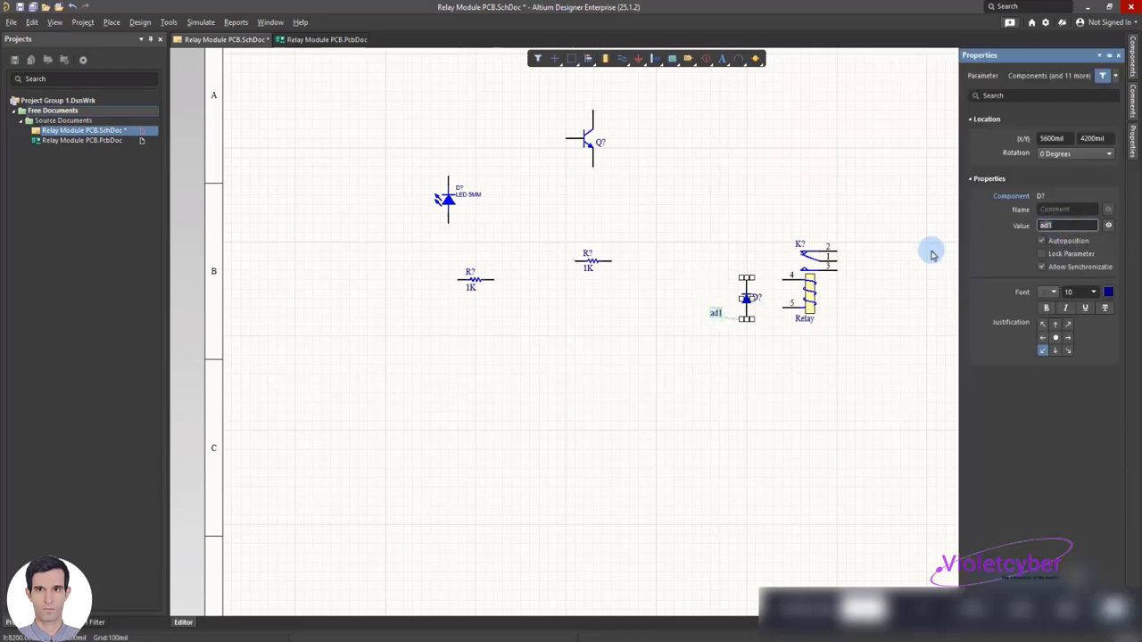
{"action": "double_click", "coordinate": [1046, 226]}
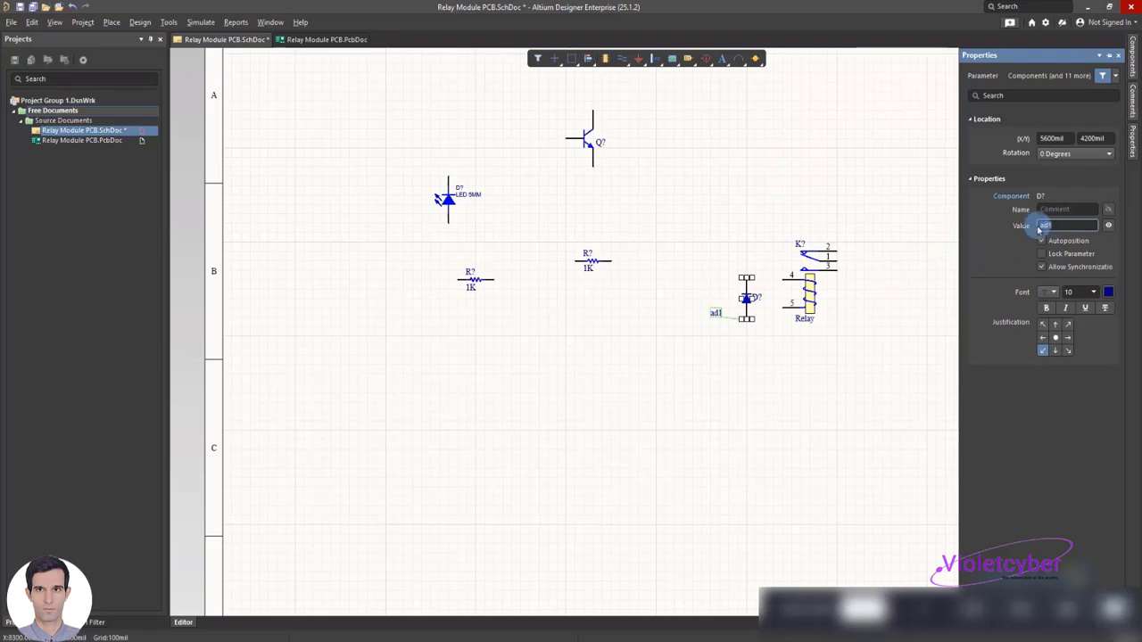
{"action": "type", "text": "D"}
{"action": "type", "text": "1"}
{"action": "left_click_drag", "start_coordinate": [718, 313], "coordinate": [740, 310]}
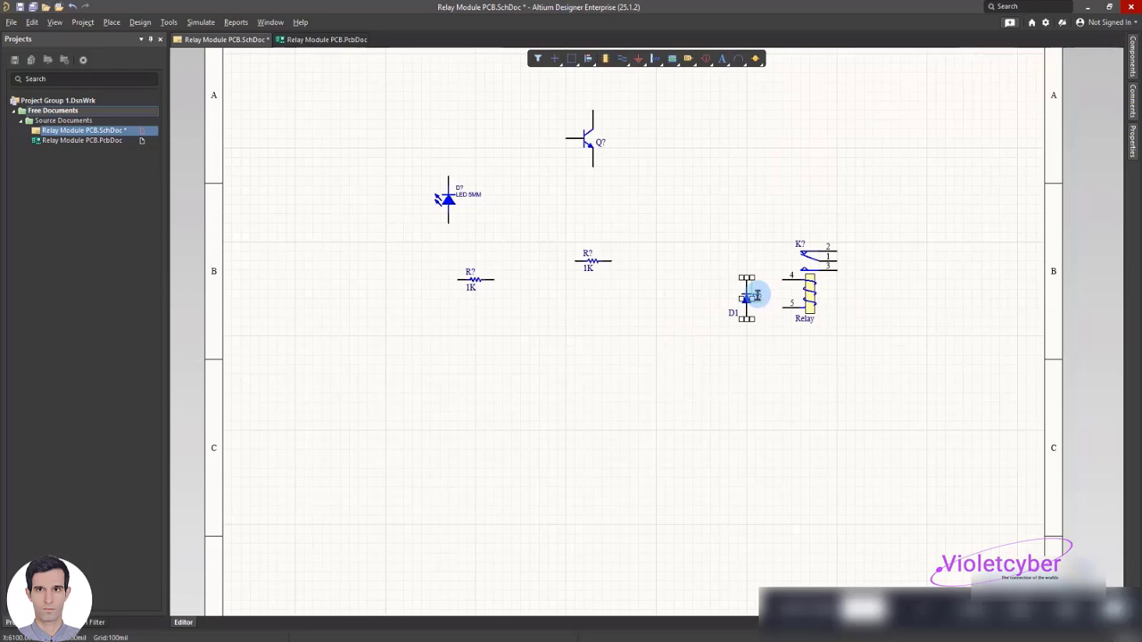
{"action": "left_click", "coordinate": [840, 404]}
Set the relay's designator to RL1
{"action": "left_click", "coordinate": [793, 240]}
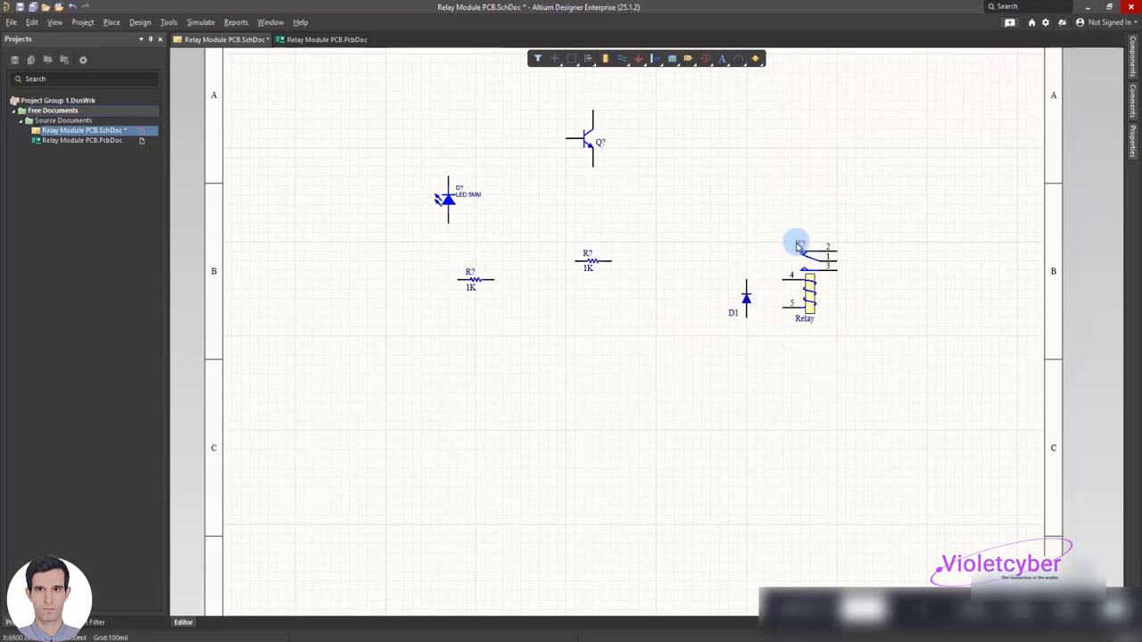
{"action": "double_click", "coordinate": [800, 247]}
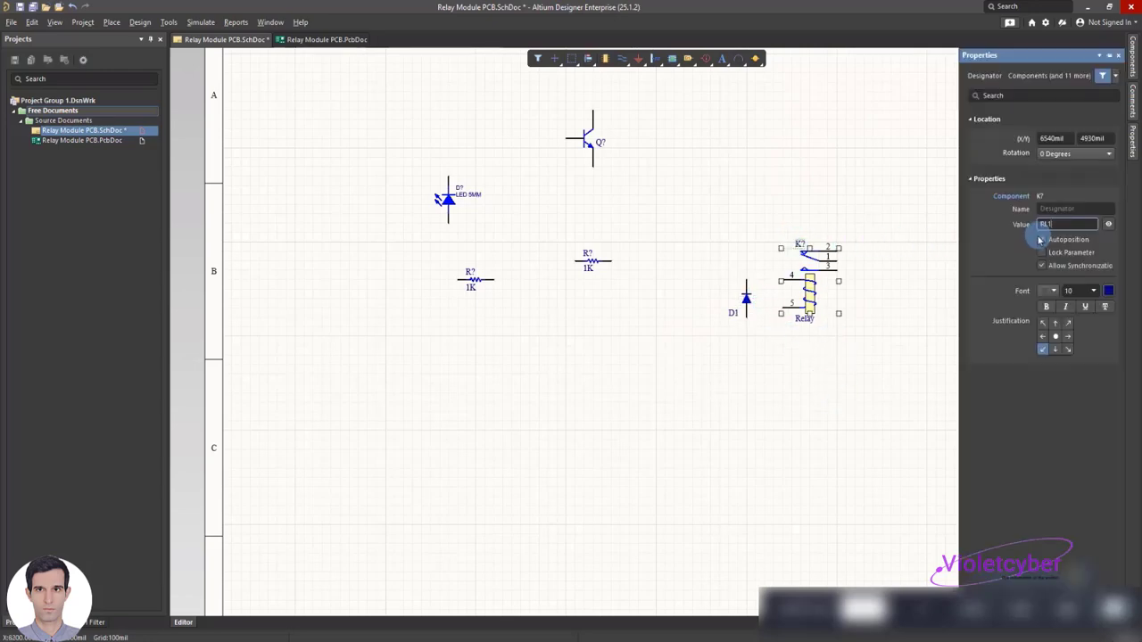
{"action": "left_click", "coordinate": [840, 205]}
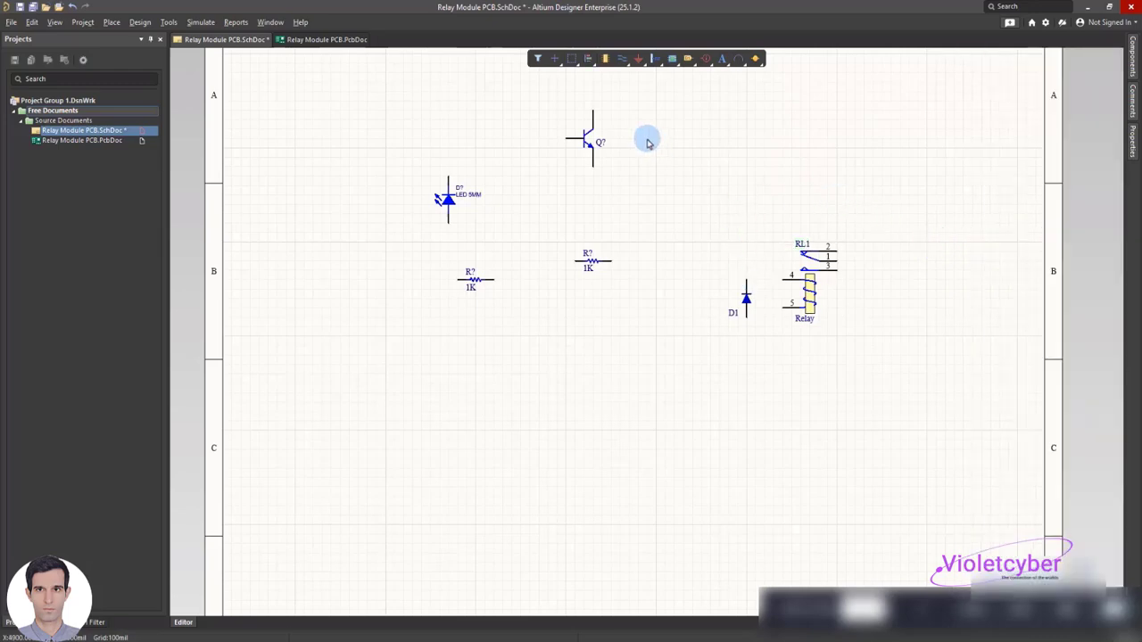
Wire relay coil pin 4 to the upper end of diode D1 and pin 5 to its lower end
{"action": "right_click", "coordinate": [663, 117]}
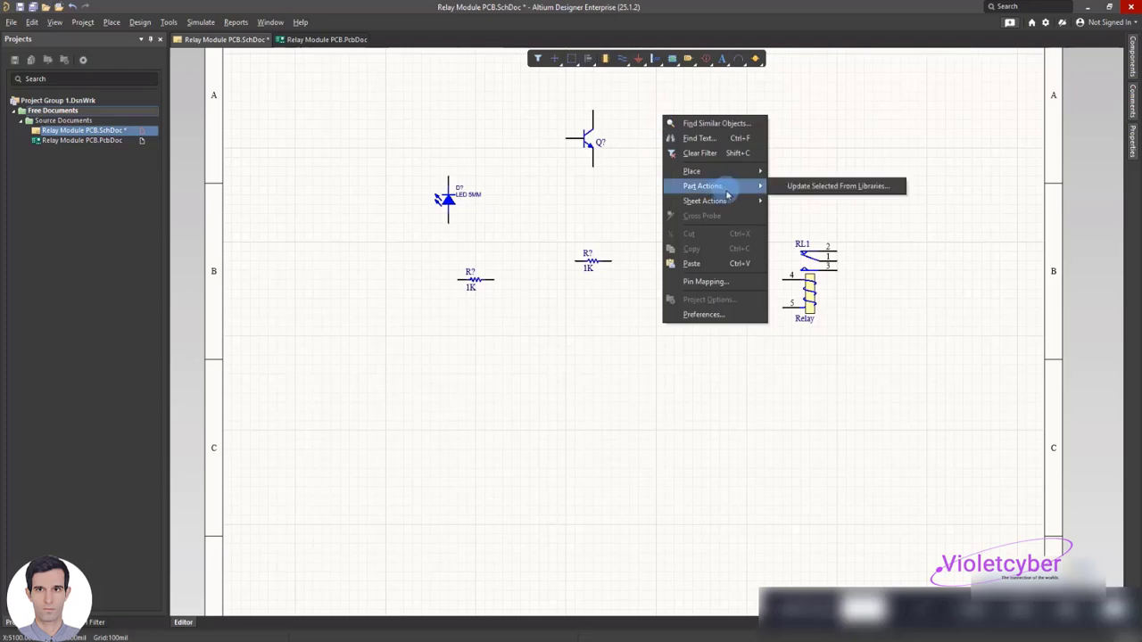
{"action": "mouse_move", "coordinate": [732, 178]}
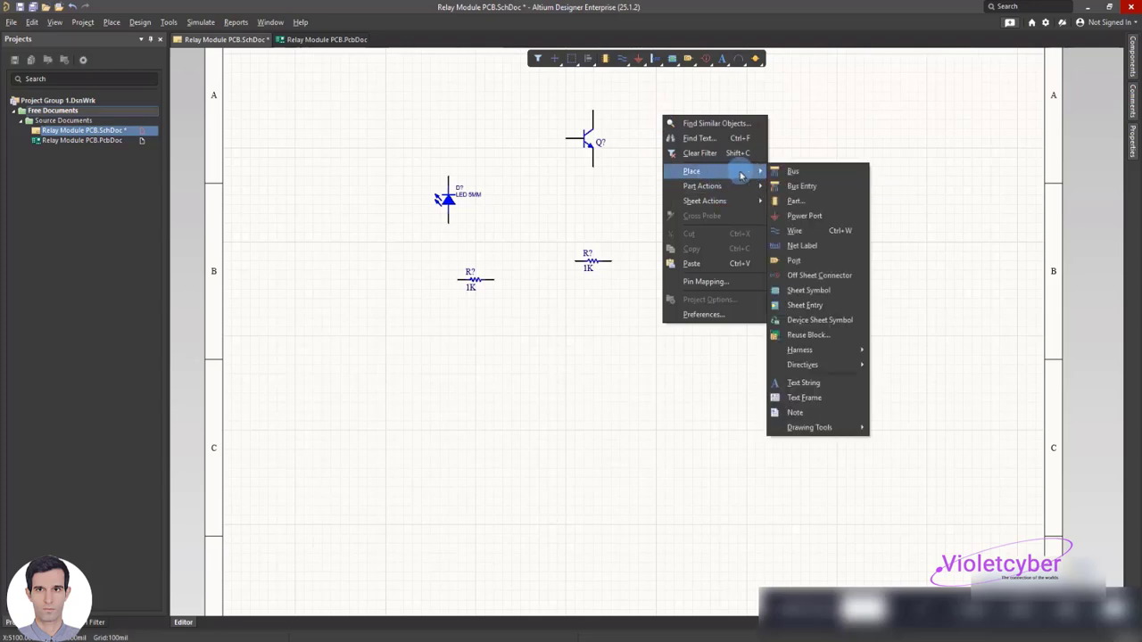
{"action": "left_click", "coordinate": [801, 233]}
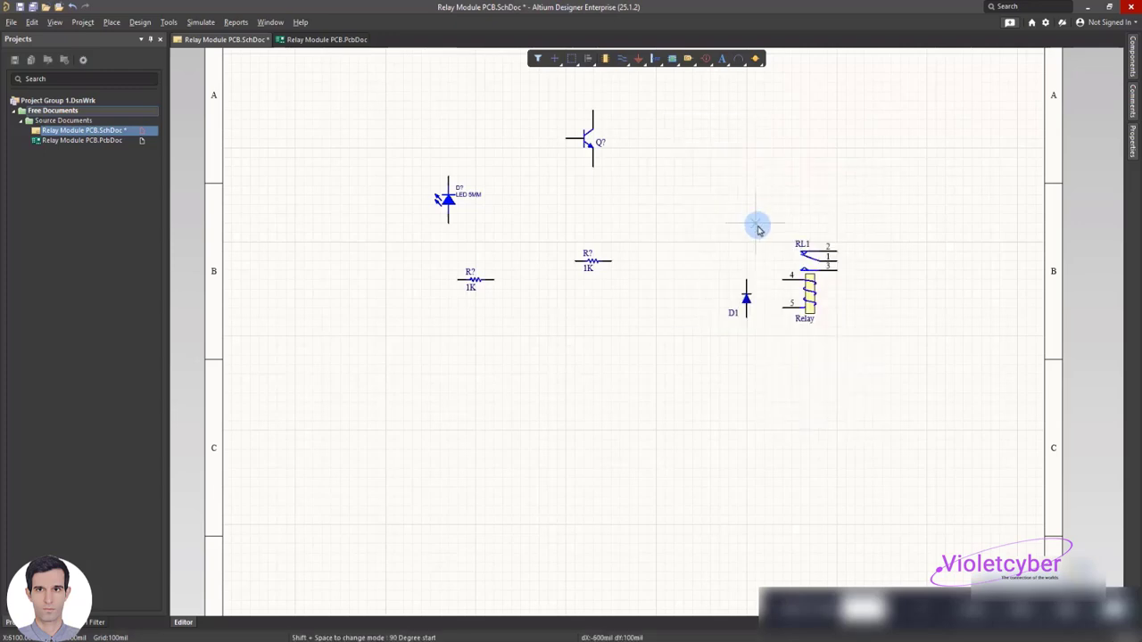
{"action": "left_click", "coordinate": [783, 284]}
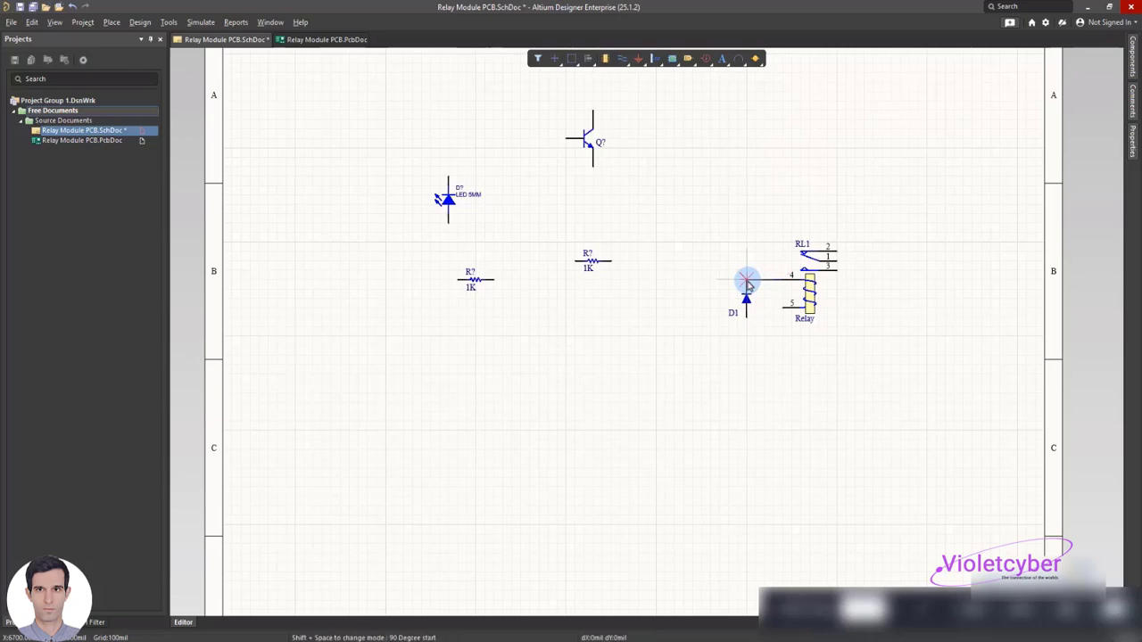
{"action": "left_click", "coordinate": [747, 284]}
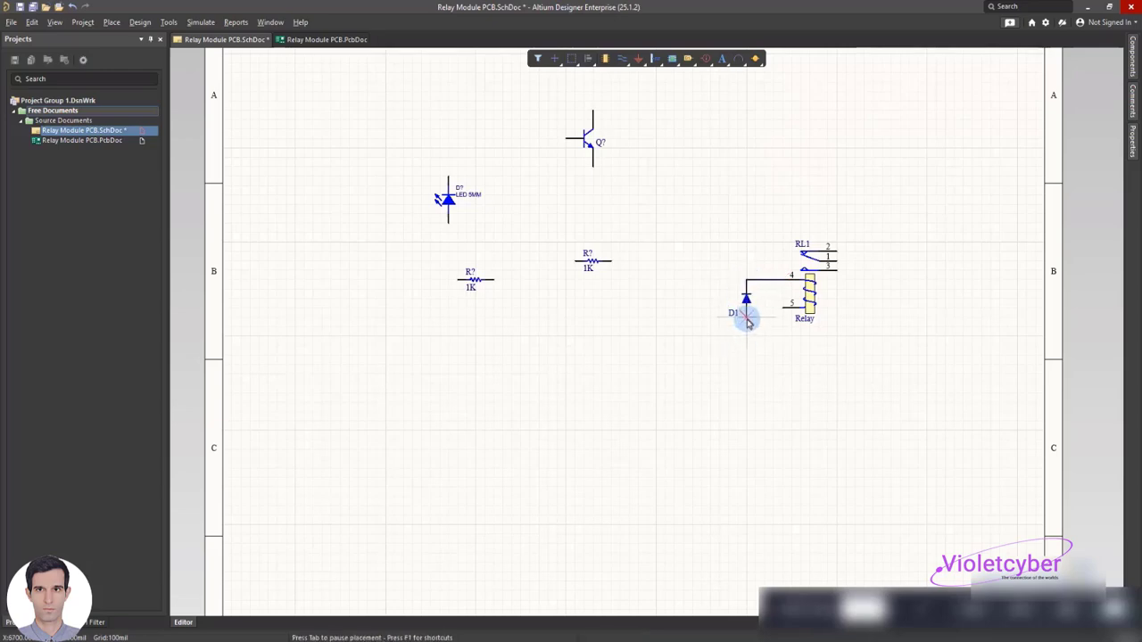
{"action": "left_click", "coordinate": [747, 320]}
{"action": "left_click", "coordinate": [783, 309]}
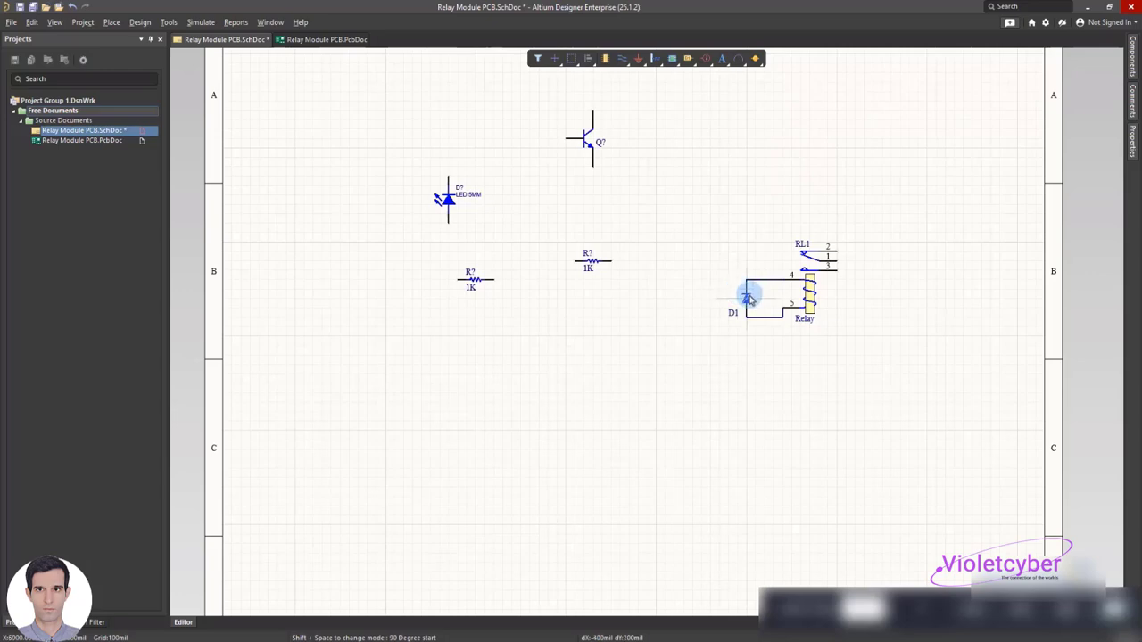
Draw a wire from the junction above diode D1 upward and then right, ending above the relay's contact pins
{"action": "left_click", "coordinate": [746, 282]}
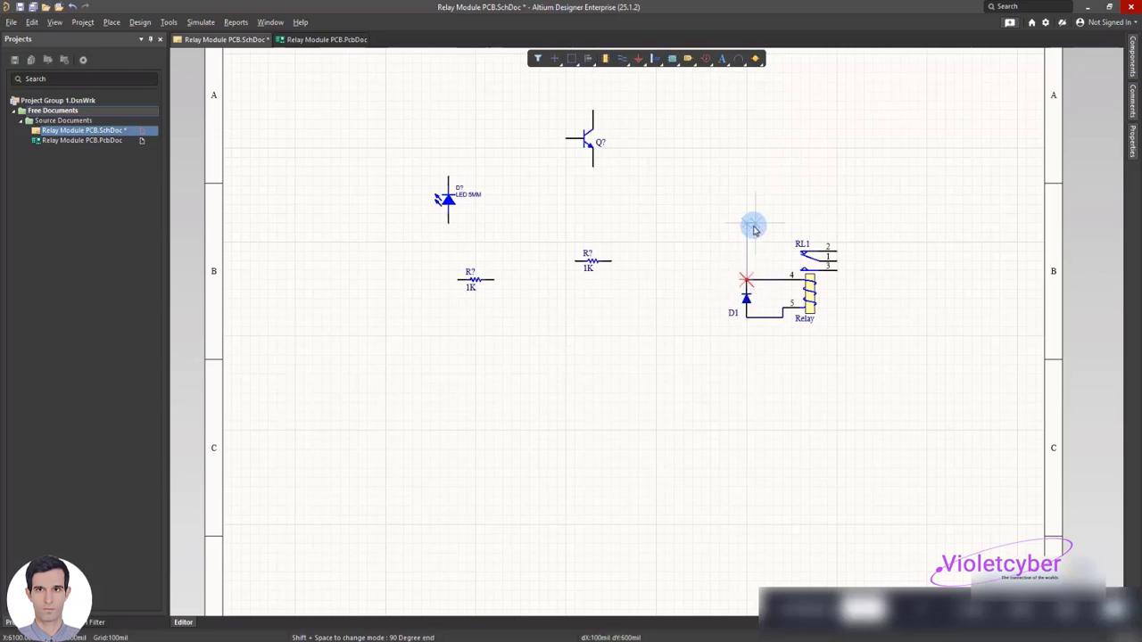
{"action": "left_click", "coordinate": [836, 158]}
{"action": "right_click", "coordinate": [838, 139]}
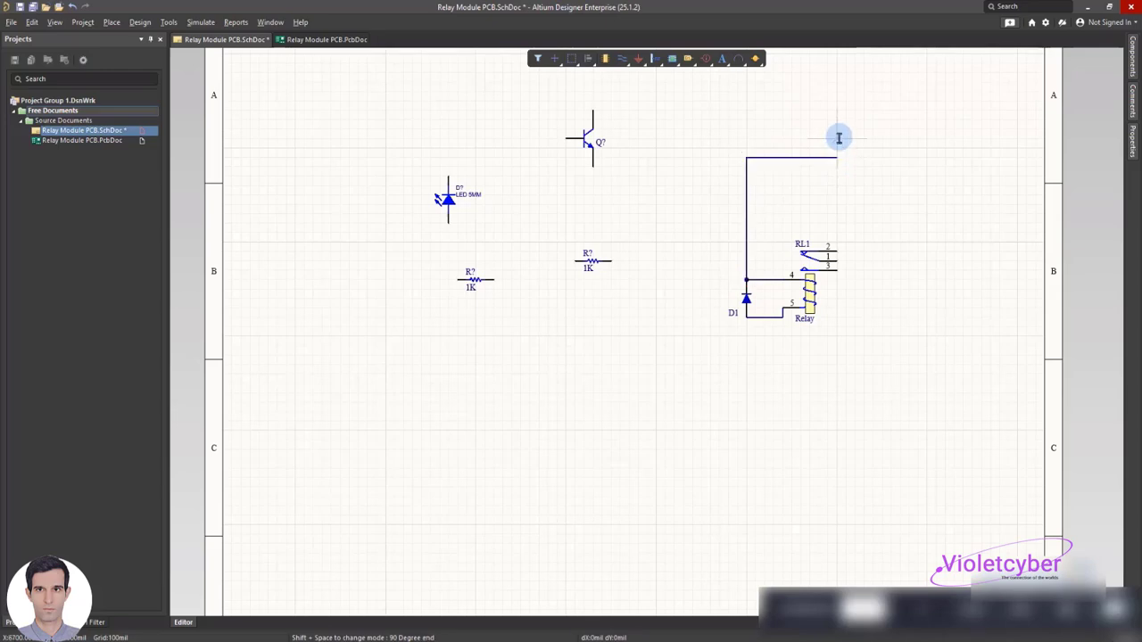
Finish the current wire and place a GND power port well below diode D1, in line with it
{"action": "right_click", "coordinate": [846, 169]}
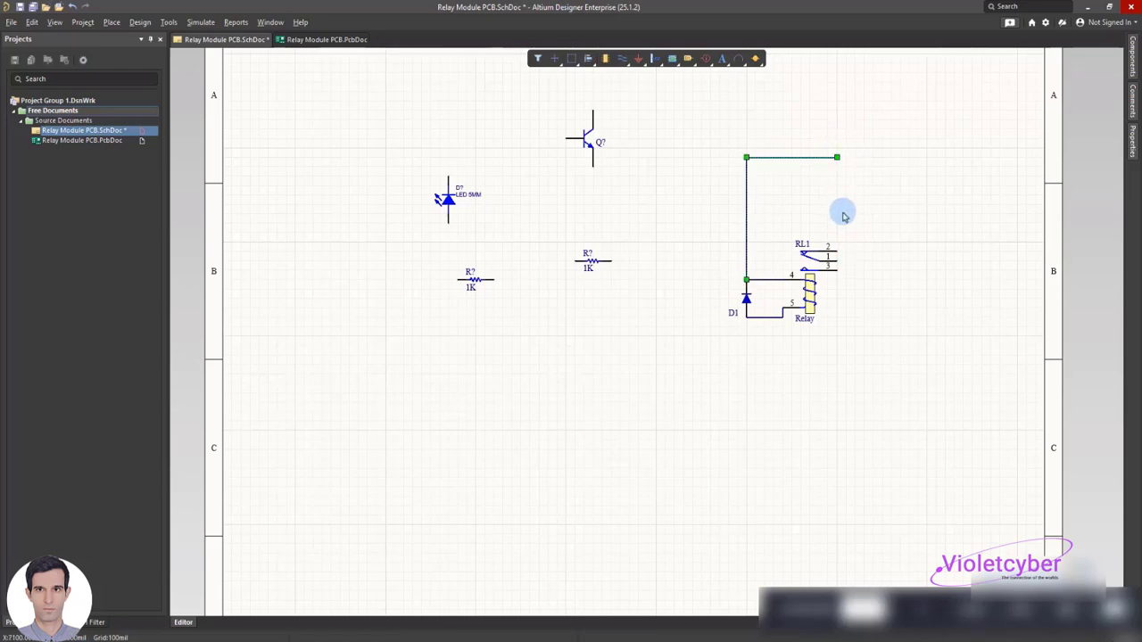
{"action": "left_click", "coordinate": [791, 283]}
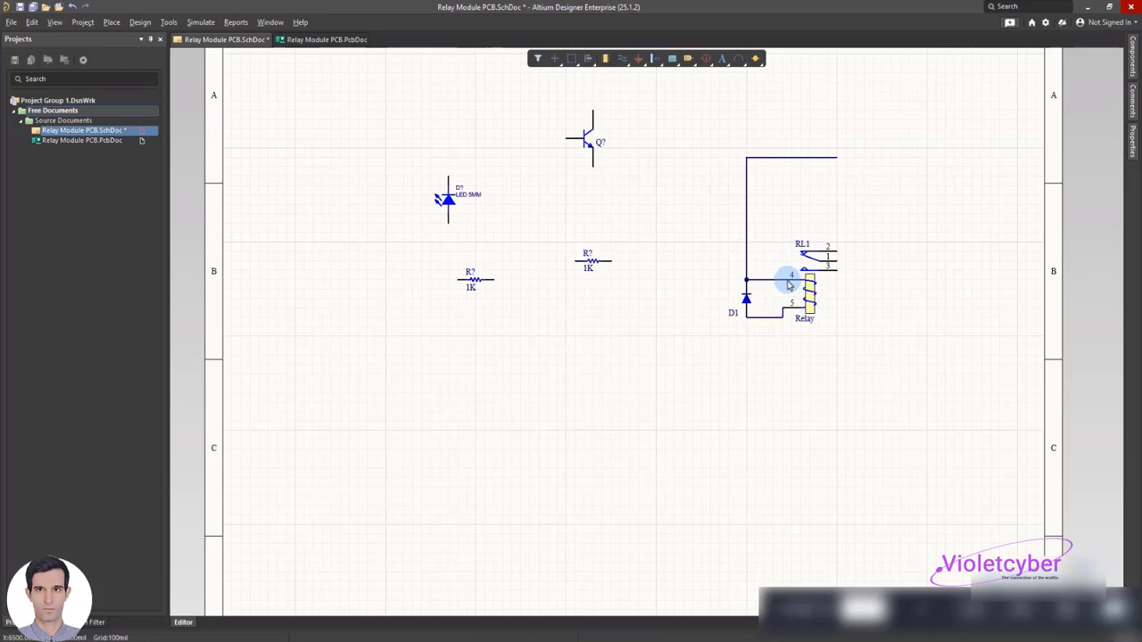
{"action": "left_click", "coordinate": [638, 59]}
{"action": "left_click", "coordinate": [746, 460]}
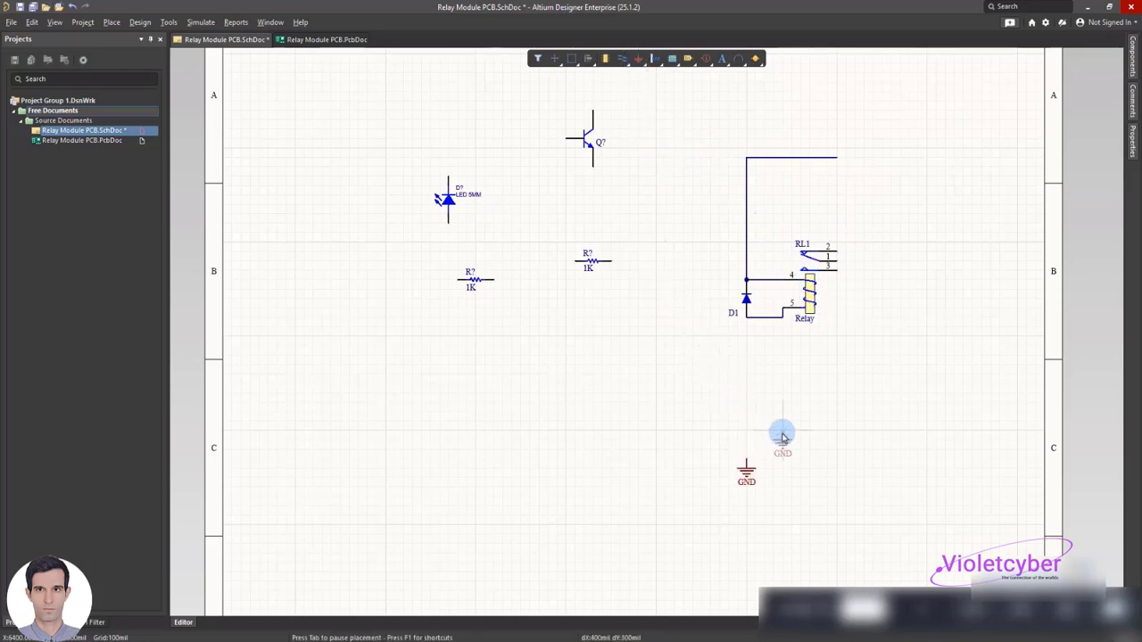
{"action": "key", "text": "Escape"}
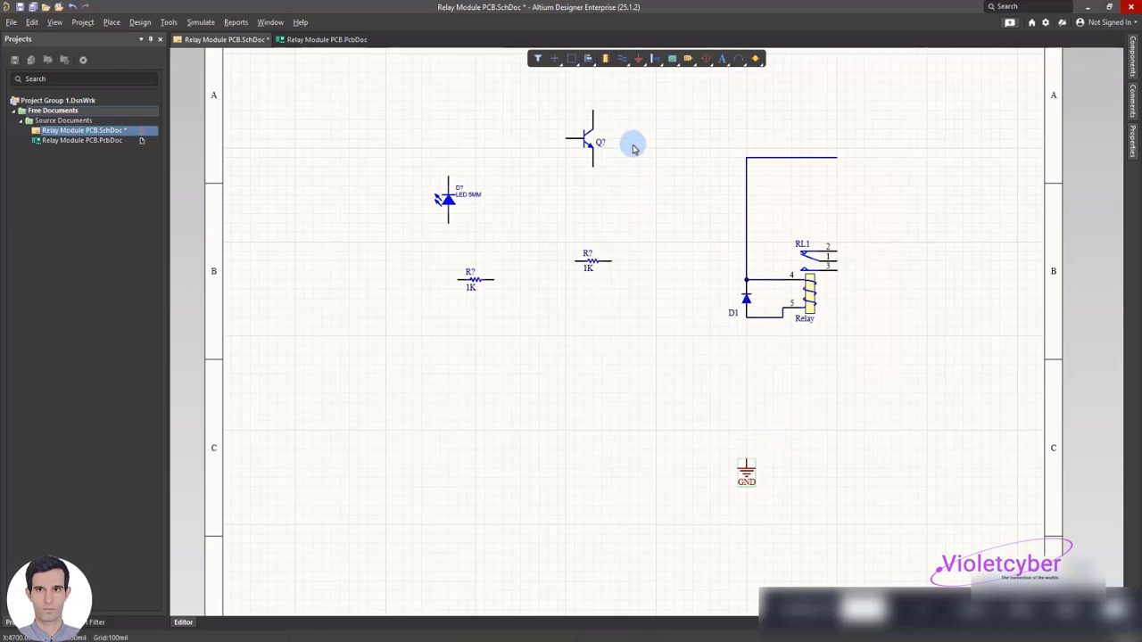
Place a VCC power port just above the open end of the wire running over the relay
{"action": "left_click", "coordinate": [628, 60]}
{"action": "left_click", "coordinate": [638, 62]}
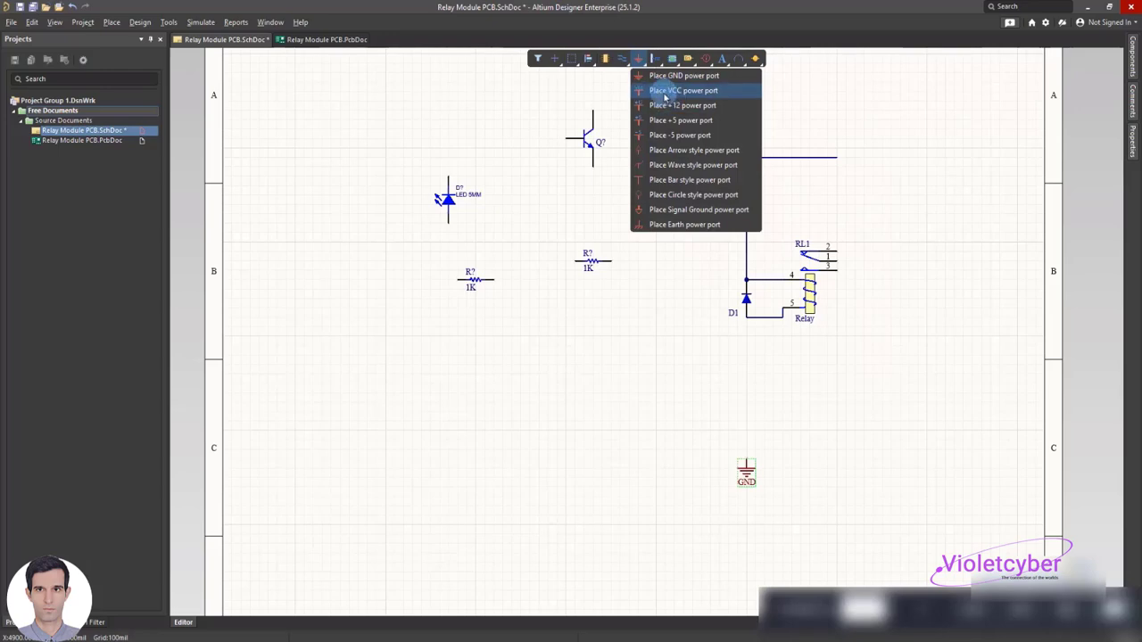
{"action": "left_click", "coordinate": [665, 90]}
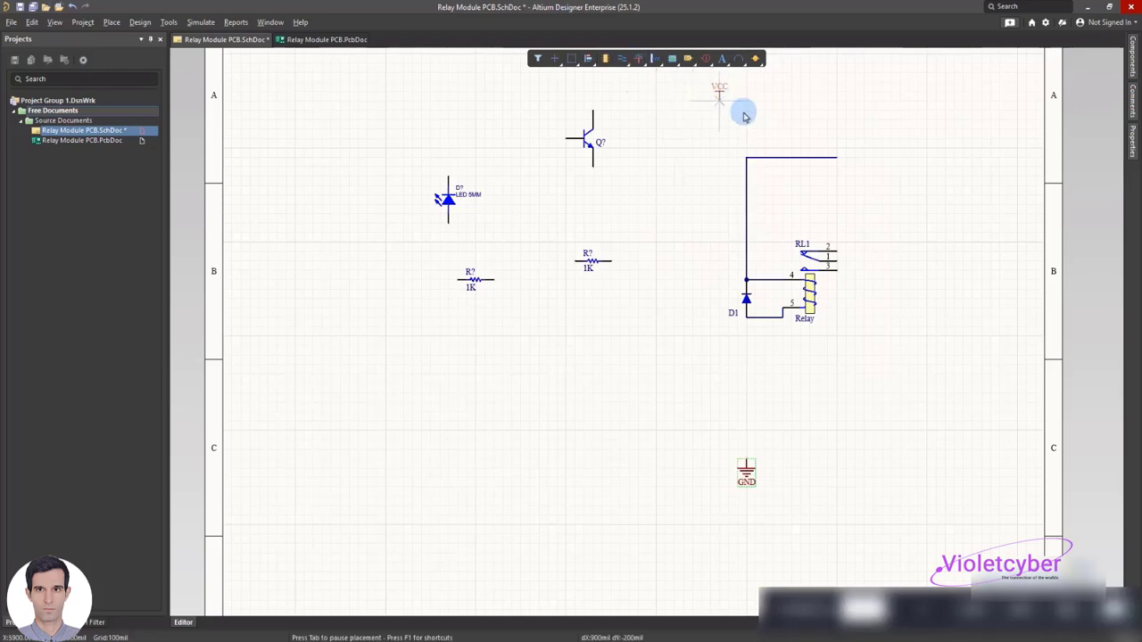
{"action": "left_click", "coordinate": [835, 135]}
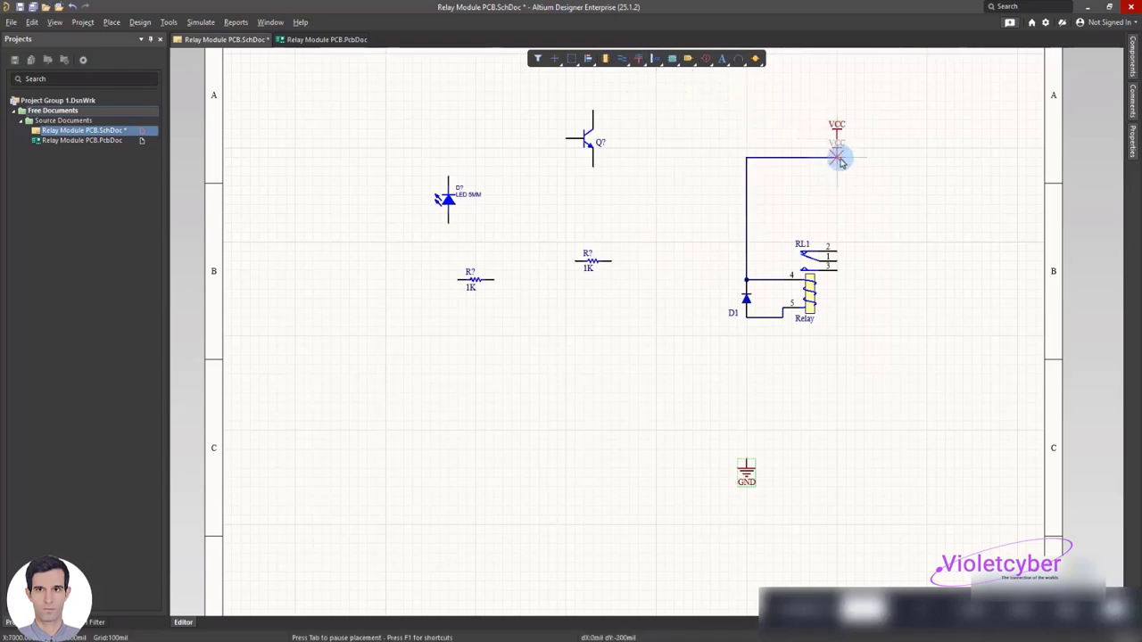
{"action": "right_click", "coordinate": [831, 163]}
Wire the VCC power port down to the open end of the wire above the relay
{"action": "right_click", "coordinate": [776, 114]}
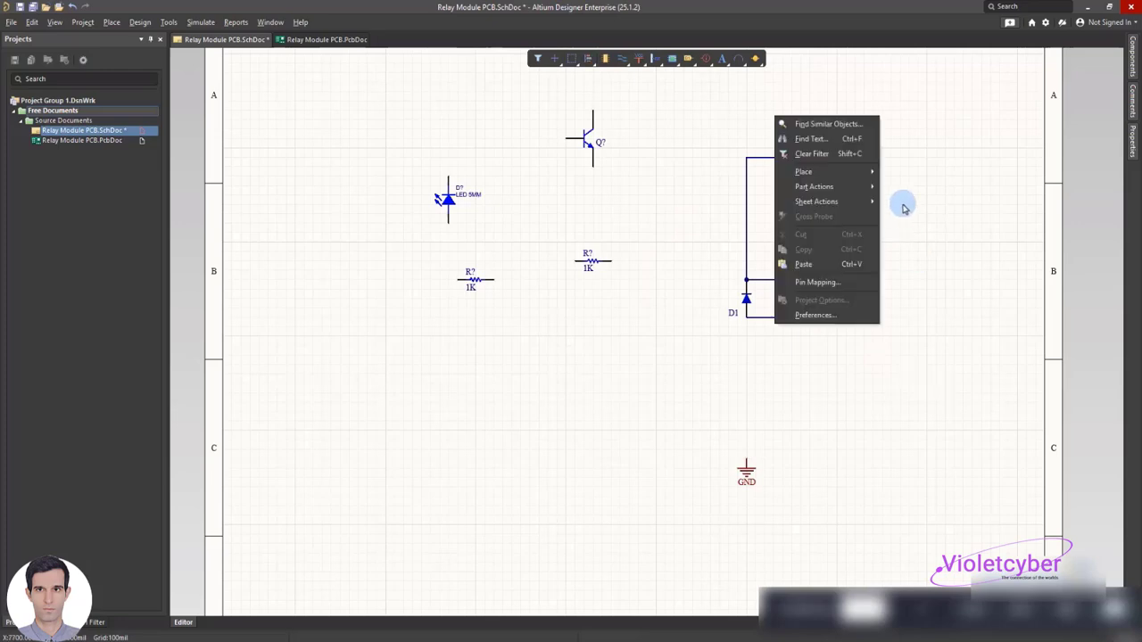
{"action": "mouse_move", "coordinate": [861, 168]}
{"action": "left_click", "coordinate": [912, 231]}
{"action": "left_click", "coordinate": [837, 139]}
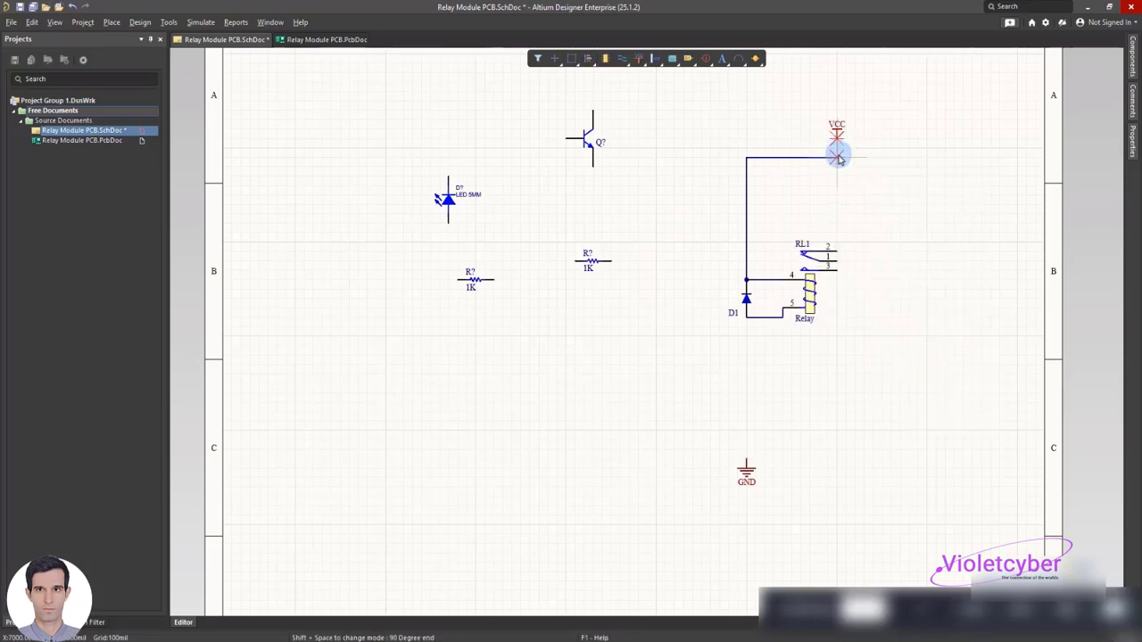
{"action": "left_click", "coordinate": [837, 158]}
{"action": "right_click", "coordinate": [834, 170]}
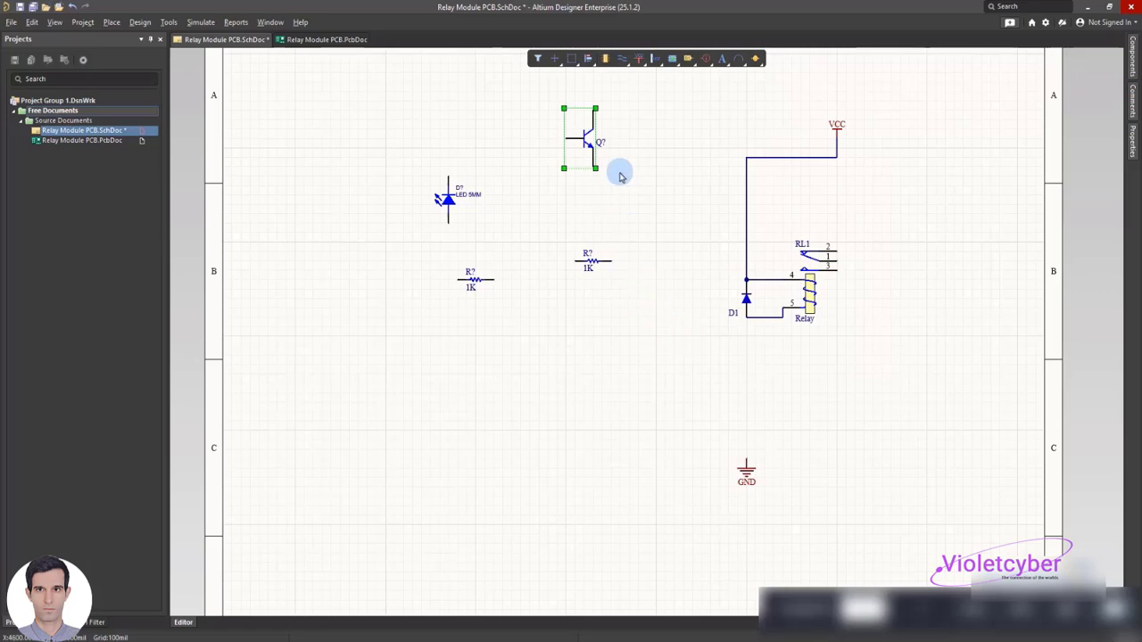
Move the transistor below and to the left of diode D1, and wire its collector to the diode's lower end
{"action": "left_click_drag", "start_coordinate": [597, 115], "coordinate": [718, 330]}
{"action": "left_click", "coordinate": [755, 328]}
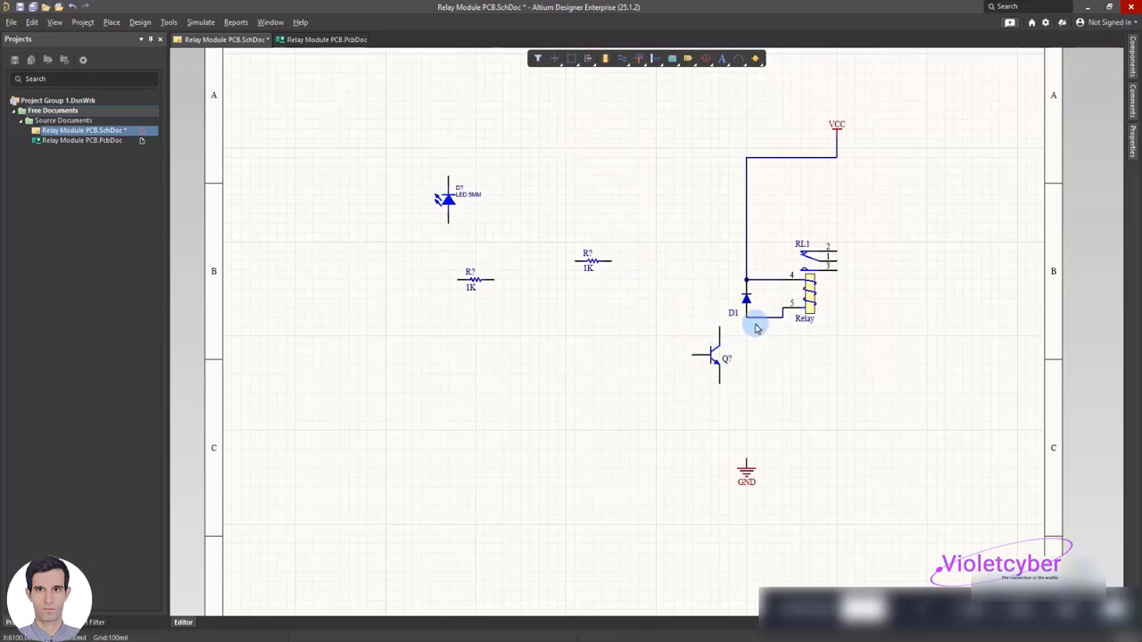
{"action": "right_click", "coordinate": [708, 311]}
{"action": "mouse_move", "coordinate": [719, 323]}
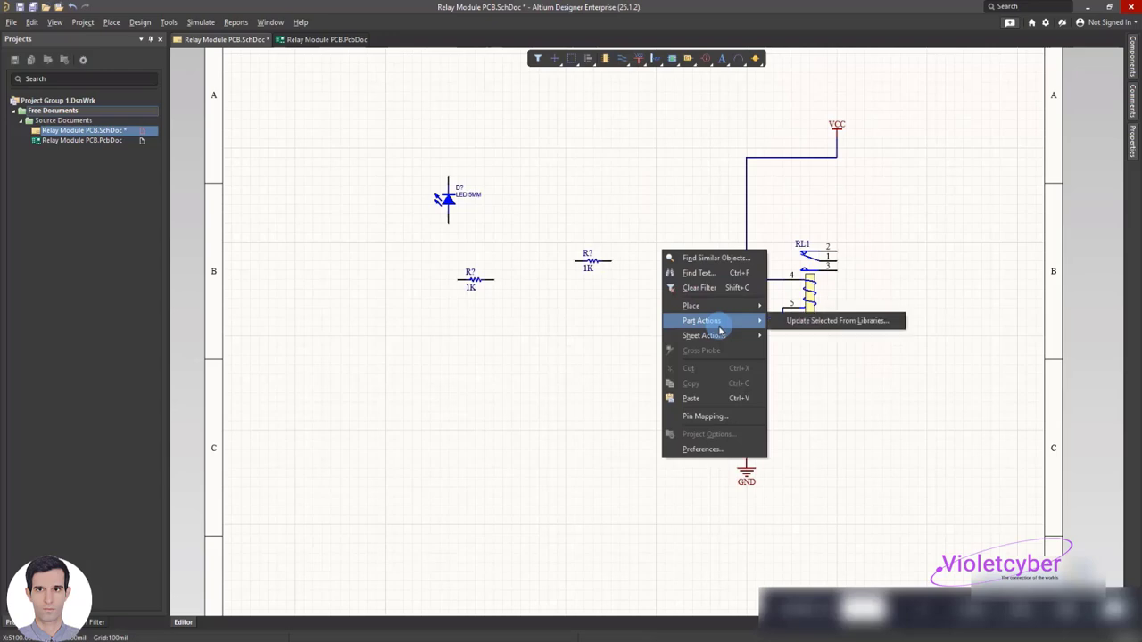
{"action": "mouse_move", "coordinate": [757, 305]}
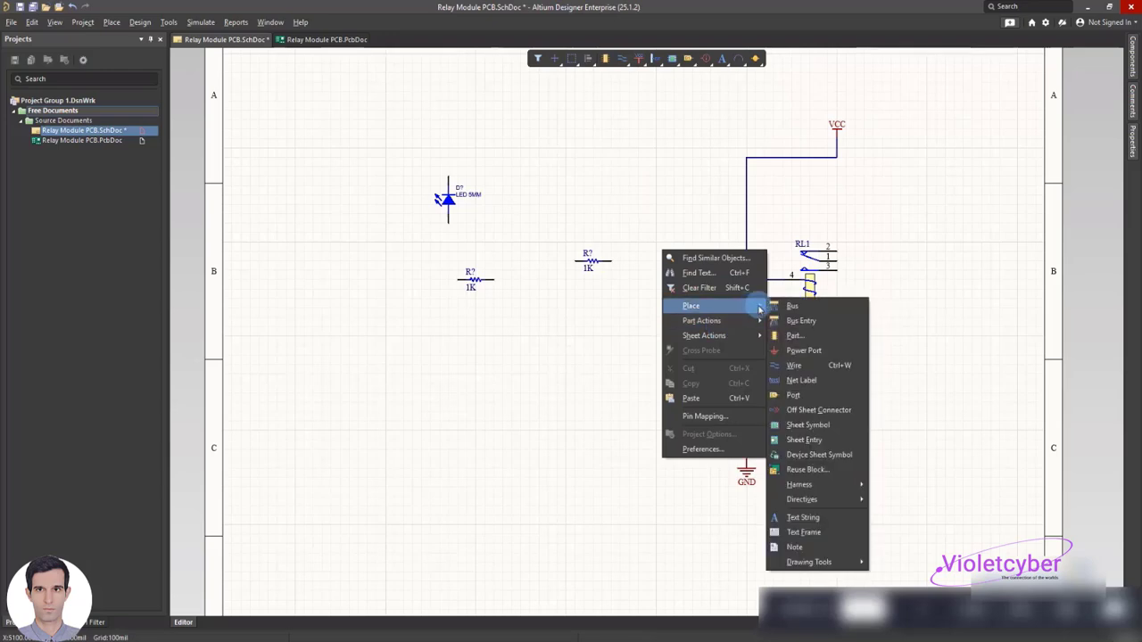
{"action": "left_click", "coordinate": [802, 367]}
{"action": "left_click", "coordinate": [752, 325]}
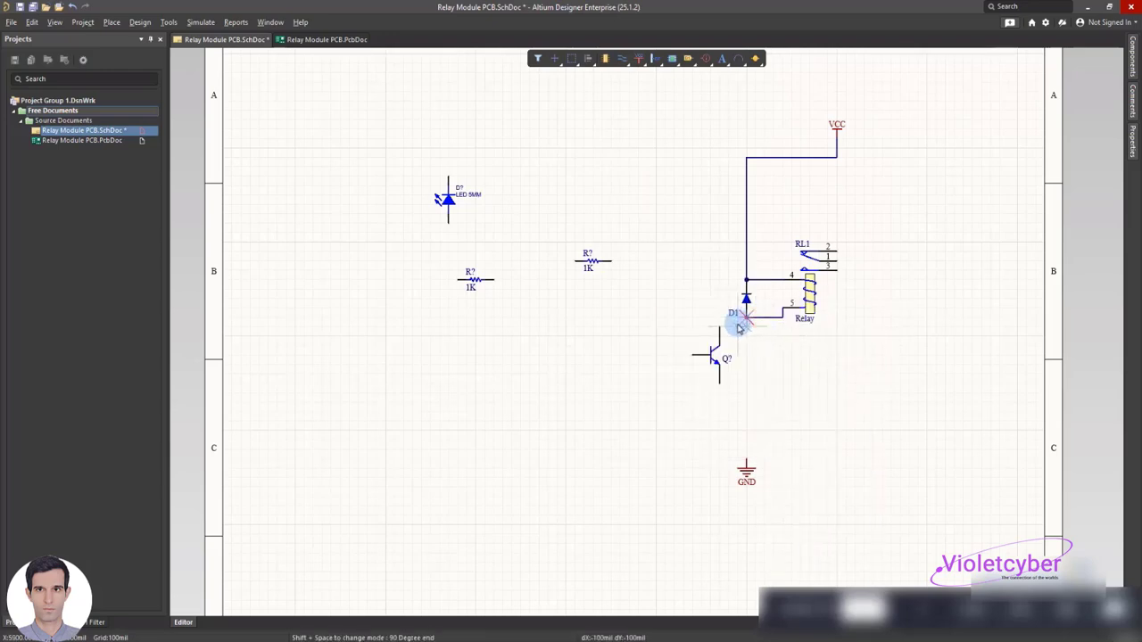
{"action": "left_click", "coordinate": [720, 327]}
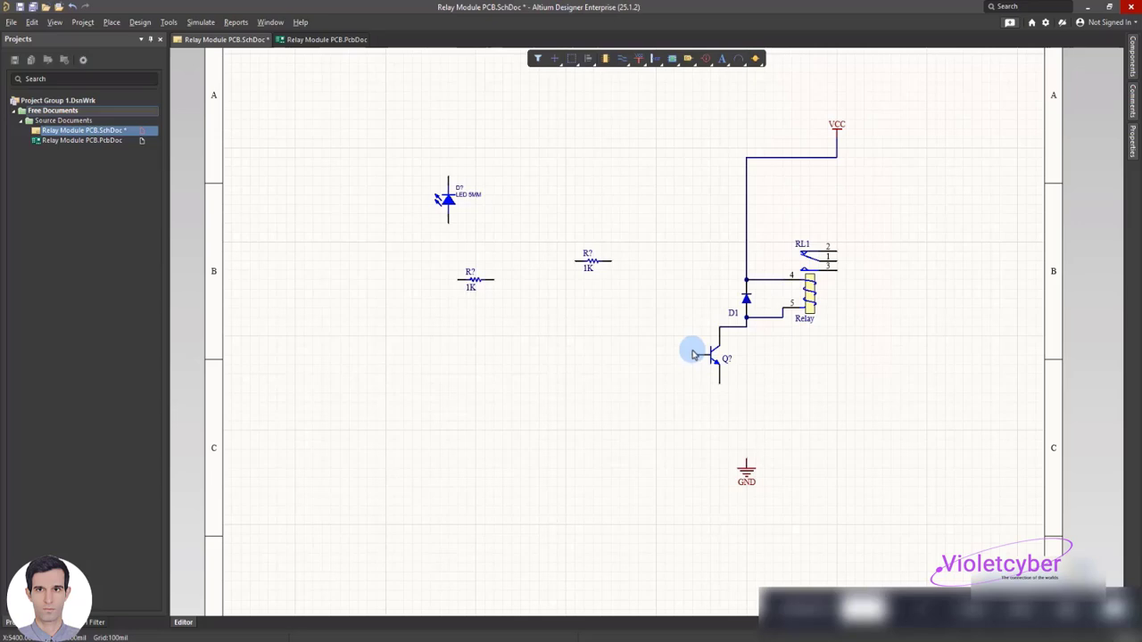
Wire the transistor's emitter down and across to the GND power port
{"action": "right_click", "coordinate": [650, 309]}
{"action": "mouse_move", "coordinate": [675, 364]}
{"action": "left_click", "coordinate": [810, 425]}
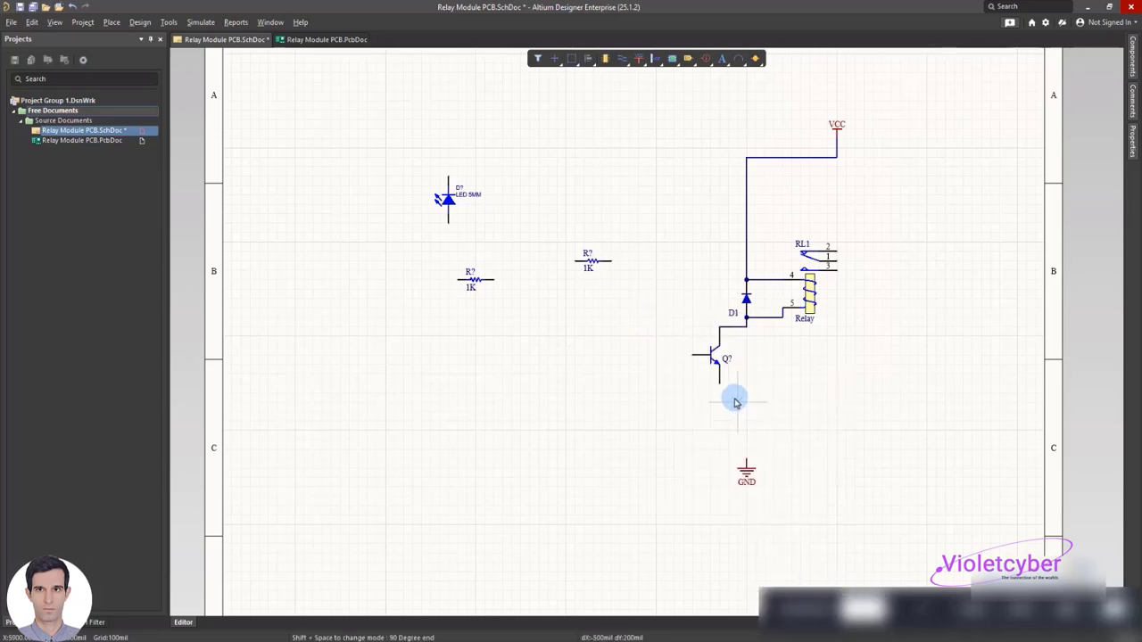
{"action": "left_click", "coordinate": [719, 383]}
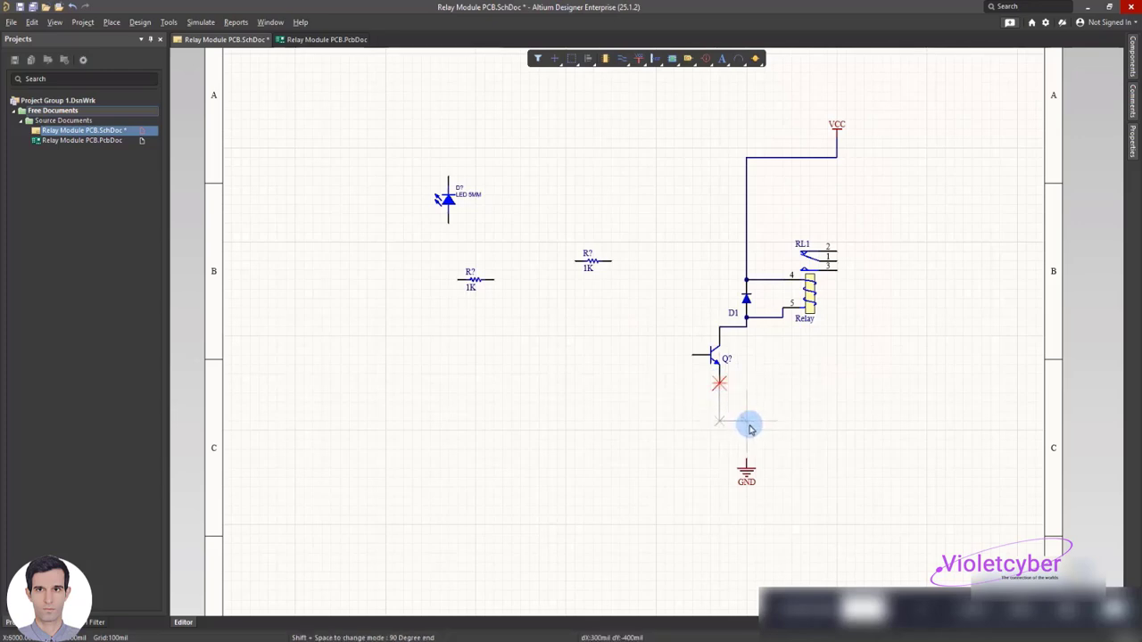
{"action": "left_click", "coordinate": [747, 425]}
{"action": "left_click", "coordinate": [747, 457]}
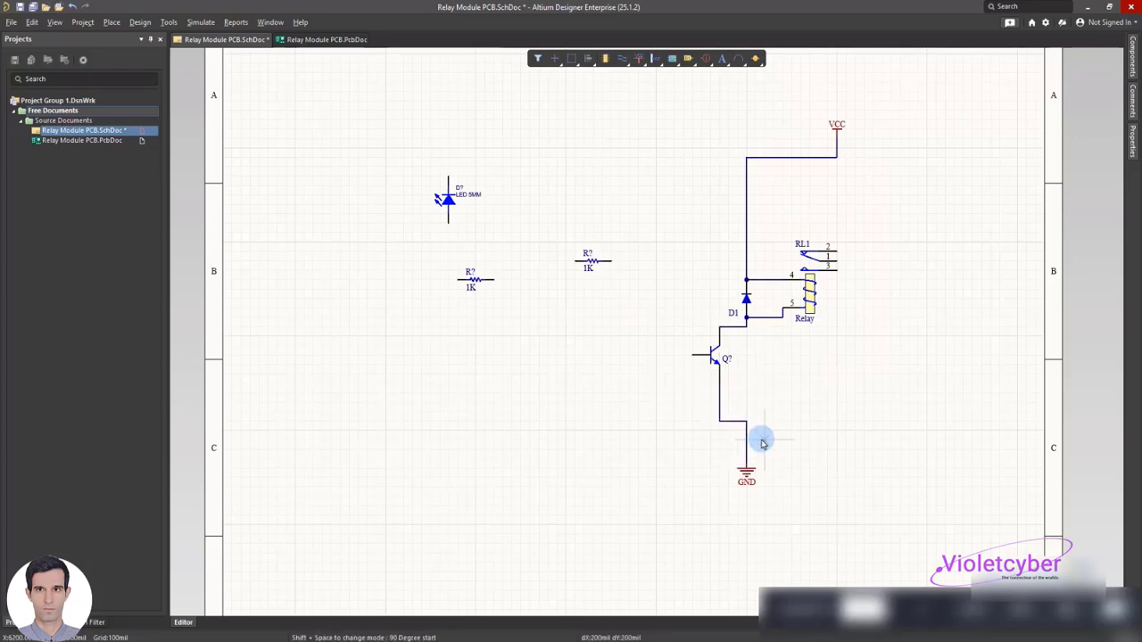
{"action": "key", "text": "Escape"}
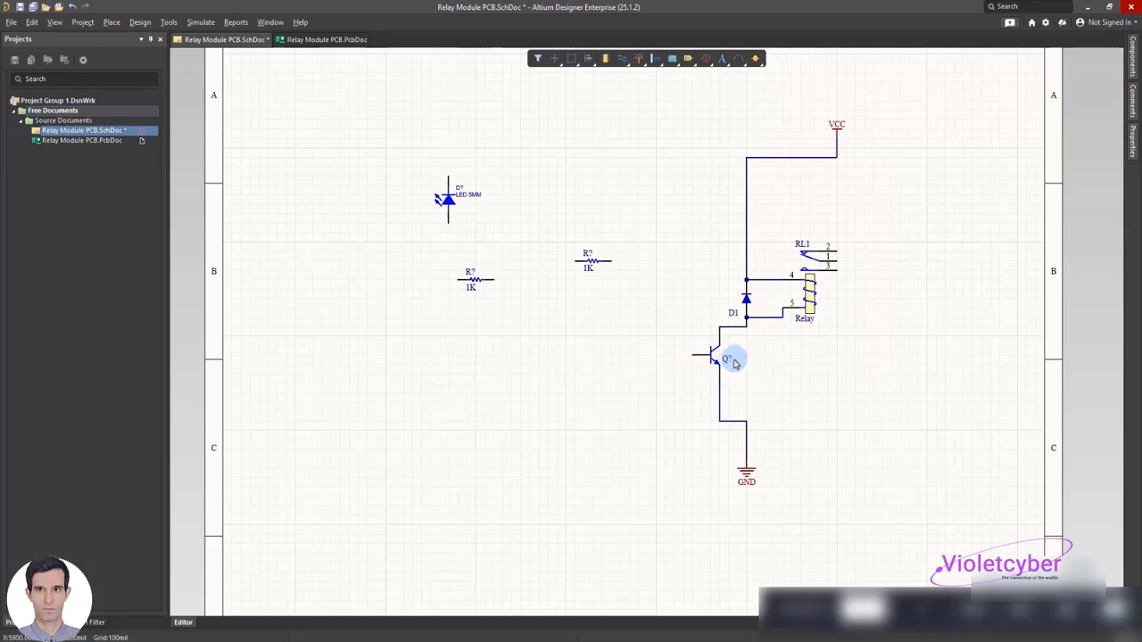
Set the transistor's designator to Q1
{"action": "double_click", "coordinate": [728, 360]}
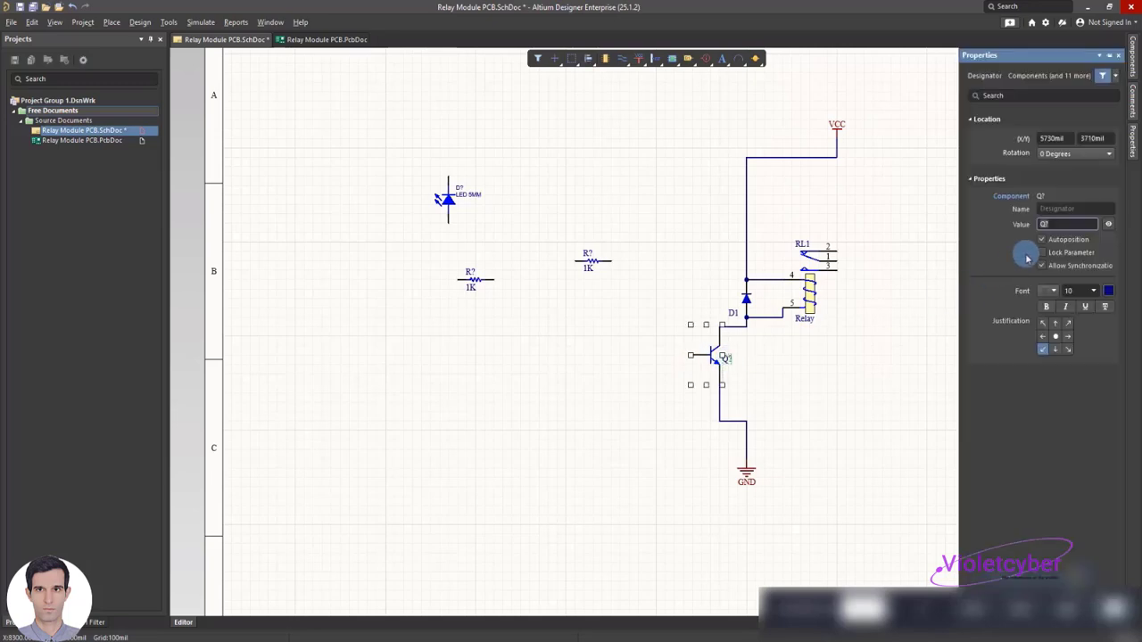
{"action": "type", "text": "1"}
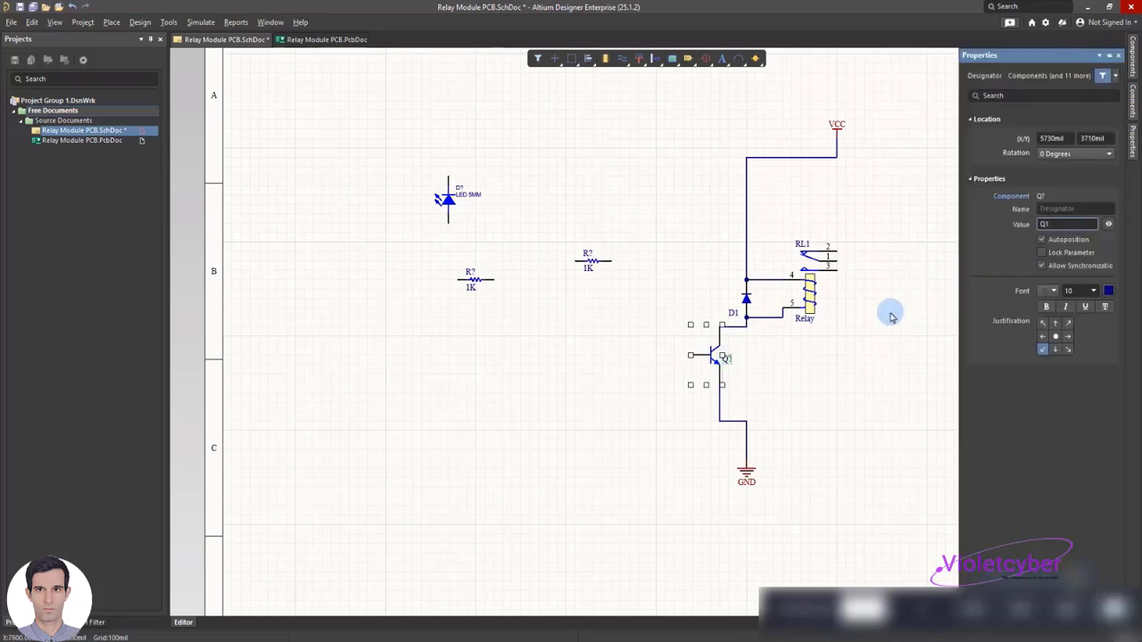
{"action": "left_click", "coordinate": [834, 348]}
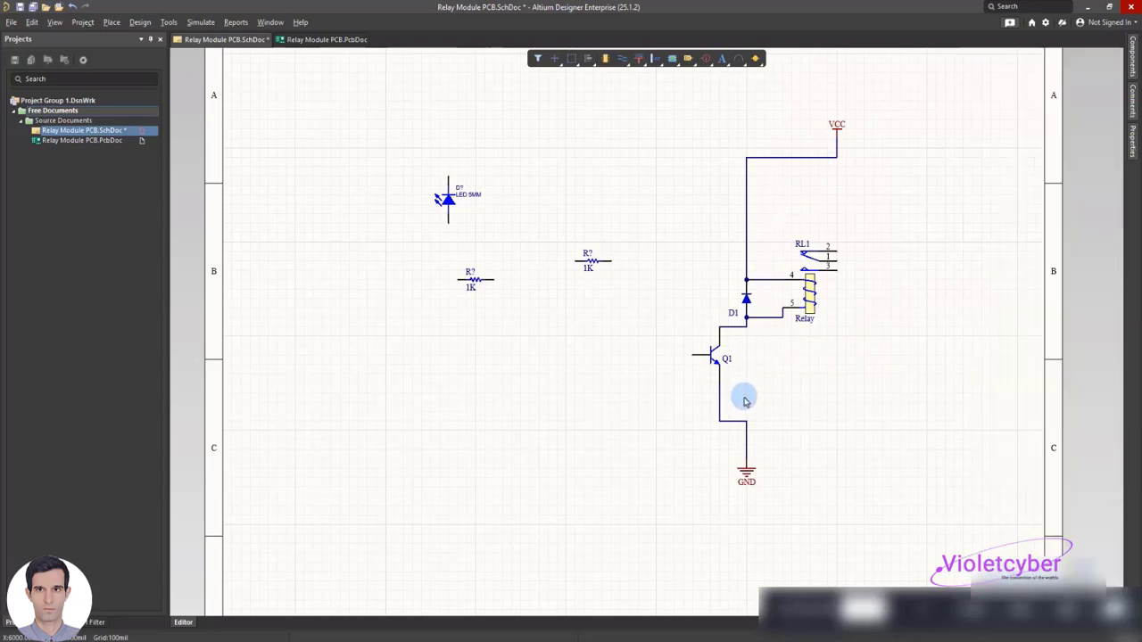
Attach the right-hand 1K resistor to the base of transistor Q1 and set its designator to R1
{"action": "left_click_drag", "start_coordinate": [591, 265], "coordinate": [684, 356]}
{"action": "left_click", "coordinate": [599, 356]}
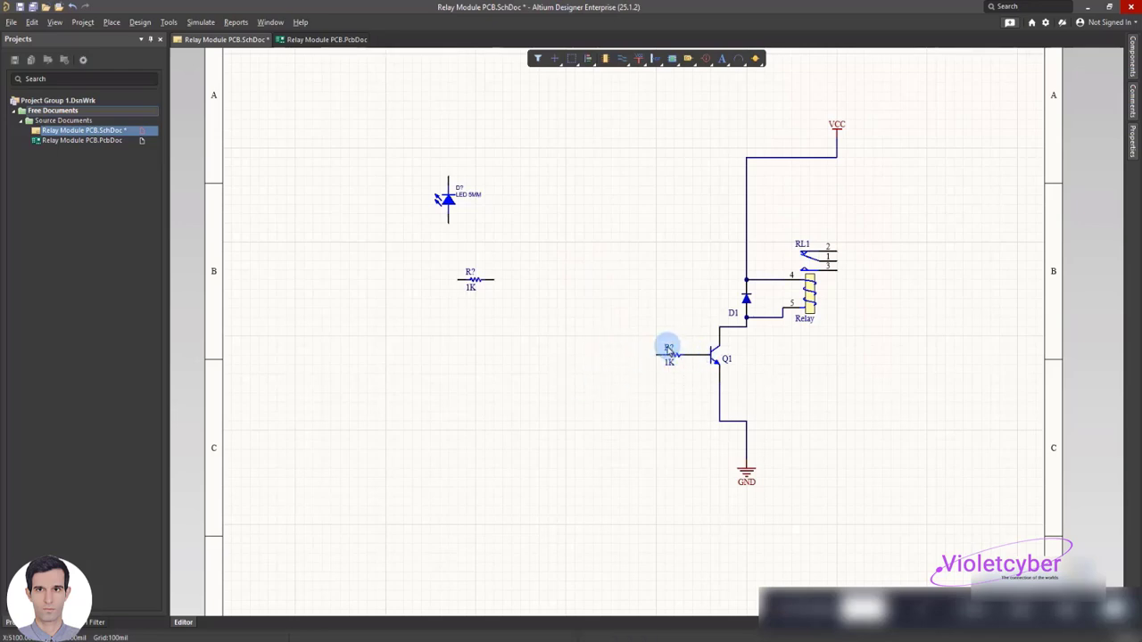
{"action": "double_click", "coordinate": [668, 348]}
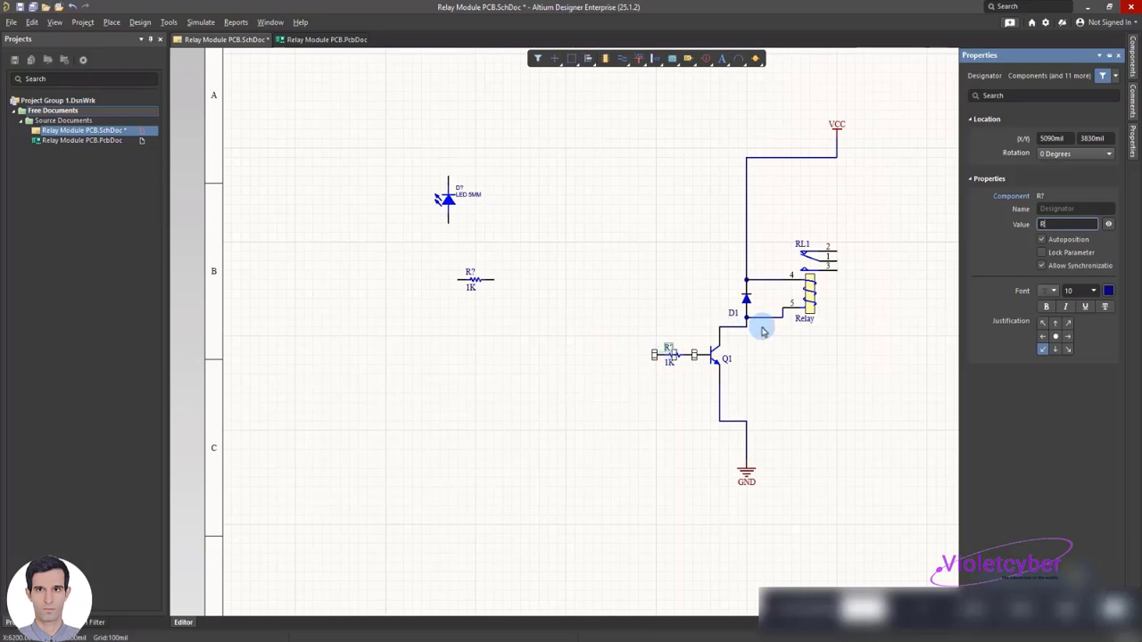
{"action": "type", "text": "R1"}
{"action": "left_click", "coordinate": [646, 311]}
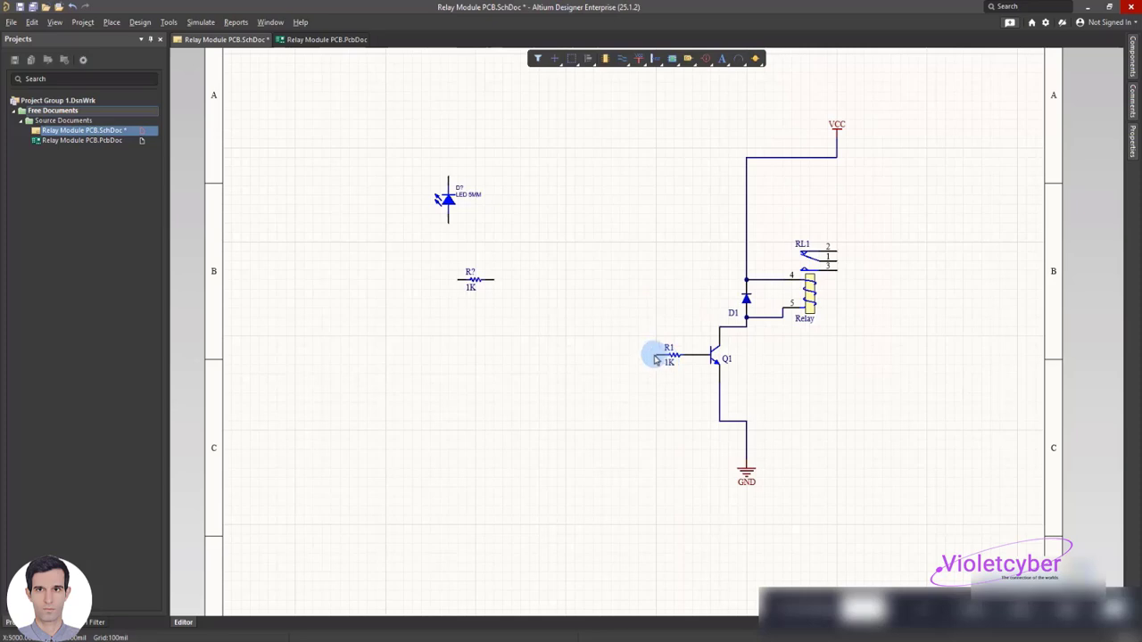
Move the LED to the left of diode D1, rotated 180 degrees, with its lower end level with Q1's collector
{"action": "left_click", "coordinate": [446, 202]}
{"action": "left_click_drag", "start_coordinate": [446, 198], "coordinate": [692, 272]}
{"action": "key", "text": "space"}
{"action": "key", "text": "space"}
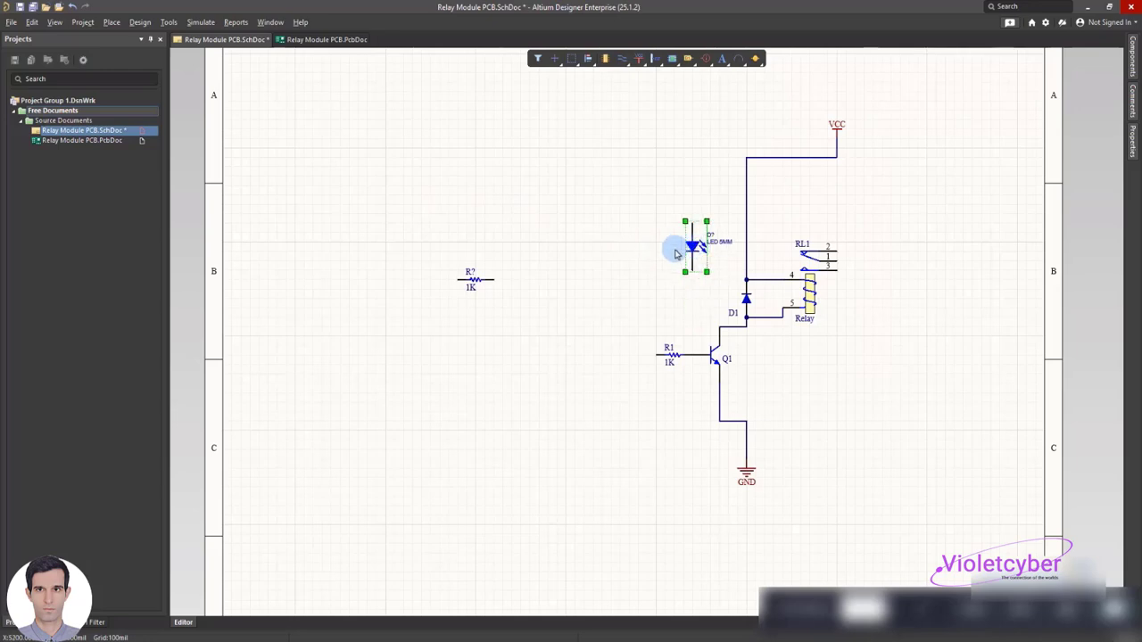
{"action": "left_click_drag", "start_coordinate": [692, 239], "coordinate": [692, 280]}
{"action": "left_click", "coordinate": [645, 271]}
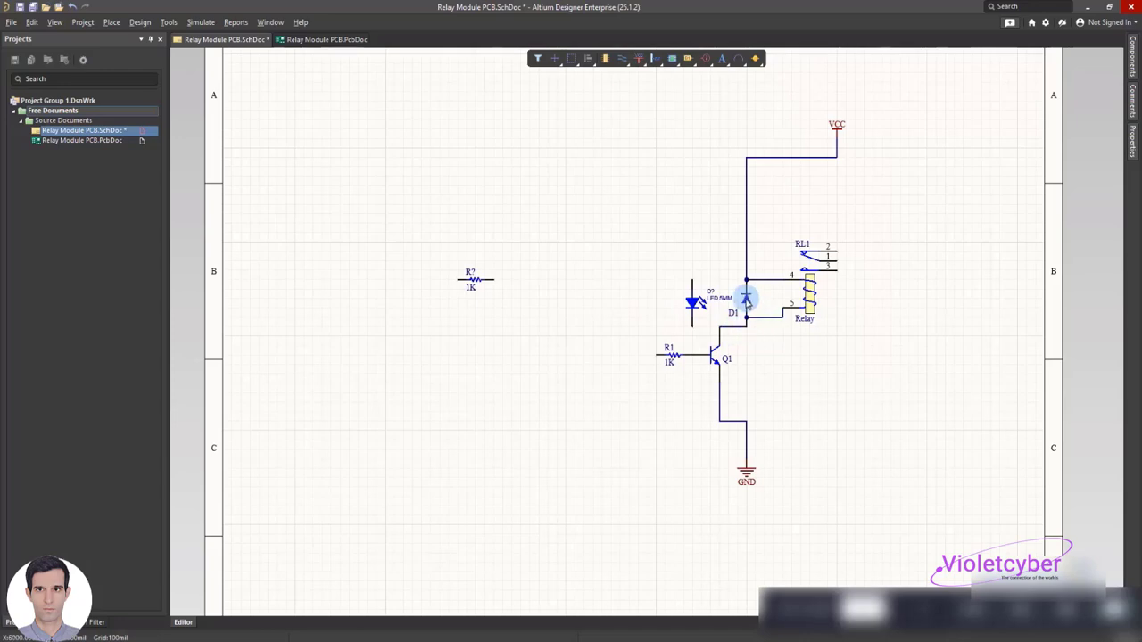
Wire the LED's lower end to the collector of transistor Q1
{"action": "right_click", "coordinate": [588, 234]}
{"action": "mouse_move", "coordinate": [637, 287]}
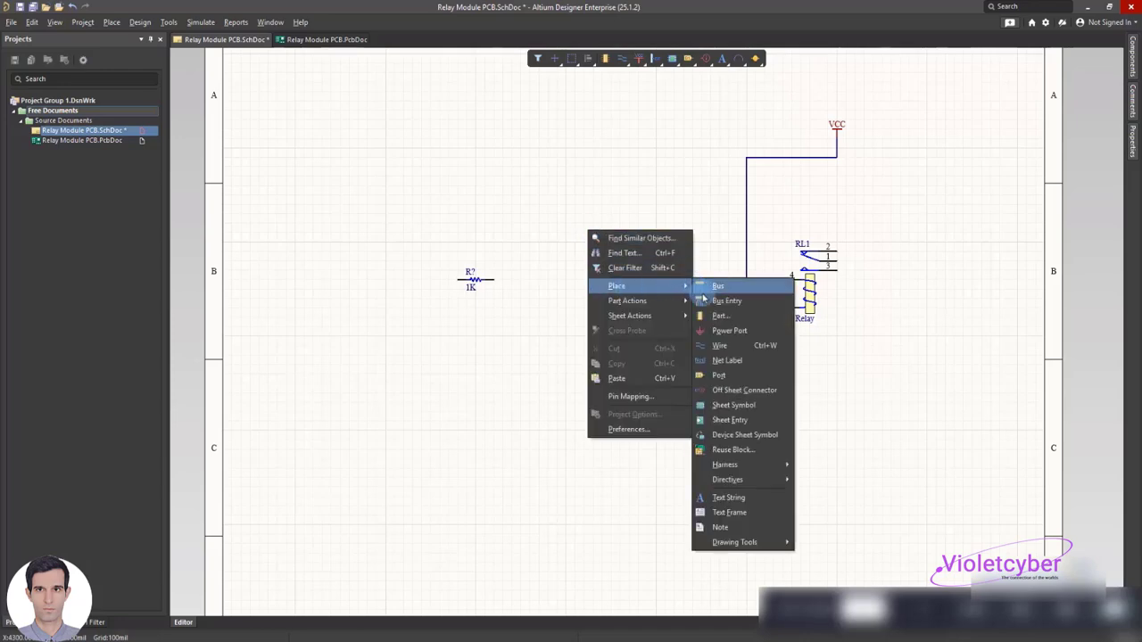
{"action": "left_click", "coordinate": [719, 346]}
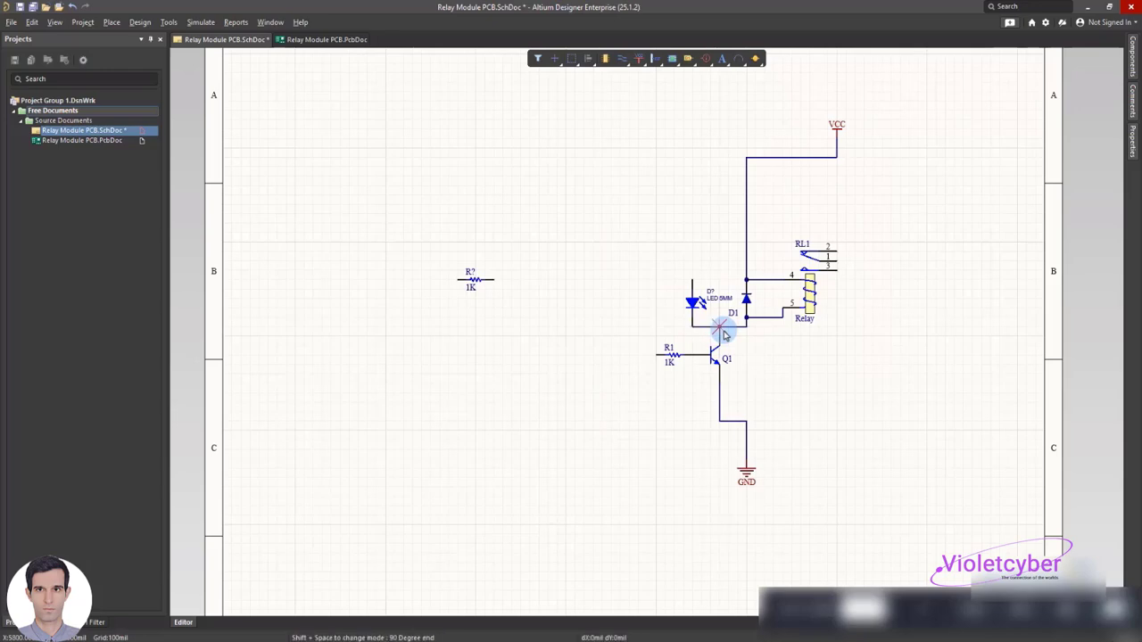
{"action": "left_click", "coordinate": [719, 328]}
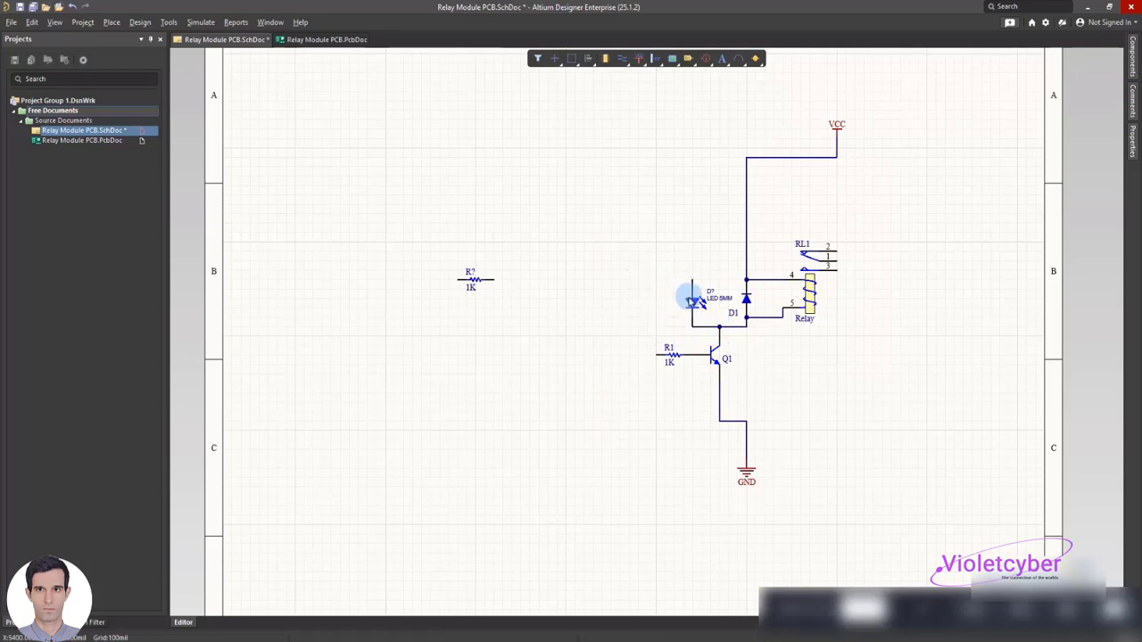
Replace the LED's D? and LED 5MM labels with the single label LED1, placed close beside the symbol
{"action": "double_click", "coordinate": [718, 298]}
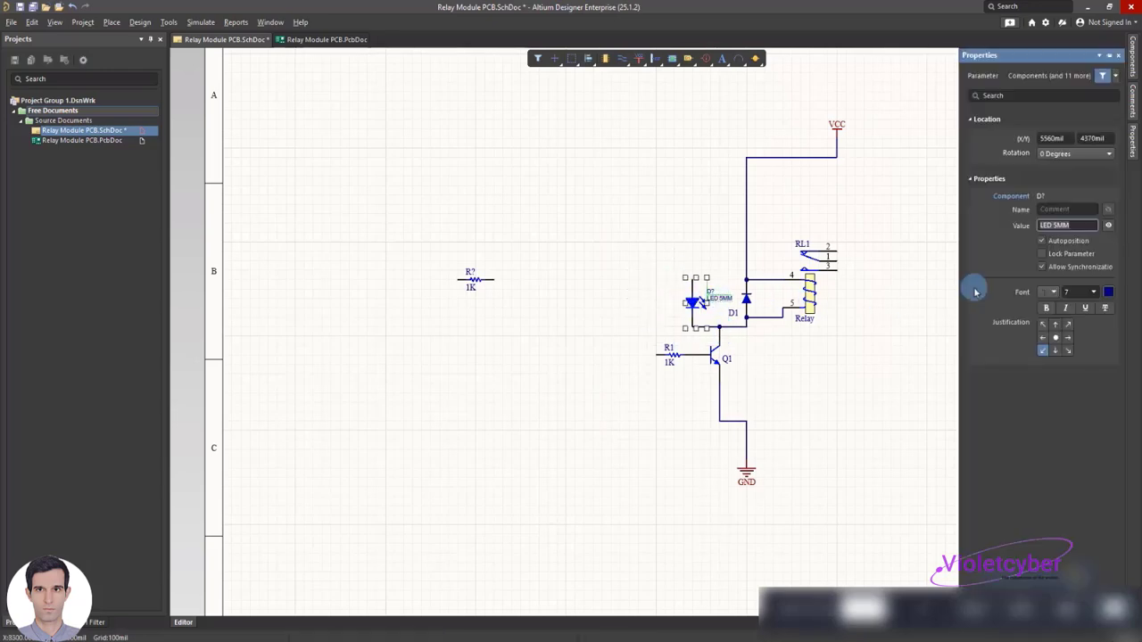
{"action": "key", "text": "Delete"}
{"action": "left_click_drag", "start_coordinate": [716, 293], "coordinate": [697, 286]}
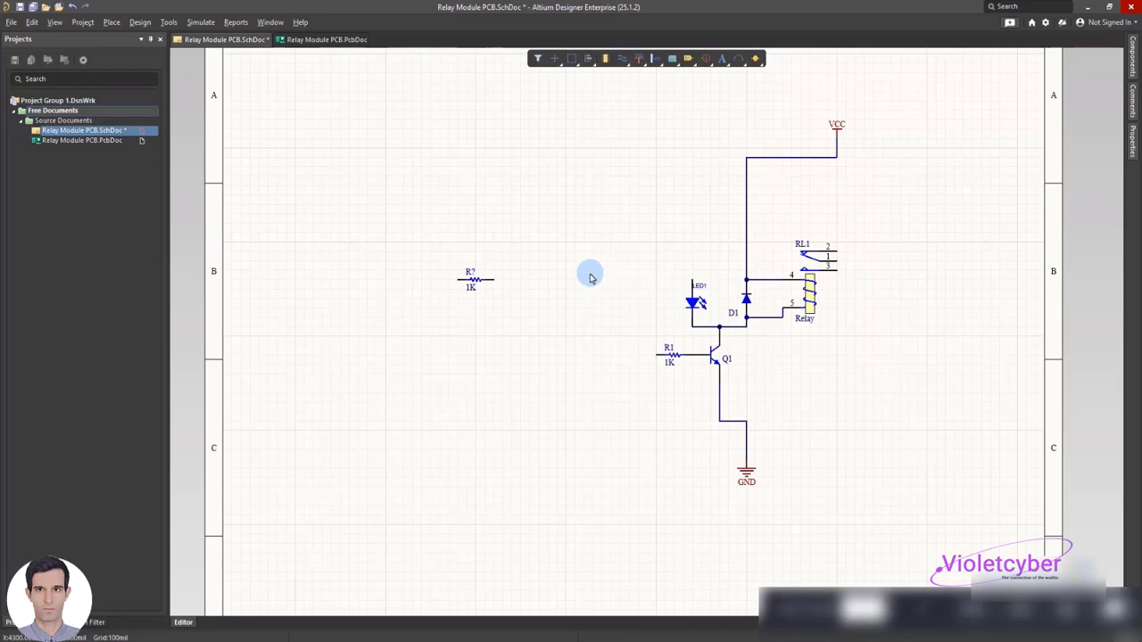
Place the remaining 1K resistor upright on the upper end of LED1 and set its designator to R2
{"action": "left_click_drag", "start_coordinate": [472, 277], "coordinate": [678, 252]}
{"action": "key", "text": "space"}
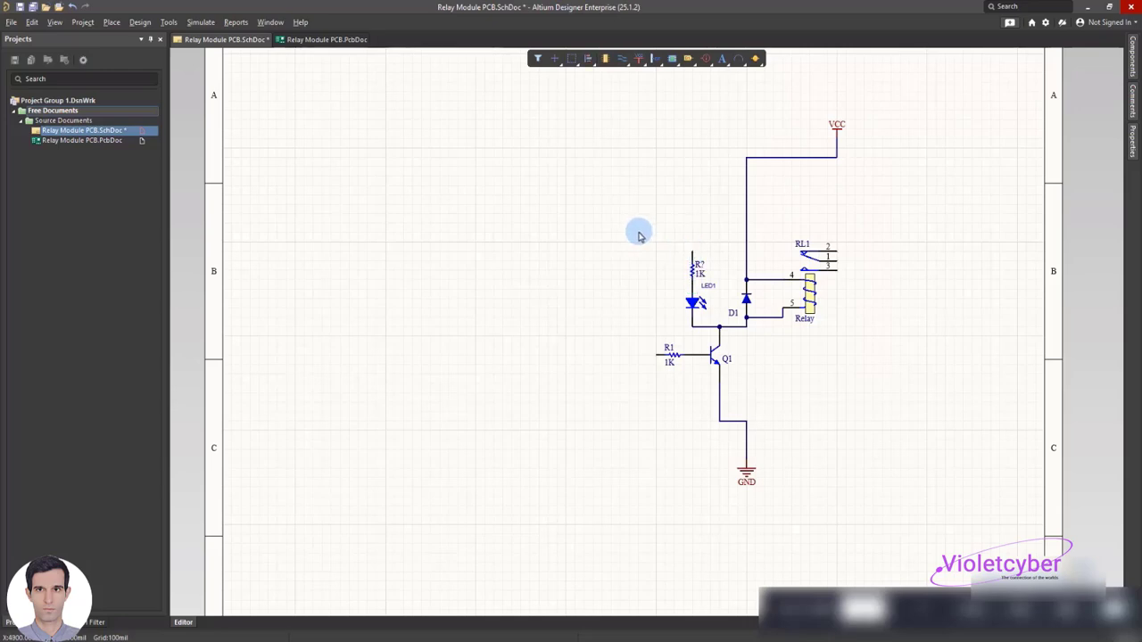
{"action": "double_click", "coordinate": [699, 266]}
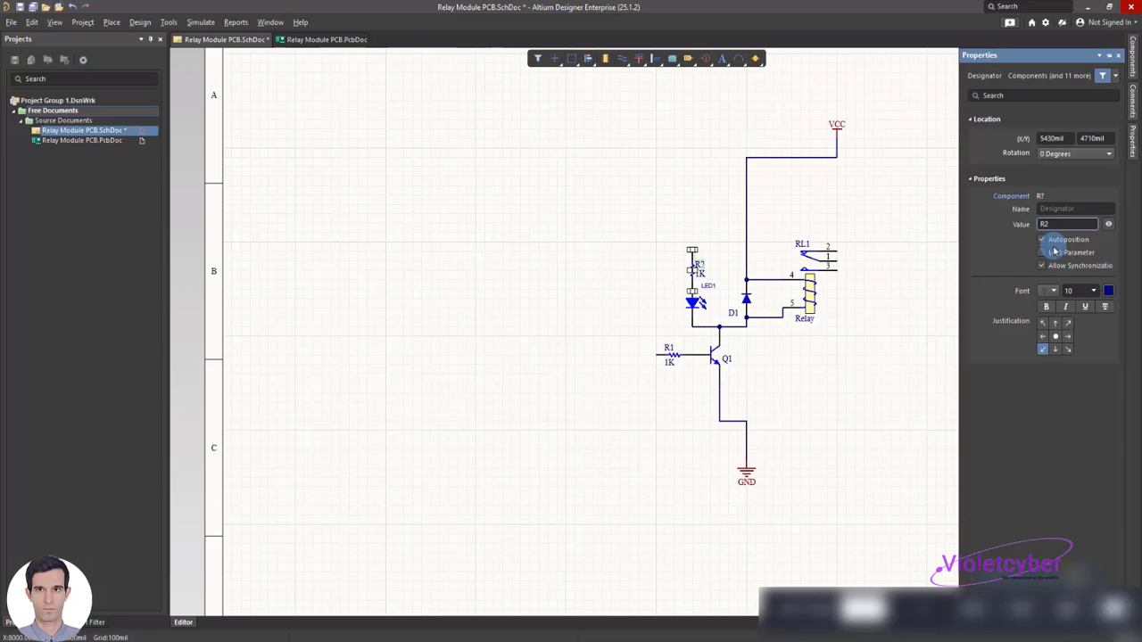
{"action": "left_click", "coordinate": [675, 205]}
Wire R2's upper end to the VCC wire's corner above diode D1 and save the schematic
{"action": "right_click", "coordinate": [663, 224]}
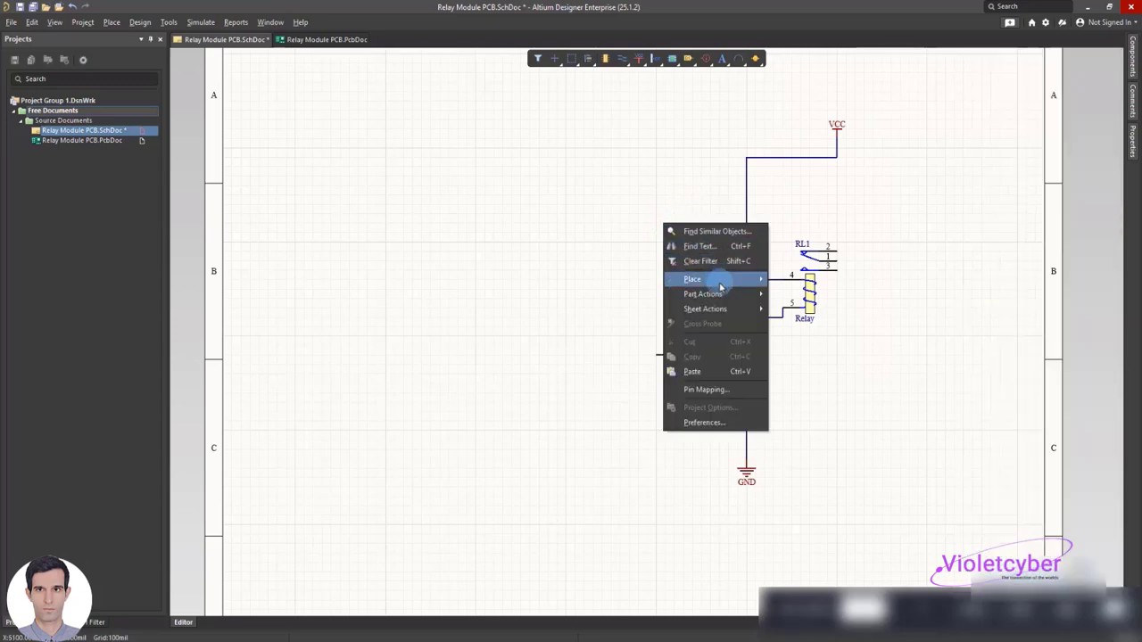
{"action": "mouse_move", "coordinate": [729, 281]}
{"action": "left_click", "coordinate": [807, 331]}
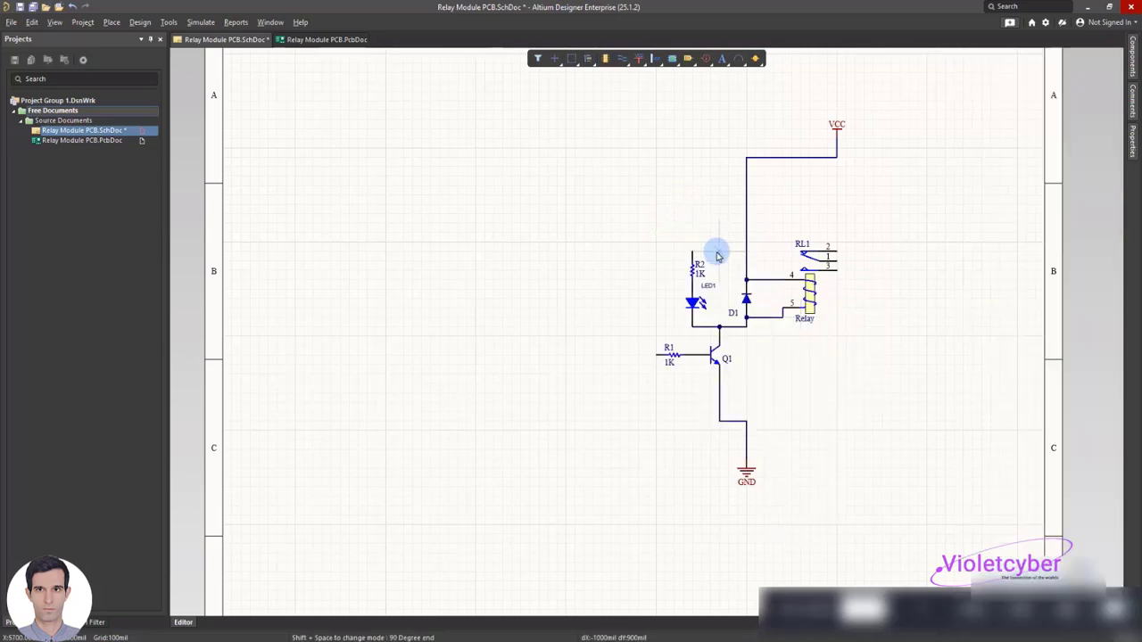
{"action": "left_click", "coordinate": [692, 250]}
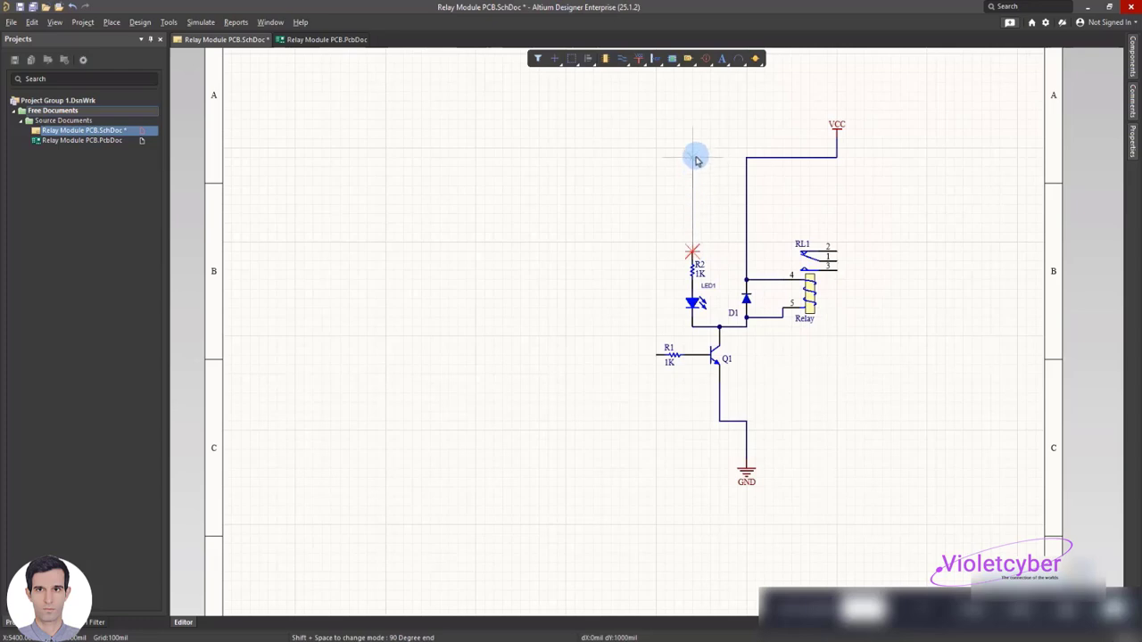
{"action": "left_click", "coordinate": [745, 158]}
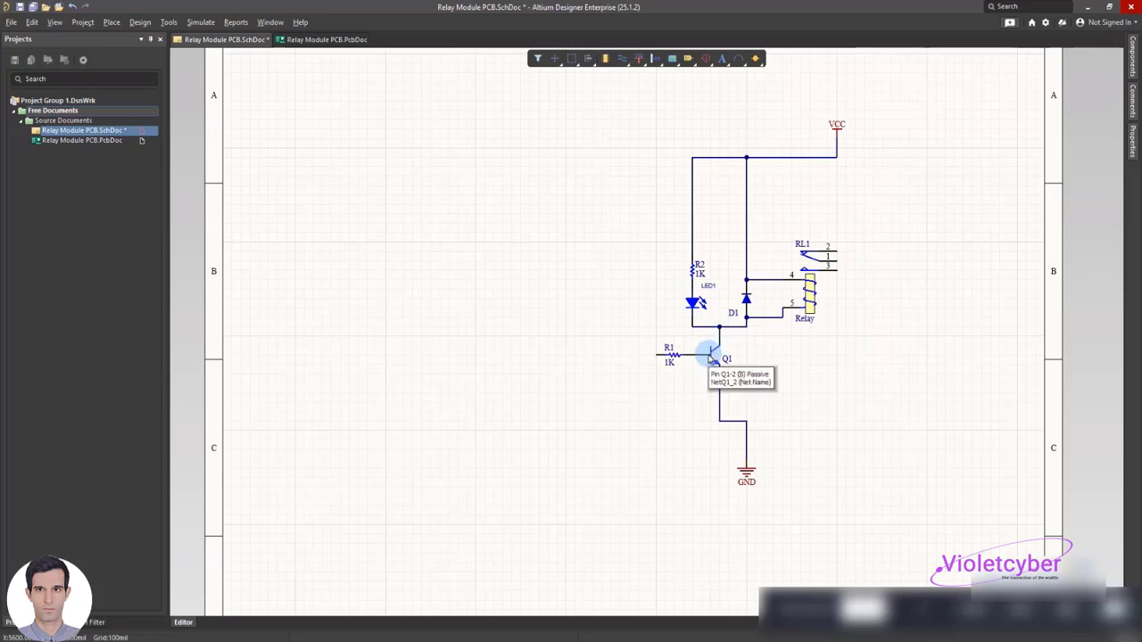
{"action": "key", "text": "ctrl+s"}
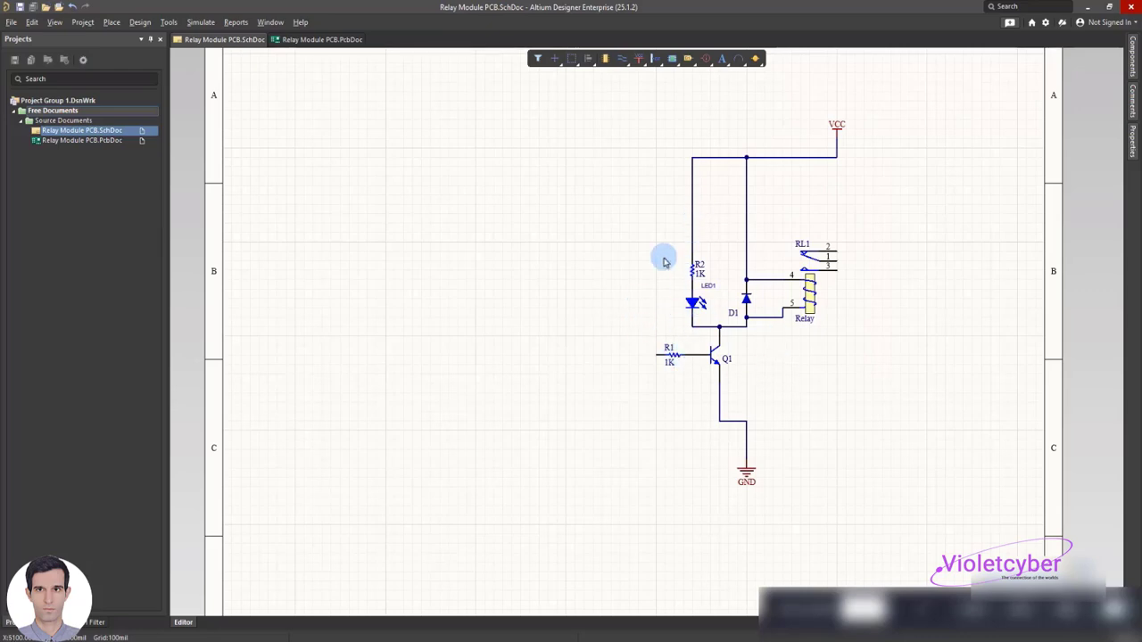
Search the Altium.IntLib library for "term" and place the KF301 3-pin terminal on relay RL1's three contact pins
{"action": "left_click", "coordinate": [1132, 64]}
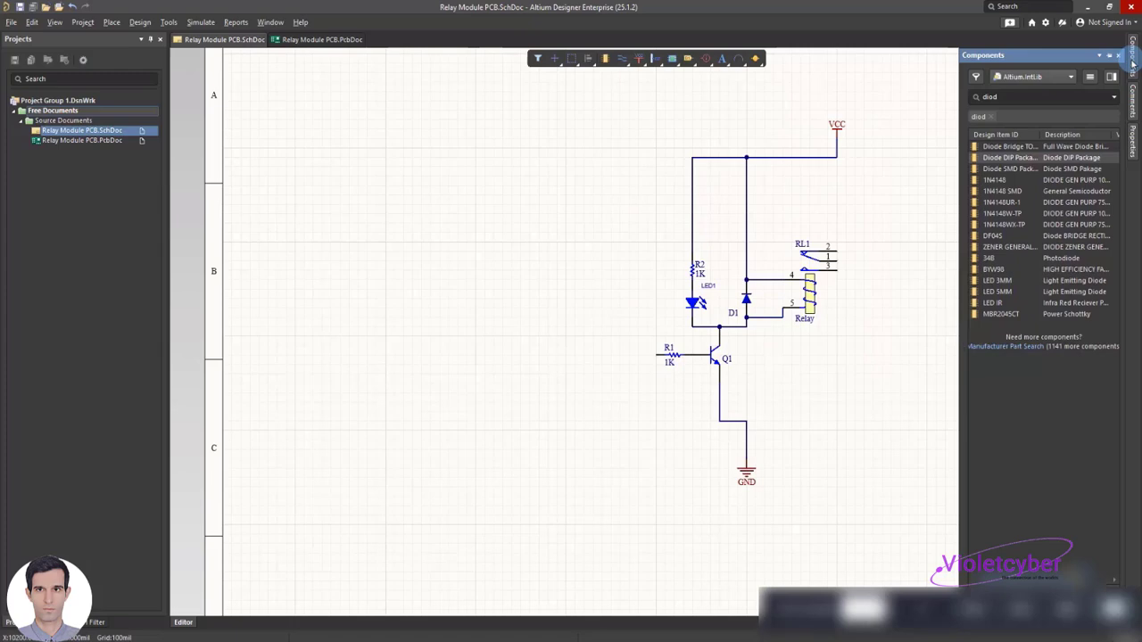
{"action": "double_click", "coordinate": [1023, 96]}
{"action": "type", "text": "term"}
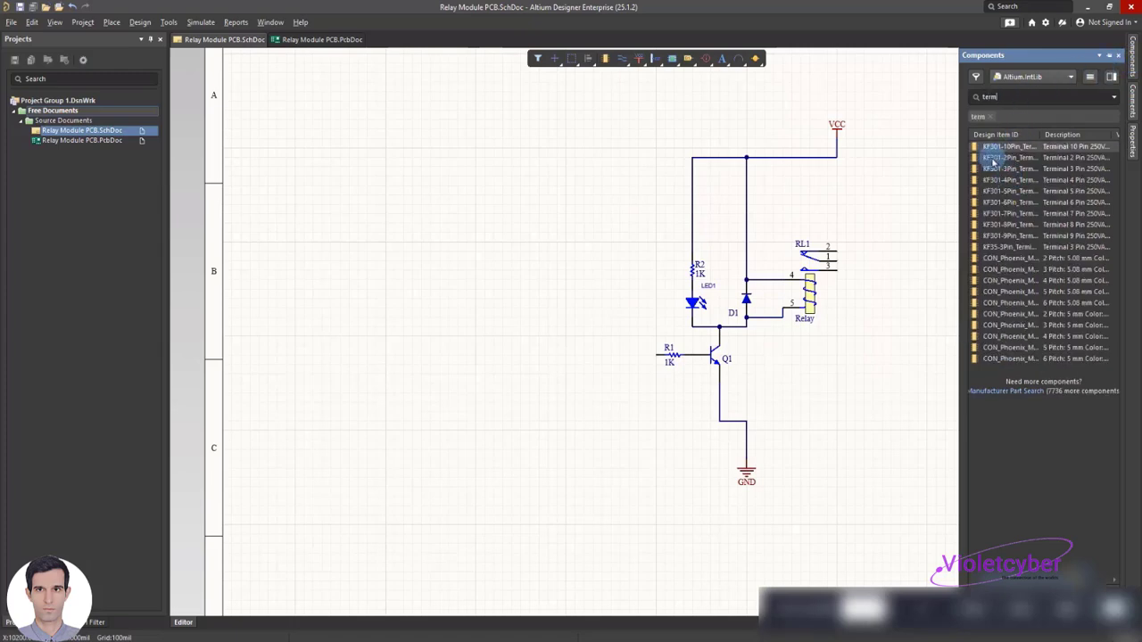
{"action": "left_click_drag", "start_coordinate": [1008, 169], "coordinate": [862, 263]}
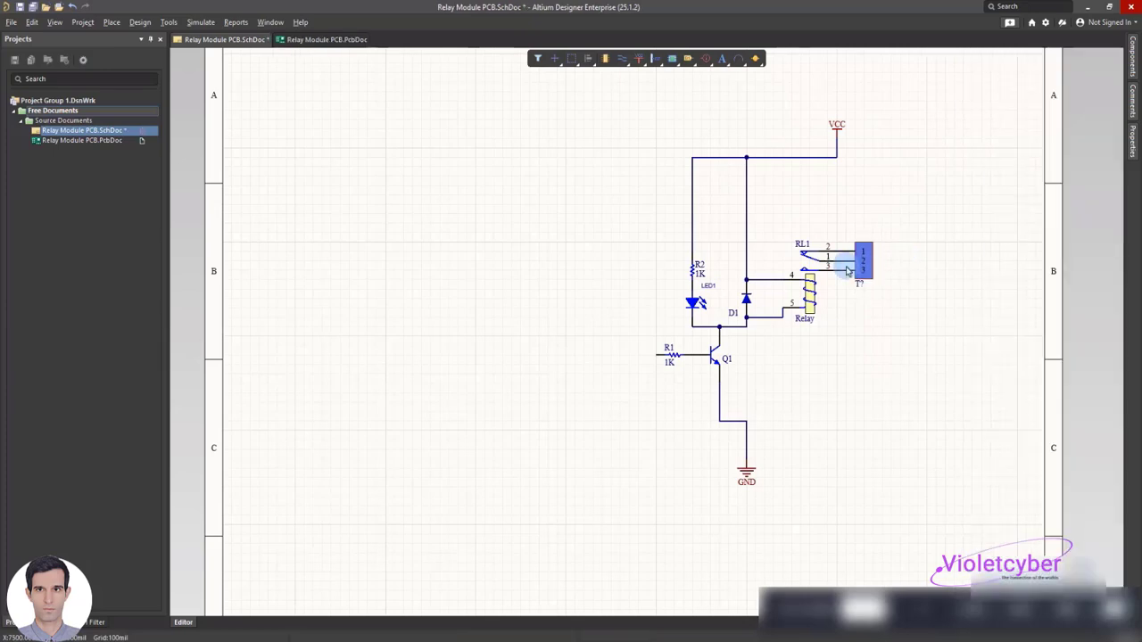
Place the XH_3 connector from the Connector_W2B library to the left of R1, rotated 180 degrees so its pins face the circuit
{"action": "left_click", "coordinate": [1133, 67]}
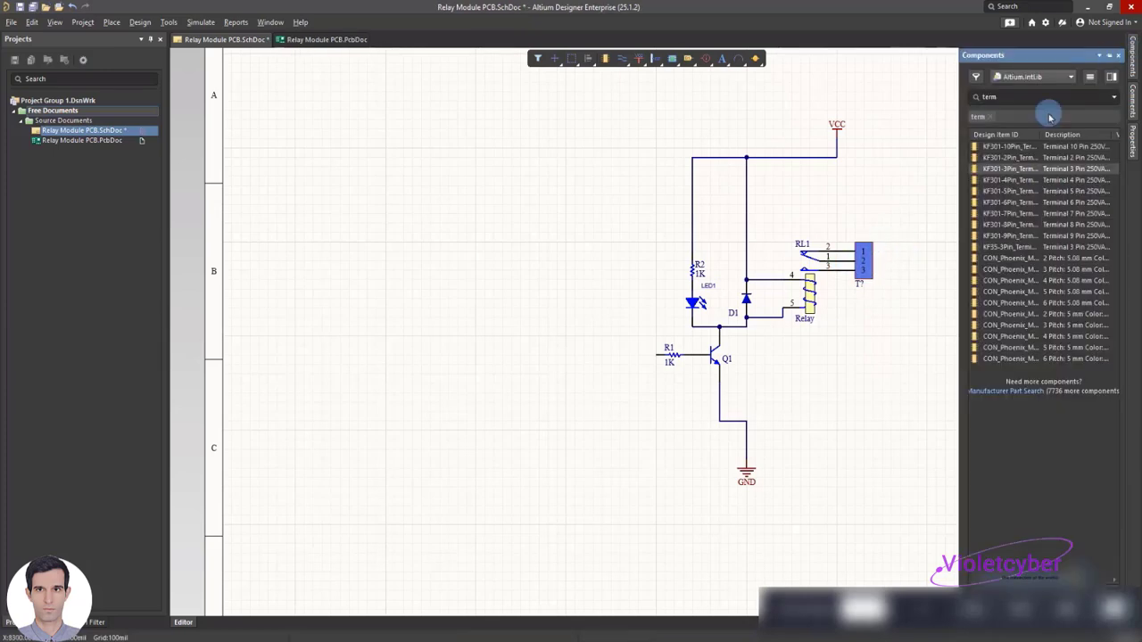
{"action": "left_click", "coordinate": [1049, 79]}
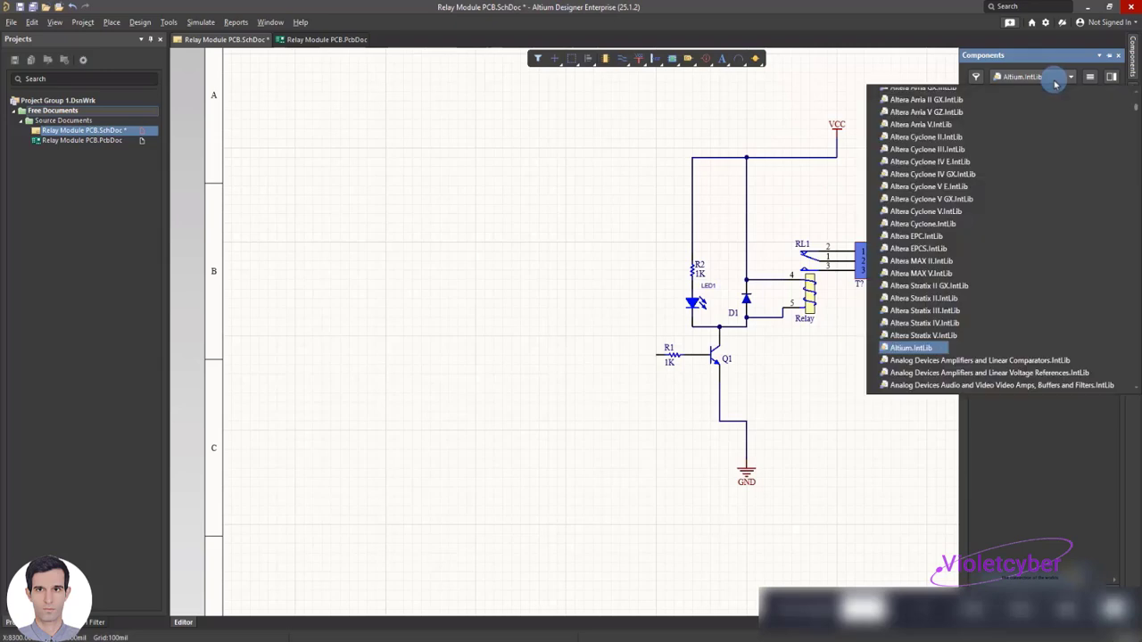
{"action": "scroll", "coordinate": [976, 217], "scroll_direction": "down", "scroll_amount": 5}
{"action": "left_click", "coordinate": [1000, 240]}
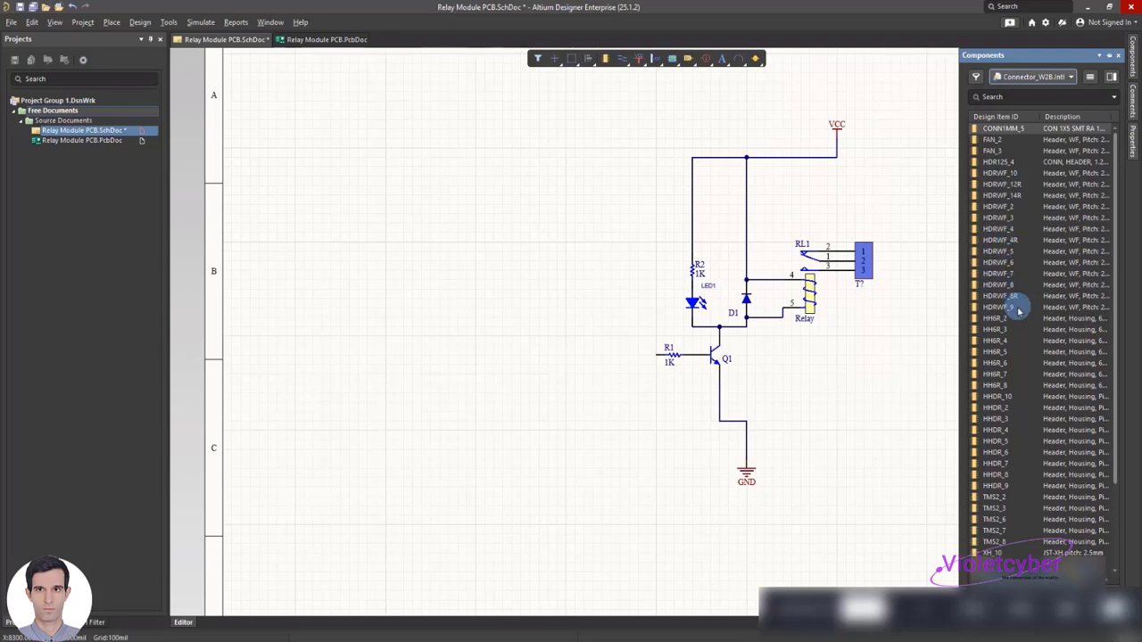
{"action": "scroll", "coordinate": [1019, 318], "scroll_direction": "down", "scroll_amount": 1}
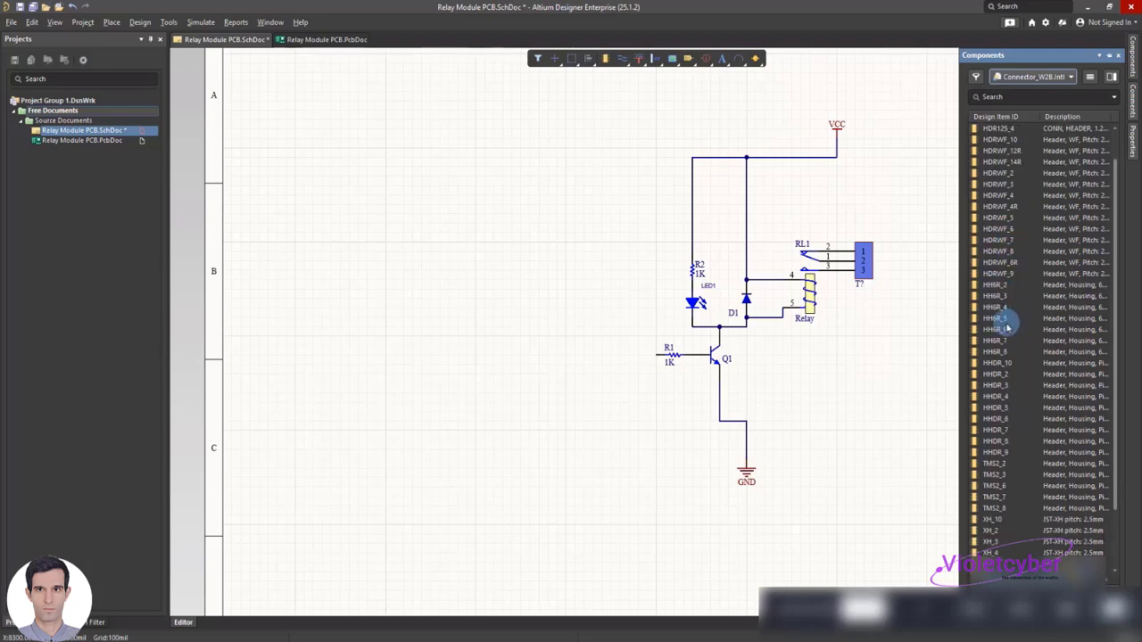
{"action": "scroll", "coordinate": [992, 393], "scroll_direction": "down", "scroll_amount": 2}
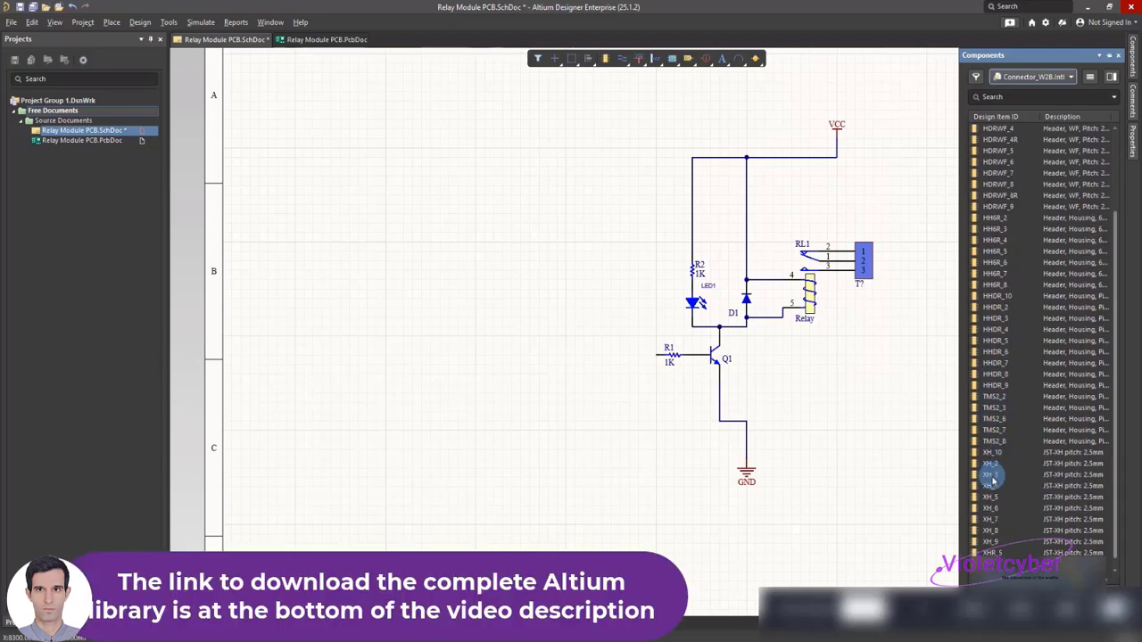
{"action": "left_click_drag", "start_coordinate": [994, 480], "coordinate": [552, 350]}
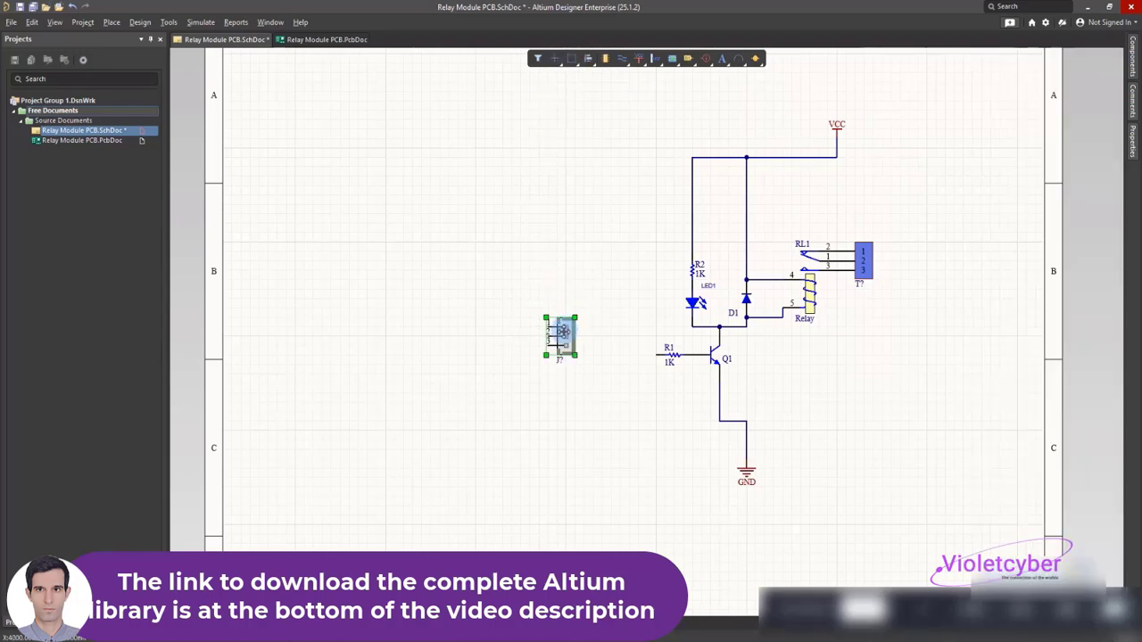
{"action": "key", "text": "space"}
{"action": "key", "text": "space"}
{"action": "left_click", "coordinate": [572, 299]}
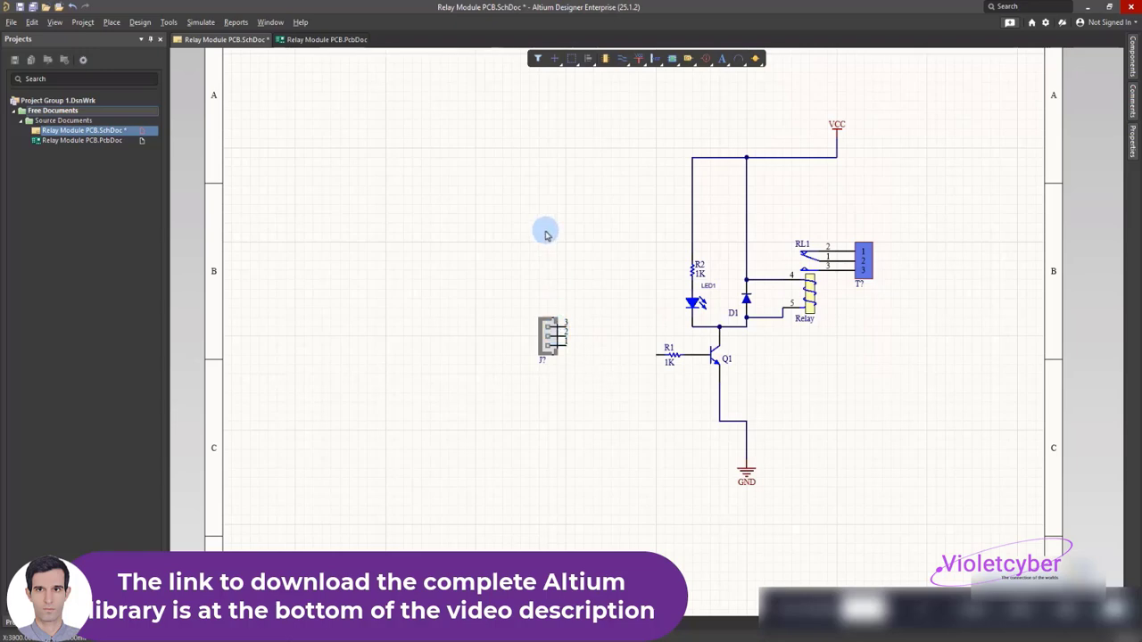
Delete the VCC power port and the wire running from it to the upper end of diode D1
{"action": "left_click", "coordinate": [838, 130]}
{"action": "key", "text": "Delete"}
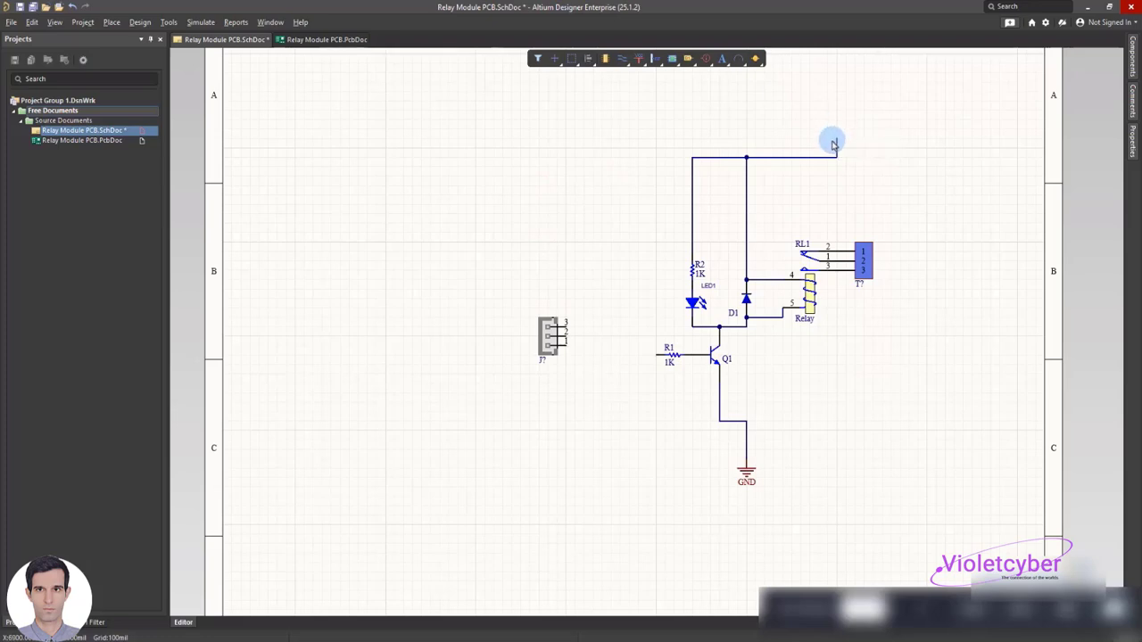
{"action": "left_click", "coordinate": [747, 210]}
{"action": "key", "text": "Delete"}
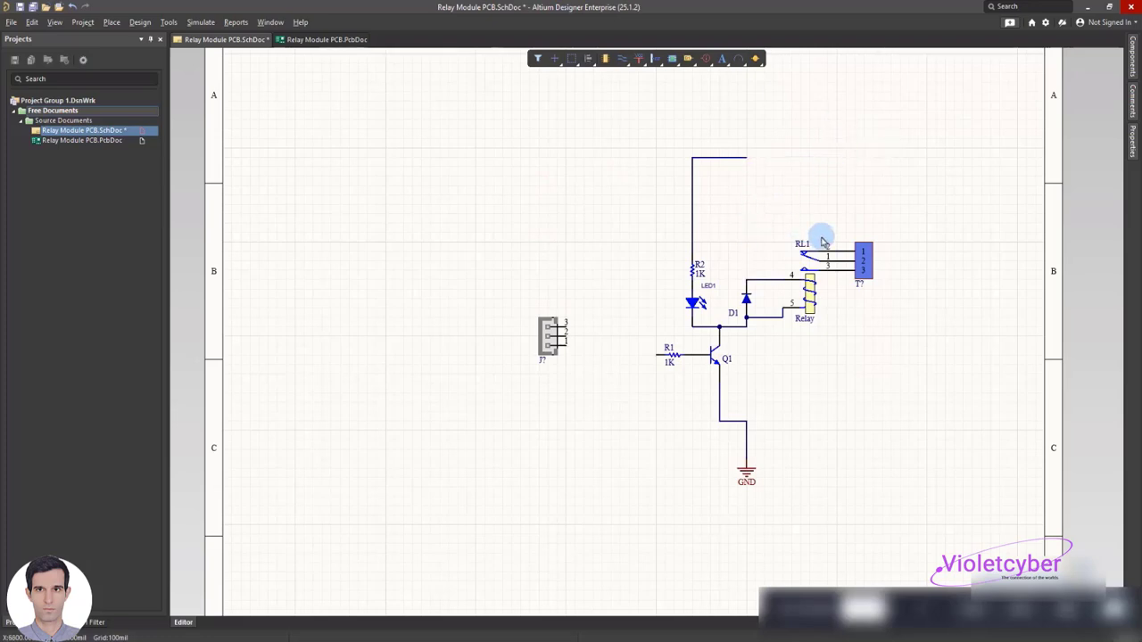
Wire D1's upper junction across to a point just above R2 and delete the leftover wire above R2
{"action": "right_click", "coordinate": [747, 232]}
{"action": "mouse_move", "coordinate": [807, 287]}
{"action": "left_click", "coordinate": [892, 342]}
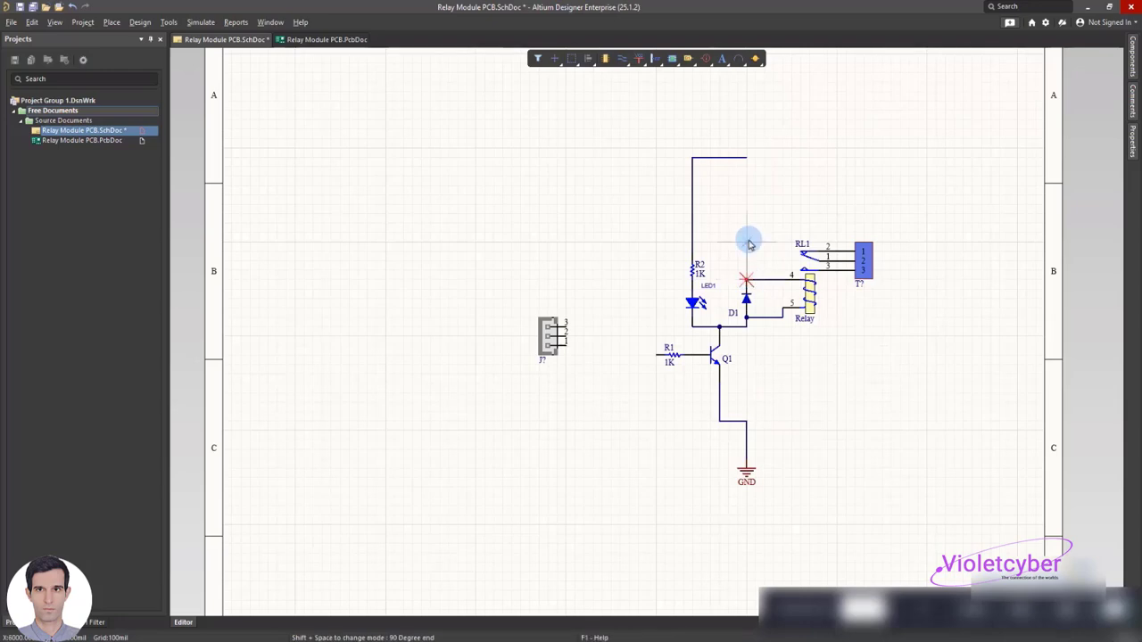
{"action": "left_click", "coordinate": [692, 242]}
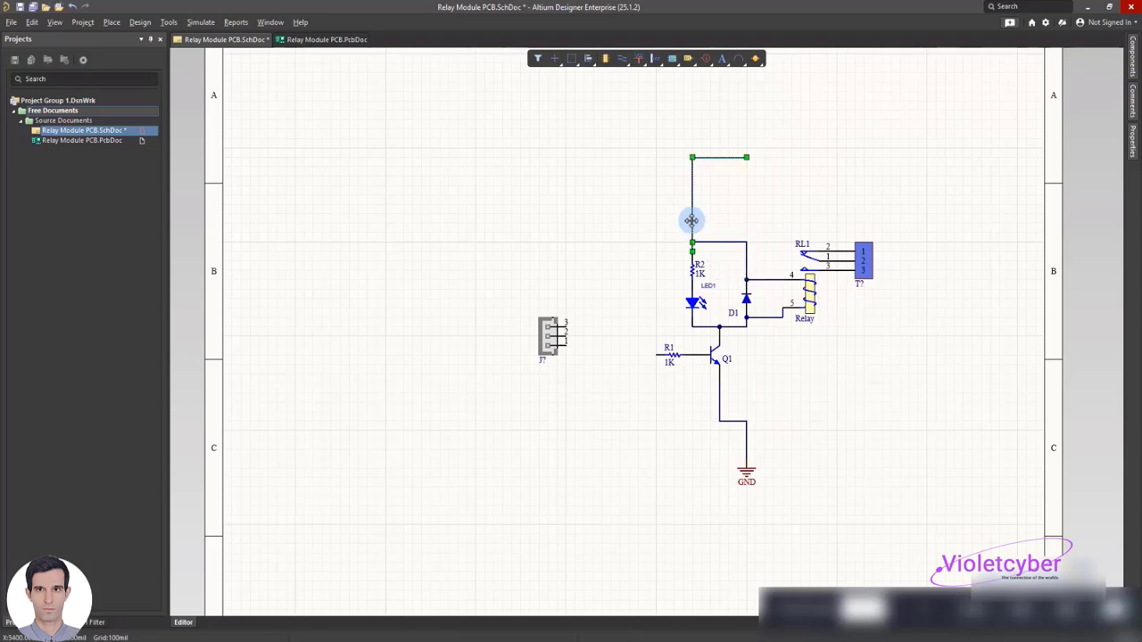
{"action": "key", "text": "Delete"}
Wire R2's upper end, joined to the D1 wire, to pin 3 of the XH_3 connector
{"action": "key", "text": "ctrl+w"}
{"action": "left_click", "coordinate": [693, 251]}
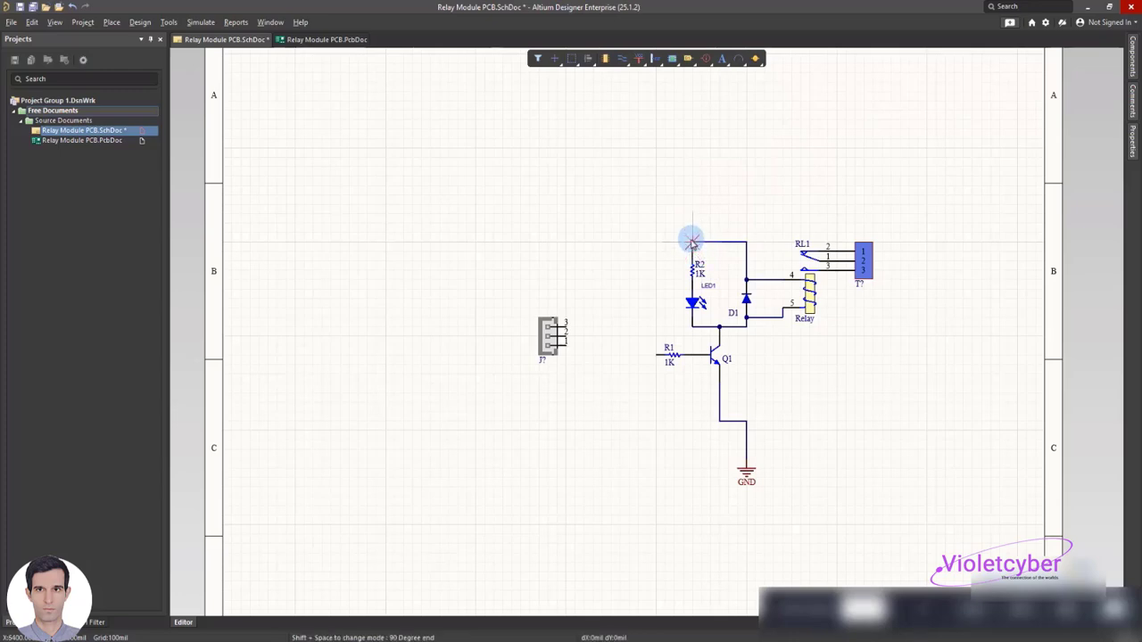
{"action": "left_click", "coordinate": [627, 327]}
{"action": "left_click", "coordinate": [564, 326]}
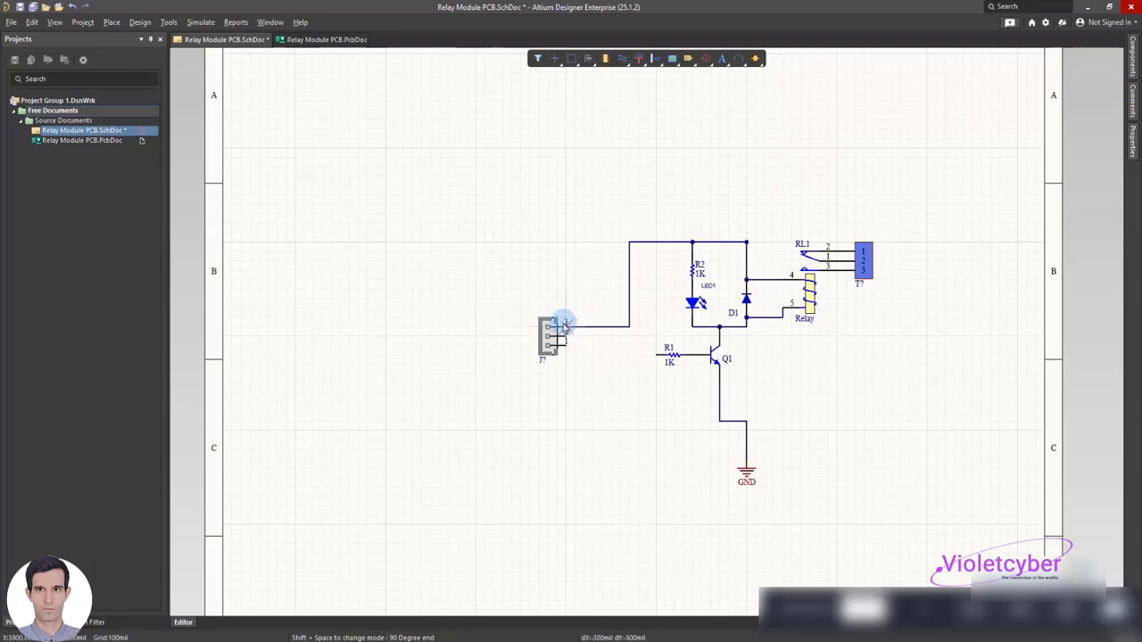
{"action": "right_click", "coordinate": [518, 201]}
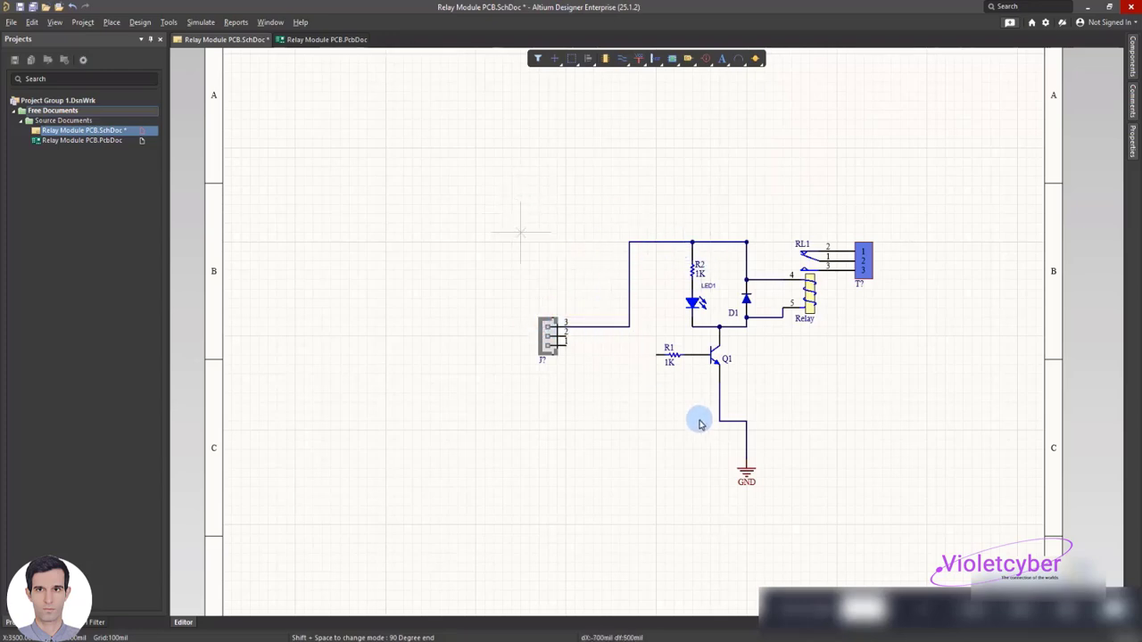
Replace the GND power port and its wire with a wire from Q1's emitter to pin 1 of the XH_3 connector
{"action": "left_click", "coordinate": [744, 465]}
{"action": "key", "text": "Delete"}
{"action": "left_click", "coordinate": [746, 444]}
{"action": "key", "text": "Delete"}
{"action": "right_click", "coordinate": [700, 390]}
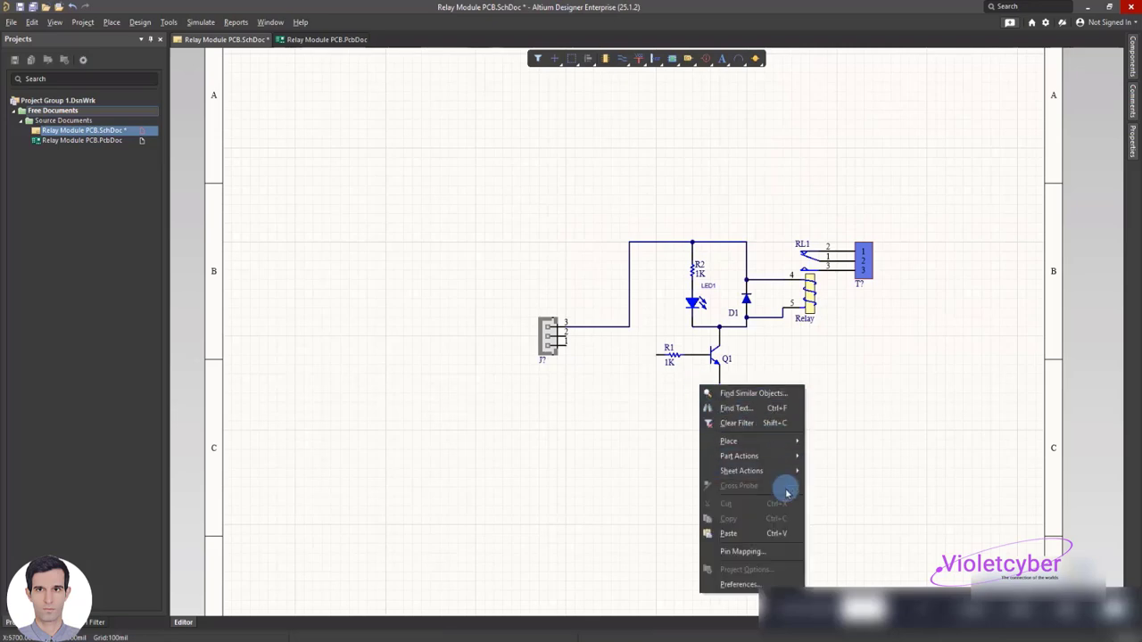
{"action": "left_click", "coordinate": [566, 346]}
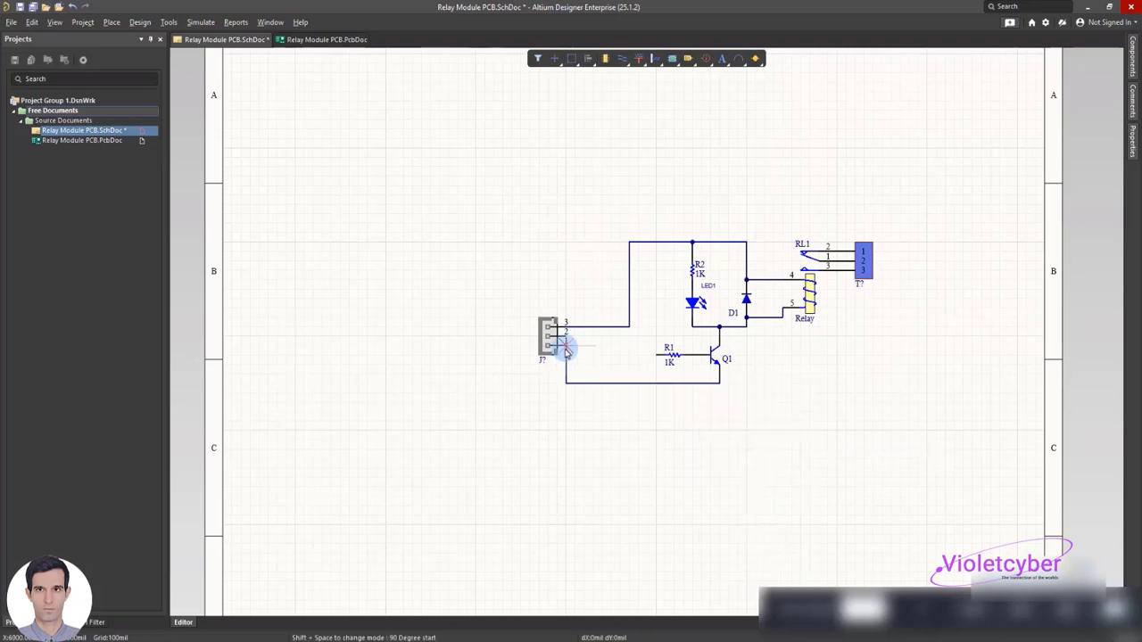
Wire R1's free end to pin 2 of the XH_3 connector and save the schematic
{"action": "left_click", "coordinate": [656, 356]}
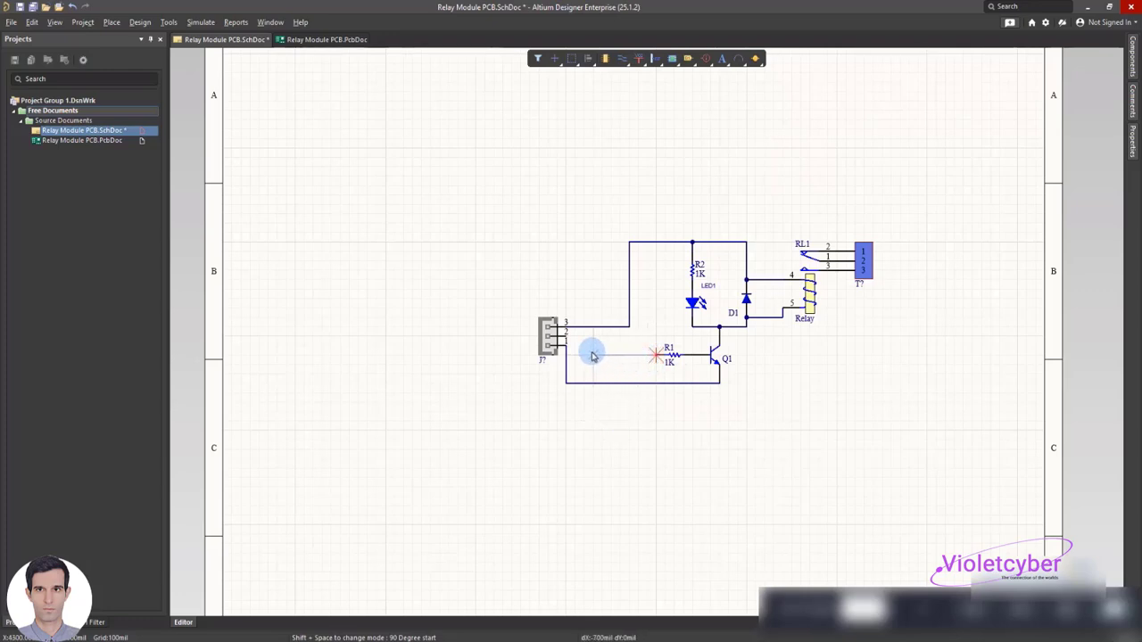
{"action": "left_click", "coordinate": [565, 337]}
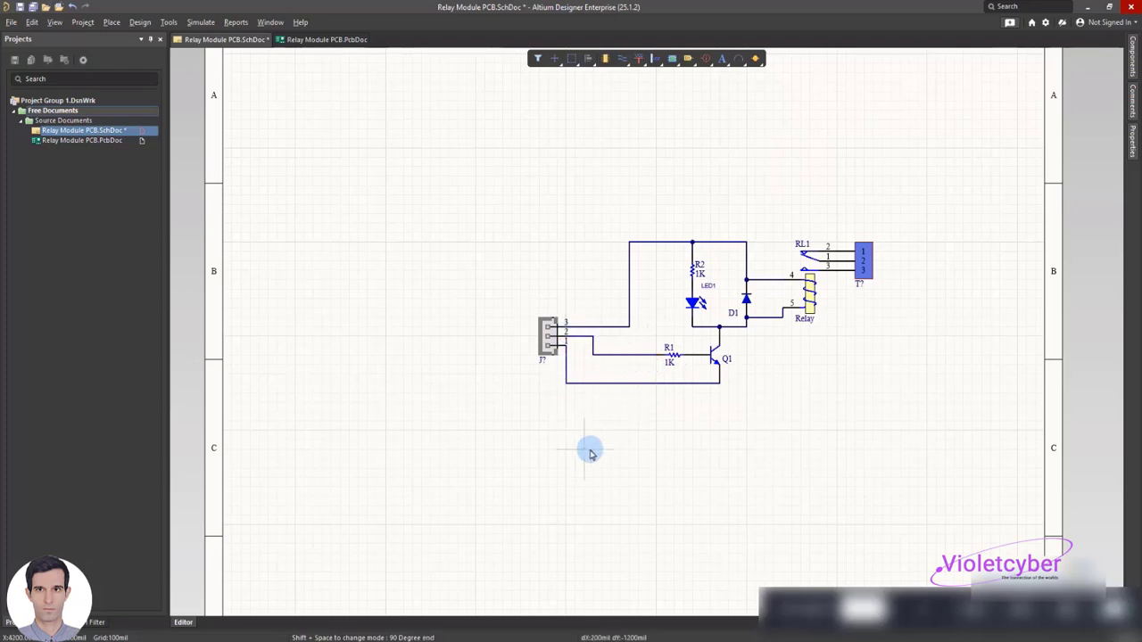
{"action": "right_click", "coordinate": [660, 448]}
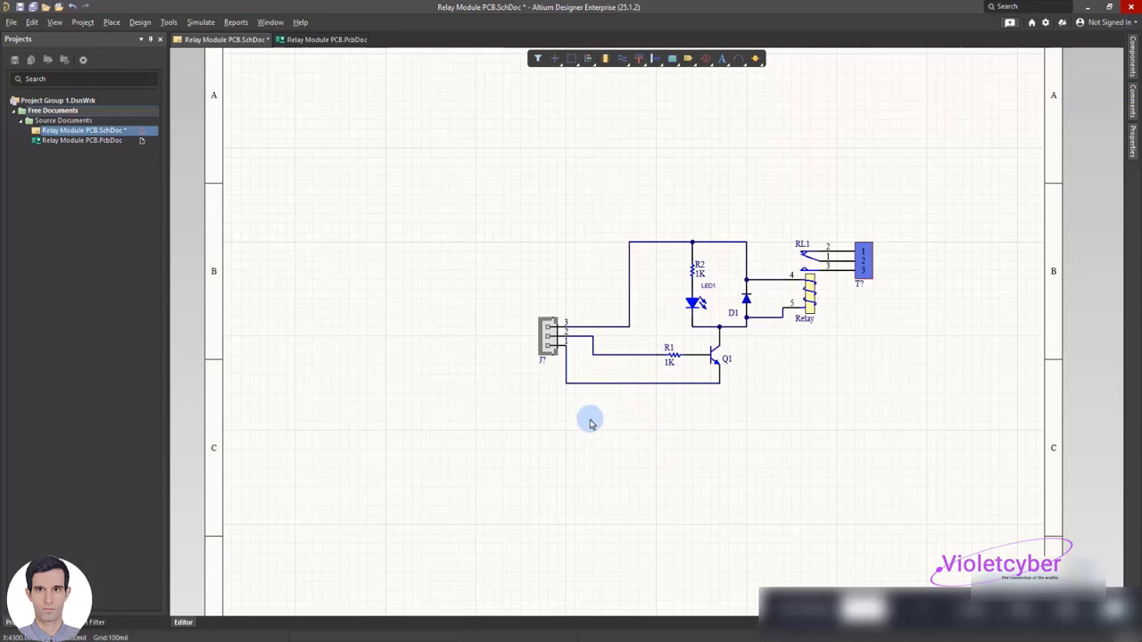
{"action": "key", "text": "ctrl+s"}
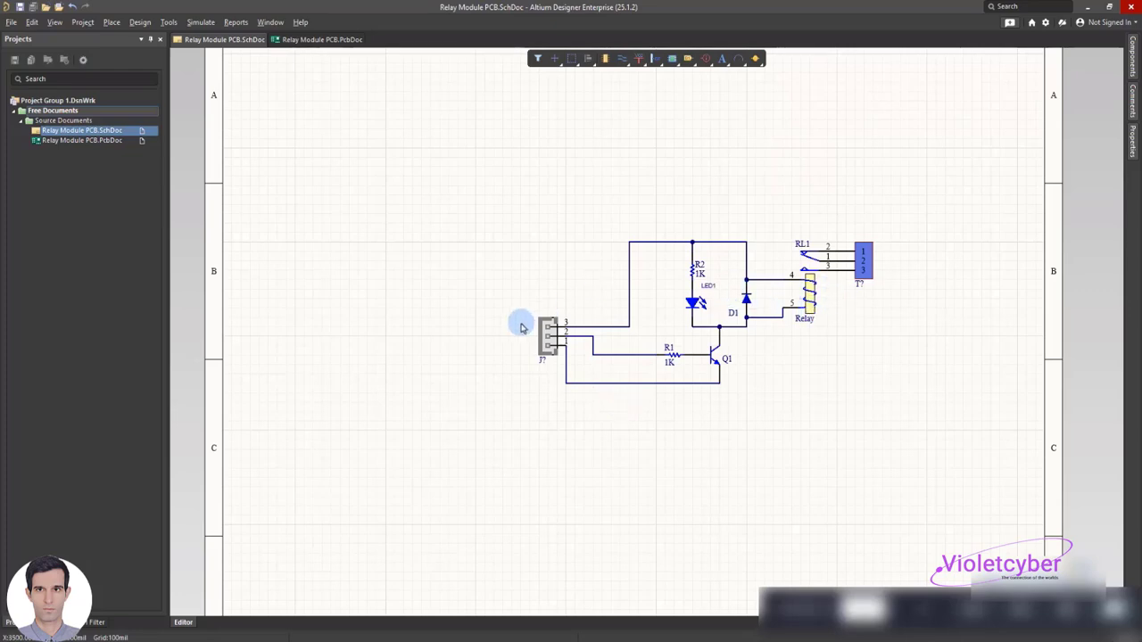
Place three text strings beside the XH_3 connector, one for each pin wire
{"action": "right_click", "coordinate": [559, 92]}
{"action": "mouse_move", "coordinate": [589, 149]}
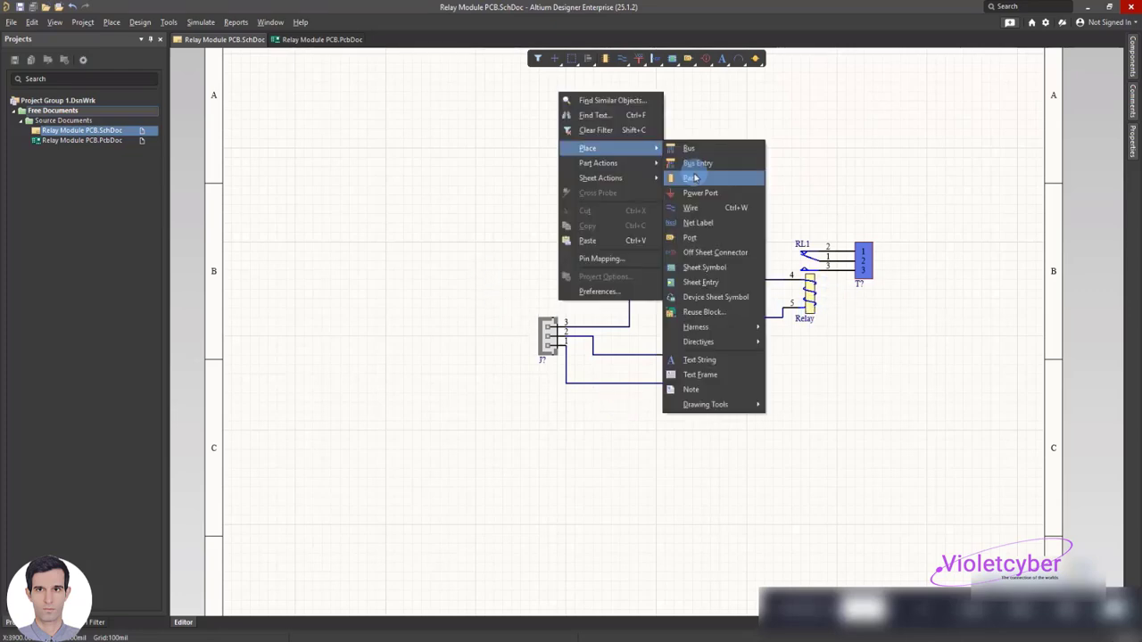
{"action": "left_click", "coordinate": [705, 360]}
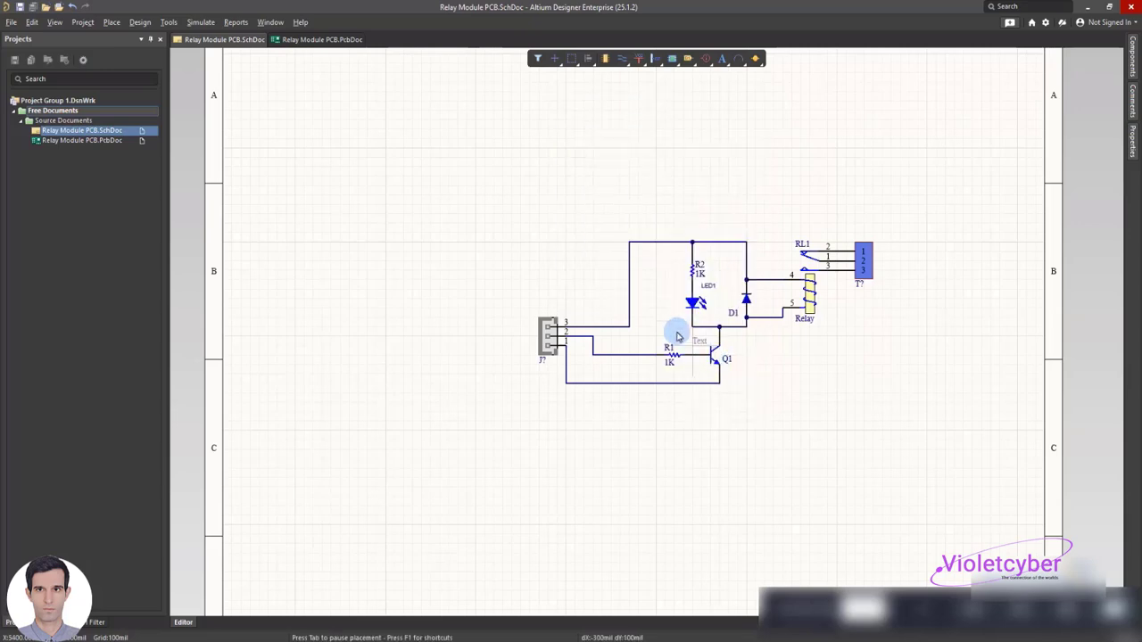
{"action": "left_click", "coordinate": [572, 323]}
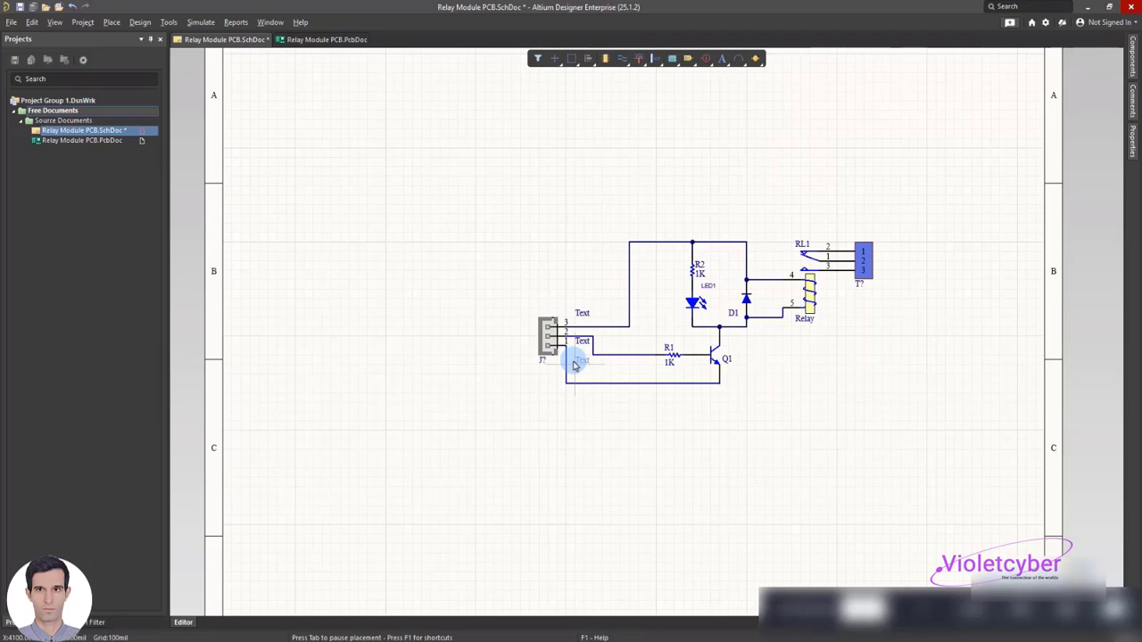
{"action": "left_click", "coordinate": [576, 365]}
Change the upper text string to Vcc and the lower one to GND, moving both closer to the XH_3 connector's pins
{"action": "double_click", "coordinate": [581, 312]}
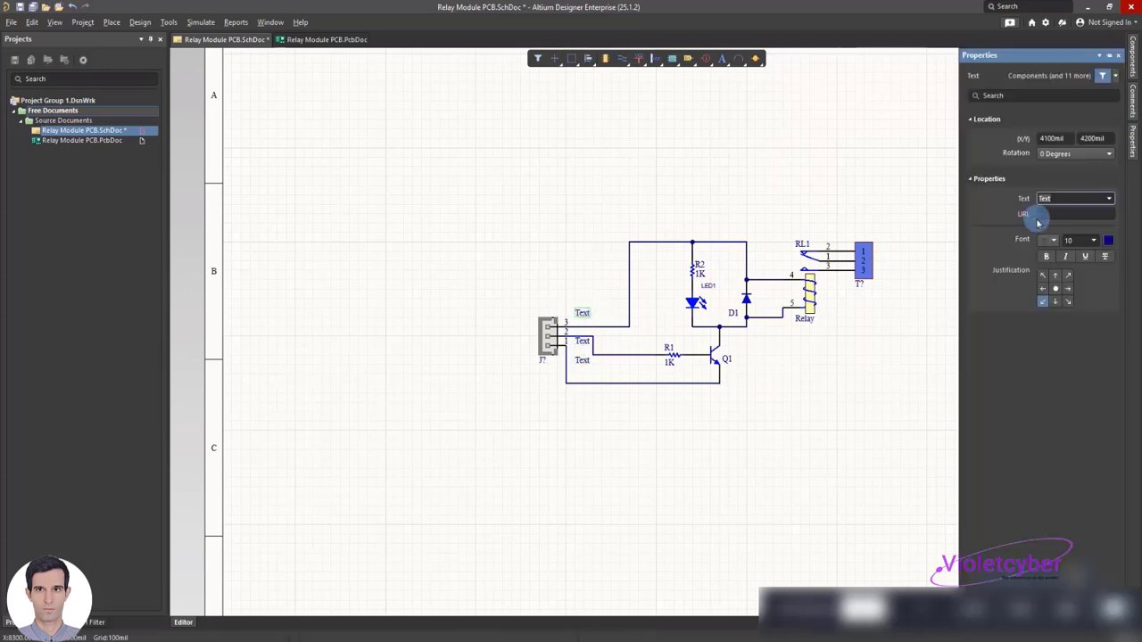
{"action": "left_click_drag", "start_coordinate": [585, 316], "coordinate": [575, 321]}
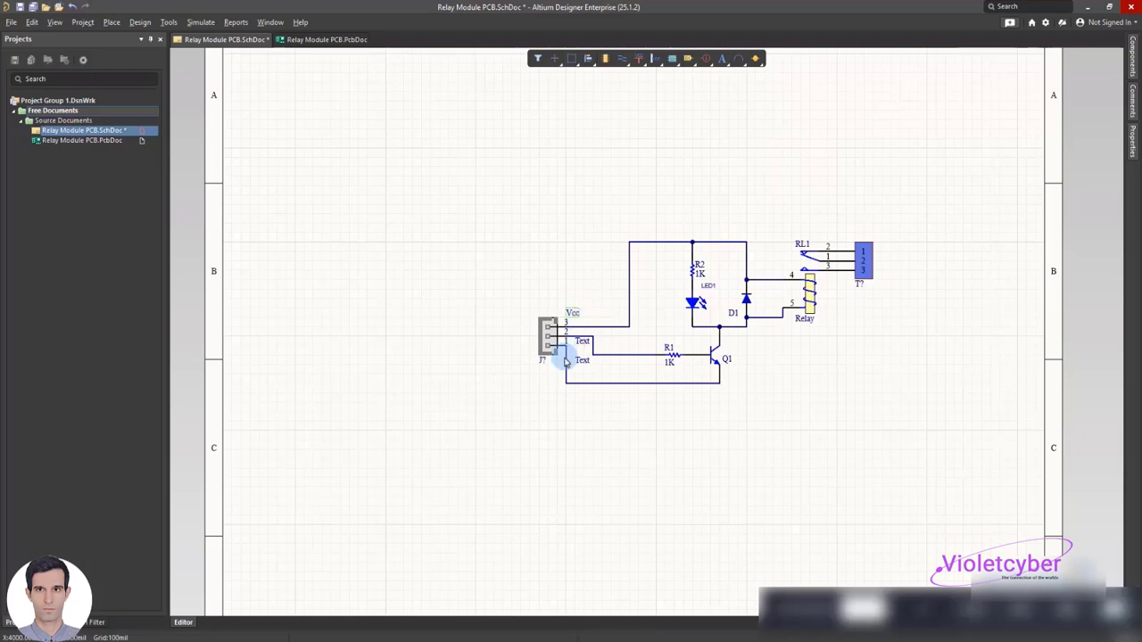
{"action": "double_click", "coordinate": [581, 360]}
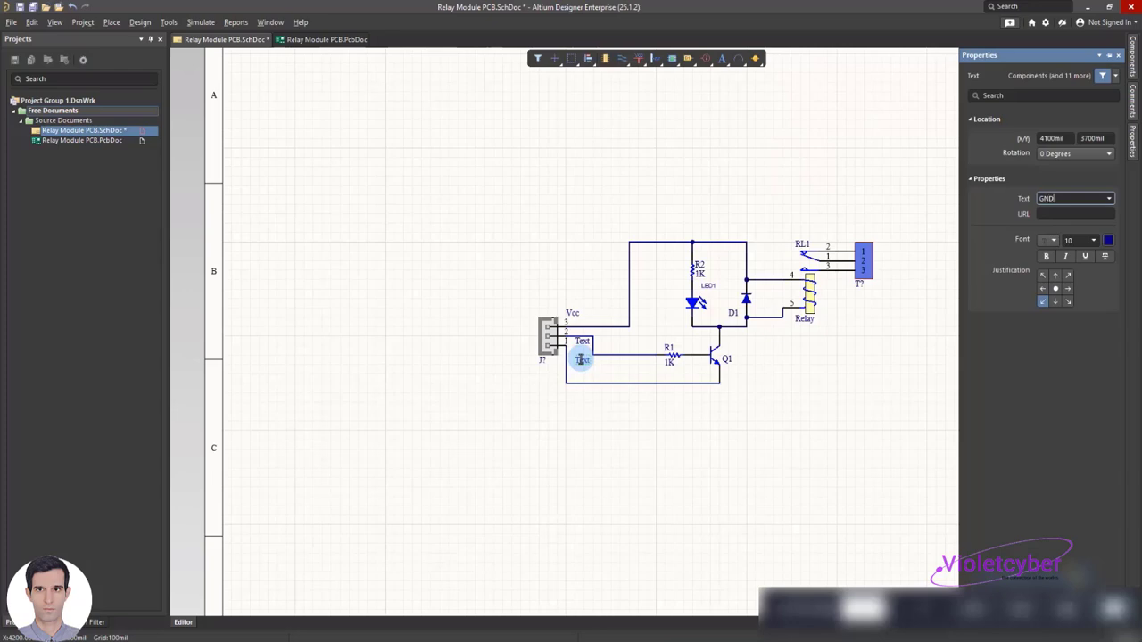
{"action": "left_click", "coordinate": [581, 359]}
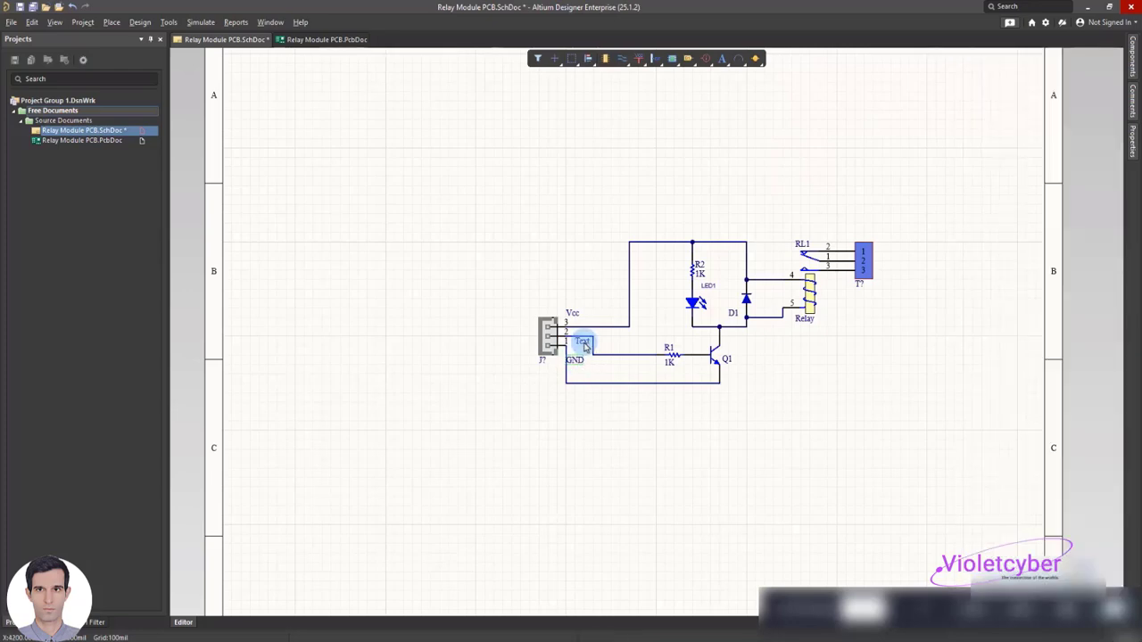
Change the middle text string beside the XH_3 connector to Signal and move it closer to the pins
{"action": "double_click", "coordinate": [584, 344]}
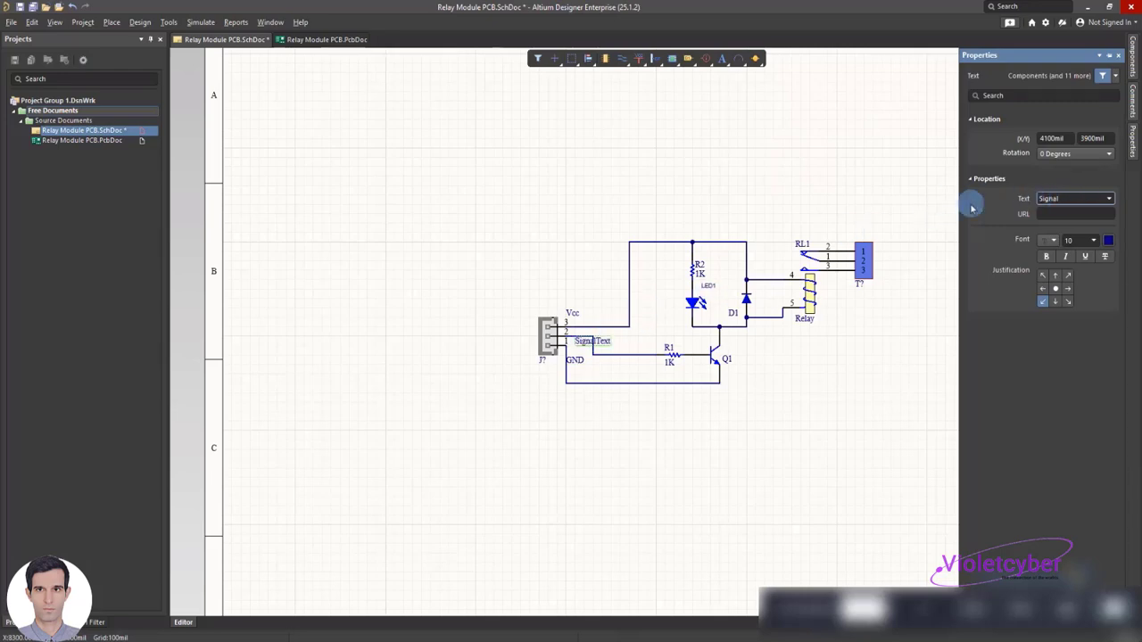
{"action": "left_click", "coordinate": [517, 259]}
{"action": "left_click_drag", "start_coordinate": [585, 348], "coordinate": [576, 347]}
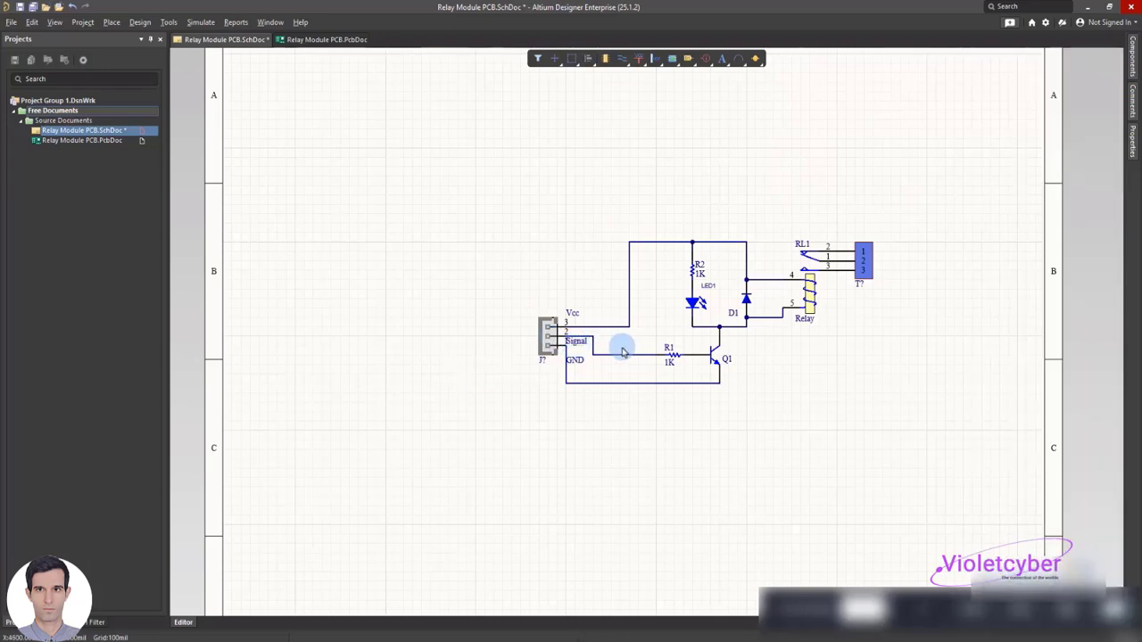
Move the Signal, Vcc and GND labels to the XH_3 connector's outer side, opposite its pin wires
{"action": "scroll", "coordinate": [584, 353], "scroll_direction": "up", "scroll_amount": 2, "text": "ctrl"}
{"action": "scroll", "coordinate": [584, 353], "scroll_direction": "up", "scroll_amount": 1, "text": "ctrl"}
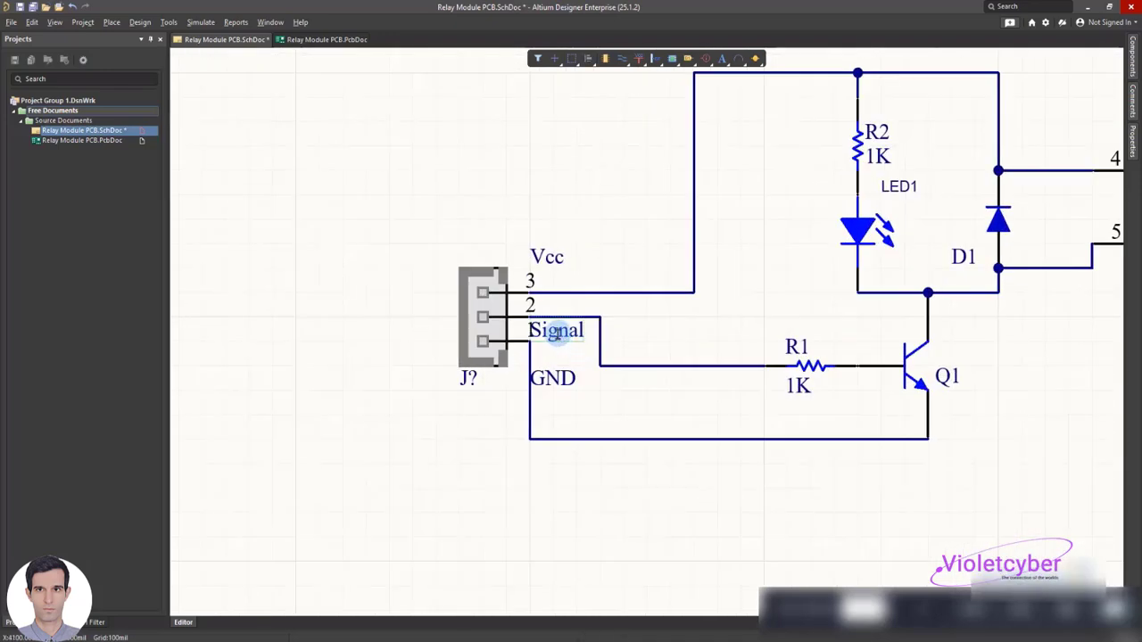
{"action": "left_click_drag", "start_coordinate": [554, 331], "coordinate": [421, 328]}
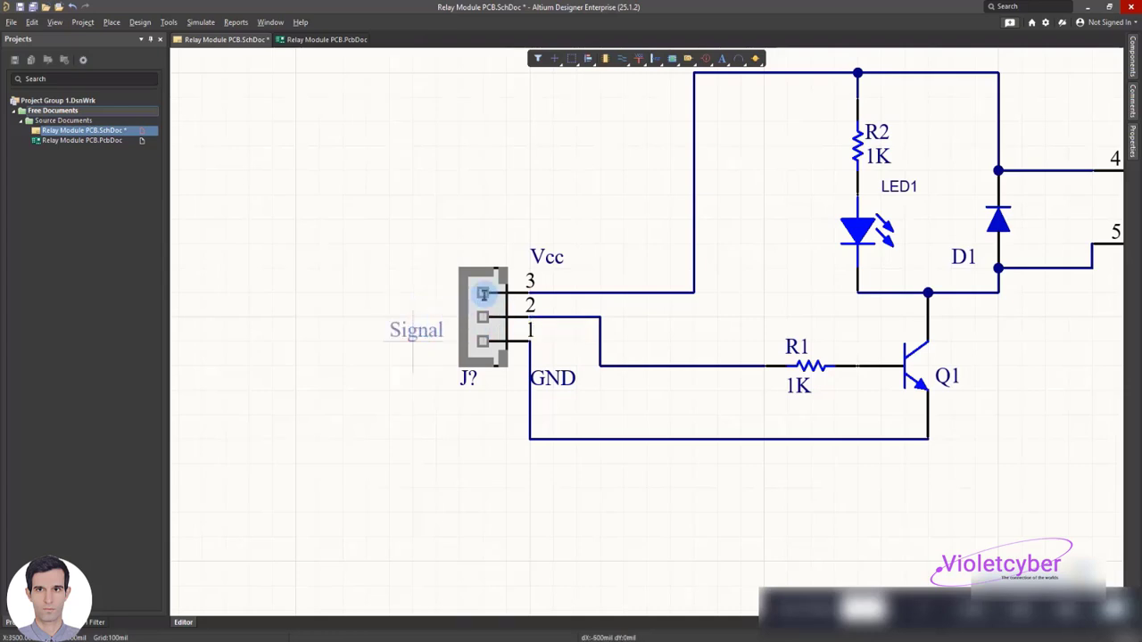
{"action": "left_click_drag", "start_coordinate": [542, 262], "coordinate": [427, 287]}
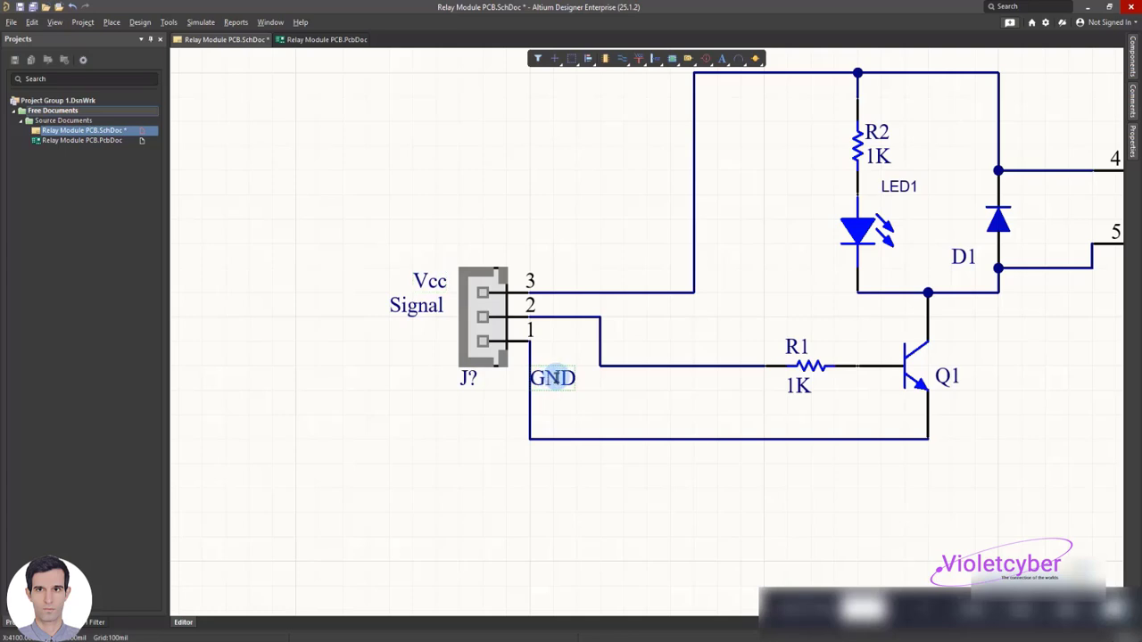
{"action": "left_click_drag", "start_coordinate": [550, 378], "coordinate": [422, 332]}
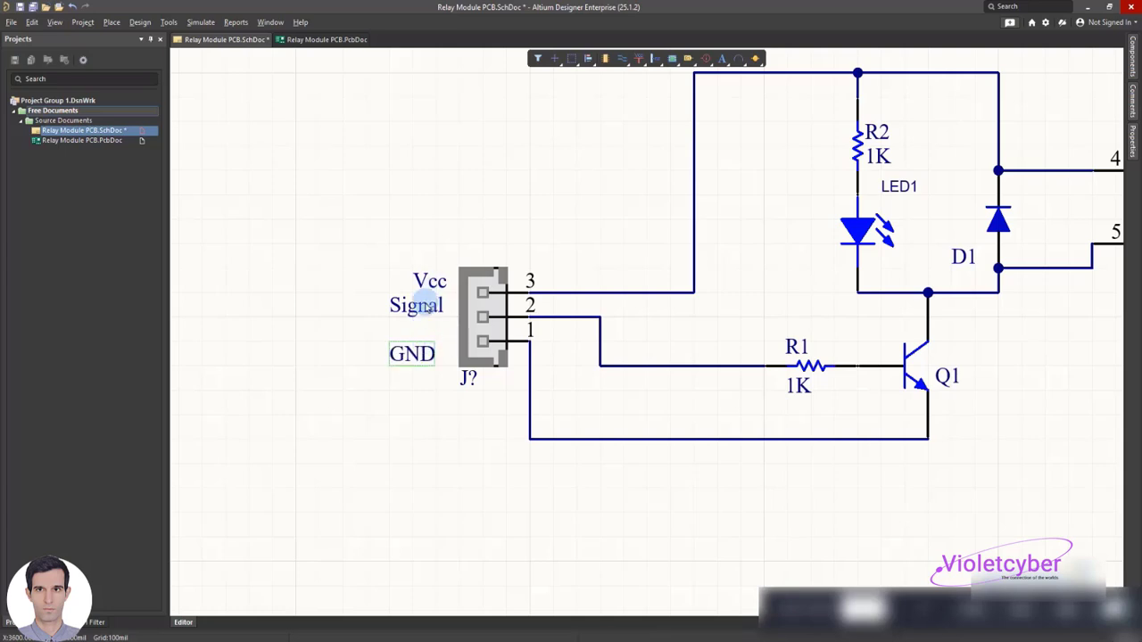
Set the three-pin input connector's designator to "XH1 in" and save the schematic
{"action": "double_click", "coordinate": [469, 379]}
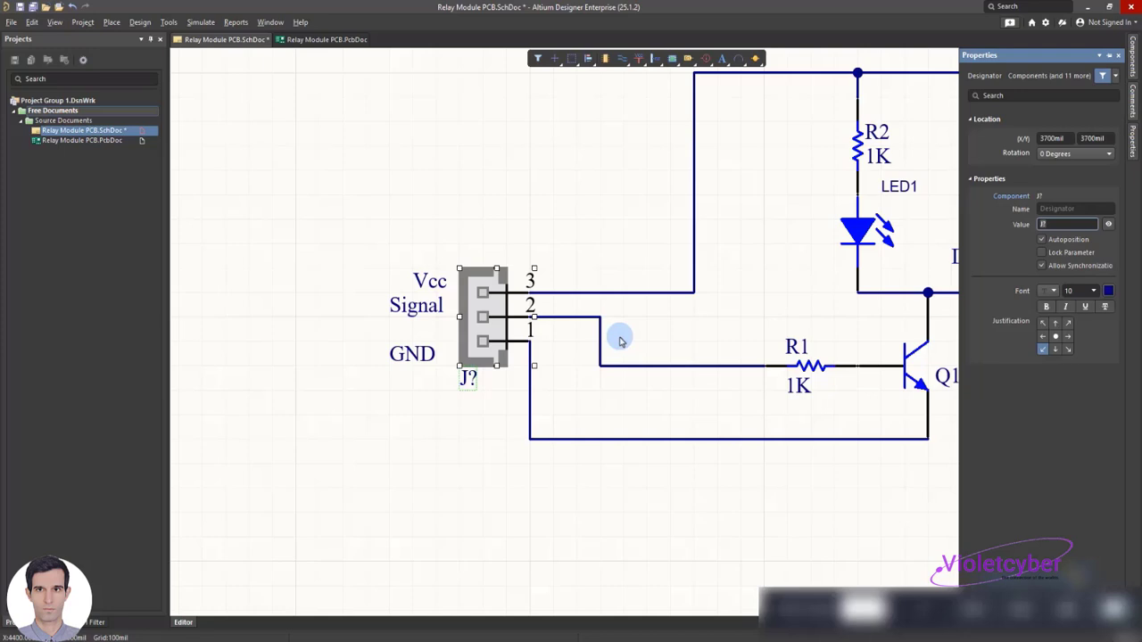
{"action": "type", "text": "XH1 in"}
{"action": "left_click", "coordinate": [430, 215]}
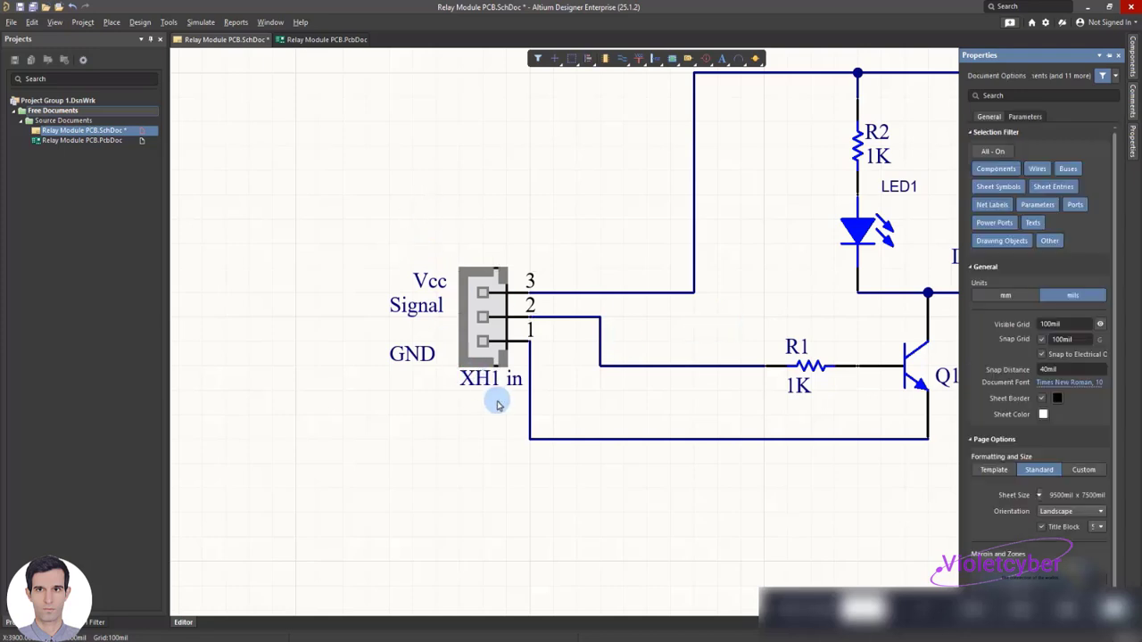
{"action": "scroll", "coordinate": [504, 397], "scroll_direction": "down", "scroll_amount": 5, "text": "ctrl"}
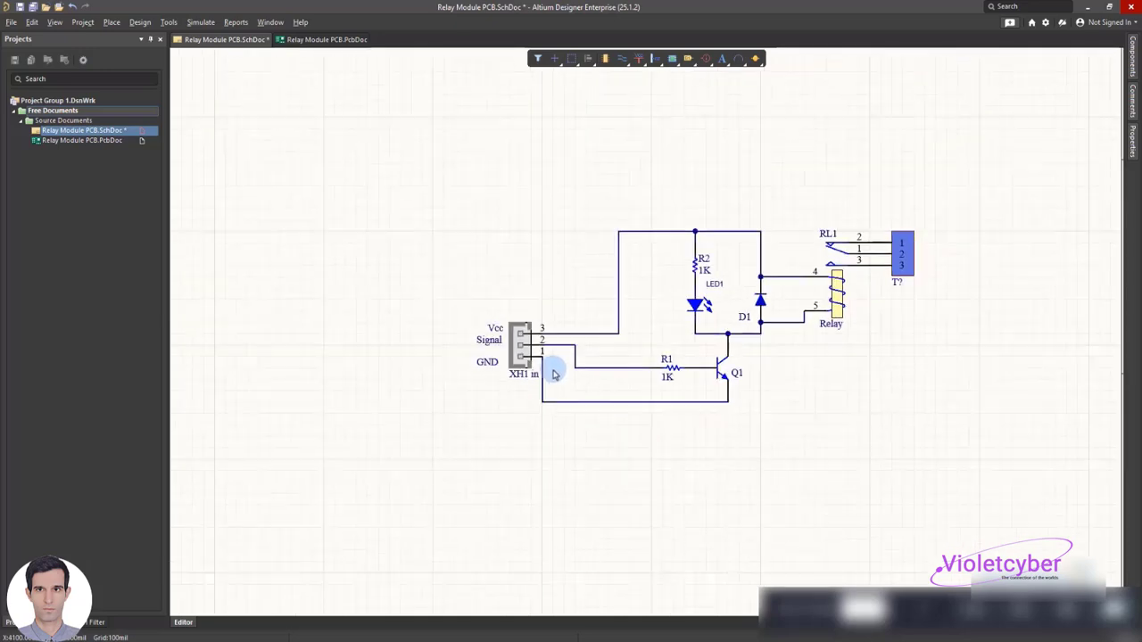
{"action": "key", "text": "ctrl+s"}
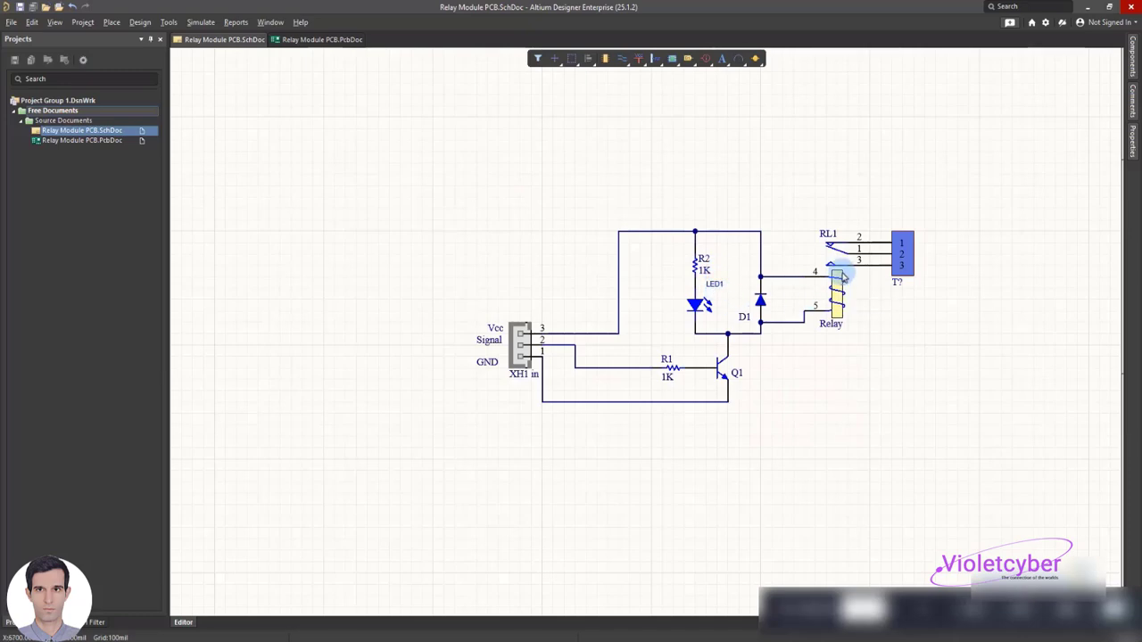
Set the designator of the terminal beside the relay to Terminal1 and save the schematic
{"action": "double_click", "coordinate": [895, 281]}
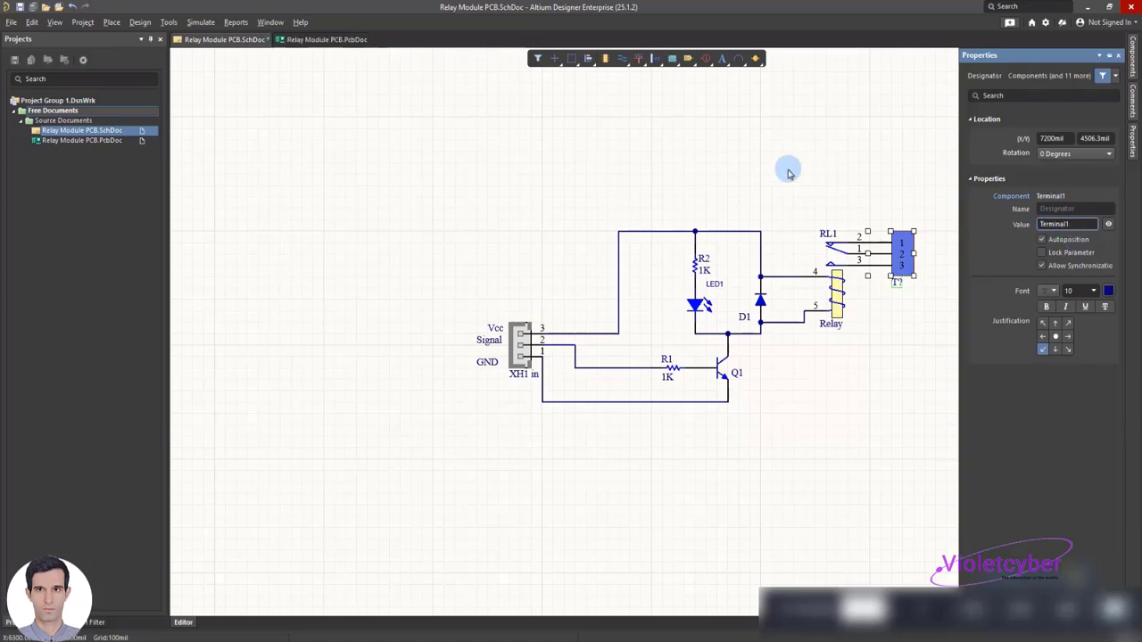
{"action": "left_click", "coordinate": [788, 168]}
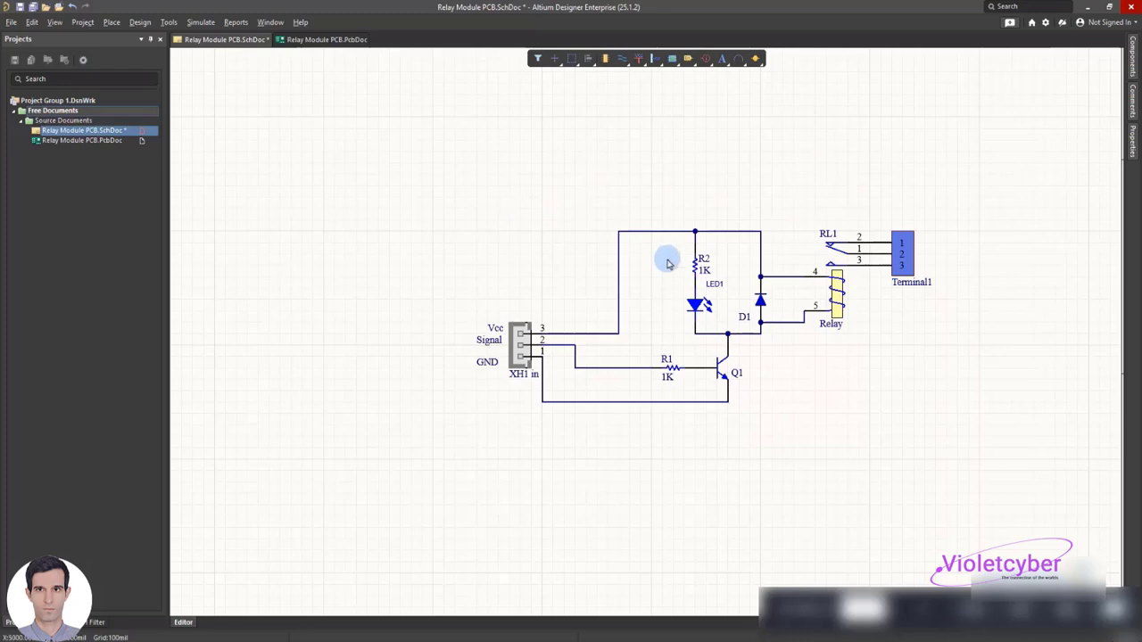
{"action": "key", "text": "ctrl+s"}
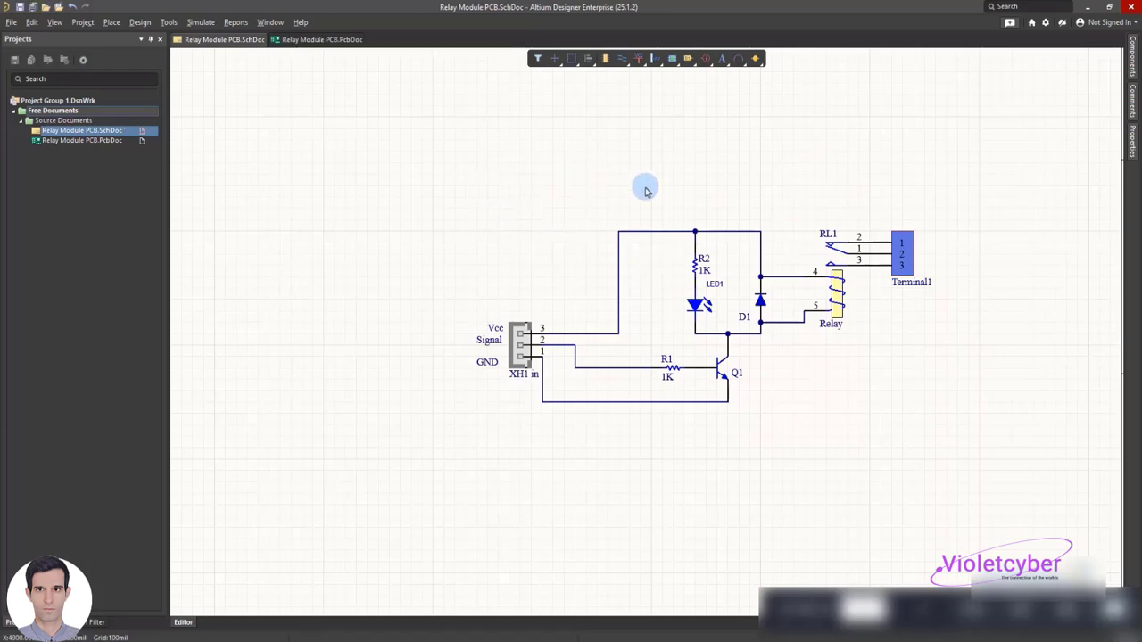
Switch to the Relay Module PCB.PcbDoc document and place an XH_3 connector from the Connector_W2B library
{"action": "left_click", "coordinate": [309, 43]}
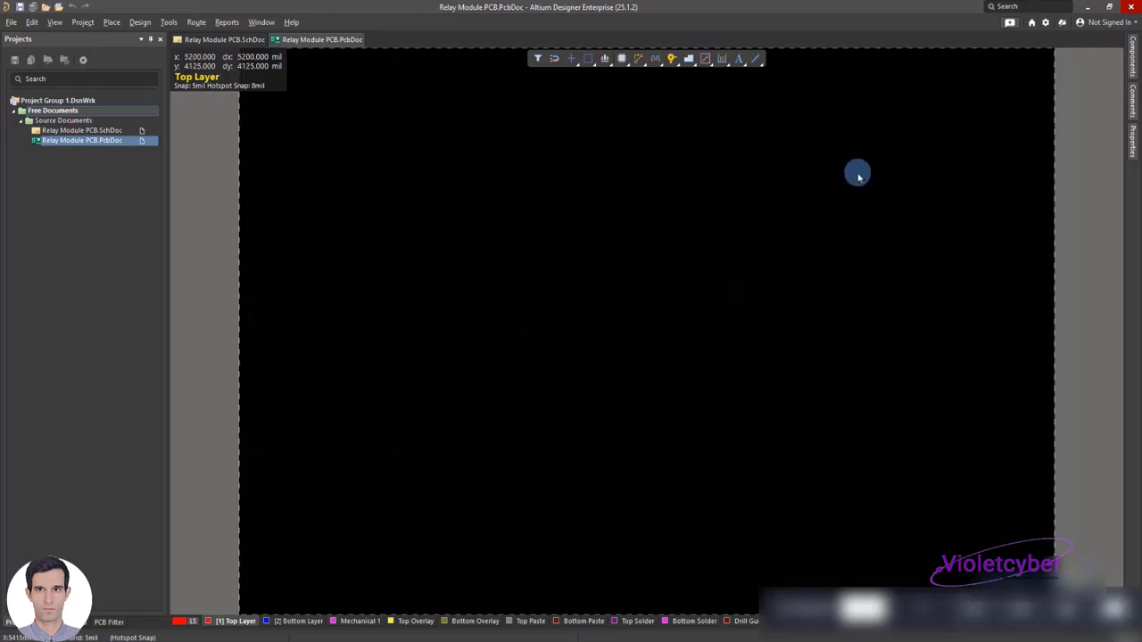
{"action": "left_click", "coordinate": [1133, 67]}
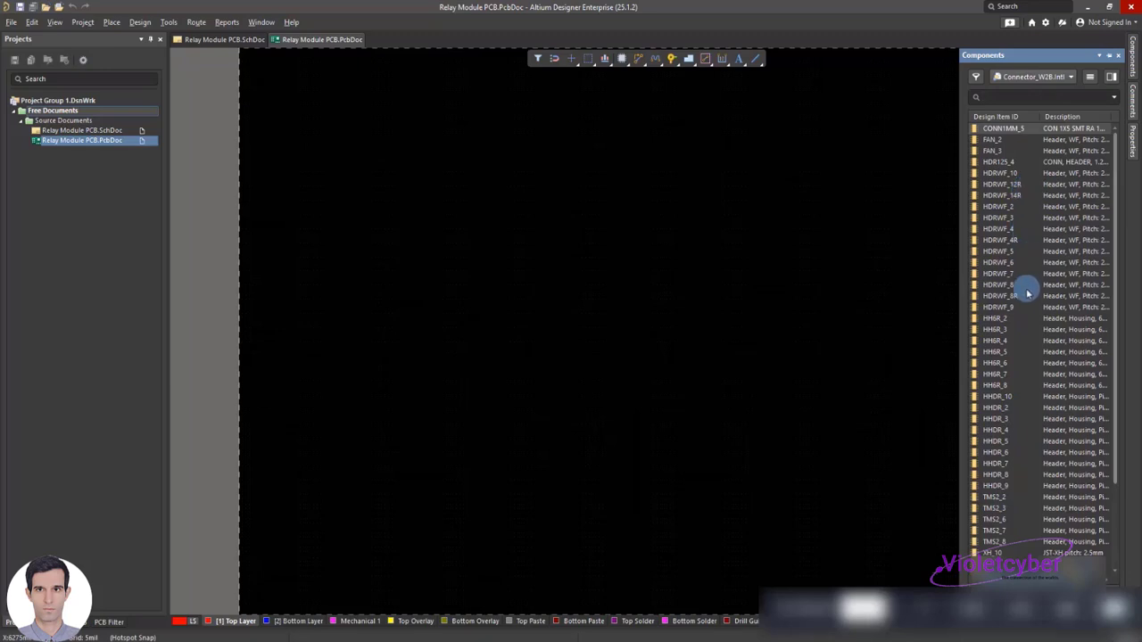
{"action": "scroll", "coordinate": [1026, 299], "scroll_direction": "down", "scroll_amount": 1}
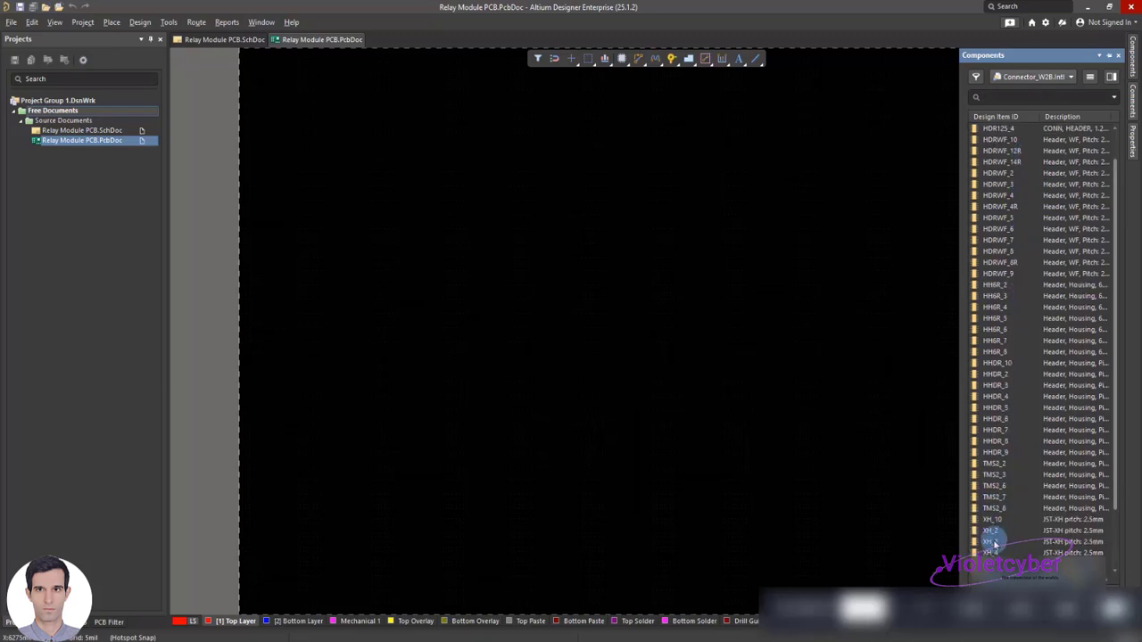
{"action": "left_click_drag", "start_coordinate": [992, 541], "coordinate": [463, 241]}
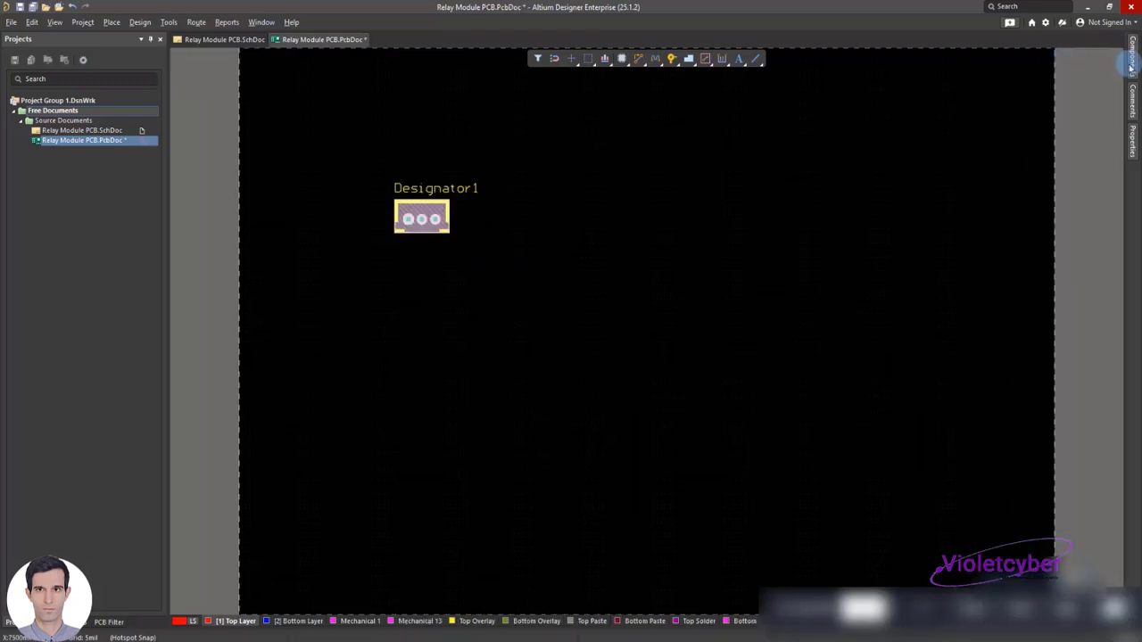
Switch to the Altium.IntLib library, search for 54 and place the BC547 transistor above and beside the connector
{"action": "left_click", "coordinate": [1131, 63]}
{"action": "left_click", "coordinate": [1033, 77]}
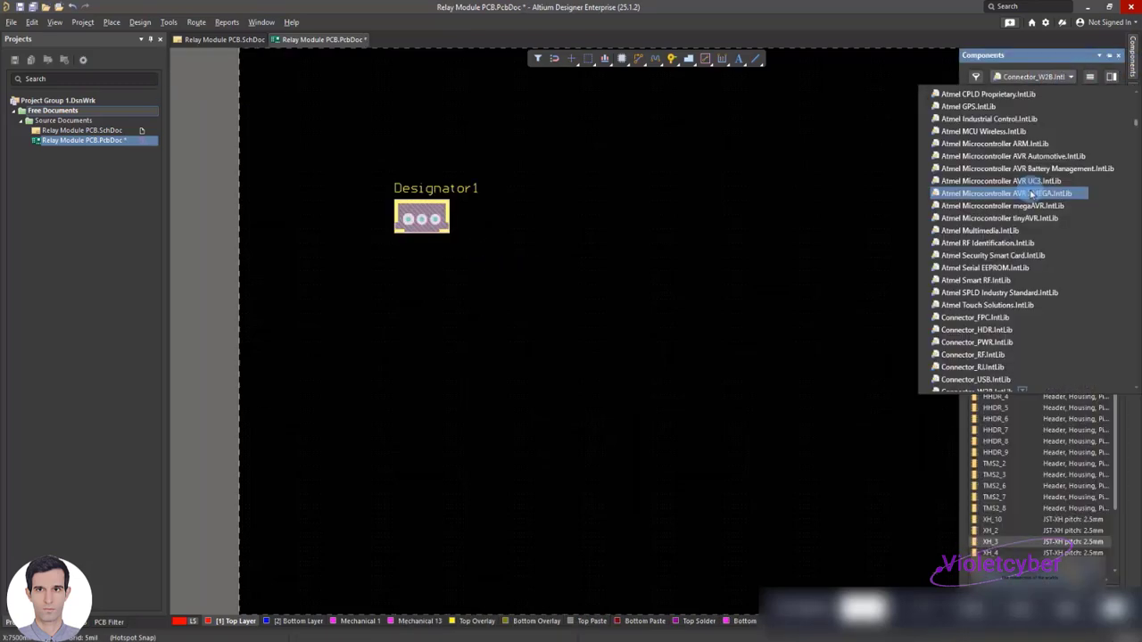
{"action": "scroll", "coordinate": [999, 191], "scroll_direction": "up", "scroll_amount": 5}
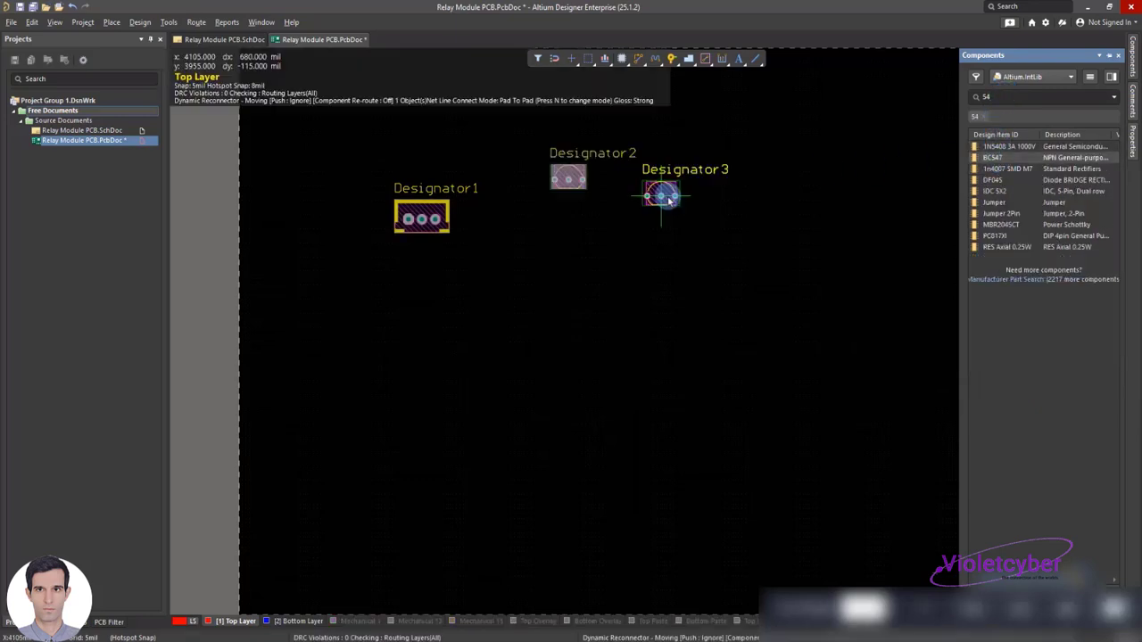
{"action": "right_click", "coordinate": [668, 198]}
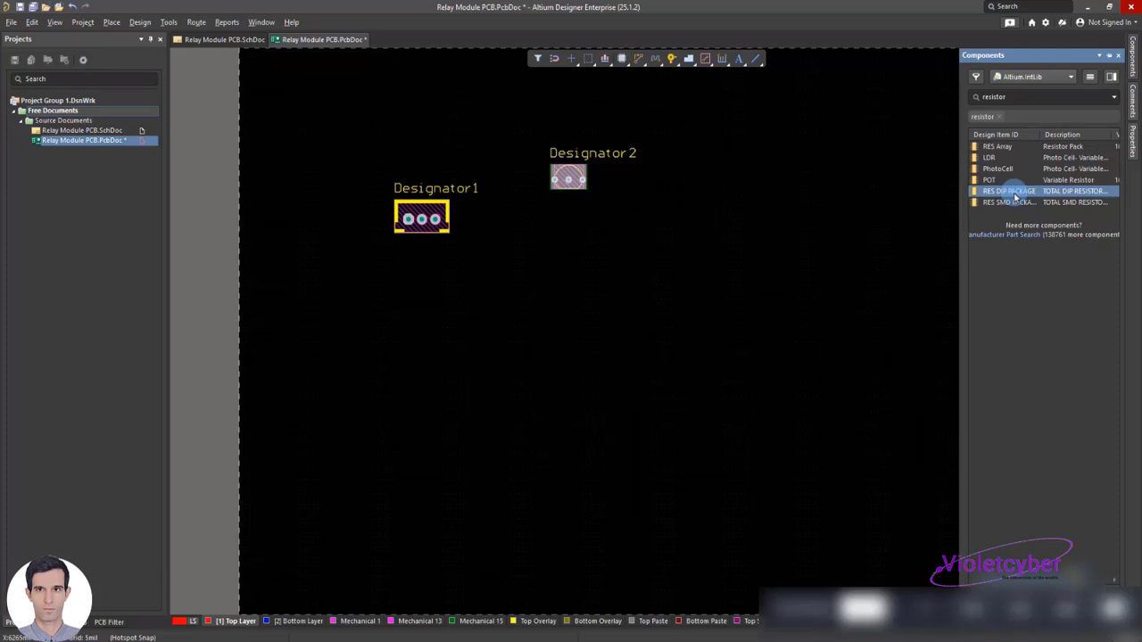
Place two RES DIP PACKAGE resistors below the connector and transistor on the PCB
{"action": "left_click_drag", "start_coordinate": [1015, 196], "coordinate": [523, 281]}
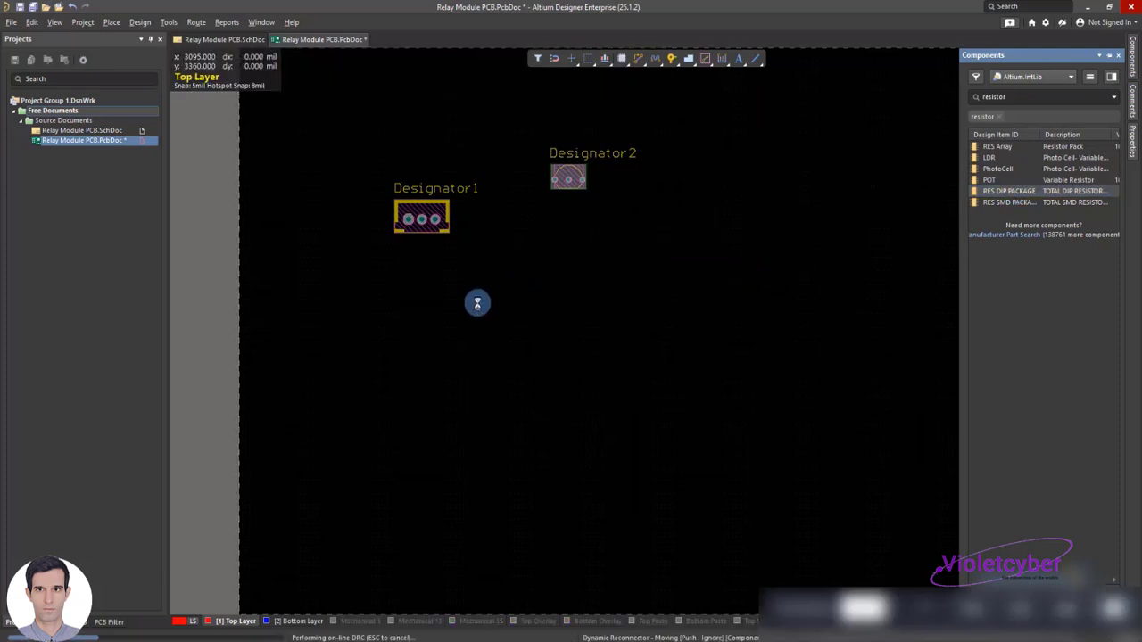
{"action": "left_click", "coordinate": [429, 336]}
{"action": "right_click", "coordinate": [600, 298]}
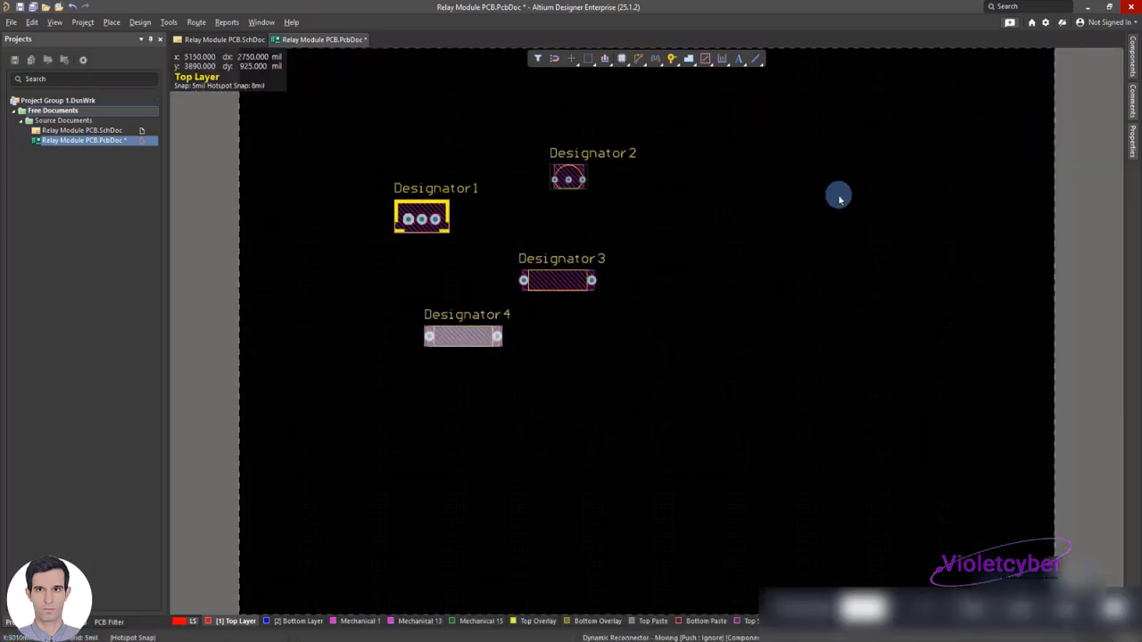
Find the RELAY General component in the library and place it to the right of the other parts on the PCB
{"action": "left_click", "coordinate": [1133, 68]}
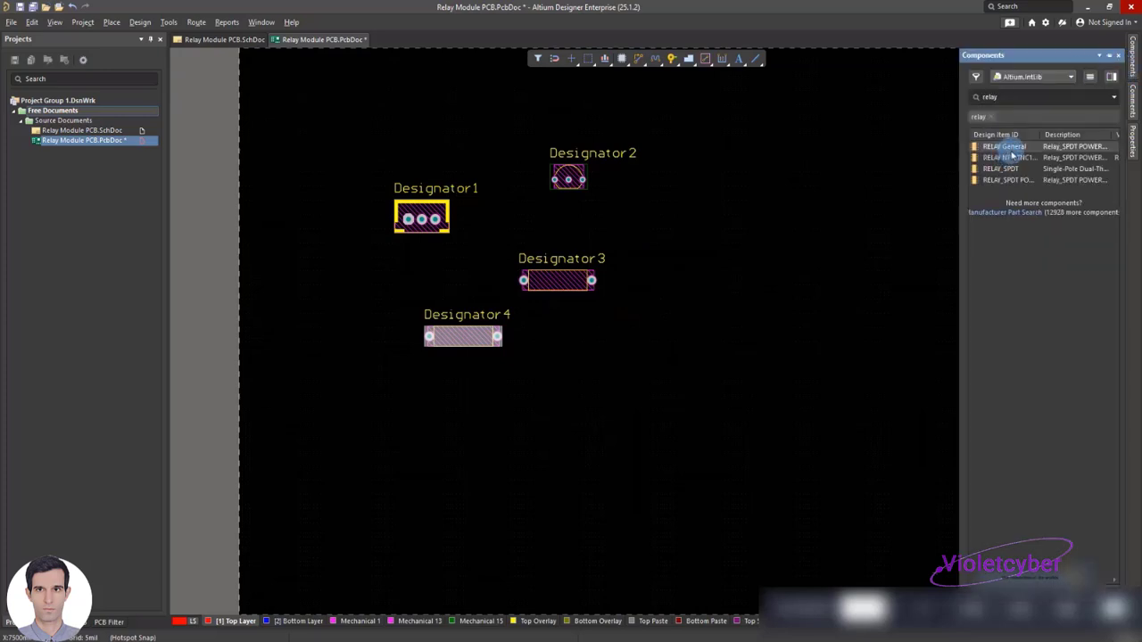
{"action": "double_click", "coordinate": [1011, 149]}
{"action": "left_click", "coordinate": [794, 222]}
Search the library for LED and place an LED 5MM below and to the right of the resistors
{"action": "double_click", "coordinate": [1035, 96]}
{"action": "type", "text": "LED"}
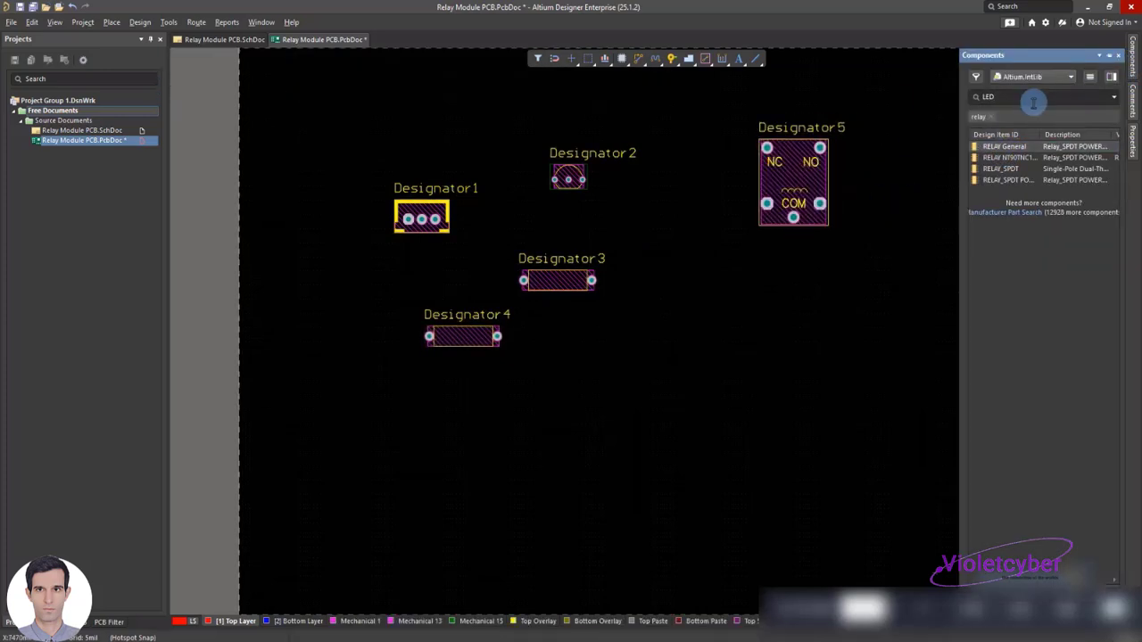
{"action": "double_click", "coordinate": [997, 157]}
{"action": "left_click", "coordinate": [633, 345]}
Search the library for Diod and place a DIP package diode between the transistor and the relay
{"action": "double_click", "coordinate": [1035, 96]}
{"action": "type", "text": "Diod"}
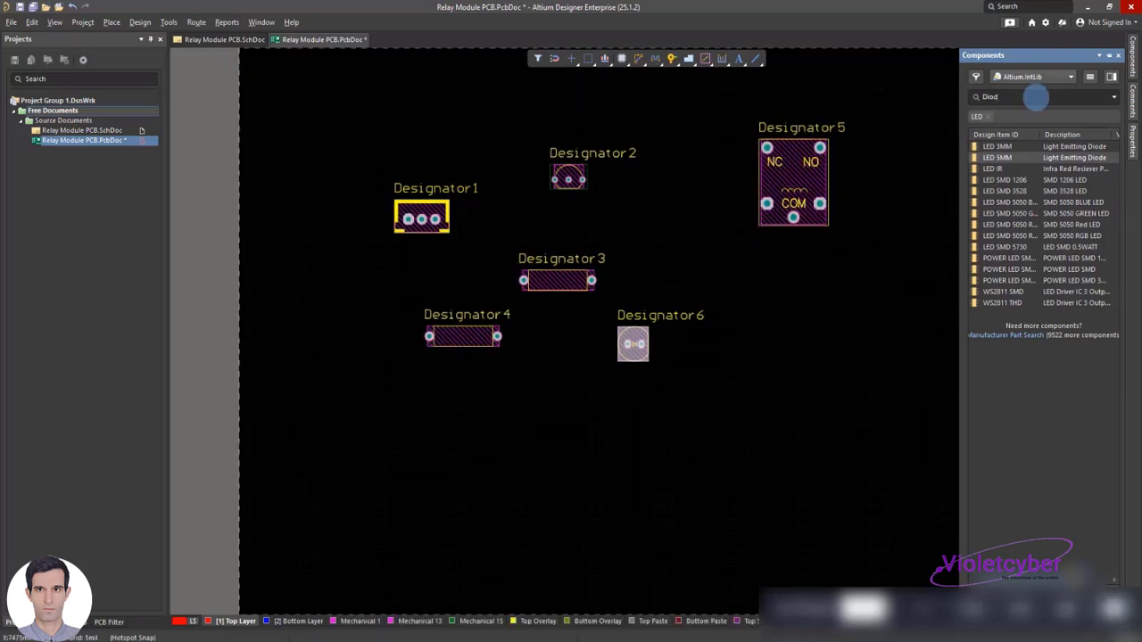
{"action": "double_click", "coordinate": [1012, 157]}
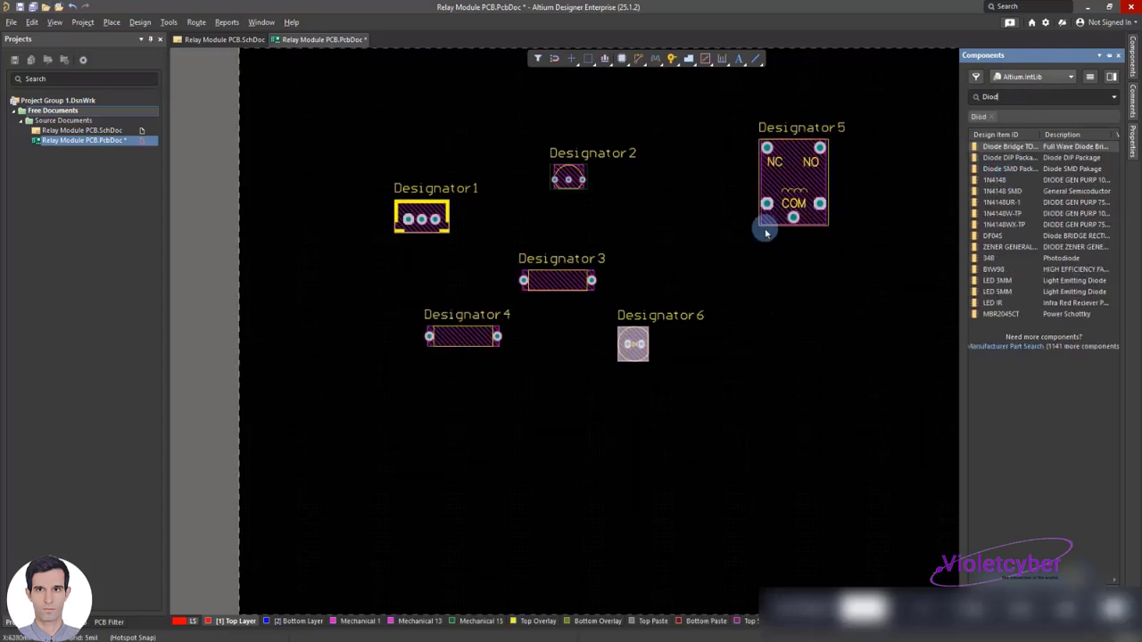
{"action": "left_click", "coordinate": [644, 225]}
{"action": "right_click", "coordinate": [556, 198]}
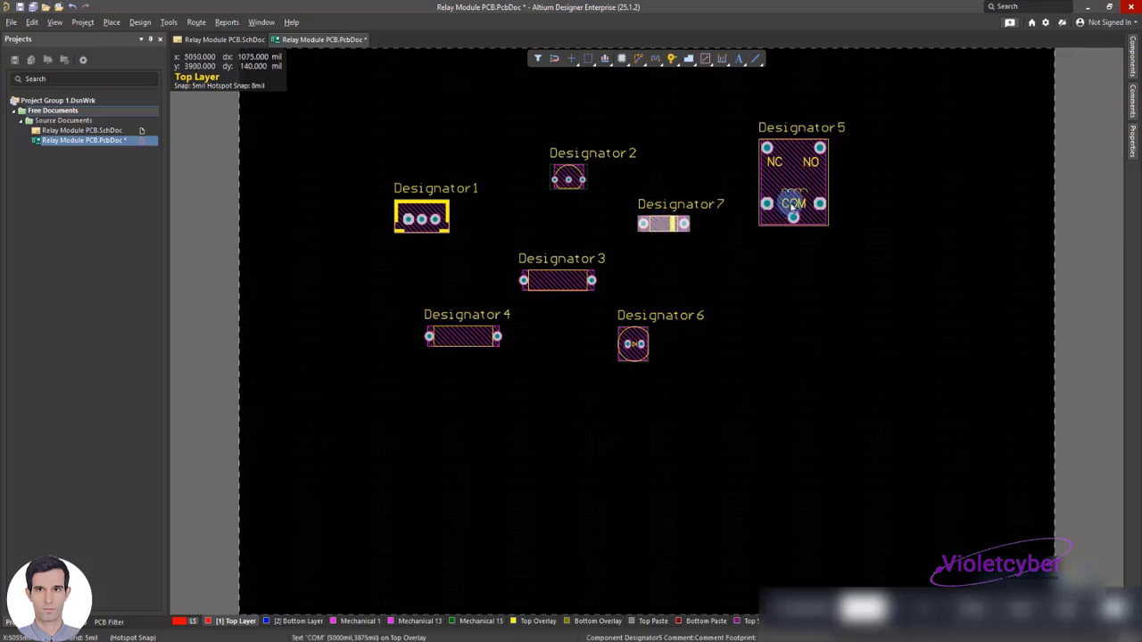
Search the library for terminal and place one KF301-3Pin terminal below the relay
{"action": "left_click", "coordinate": [1133, 56]}
{"action": "type", "text": "terminal"}
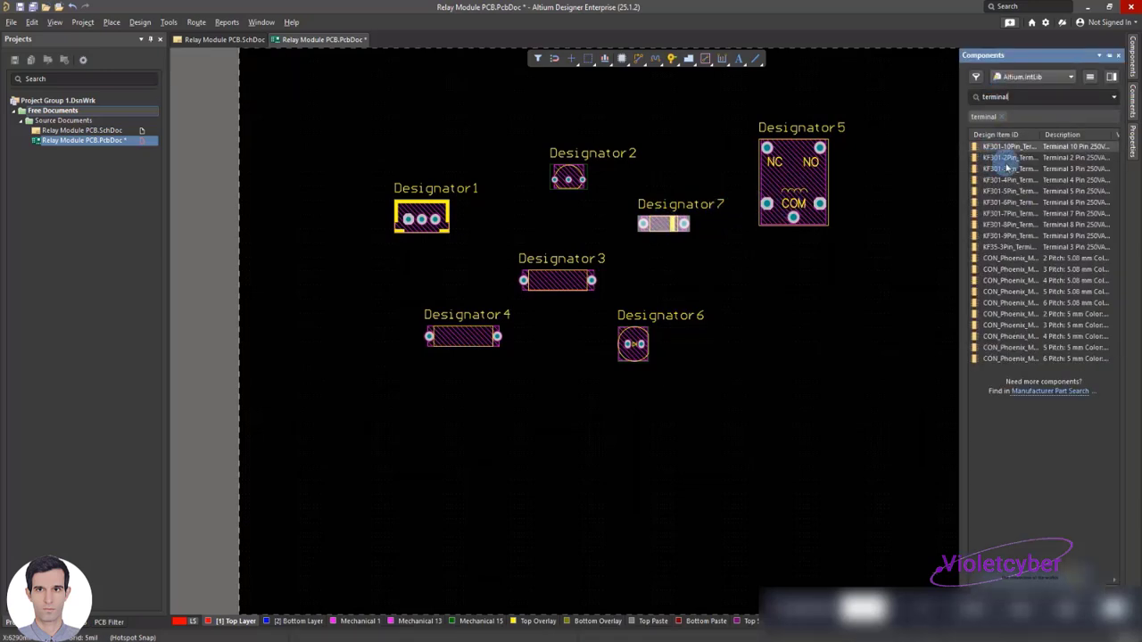
{"action": "left_click_drag", "start_coordinate": [1013, 170], "coordinate": [789, 333]}
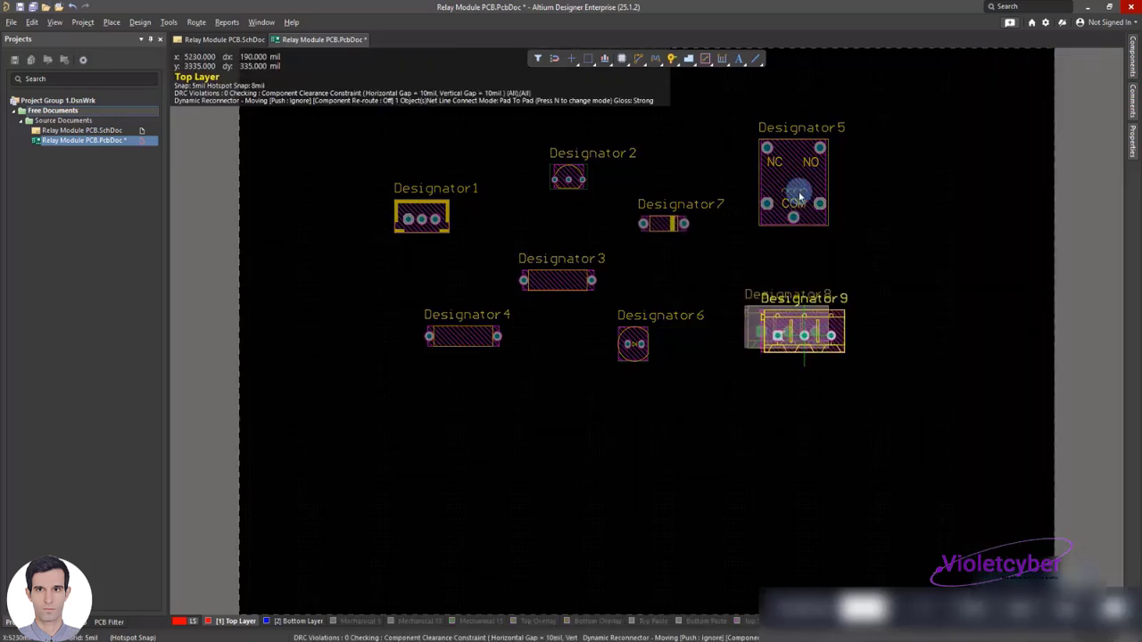
Switch the PCB's measurement units to millimetres and set the relay's designator to RL1
{"action": "double_click", "coordinate": [800, 127]}
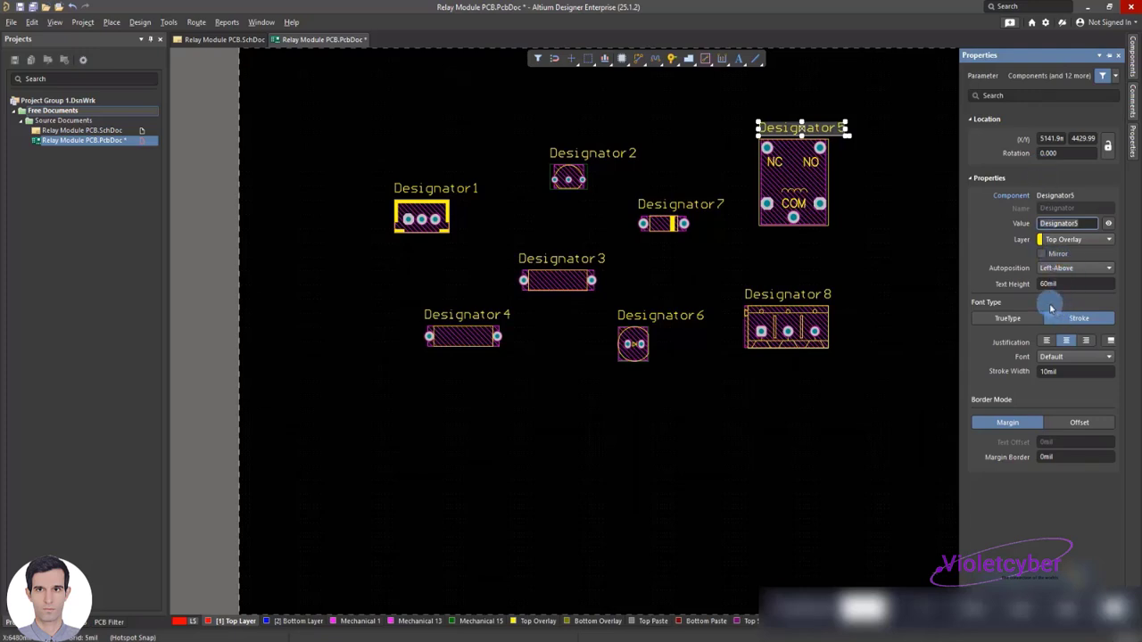
{"action": "left_click", "coordinate": [434, 129]}
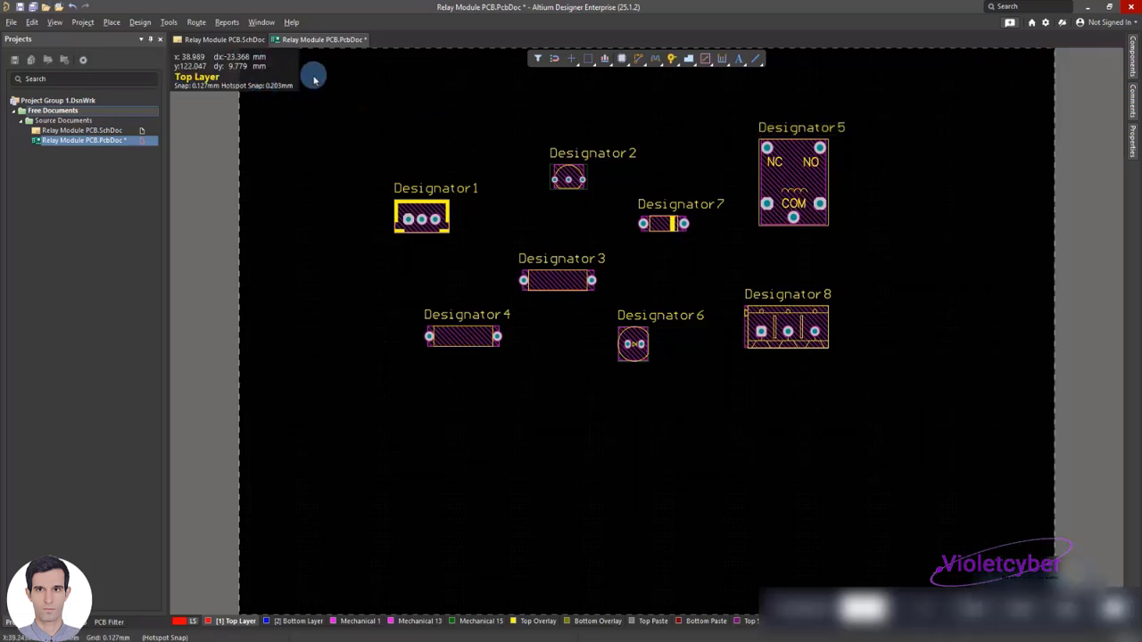
{"action": "double_click", "coordinate": [804, 127]}
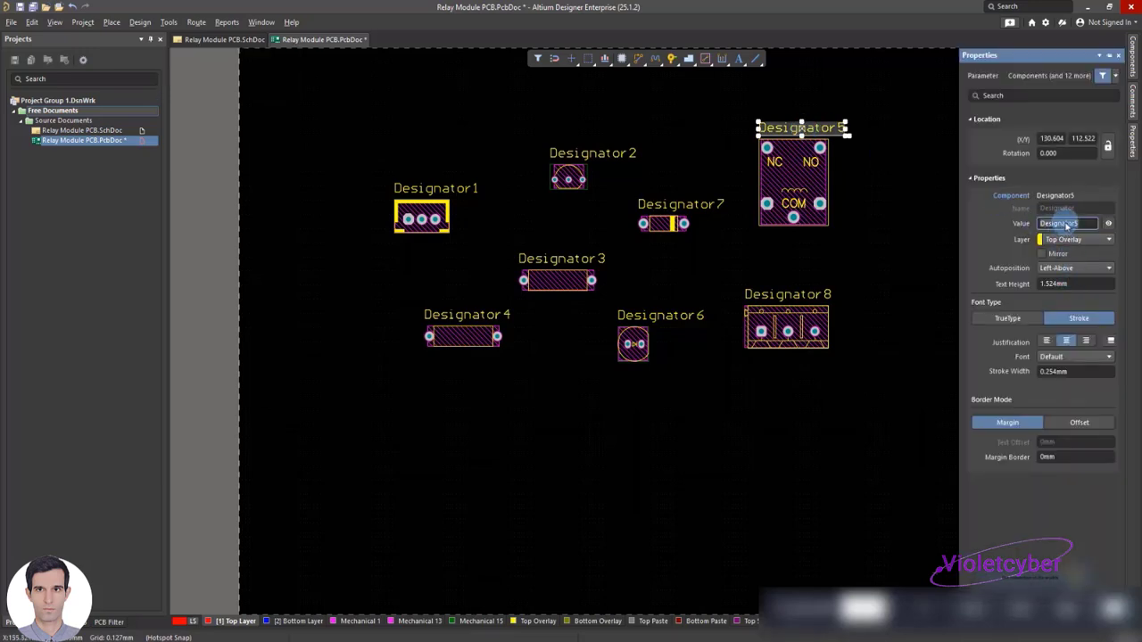
{"action": "type", "text": "RL1"}
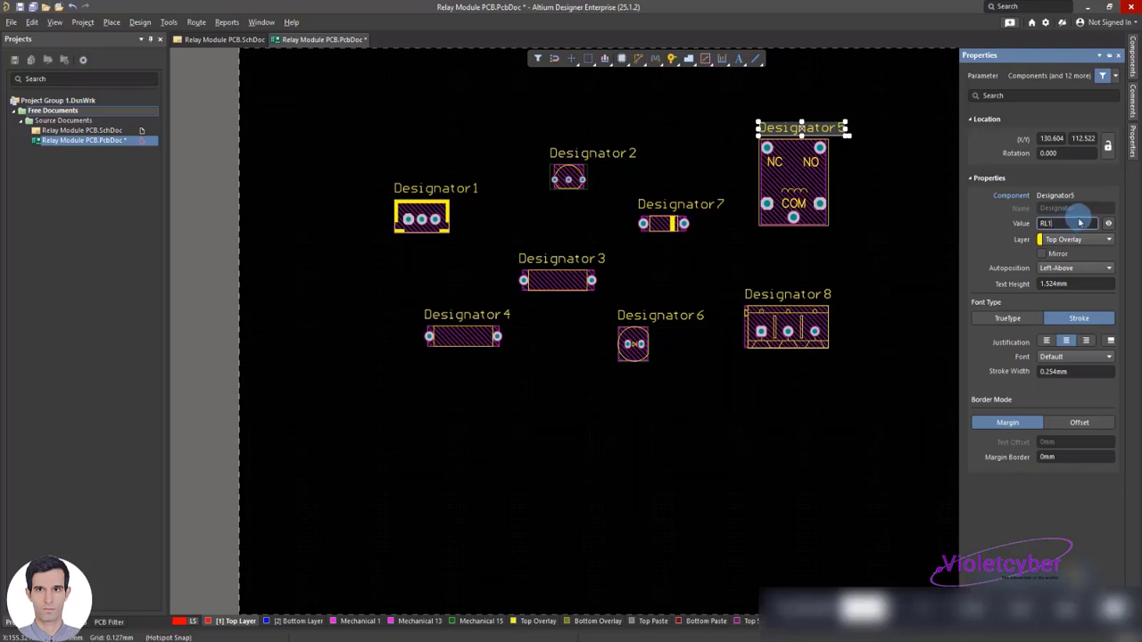
{"action": "key", "text": "Return"}
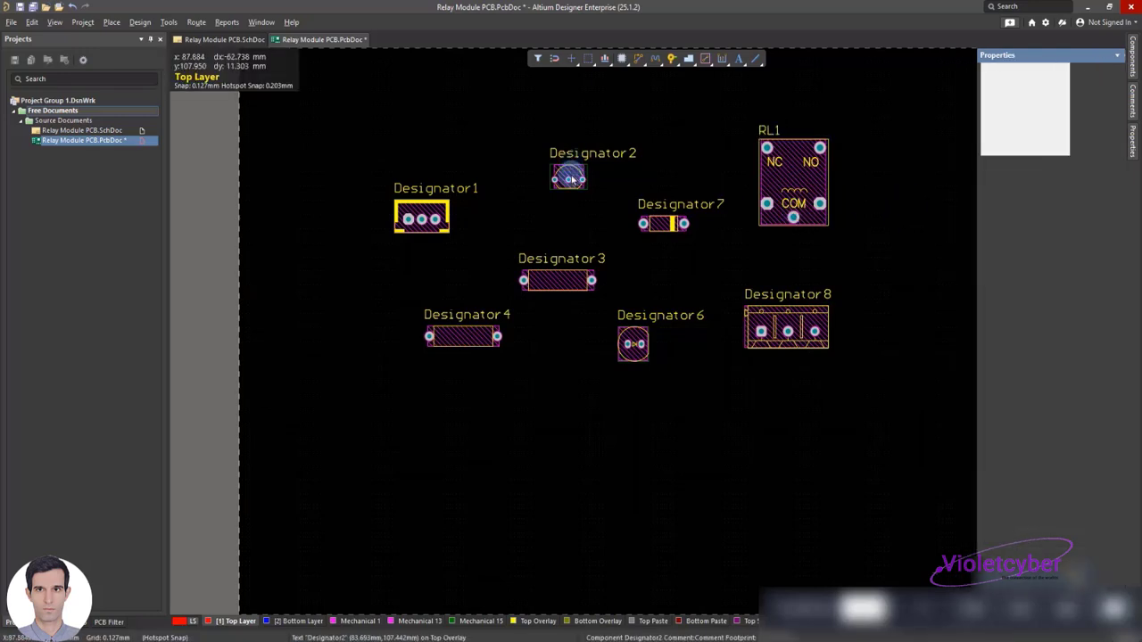
Set the upper resistor's designator to R1 and the lower resistor's designator to R2
{"action": "double_click", "coordinate": [560, 259]}
{"action": "type", "text": "R1"}
{"action": "key", "text": "Return"}
{"action": "double_click", "coordinate": [466, 315]}
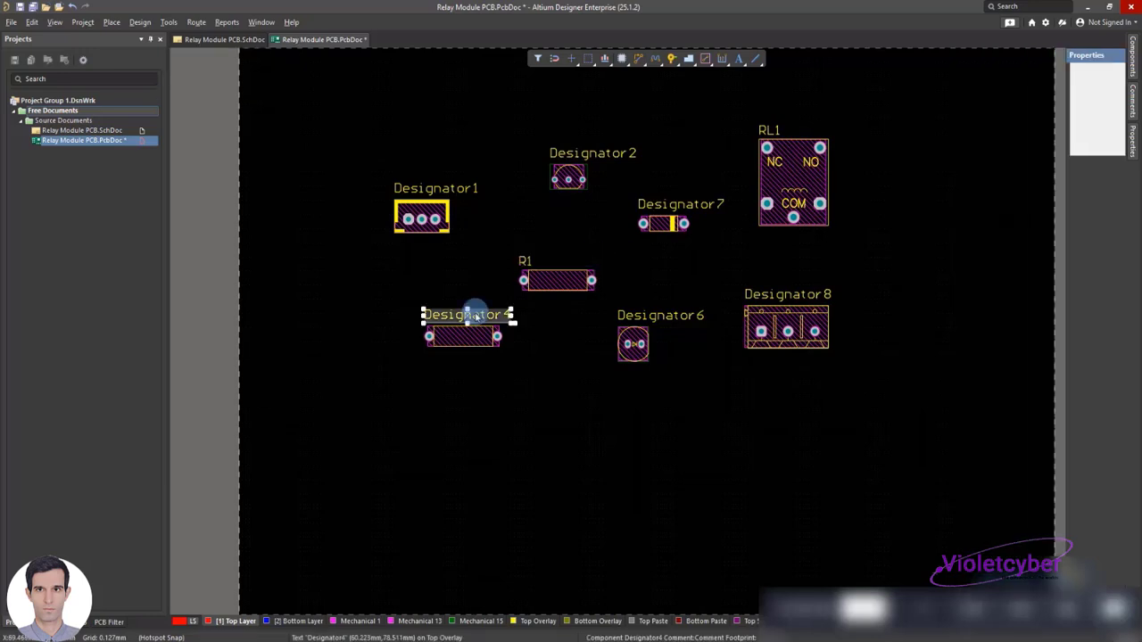
{"action": "type", "text": "R2"}
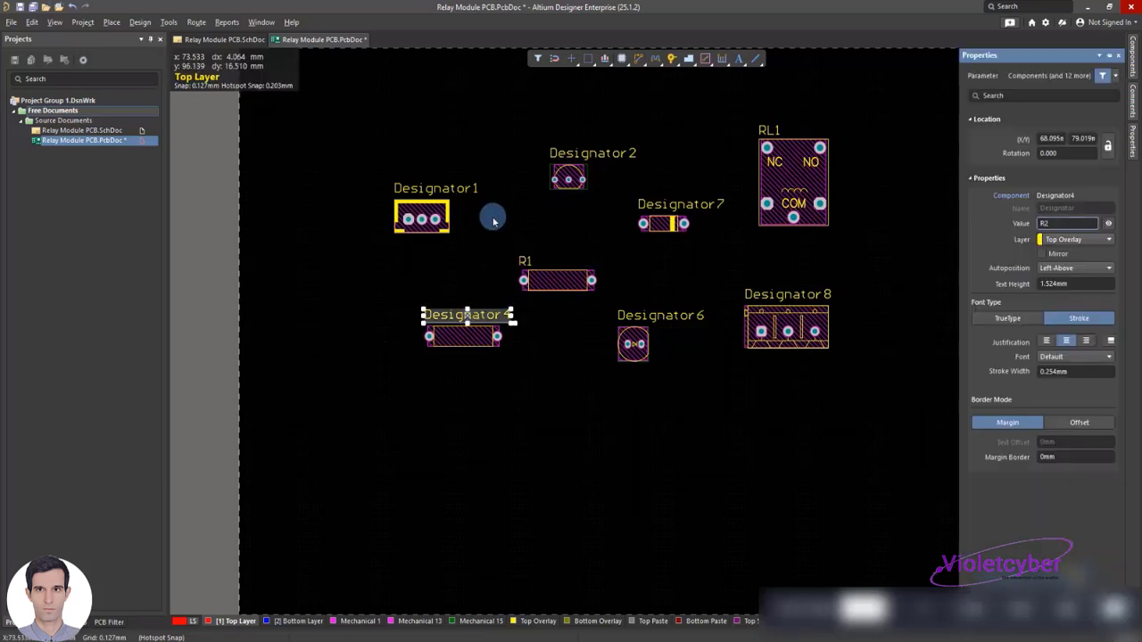
{"action": "key", "text": "Return"}
Set the three-pin input connector's designator to XH1 in
{"action": "double_click", "coordinate": [457, 188]}
{"action": "type", "text": "XH1"}
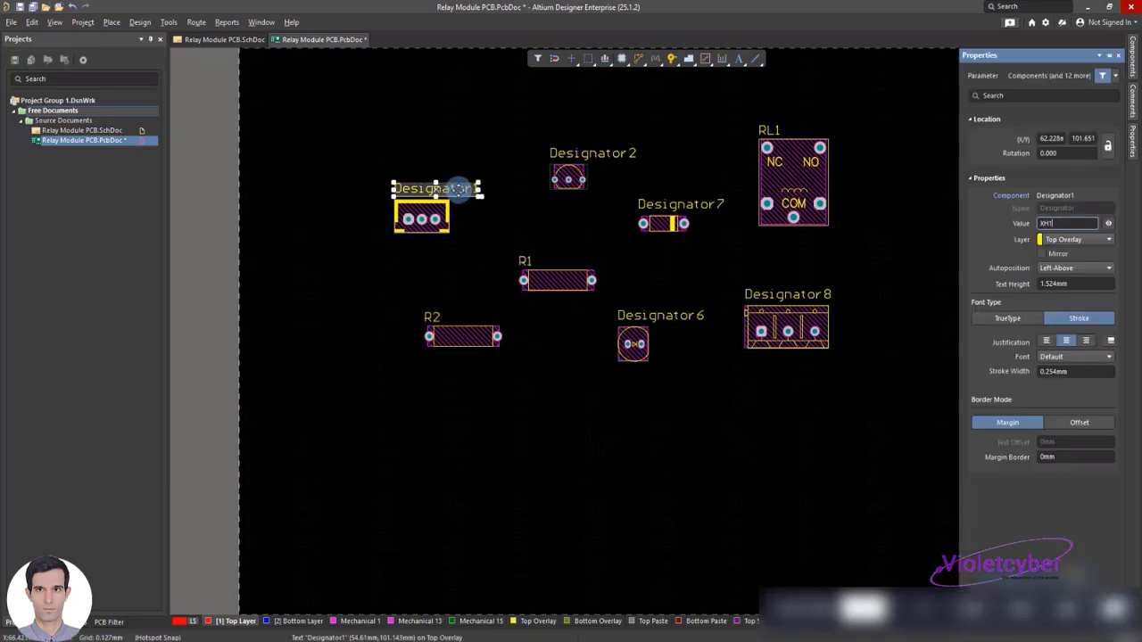
{"action": "type", "text": " in"}
{"action": "key", "text": "Return"}
Set the transistor's designator to Q1 and the diode's designator to D1
{"action": "double_click", "coordinate": [580, 153]}
{"action": "type", "text": "Q"}
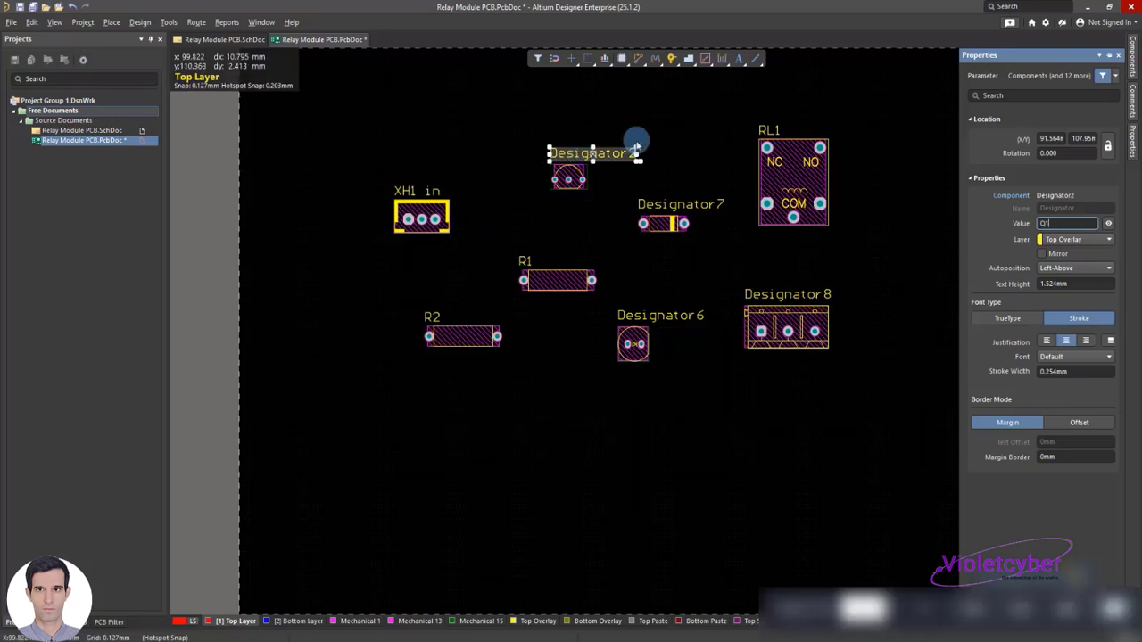
{"action": "type", "text": "1"}
{"action": "key", "text": "Return"}
{"action": "double_click", "coordinate": [680, 205]}
{"action": "type", "text": "D1"}
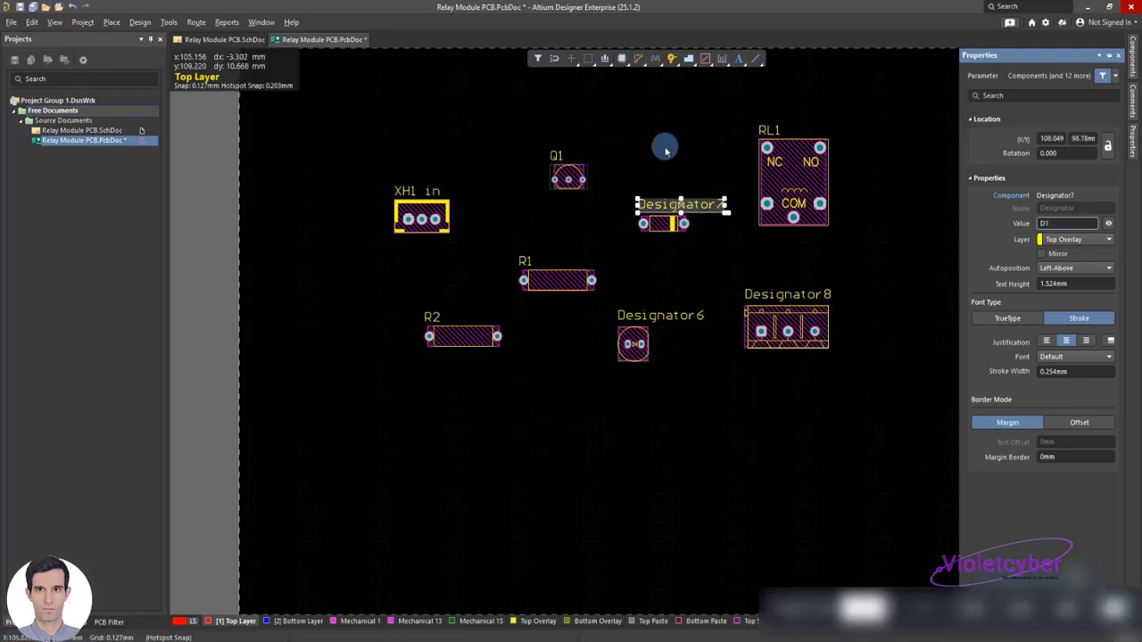
{"action": "key", "text": "Return"}
Set the LED's designator to LED1 and the three-pin terminal block's designator to Terminal1
{"action": "left_click", "coordinate": [616, 290]}
{"action": "double_click", "coordinate": [639, 316]}
{"action": "type", "text": "L"}
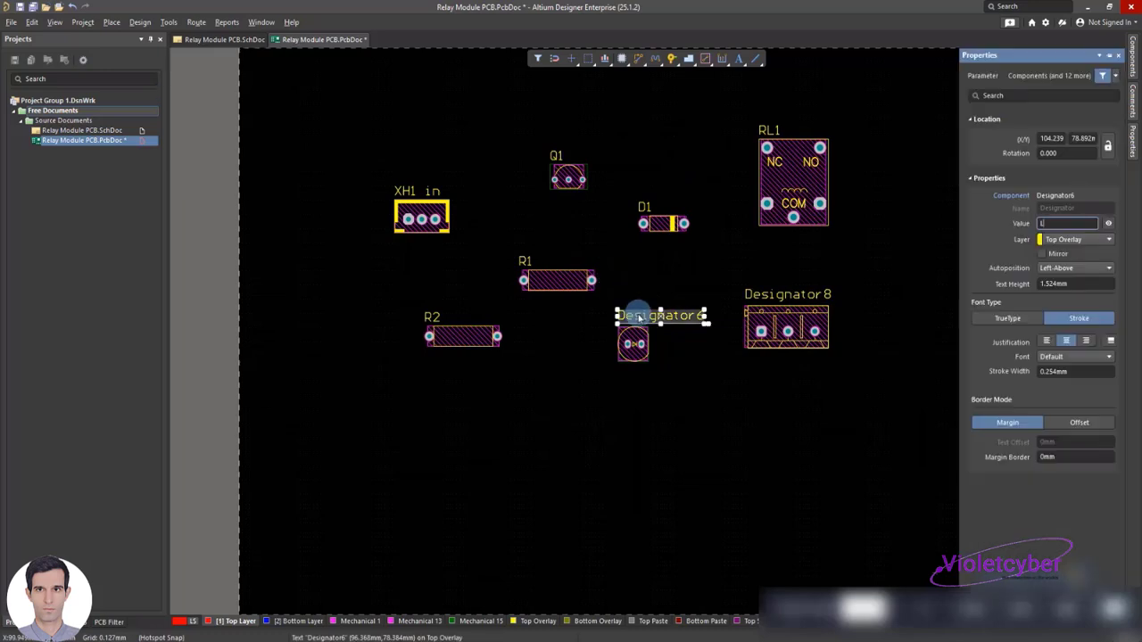
{"action": "type", "text": "ED1"}
{"action": "key", "text": "Return"}
{"action": "left_click", "coordinate": [619, 273]}
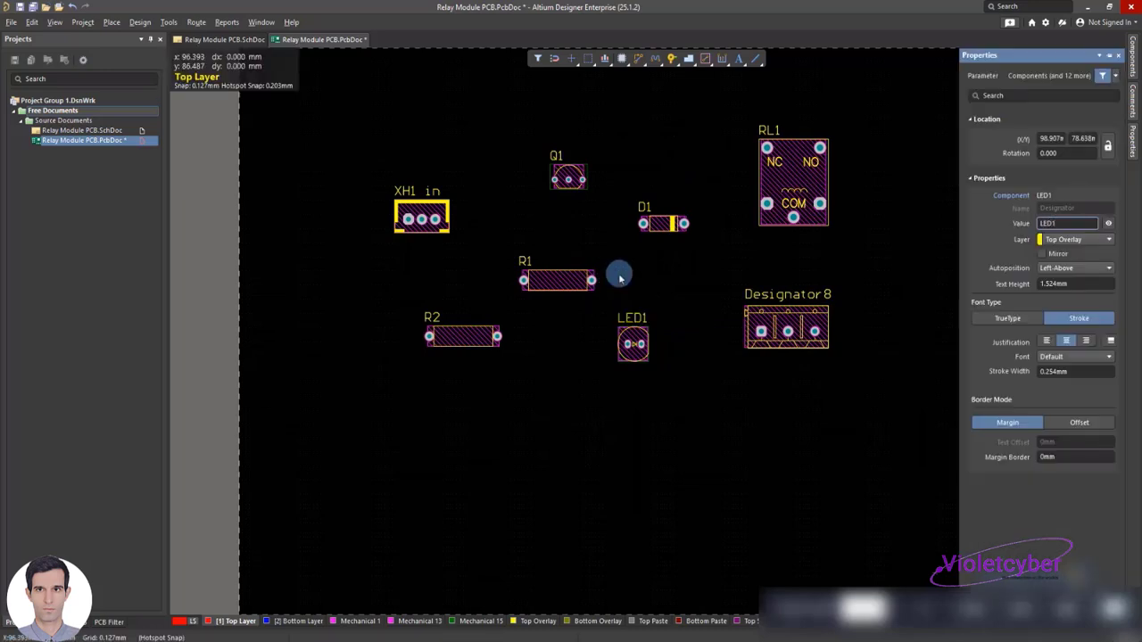
{"action": "double_click", "coordinate": [752, 297]}
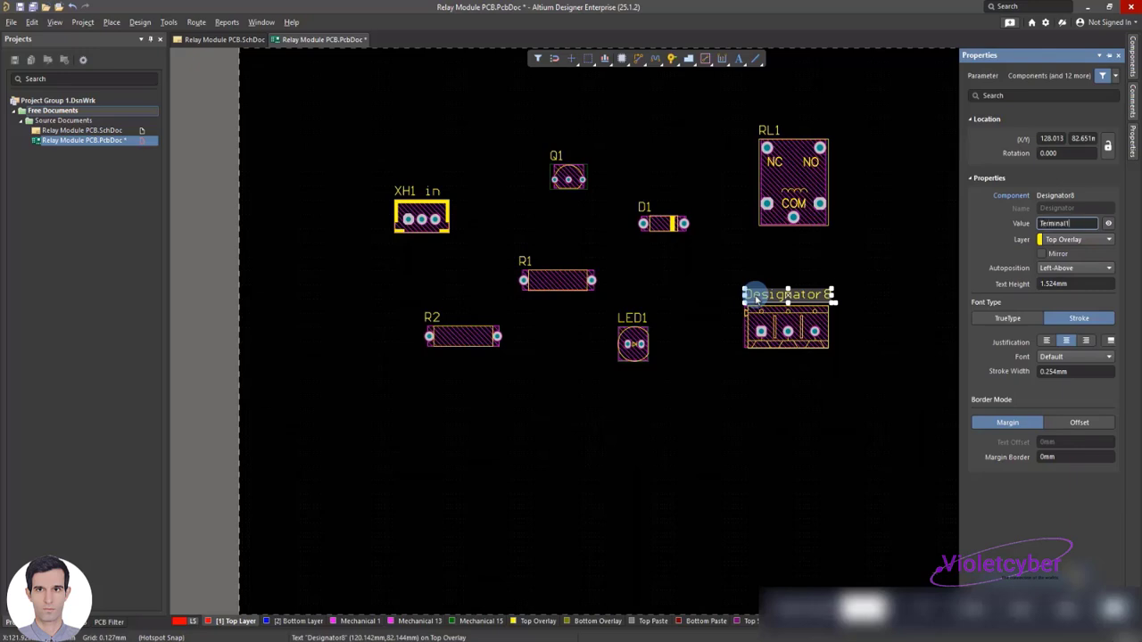
{"action": "left_click", "coordinate": [840, 257]}
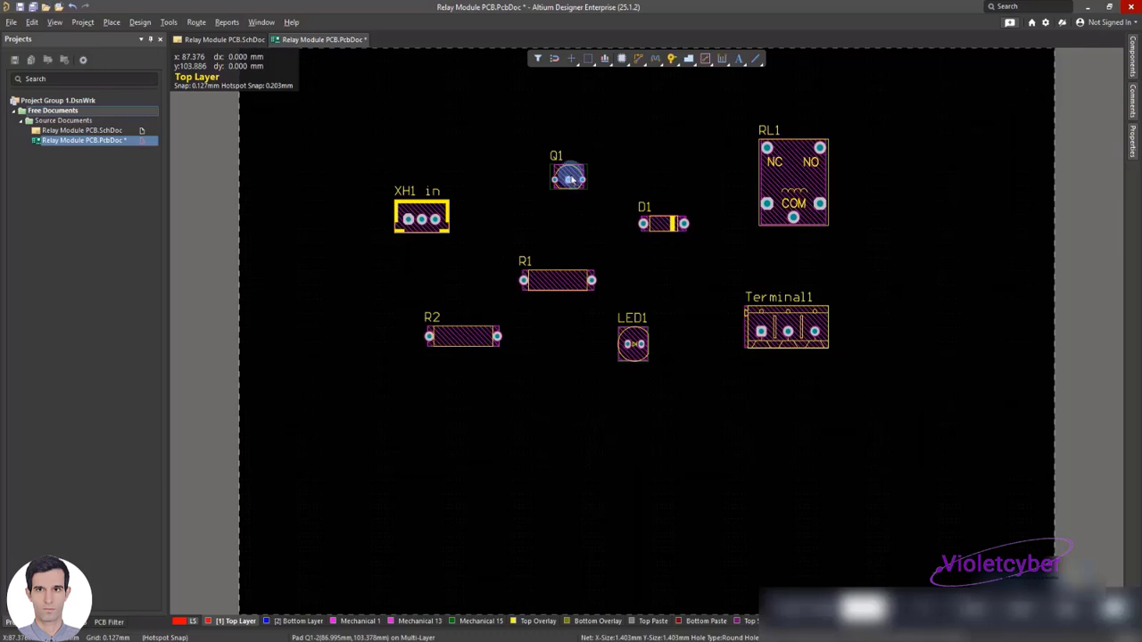
Gather Q1, R1 and LED1 around XH1 in and R2, and place D1 above the connector, rotated 180 degrees
{"action": "left_click_drag", "start_coordinate": [571, 175], "coordinate": [468, 166]}
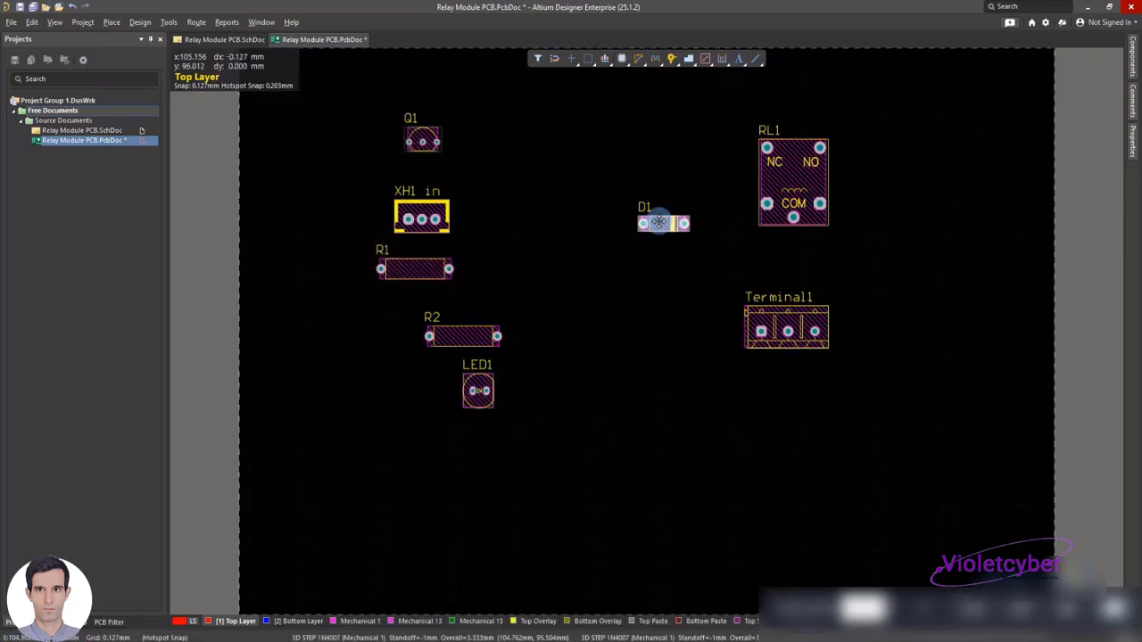
{"action": "left_click_drag", "start_coordinate": [659, 222], "coordinate": [513, 184]}
{"action": "key", "text": "space"}
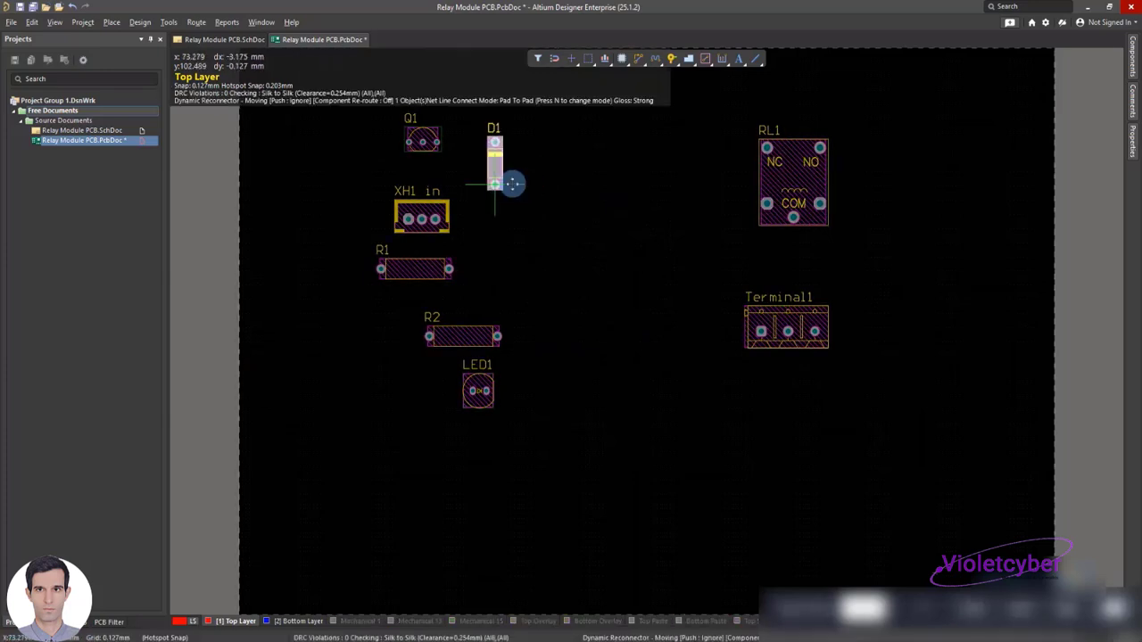
{"action": "key", "text": "space"}
{"action": "left_click", "coordinate": [513, 184]}
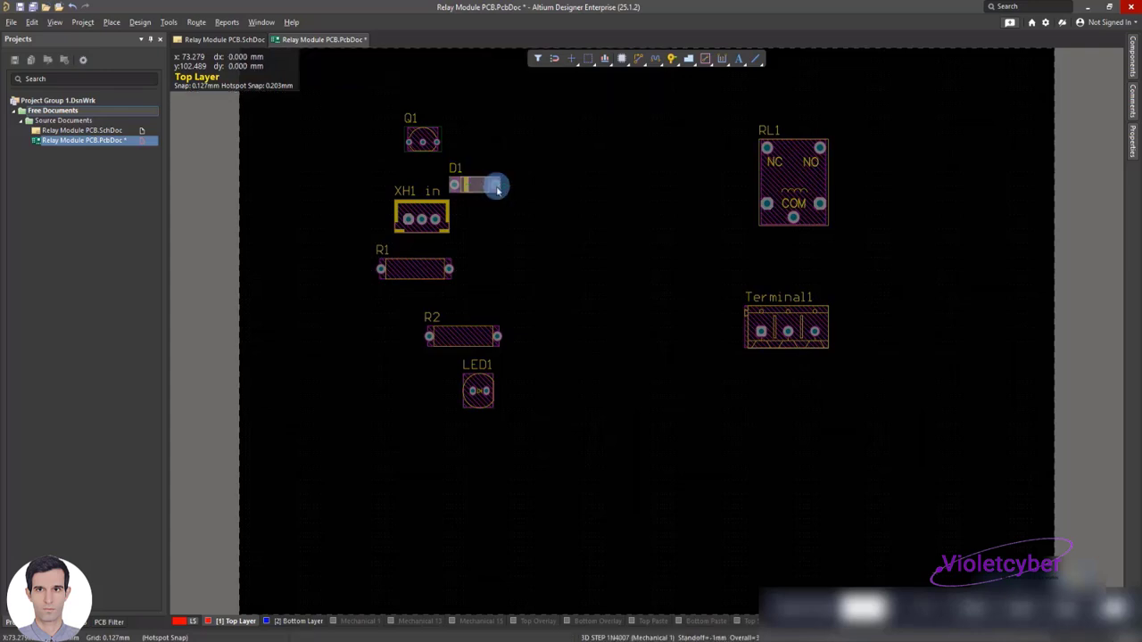
Move Terminal1 beside LED1, then rotate relay RL1 to 270 degrees and place it to the right of the other parts
{"action": "left_click", "coordinate": [804, 329]}
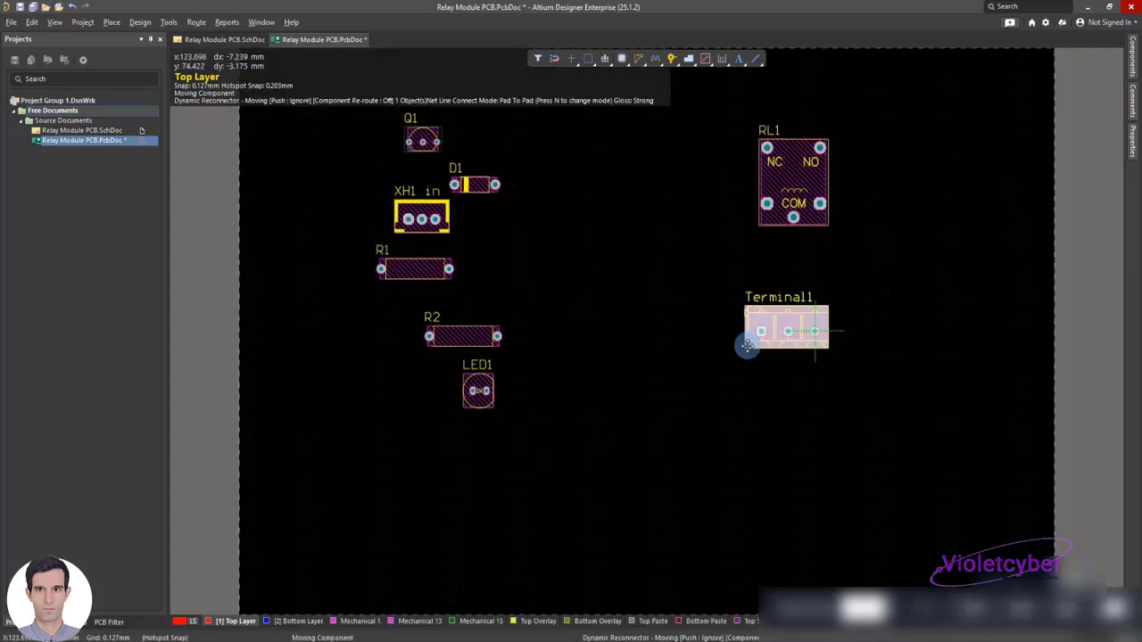
{"action": "left_click", "coordinate": [627, 375]}
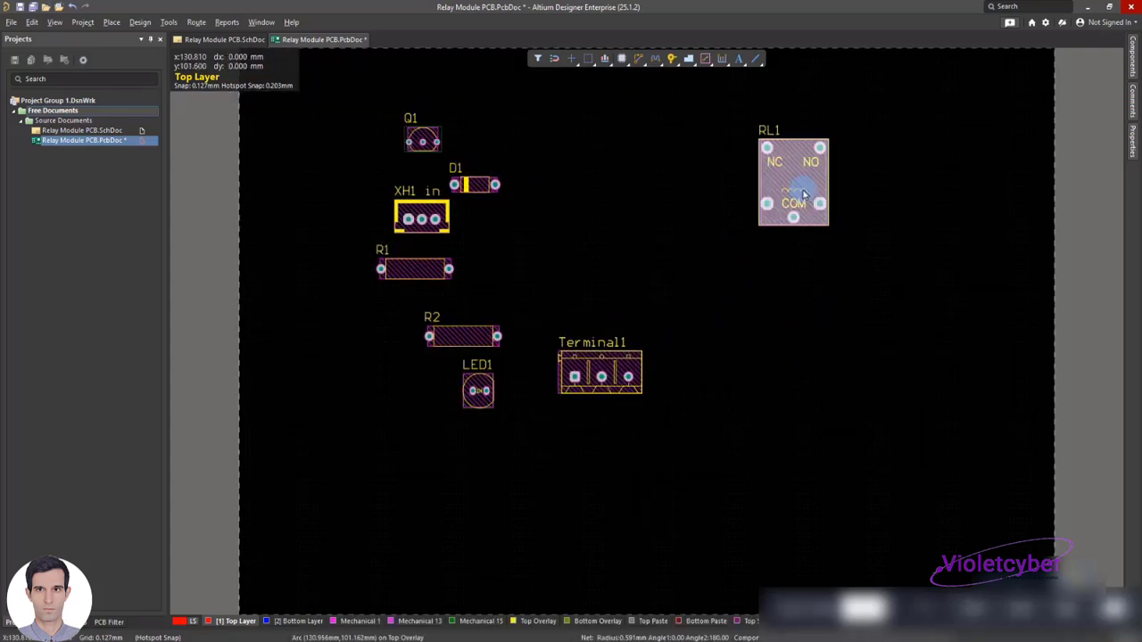
{"action": "left_click", "coordinate": [802, 205]}
{"action": "left_click", "coordinate": [769, 269]}
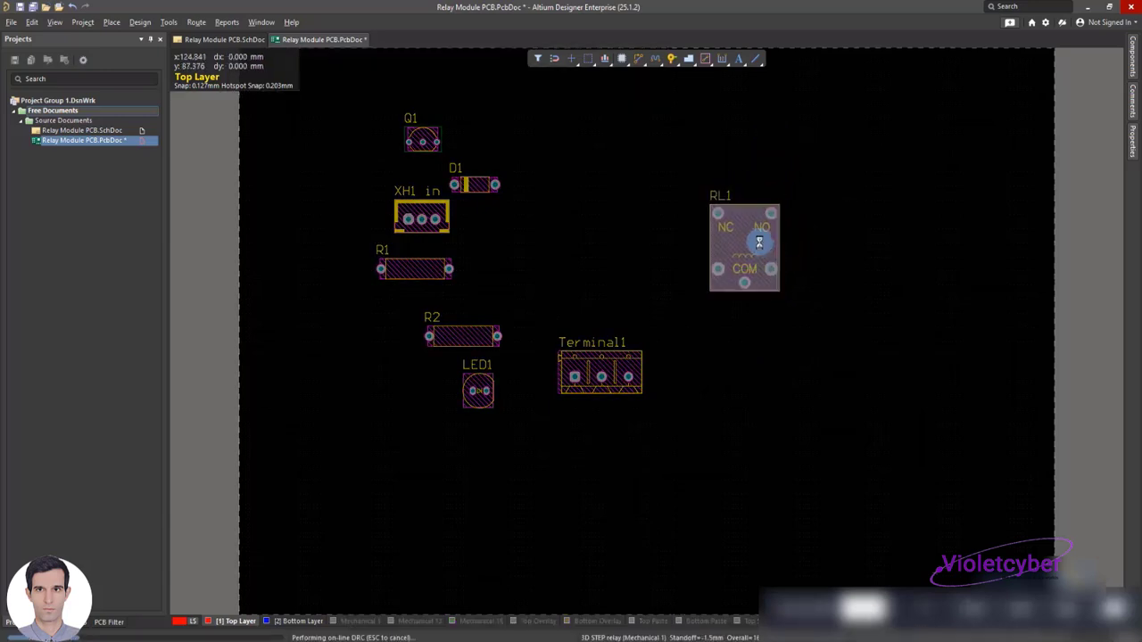
{"action": "left_click", "coordinate": [752, 239]}
{"action": "key", "text": "space"}
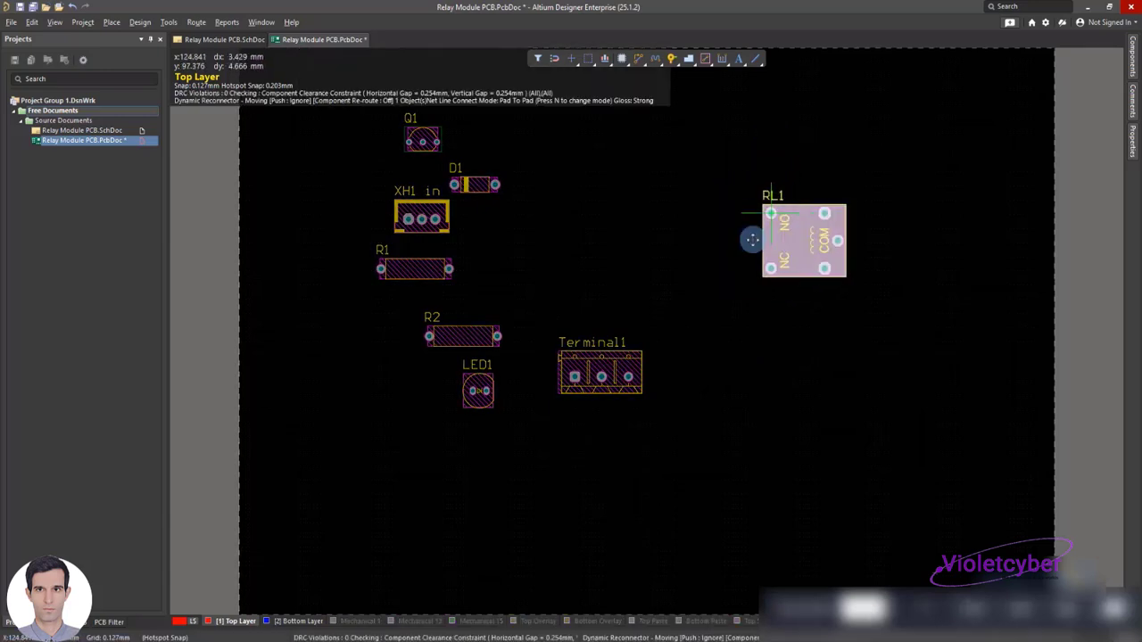
{"action": "key", "text": "space"}
{"action": "key", "text": "space"}
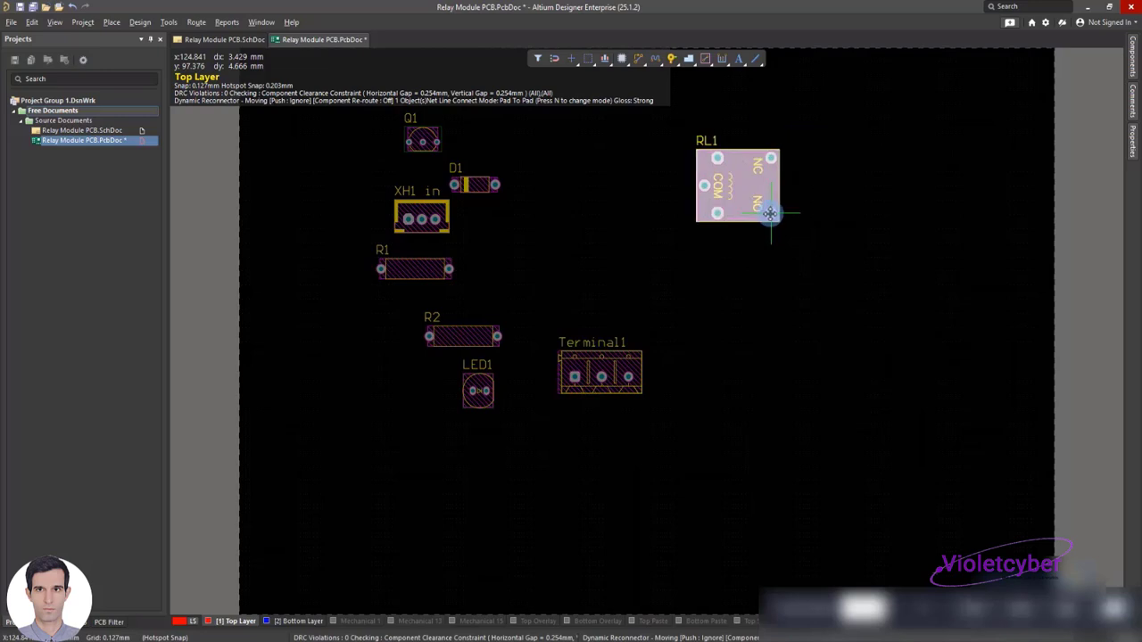
{"action": "left_click", "coordinate": [769, 205]}
{"action": "left_click_drag", "start_coordinate": [732, 184], "coordinate": [715, 299]}
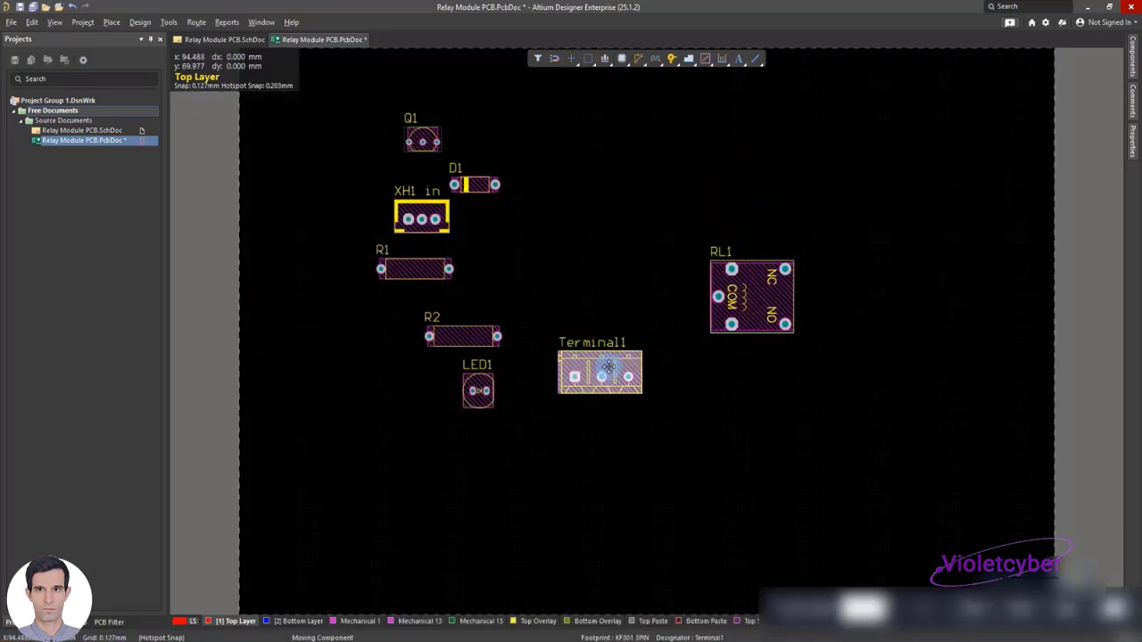
Rotate Terminal1 upright and place it directly to the right of relay RL1, beside the NC and NO pads
{"action": "left_click_drag", "start_coordinate": [606, 366], "coordinate": [607, 365]}
{"action": "key", "text": "space"}
{"action": "key", "text": "space"}
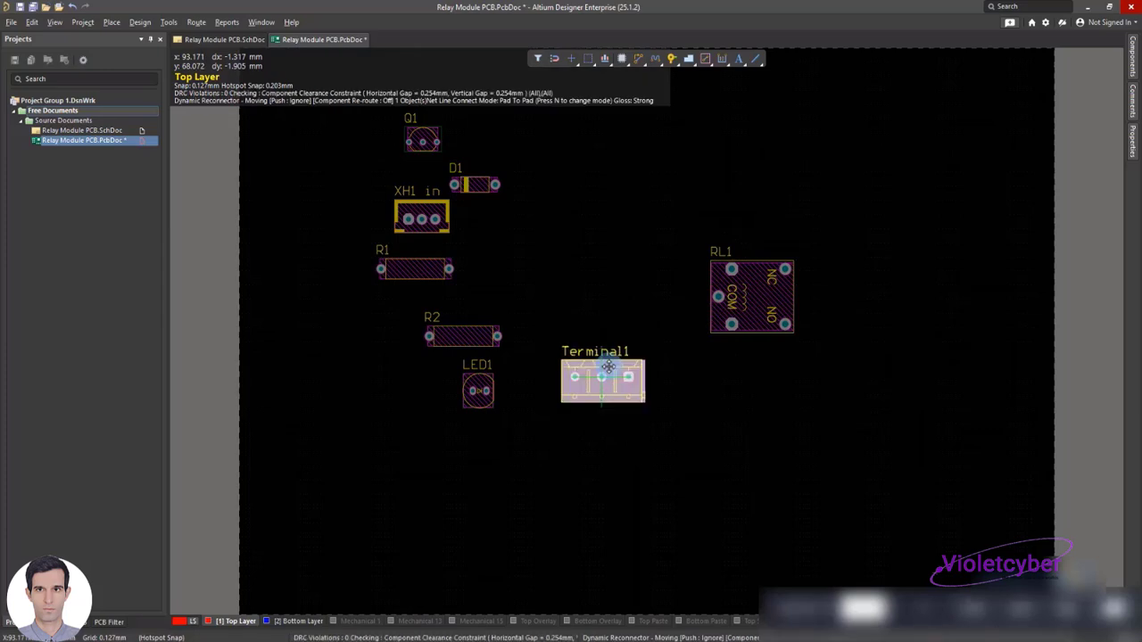
{"action": "key", "text": "space"}
{"action": "left_click", "coordinate": [607, 369]}
{"action": "left_click_drag", "start_coordinate": [635, 369], "coordinate": [826, 301]}
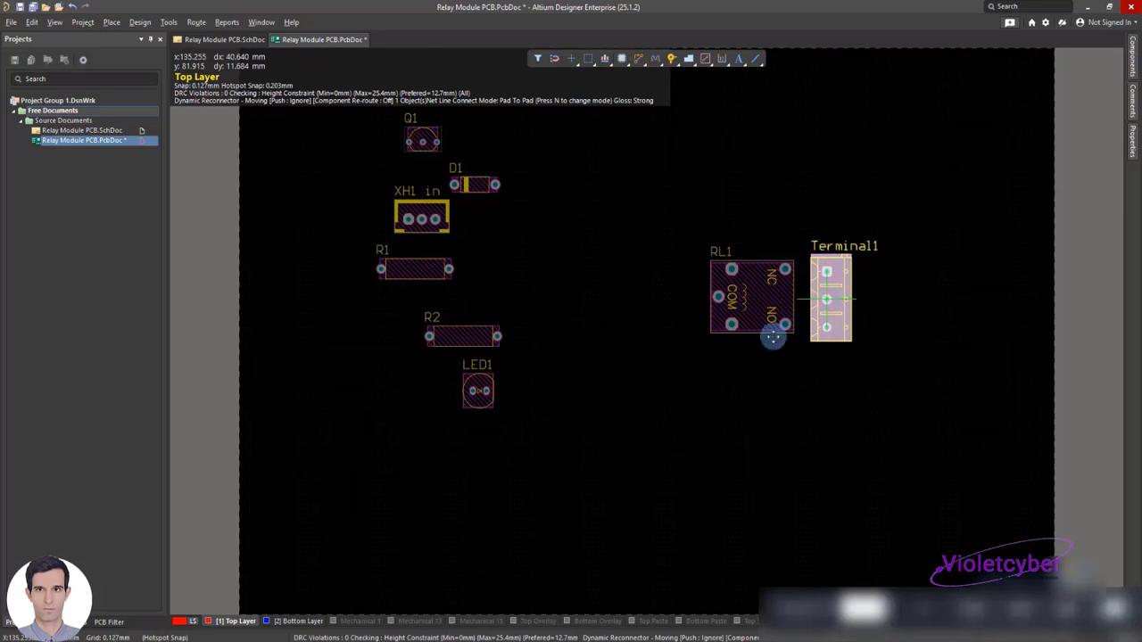
{"action": "left_click_drag", "start_coordinate": [772, 336], "coordinate": [773, 337]}
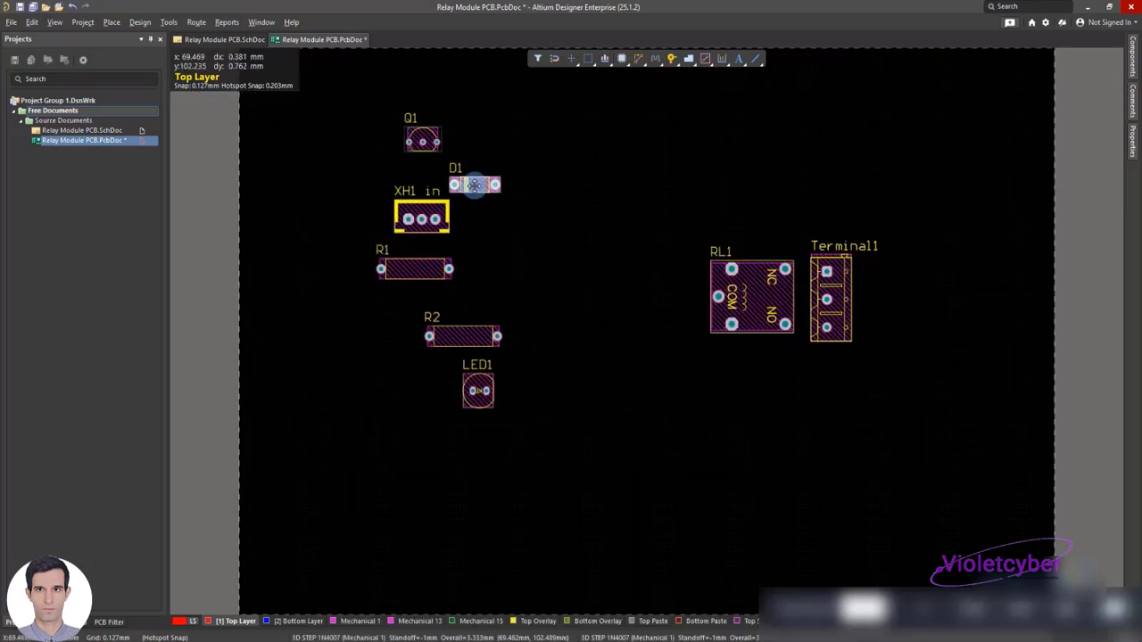
Place diode D1 upright just left of relay RL1 and move transistor Q1 to D1's left, rotated upright
{"action": "left_click_drag", "start_coordinate": [474, 184], "coordinate": [692, 277]}
{"action": "key", "text": "space"}
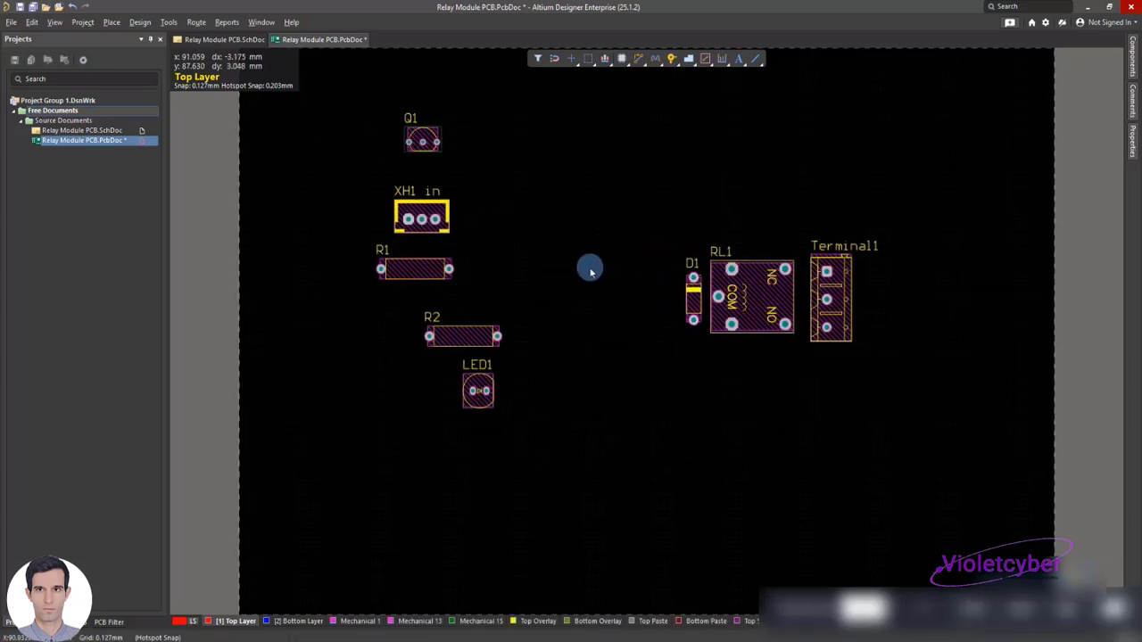
{"action": "left_click_drag", "start_coordinate": [423, 140], "coordinate": [614, 285]}
{"action": "key", "text": "space"}
{"action": "key", "text": "space"}
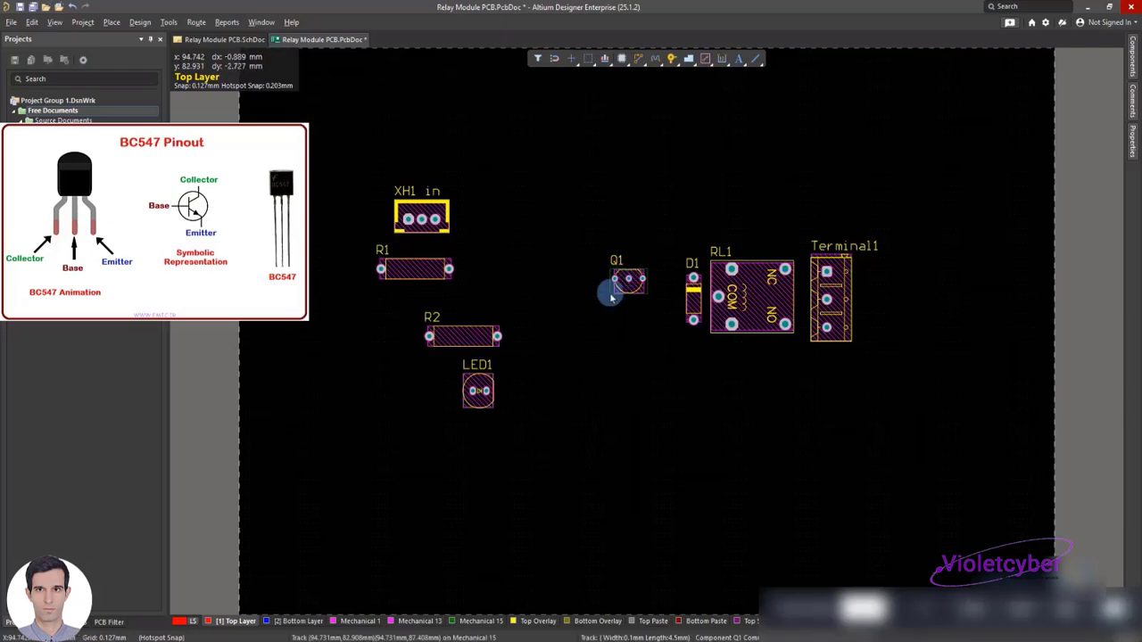
{"action": "left_click", "coordinate": [629, 283]}
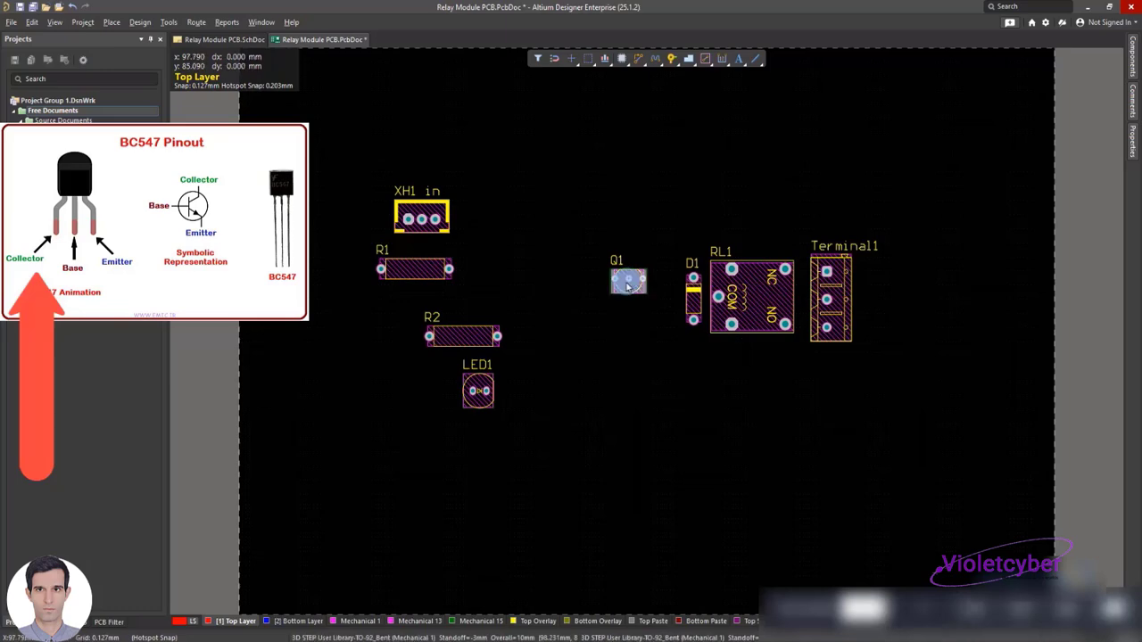
{"action": "left_click_drag", "start_coordinate": [627, 282], "coordinate": [629, 281]}
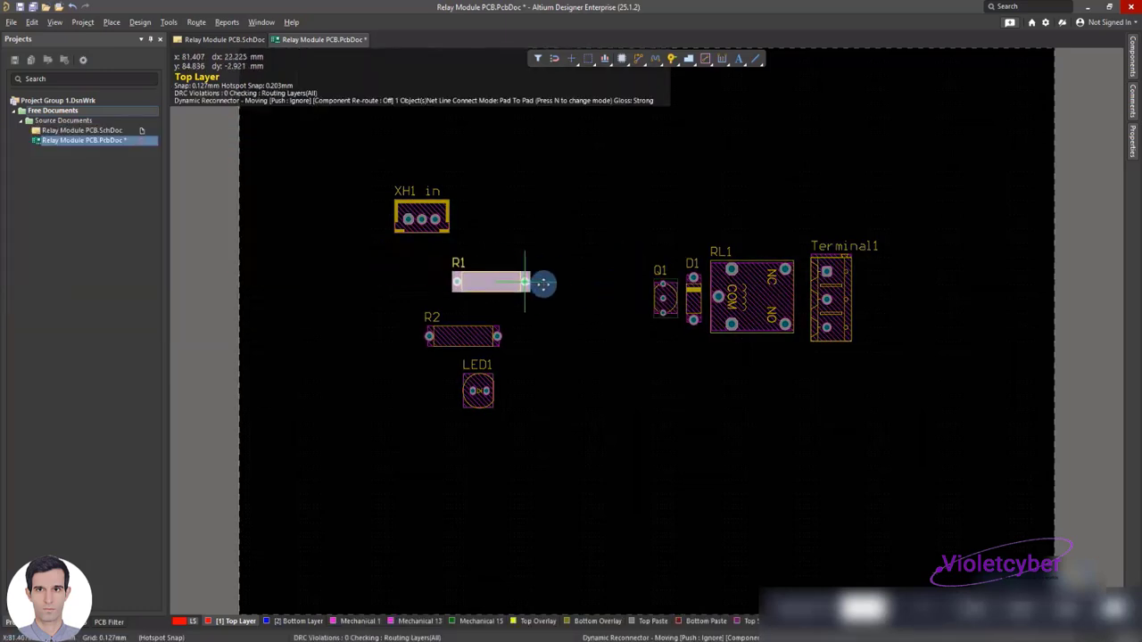
Place resistor R1 horizontally just below transistor Q1, adjusting both parts so they sit close together left of D1
{"action": "left_click_drag", "start_coordinate": [541, 288], "coordinate": [571, 298]}
{"action": "key", "text": "space"}
{"action": "left_click_drag", "start_coordinate": [597, 335], "coordinate": [629, 338]}
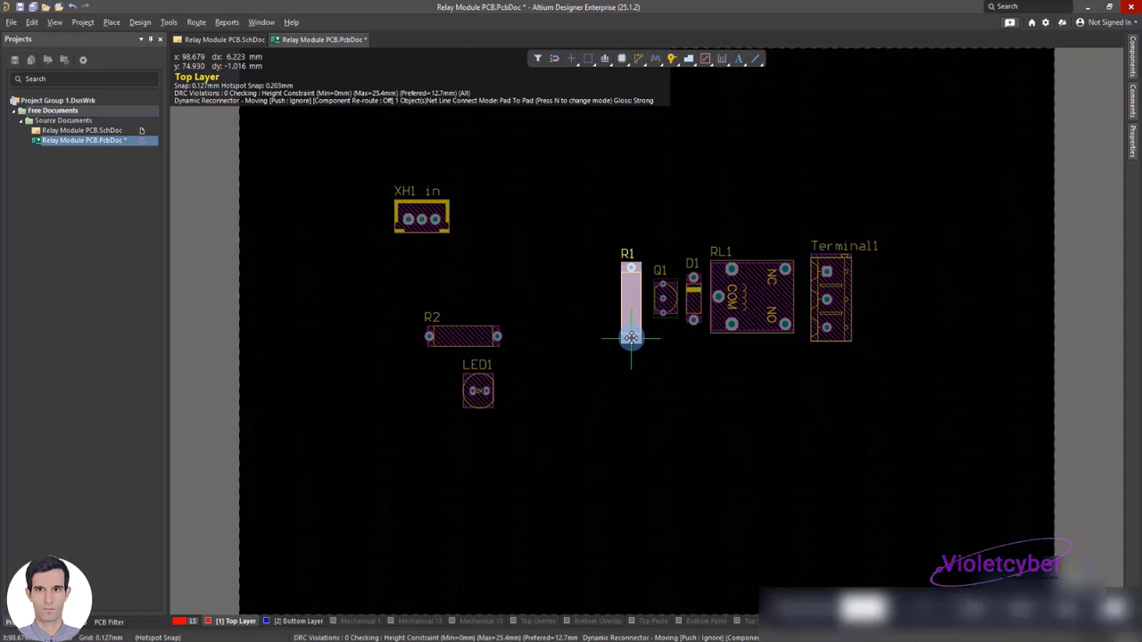
{"action": "left_click_drag", "start_coordinate": [631, 338], "coordinate": [676, 332]}
{"action": "key", "text": "space"}
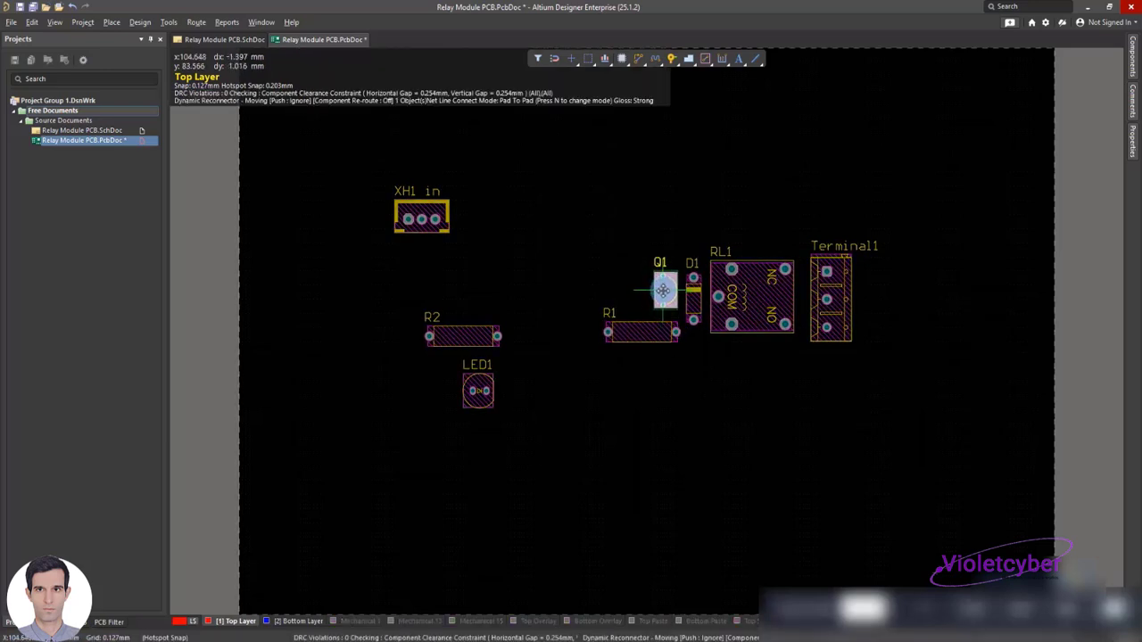
{"action": "left_click", "coordinate": [654, 330]}
{"action": "left_click_drag", "start_coordinate": [652, 330], "coordinate": [674, 325]}
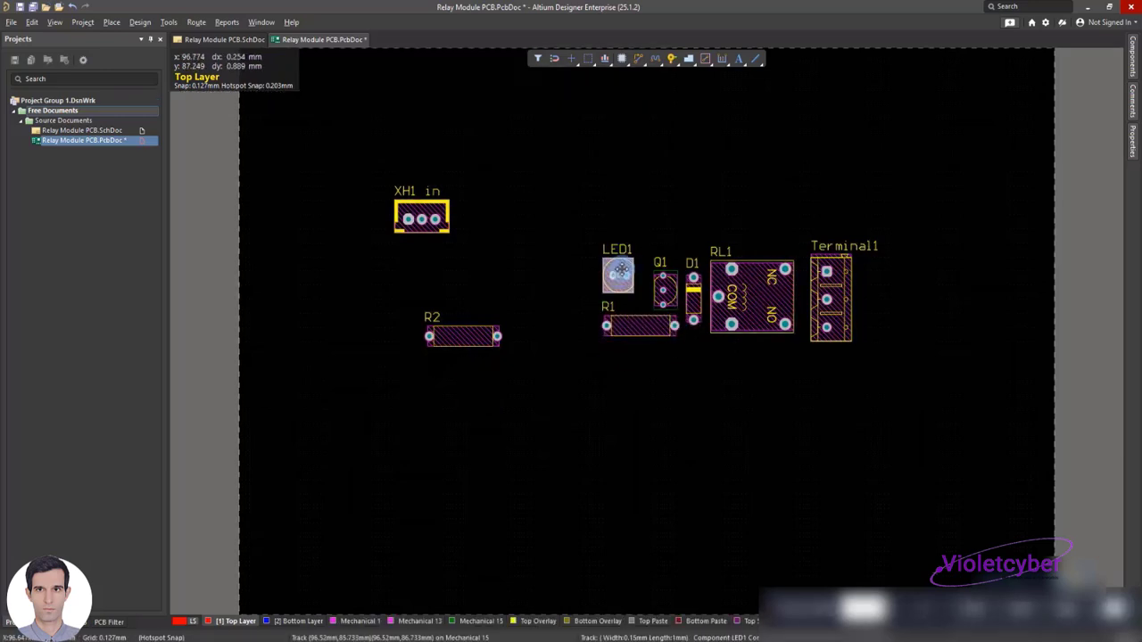
Position LED1 upright above and left of Q1, and place resistor R2 vertically to the left of LED1
{"action": "mouse_move", "coordinate": [623, 265]}
{"action": "left_mouse_down"}
{"action": "mouse_move", "coordinate": [616, 314]}
{"action": "mouse_move", "coordinate": [624, 258]}
{"action": "left_mouse_up"}
{"action": "left_click_drag", "start_coordinate": [498, 337], "coordinate": [670, 239]}
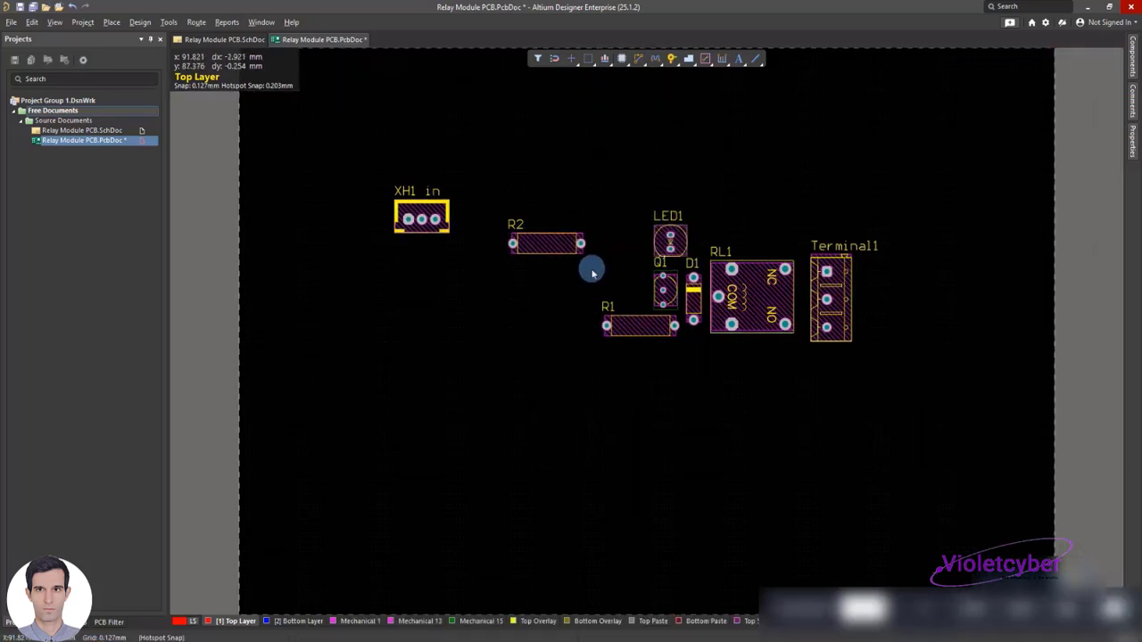
{"action": "key", "text": "space"}
{"action": "left_click_drag", "start_coordinate": [544, 249], "coordinate": [589, 297]}
{"action": "key", "text": "space"}
Rotate the XH1 in connector upright and place it to the left of resistor R2
{"action": "left_click_drag", "start_coordinate": [435, 219], "coordinate": [545, 275]}
{"action": "key", "text": "space"}
{"action": "key", "text": "space"}
Examine the component placement in 3D layout mode and return to 2D layout mode
{"action": "left_click", "coordinate": [33, 22]}
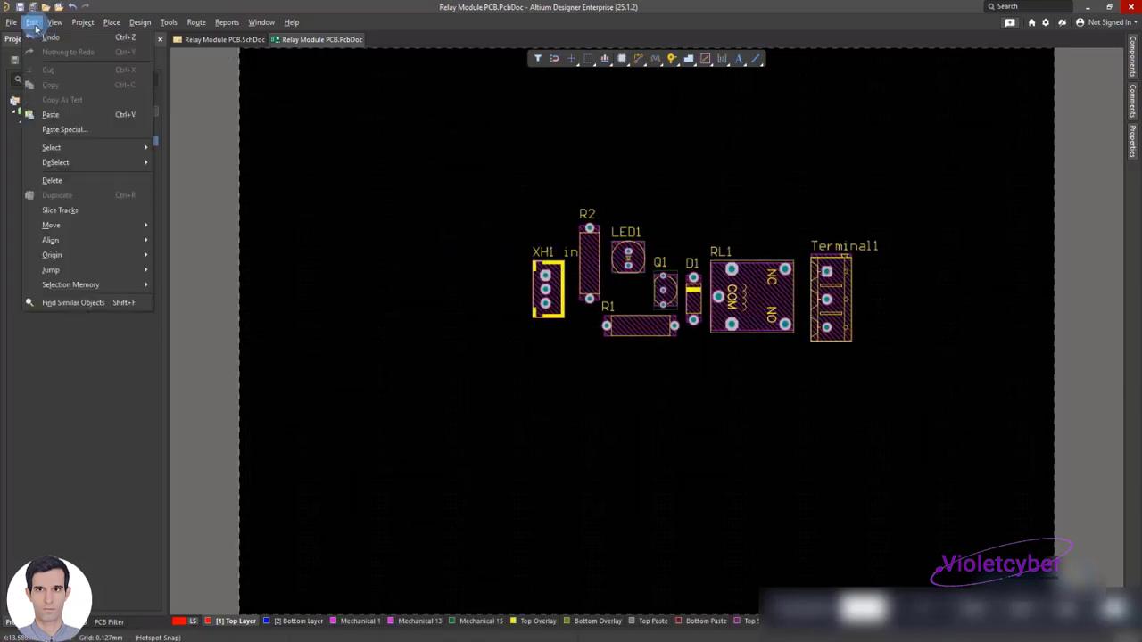
{"action": "left_click", "coordinate": [33, 22]}
{"action": "left_click", "coordinate": [54, 22]}
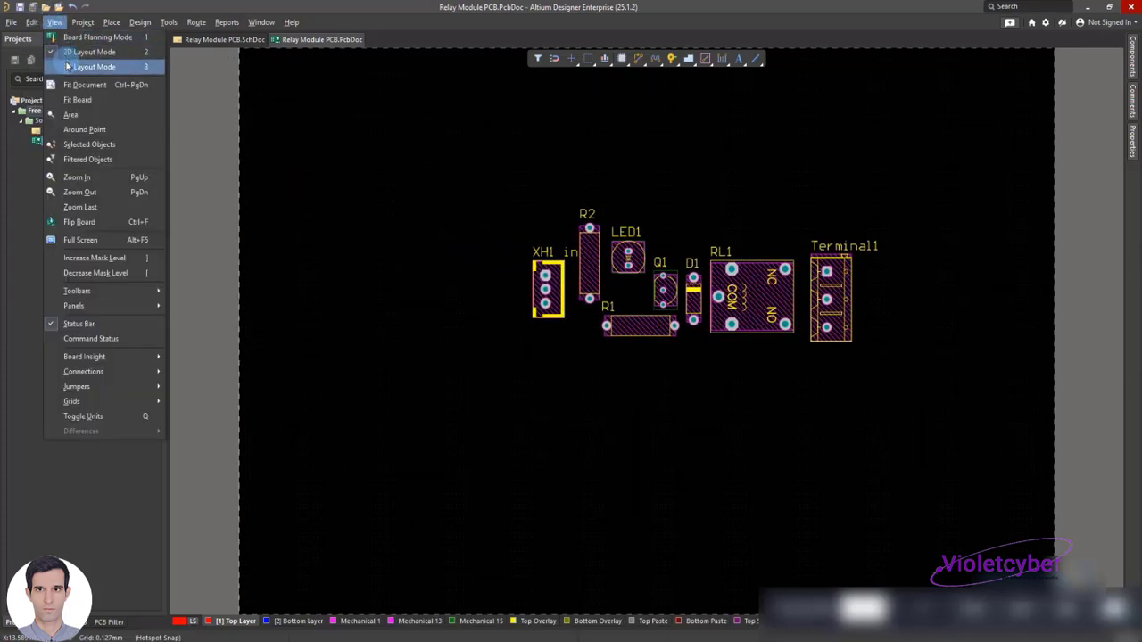
{"action": "left_click", "coordinate": [81, 66]}
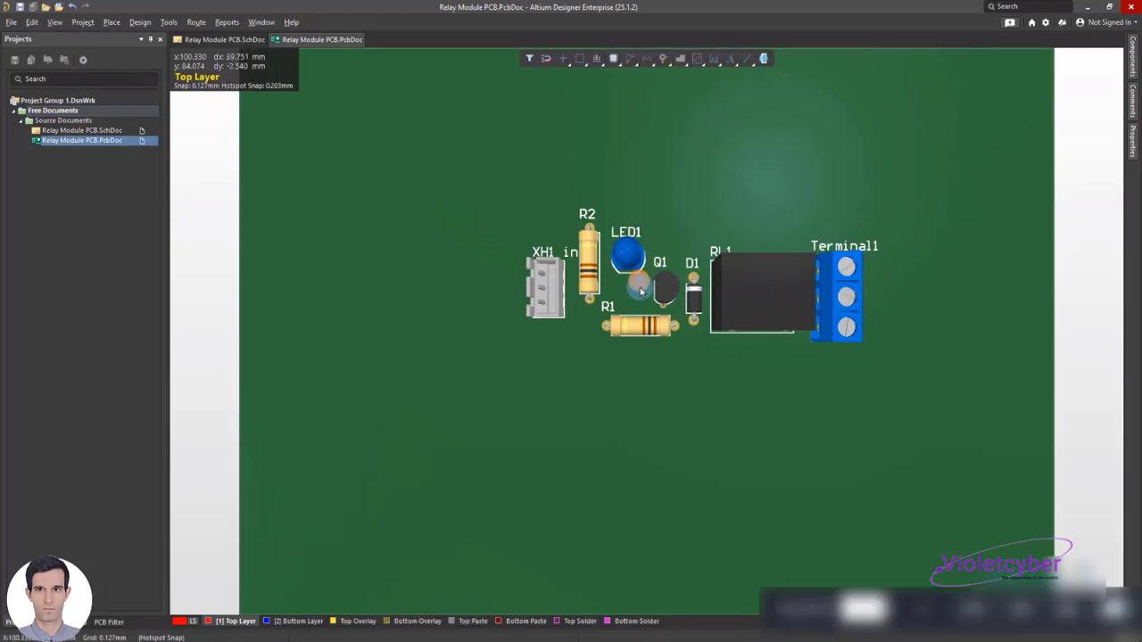
{"action": "left_click", "coordinate": [54, 22]}
{"action": "left_click", "coordinate": [71, 52]}
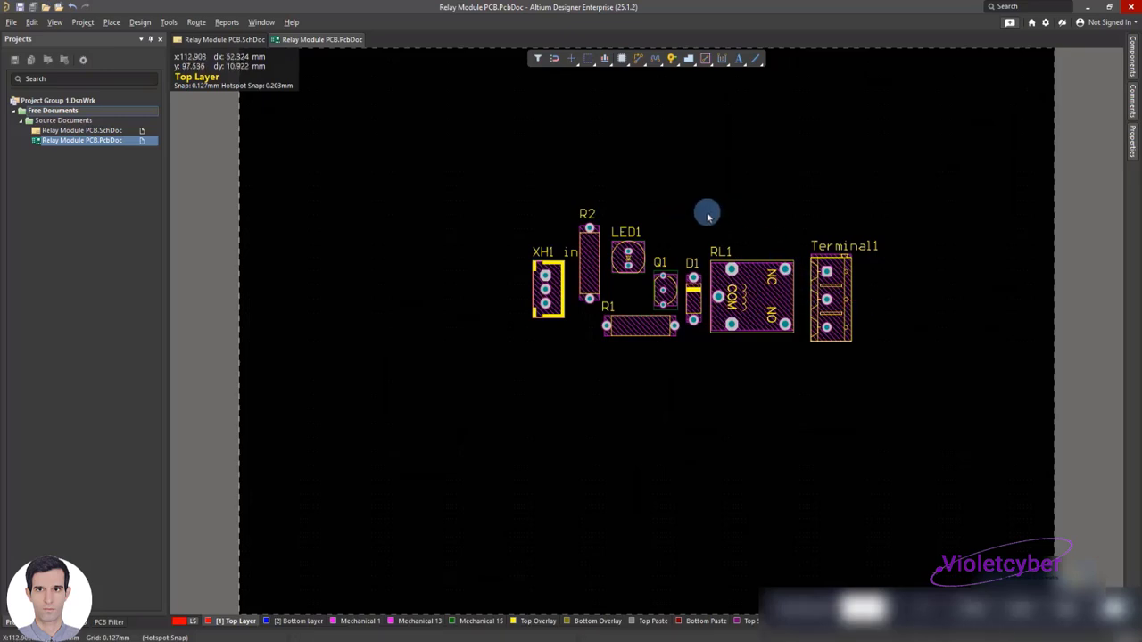
Inspect the component properties of LED1 and relay RL1
{"action": "double_click", "coordinate": [627, 251]}
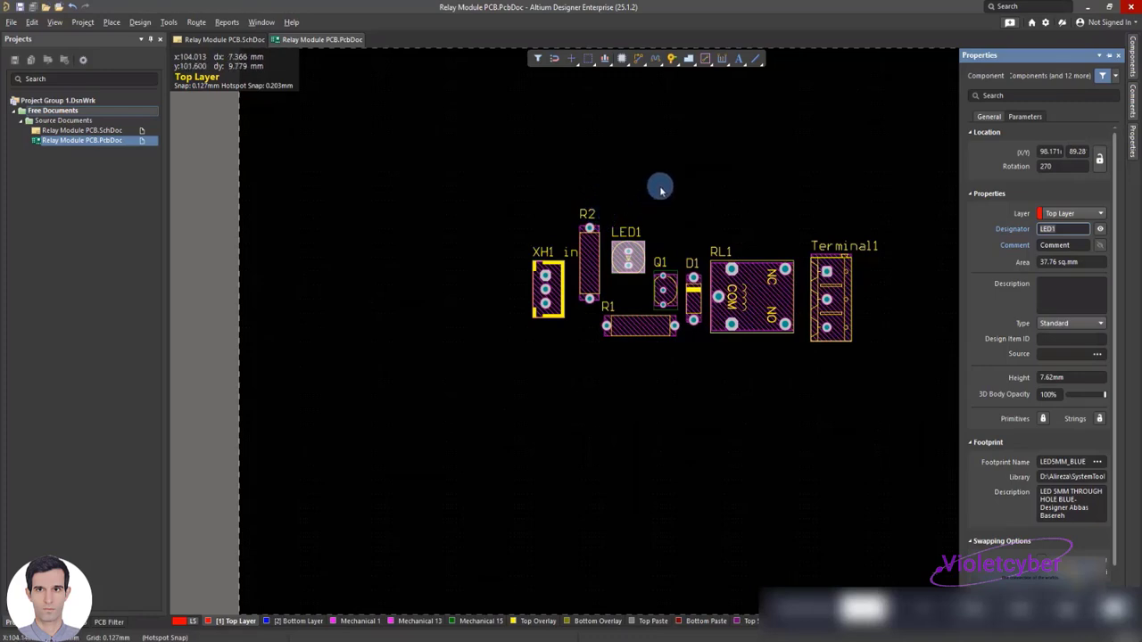
{"action": "left_click", "coordinate": [750, 280]}
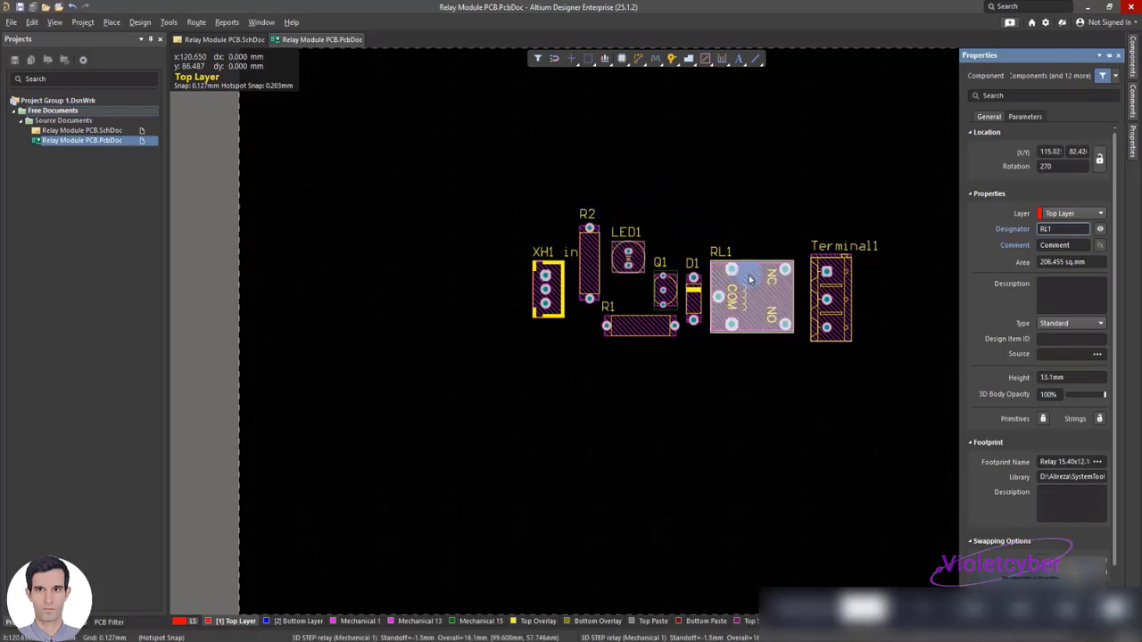
{"action": "left_click", "coordinate": [659, 273]}
{"action": "left_click", "coordinate": [629, 260]}
{"action": "left_click", "coordinate": [589, 264]}
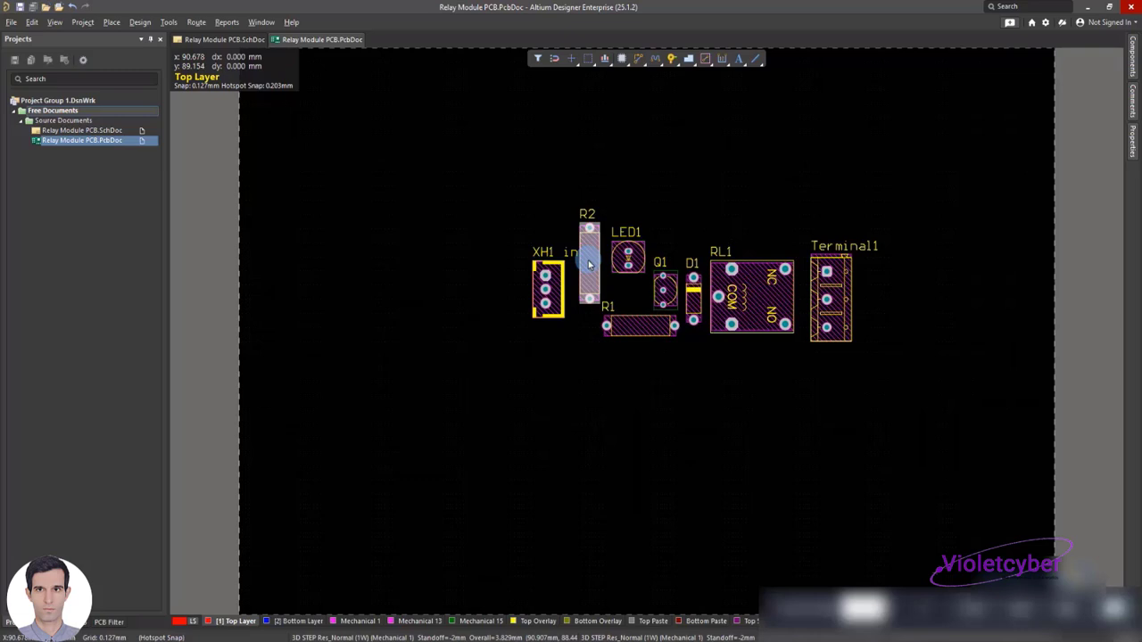
{"action": "left_click", "coordinate": [547, 288]}
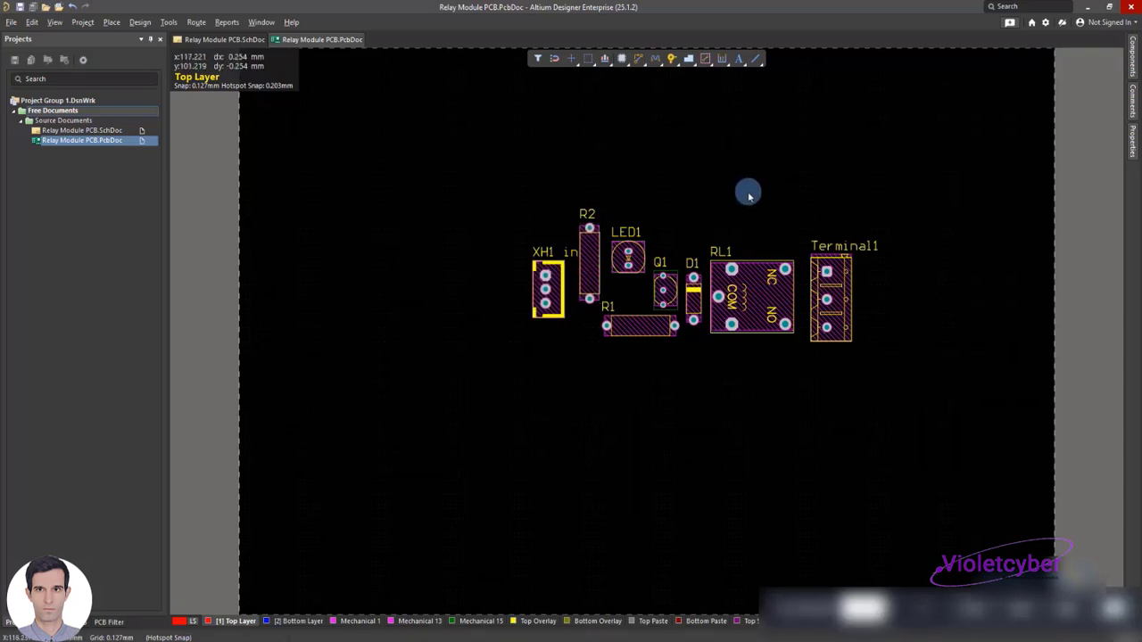
Inspect the component properties of Terminal1 and its available layer options
{"action": "double_click", "coordinate": [830, 267]}
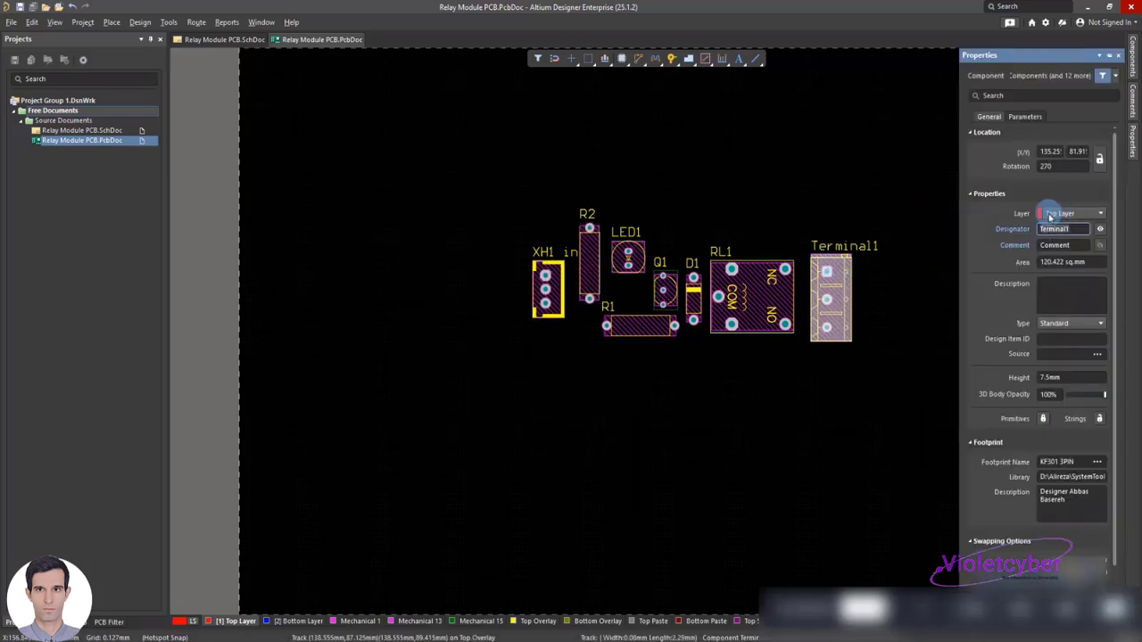
{"action": "left_click", "coordinate": [1049, 214]}
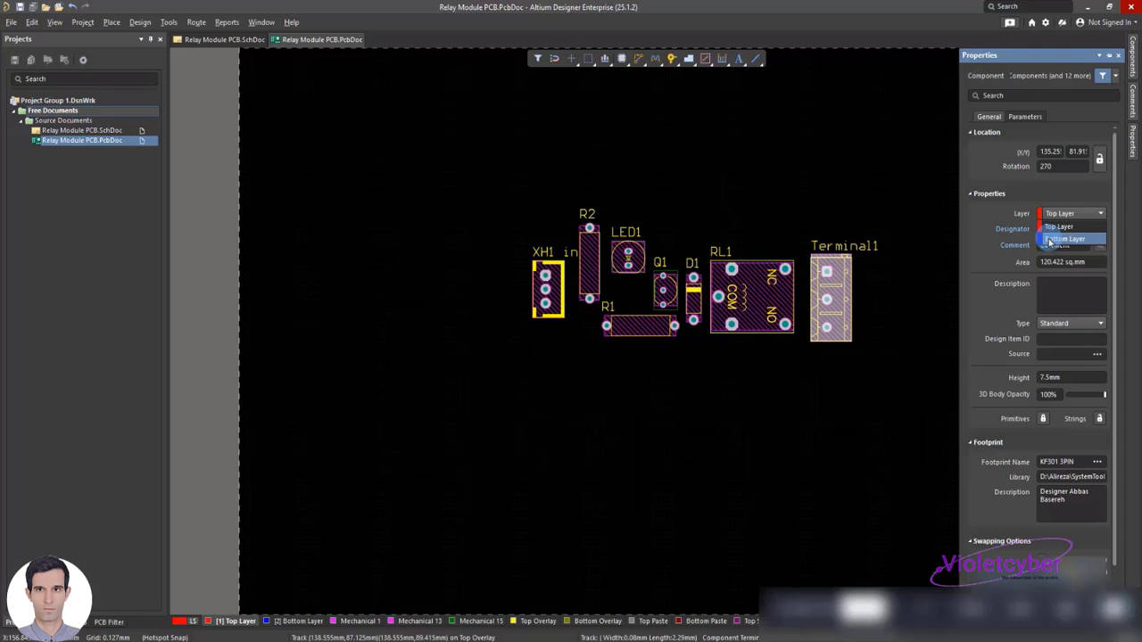
{"action": "left_click", "coordinate": [800, 191]}
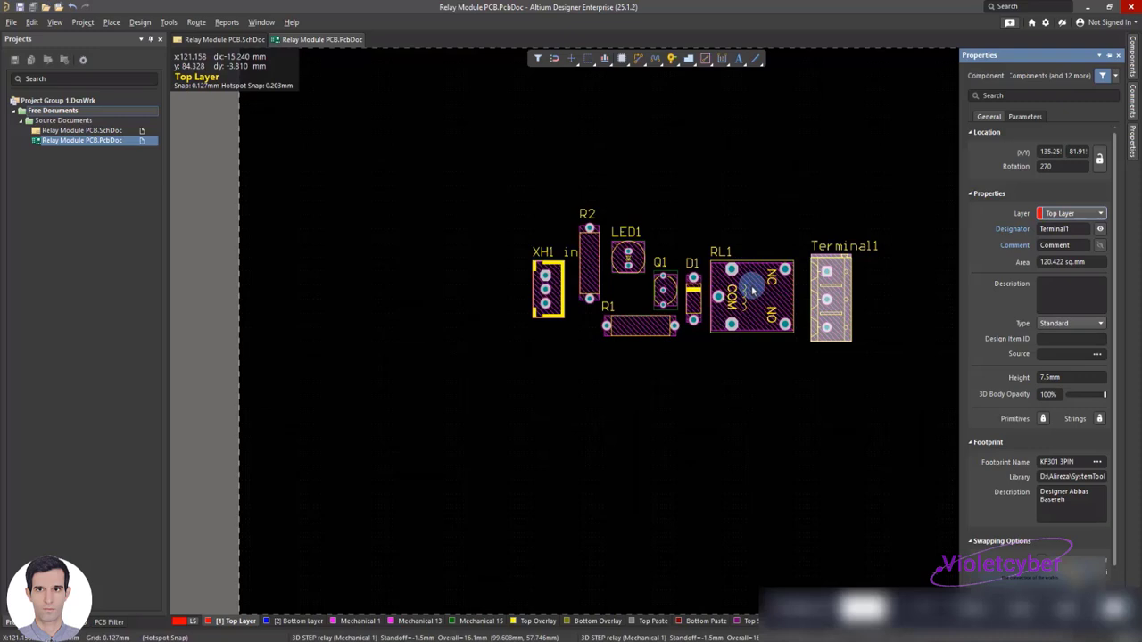
{"action": "left_click", "coordinate": [687, 183]}
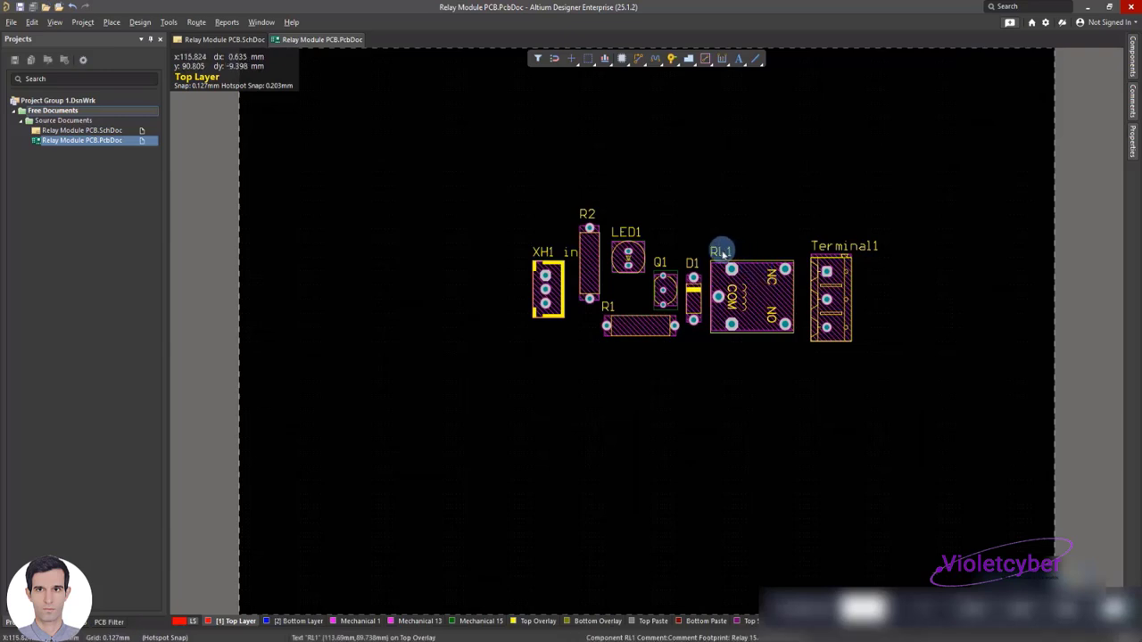
{"action": "left_click", "coordinate": [588, 247]}
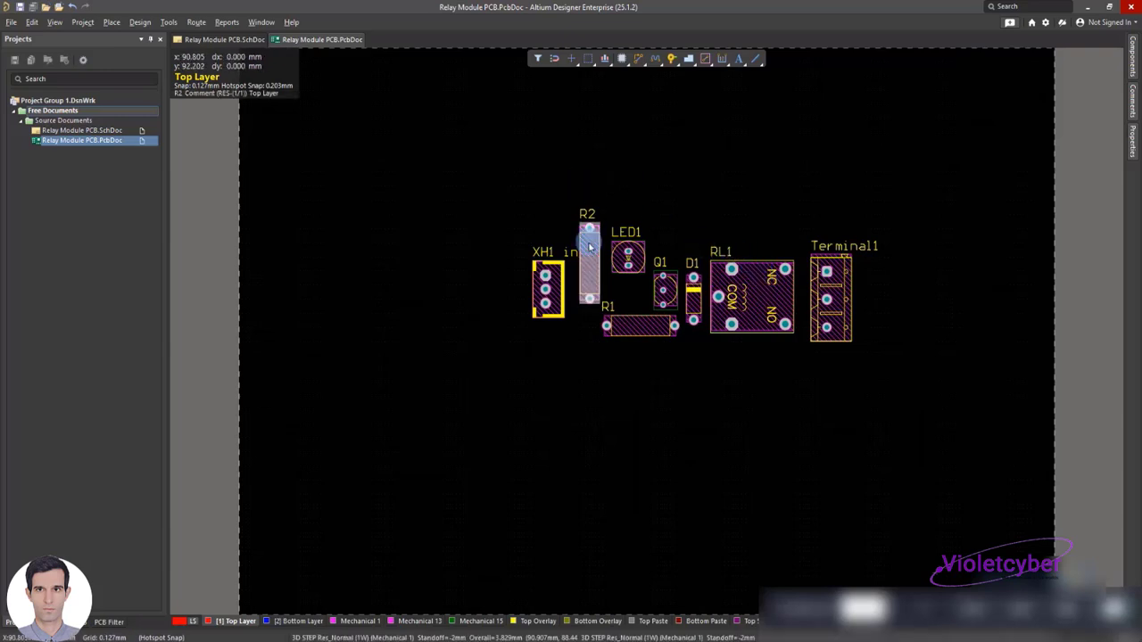
{"action": "left_click", "coordinate": [757, 225]}
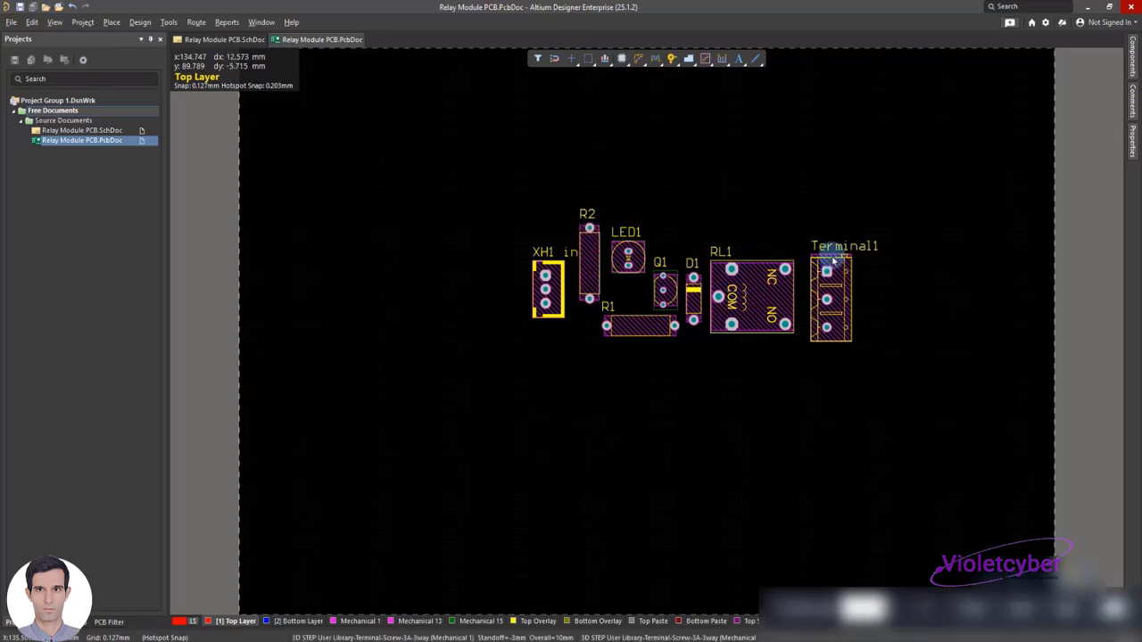
Place a straight track about 16.7 mm long on the Top Layer from RL1 pad 1 toward Terminal1 pad 2
{"action": "right_click", "coordinate": [700, 101]}
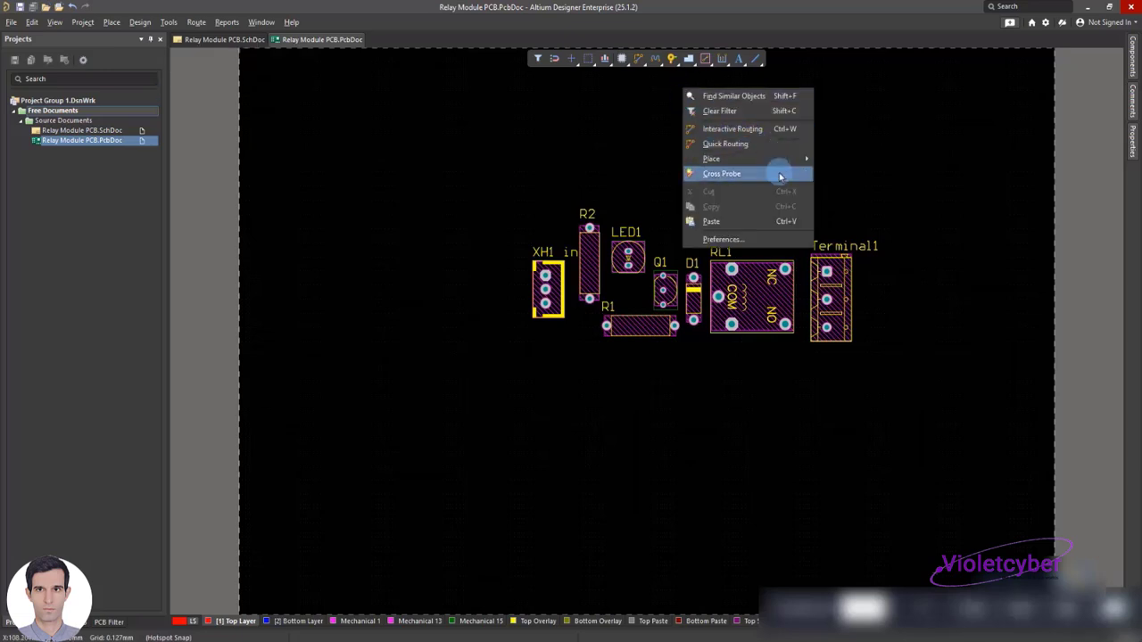
{"action": "mouse_move", "coordinate": [788, 169]}
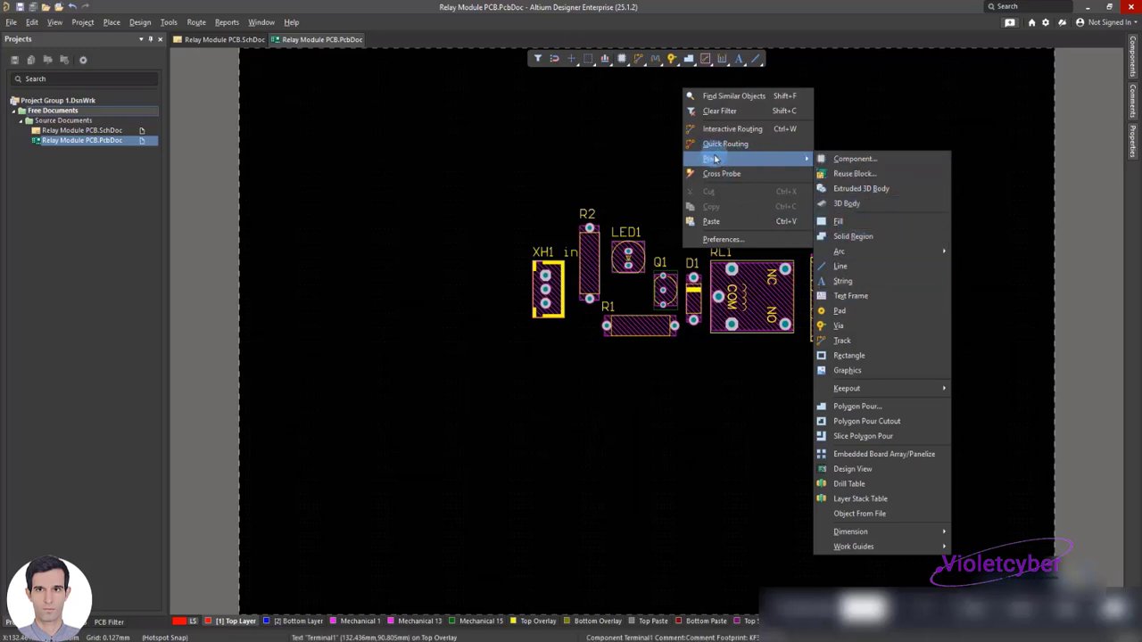
{"action": "left_click", "coordinate": [849, 347]}
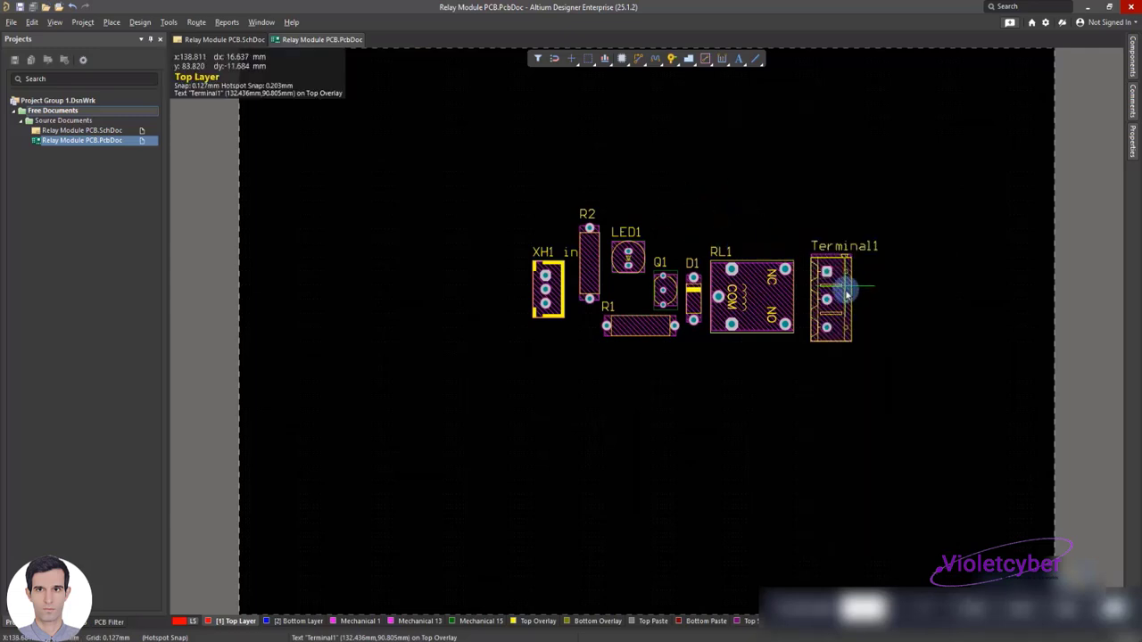
{"action": "scroll", "coordinate": [847, 294], "scroll_direction": "up", "scroll_amount": 5, "text": "ctrl"}
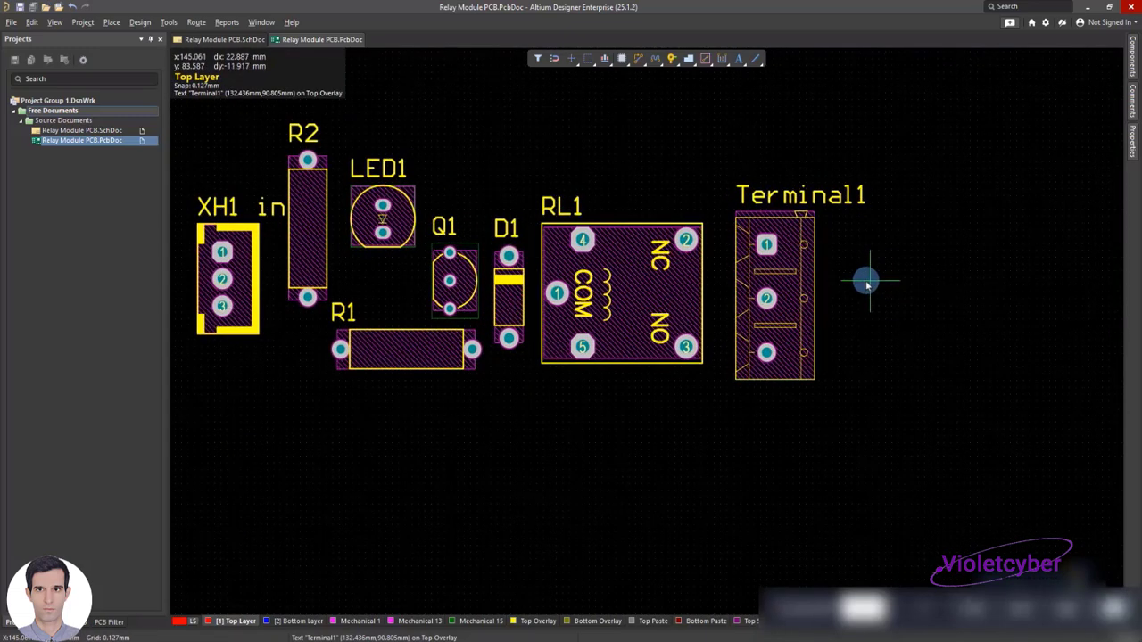
{"action": "left_click", "coordinate": [556, 294]}
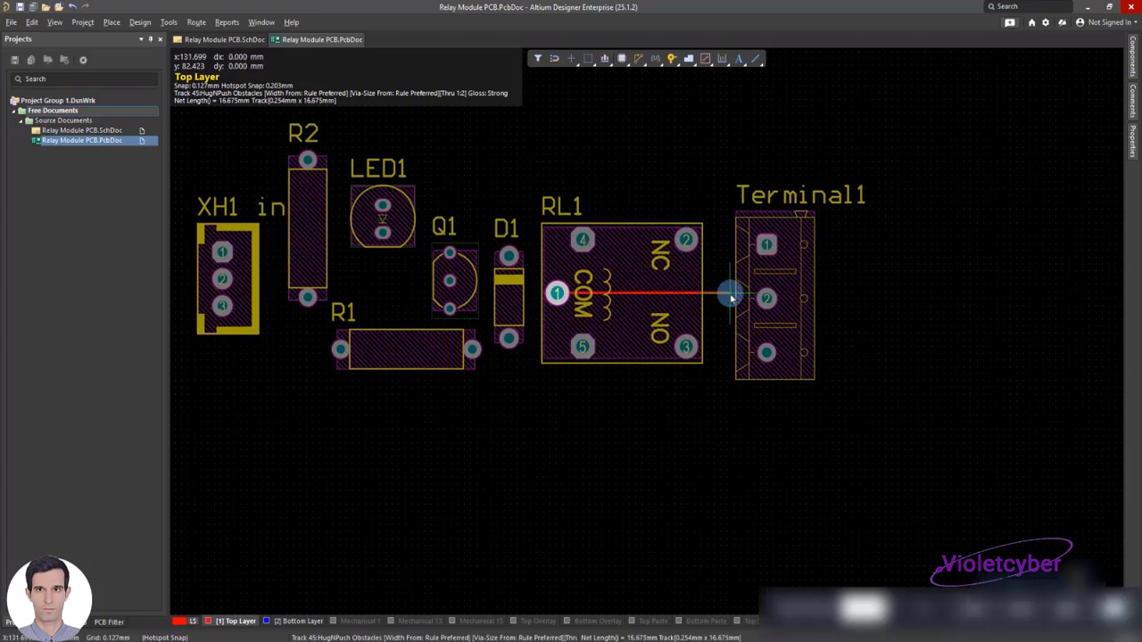
{"action": "left_click", "coordinate": [730, 295]}
{"action": "right_click", "coordinate": [730, 295]}
{"action": "right_click", "coordinate": [747, 339]}
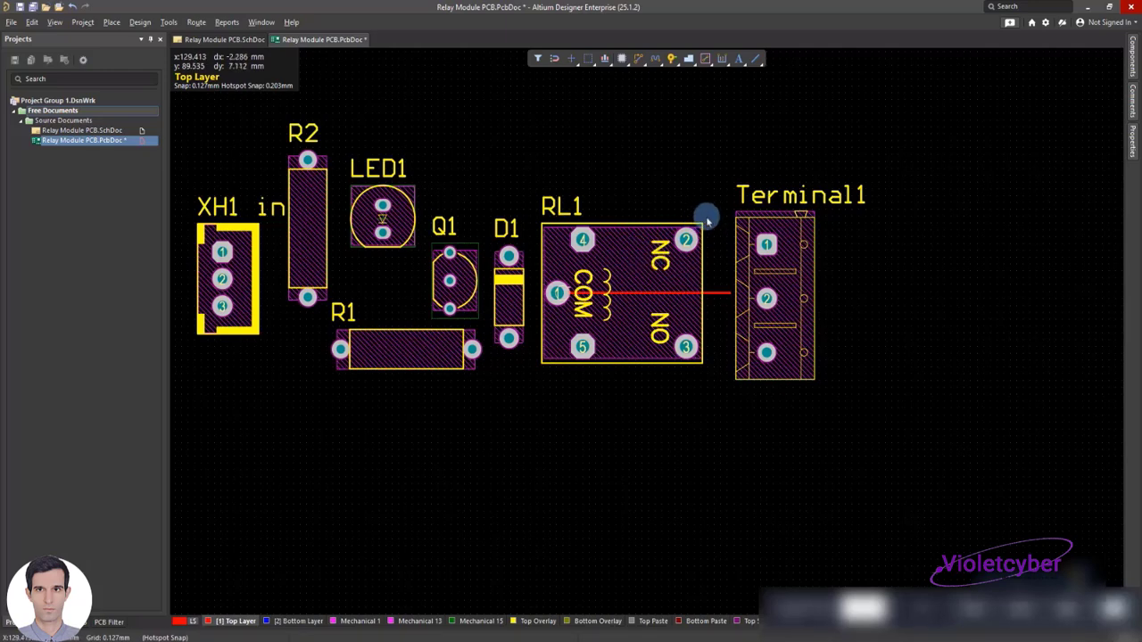
Move the track from RL1 pad 1 to the Bottom Layer and set its width to 2.5 mm
{"action": "double_click", "coordinate": [717, 296]}
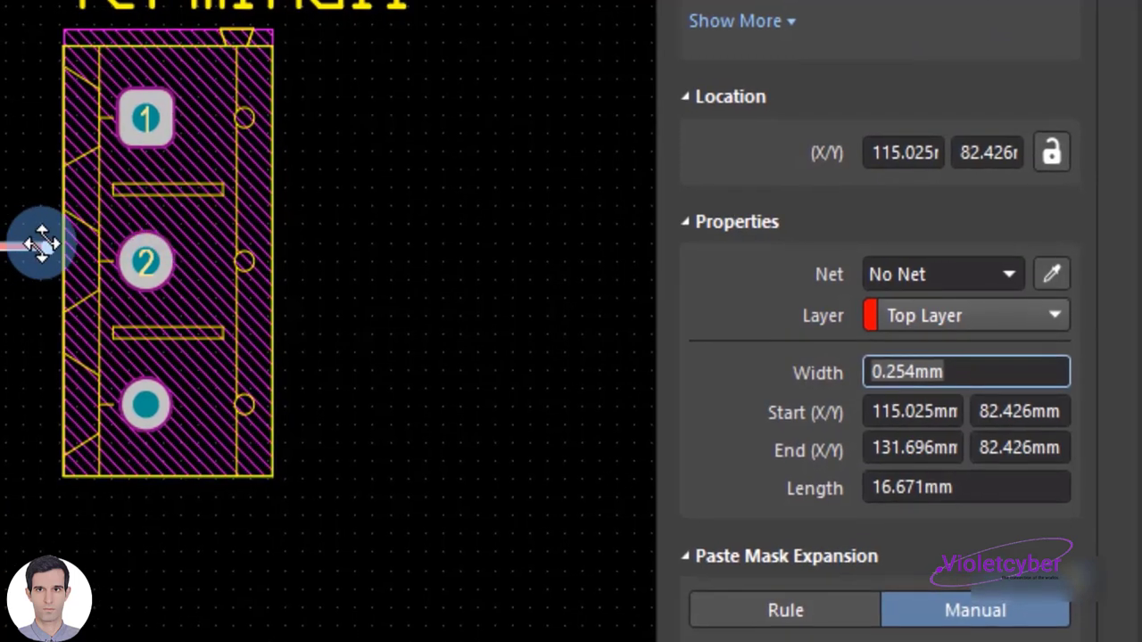
{"action": "left_click", "coordinate": [938, 316]}
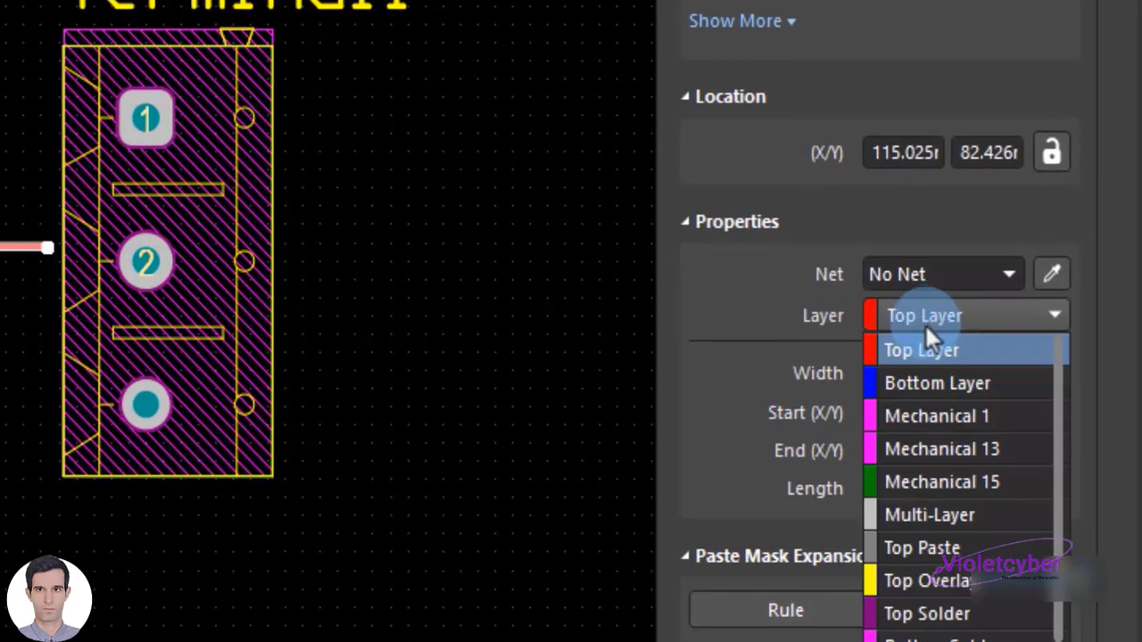
{"action": "left_click", "coordinate": [937, 390]}
{"action": "left_click", "coordinate": [906, 372]}
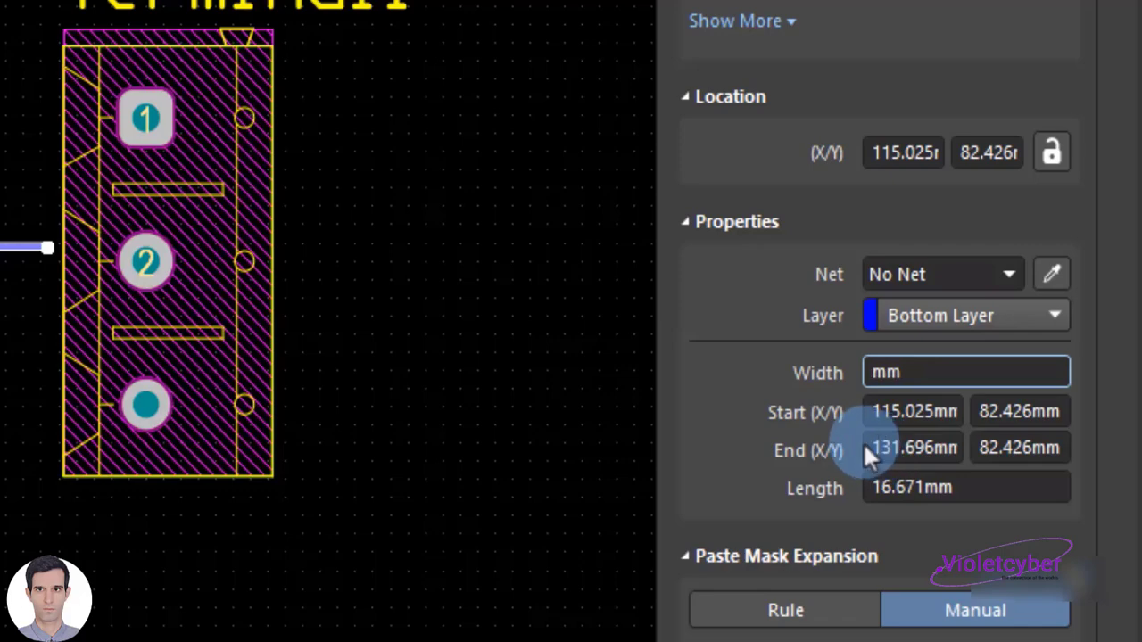
{"action": "type", "text": "2."}
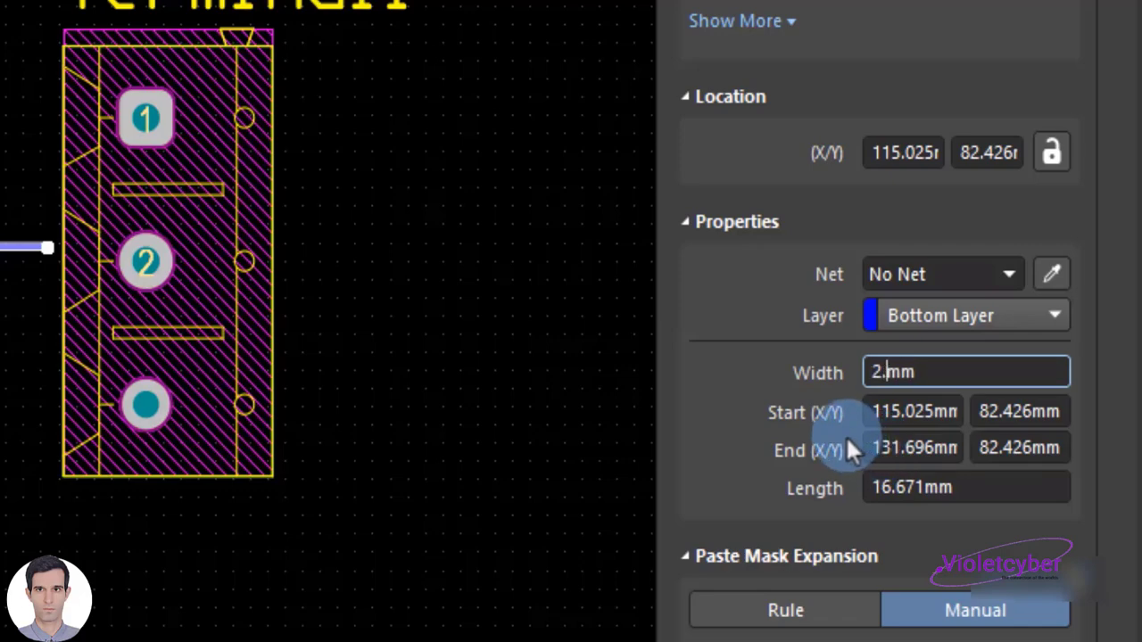
{"action": "type", "text": "5"}
{"action": "key", "text": "Return"}
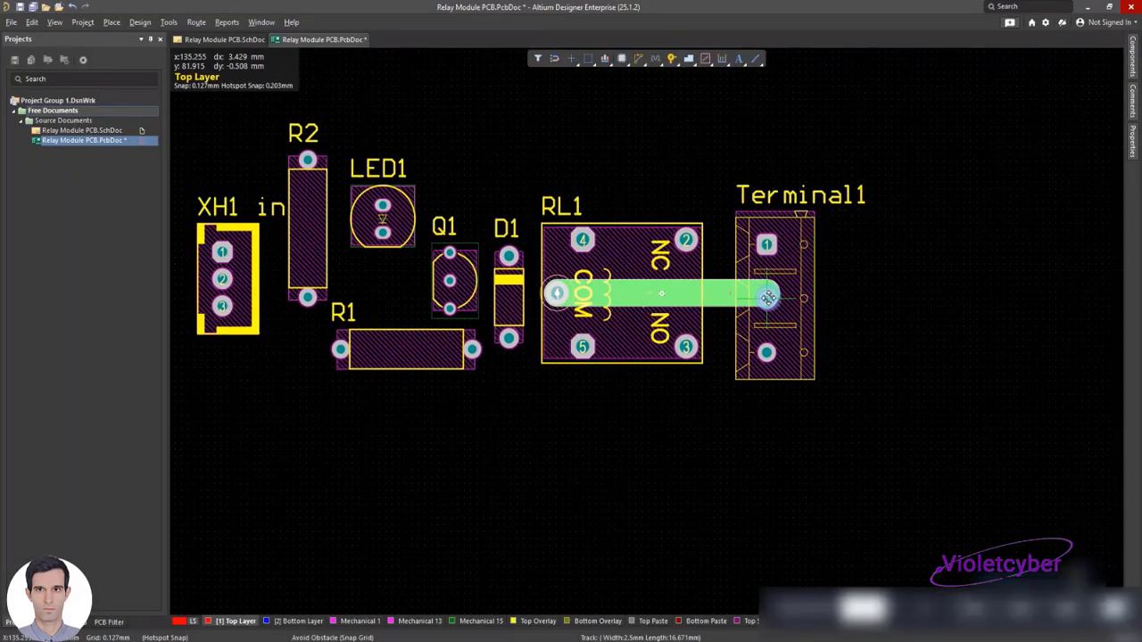
Extend the wide Bottom Layer track from RL1 pad 1 so that it ends on the centre of Terminal1 pad 2
{"action": "left_click", "coordinate": [768, 297]}
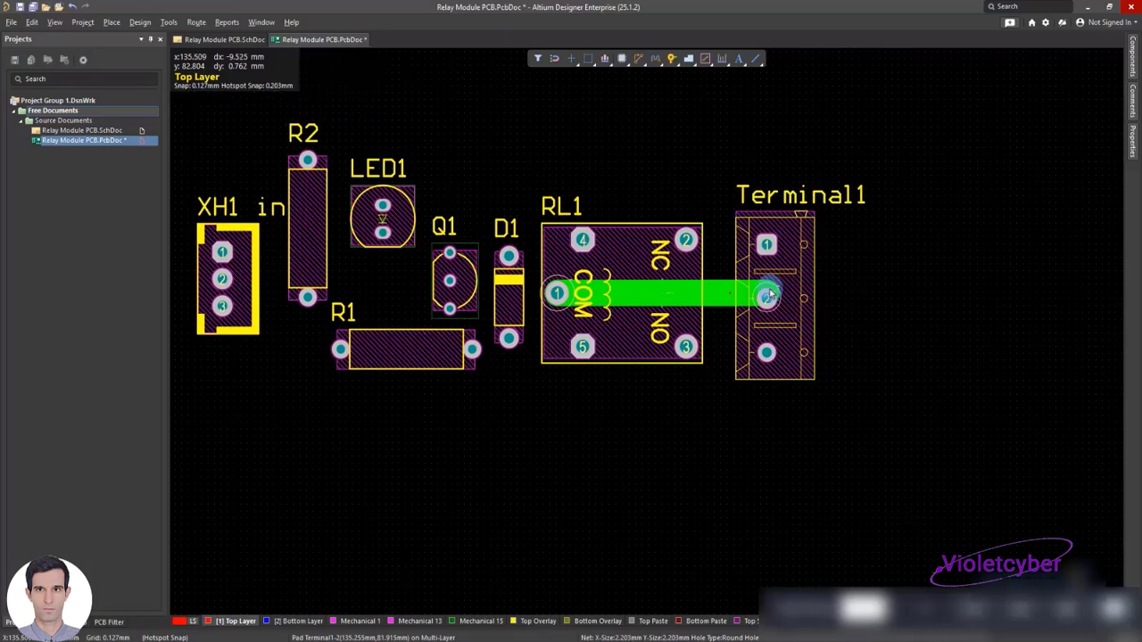
{"action": "scroll", "coordinate": [769, 298], "scroll_direction": "up", "scroll_amount": 5, "text": "ctrl"}
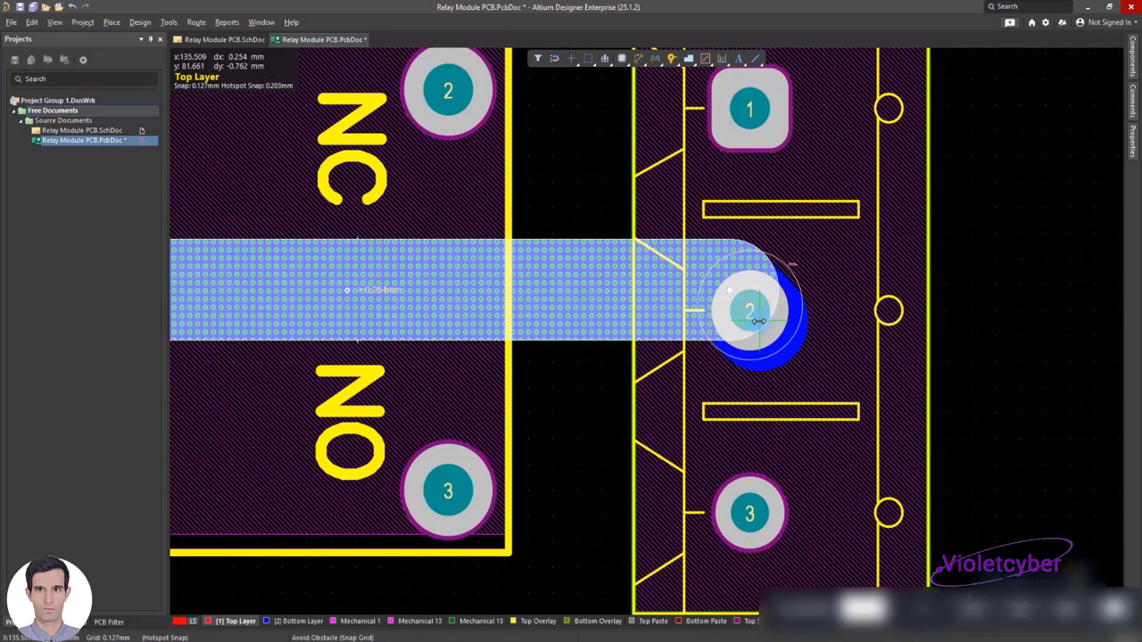
{"action": "mouse_move", "coordinate": [749, 310]}
{"action": "left_mouse_down"}
{"action": "mouse_move", "coordinate": [833, 363]}
{"action": "mouse_move", "coordinate": [752, 311]}
{"action": "left_mouse_up"}
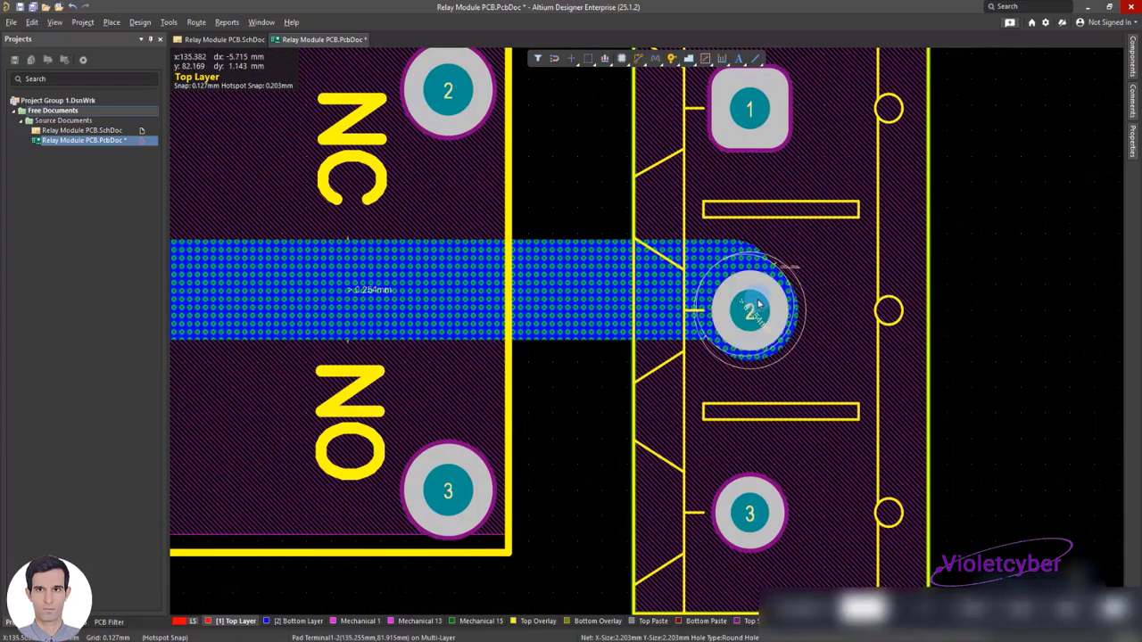
{"action": "scroll", "coordinate": [758, 305], "scroll_direction": "down", "scroll_amount": 3, "text": "ctrl"}
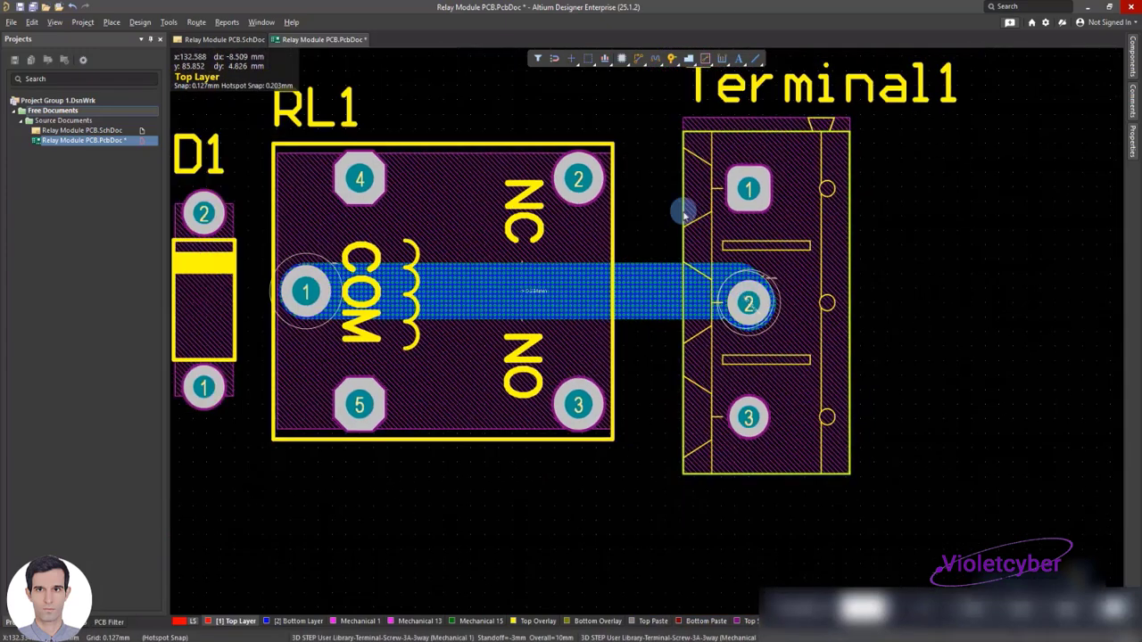
Place a track from RL1 pad 2 to just short of Terminal1 pad 1, about 6.4 mm long
{"action": "right_click", "coordinate": [478, 80]}
{"action": "mouse_move", "coordinate": [571, 150]}
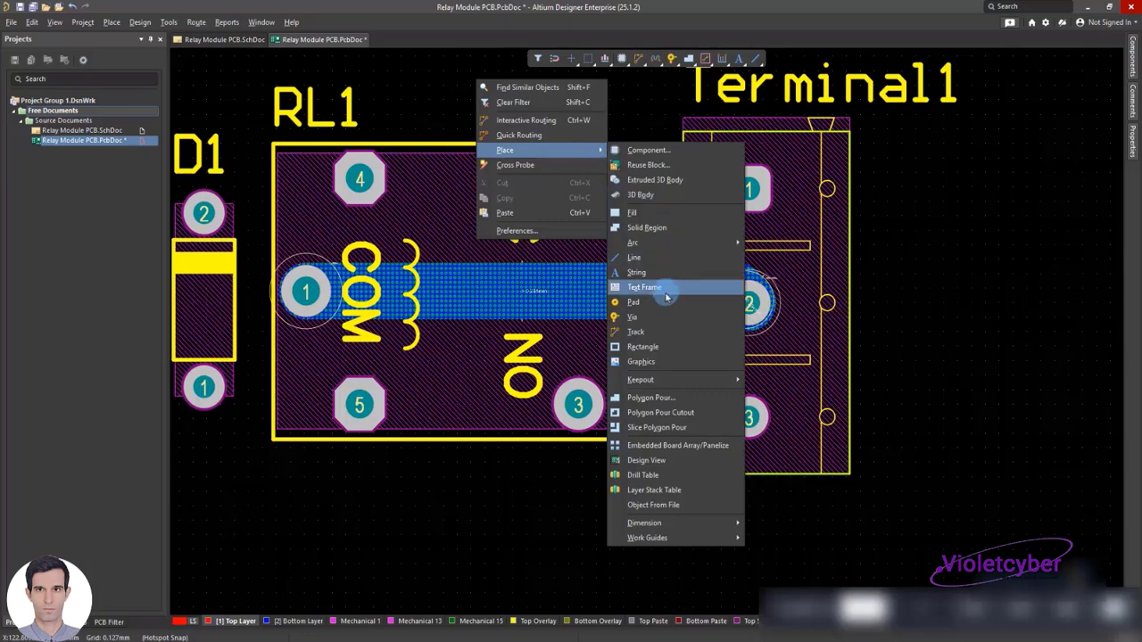
{"action": "left_click", "coordinate": [647, 333]}
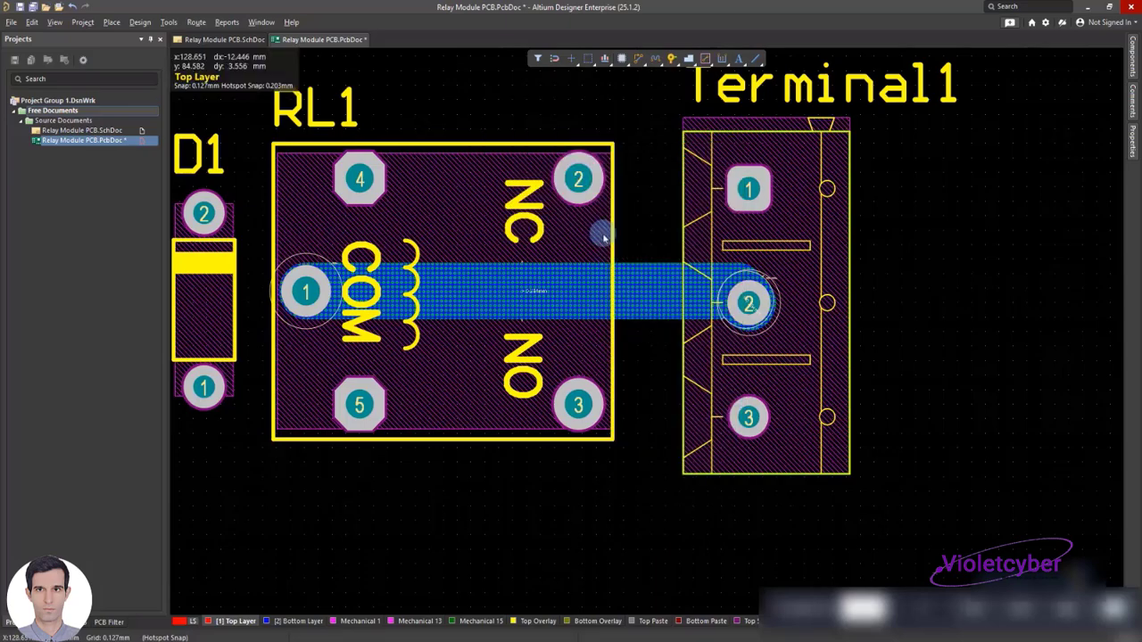
{"action": "left_click", "coordinate": [580, 182]}
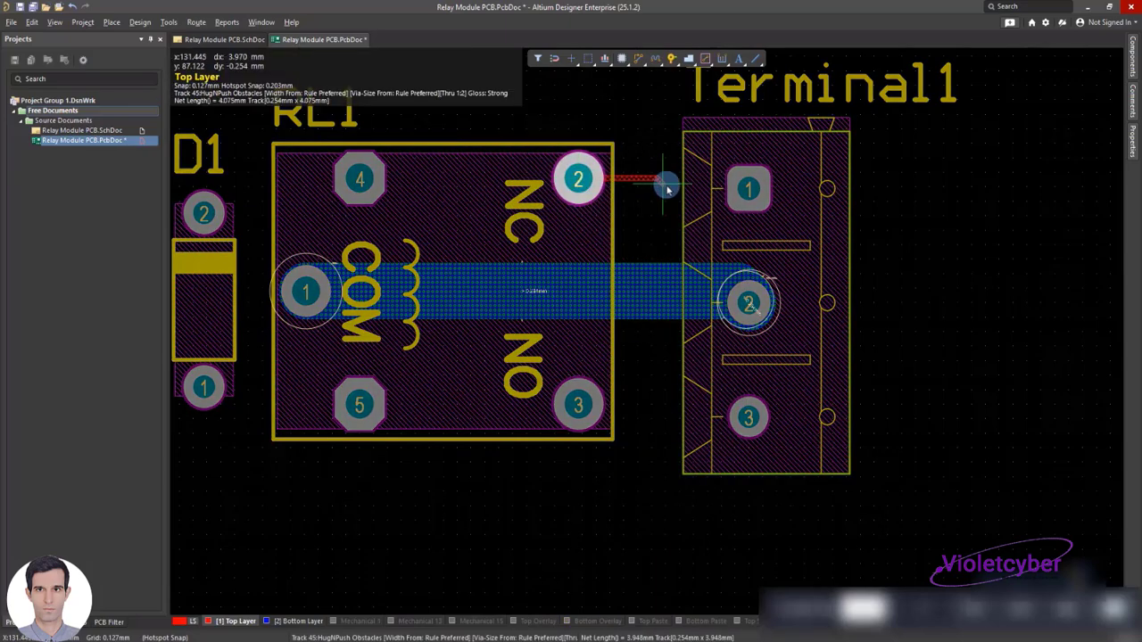
{"action": "left_click", "coordinate": [717, 189]}
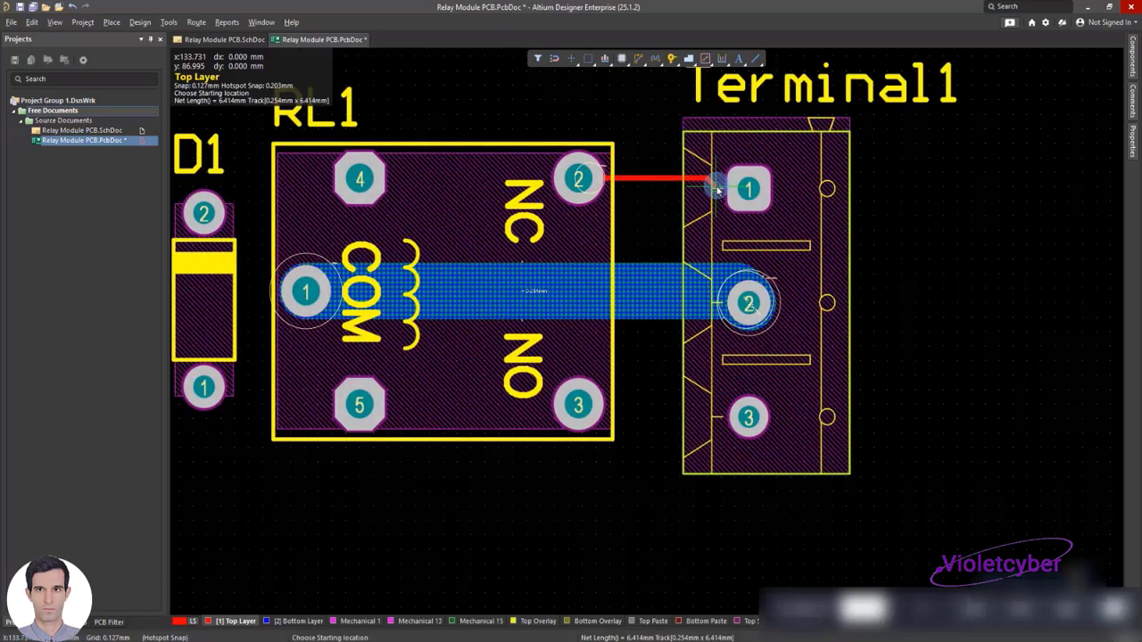
Move the straight track segment from RL1 pad 2 to the Bottom Layer and set its width to 2.5 mm
{"action": "double_click", "coordinate": [658, 181]}
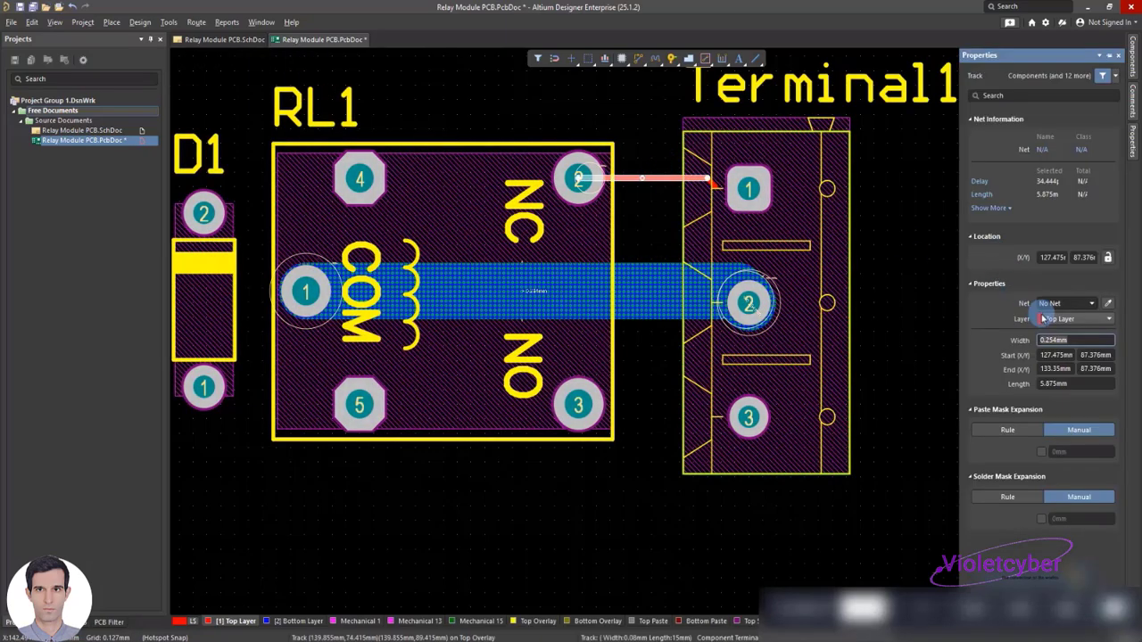
{"action": "left_click", "coordinate": [1042, 319]}
{"action": "left_click", "coordinate": [1065, 329]}
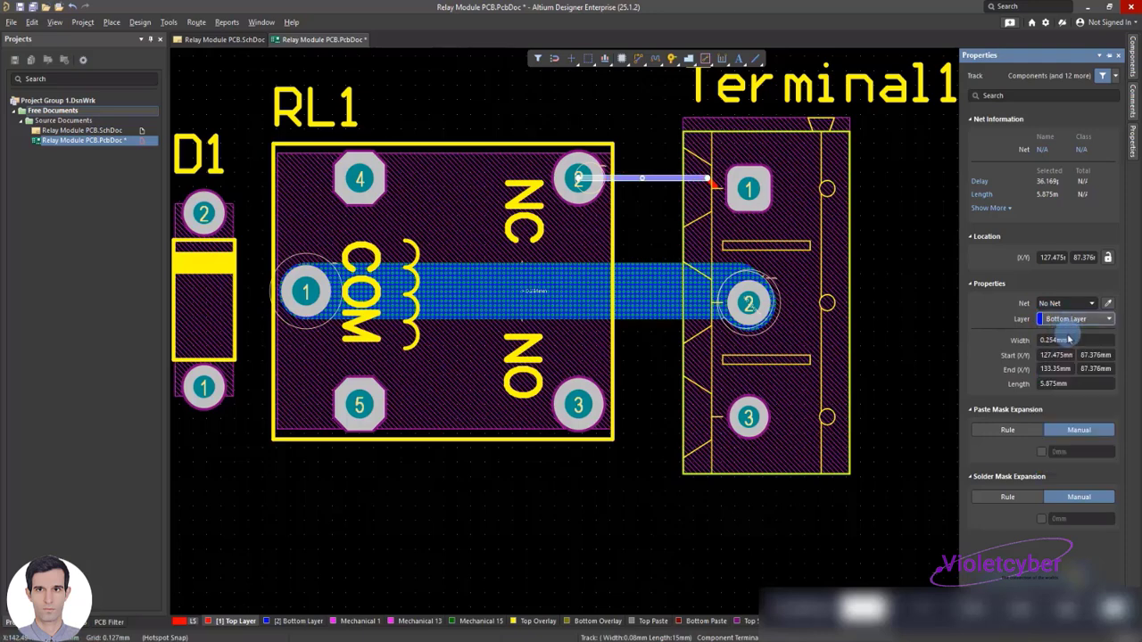
{"action": "left_click", "coordinate": [1055, 342]}
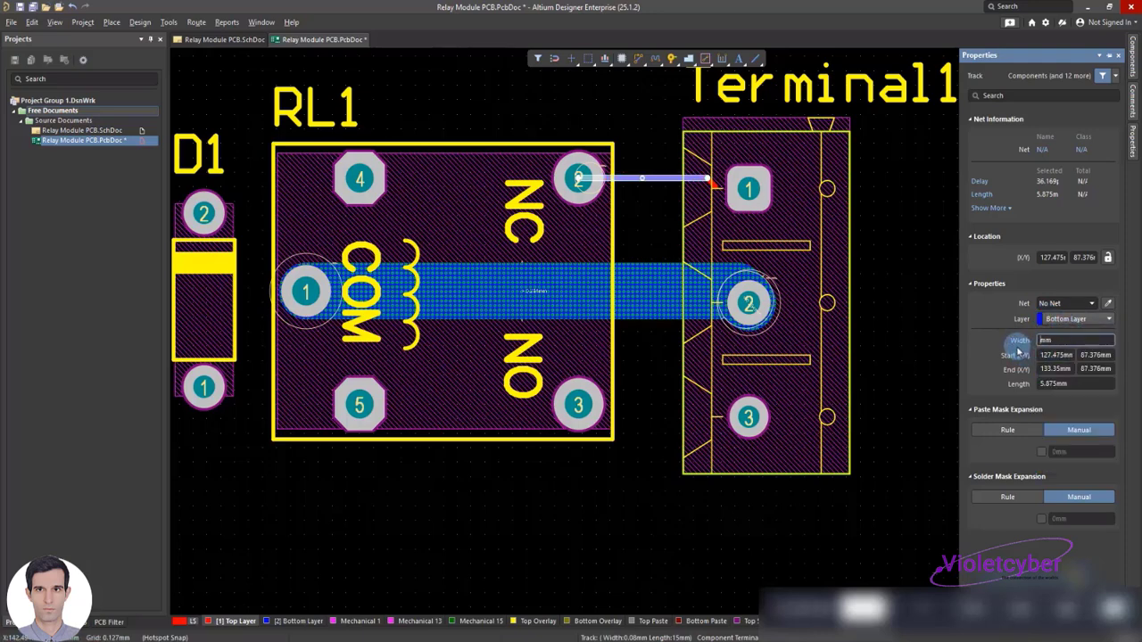
{"action": "type", "text": "2.5"}
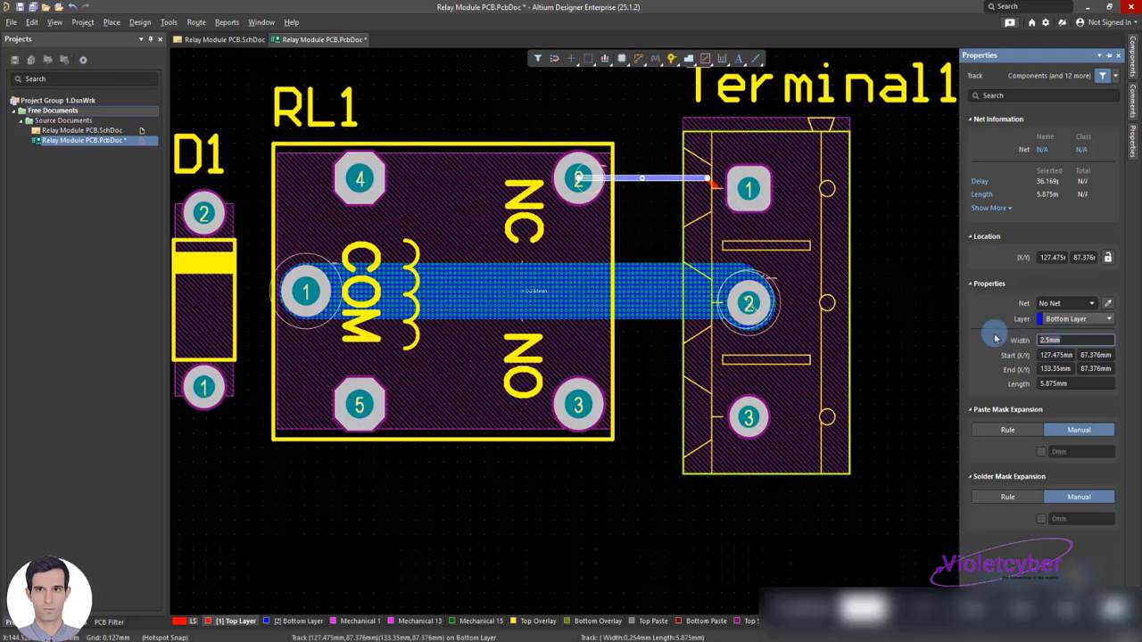
{"action": "key", "text": "Return"}
{"action": "left_click", "coordinate": [917, 310]}
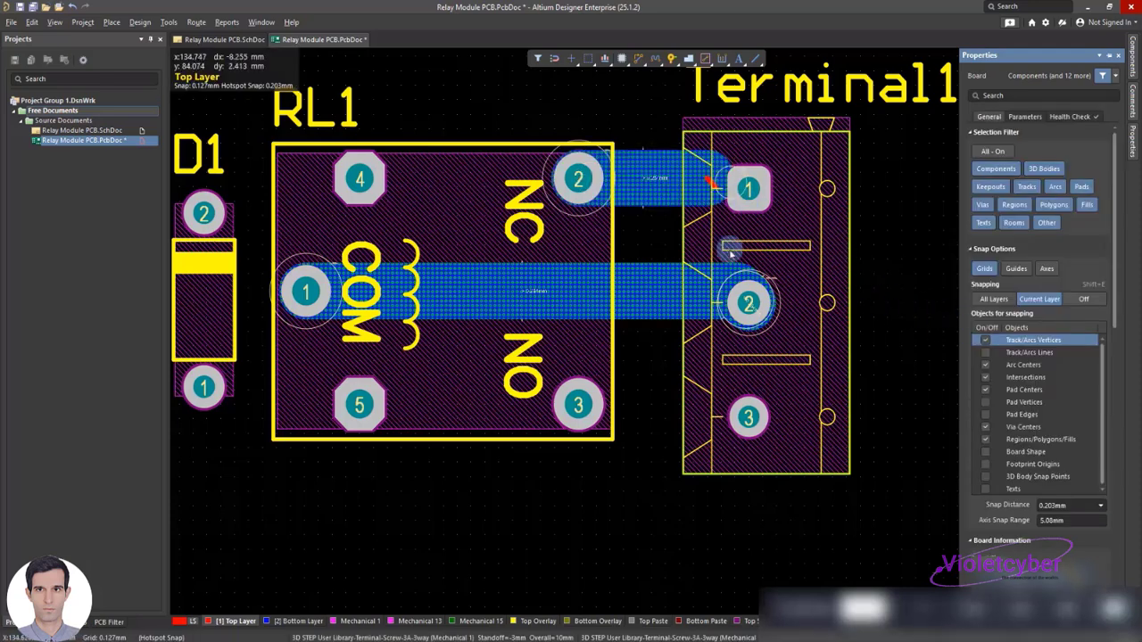
Move the short diagonal track segment beside Terminal1 pad 1 to the Bottom Layer and widen it to match the adjoining 2.5 mm segment
{"action": "left_click", "coordinate": [711, 183]}
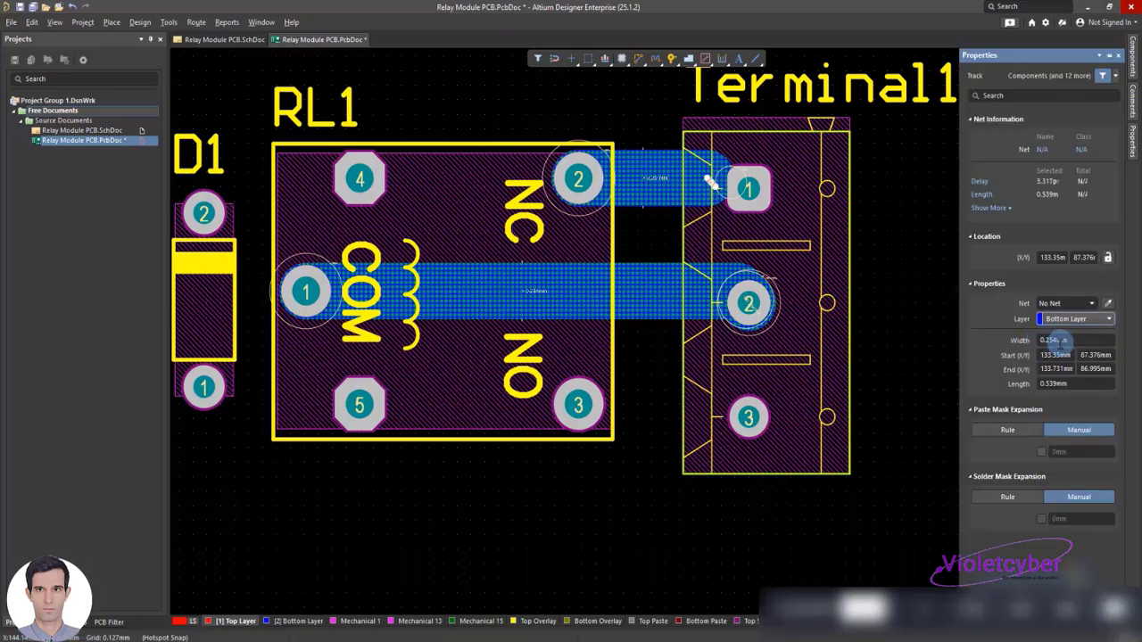
{"action": "key", "text": "Return"}
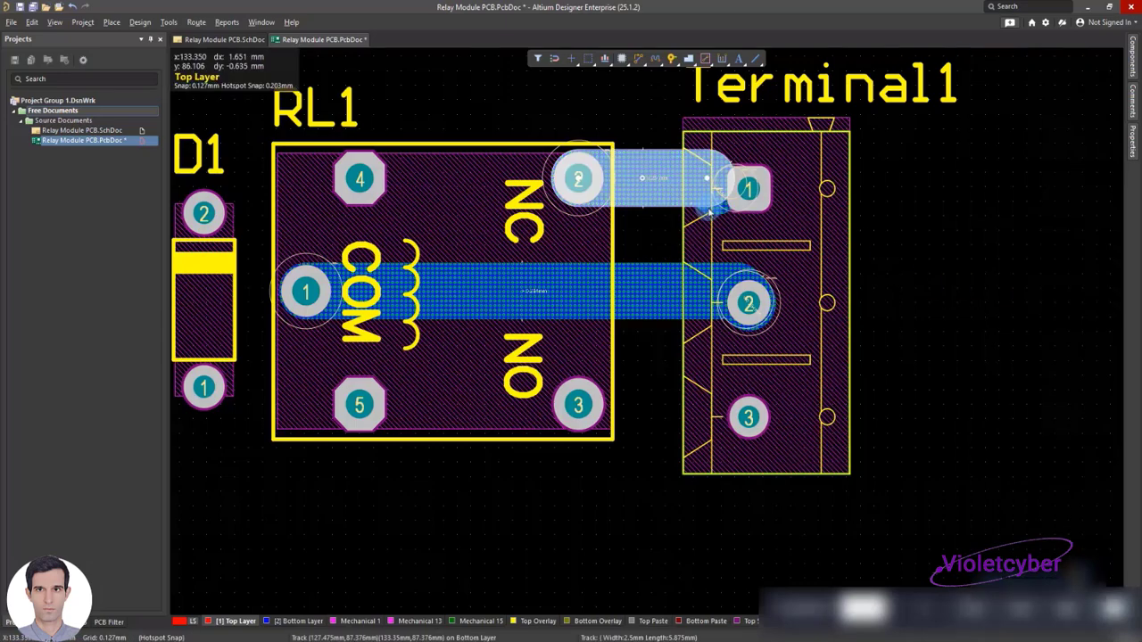
{"action": "scroll", "coordinate": [712, 216], "scroll_direction": "up", "scroll_amount": 3, "text": "ctrl"}
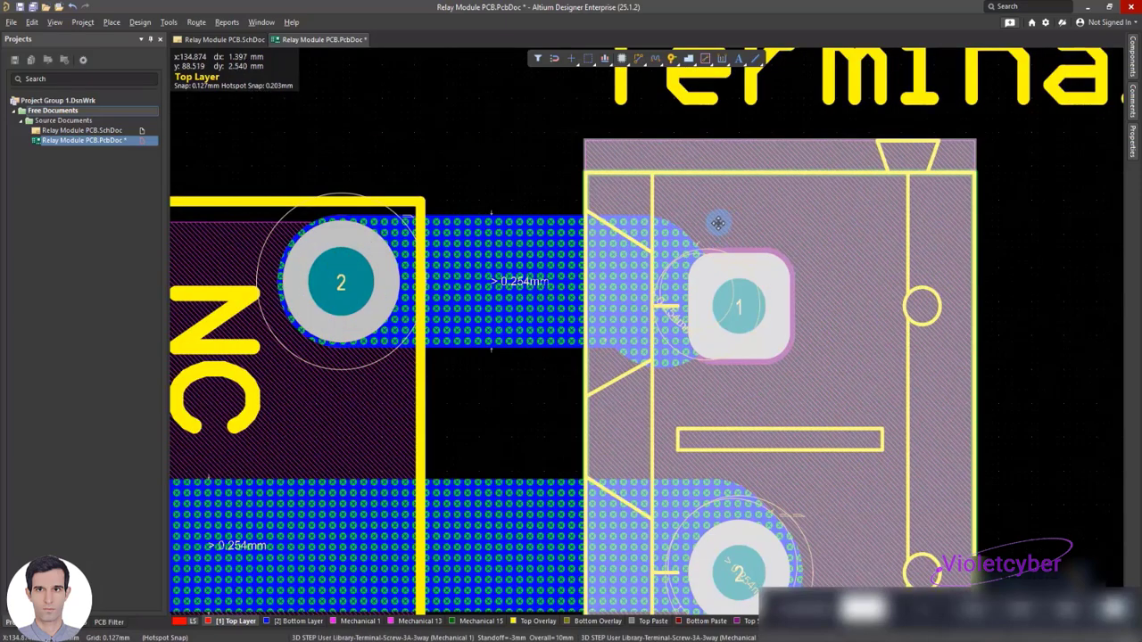
Extend the short diagonal 2.5 mm Bottom Layer track beside Terminal1 pad 1 so that it ends on the pad's centre
{"action": "left_click", "coordinate": [592, 235]}
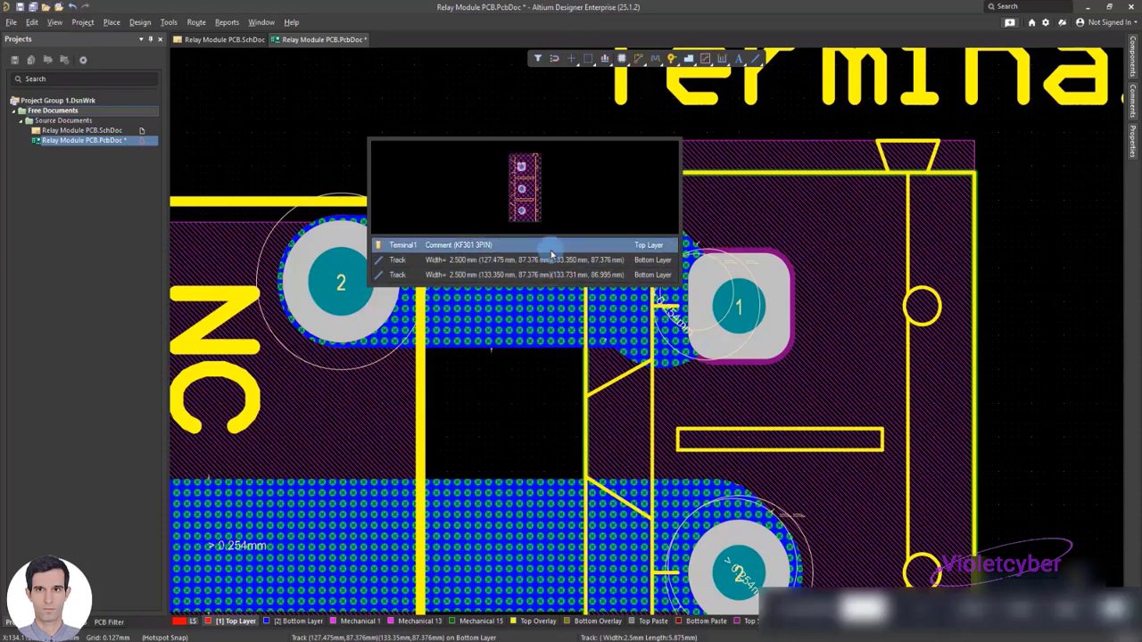
{"action": "left_click", "coordinate": [548, 275]}
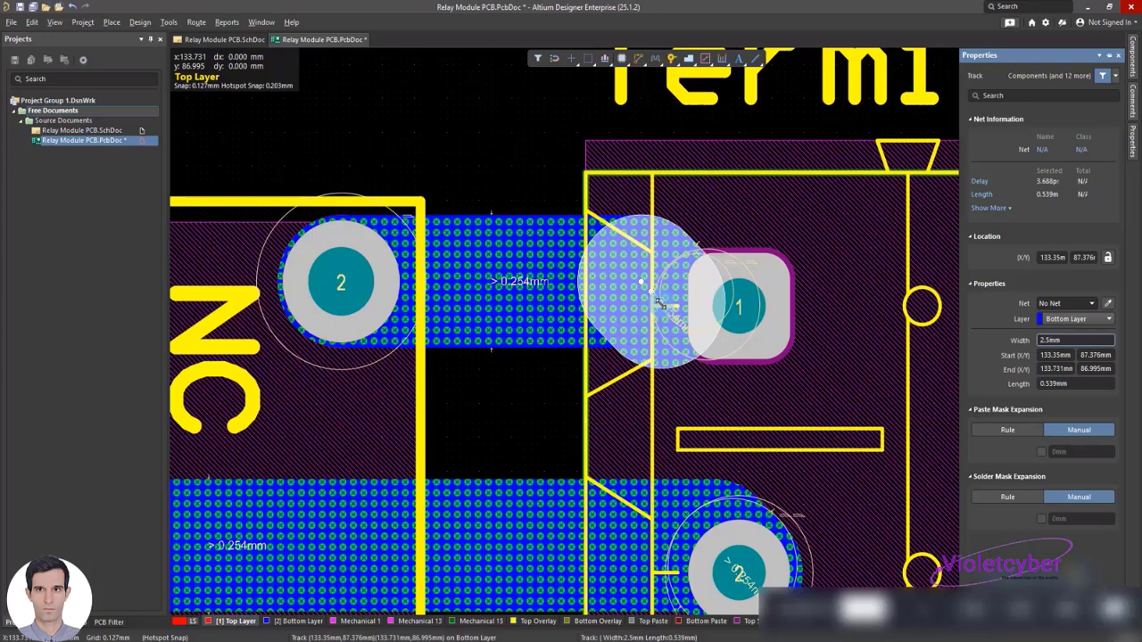
{"action": "left_click_drag", "start_coordinate": [661, 304], "coordinate": [736, 306]}
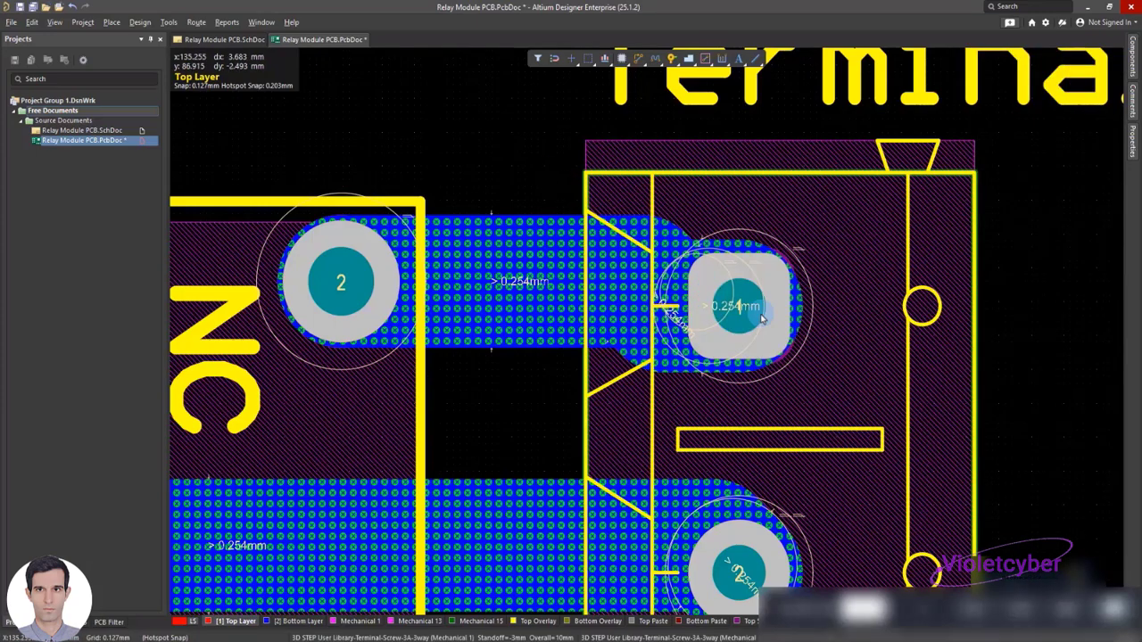
Place a track from RL1 pad 3 to just short of Terminal1 pad 3, about 6.5 mm long
{"action": "scroll", "coordinate": [613, 267], "scroll_direction": "down", "scroll_amount": 3}
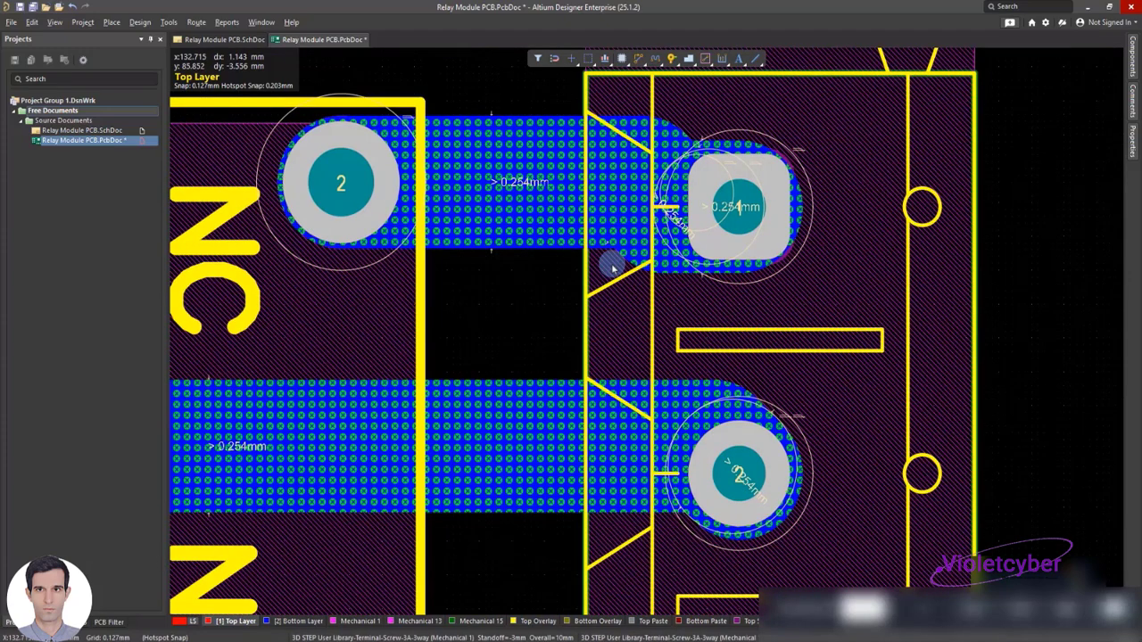
{"action": "scroll", "coordinate": [613, 267], "scroll_direction": "down", "scroll_amount": 5, "text": "ctrl"}
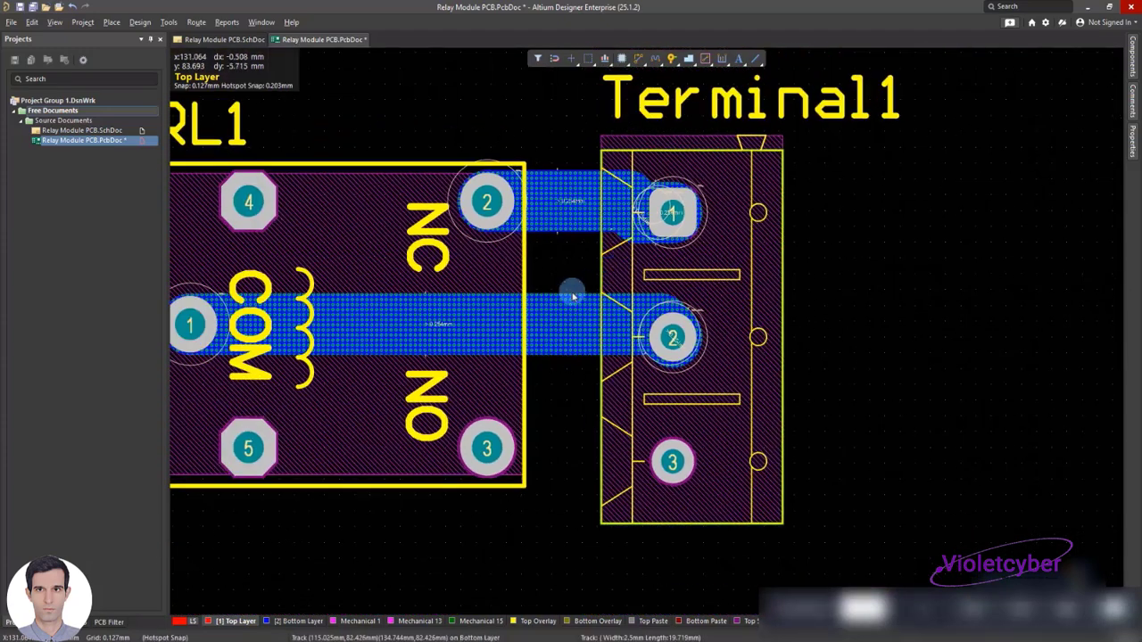
{"action": "right_click", "coordinate": [561, 267]}
{"action": "mouse_move", "coordinate": [665, 339]}
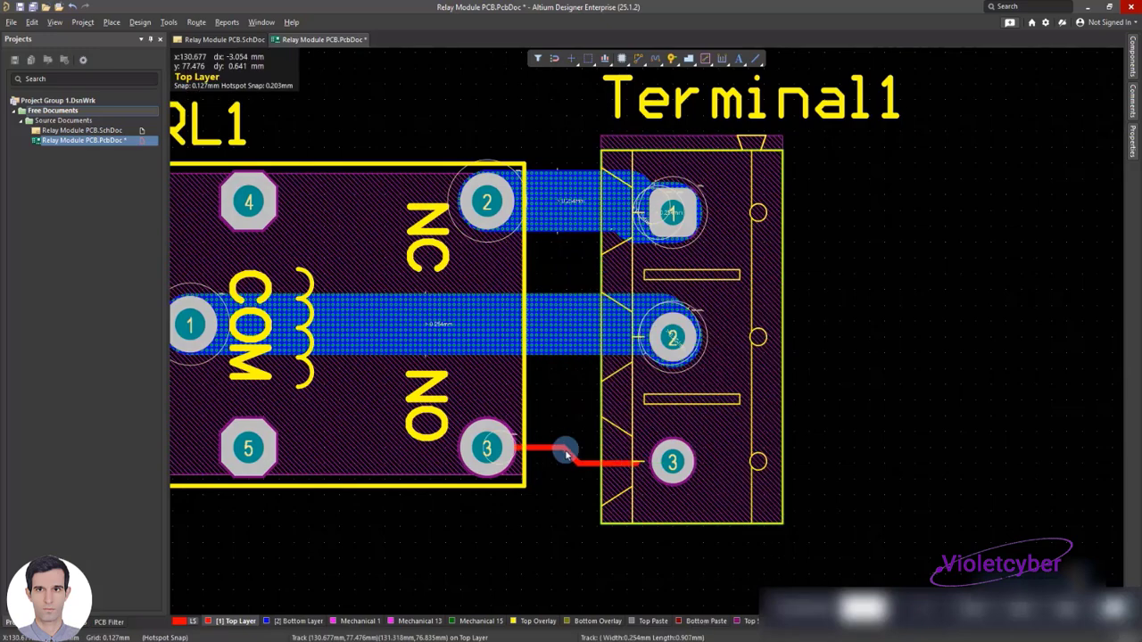
Set the straight track segment at RL1 pad 3 to a width of 2.5 mm on the Bottom Layer
{"action": "double_click", "coordinate": [553, 450]}
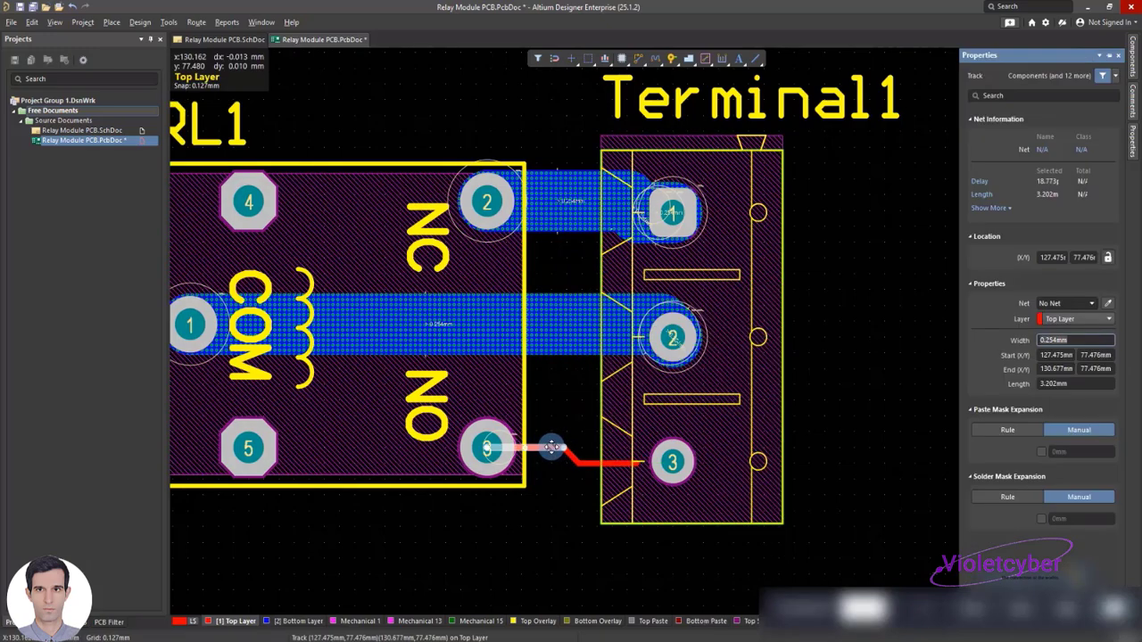
{"action": "type", "text": "2.5mm"}
{"action": "left_click", "coordinate": [1054, 323]}
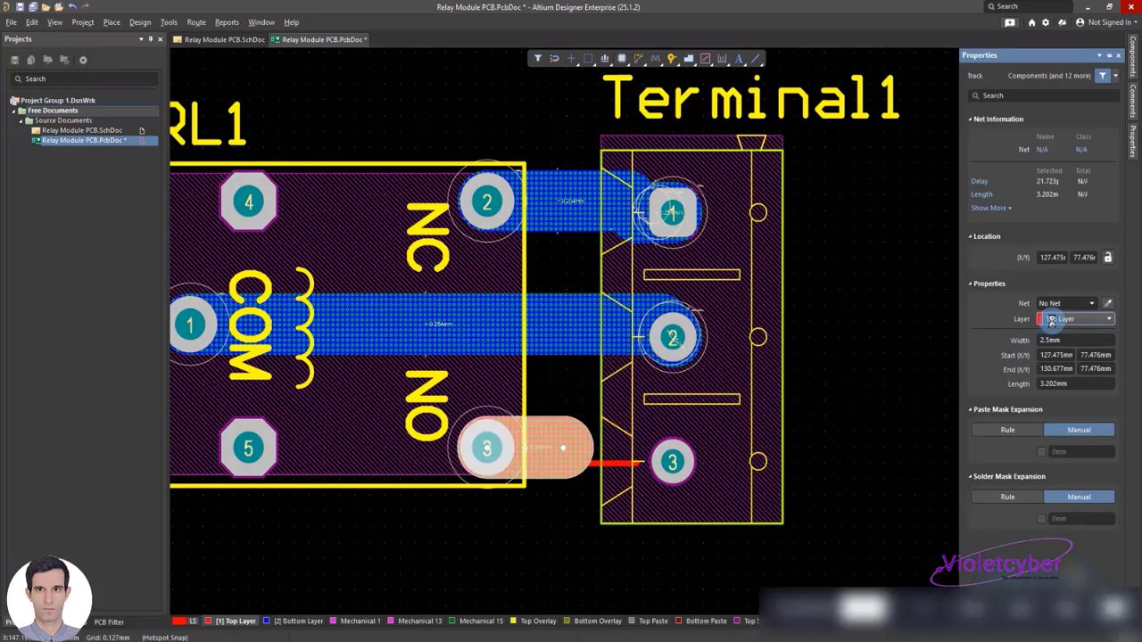
{"action": "left_click", "coordinate": [1053, 346]}
Move the diagonal segment and the straight segment leading to Terminal1 pad 3 to the Bottom Layer, both 2.5 mm wide
{"action": "left_click", "coordinate": [575, 463]}
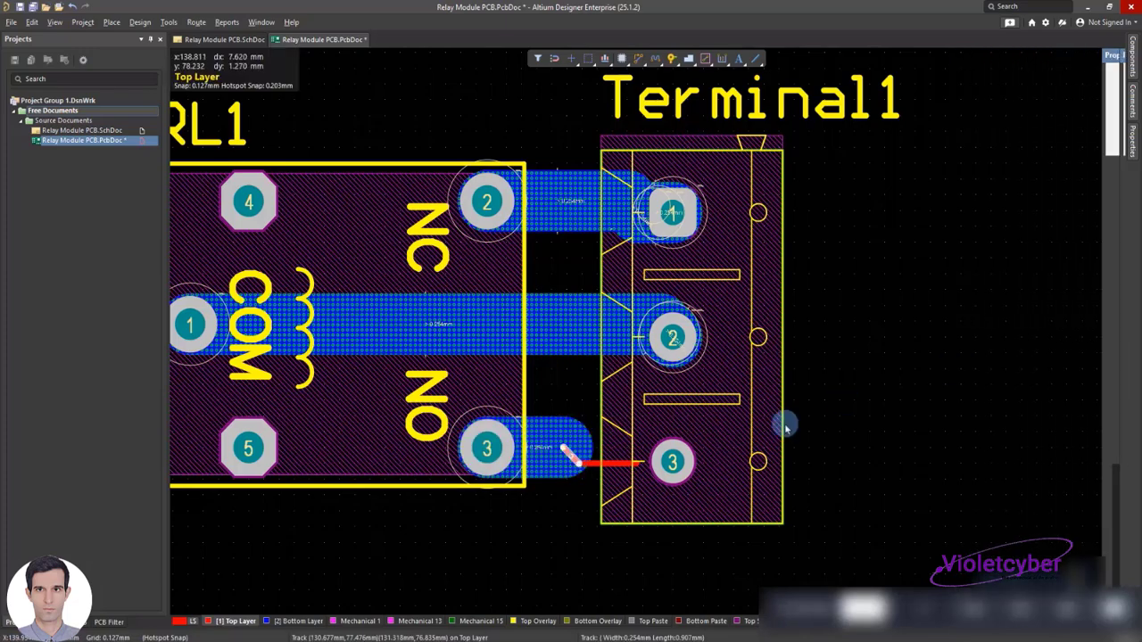
{"action": "left_click", "coordinate": [1089, 319]}
{"action": "left_click", "coordinate": [1081, 344]}
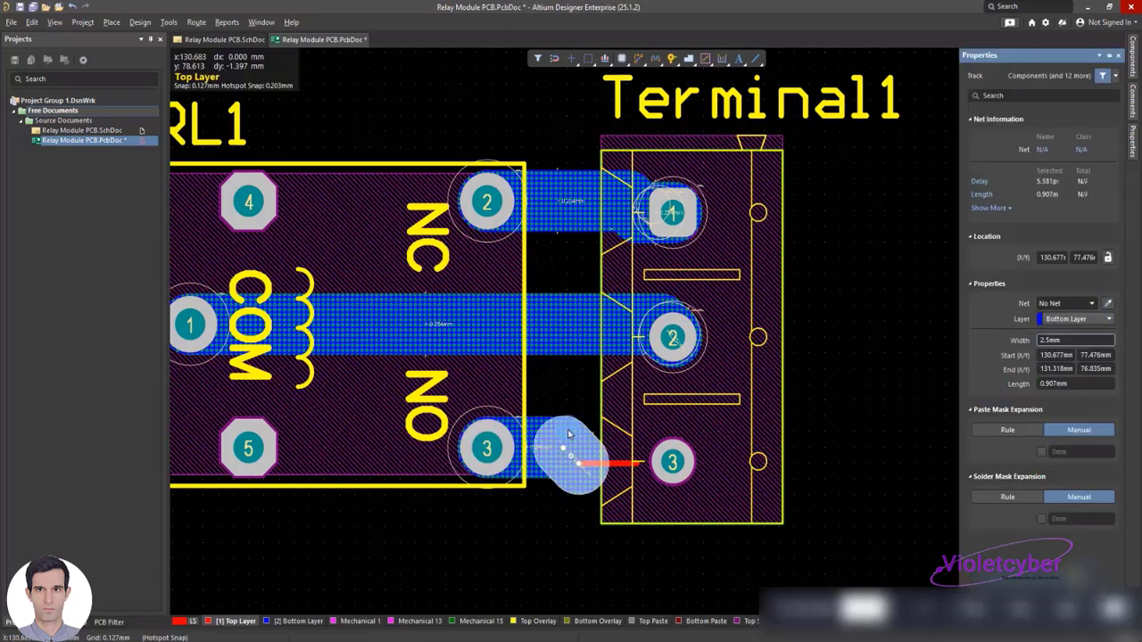
{"action": "left_click", "coordinate": [596, 467]}
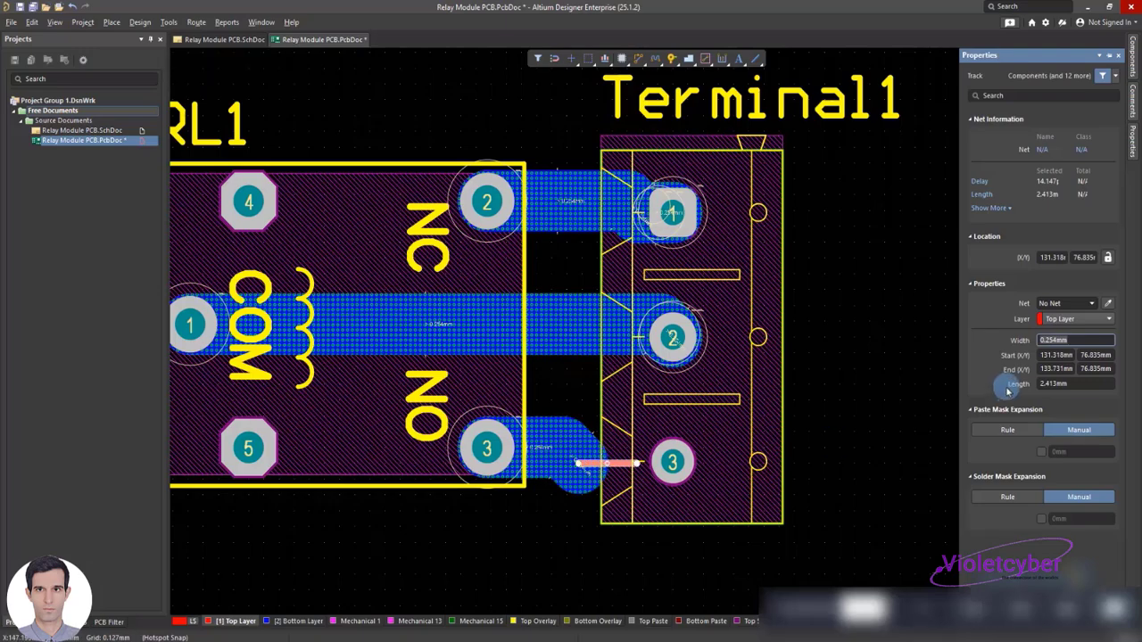
{"action": "key", "text": "Return"}
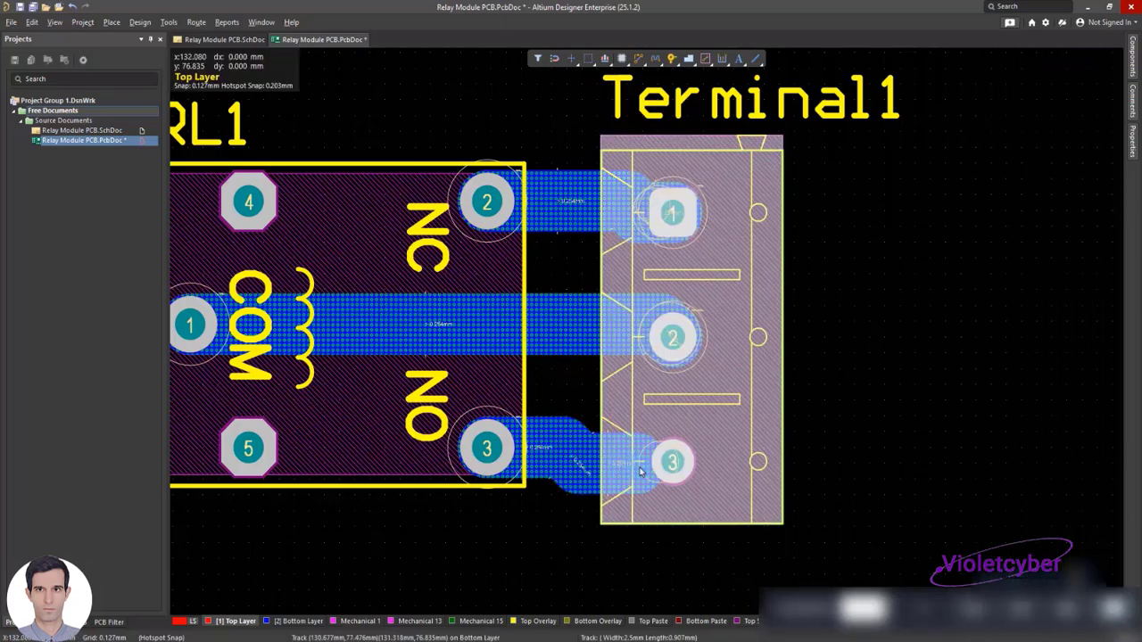
Extend the last wide track segment to the centre of Terminal1 pad 3 and save the board
{"action": "left_click_drag", "start_coordinate": [636, 464], "coordinate": [666, 462]}
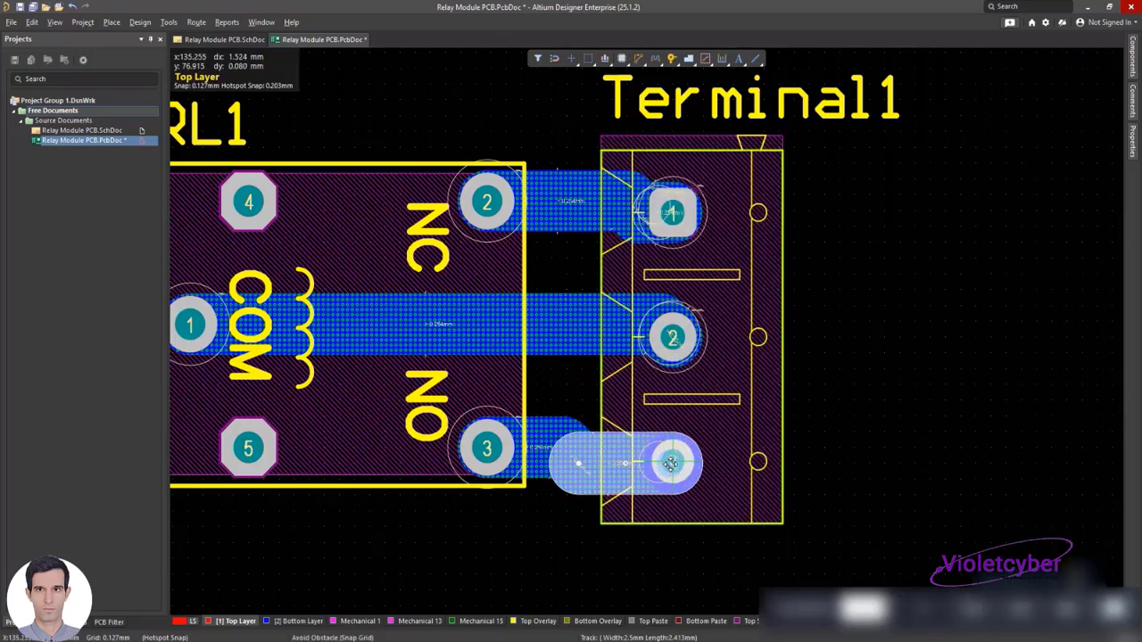
{"action": "left_click", "coordinate": [897, 472]}
{"action": "scroll", "coordinate": [878, 446], "scroll_direction": "down", "scroll_amount": 3, "text": "ctrl"}
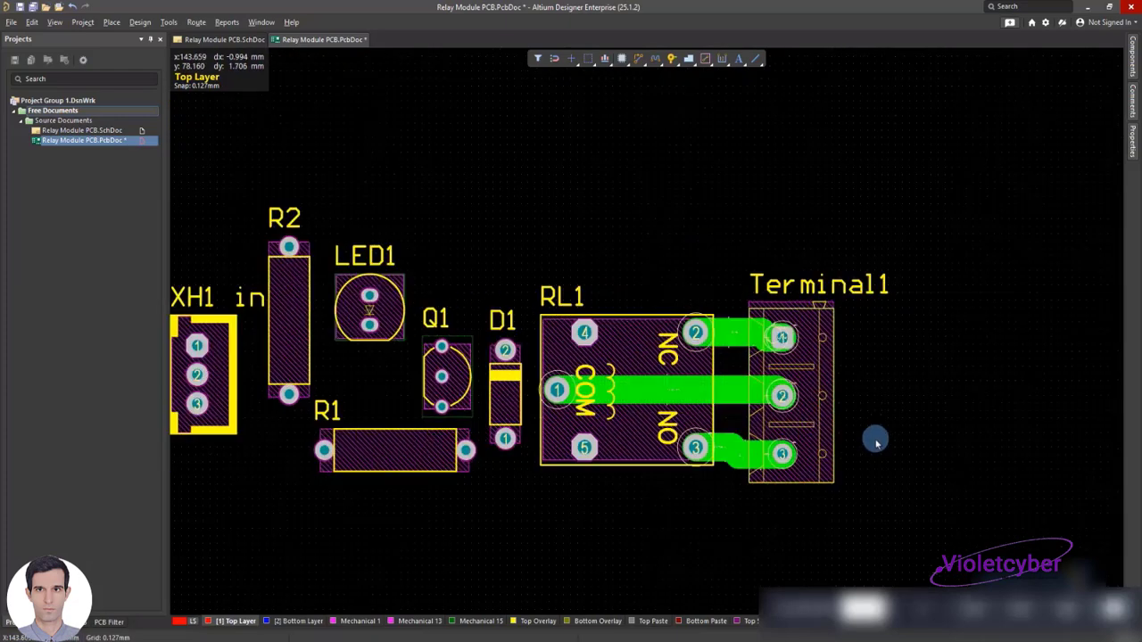
{"action": "key", "text": "ctrl+s"}
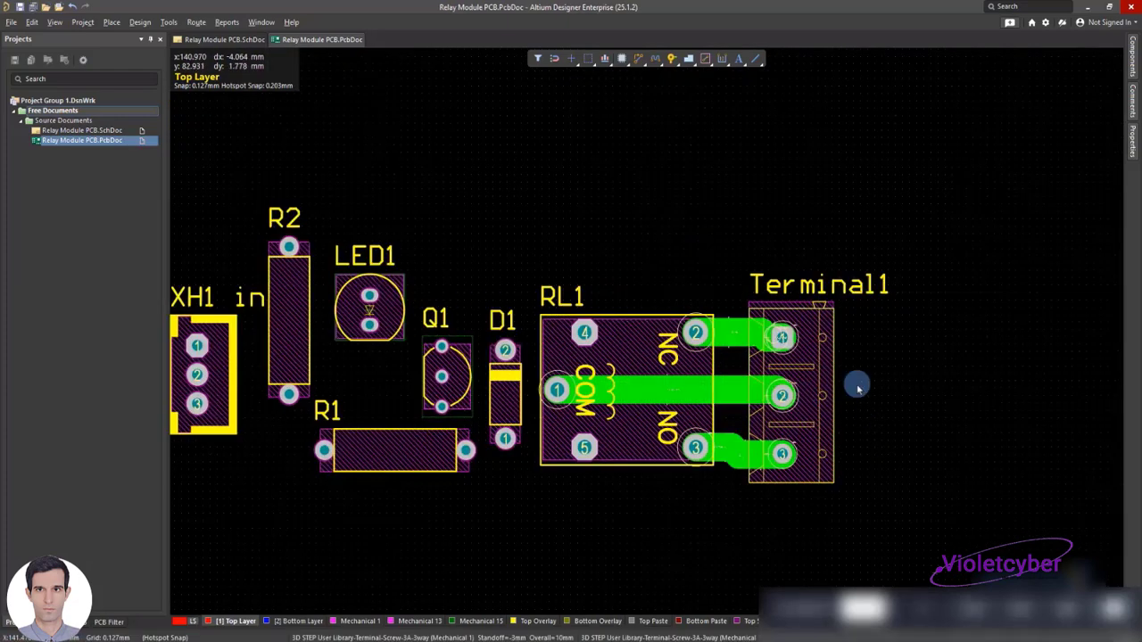
Place a track from RL1 pad 4 to the edge of D1 pad 2, about 6.4 mm long
{"action": "scroll", "coordinate": [799, 370], "scroll_direction": "up", "scroll_amount": 2, "text": "ctrl"}
{"action": "scroll", "coordinate": [798, 370], "scroll_direction": "up", "scroll_amount": 1, "text": "ctrl"}
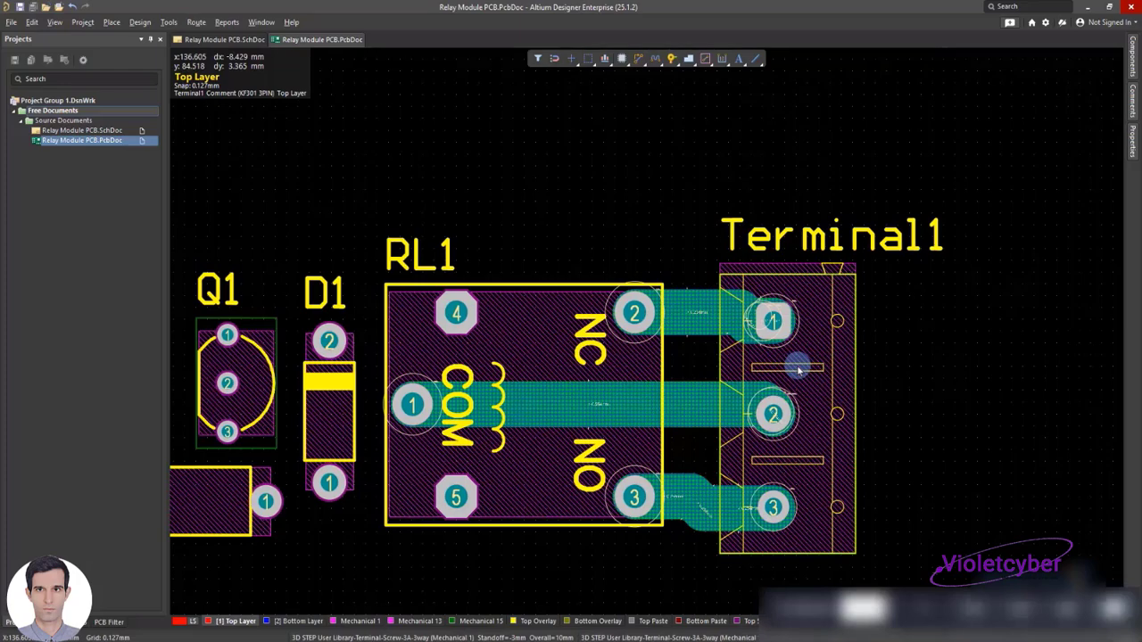
{"action": "scroll", "coordinate": [798, 370], "scroll_direction": "up", "scroll_amount": 2, "text": "ctrl"}
{"action": "scroll", "coordinate": [798, 370], "scroll_direction": "down", "scroll_amount": 5, "text": "ctrl"}
{"action": "scroll", "coordinate": [612, 350], "scroll_direction": "up", "scroll_amount": 4, "text": "ctrl"}
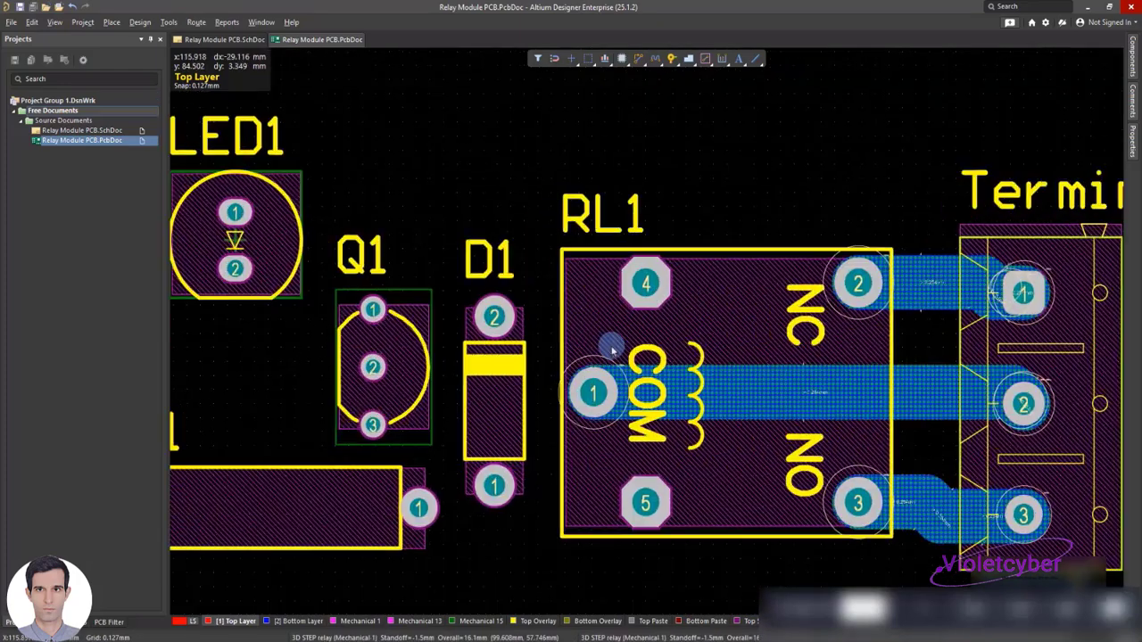
{"action": "scroll", "coordinate": [612, 350], "scroll_direction": "up", "scroll_amount": 1, "text": "ctrl"}
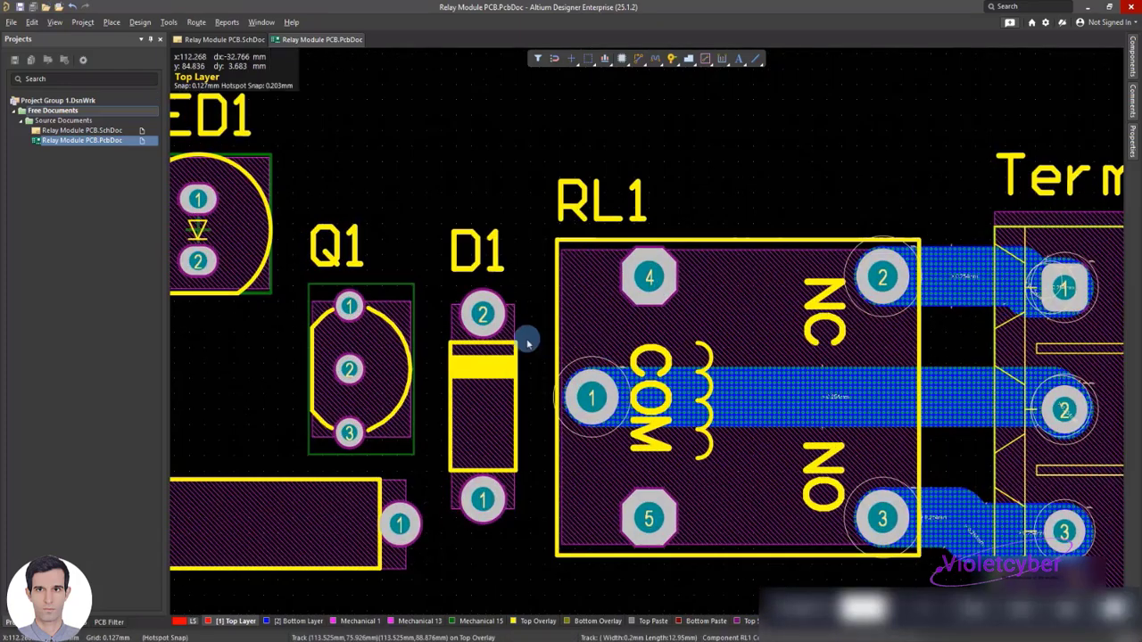
{"action": "right_click", "coordinate": [655, 128]}
{"action": "mouse_move", "coordinate": [764, 194]}
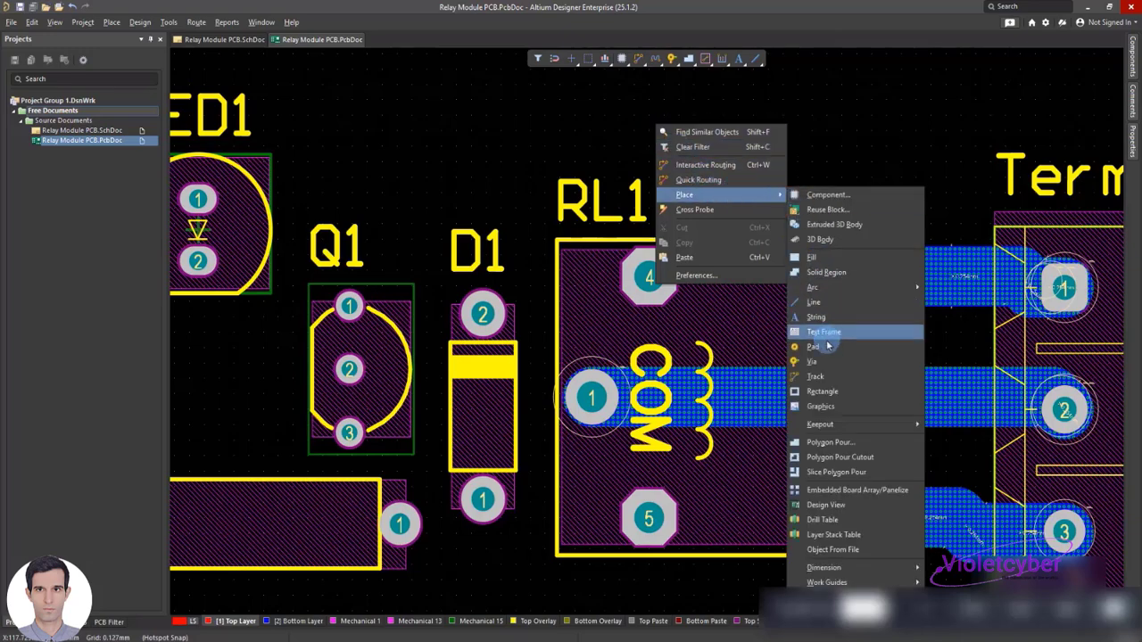
{"action": "left_click", "coordinate": [816, 376]}
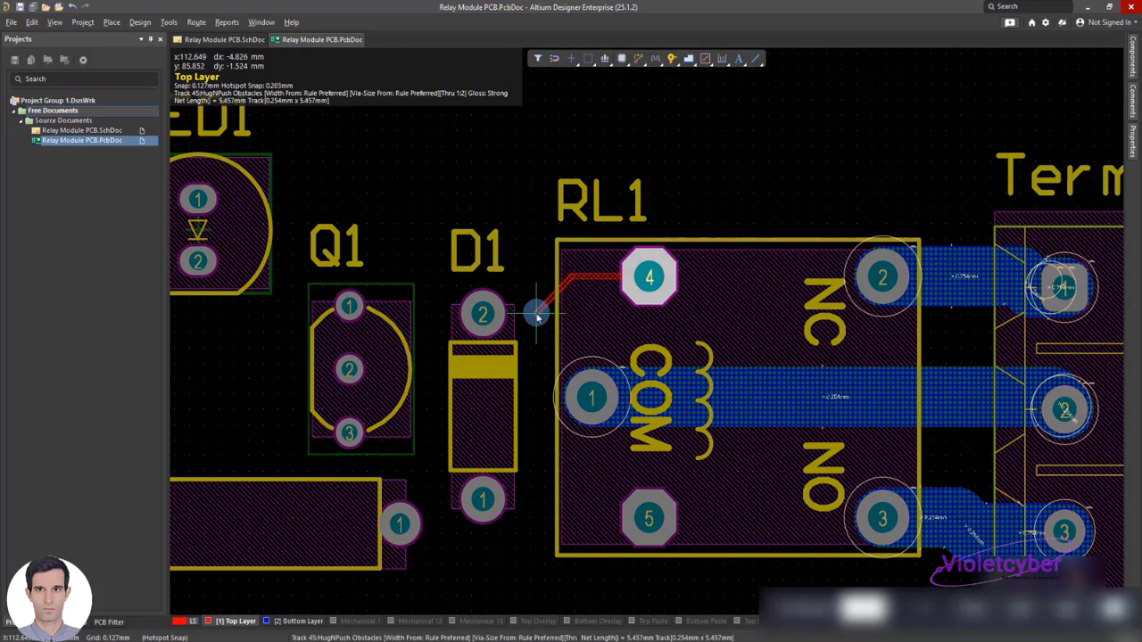
{"action": "left_click", "coordinate": [516, 313]}
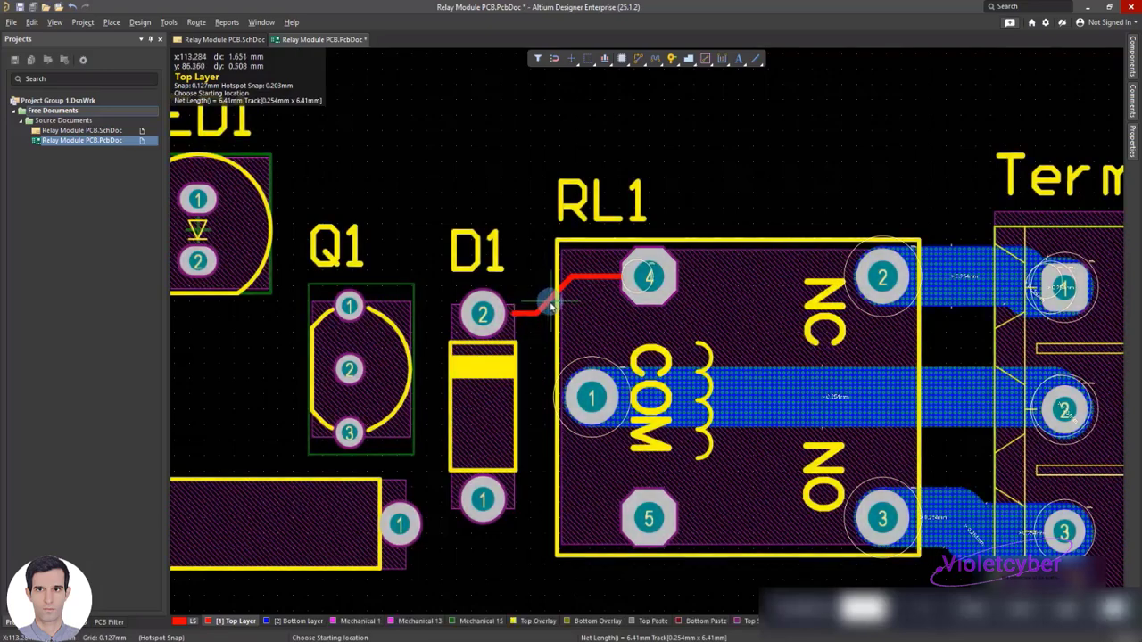
{"action": "right_click", "coordinate": [551, 306]}
Move the diagonal track segment between RL1 pad 4 and D1 pad 2 to the Bottom Layer and set its width to 1 mm
{"action": "left_click", "coordinate": [544, 309]}
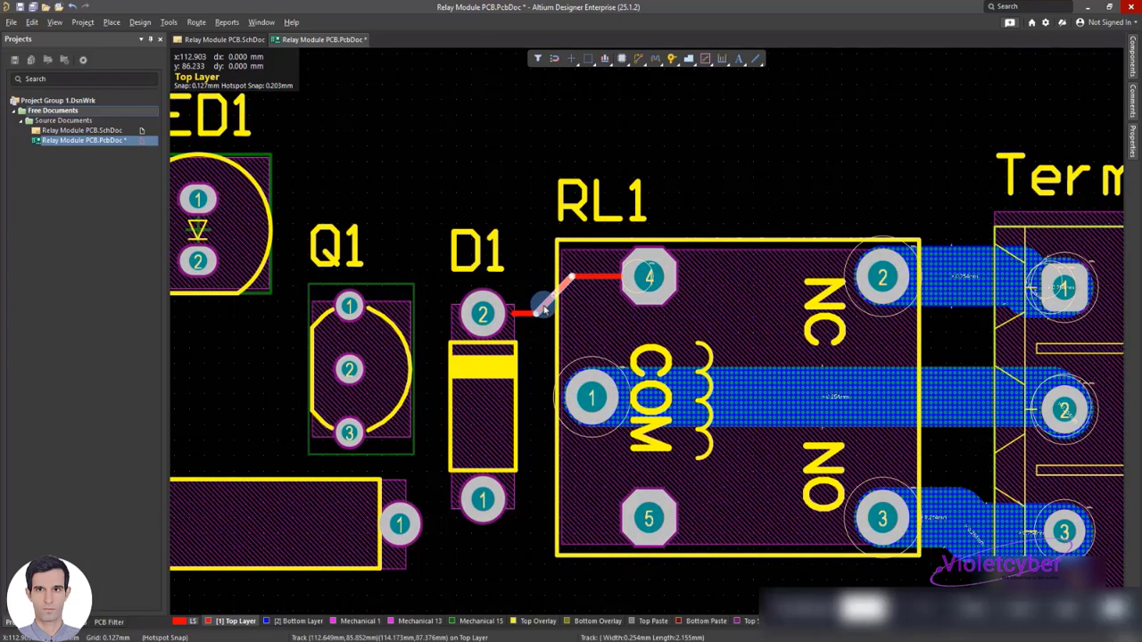
{"action": "double_click", "coordinate": [544, 309]}
{"action": "left_click", "coordinate": [1090, 321]}
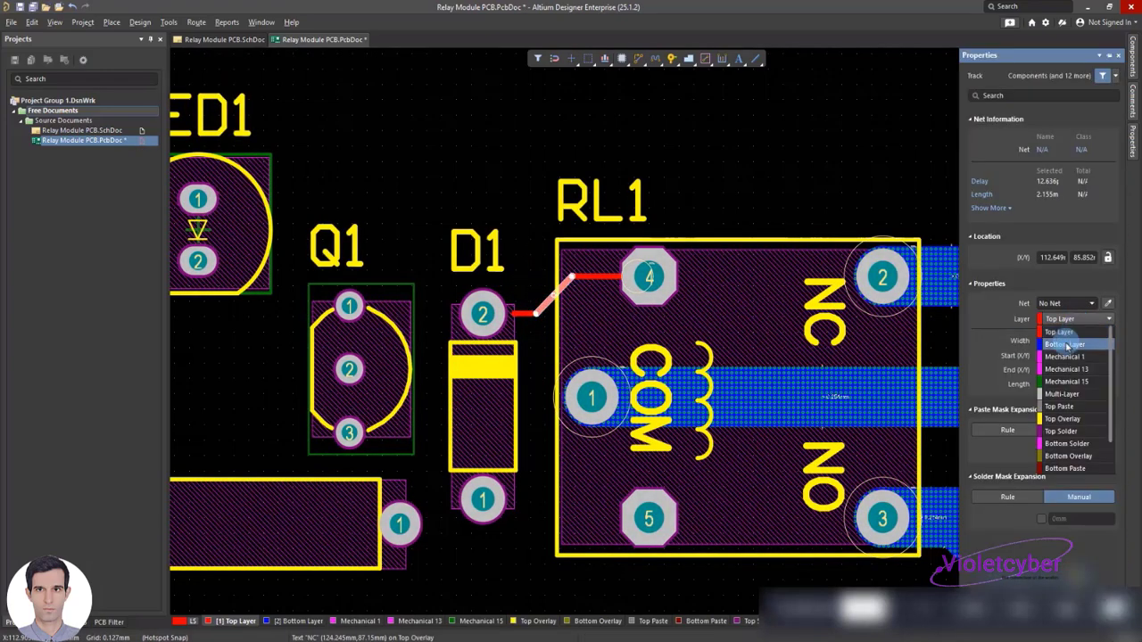
{"action": "left_click", "coordinate": [1059, 350]}
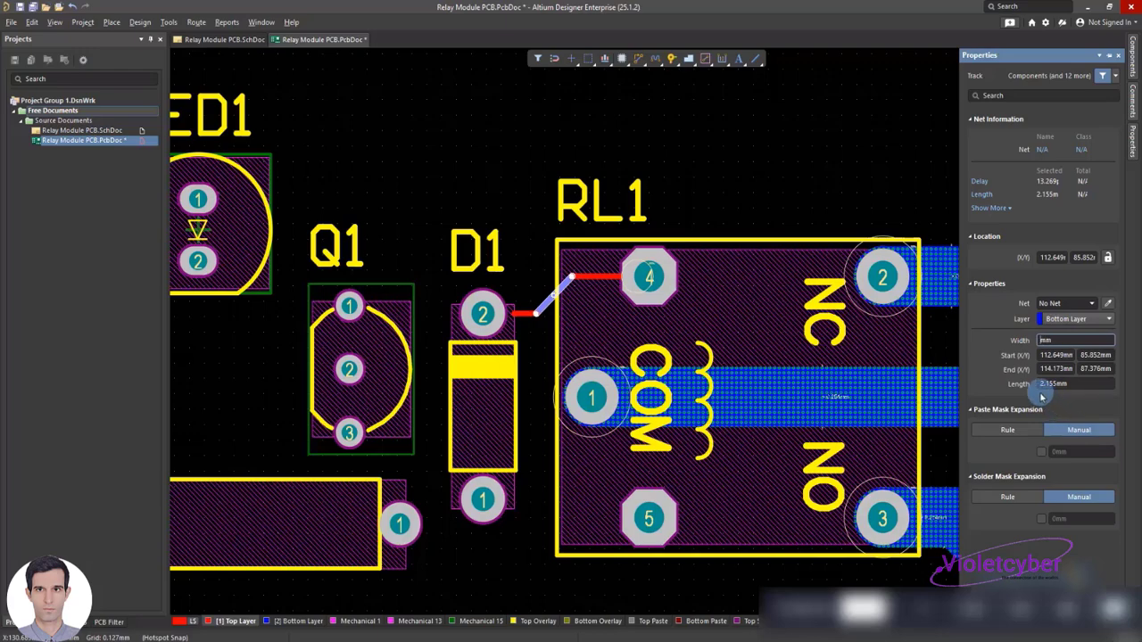
{"action": "left_click", "coordinate": [763, 175]}
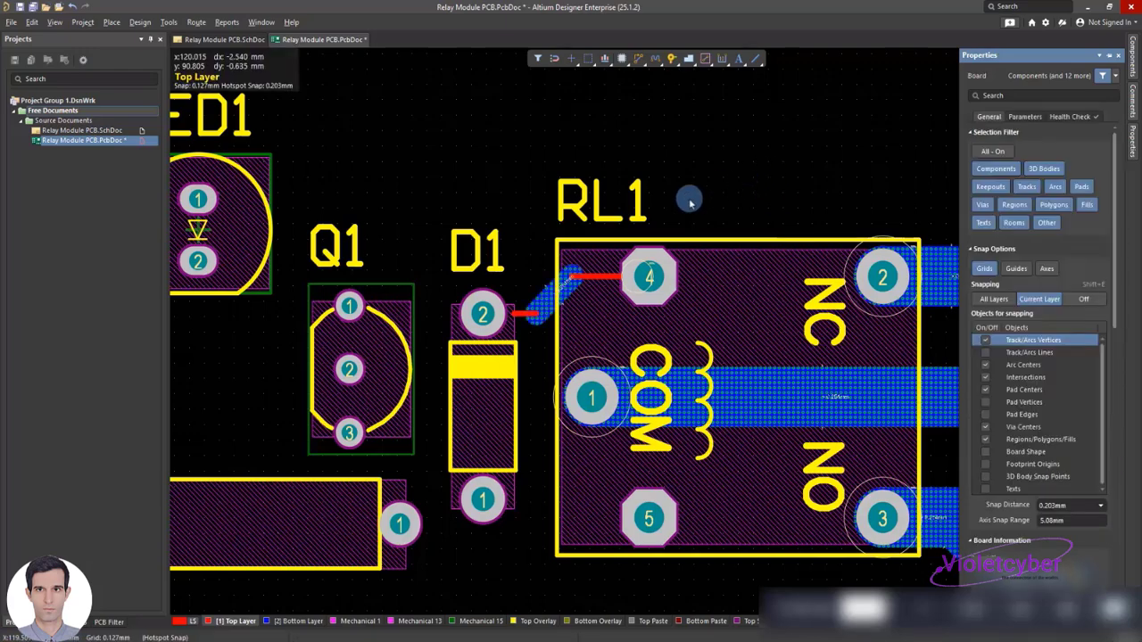
Set the straight track segment at RL1 pad 4 to a width of 1 mm on the Bottom Layer
{"action": "double_click", "coordinate": [542, 301]}
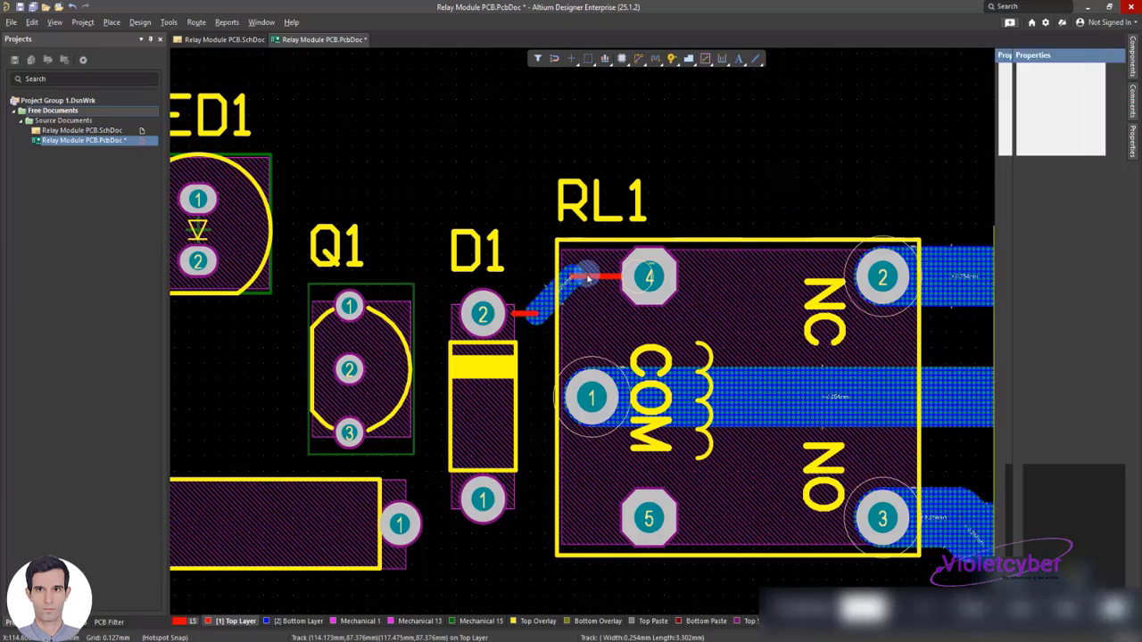
{"action": "left_click", "coordinate": [593, 276]}
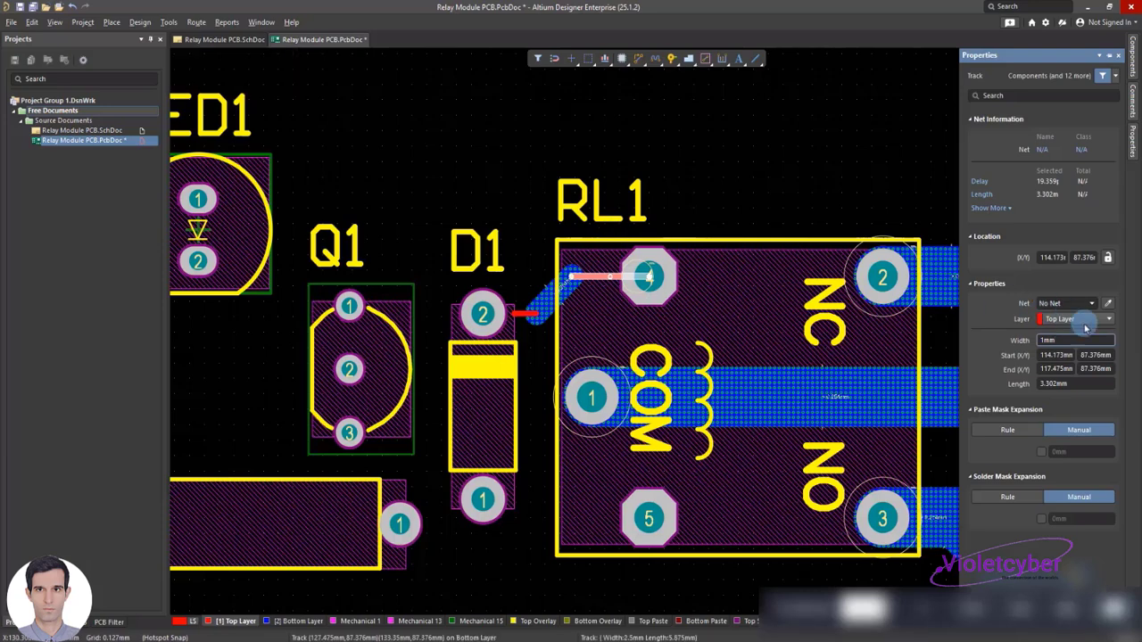
{"action": "left_click", "coordinate": [1083, 320]}
{"action": "left_click", "coordinate": [1064, 345]}
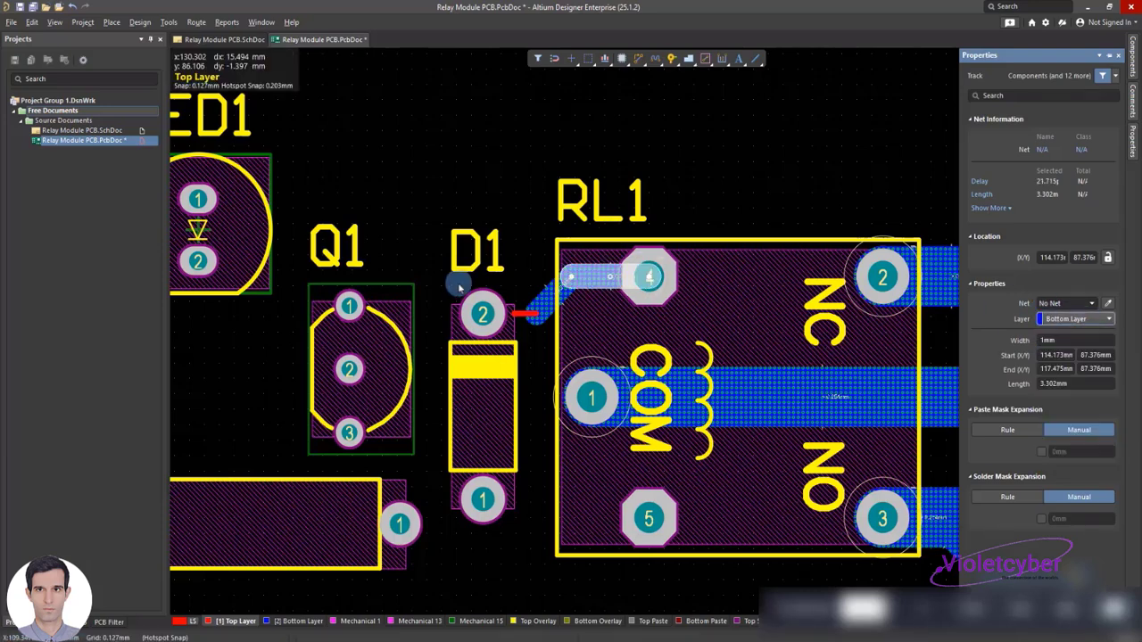
Move the short track segment at D1 pad 2 to the Bottom Layer and set its width to 1 mm
{"action": "left_click", "coordinate": [522, 316]}
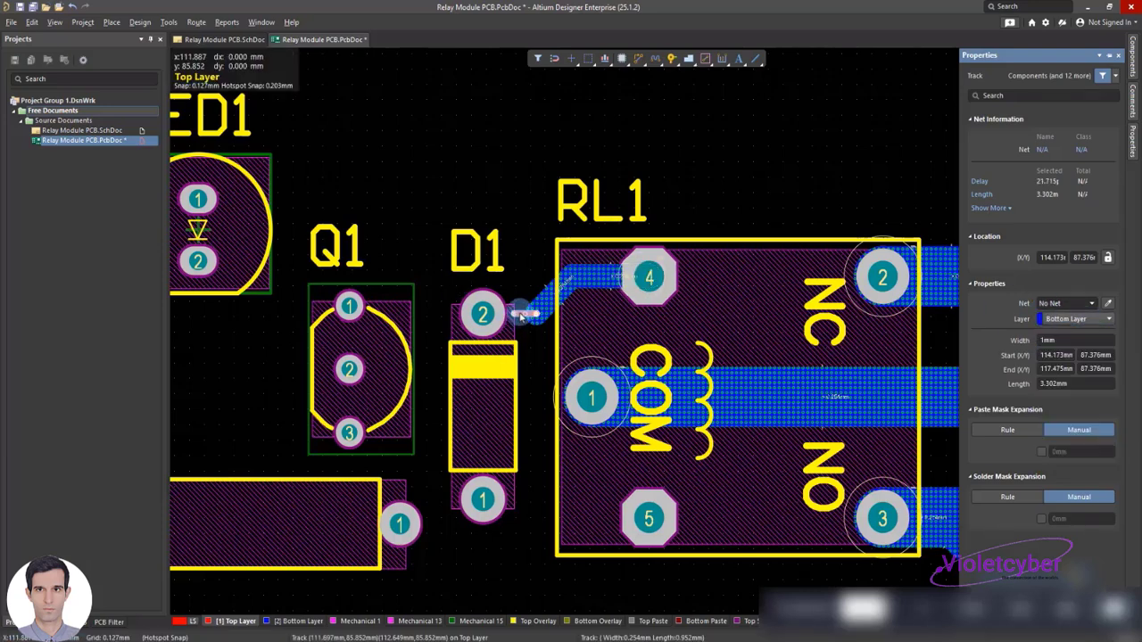
{"action": "left_click", "coordinate": [1076, 319]}
{"action": "left_click", "coordinate": [1067, 344]}
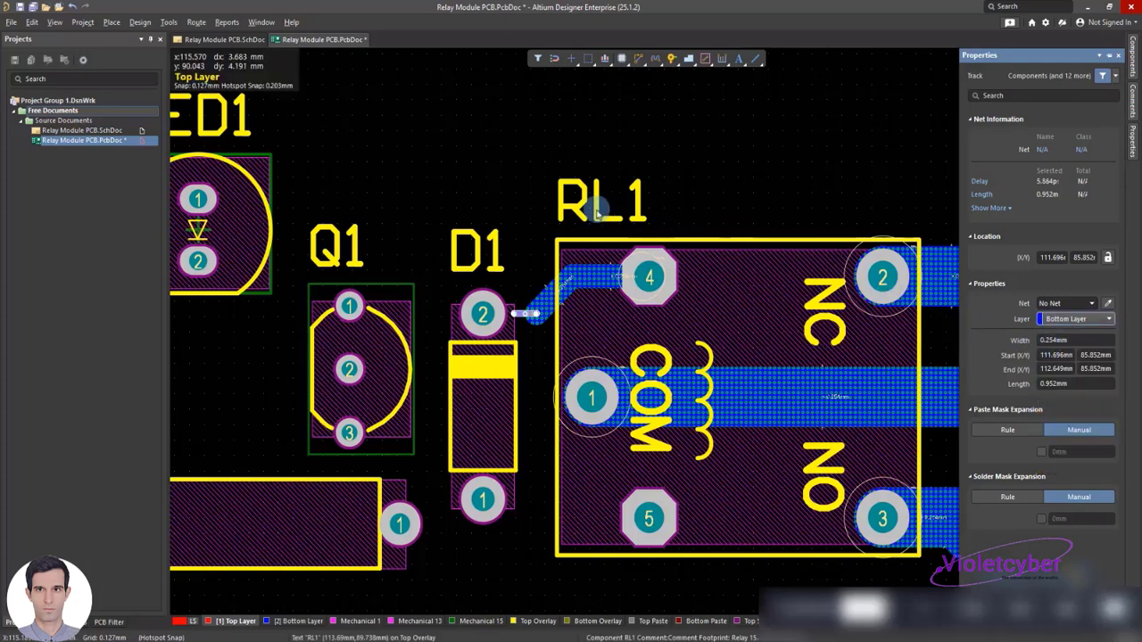
{"action": "left_click", "coordinate": [441, 159]}
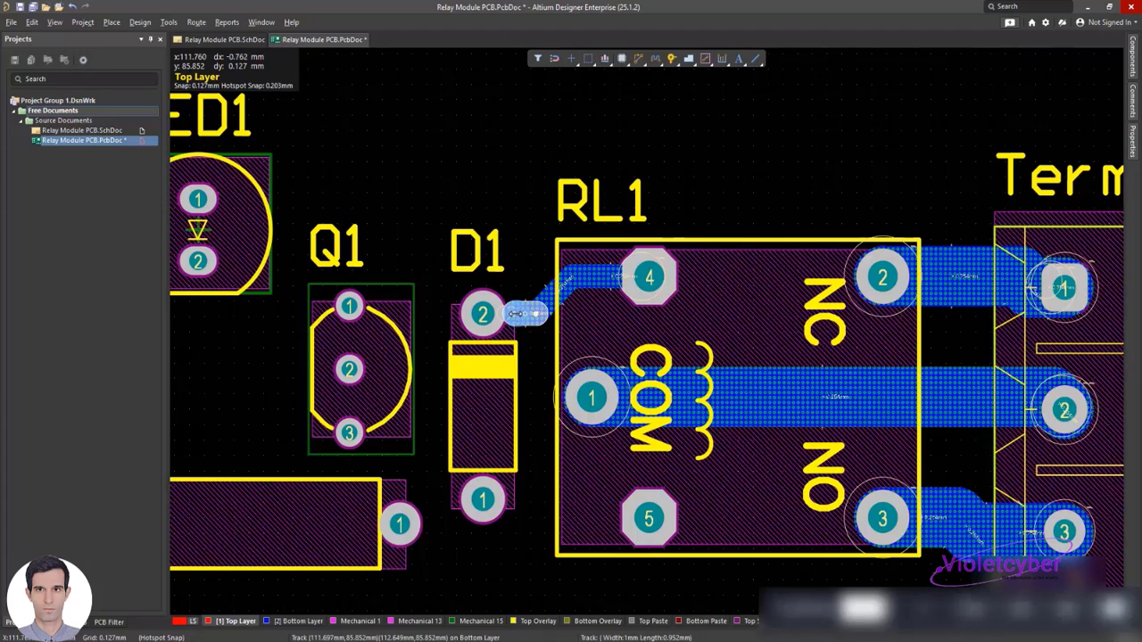
Place a track from RL1 pad 5 to the edge of D1 pad 1, with a straight segment about 4.8 mm long
{"action": "scroll", "coordinate": [527, 314], "scroll_direction": "down", "scroll_amount": 2}
{"action": "right_click", "coordinate": [541, 390]}
{"action": "mouse_move", "coordinate": [674, 464]}
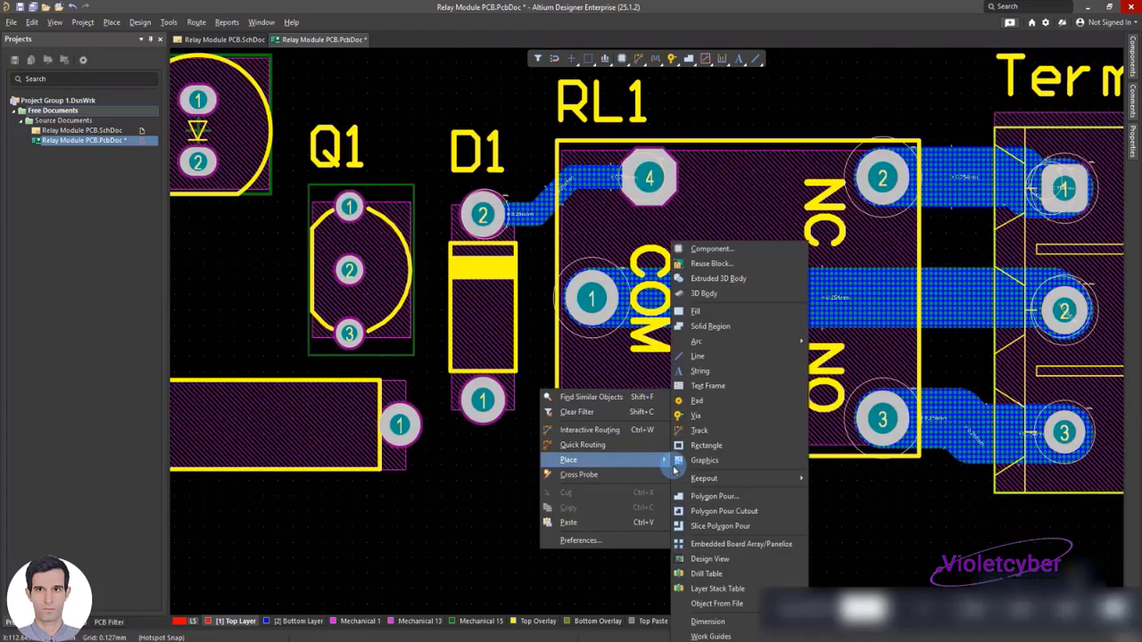
{"action": "left_click", "coordinate": [709, 430]}
{"action": "left_click", "coordinate": [624, 402]}
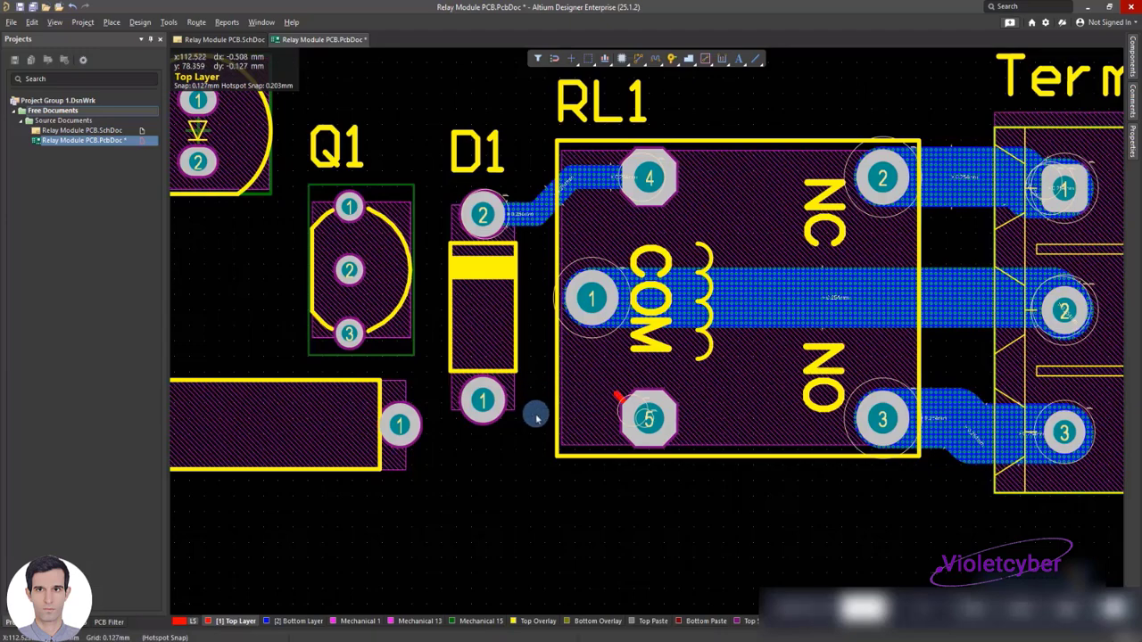
{"action": "left_click", "coordinate": [618, 401]}
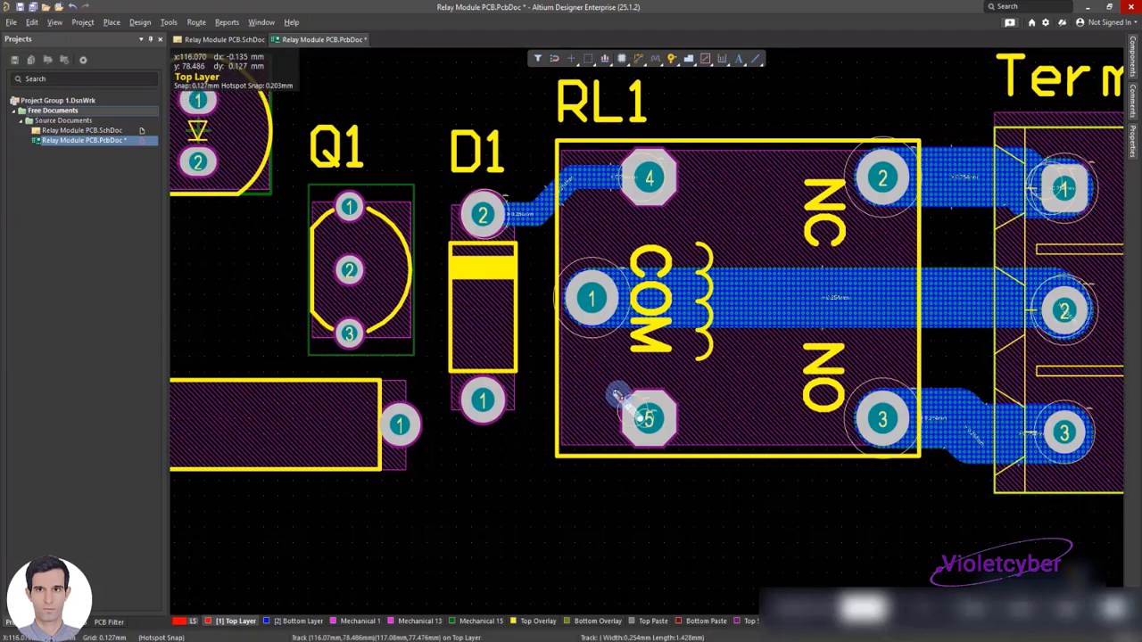
{"action": "right_click", "coordinate": [514, 407]}
Set the straight track segment between RL1 pad 5 and D1 pad 1 to a width of 1 mm on the Bottom Layer
{"action": "left_click", "coordinate": [549, 399]}
{"action": "left_click", "coordinate": [1070, 322]}
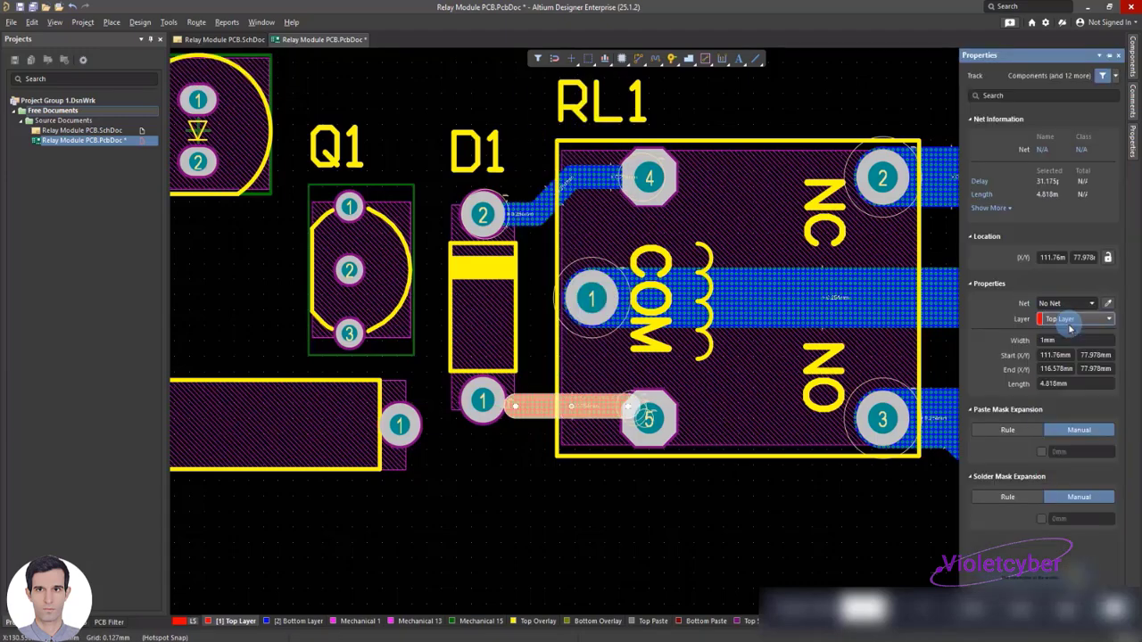
{"action": "left_click", "coordinate": [1071, 321]}
{"action": "left_click", "coordinate": [1064, 343]}
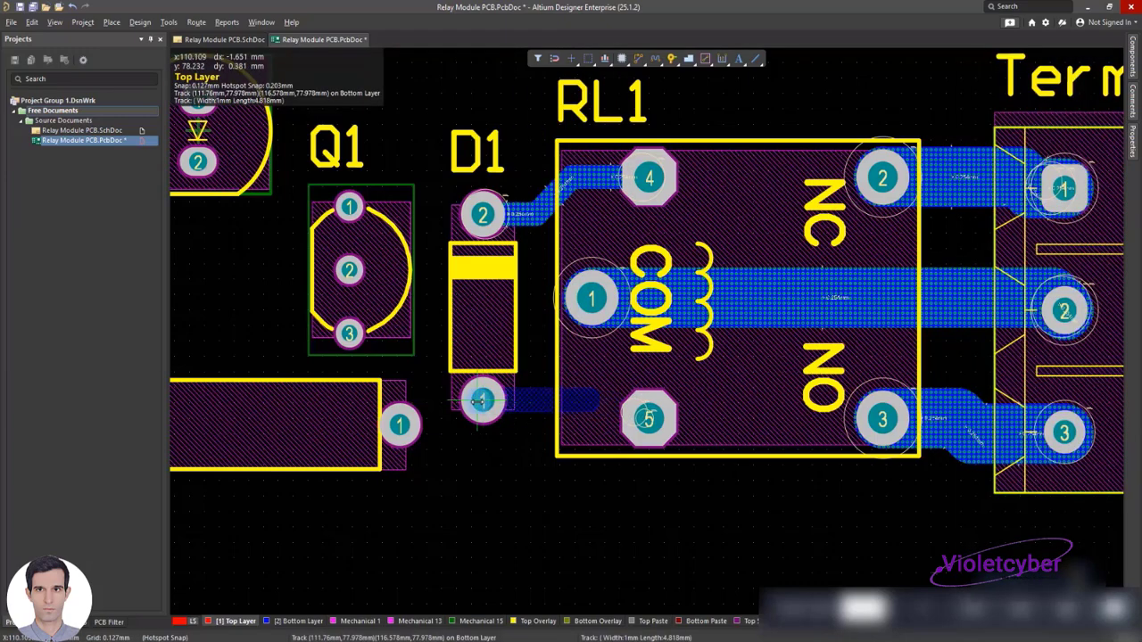
Connect the ends of the 1 mm track to D1 pad 1 and RL1 pad 5, and save the board
{"action": "left_click_drag", "start_coordinate": [475, 406], "coordinate": [474, 406]}
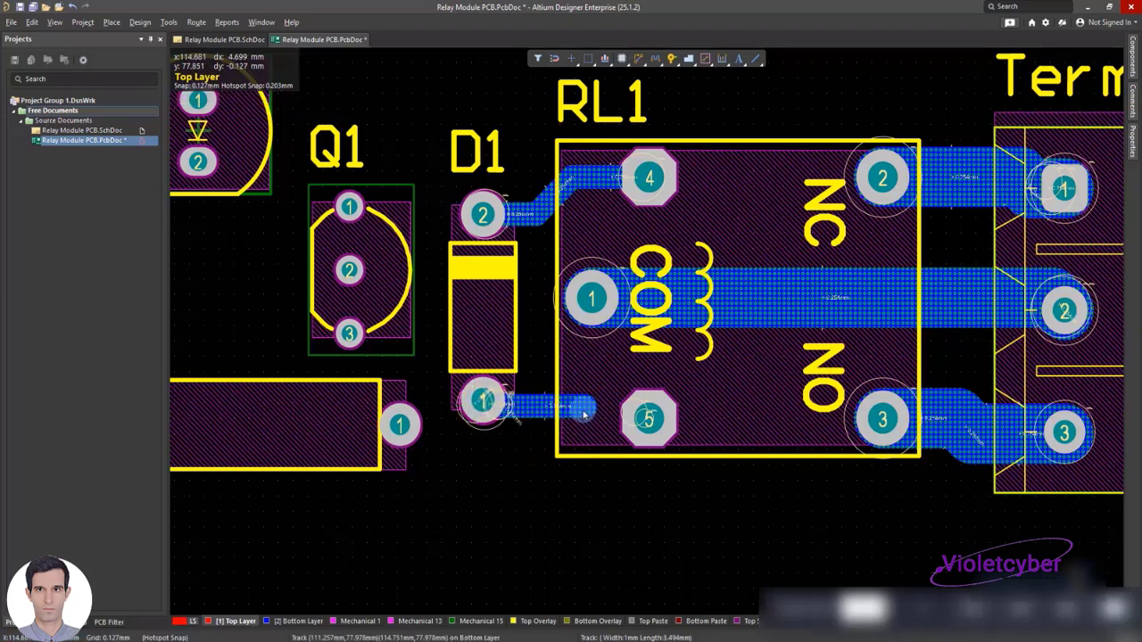
{"action": "left_click", "coordinate": [583, 410]}
{"action": "left_click", "coordinate": [578, 408]}
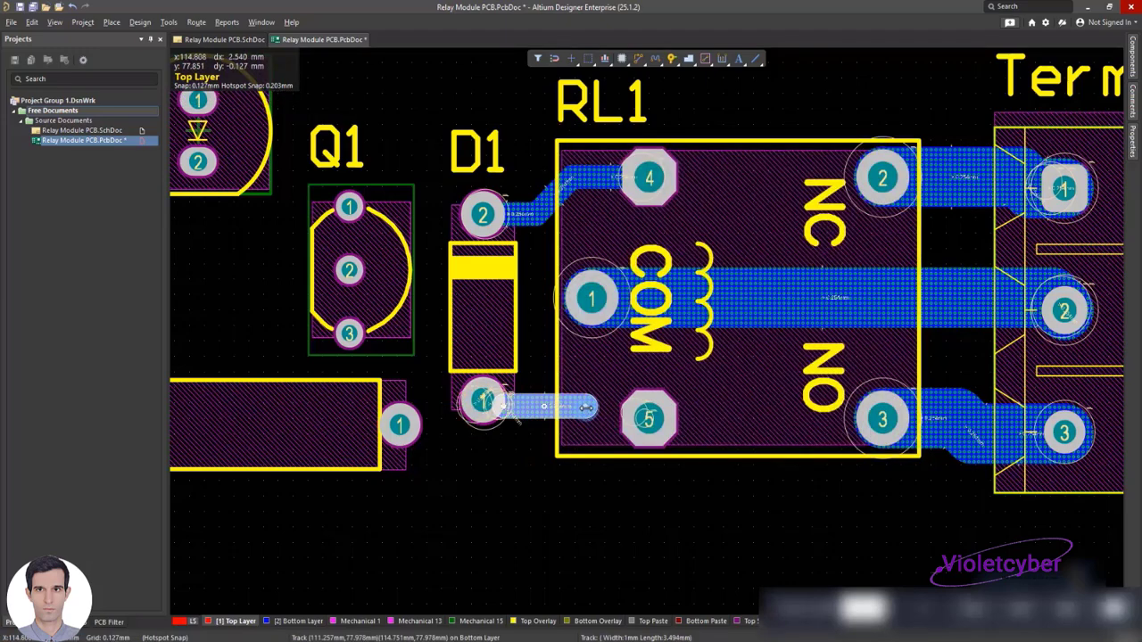
{"action": "left_click_drag", "start_coordinate": [586, 407], "coordinate": [639, 419]}
{"action": "left_click", "coordinate": [637, 472]}
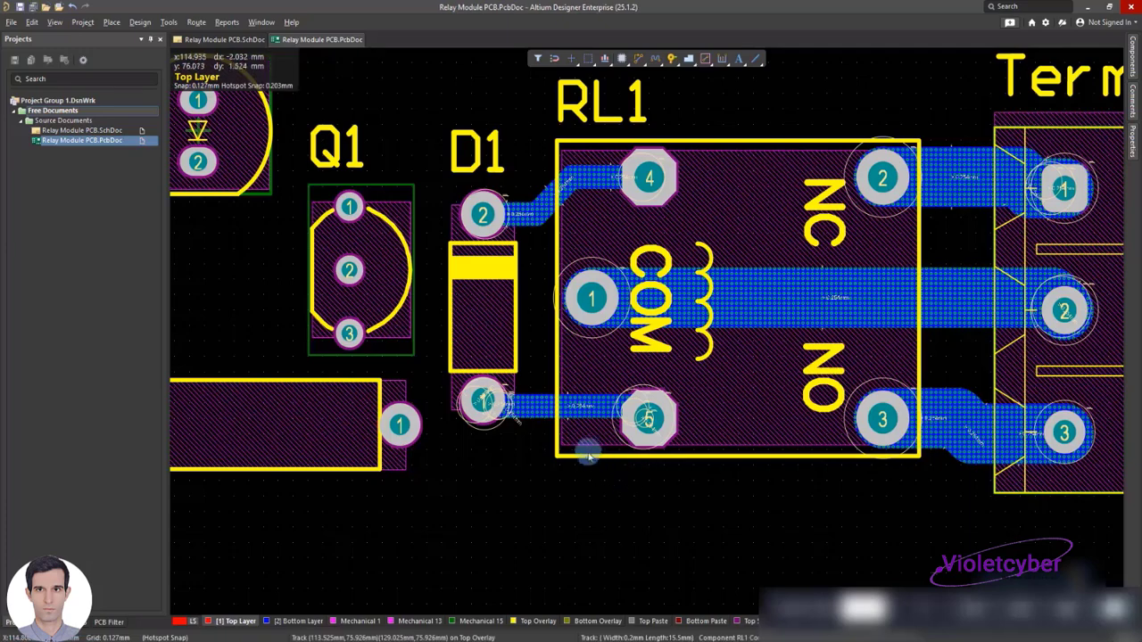
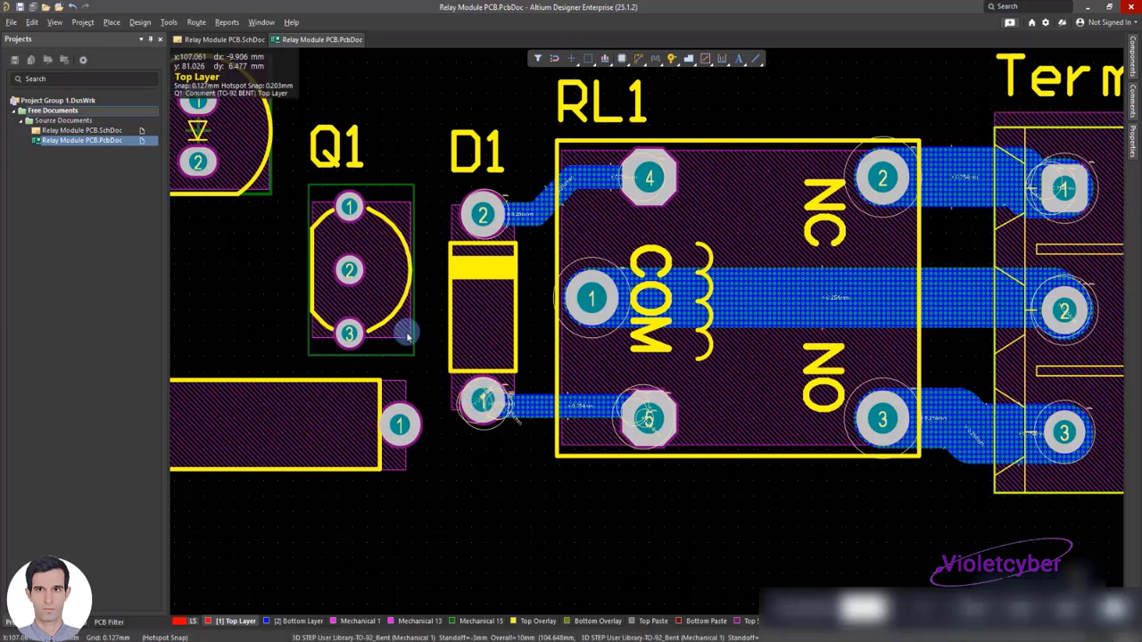
{"action": "scroll", "coordinate": [406, 334], "scroll_direction": "left", "scroll_amount": 5, "text": "shift"}
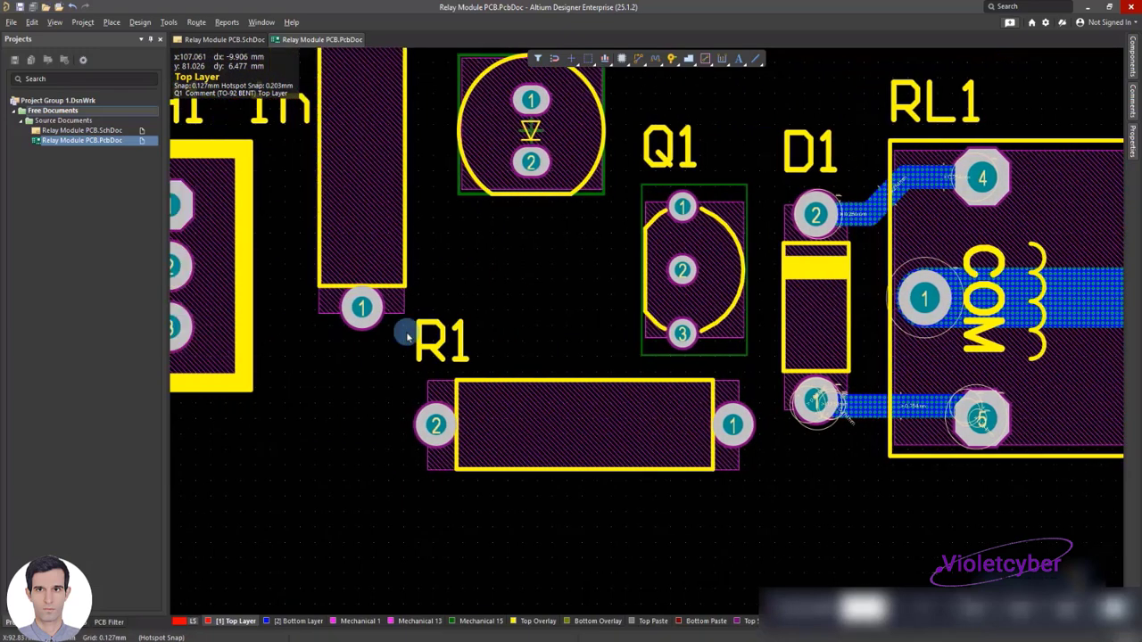
{"action": "scroll", "coordinate": [406, 335], "scroll_direction": "right", "scroll_amount": 9, "text": "shift"}
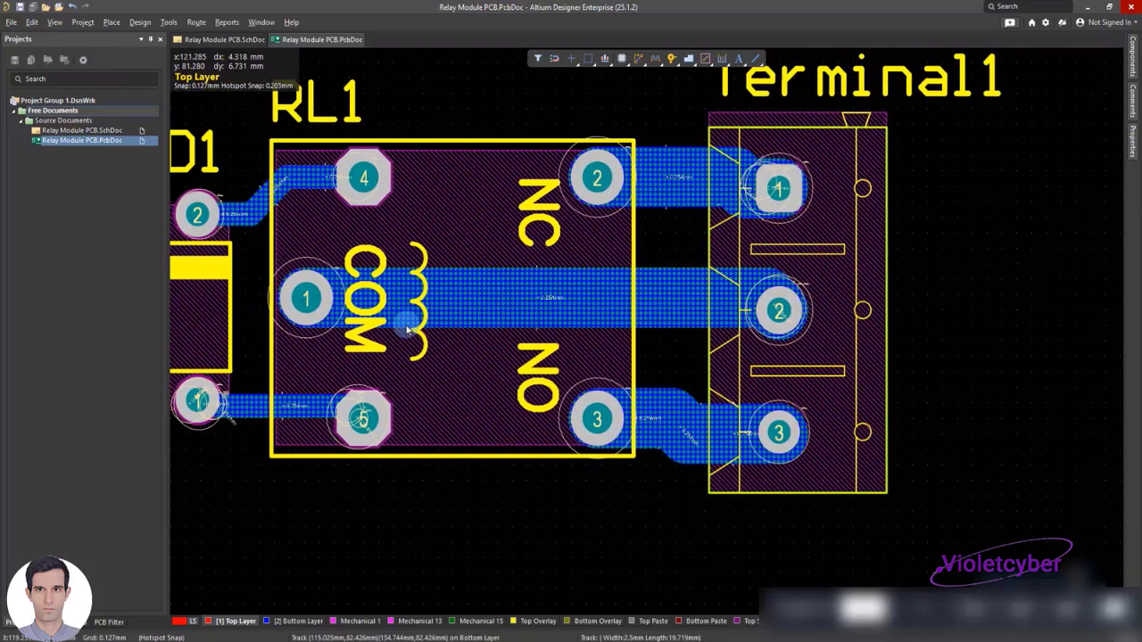
{"action": "scroll", "coordinate": [405, 330], "scroll_direction": "left", "scroll_amount": 4, "text": "shift"}
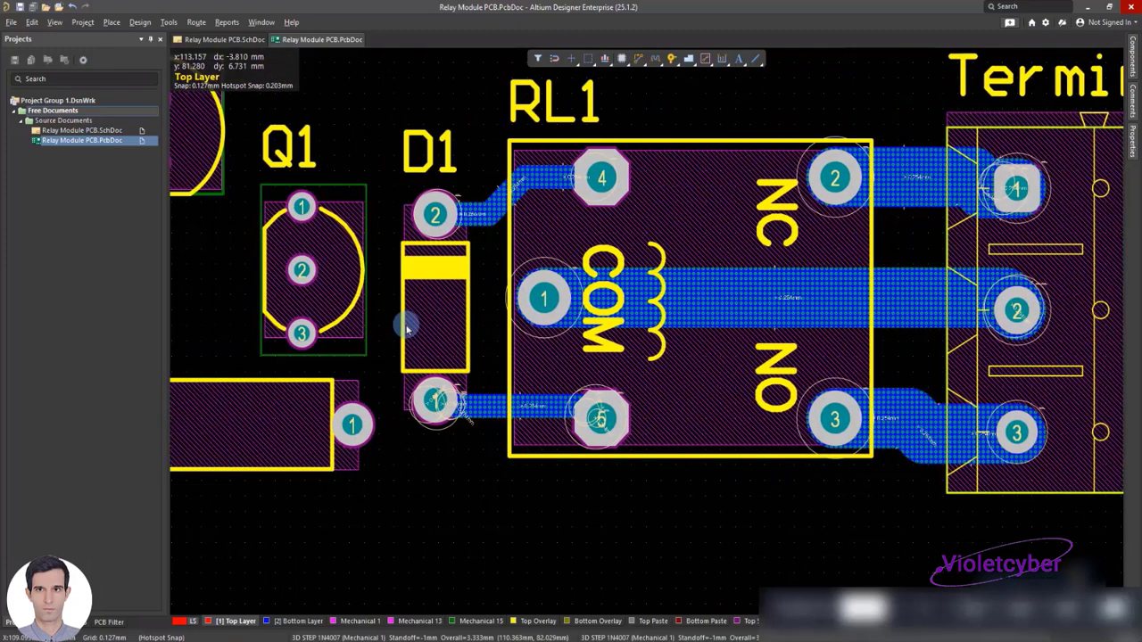
{"action": "scroll", "coordinate": [406, 328], "scroll_direction": "left", "scroll_amount": 7, "text": "shift"}
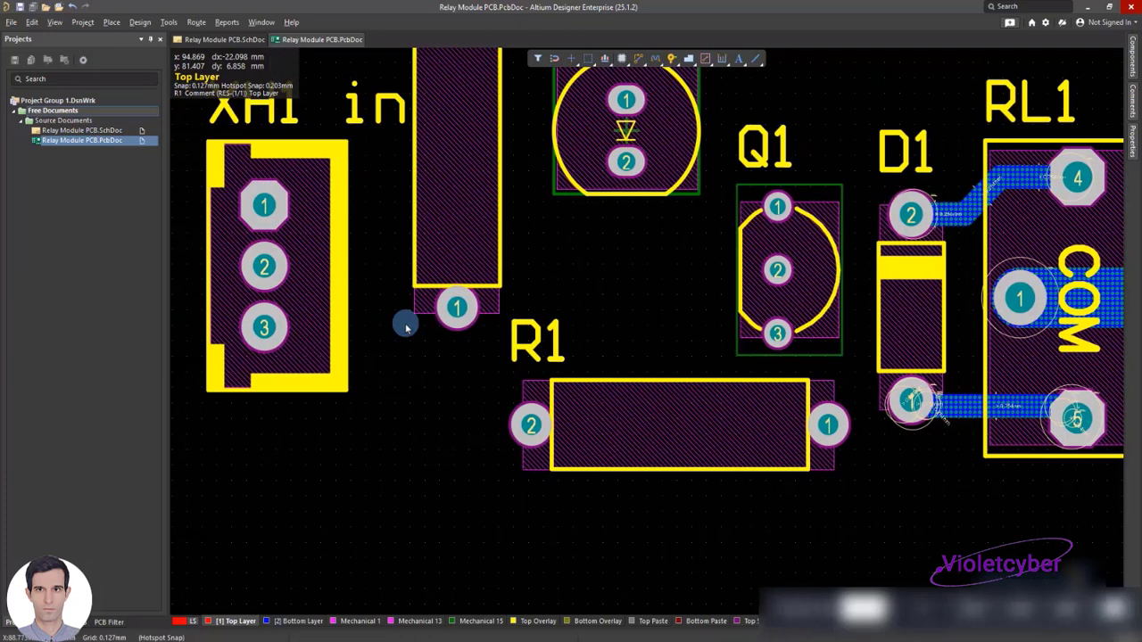
{"action": "scroll", "coordinate": [405, 326], "scroll_direction": "right", "scroll_amount": 6, "text": "shift"}
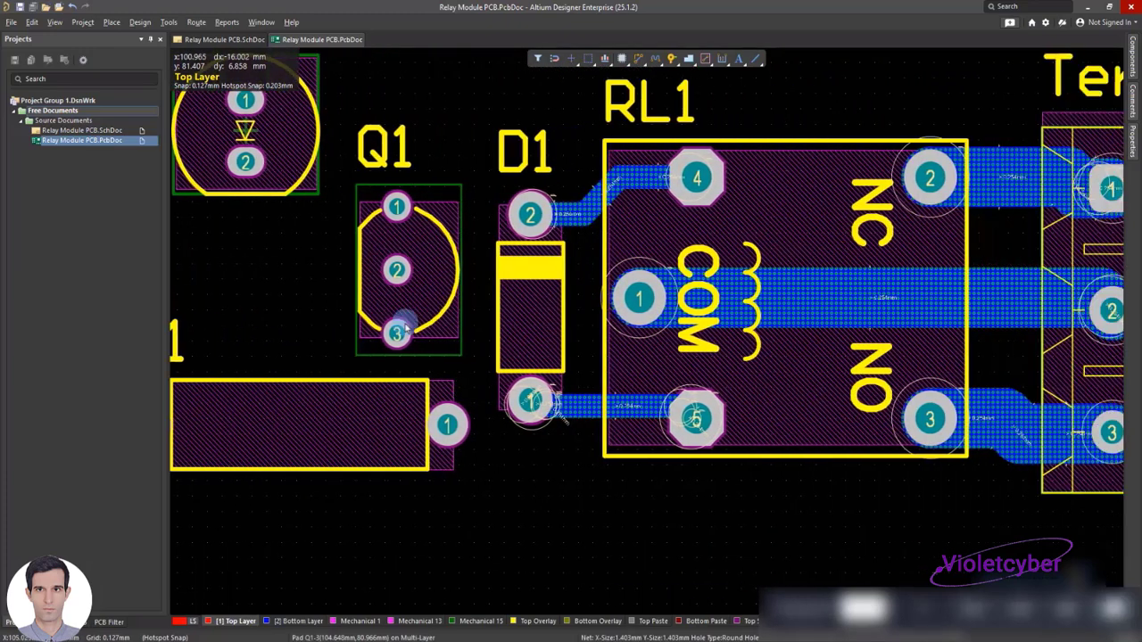
{"action": "scroll", "coordinate": [406, 328], "scroll_direction": "left", "scroll_amount": 5, "text": "shift"}
{"action": "scroll", "coordinate": [406, 327], "scroll_direction": "right", "scroll_amount": 4, "text": "shift"}
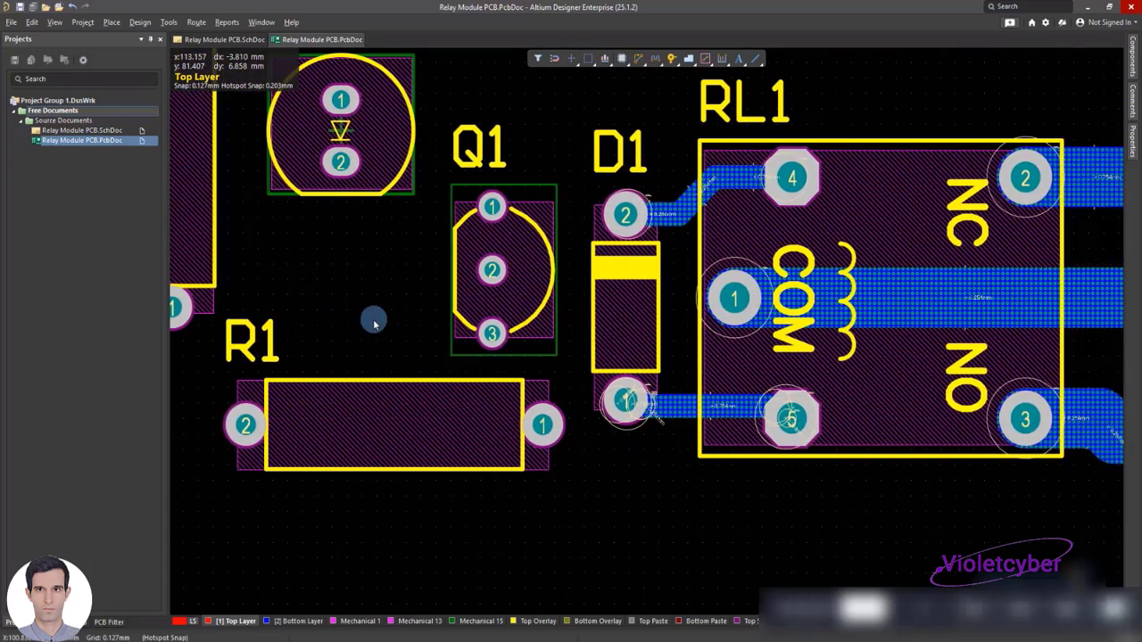
Place a track from D1 pad 1 up and across to Q1 pad 3, with a horizontal segment about 4.4 mm long
{"action": "right_click", "coordinate": [277, 276]}
{"action": "mouse_move", "coordinate": [393, 346]}
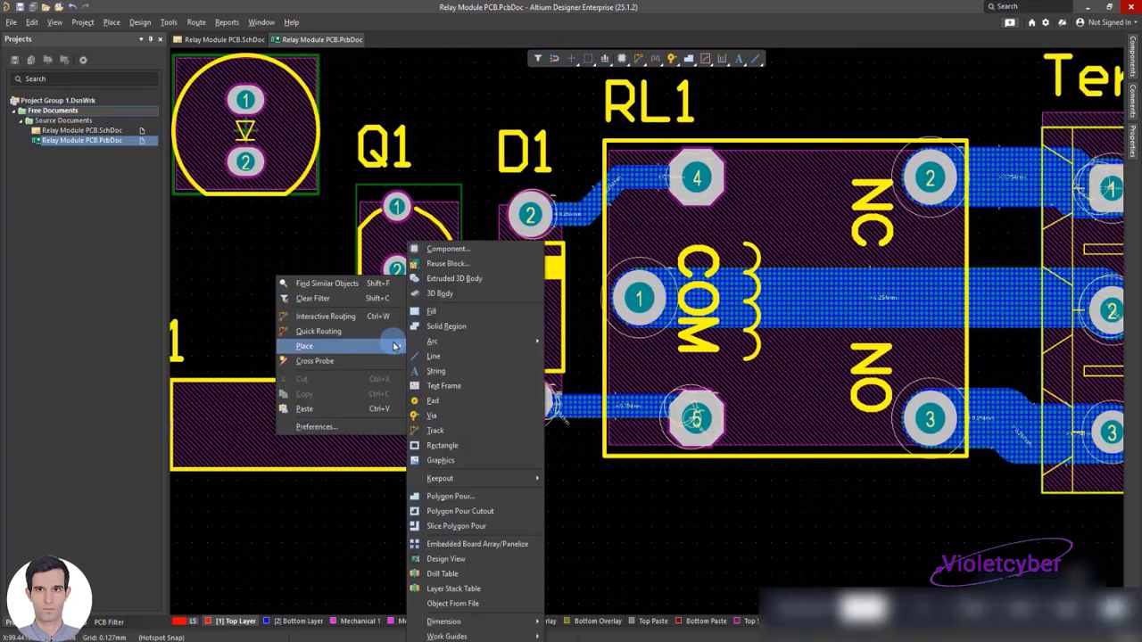
{"action": "left_click", "coordinate": [455, 431]}
{"action": "left_click", "coordinate": [531, 399]}
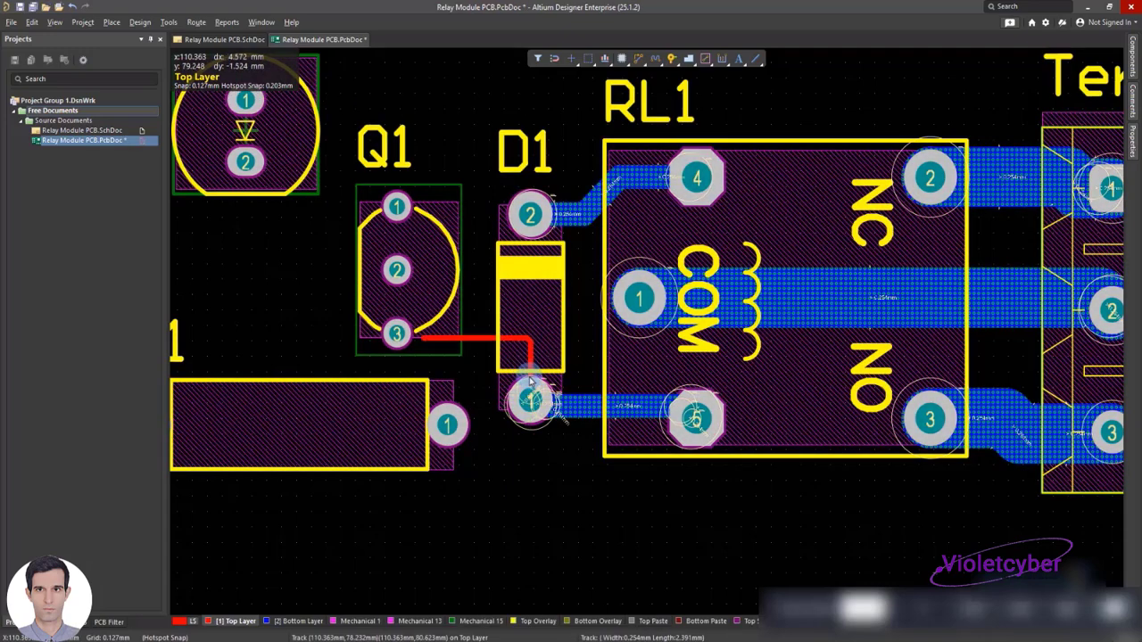
Move the horizontal segment of the D1-to-Q1 track to the Bottom Layer and set its width to 1 mm
{"action": "double_click", "coordinate": [482, 339]}
{"action": "left_click", "coordinate": [1075, 319]}
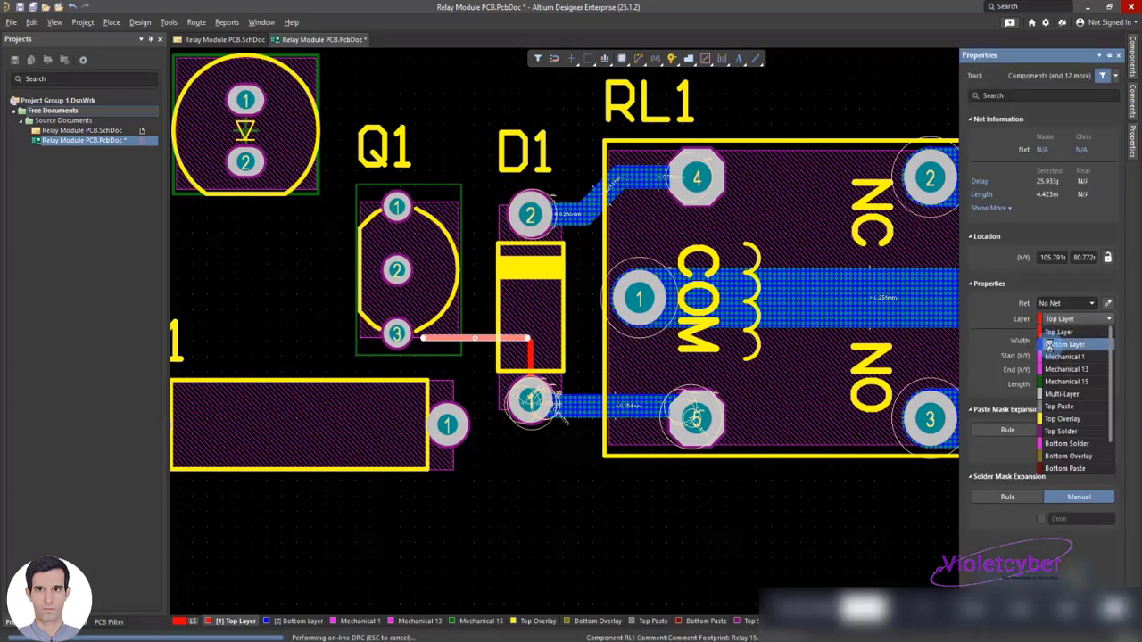
{"action": "left_click", "coordinate": [1063, 344]}
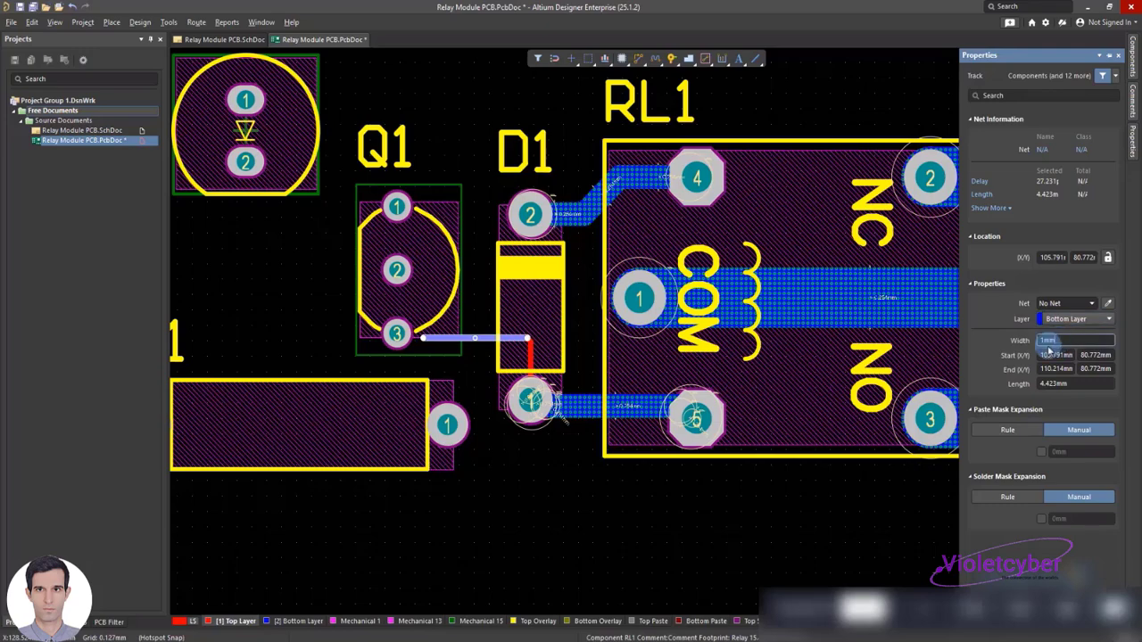
{"action": "left_click", "coordinate": [465, 359]}
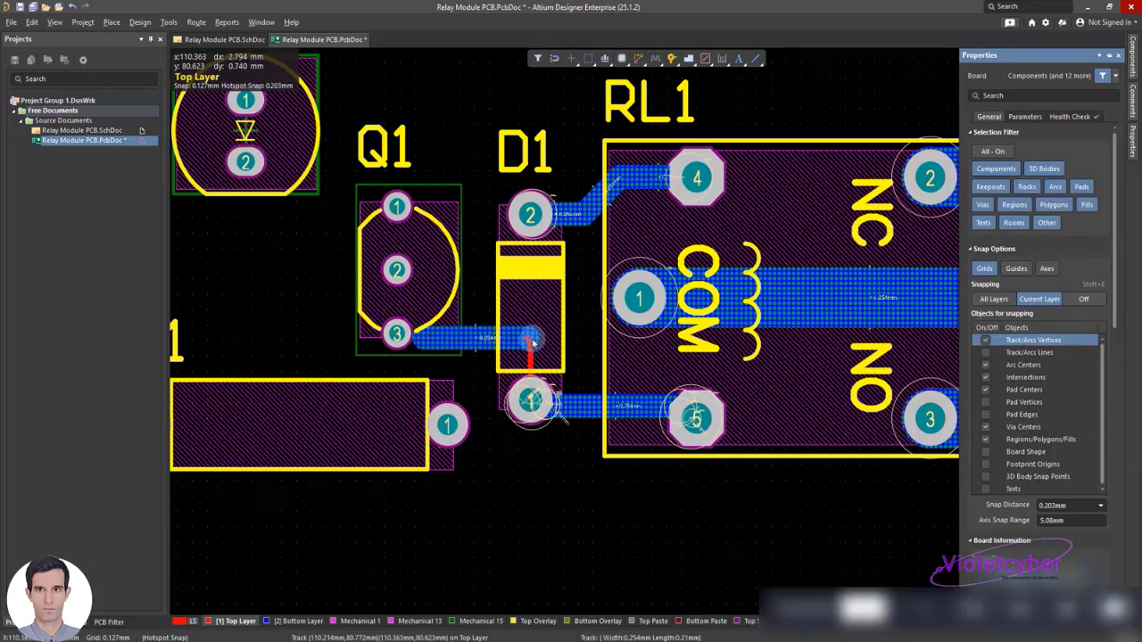
Set the vertical track segment above D1 pad 1 to a width of 1 mm on the Bottom Layer
{"action": "double_click", "coordinate": [532, 343]}
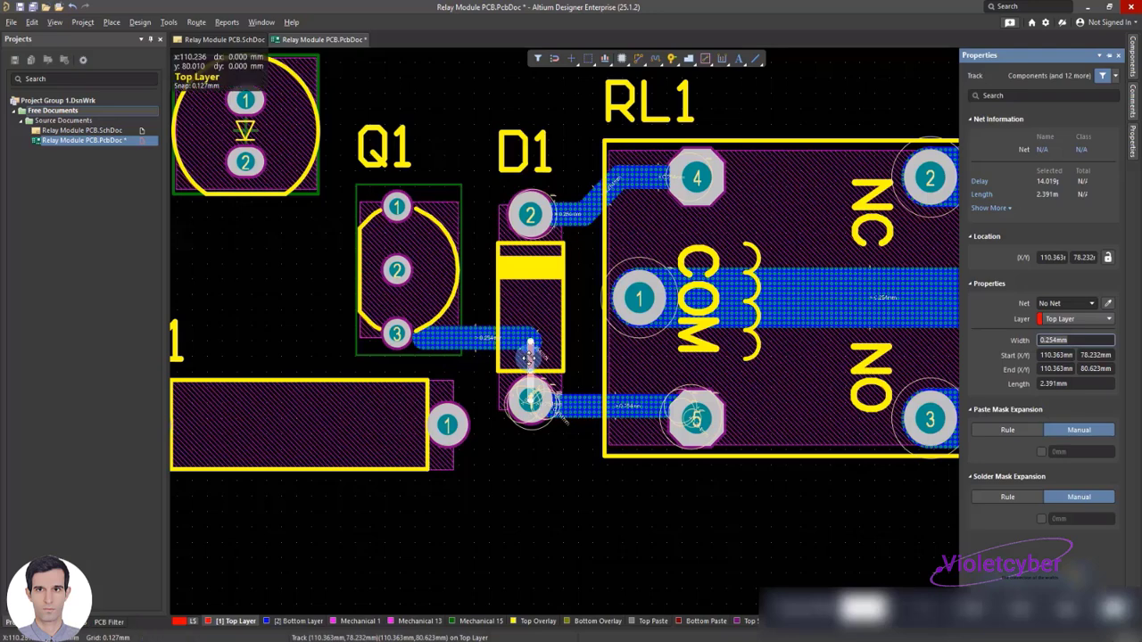
{"action": "type", "text": "1mm"}
{"action": "left_click", "coordinate": [1060, 317]}
{"action": "left_click", "coordinate": [1059, 321]}
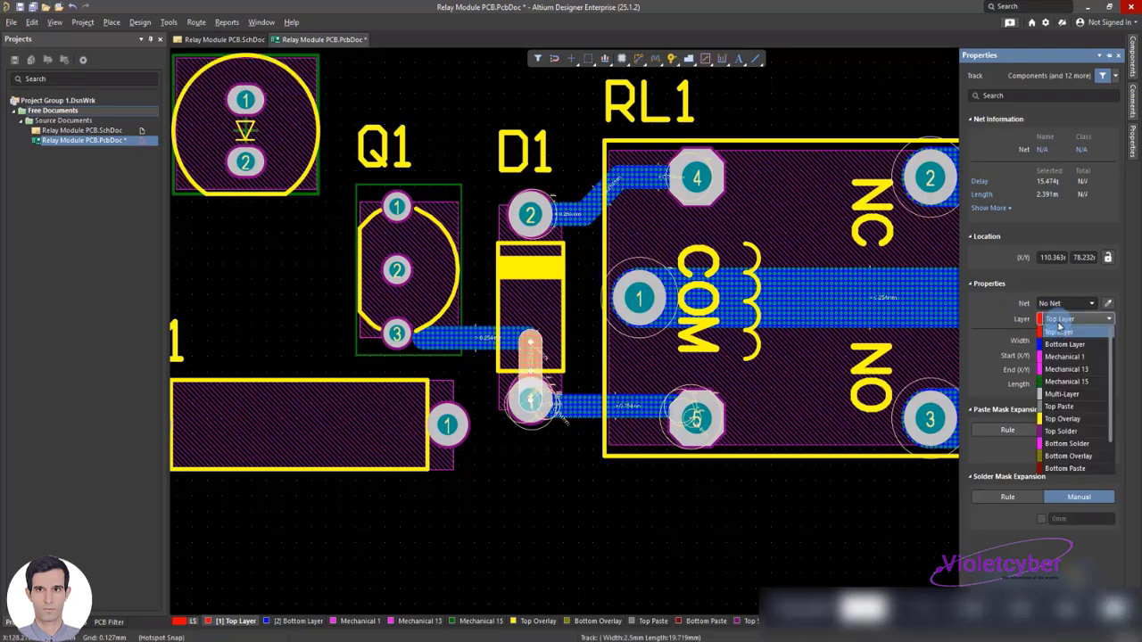
{"action": "left_click", "coordinate": [1065, 343]}
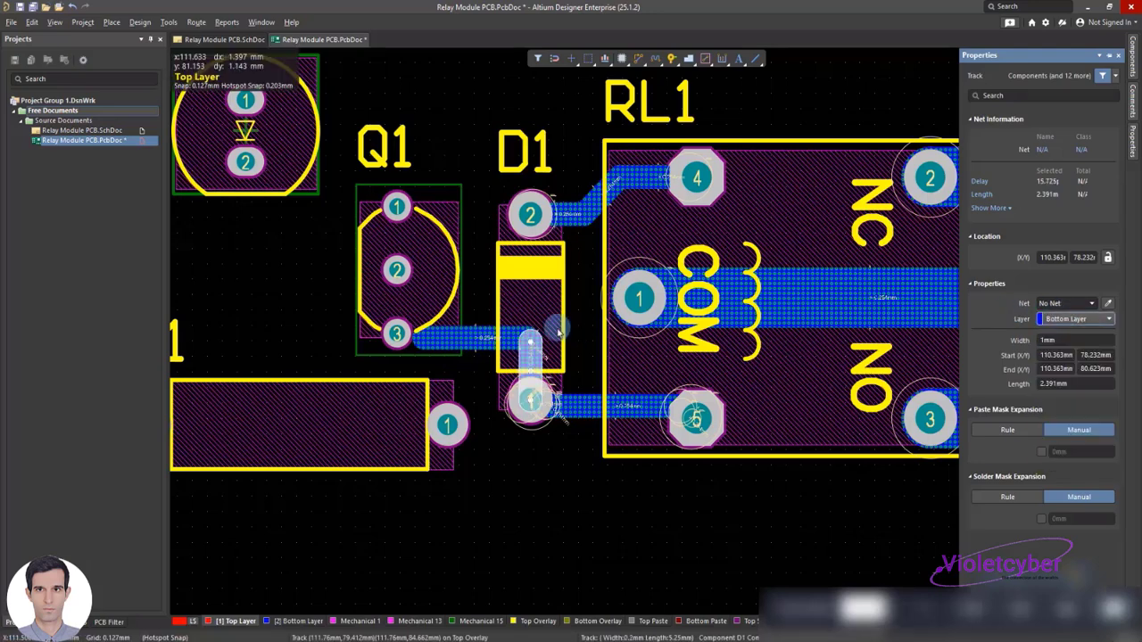
Extend the end of the 1 mm horizontal track segment to connect to Q1 pad 3
{"action": "left_click", "coordinate": [429, 337]}
{"action": "left_click", "coordinate": [443, 340]}
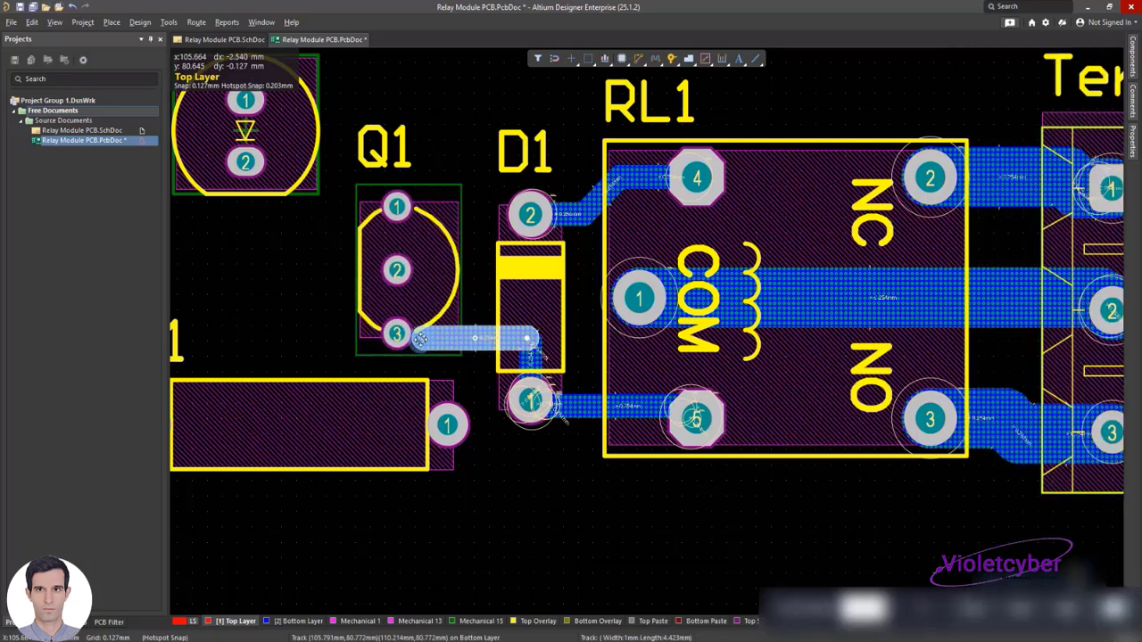
{"action": "left_click", "coordinate": [477, 308]}
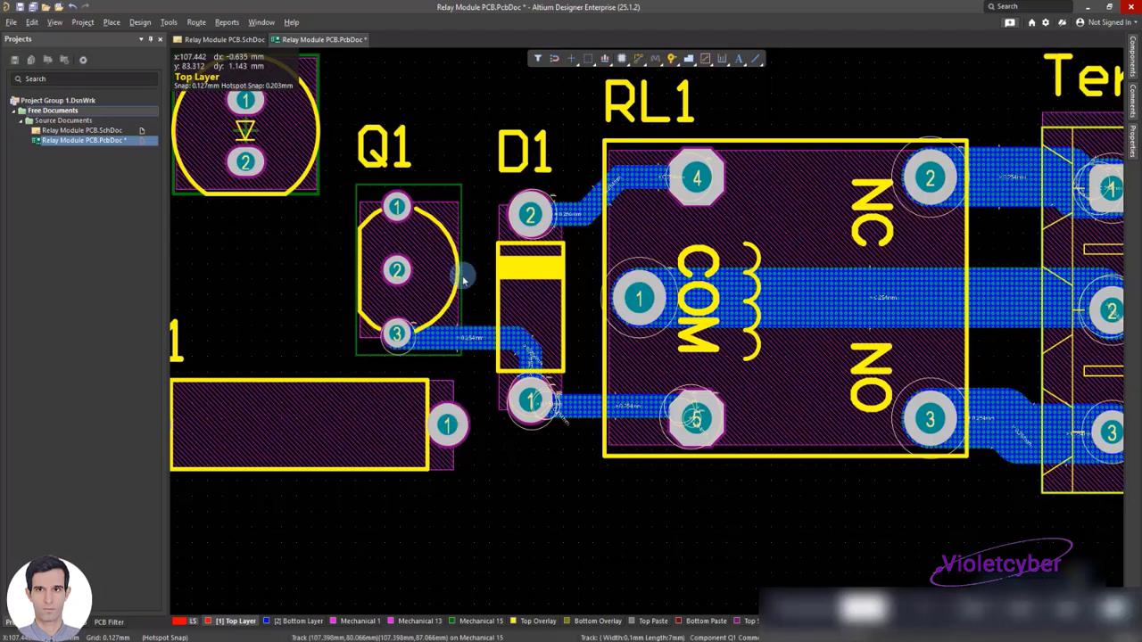
Place a track from R1 pad 1 around Q1 pad 3 to Q1 pad 2
{"action": "right_click", "coordinate": [426, 384]}
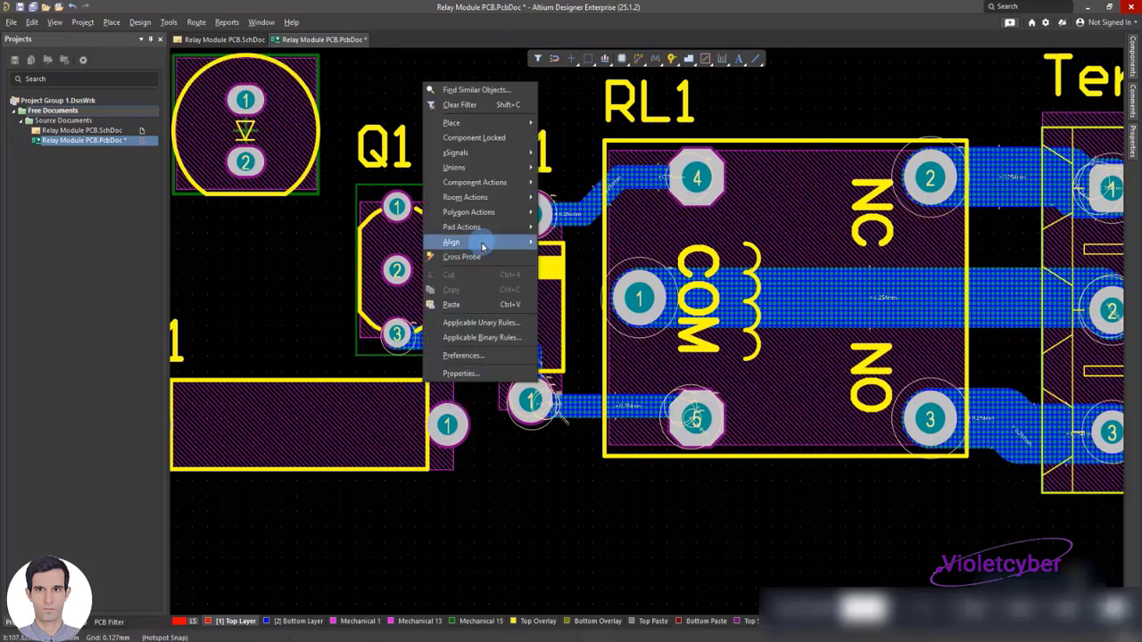
{"action": "mouse_move", "coordinate": [499, 241]}
{"action": "left_click", "coordinate": [566, 522]}
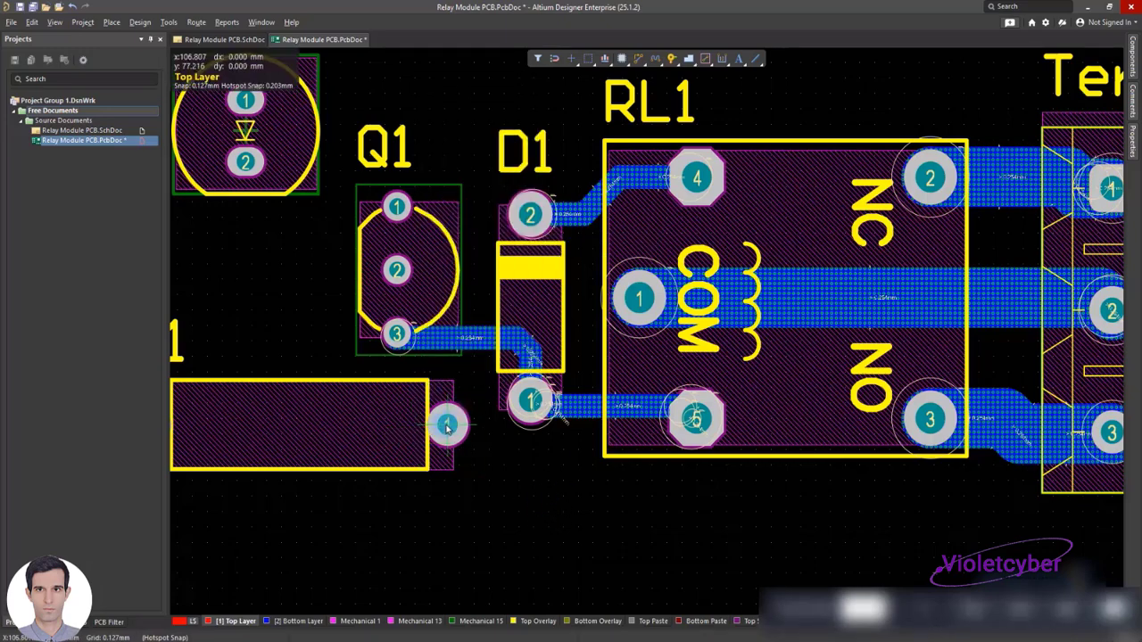
{"action": "key", "text": "ctrl+w"}
{"action": "left_click", "coordinate": [448, 428]}
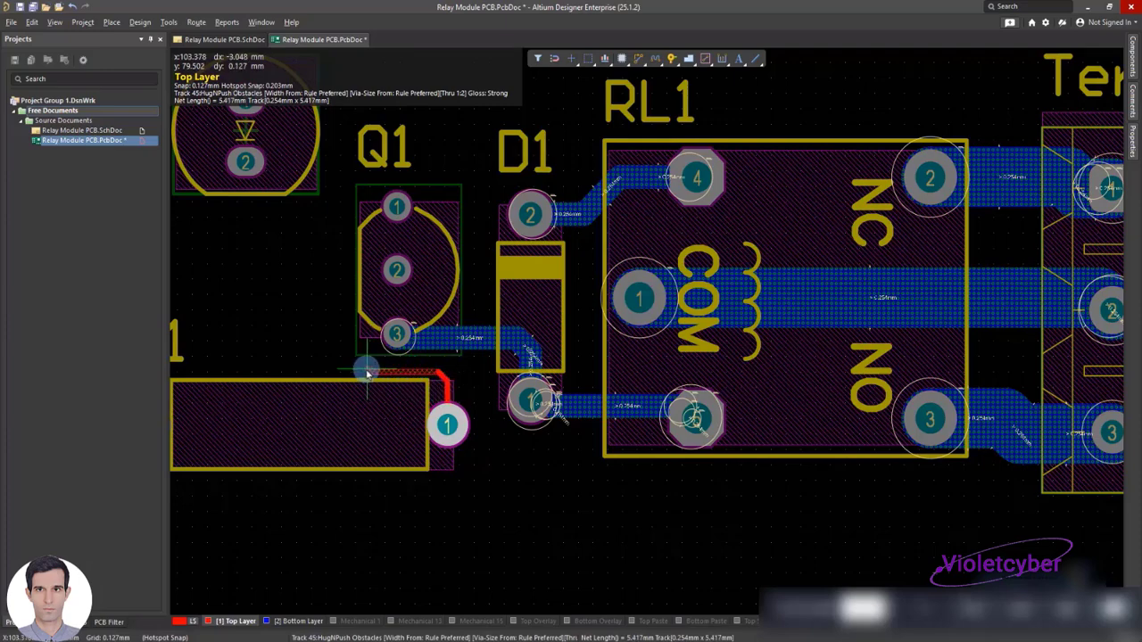
{"action": "left_click", "coordinate": [367, 371]}
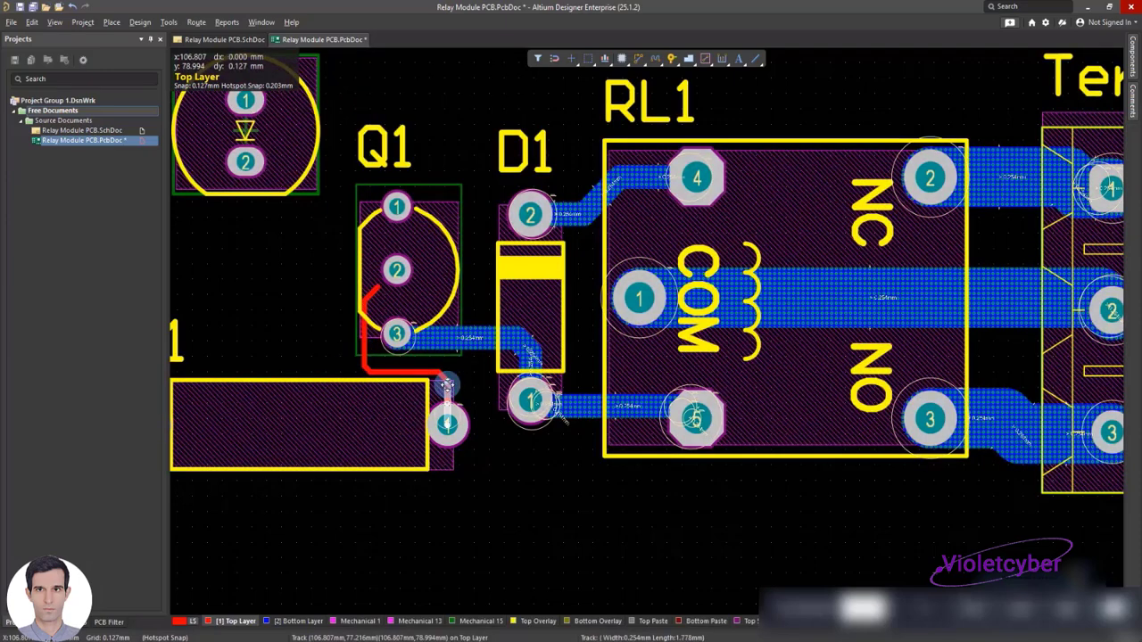
Set the vertical track segment at R1 pad 1 to a width of 1 mm on the Bottom Layer
{"action": "double_click", "coordinate": [446, 385]}
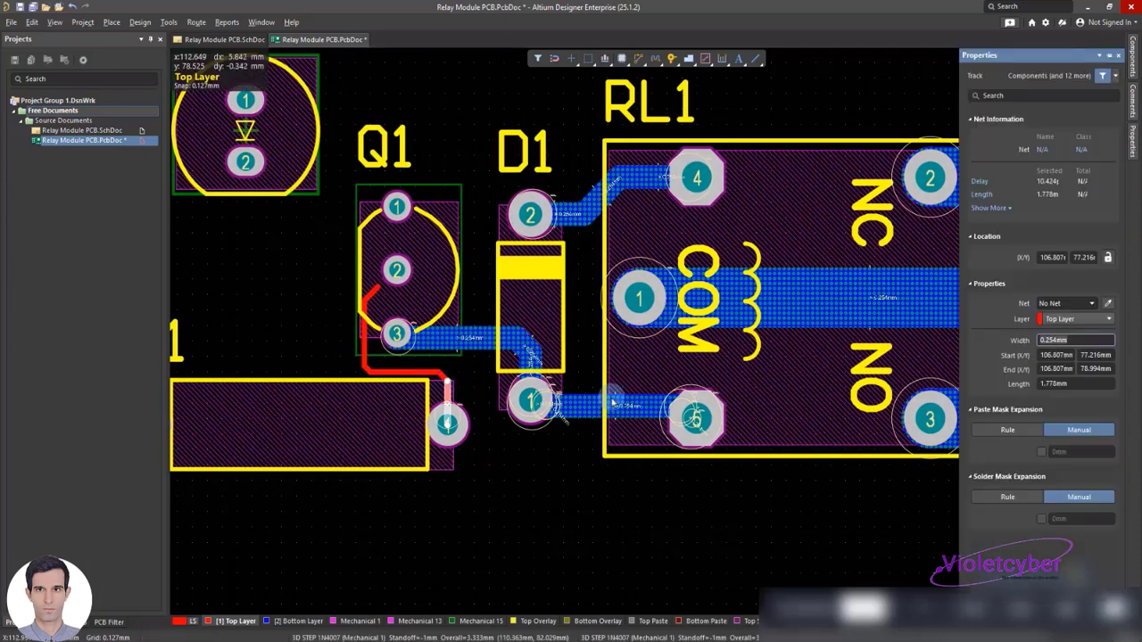
{"action": "left_click", "coordinate": [1065, 319]}
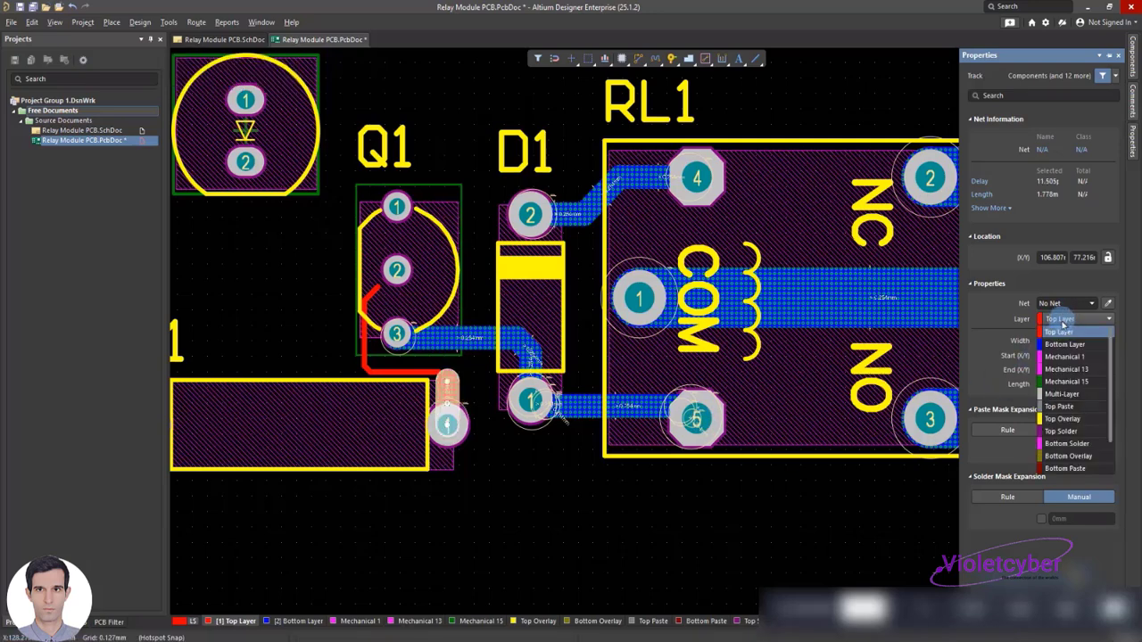
{"action": "left_click", "coordinate": [1060, 334]}
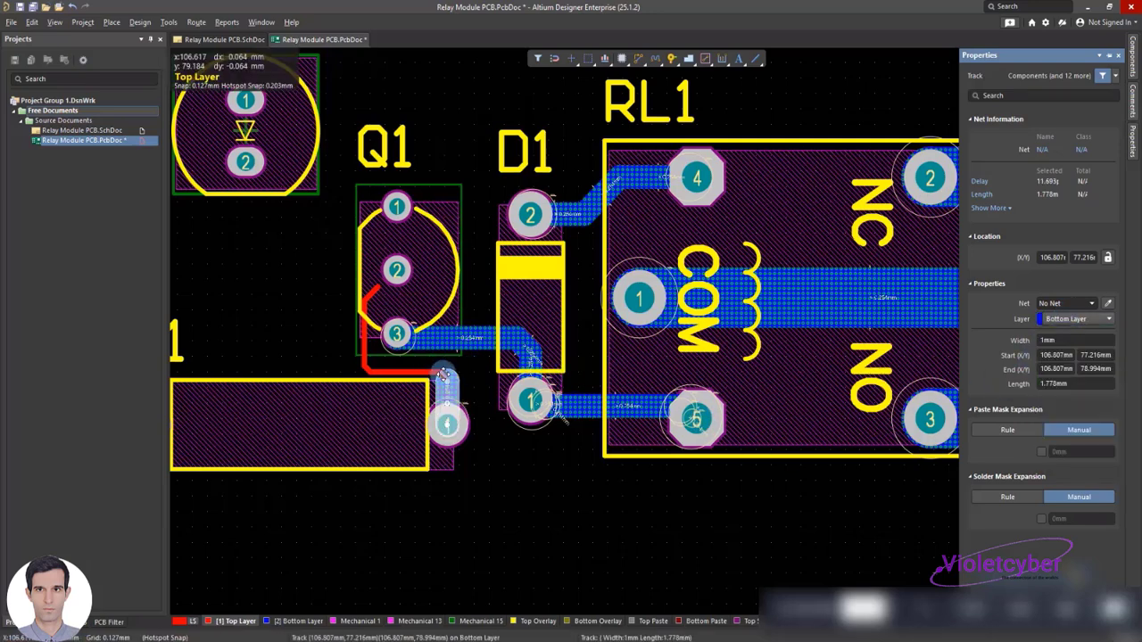
Set the remaining R1-to-Q1 track segments to 1 mm wide on the Bottom Layer and connect the end to Q1 pad 2
{"action": "double_click", "coordinate": [437, 375]}
{"action": "left_click", "coordinate": [398, 269]}
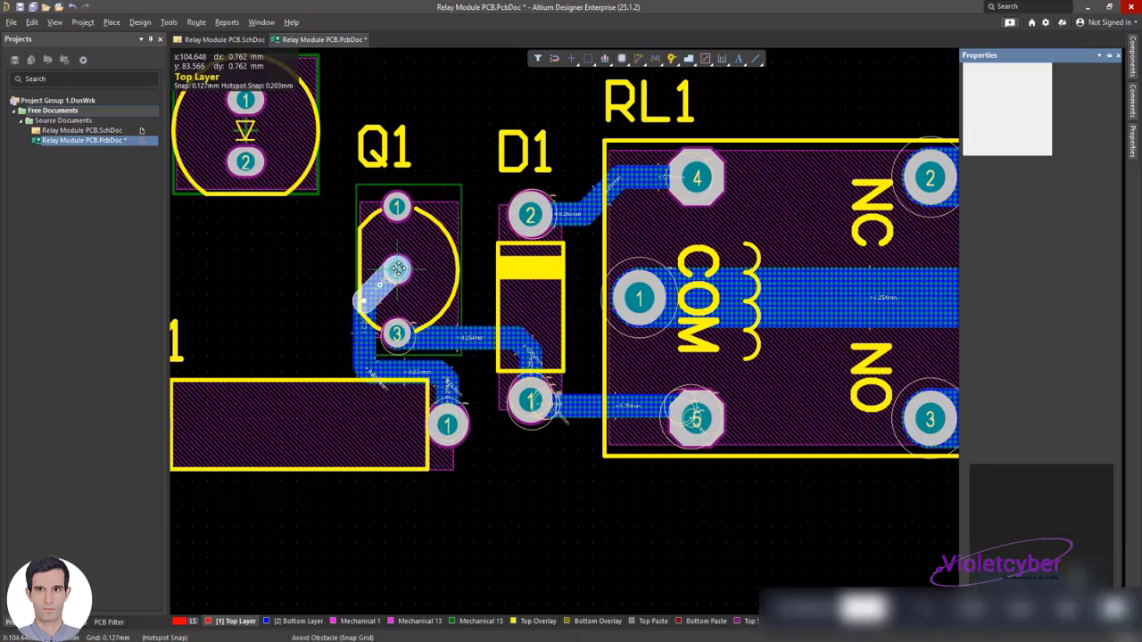
{"action": "left_click", "coordinate": [311, 288]}
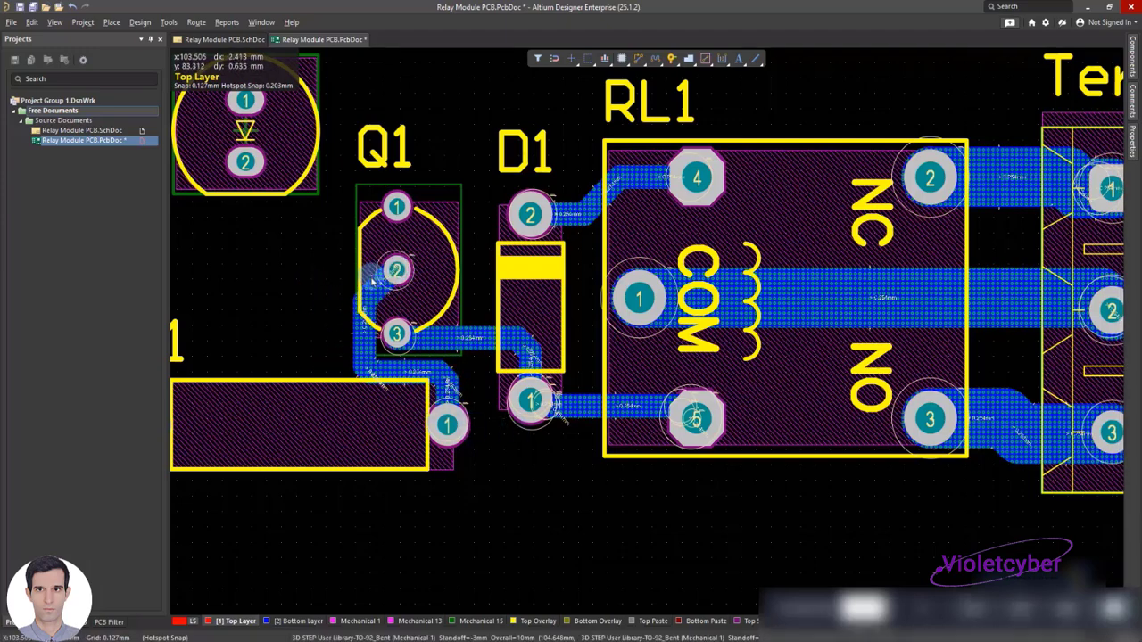
Shift the R1-to-Q1 track's vertical and horizontal segments farther away from Q1 pad 3, and save the board
{"action": "left_click", "coordinate": [368, 337]}
{"action": "left_click", "coordinate": [366, 354]}
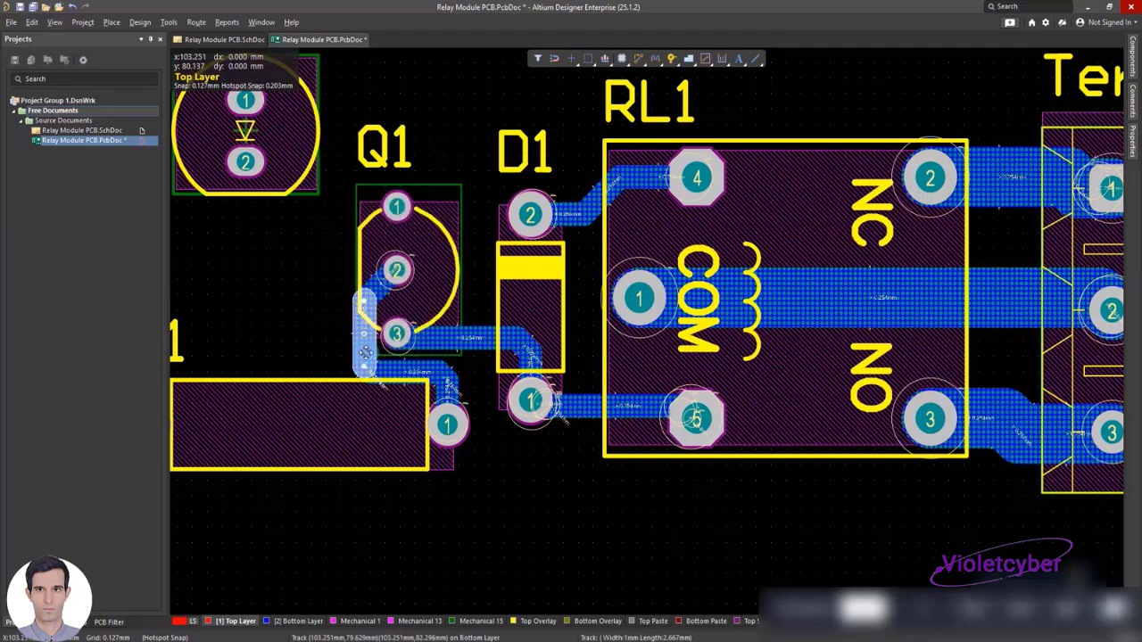
{"action": "left_click_drag", "start_coordinate": [366, 348], "coordinate": [398, 383]}
{"action": "left_click", "coordinate": [400, 368]}
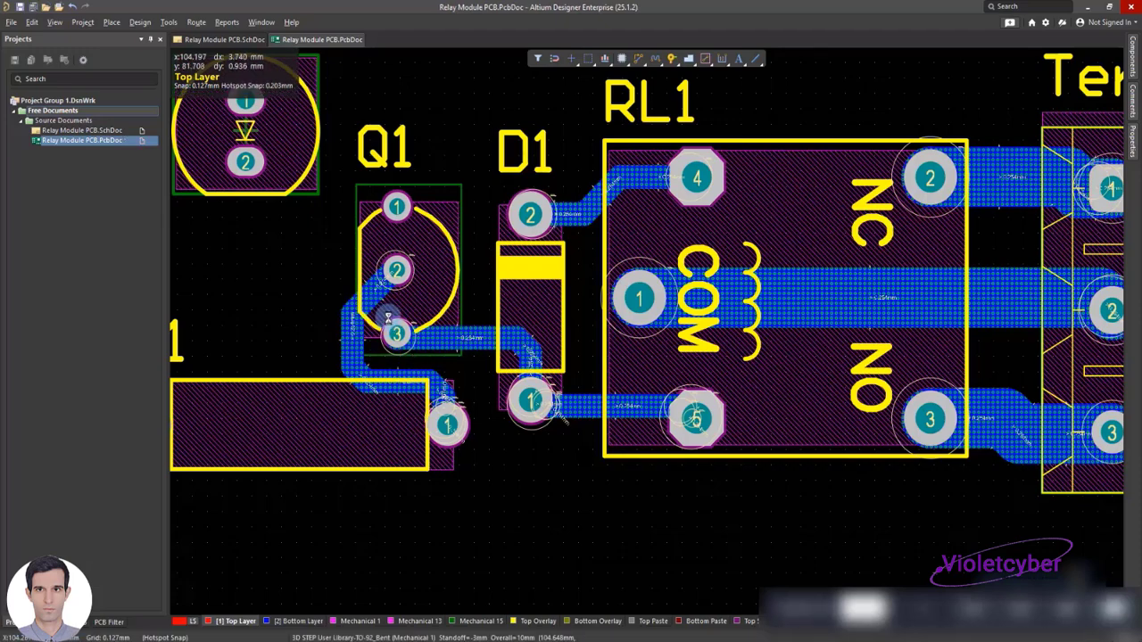
Place a track about 16.6 mm long from LED1 pad 2, passing between Q1 and D1, to the track at Q1 pad 3
{"action": "right_click_drag", "start_coordinate": [388, 316], "coordinate": [627, 465]}
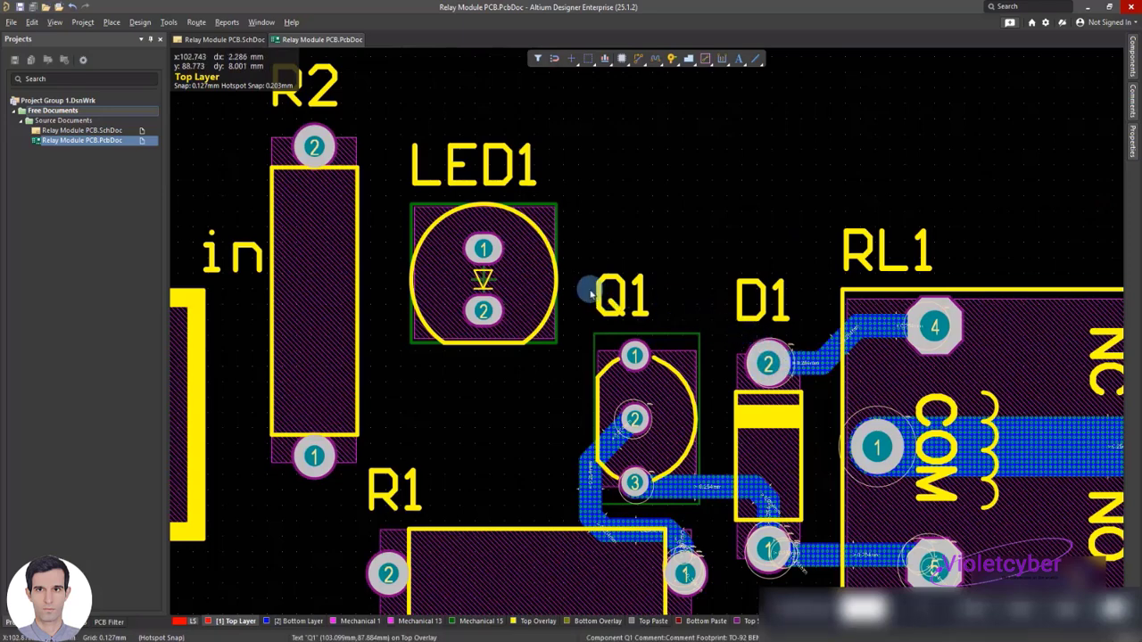
{"action": "right_click", "coordinate": [595, 233]}
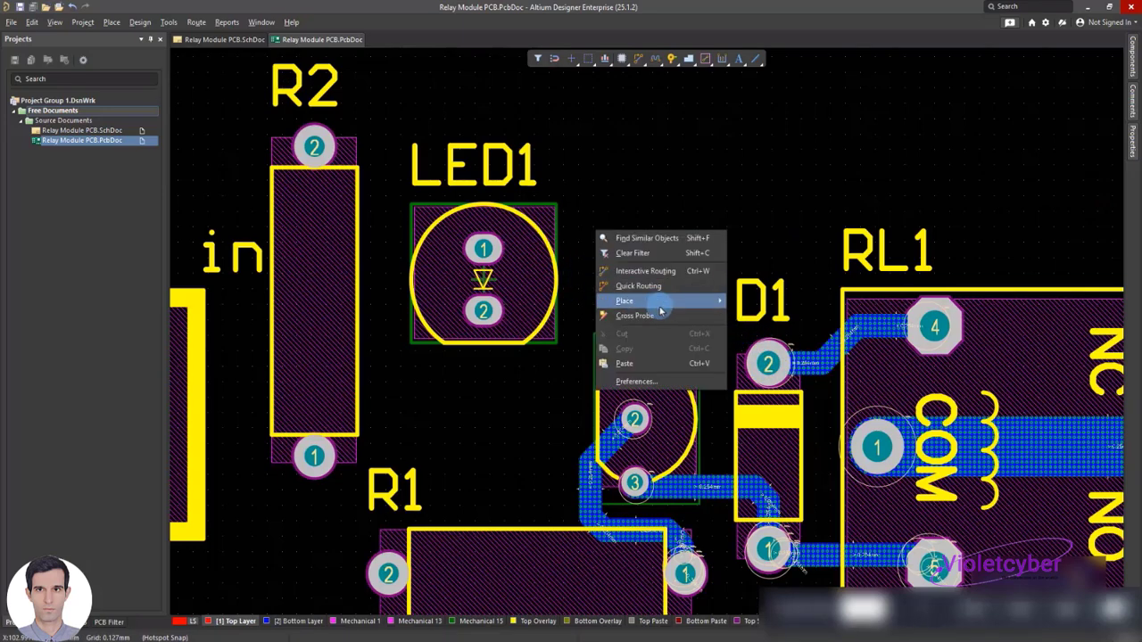
{"action": "mouse_move", "coordinate": [661, 301]}
{"action": "left_click", "coordinate": [769, 429]}
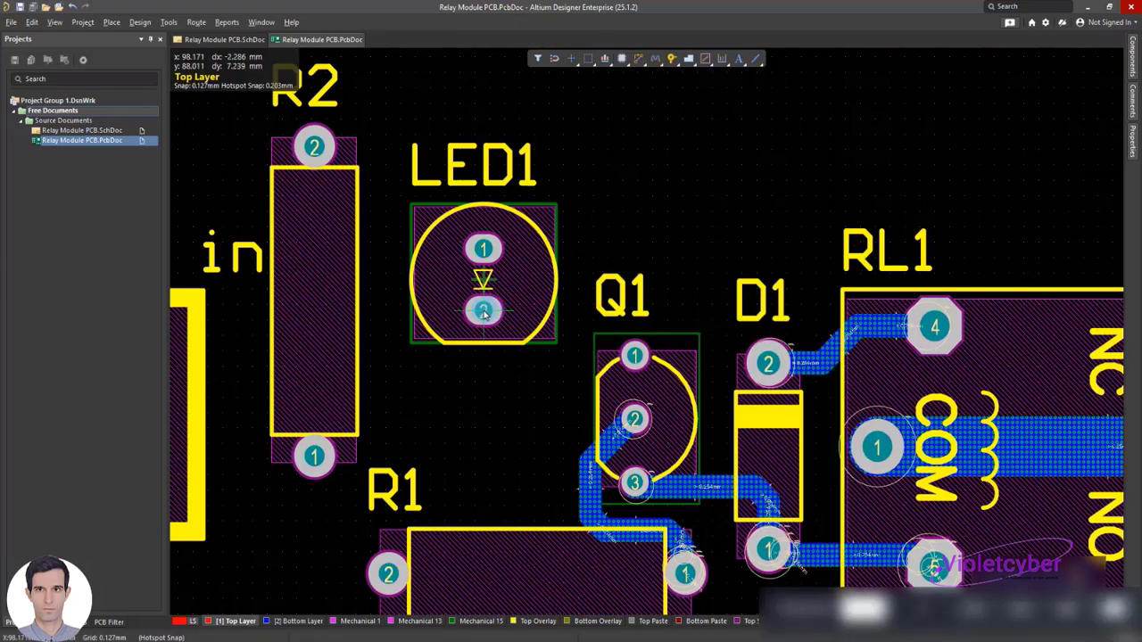
{"action": "left_click", "coordinate": [483, 312]}
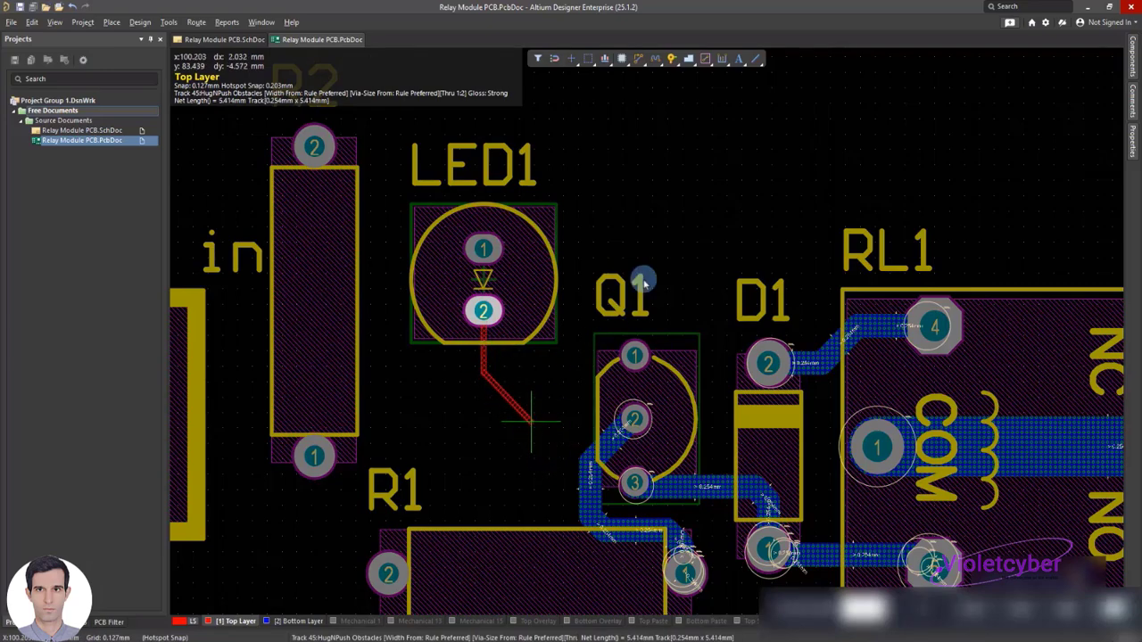
{"action": "scroll", "coordinate": [696, 250], "scroll_direction": "down", "scroll_amount": 2}
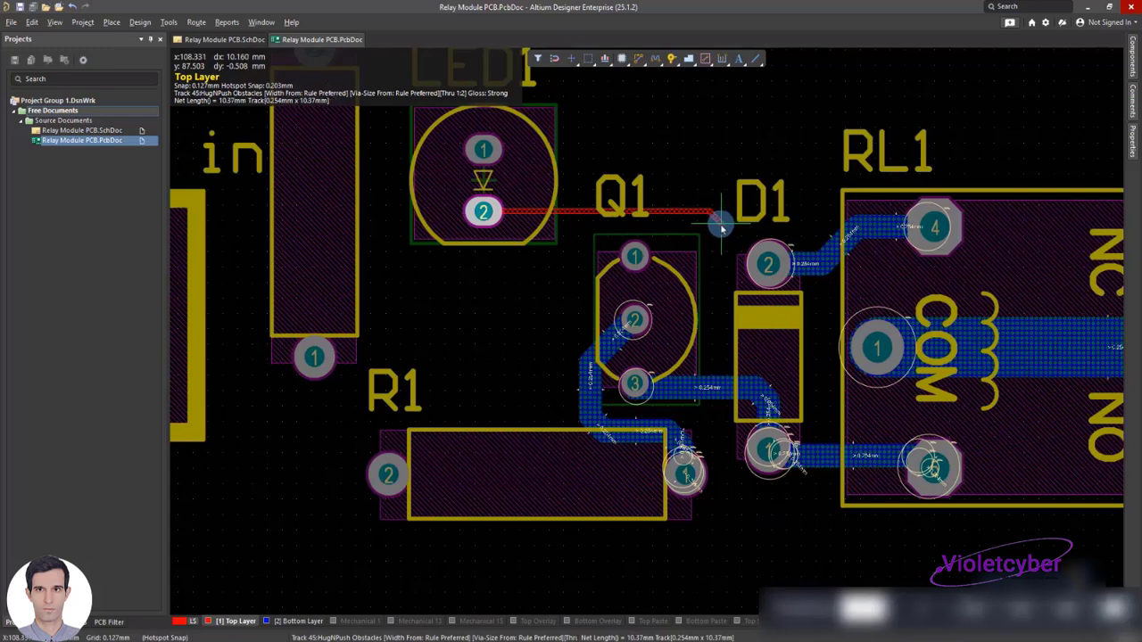
{"action": "left_click", "coordinate": [717, 390]}
{"action": "key", "text": "Escape"}
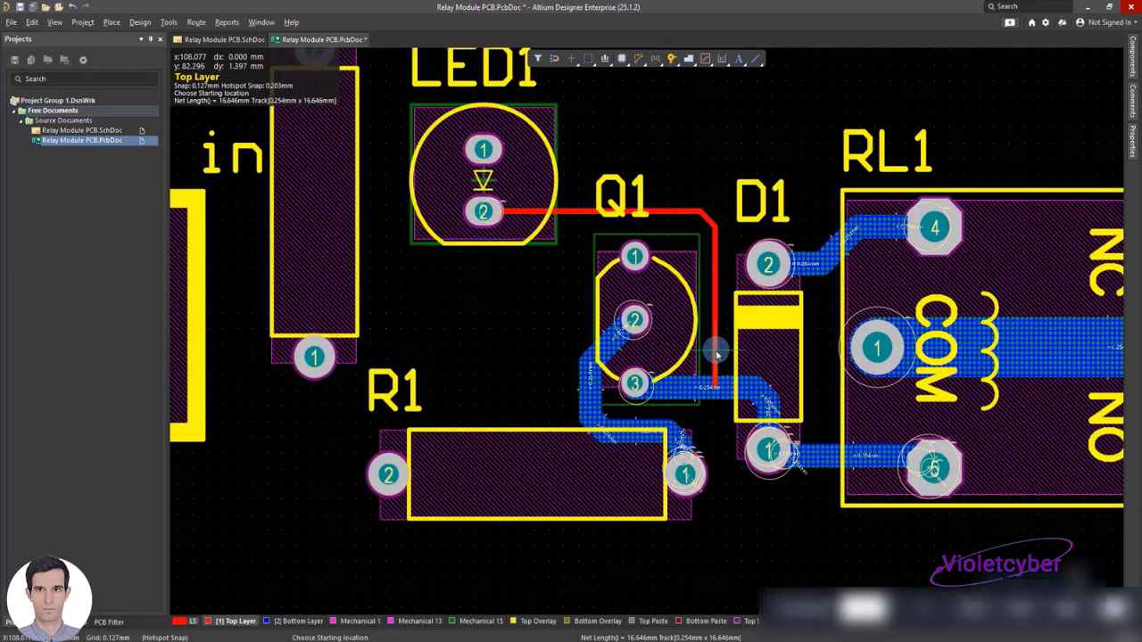
Move all segments of the track from LED1 pad 2 to the Bottom Layer and set their width to 1 mm
{"action": "double_click", "coordinate": [717, 288]}
{"action": "left_click", "coordinate": [1075, 319]}
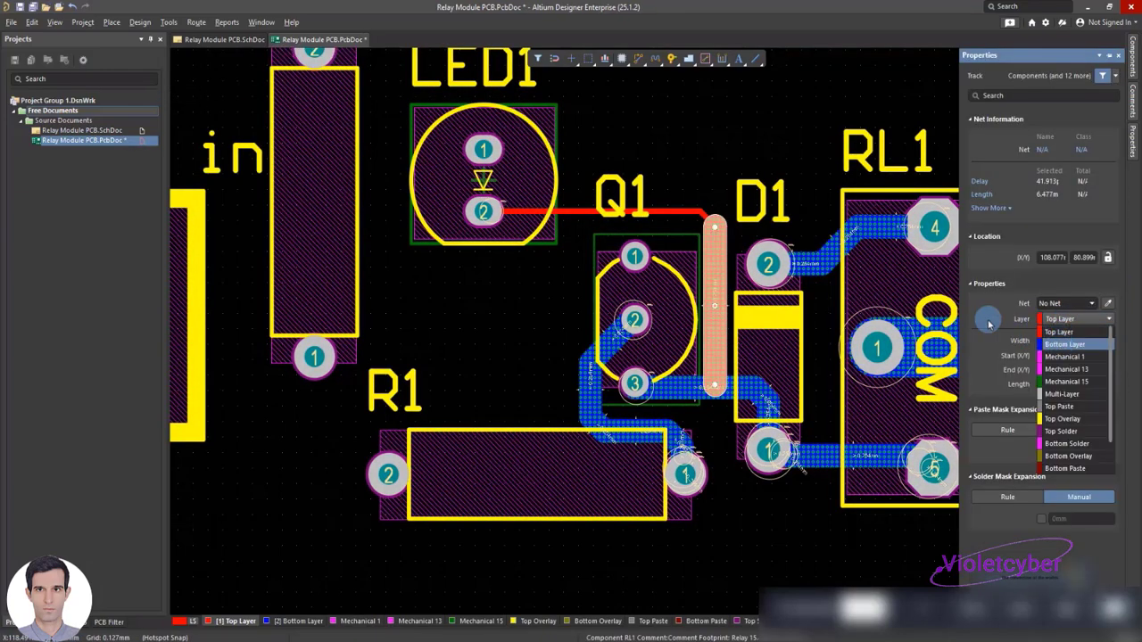
{"action": "left_click", "coordinate": [1064, 344]}
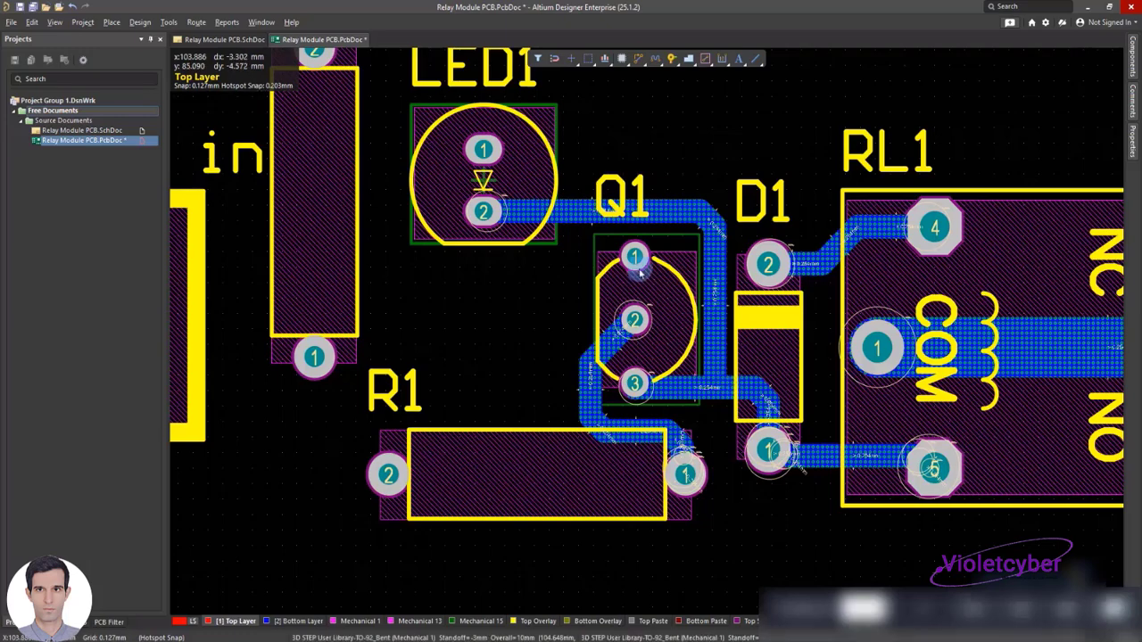
Place a track about 9.6 mm long from LED1 pad 1 to R2 pad 2
{"action": "scroll", "coordinate": [616, 214], "scroll_direction": "up", "scroll_amount": 1}
{"action": "right_click", "coordinate": [592, 175]}
{"action": "mouse_move", "coordinate": [701, 249]}
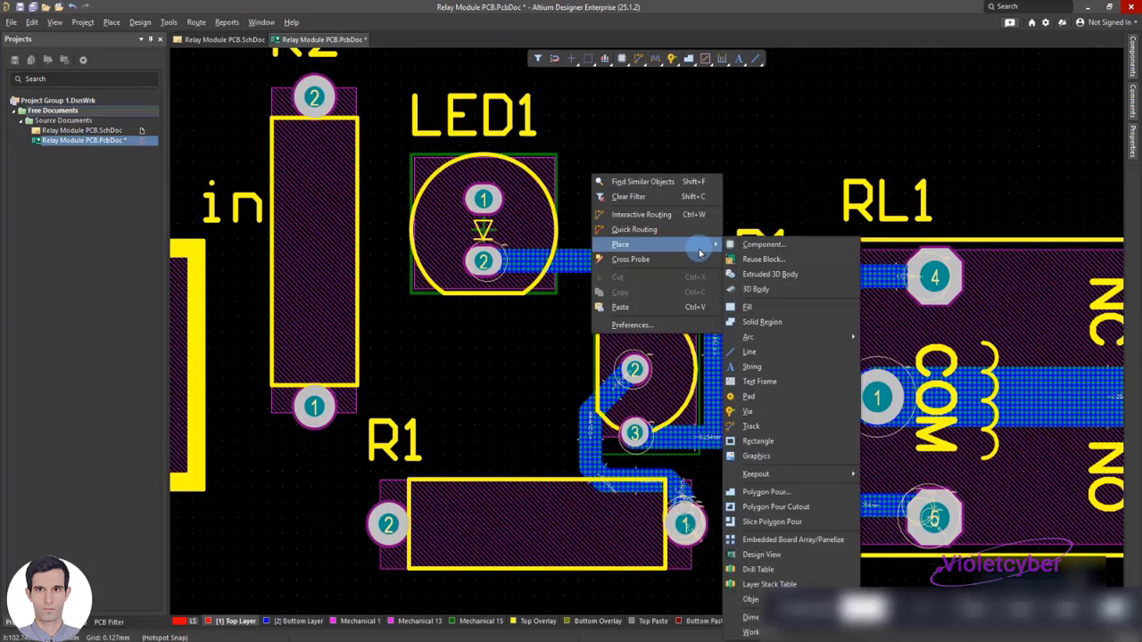
{"action": "left_click", "coordinate": [755, 413]}
{"action": "left_click", "coordinate": [483, 198]}
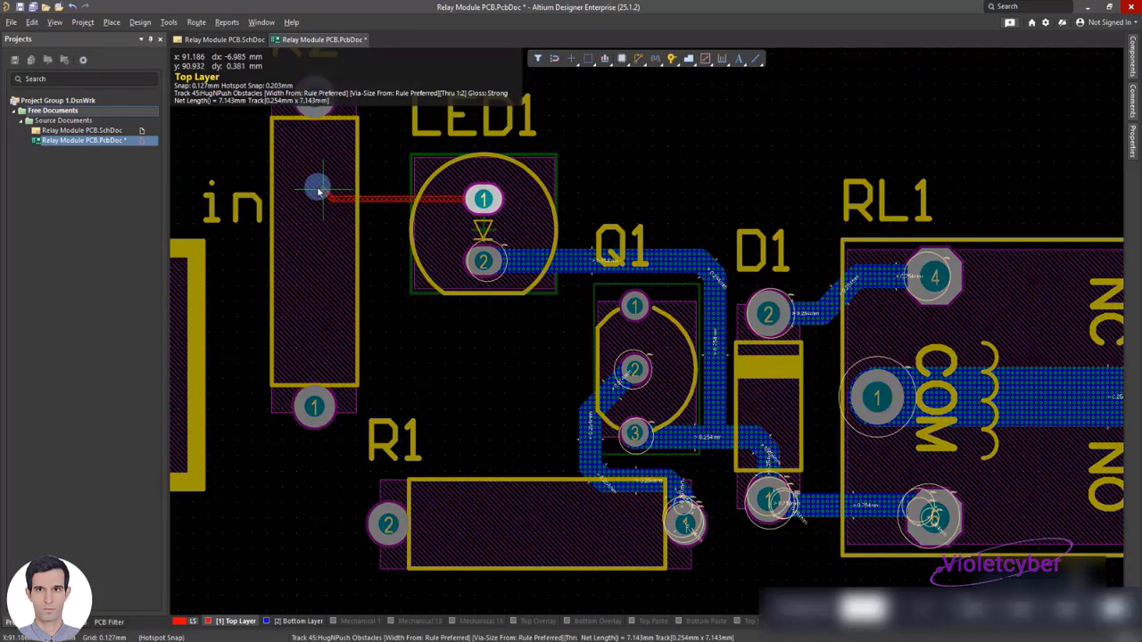
{"action": "left_click", "coordinate": [308, 164]}
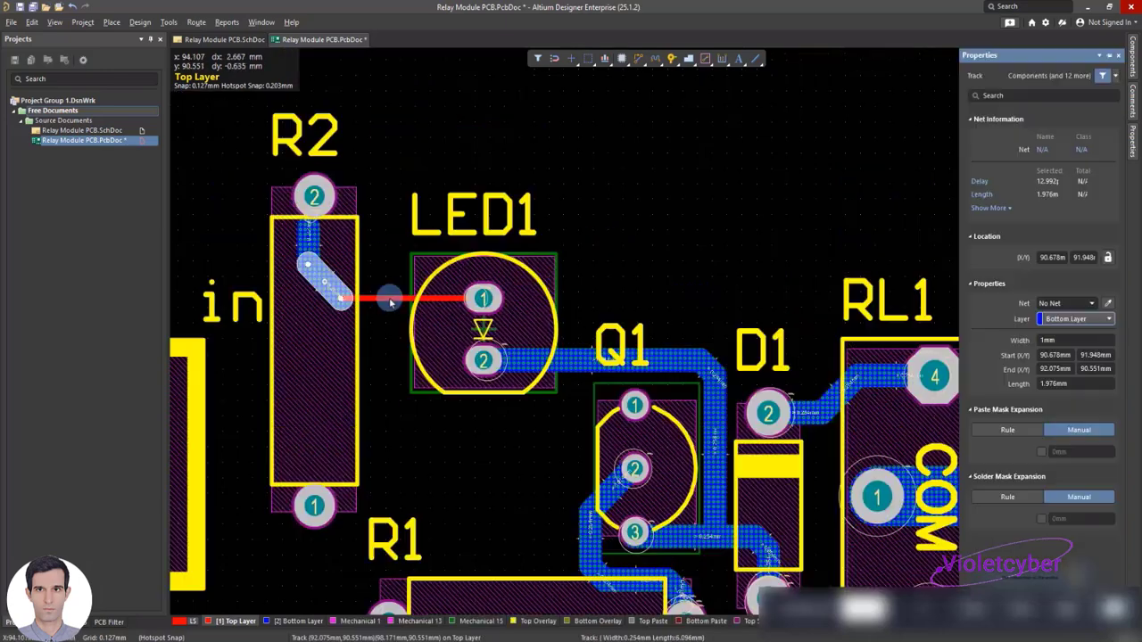
Set the segments of the track between LED1 pad 1 and R2 to 1 mm wide on the Bottom Layer, and save the board
{"action": "left_click", "coordinate": [390, 298]}
{"action": "left_click", "coordinate": [1049, 344]}
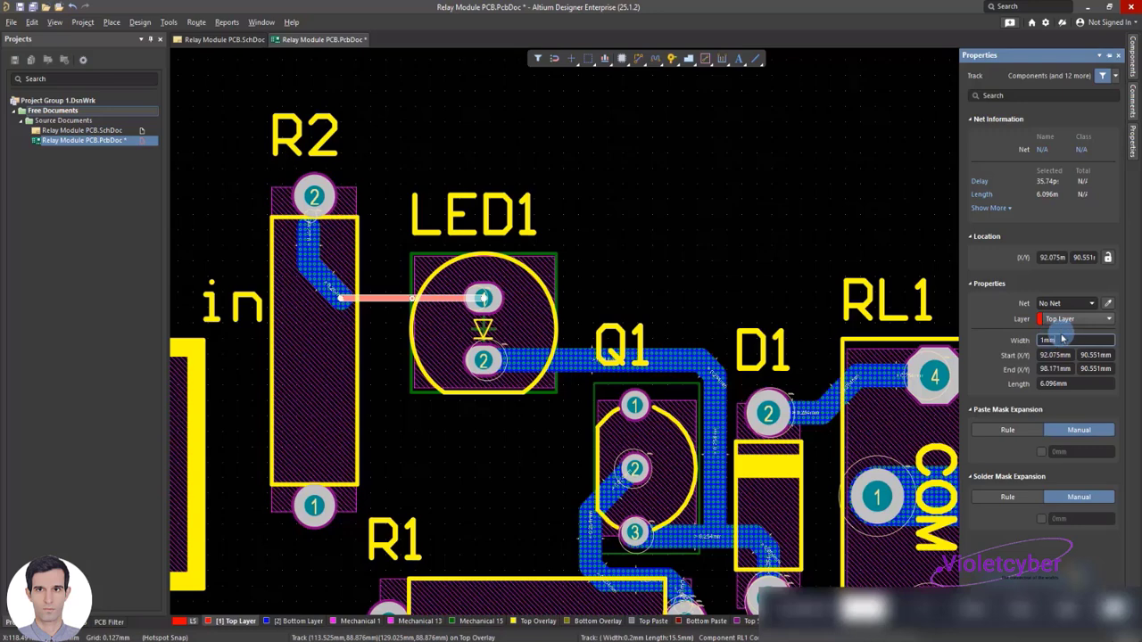
{"action": "left_click", "coordinate": [1064, 326]}
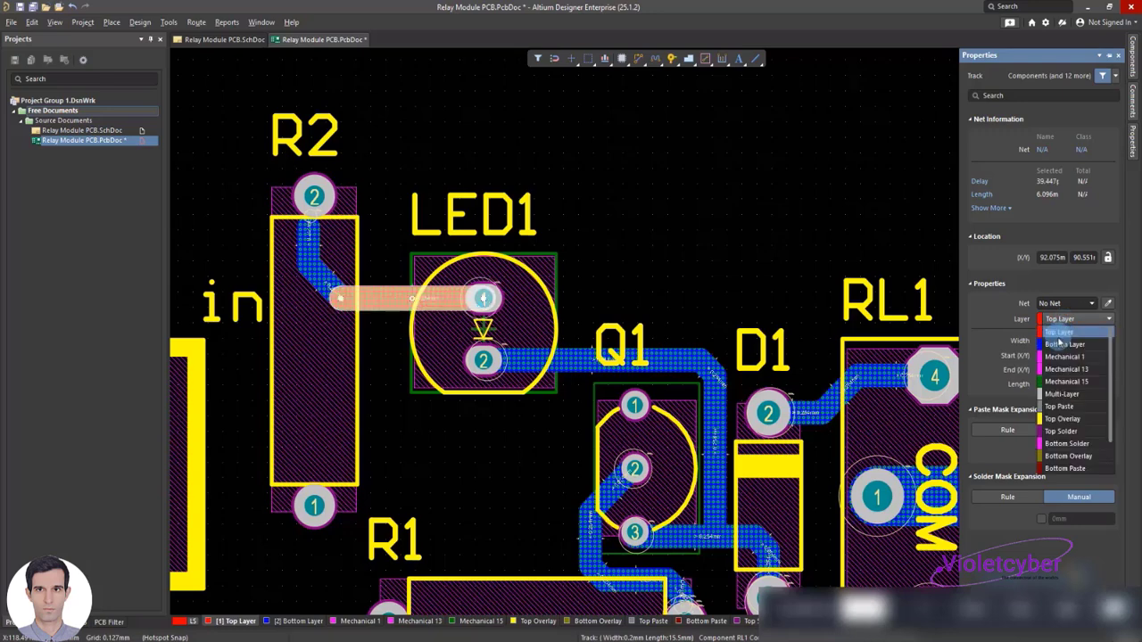
{"action": "left_click", "coordinate": [1062, 346]}
{"action": "left_click", "coordinate": [393, 230]}
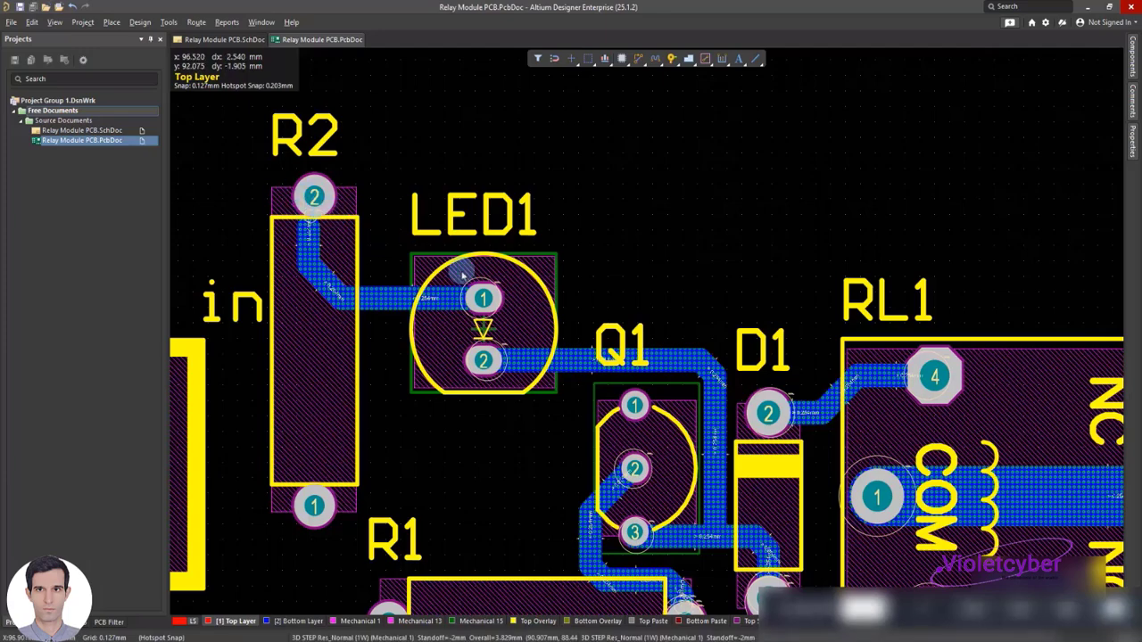
{"action": "scroll", "coordinate": [582, 271], "scroll_direction": "down", "scroll_amount": 3}
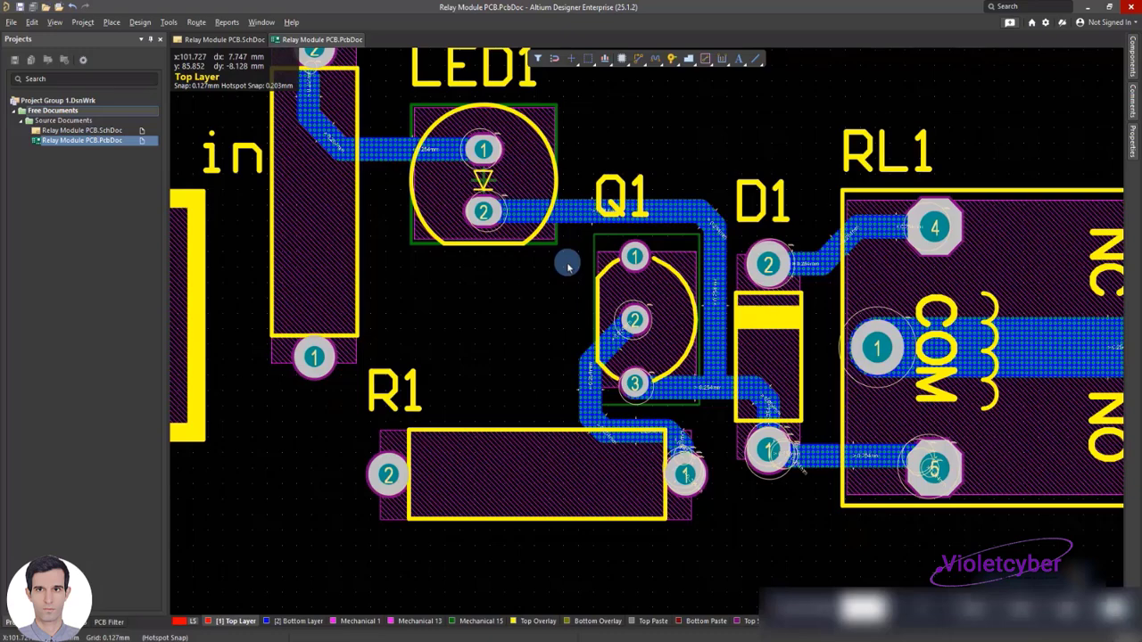
{"action": "scroll", "coordinate": [668, 182], "scroll_direction": "up", "scroll_amount": 3}
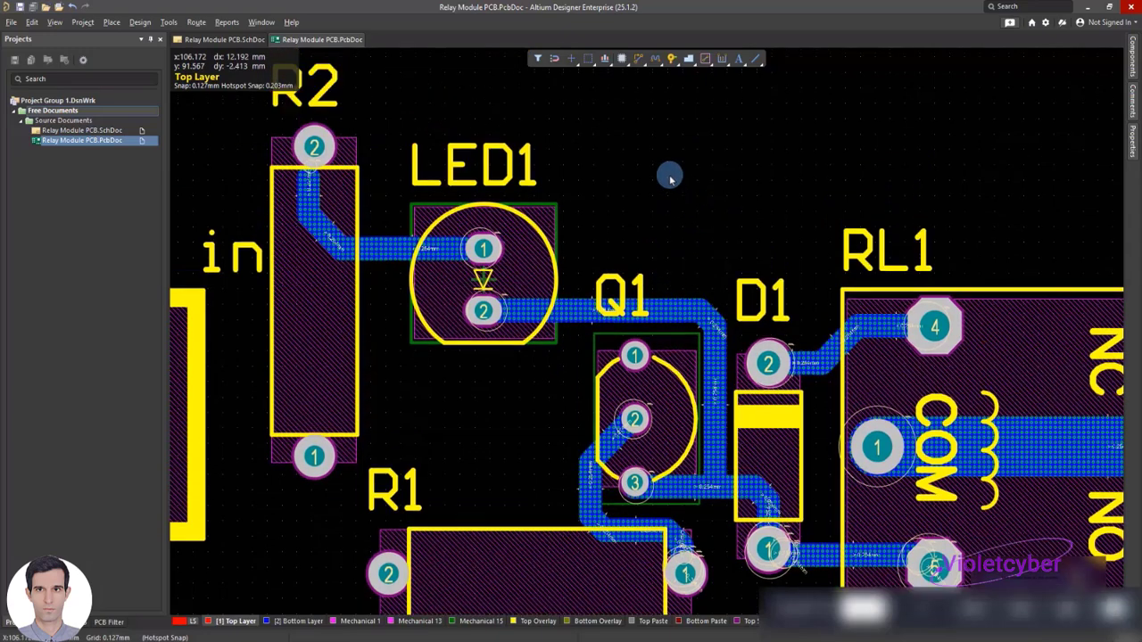
{"action": "right_click", "coordinate": [633, 235]}
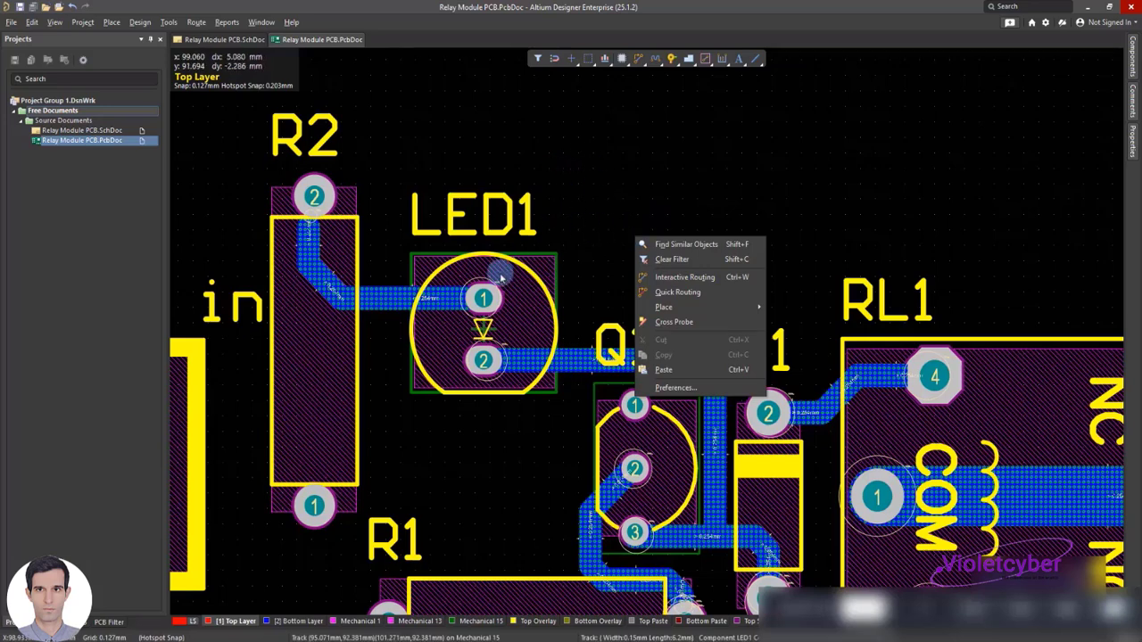
{"action": "left_click", "coordinate": [616, 232]}
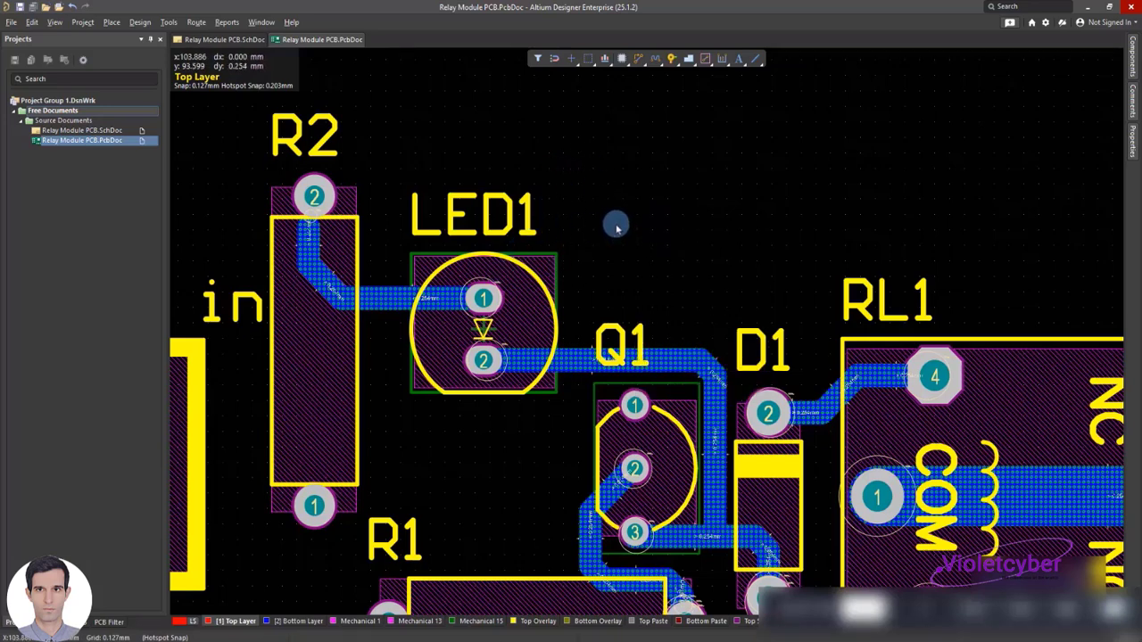
Place a track about 23.4 mm long from D1 pad 2, passing above Q1 and LED1, to just short of R2 pad 2
{"action": "right_click", "coordinate": [617, 228]}
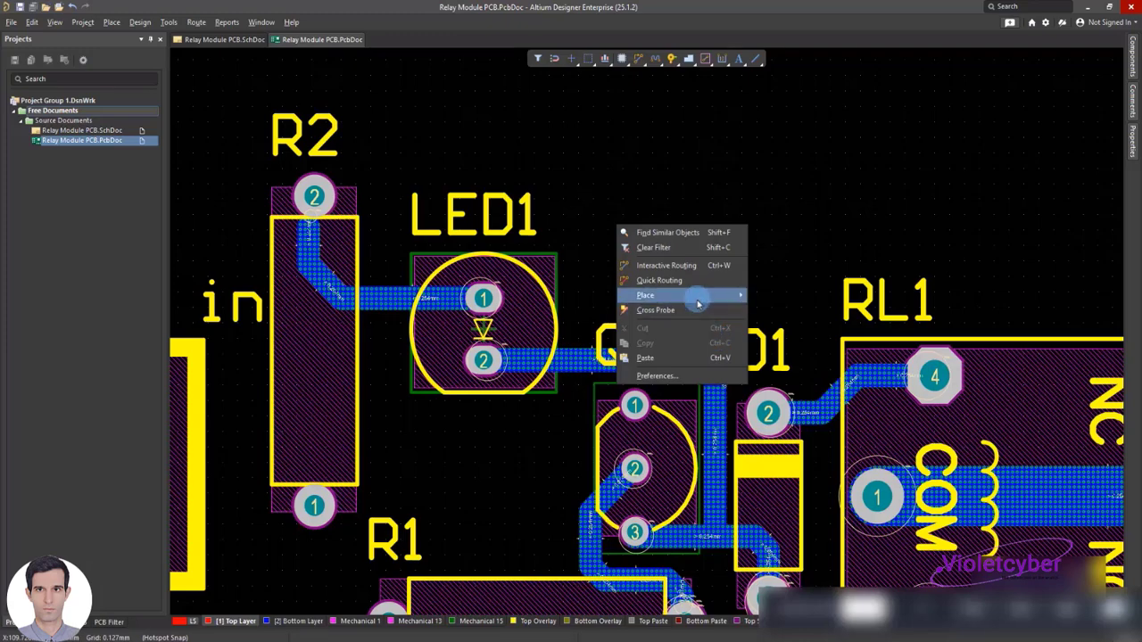
{"action": "mouse_move", "coordinate": [698, 304]}
{"action": "left_click", "coordinate": [781, 429]}
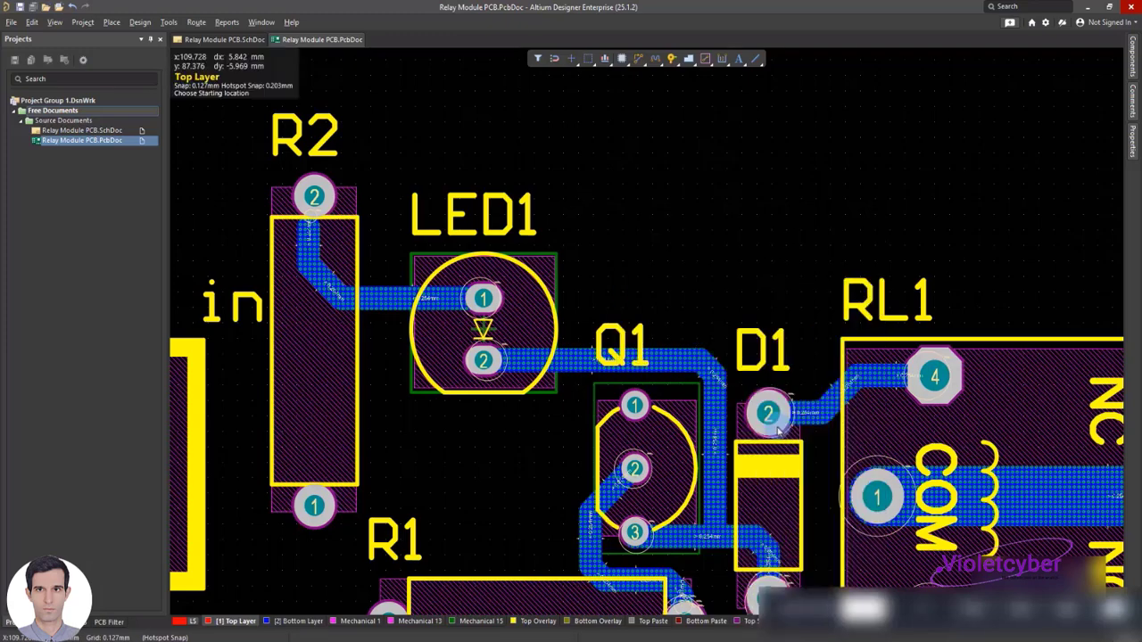
{"action": "left_click", "coordinate": [767, 412]}
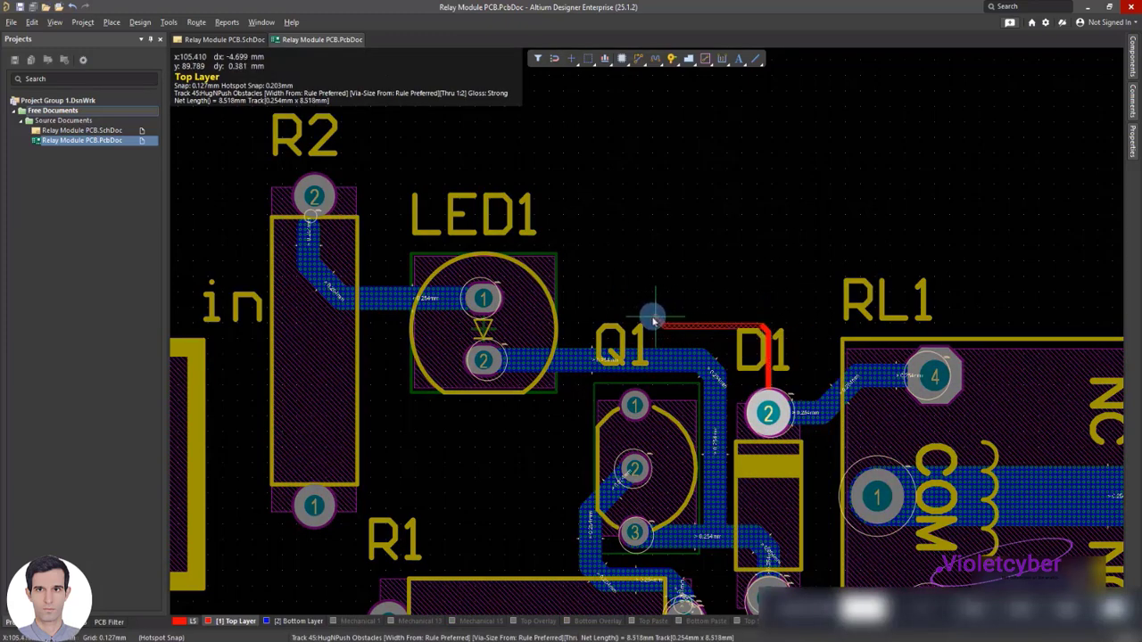
{"action": "left_click", "coordinate": [386, 229]}
{"action": "right_click", "coordinate": [383, 226]}
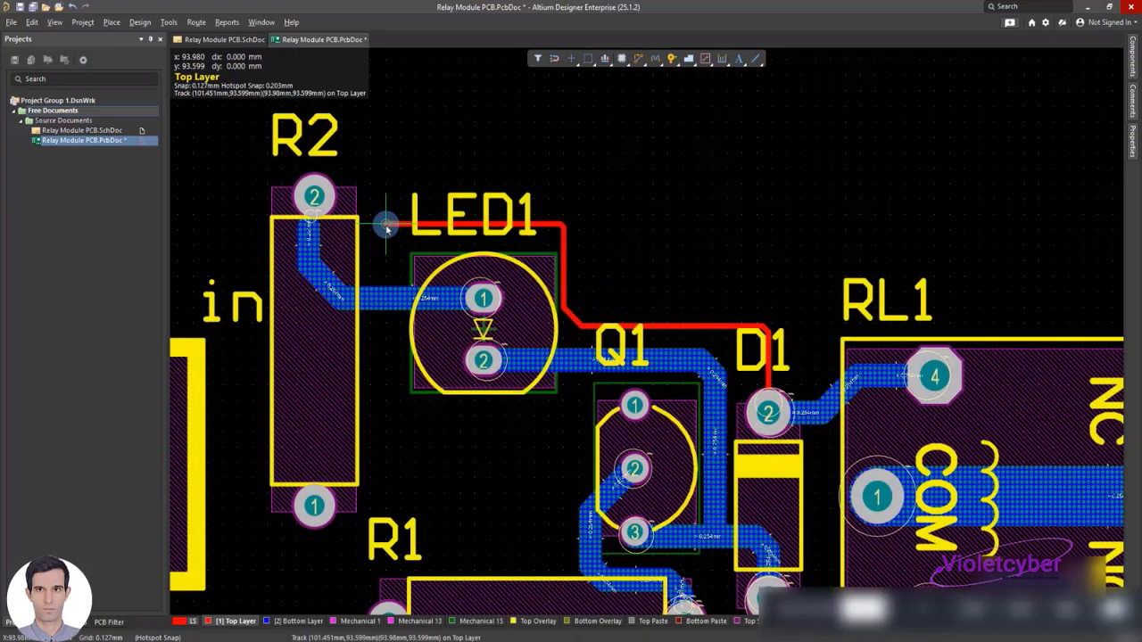
Delete the vertical track segment that joins the LED1 pad 1 track to R2 pad 2
{"action": "double_click", "coordinate": [309, 238]}
{"action": "left_click", "coordinate": [308, 238]}
{"action": "double_click", "coordinate": [308, 239]}
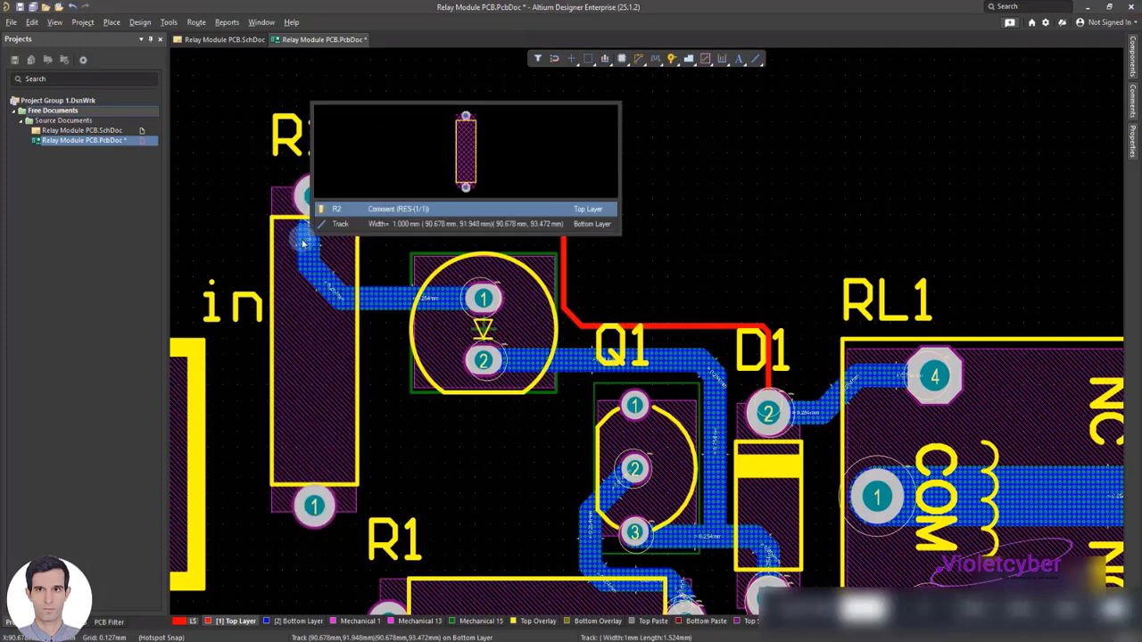
{"action": "left_click", "coordinate": [320, 223]}
{"action": "key", "text": "Delete"}
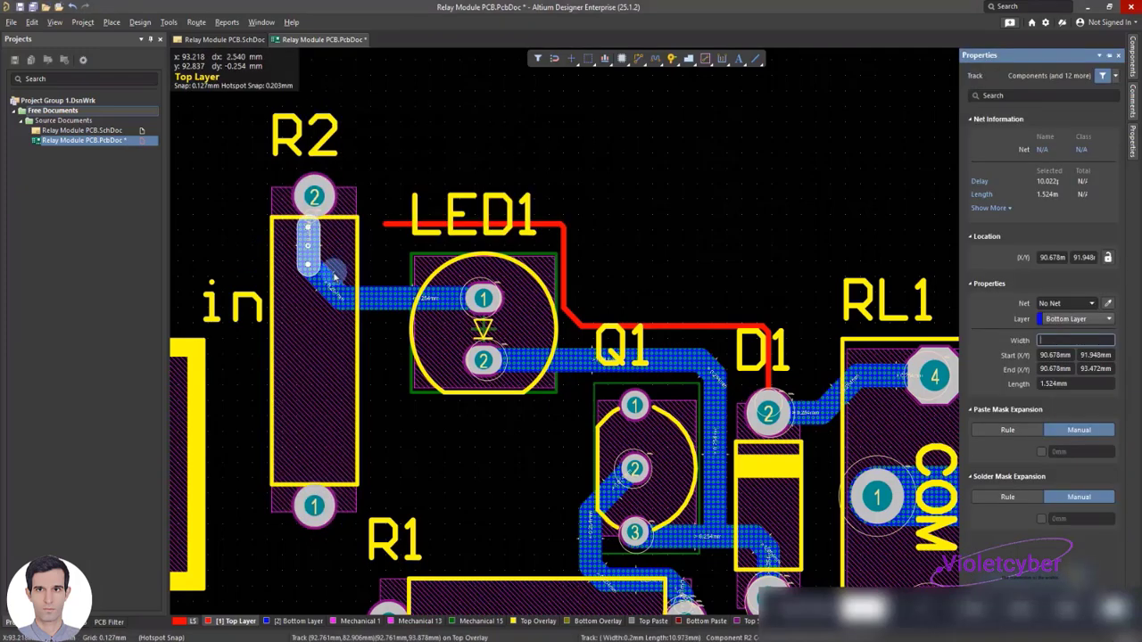
{"action": "left_click", "coordinate": [310, 276]}
{"action": "double_click", "coordinate": [309, 275]}
{"action": "left_click", "coordinate": [316, 260]}
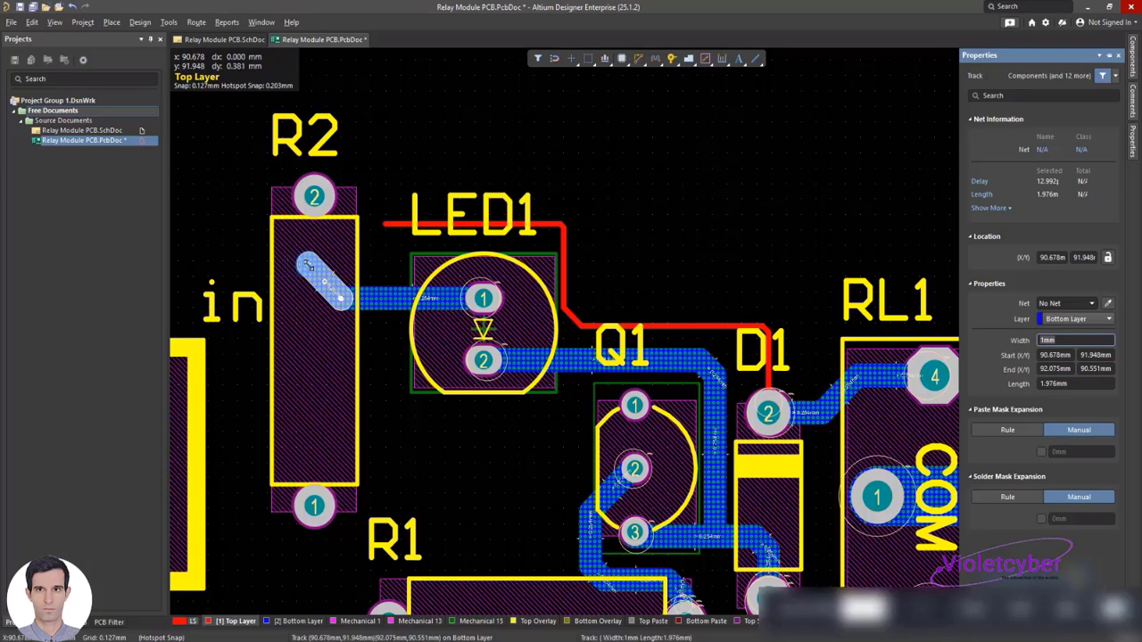
Reroute the loose end of the LED1 pad 1 track down to R2 pad 1, with a short diagonal corner
{"action": "left_click_drag", "start_coordinate": [308, 264], "coordinate": [314, 506]}
{"action": "left_click", "coordinate": [328, 278]}
{"action": "left_click_drag", "start_coordinate": [328, 277], "coordinate": [357, 323]}
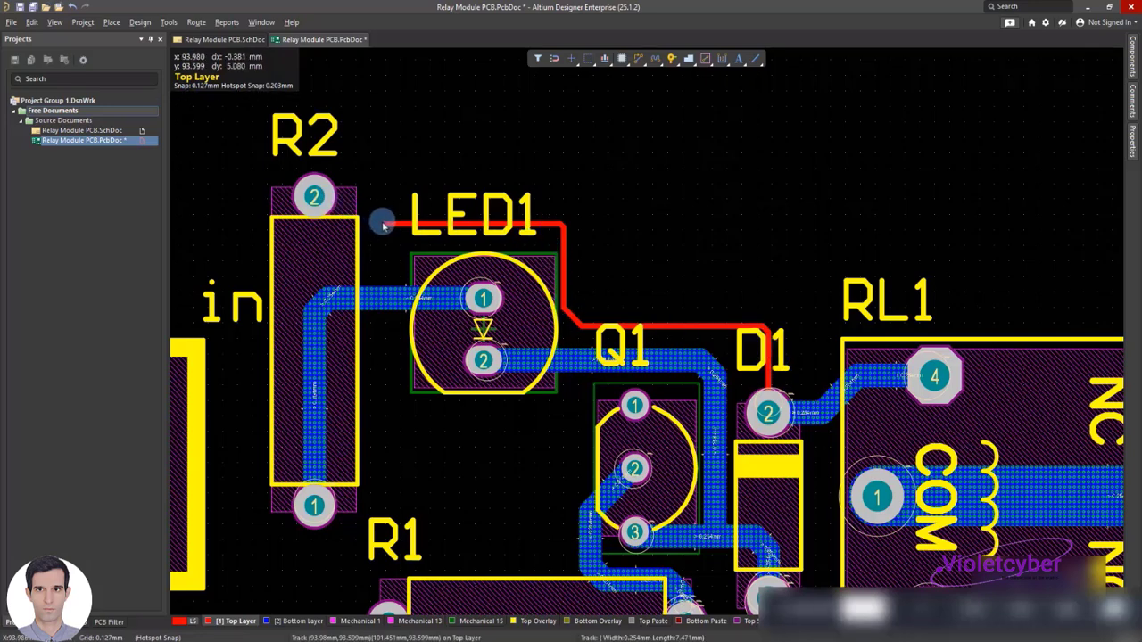
Extend the track from D1 pad 2 toward R2 pad 2 and set its segments to 1 mm wide on the Bottom Layer
{"action": "left_click_drag", "start_coordinate": [387, 225], "coordinate": [315, 196]}
{"action": "double_click", "coordinate": [767, 373]}
{"action": "left_click", "coordinate": [752, 361]}
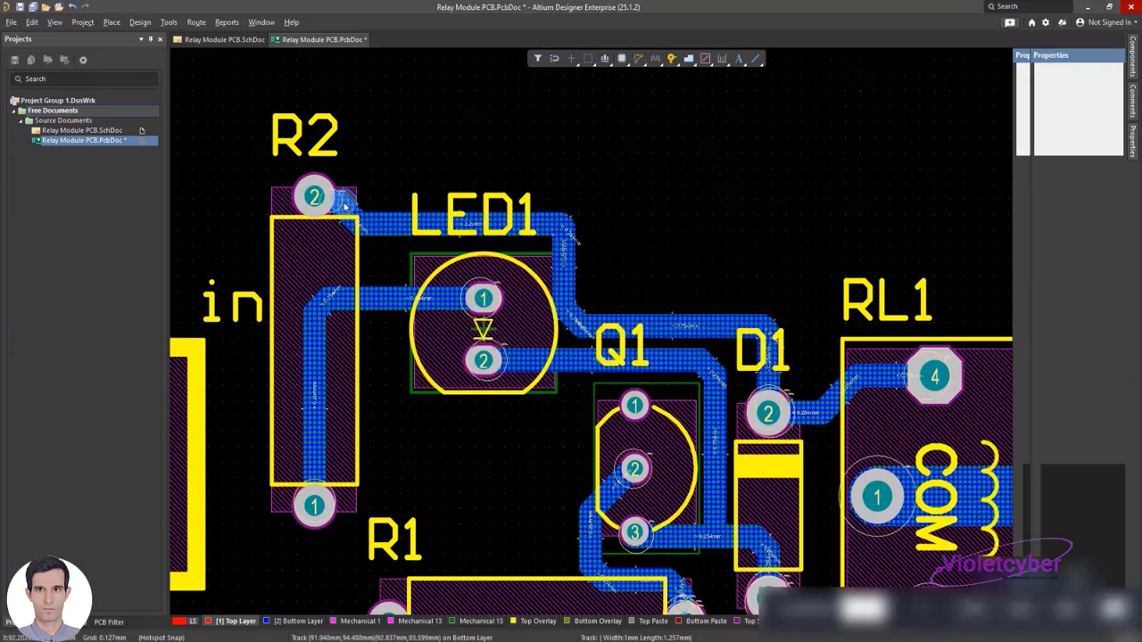
Move the end of the diagonal segment beside R2 onto R2 pad 2, and save the board
{"action": "double_click", "coordinate": [337, 204]}
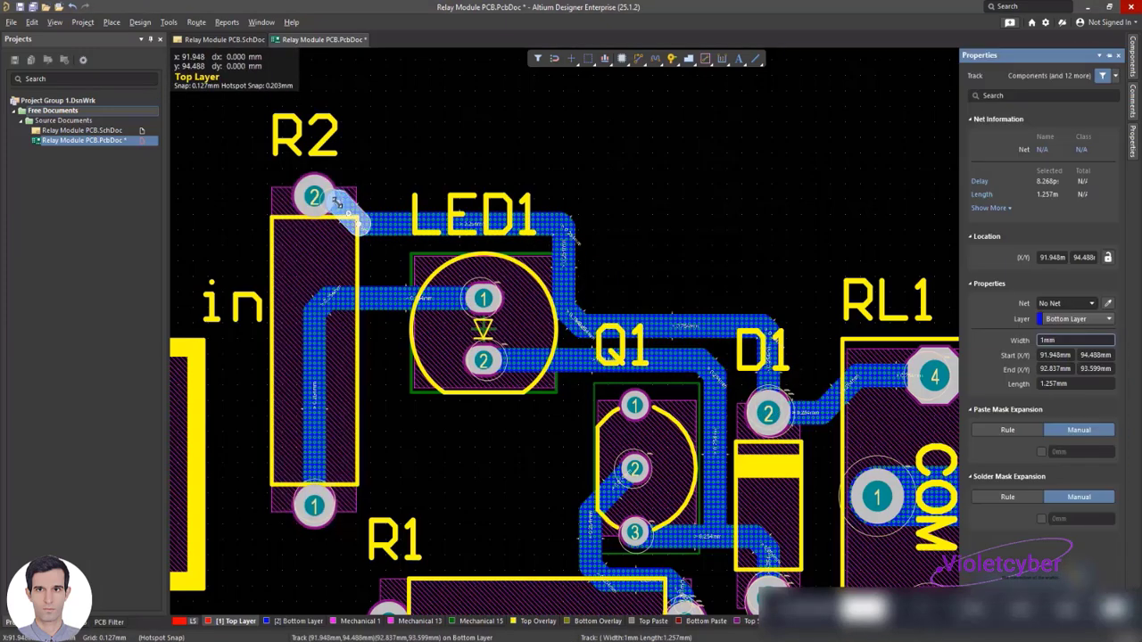
{"action": "left_click_drag", "start_coordinate": [337, 203], "coordinate": [319, 198]}
{"action": "left_click", "coordinate": [446, 149]}
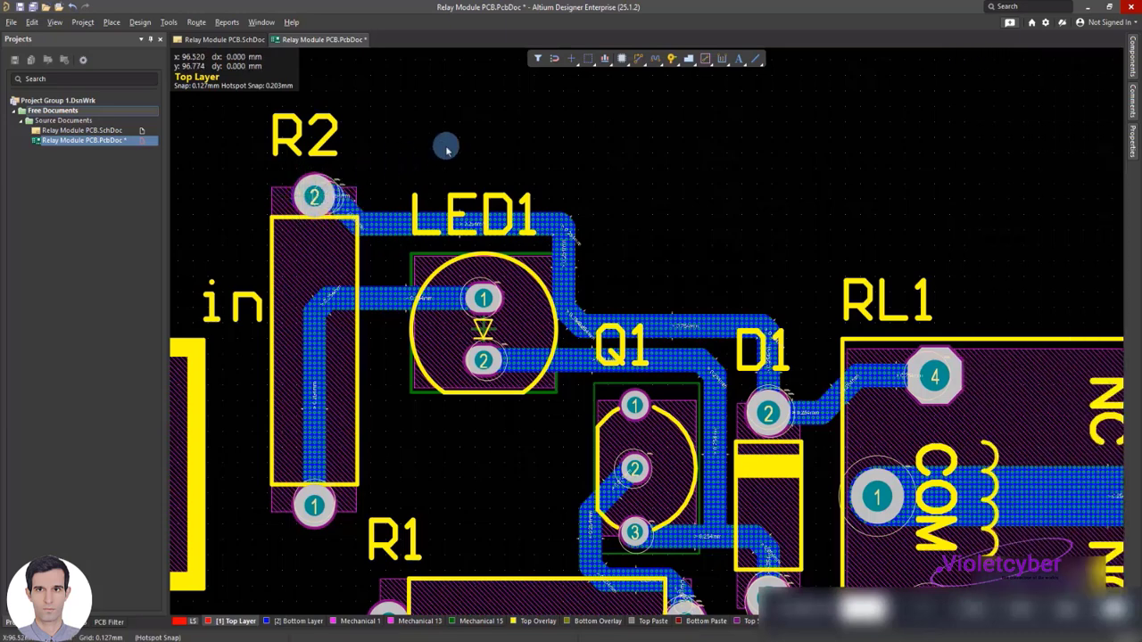
{"action": "key", "text": "ctrl+s"}
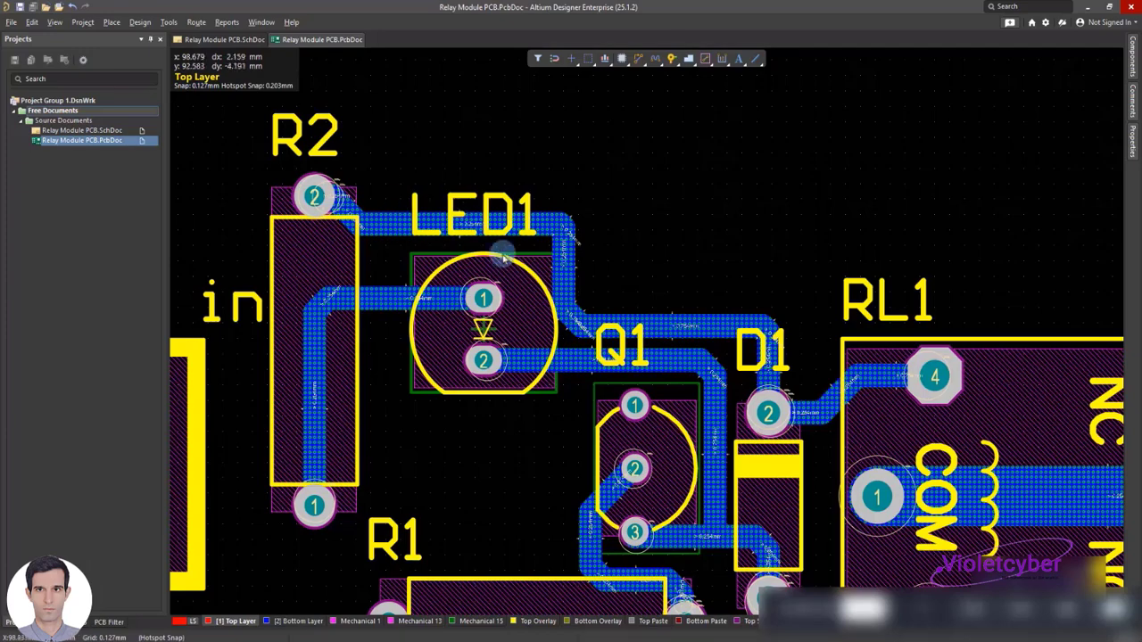
Place a track about 13.2 mm long from R2 pad 2, down between R2 and XH1, to just short of XH1 pad 1
{"action": "right_click_drag", "start_coordinate": [271, 226], "coordinate": [603, 176]}
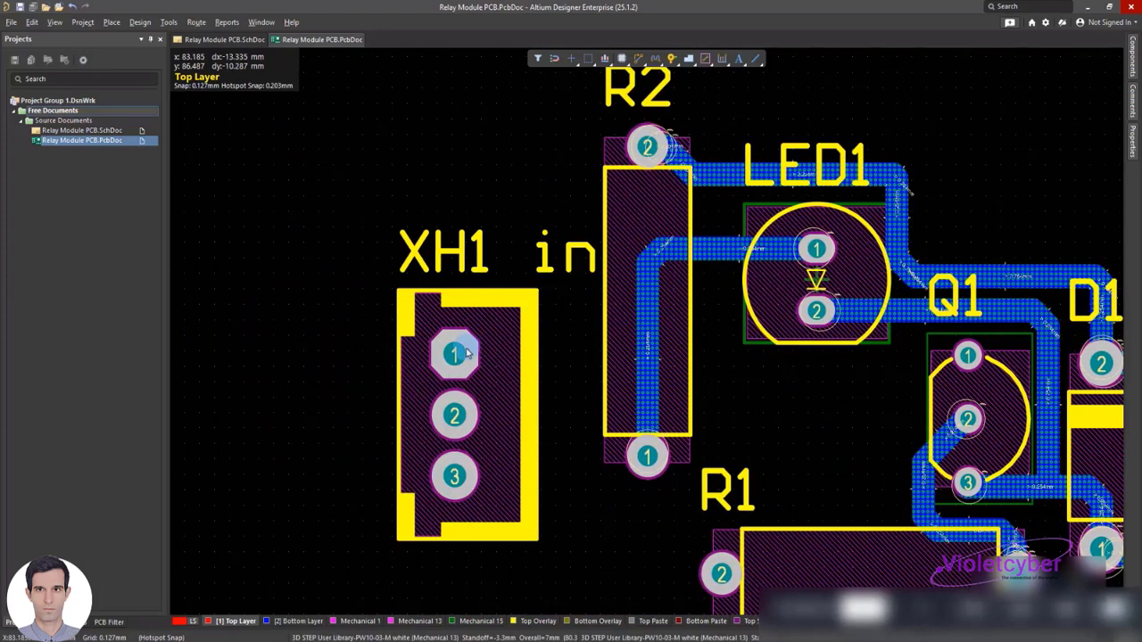
{"action": "right_click", "coordinate": [508, 147]}
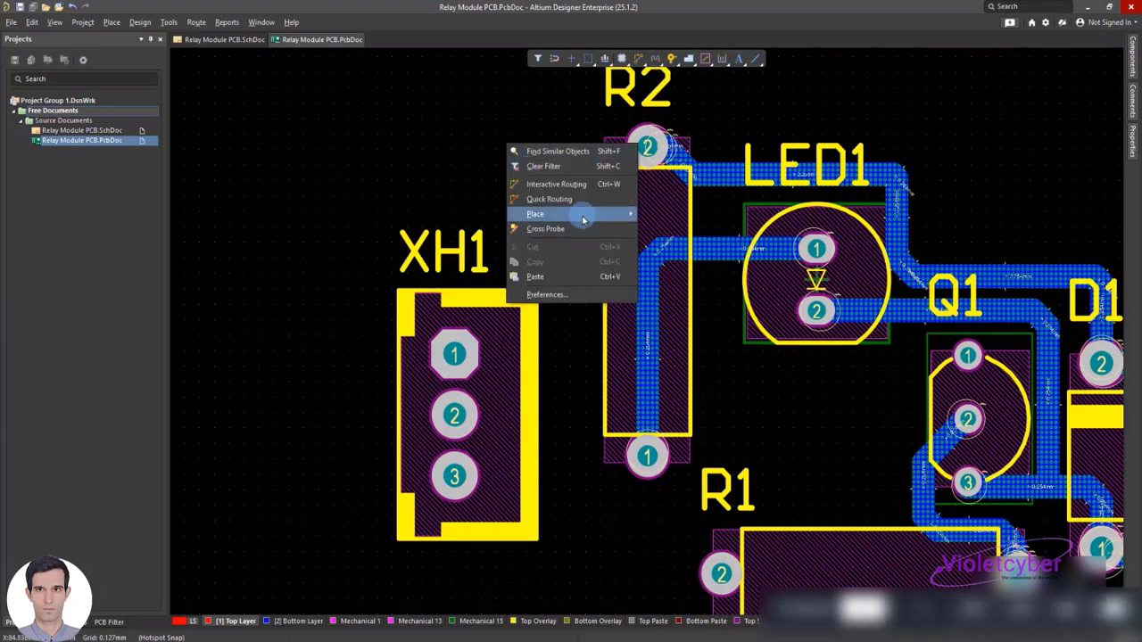
{"action": "mouse_move", "coordinate": [584, 218]}
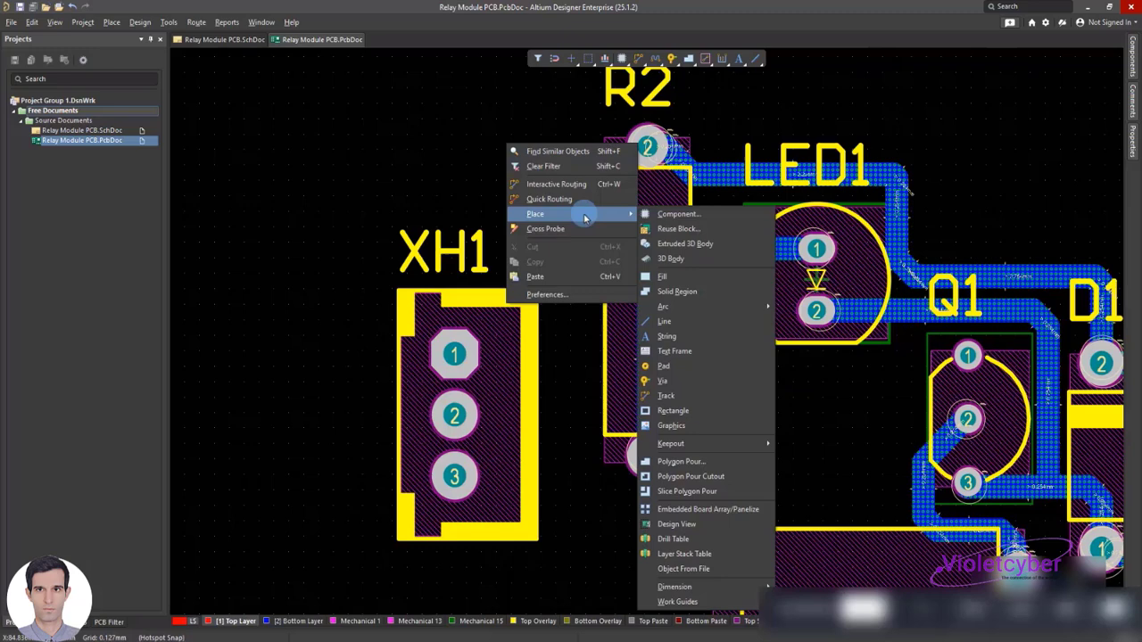
{"action": "left_click", "coordinate": [667, 395]}
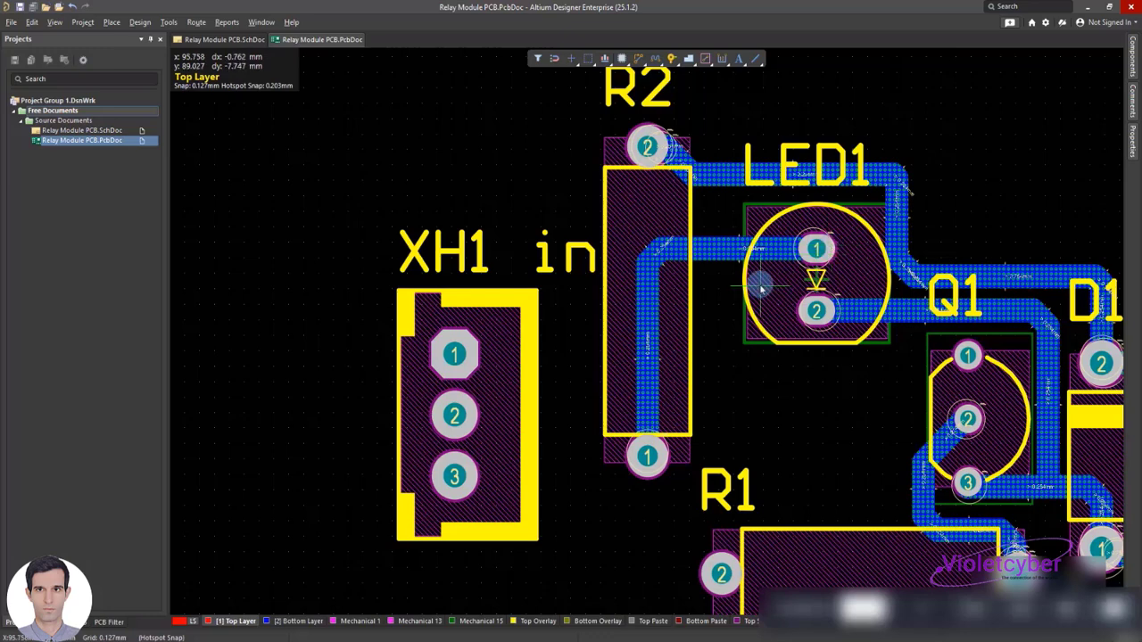
{"action": "left_click", "coordinate": [647, 147]}
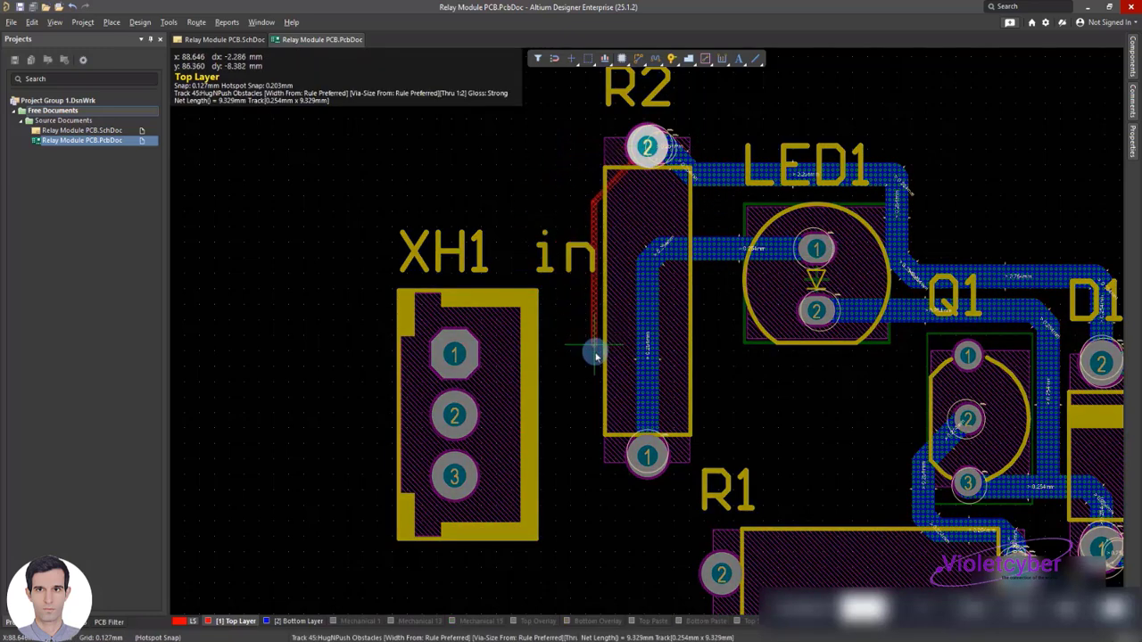
{"action": "left_click", "coordinate": [507, 356]}
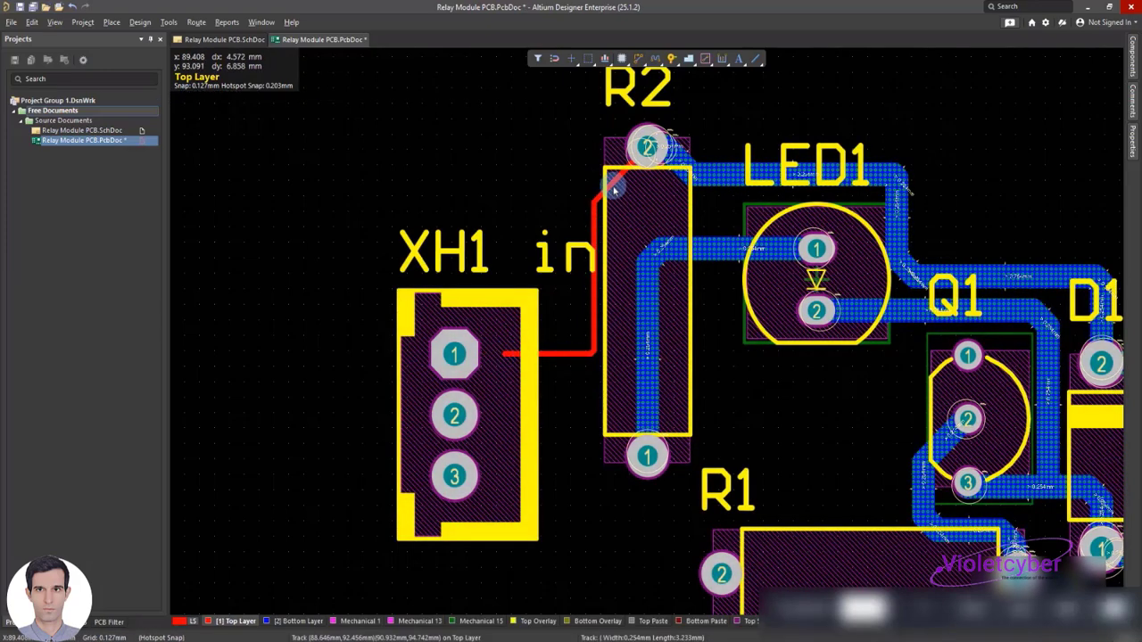
Set the R2-to-XH1 track segments to 1 mm wide on the Bottom Layer and extend the end onto XH1 pad 1
{"action": "double_click", "coordinate": [614, 186]}
{"action": "type", "text": "1mm"}
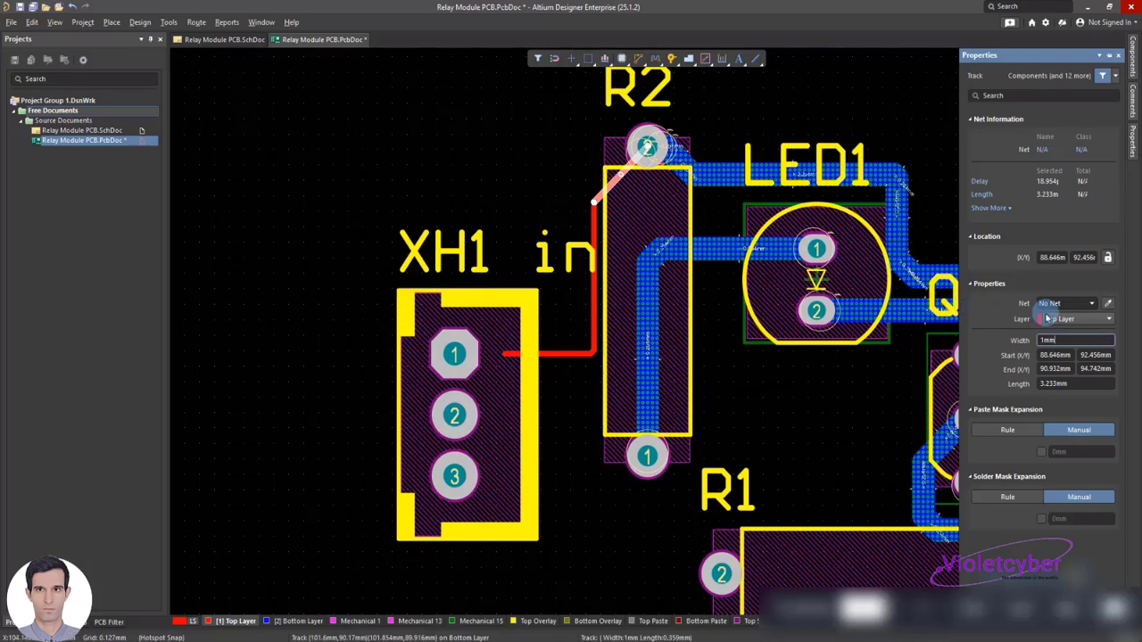
{"action": "key", "text": "Return"}
{"action": "left_click", "coordinate": [1052, 319]}
{"action": "left_click", "coordinate": [1062, 339]}
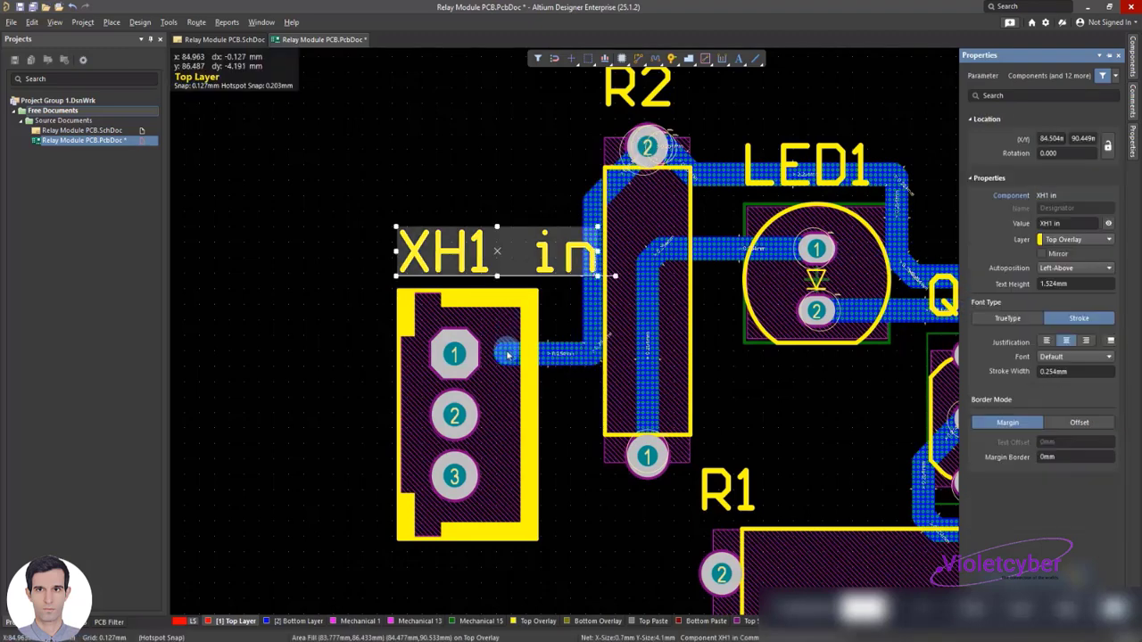
{"action": "left_click_drag", "start_coordinate": [544, 356], "coordinate": [454, 354]}
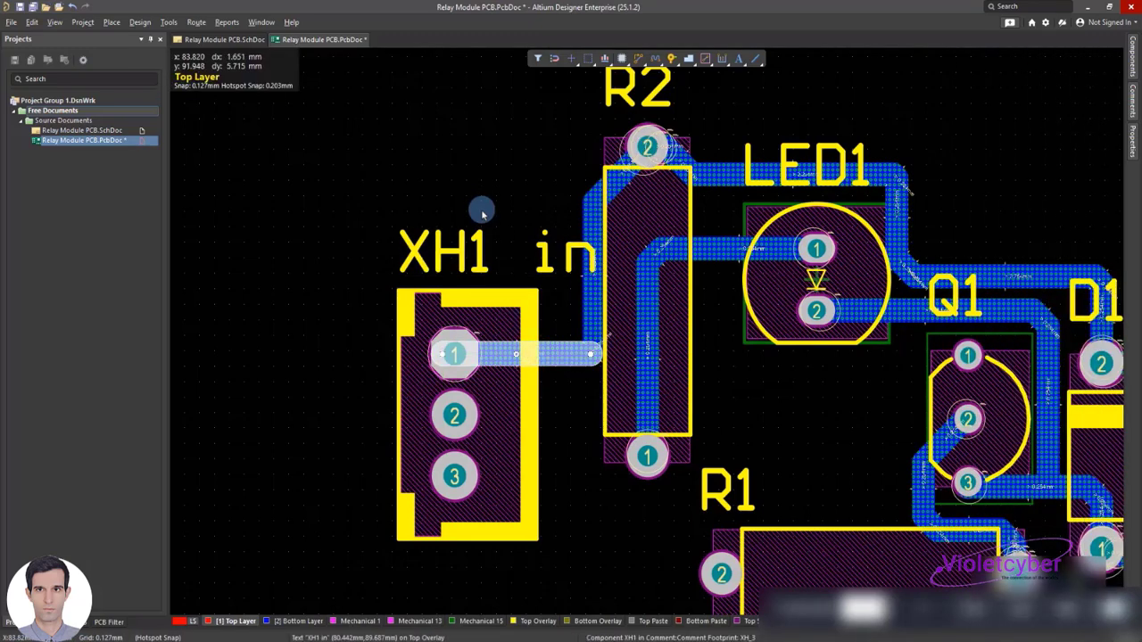
{"action": "left_click", "coordinate": [479, 207]}
Review the routed connections at D1 and Q1, and open the Relay Module PCB schematic for comparison
{"action": "scroll", "coordinate": [611, 258], "scroll_direction": "down", "scroll_amount": 4, "text": "ctrl"}
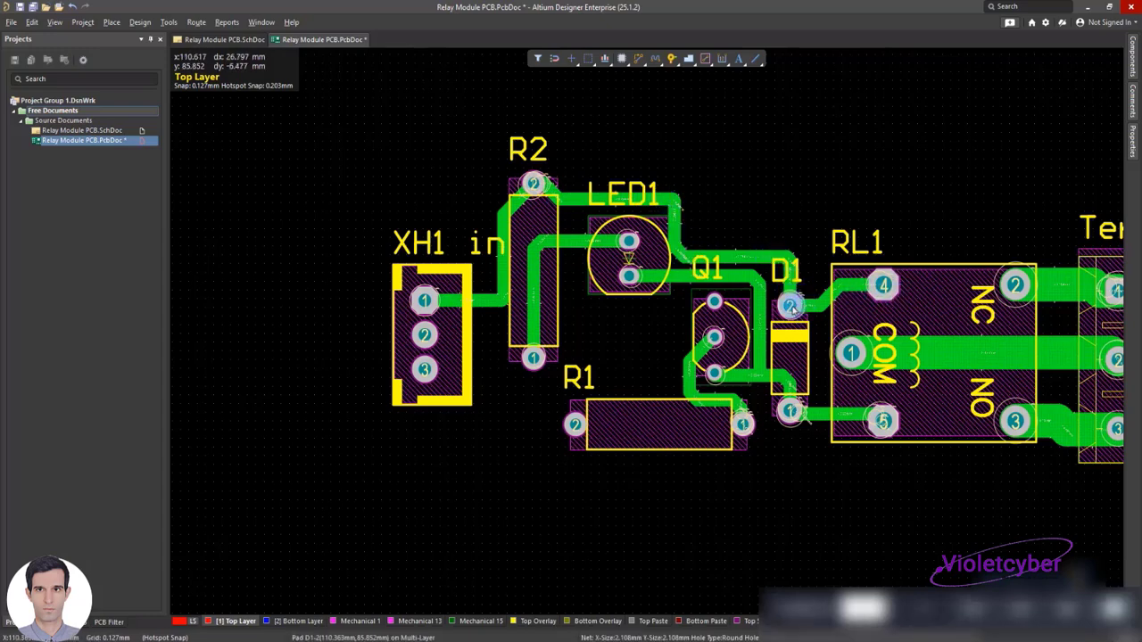
{"action": "mouse_move", "coordinate": [790, 308]}
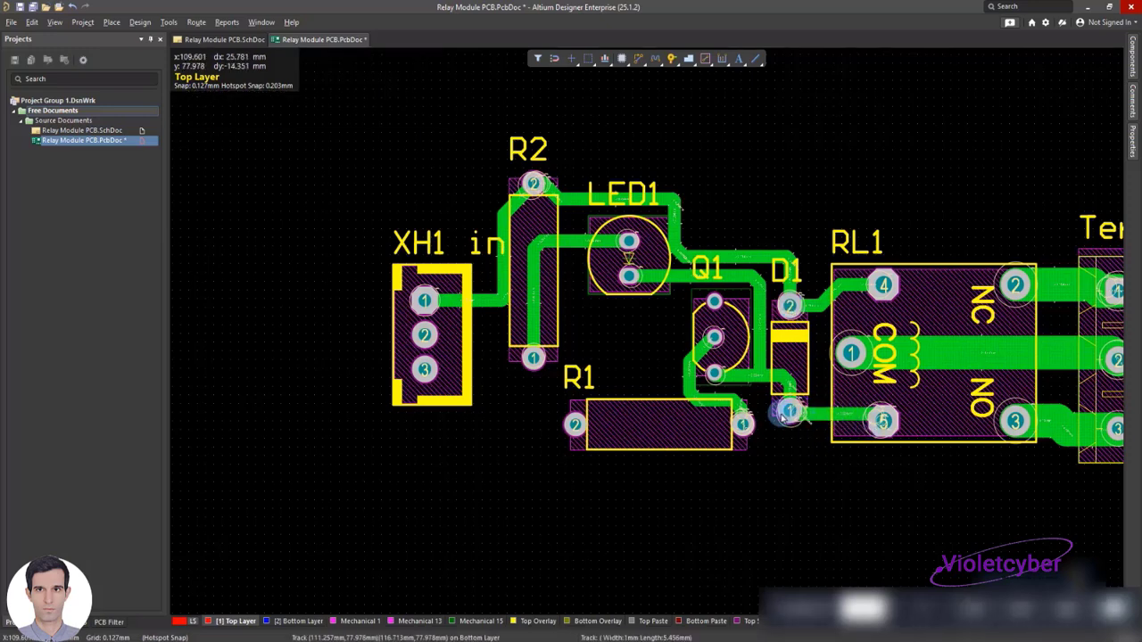
{"action": "mouse_move", "coordinate": [724, 381]}
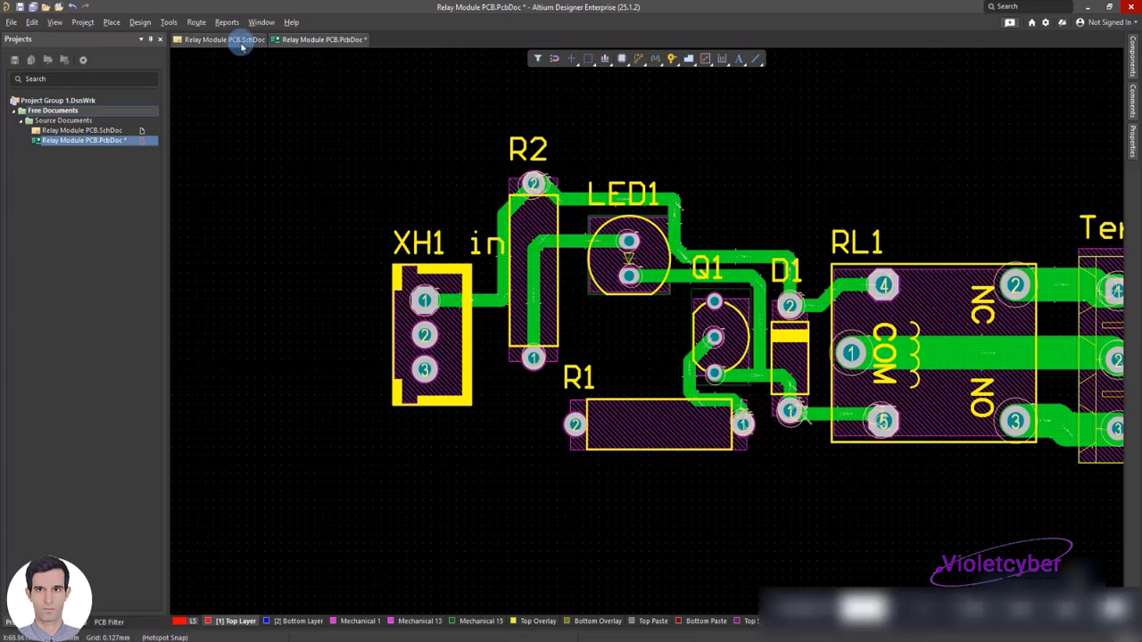
{"action": "left_click", "coordinate": [239, 42]}
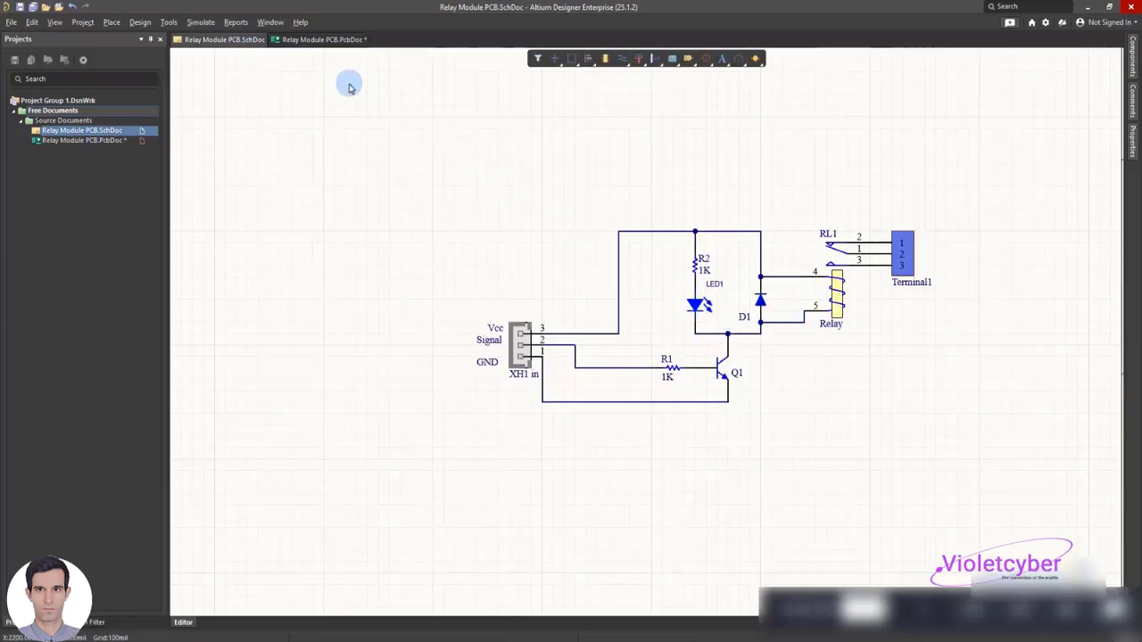
Return to the PCB and route a 1 mm Bottom Layer track from R1 pad 2 up and across to XH1 pad 2
{"action": "left_click", "coordinate": [323, 40]}
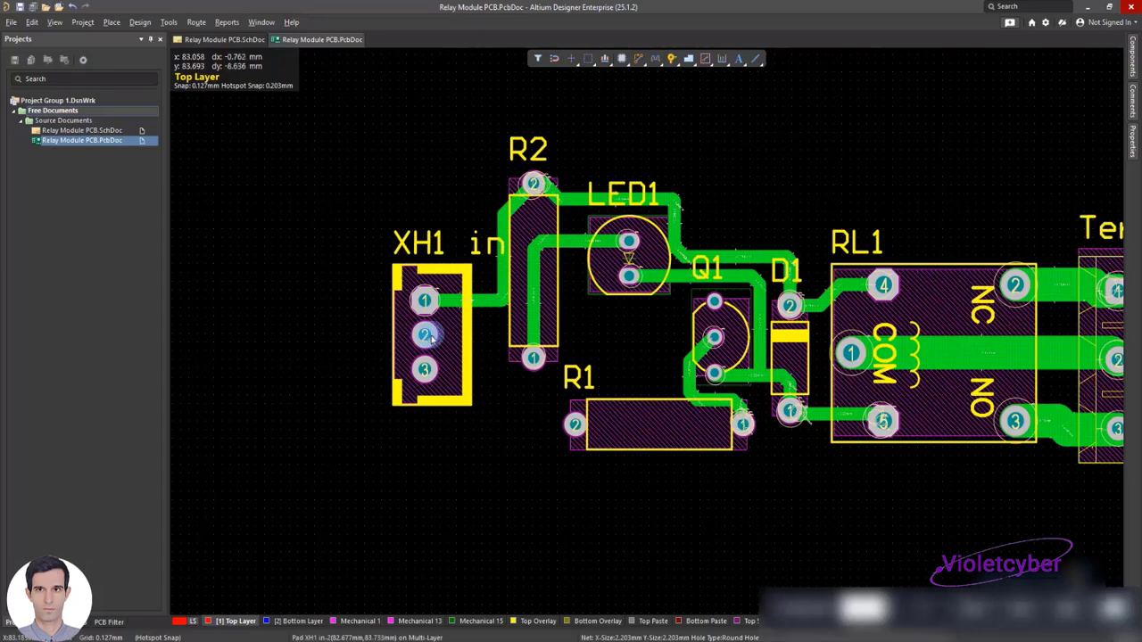
{"action": "right_click", "coordinate": [480, 331]}
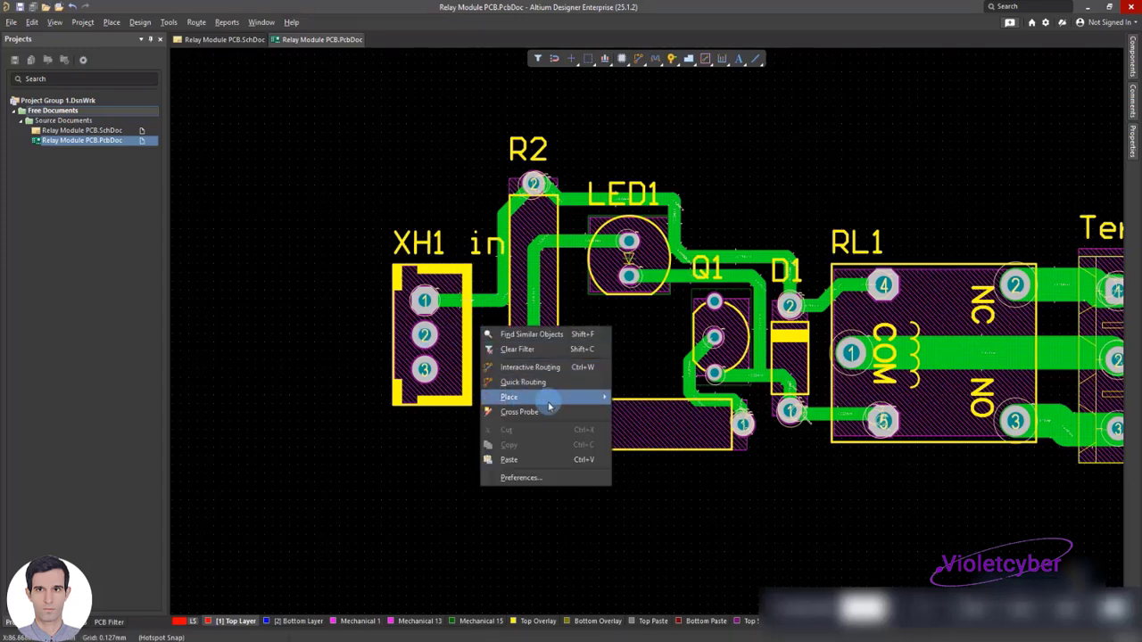
{"action": "mouse_move", "coordinate": [549, 398]}
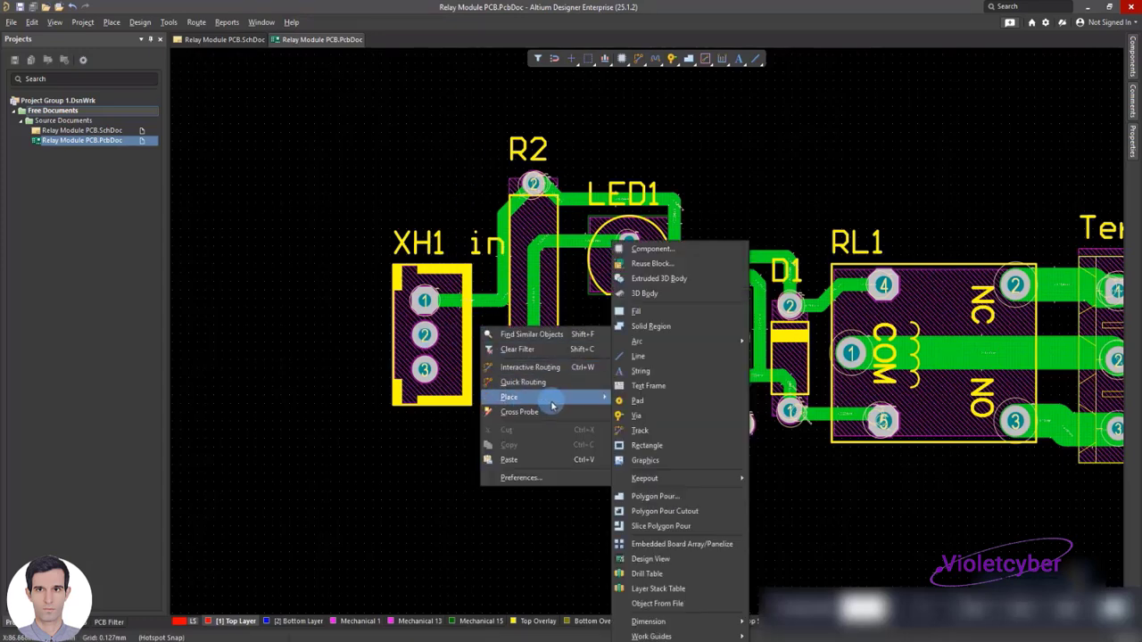
{"action": "left_click", "coordinate": [648, 433]}
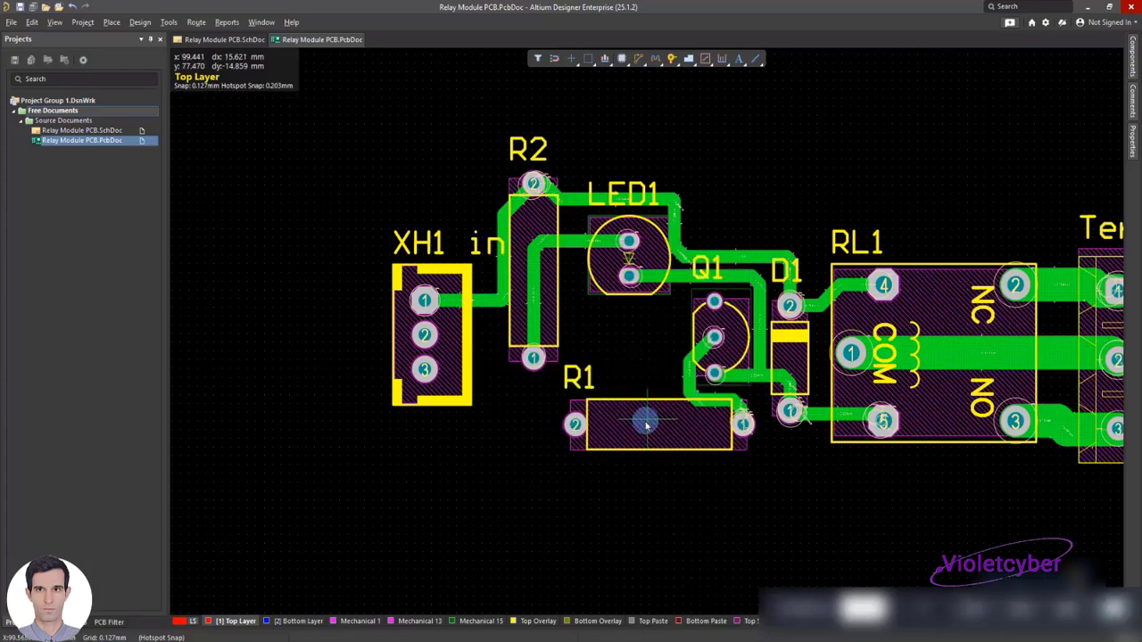
{"action": "left_click", "coordinate": [574, 424]}
{"action": "scroll", "coordinate": [501, 411], "scroll_direction": "up", "scroll_amount": 2, "text": "ctrl"}
{"action": "left_click", "coordinate": [495, 412]}
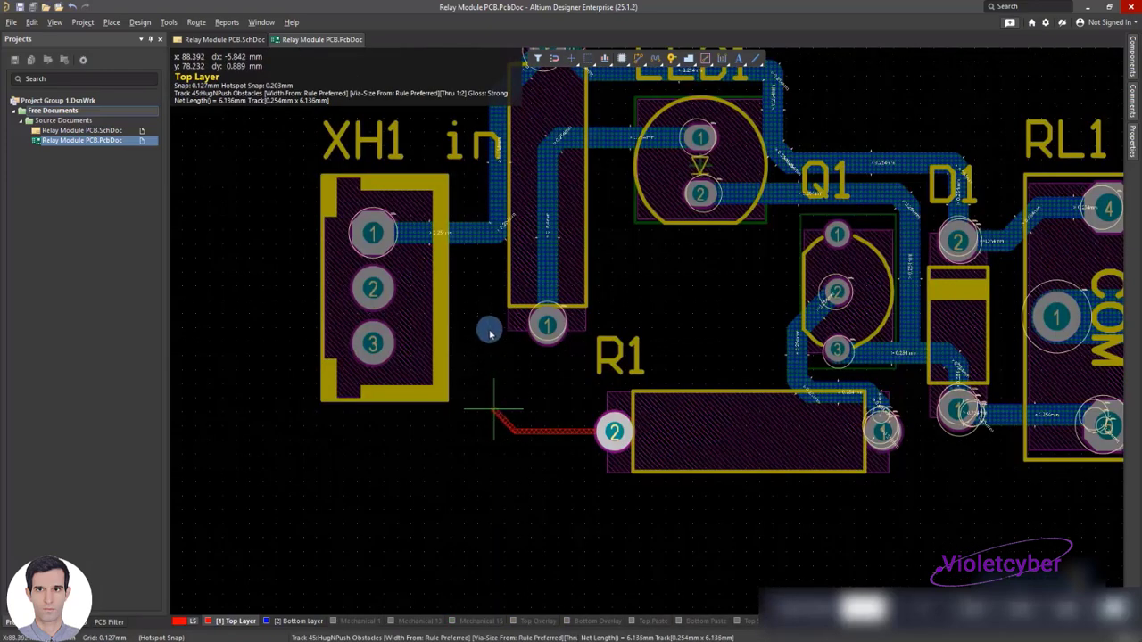
{"action": "left_click", "coordinate": [486, 287]}
{"action": "left_click", "coordinate": [405, 288]}
{"action": "key", "text": "Escape"}
{"action": "key", "text": "Escape"}
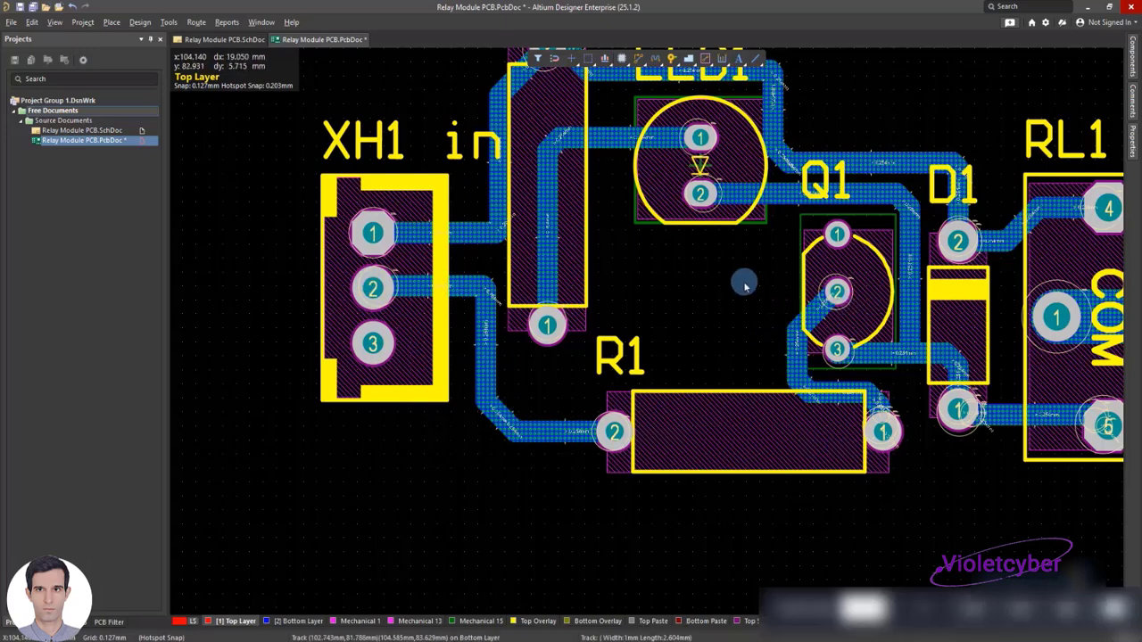
Place a track about 17.1 mm long from Q1 pad 1, diagonally down toward R1 and horizontally past its label toward XH1
{"action": "scroll", "coordinate": [744, 280], "scroll_direction": "right", "scroll_amount": 1, "text": "shift"}
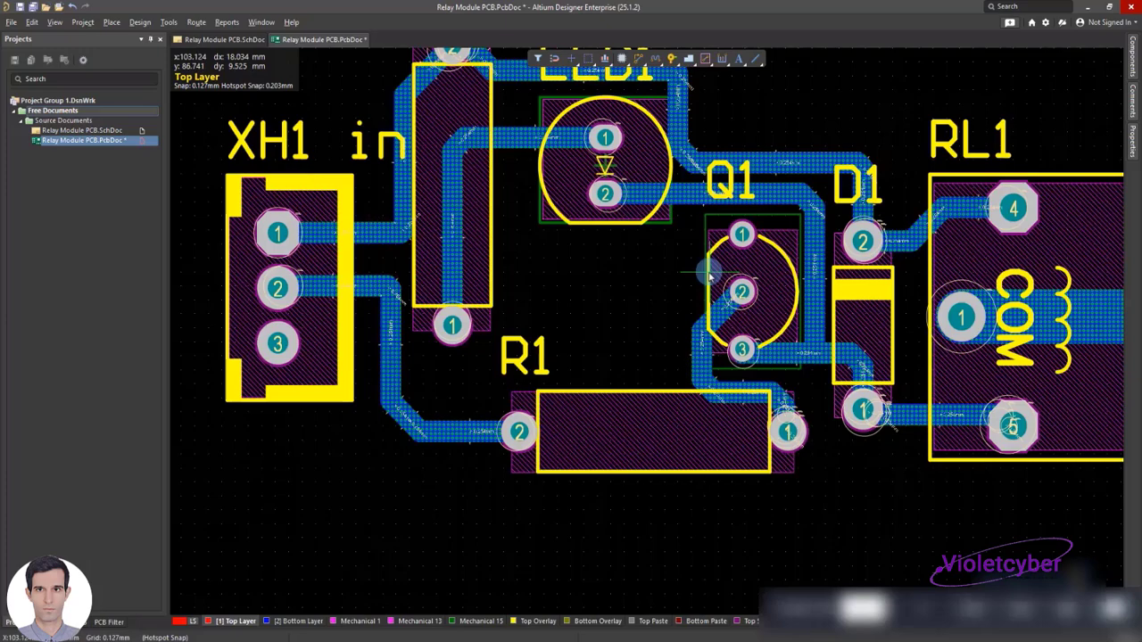
{"action": "key", "text": "ctrl+w"}
{"action": "left_click", "coordinate": [740, 235]}
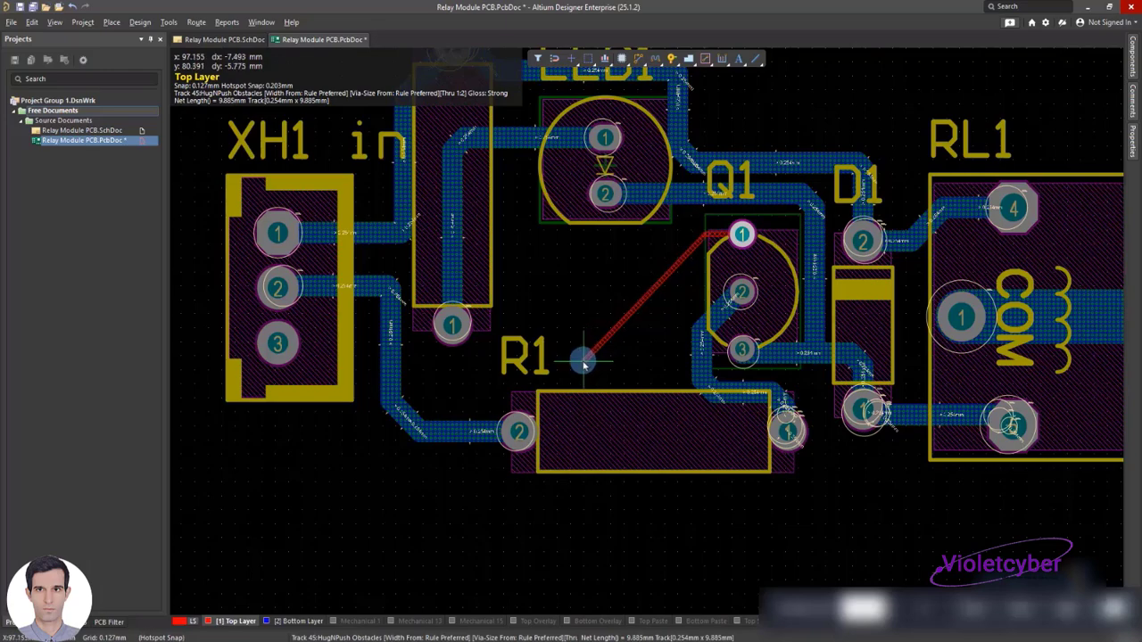
{"action": "left_click", "coordinate": [424, 374]}
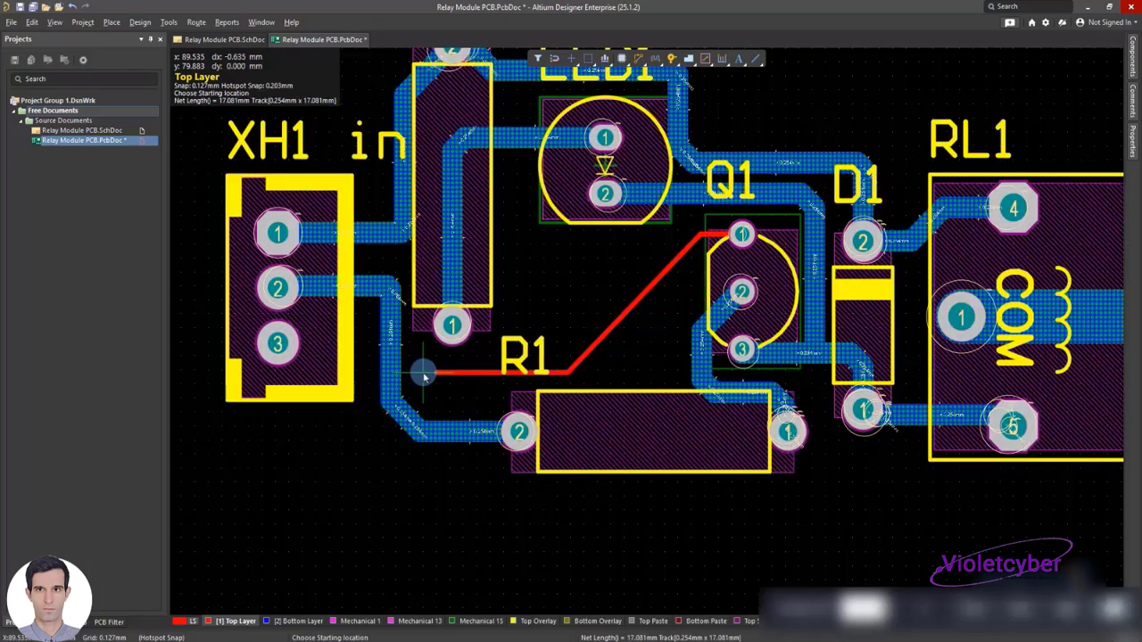
{"action": "right_click", "coordinate": [629, 343]}
Set the segments of the track from Q1 pad 1 to 1 mm wide on the Bottom Layer
{"action": "double_click", "coordinate": [714, 234]}
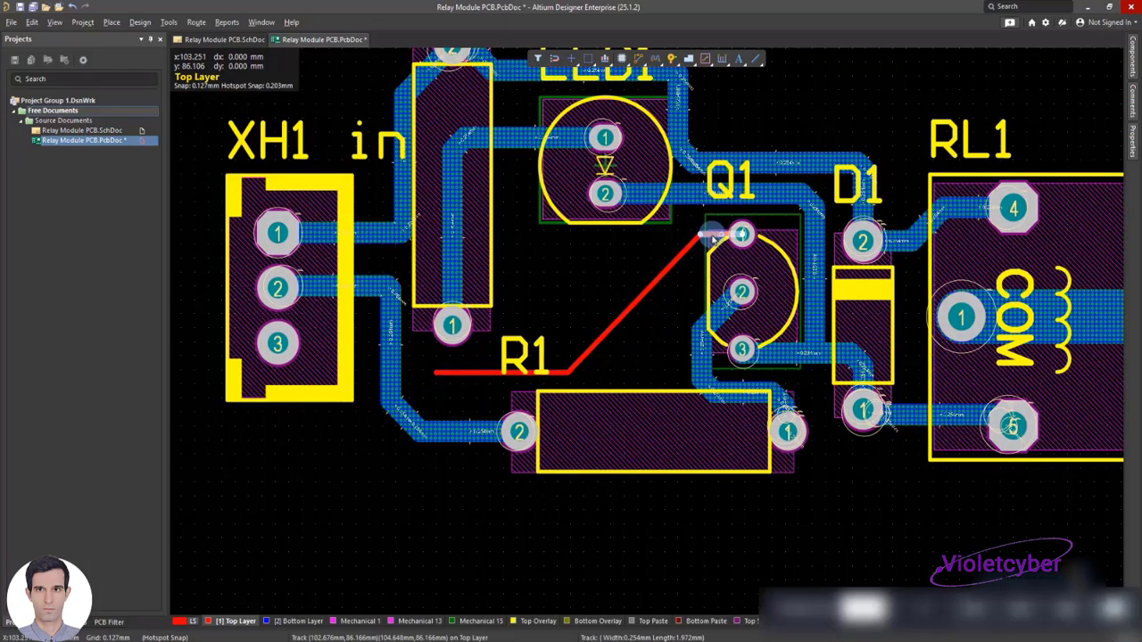
{"action": "left_click", "coordinate": [1075, 319]}
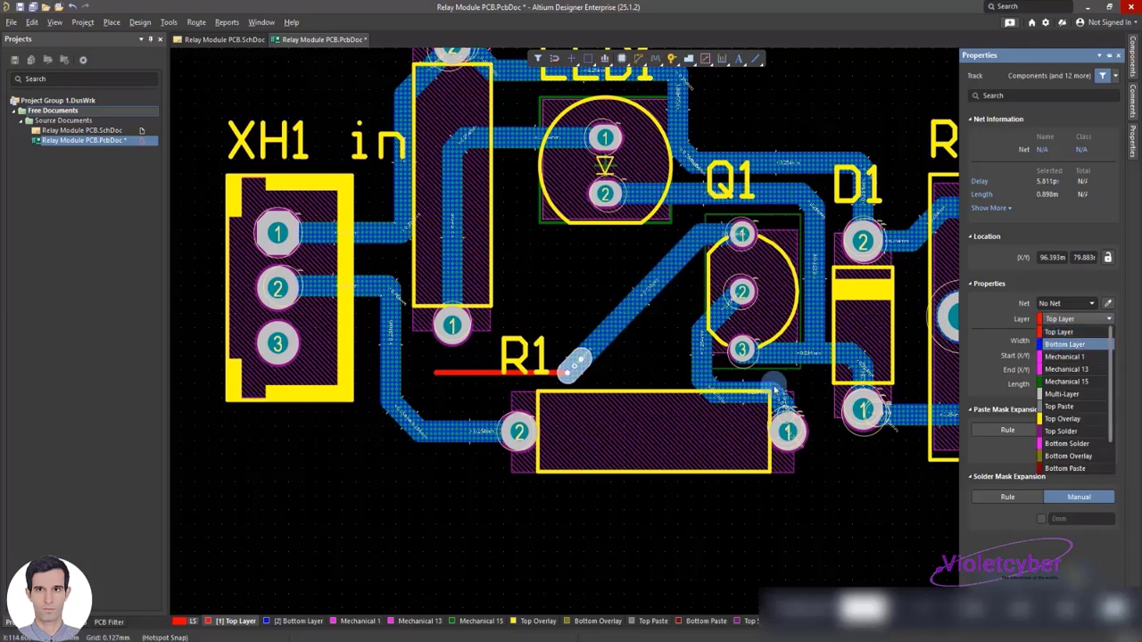
{"action": "left_click", "coordinate": [1062, 344]}
{"action": "left_click", "coordinate": [511, 375]}
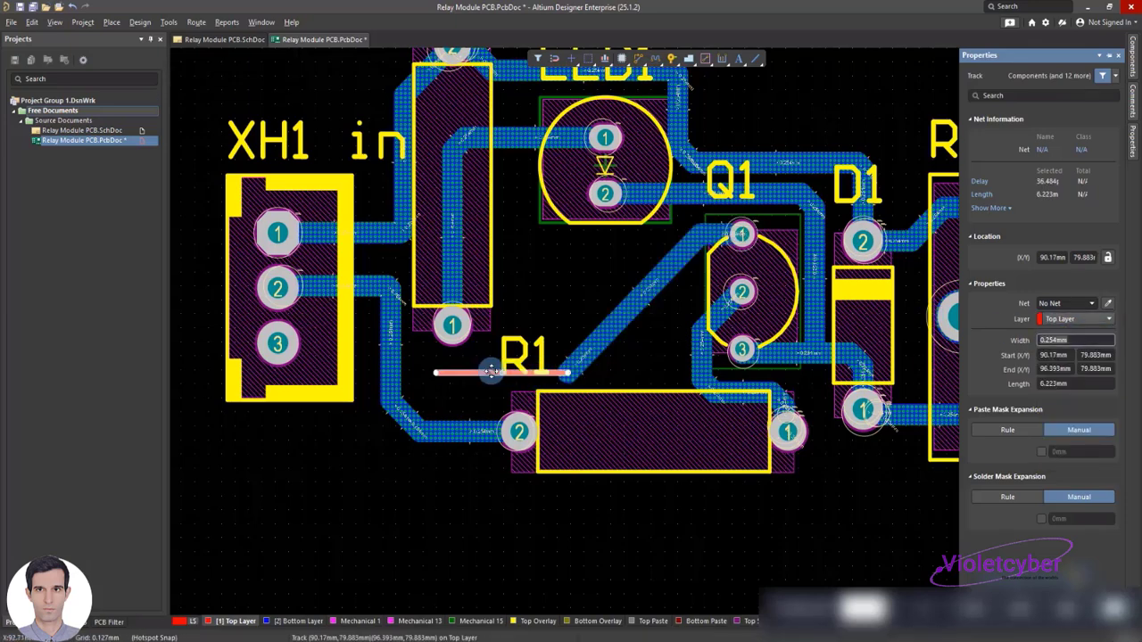
{"action": "left_click", "coordinate": [1071, 318]}
{"action": "left_click", "coordinate": [1056, 344]}
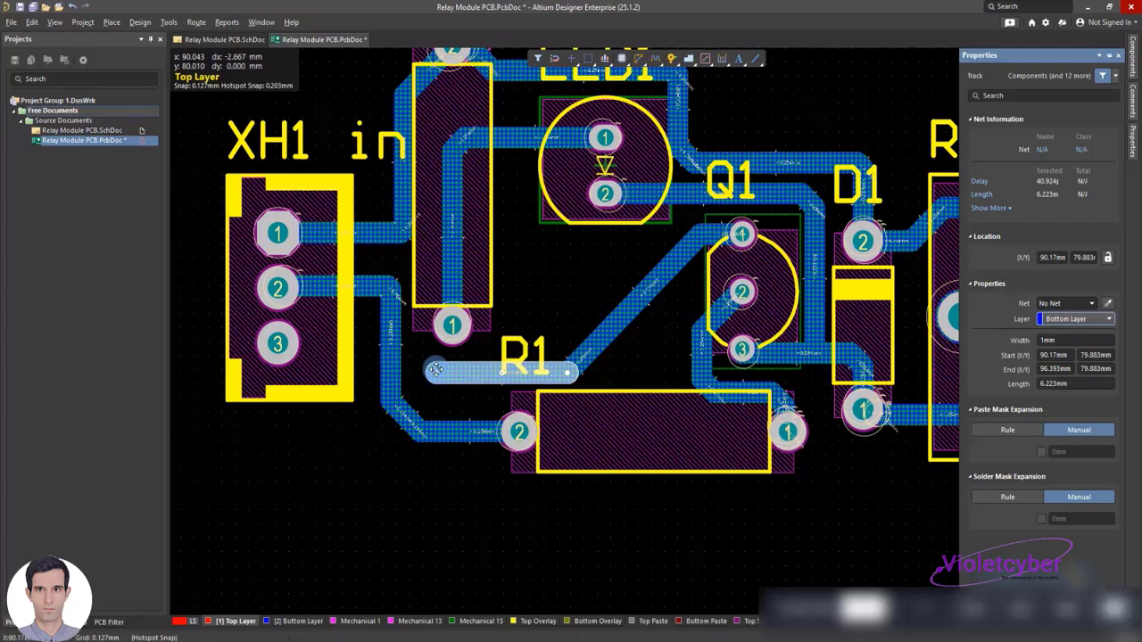
Shift the horizontal segment of the Q1 pad 1 track slightly upward, and save the board
{"action": "left_click", "coordinate": [364, 371]}
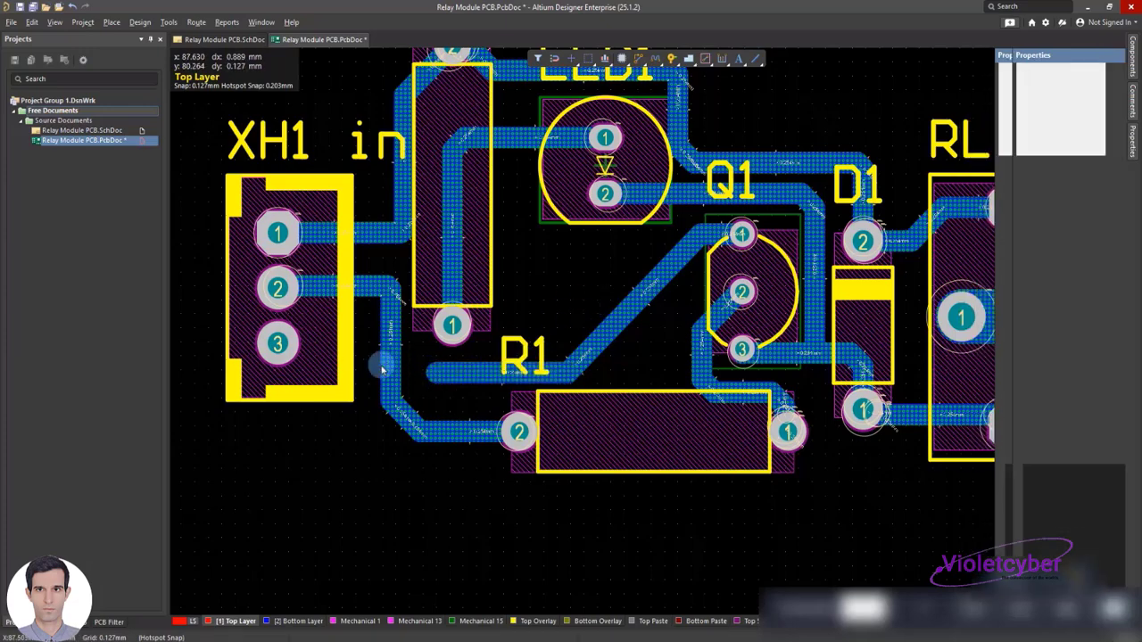
{"action": "mouse_move", "coordinate": [441, 369]}
{"action": "left_mouse_down"}
{"action": "mouse_move", "coordinate": [371, 362]}
{"action": "mouse_move", "coordinate": [432, 364]}
{"action": "left_mouse_up"}
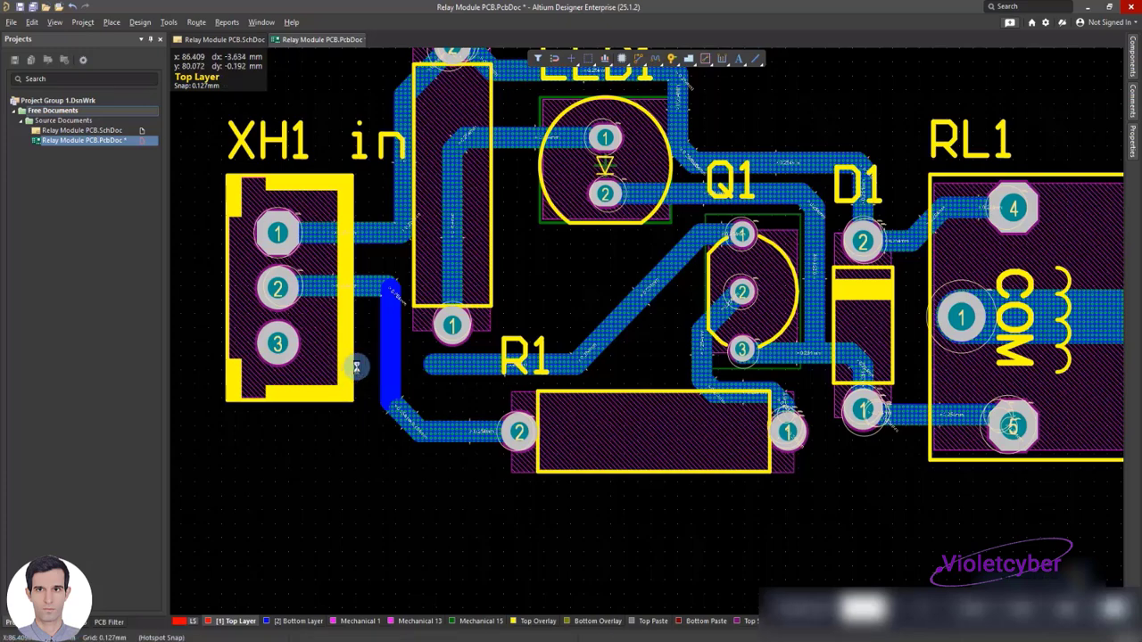
{"action": "key", "text": "ctrl+s"}
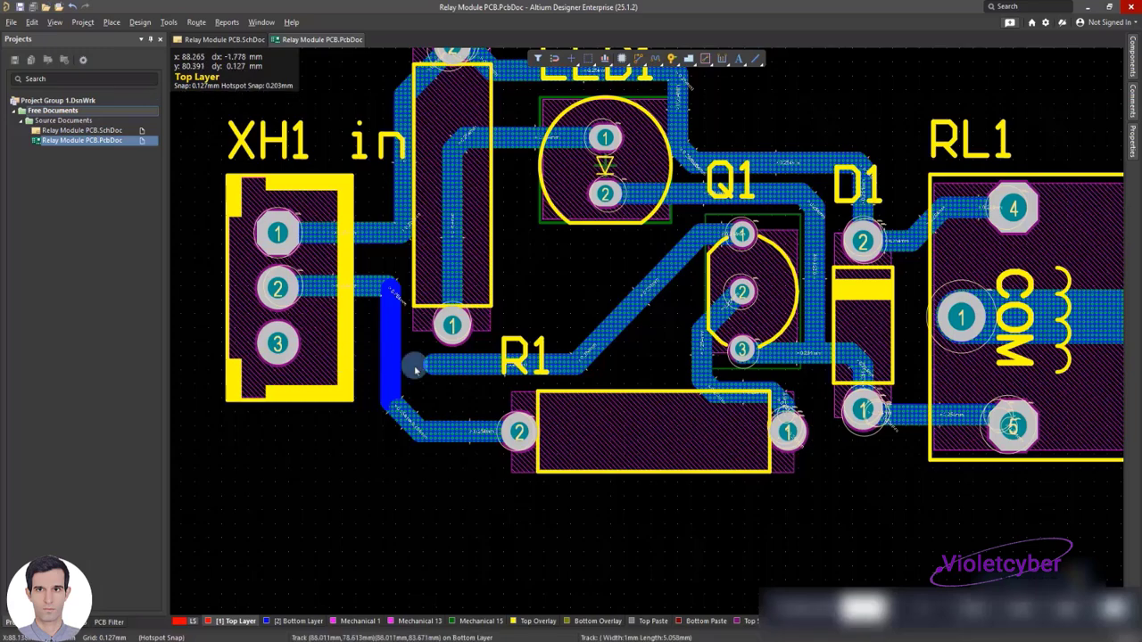
Examine the layout between Q1 pad 1 and XH1 pad 3 for a way across the XH1-to-R1 track
{"action": "scroll", "coordinate": [434, 382], "scroll_direction": "up", "scroll_amount": 2}
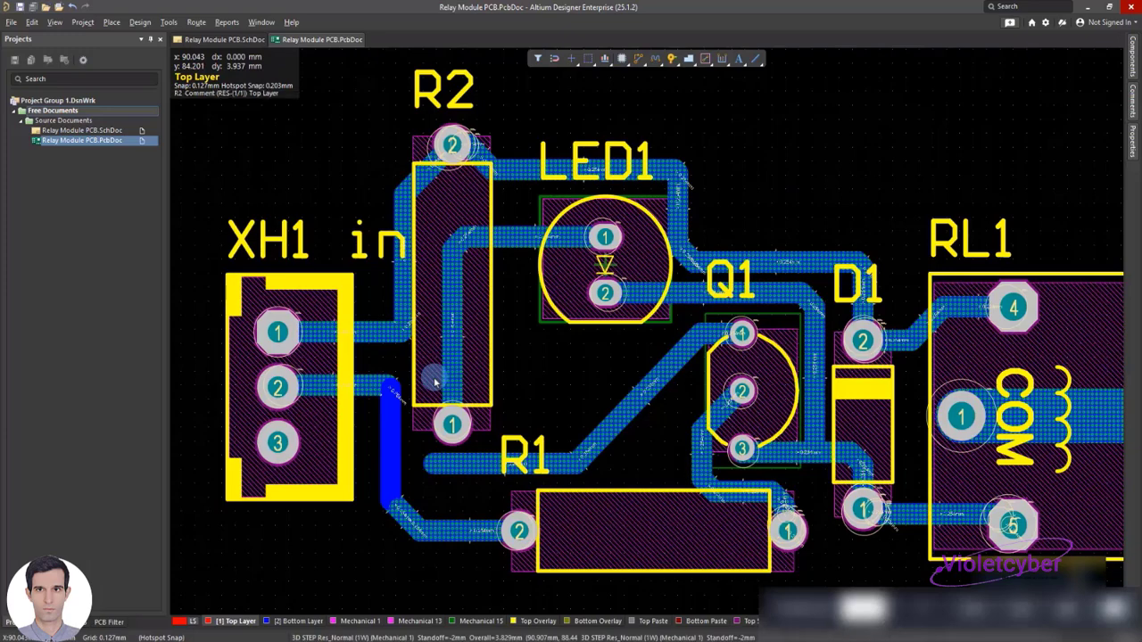
{"action": "scroll", "coordinate": [434, 382], "scroll_direction": "down", "scroll_amount": 1}
{"action": "right_click", "coordinate": [304, 462]}
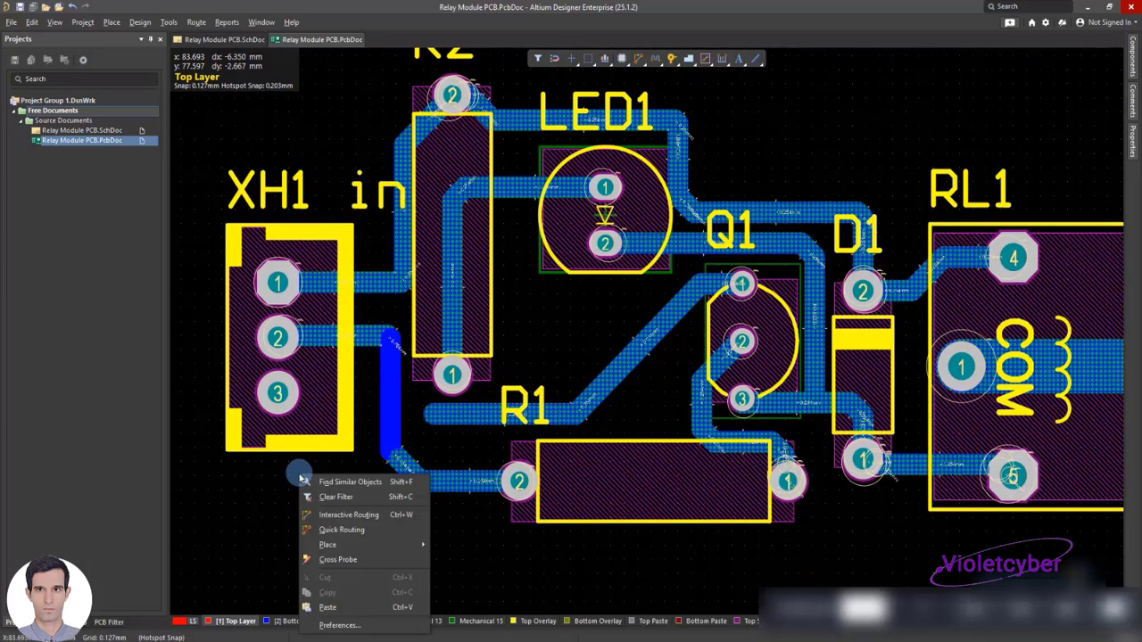
{"action": "left_click", "coordinate": [270, 481]}
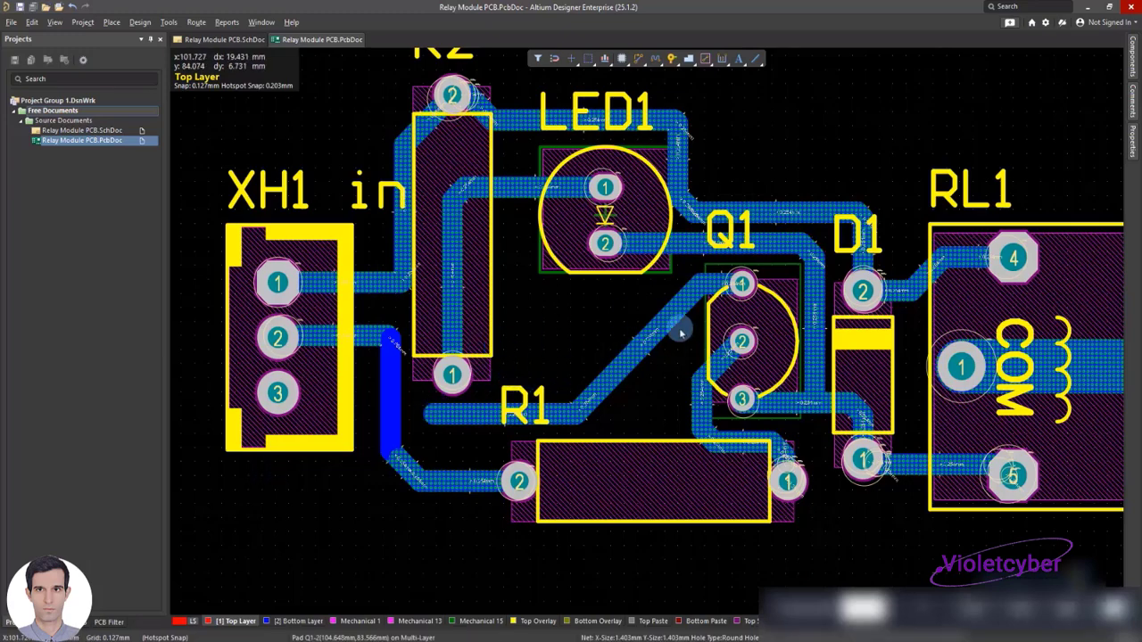
{"action": "scroll", "coordinate": [339, 399], "scroll_direction": "down", "scroll_amount": 2}
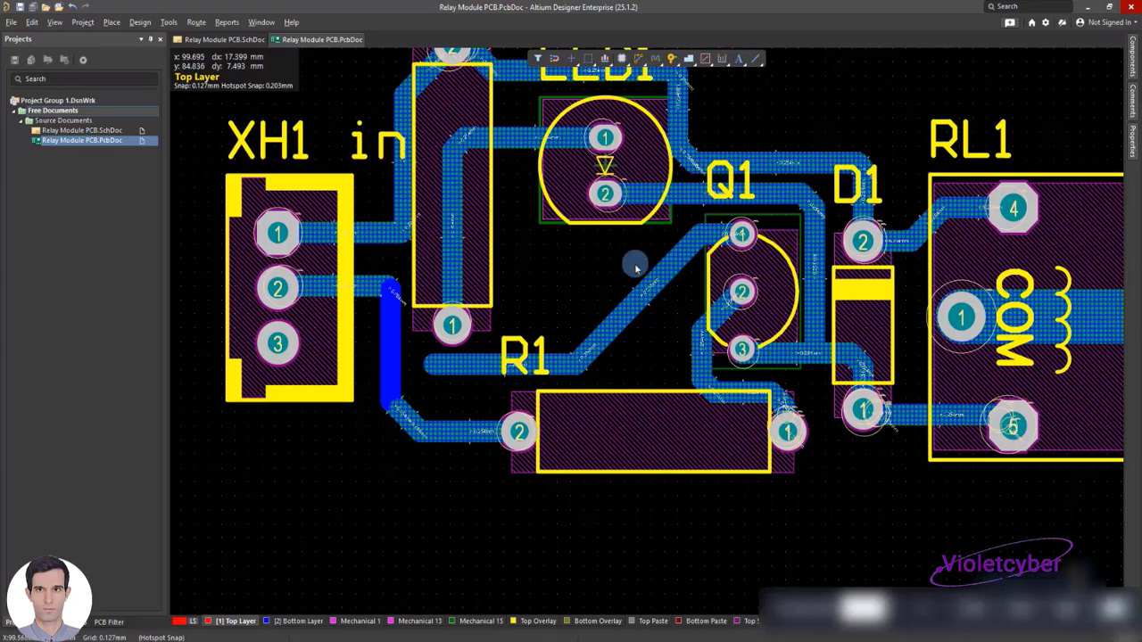
{"action": "scroll", "coordinate": [465, 303], "scroll_direction": "up", "scroll_amount": 1}
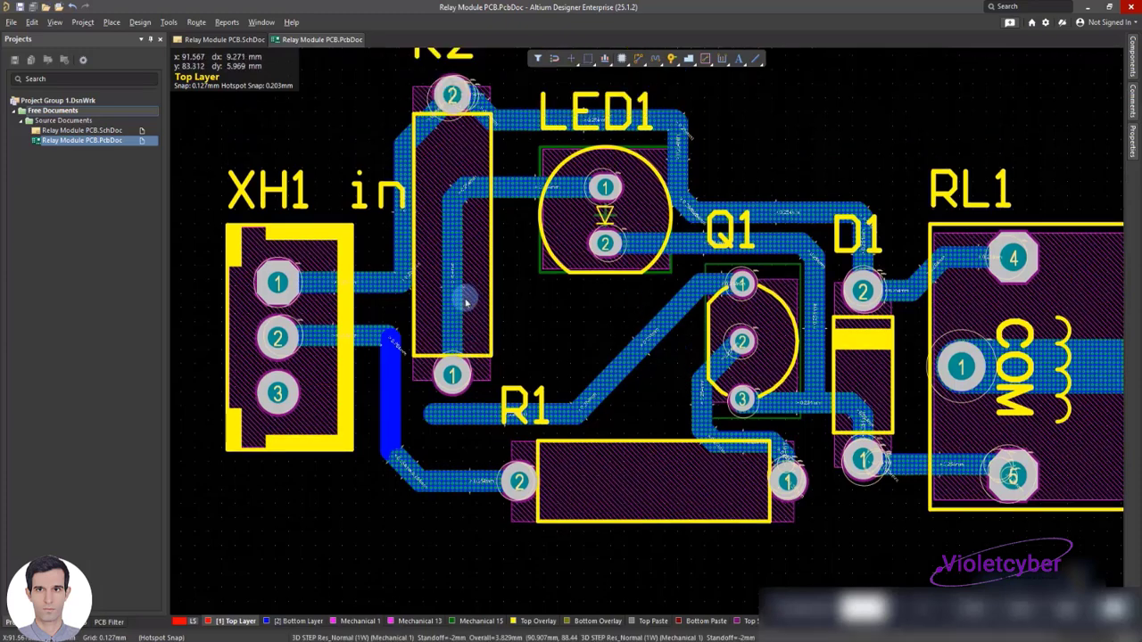
{"action": "scroll", "coordinate": [465, 303], "scroll_direction": "up", "scroll_amount": 2}
{"action": "scroll", "coordinate": [464, 304], "scroll_direction": "down", "scroll_amount": 2}
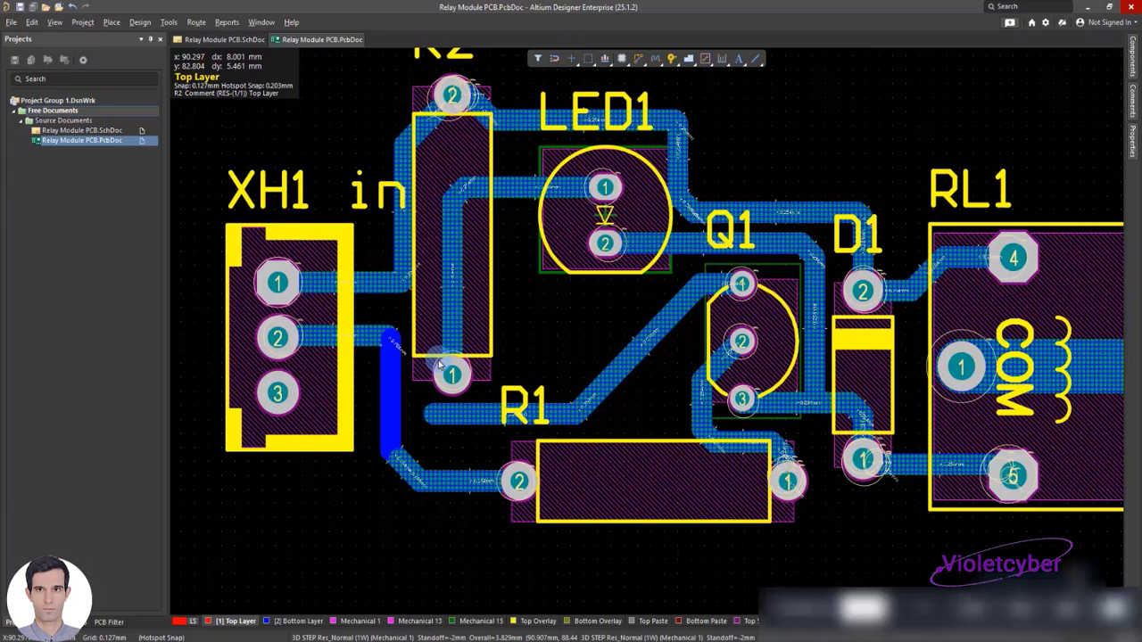
{"action": "scroll", "coordinate": [472, 331], "scroll_direction": "down", "scroll_amount": 3}
Lower and shorten the Q1 track's horizontal segment to about 2.3 mm, and move the XH1-to-R1 vertical segment closer to R2 pad 1
{"action": "left_click", "coordinate": [472, 317]}
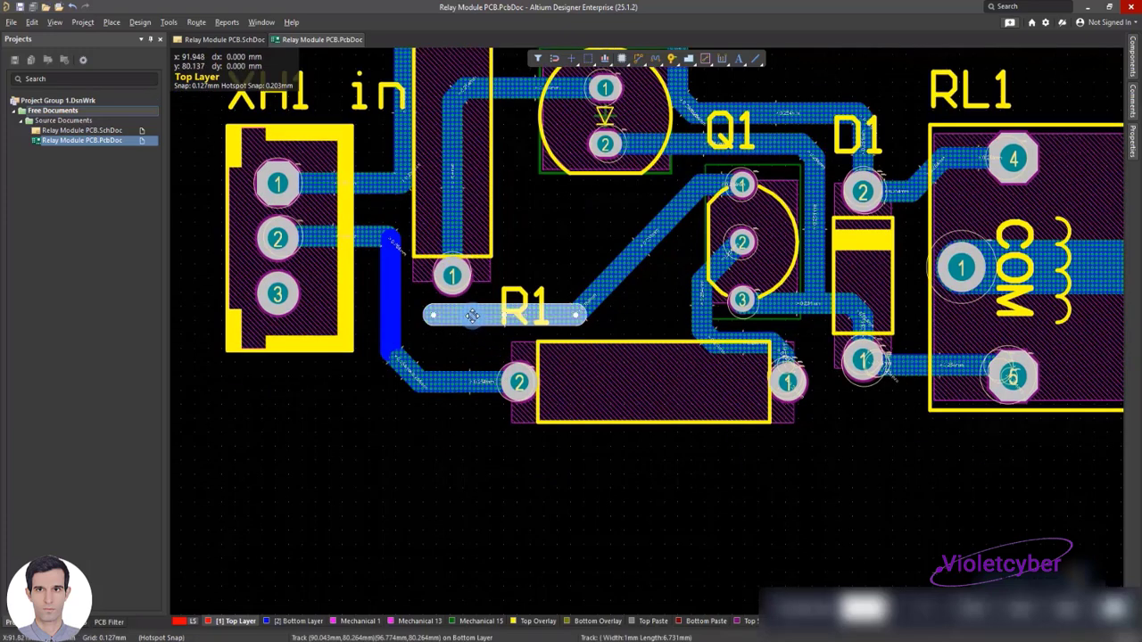
{"action": "left_click_drag", "start_coordinate": [473, 318], "coordinate": [486, 333]}
{"action": "right_click", "coordinate": [339, 382]}
{"action": "mouse_move", "coordinate": [437, 453]}
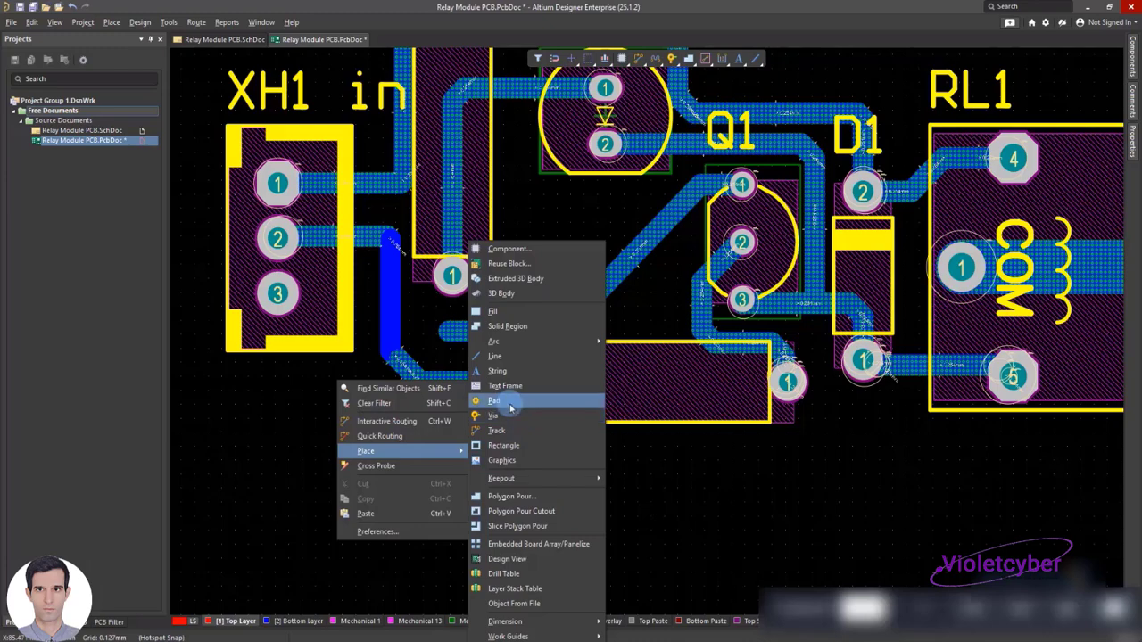
{"action": "left_click", "coordinate": [513, 433]}
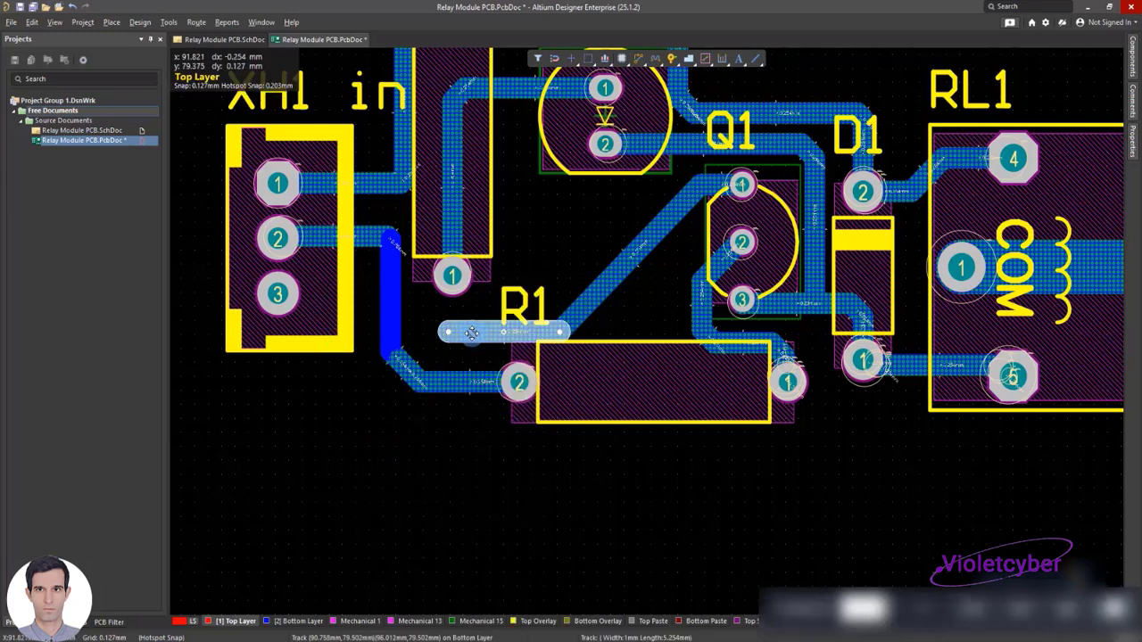
Place two pads on either side of the vertical XH1-to-R1 track, one near XH1 and one beside the R1 label
{"action": "right_click", "coordinate": [362, 350]}
{"action": "mouse_move", "coordinate": [445, 426]}
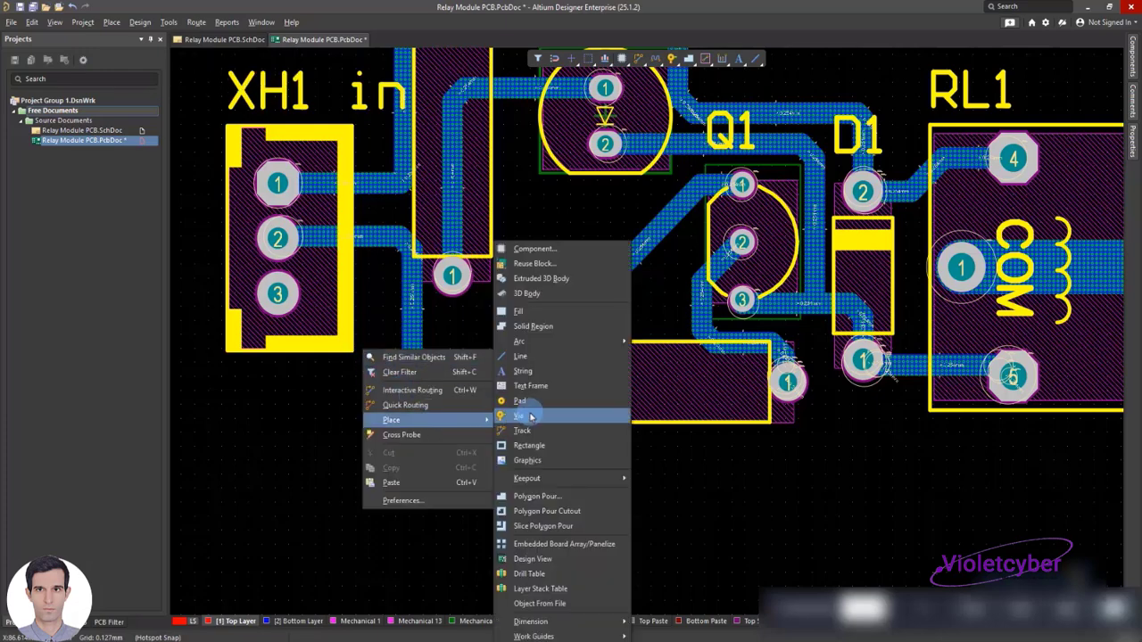
{"action": "left_click", "coordinate": [523, 401]}
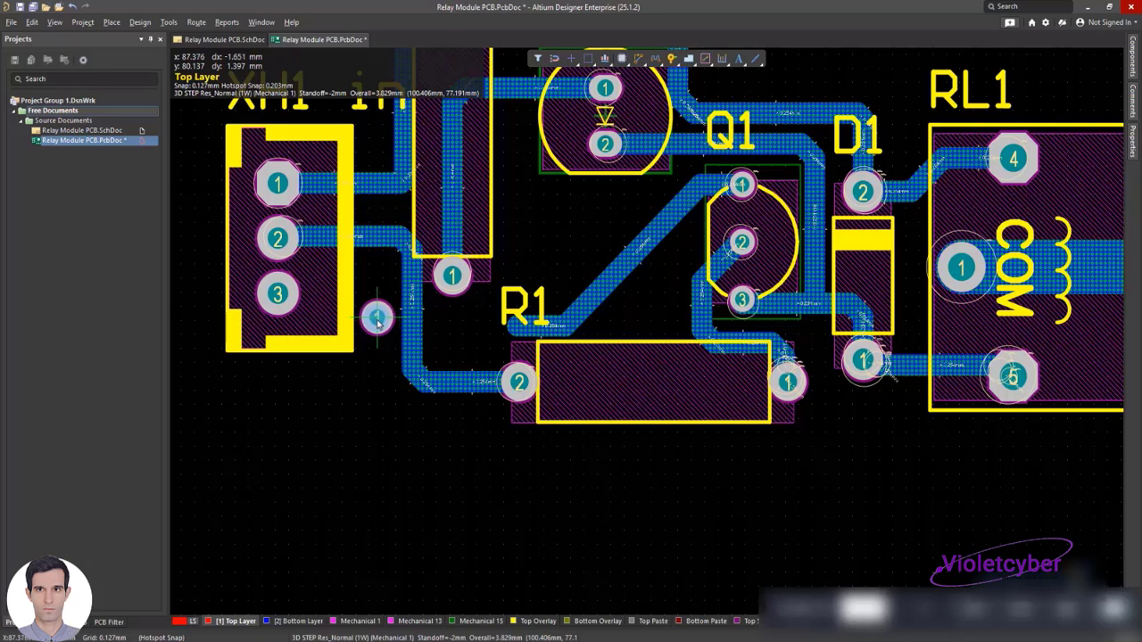
{"action": "left_click", "coordinate": [376, 318]}
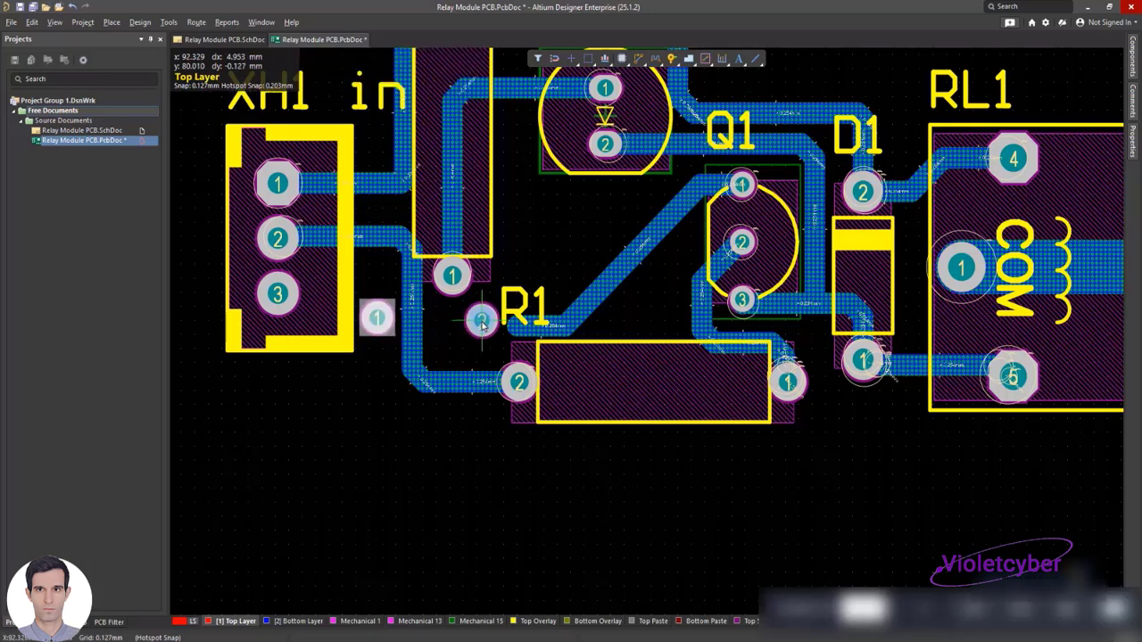
{"action": "left_click", "coordinate": [481, 322]}
{"action": "right_click", "coordinate": [482, 321]}
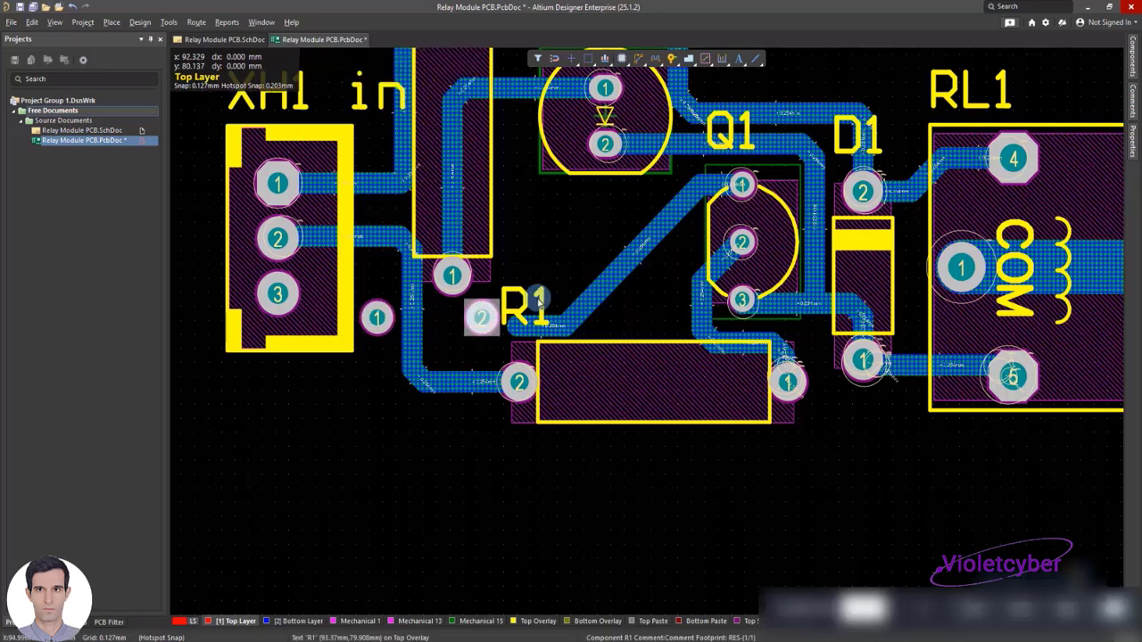
Raise the Q1 track's horizontal segment slightly and extend its free end to the new pad 2 beside the R1 label
{"action": "left_click", "coordinate": [535, 331]}
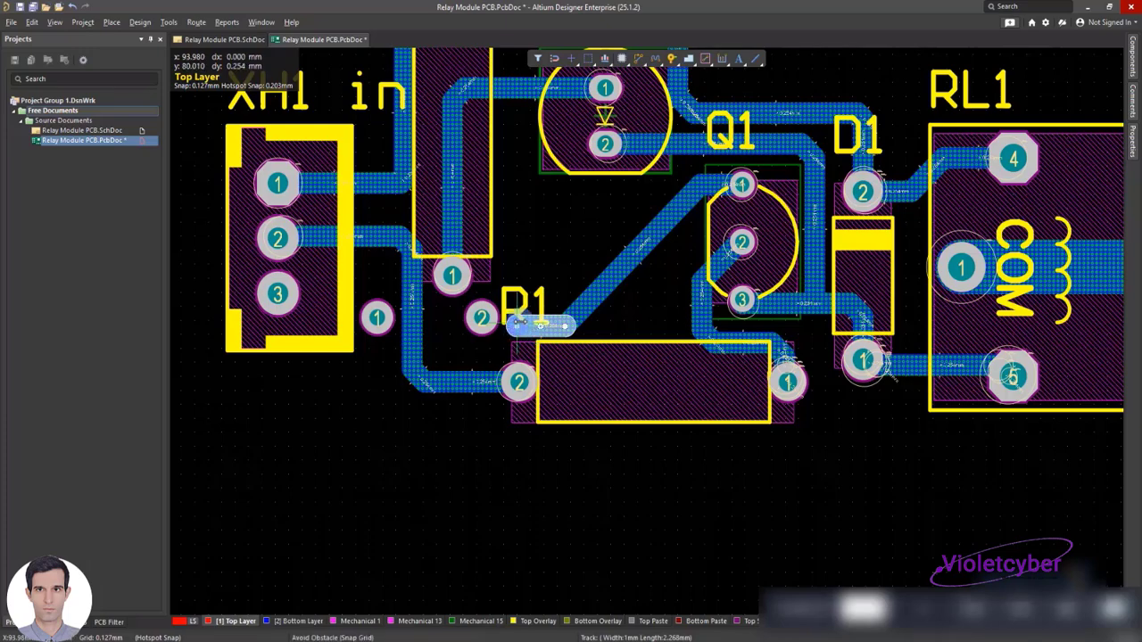
{"action": "left_click_drag", "start_coordinate": [516, 327], "coordinate": [506, 322]}
{"action": "left_click", "coordinate": [502, 321]}
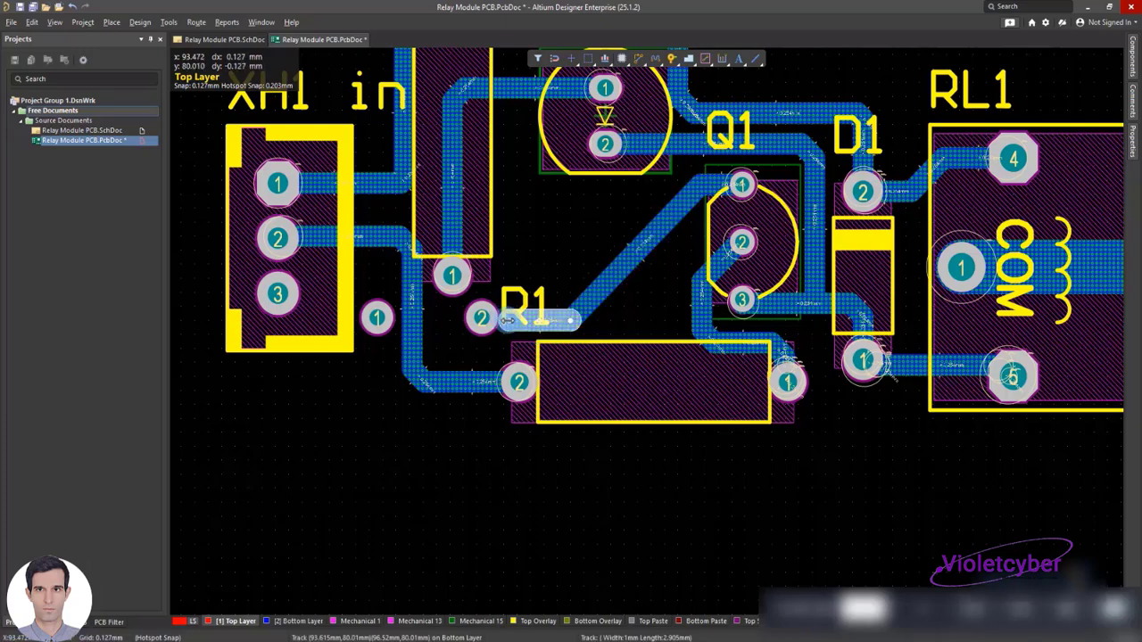
{"action": "left_click", "coordinate": [434, 344]}
Place a track about 3.8 mm long from the new pad 1 toward XH1 pad 3
{"action": "right_click", "coordinate": [330, 411]}
{"action": "mouse_move", "coordinate": [435, 483]}
{"action": "left_click", "coordinate": [492, 426]}
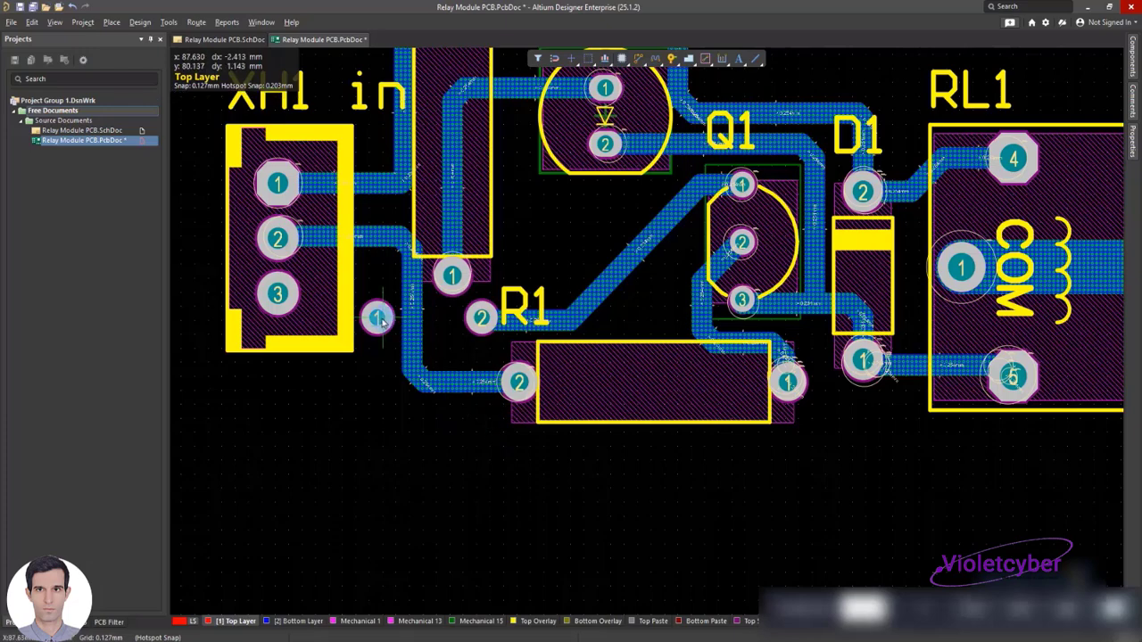
{"action": "left_click", "coordinate": [378, 319]}
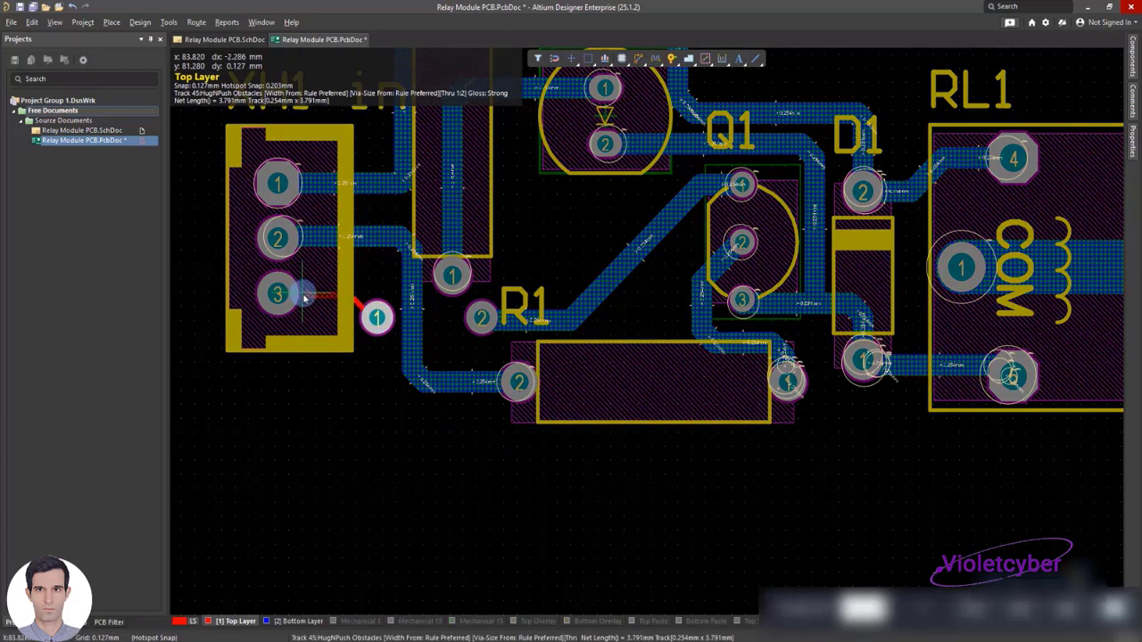
{"action": "right_click", "coordinate": [305, 296]}
{"action": "right_click", "coordinate": [305, 296]}
Set the horizontal segment at XH1 pad 3 to 1 mm wide on the Bottom Layer
{"action": "double_click", "coordinate": [327, 296]}
{"action": "type", "text": "1mm"}
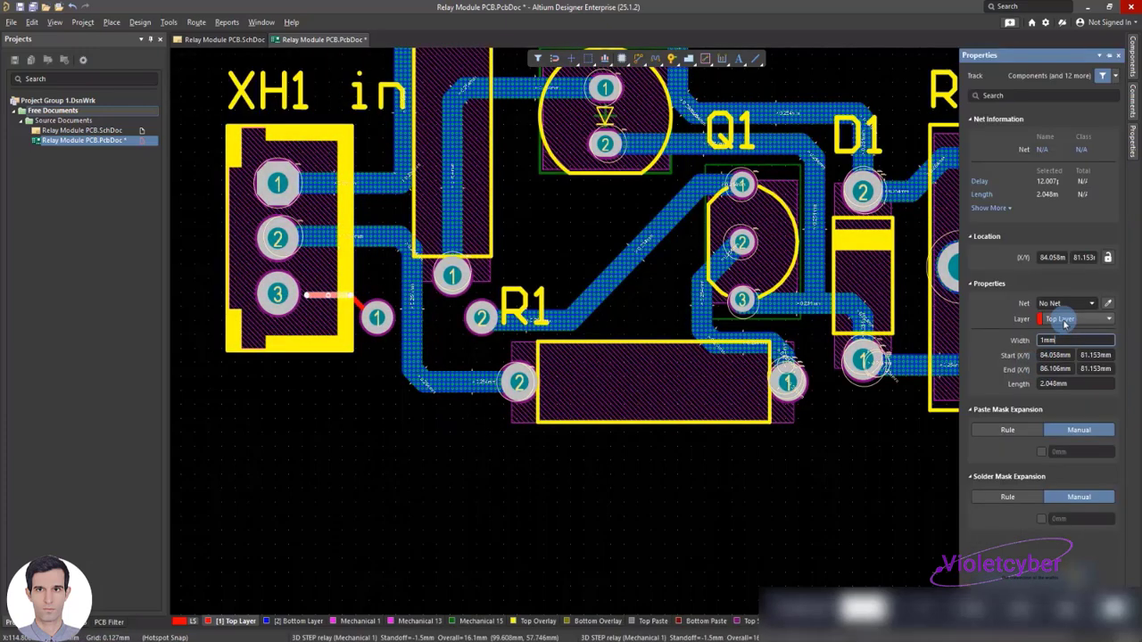
{"action": "left_click", "coordinate": [1061, 320]}
{"action": "left_click", "coordinate": [1055, 346]}
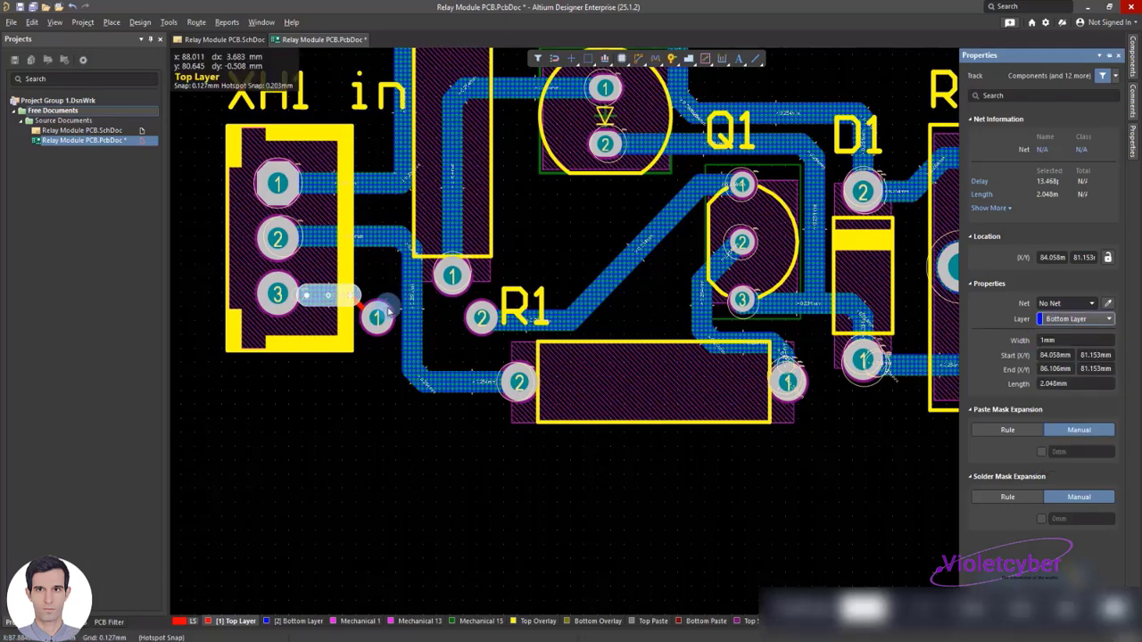
Extend the jumper track's ends onto XH1 pad 3 and jumper pad 1, with its diagonal segment 1 mm wide on the Bottom Layer
{"action": "left_click_drag", "start_coordinate": [307, 295], "coordinate": [279, 294]}
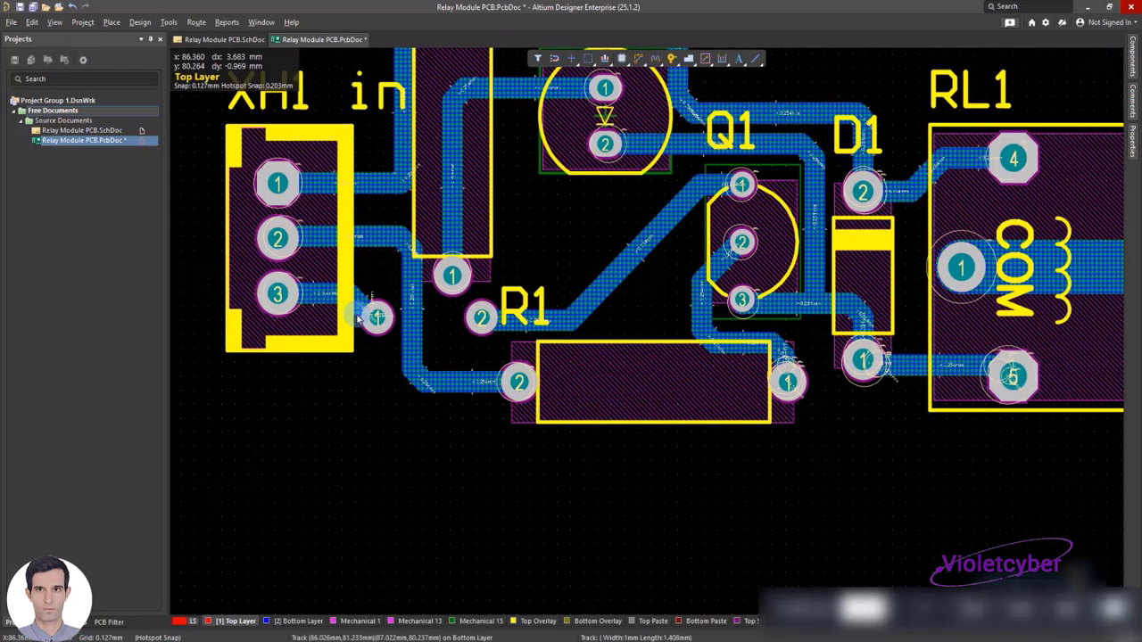
{"action": "left_click_drag", "start_coordinate": [369, 316], "coordinate": [379, 323]}
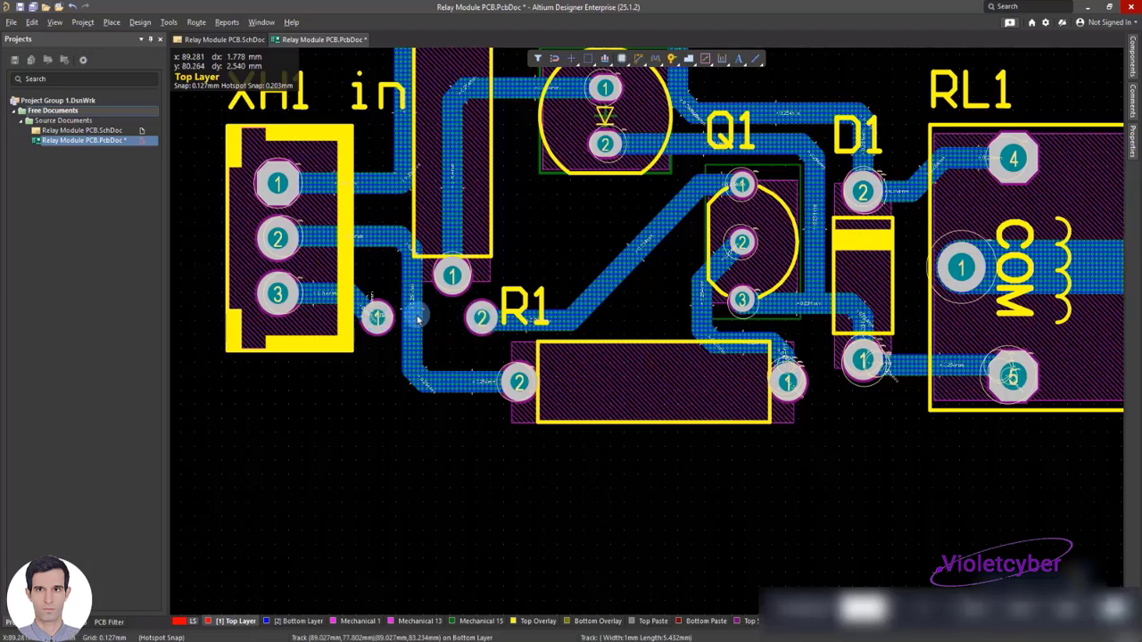
Place a horizontal line about 3.2 mm long in the empty area below the jumper pads
{"action": "right_click", "coordinate": [376, 359]}
{"action": "left_click", "coordinate": [461, 436]}
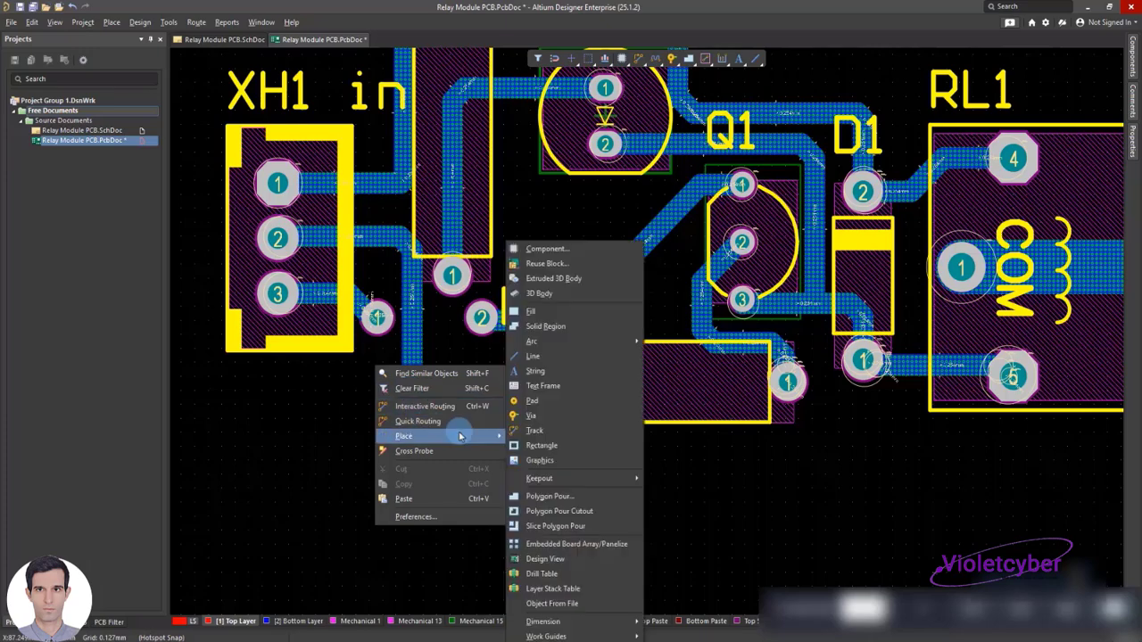
{"action": "left_click", "coordinate": [534, 356]}
{"action": "left_click", "coordinate": [384, 412]}
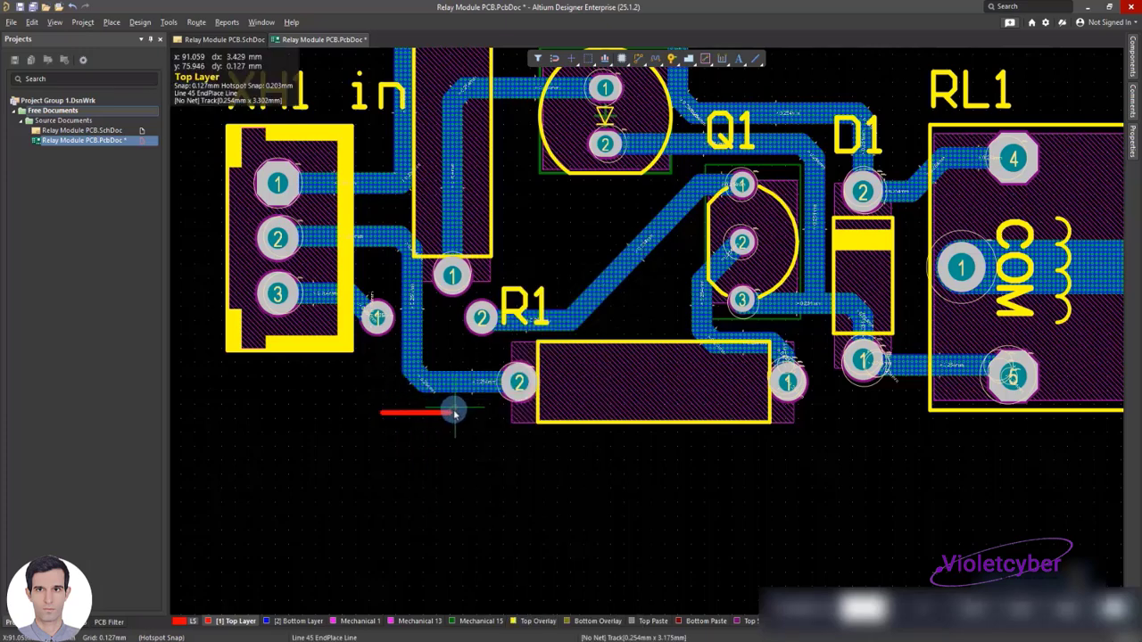
{"action": "right_click", "coordinate": [450, 414]}
Assign the line to the Top Overlay layer and move it between jumper pads 1 and 2
{"action": "double_click", "coordinate": [432, 414]}
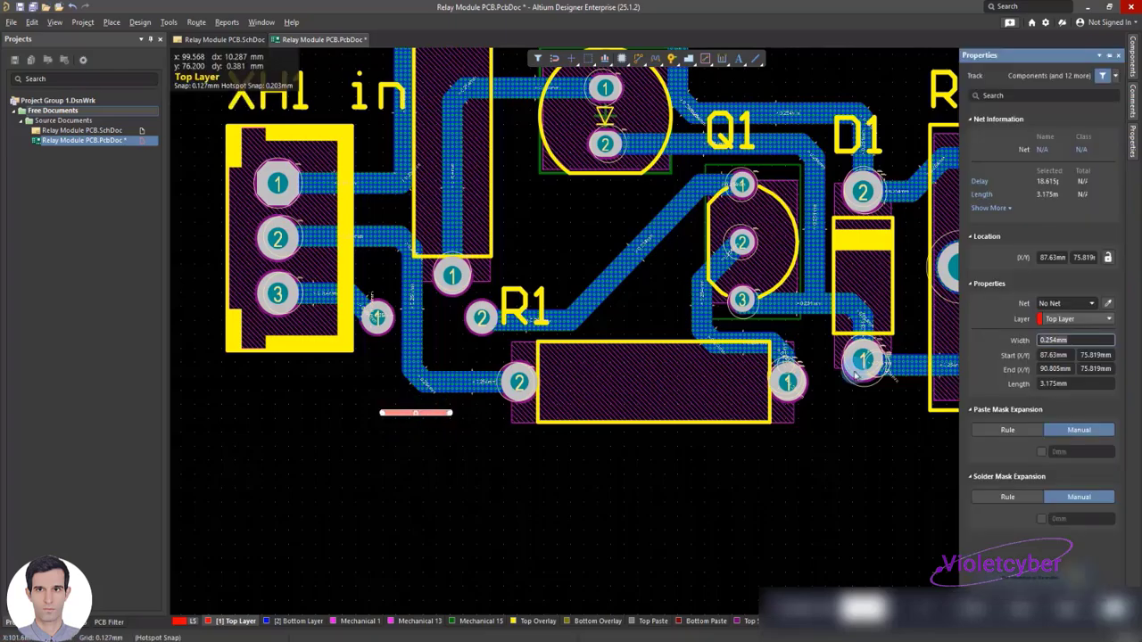
{"action": "left_click", "coordinate": [1053, 319]}
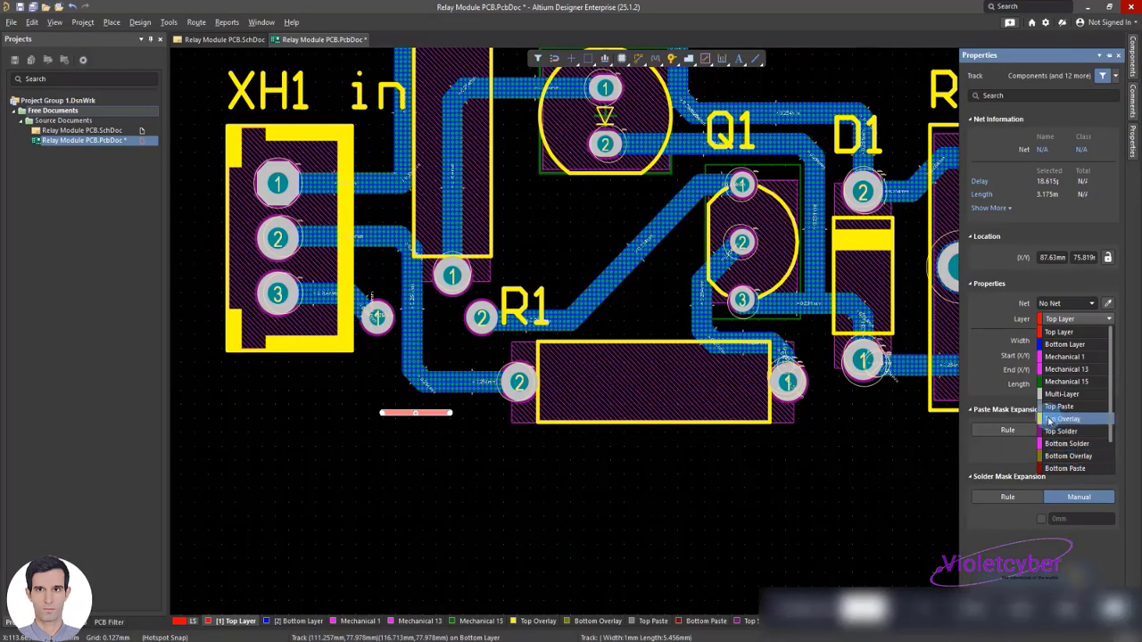
{"action": "left_click", "coordinate": [1062, 419]}
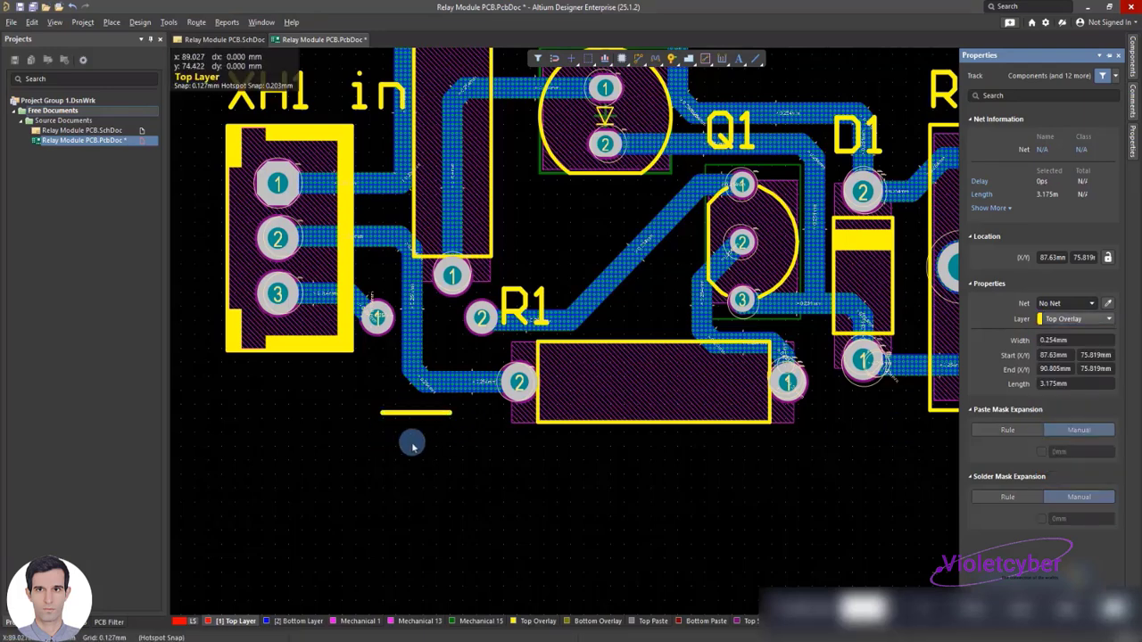
{"action": "left_click", "coordinate": [409, 438]}
{"action": "left_click_drag", "start_coordinate": [406, 412], "coordinate": [397, 318]}
Place a text string in the empty area below XH1
{"action": "right_click", "coordinate": [332, 393]}
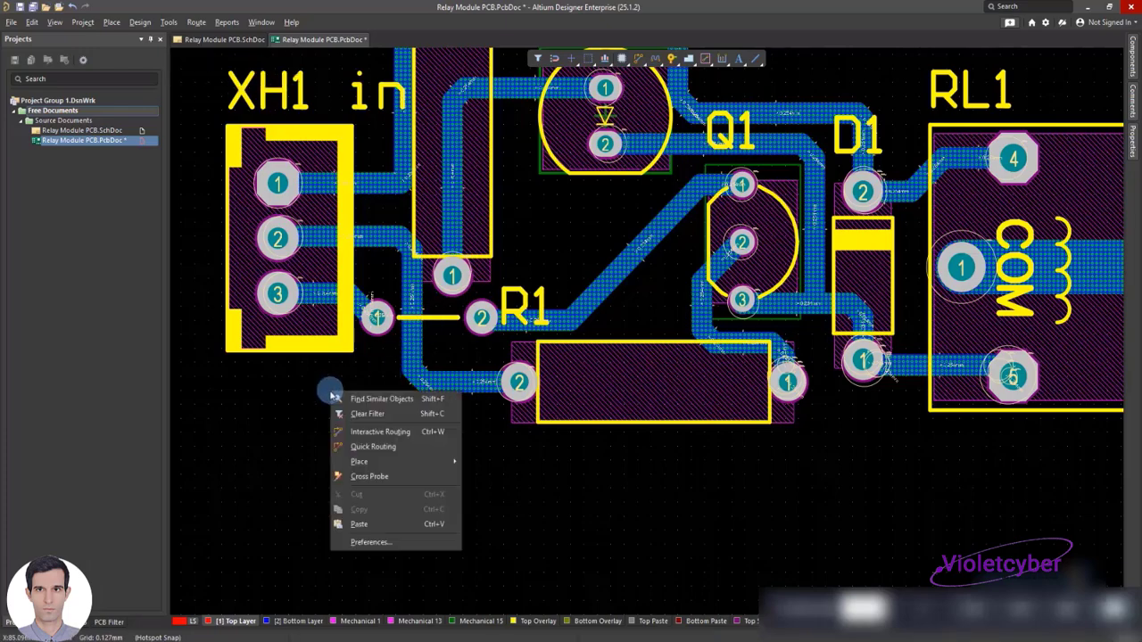
{"action": "mouse_move", "coordinate": [433, 461]}
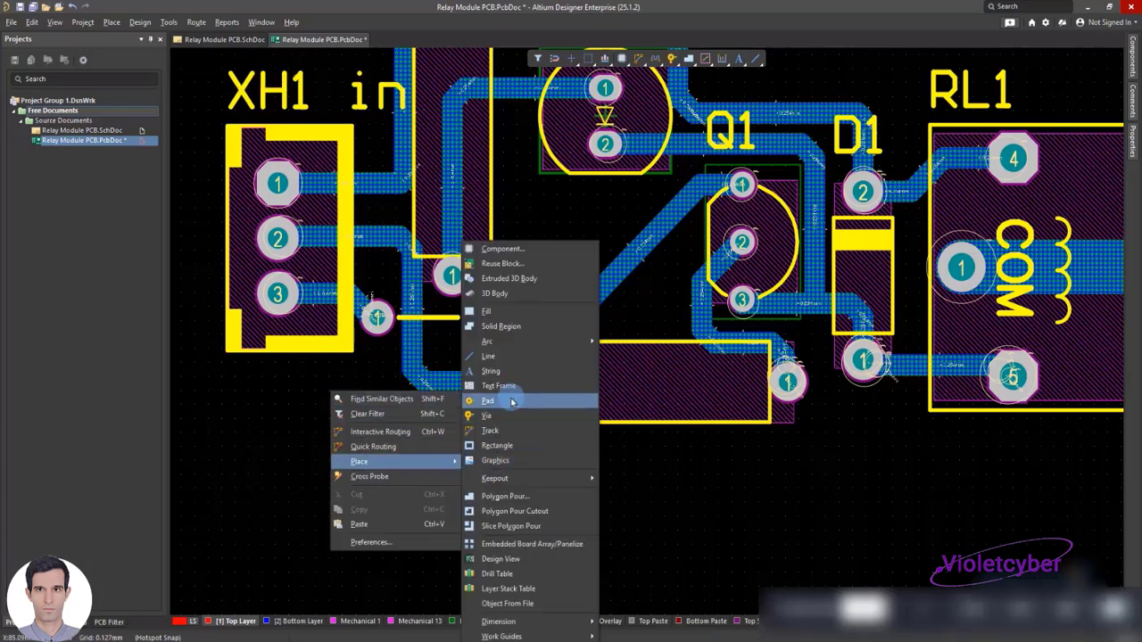
{"action": "left_click", "coordinate": [497, 371]}
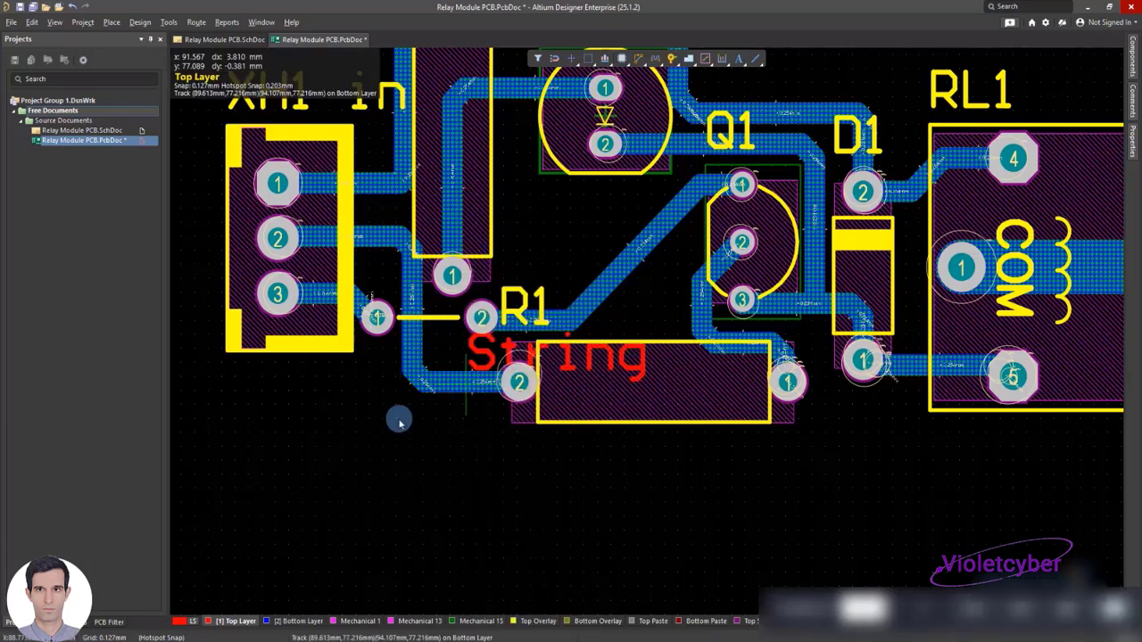
{"action": "left_click", "coordinate": [290, 464]}
Set the string to the Top Overlay layer with a 1 mm text height and the text Jump1
{"action": "double_click", "coordinate": [386, 435]}
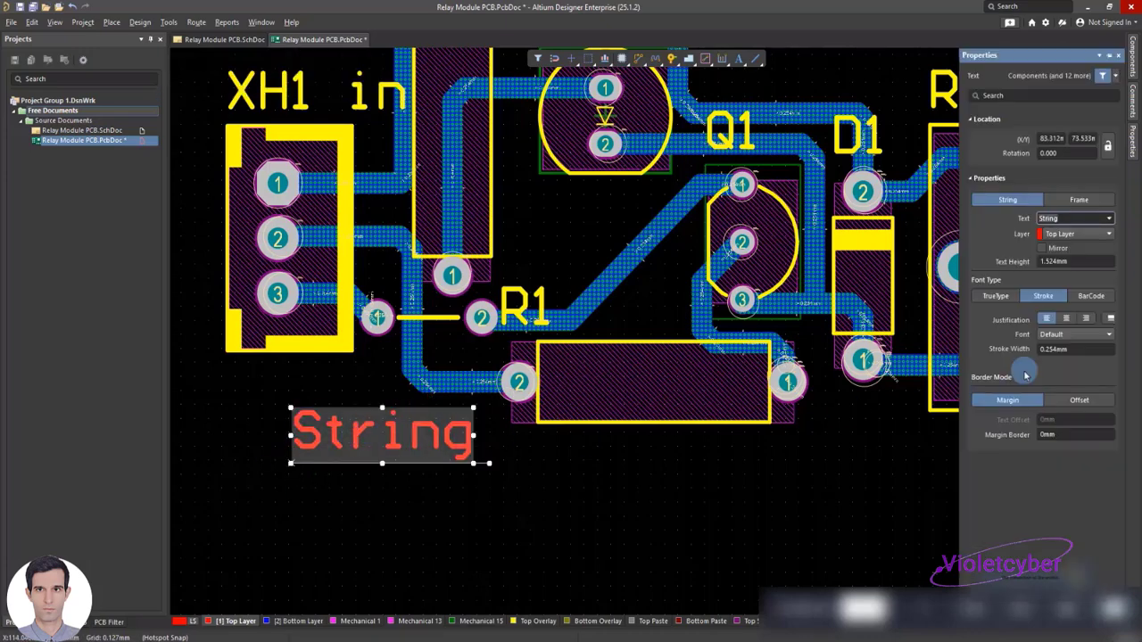
{"action": "left_click", "coordinate": [1077, 234]}
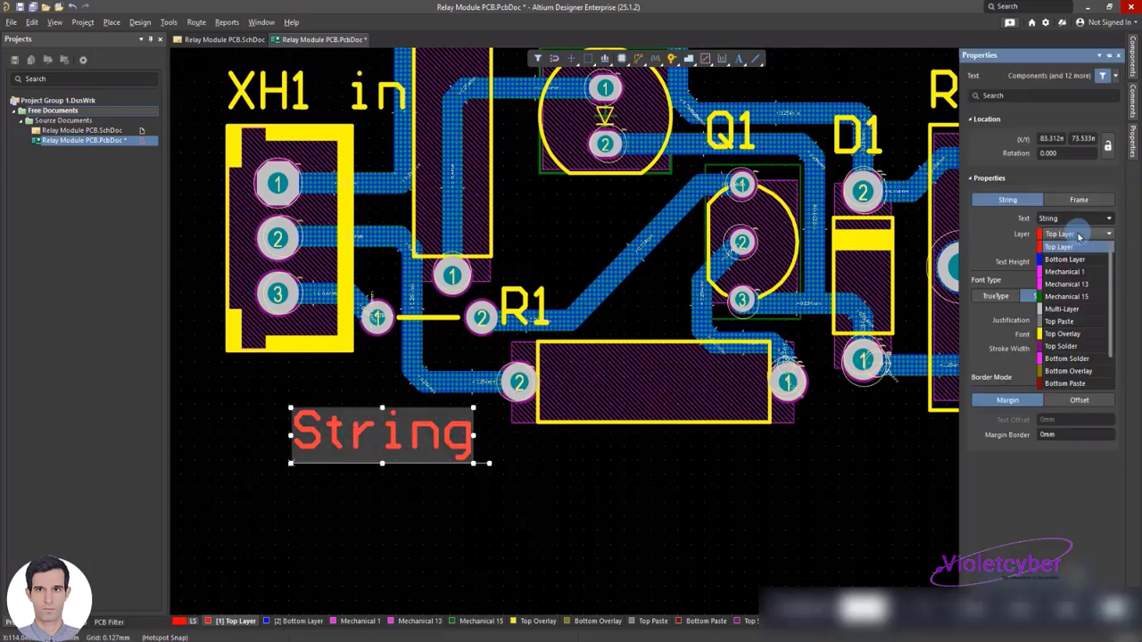
{"action": "left_click", "coordinate": [1059, 334]}
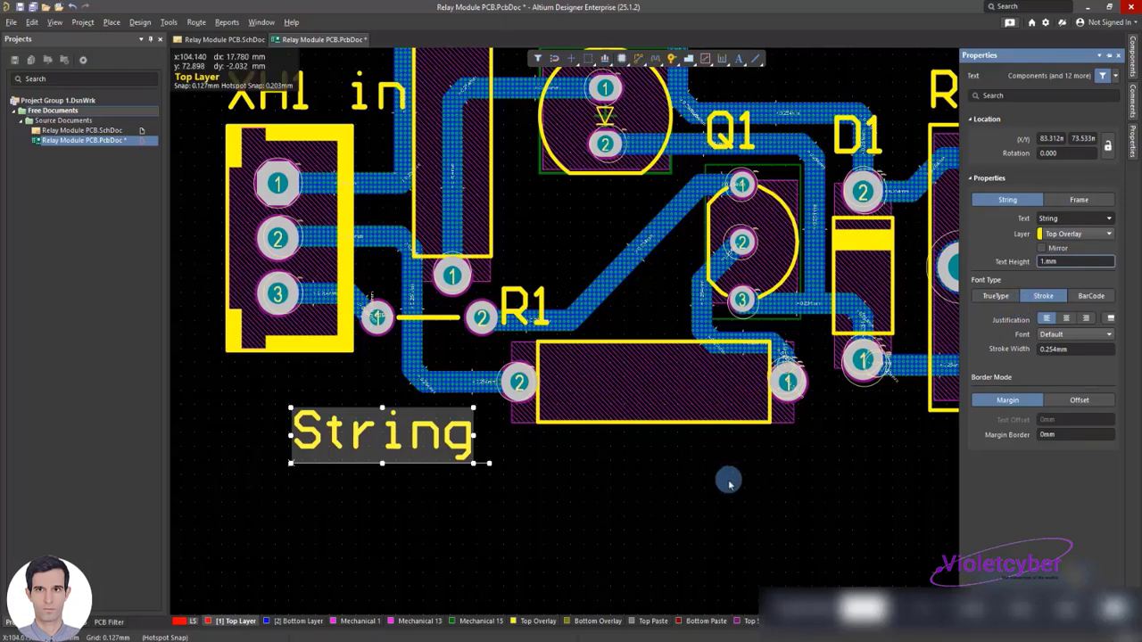
{"action": "key", "text": "Return"}
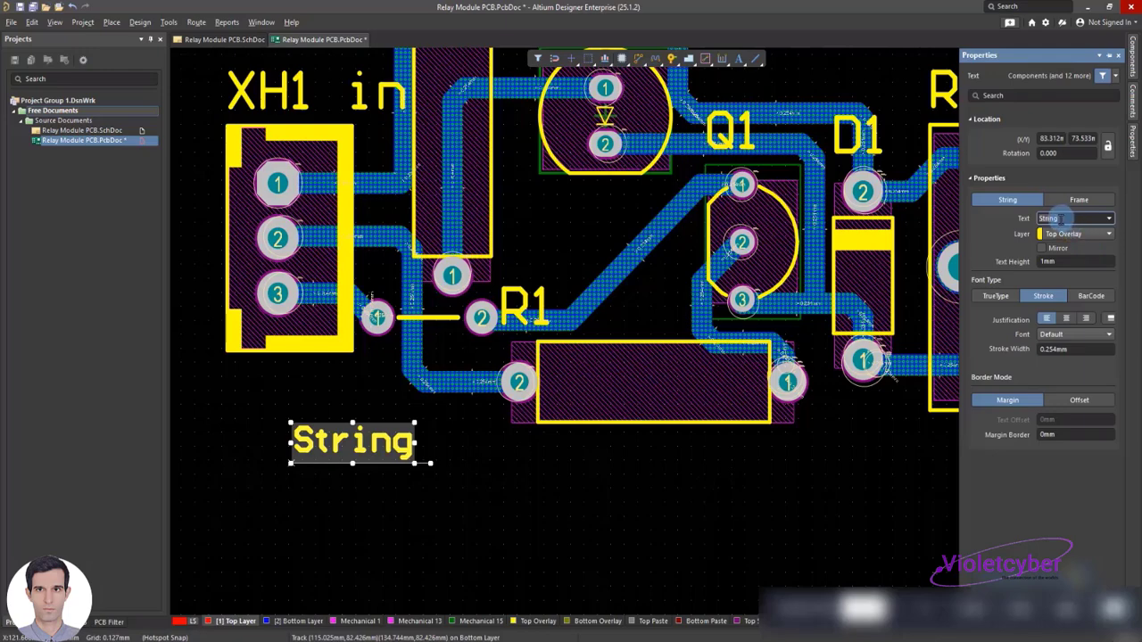
{"action": "type", "text": "Jump1"}
{"action": "left_click", "coordinate": [473, 500]}
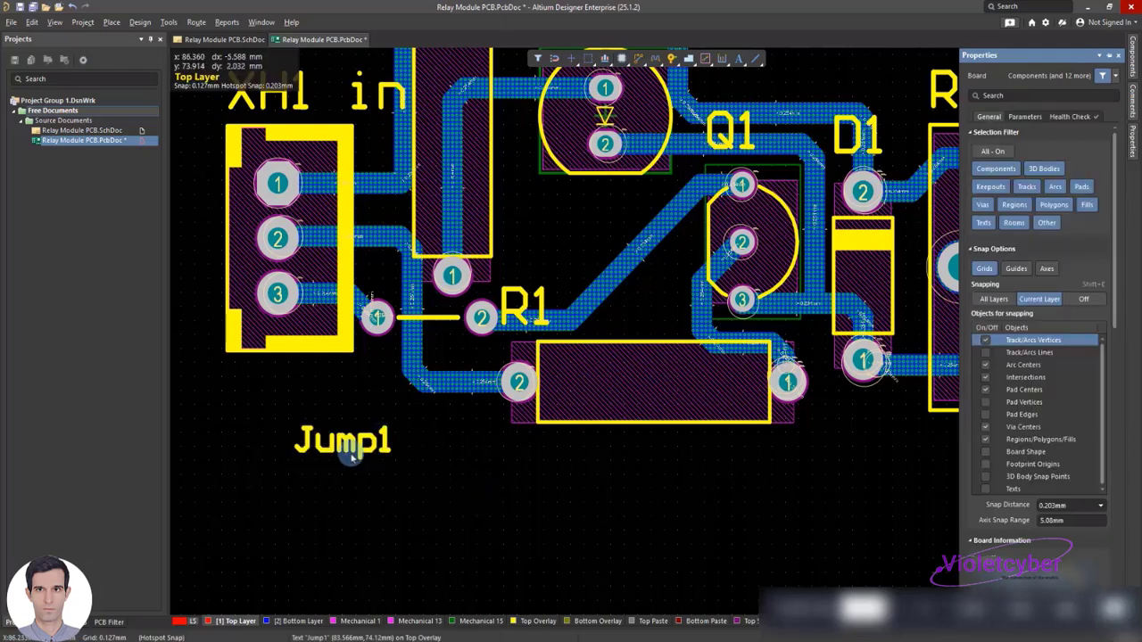
Shorten the Jump1 label to J1 and position it just below the jumper line
{"action": "left_click", "coordinate": [348, 454]}
{"action": "left_click_drag", "start_coordinate": [347, 454], "coordinate": [387, 439]}
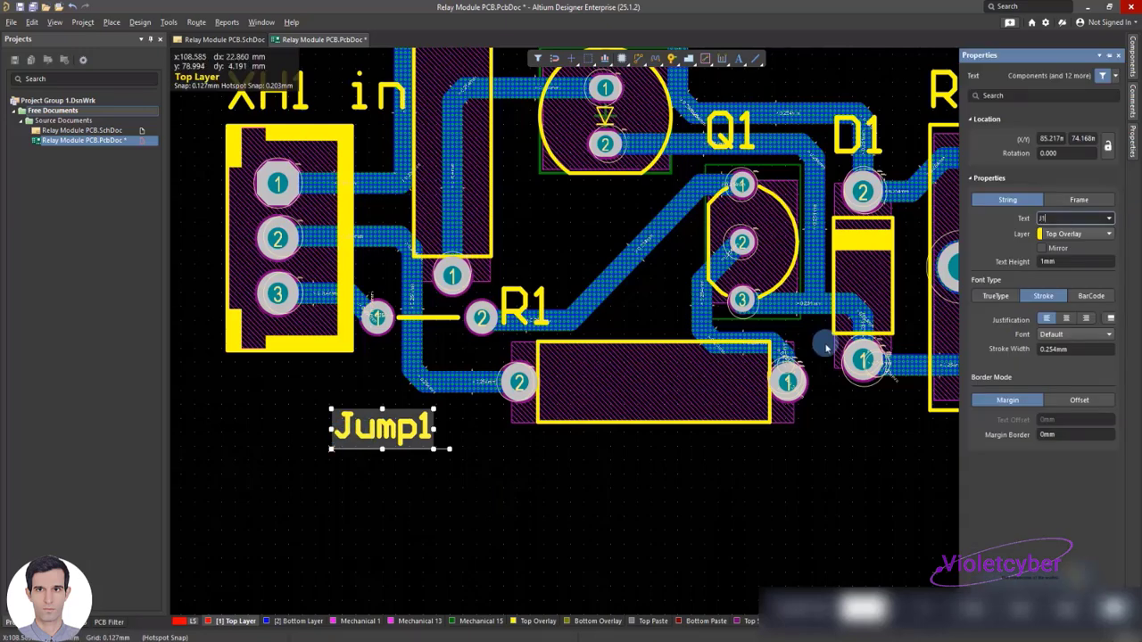
{"action": "left_click", "coordinate": [558, 515]}
{"action": "left_click", "coordinate": [358, 435]}
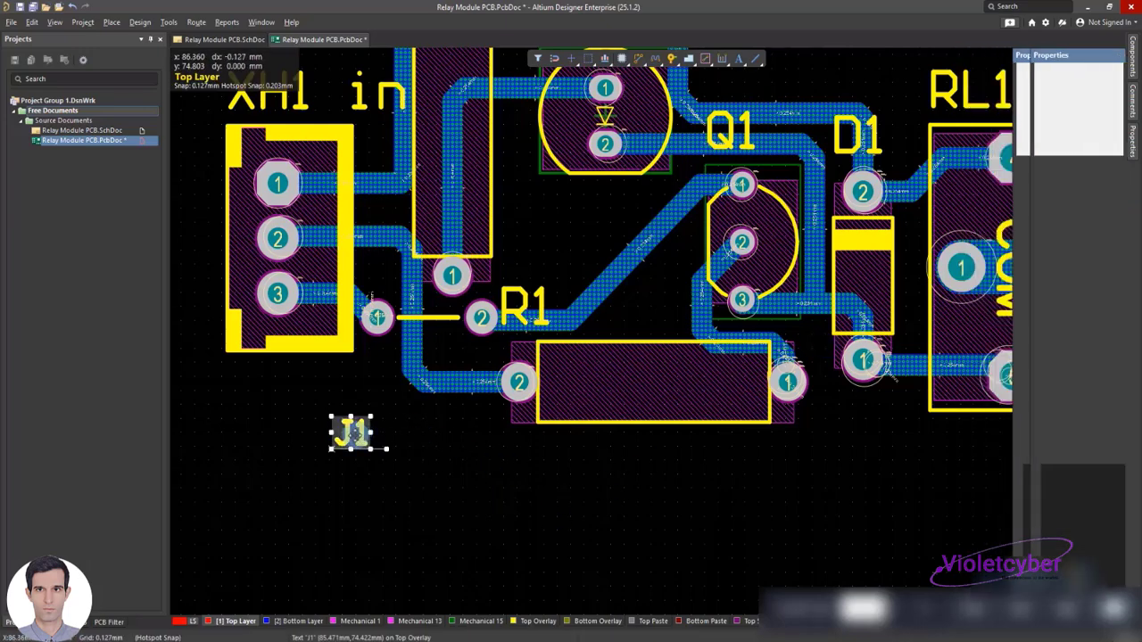
{"action": "left_click_drag", "start_coordinate": [356, 434], "coordinate": [404, 355]}
{"action": "left_click", "coordinate": [333, 407]}
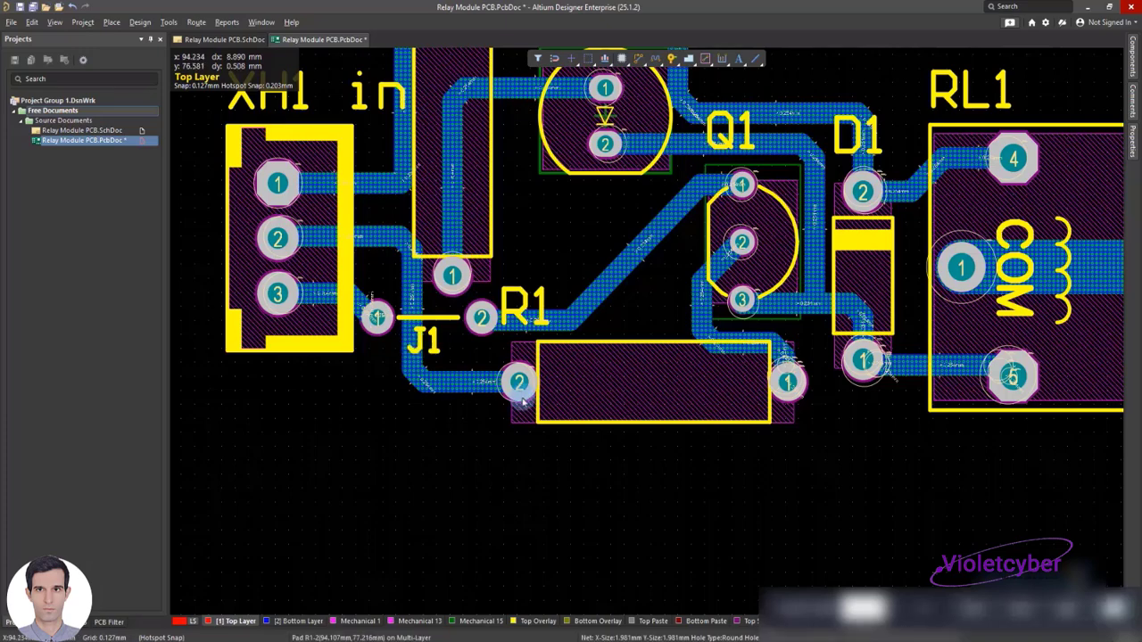
Save the PCB document and look over the routed layout
{"action": "scroll", "coordinate": [506, 429], "scroll_direction": "up", "scroll_amount": 2, "text": "ctrl"}
{"action": "scroll", "coordinate": [507, 429], "scroll_direction": "down", "scroll_amount": 3, "text": "ctrl"}
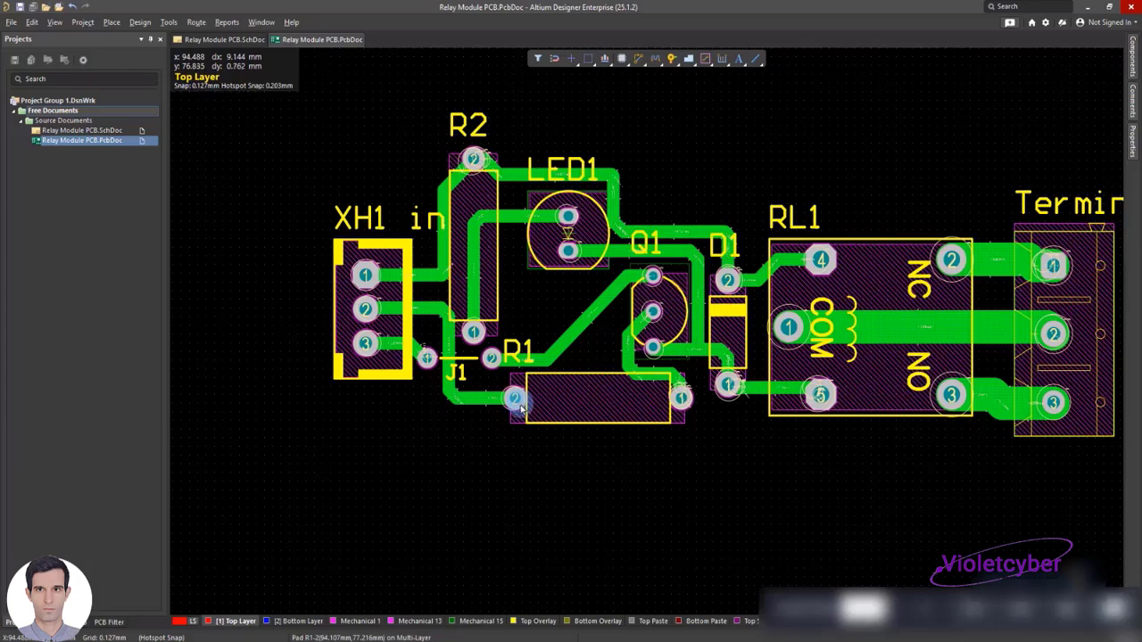
{"action": "scroll", "coordinate": [521, 411], "scroll_direction": "right", "scroll_amount": 1}
{"action": "scroll", "coordinate": [520, 410], "scroll_direction": "left", "scroll_amount": 1}
{"action": "scroll", "coordinate": [497, 358], "scroll_direction": "up", "scroll_amount": 3, "text": "ctrl"}
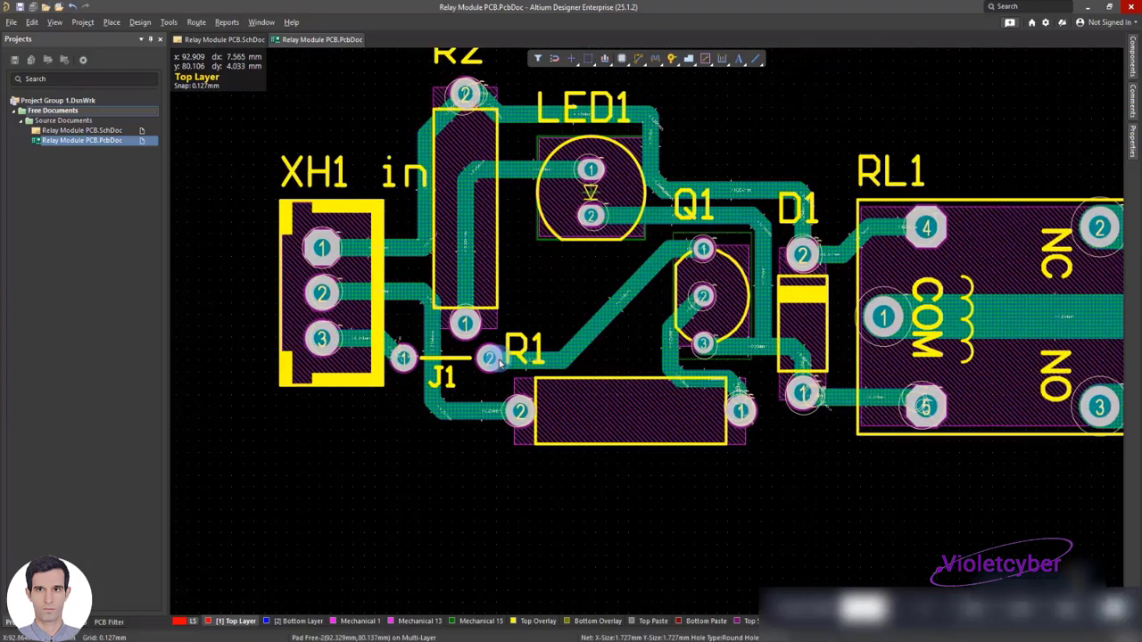
Place three text strings in the empty area, two stacked below XH1 and one below R1
{"action": "right_click", "coordinate": [280, 430]}
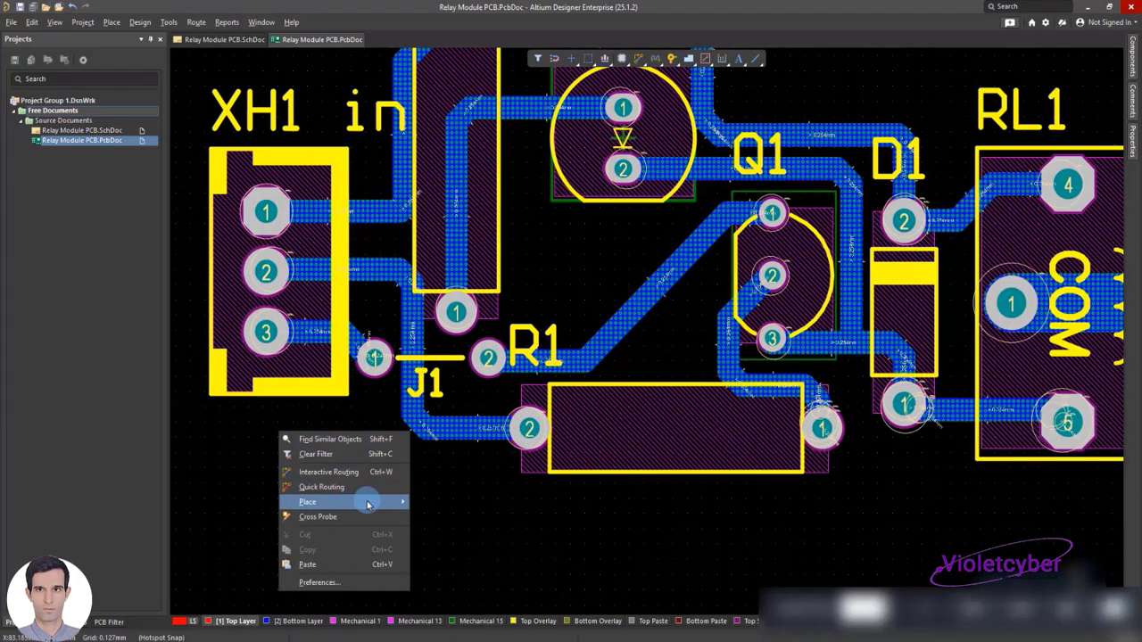
{"action": "mouse_move", "coordinate": [367, 505]}
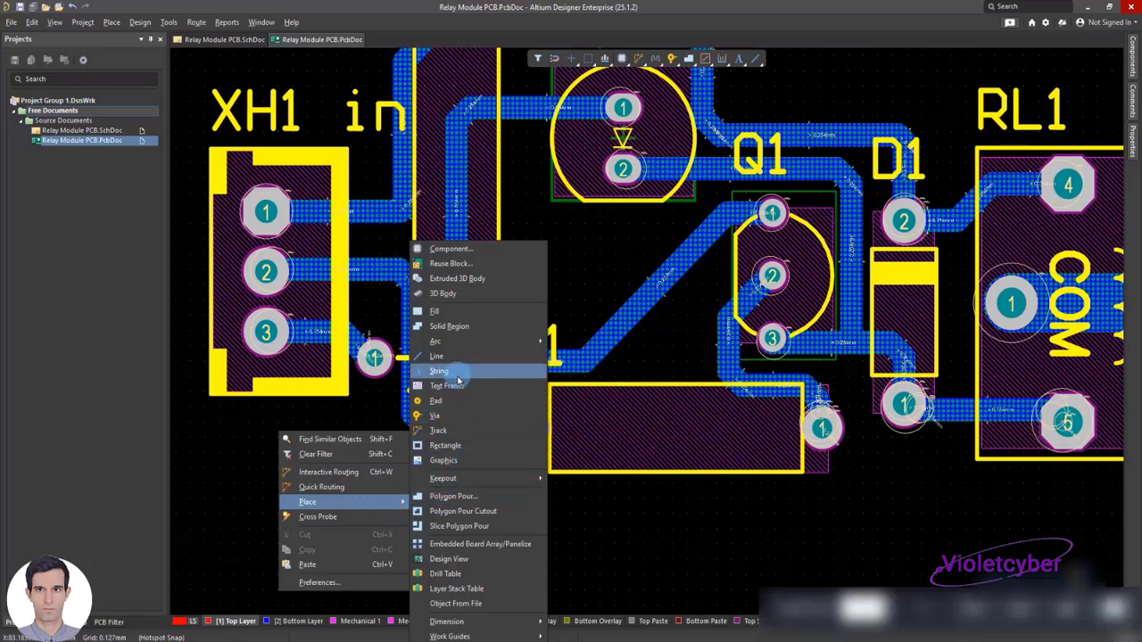
{"action": "left_click", "coordinate": [458, 375]}
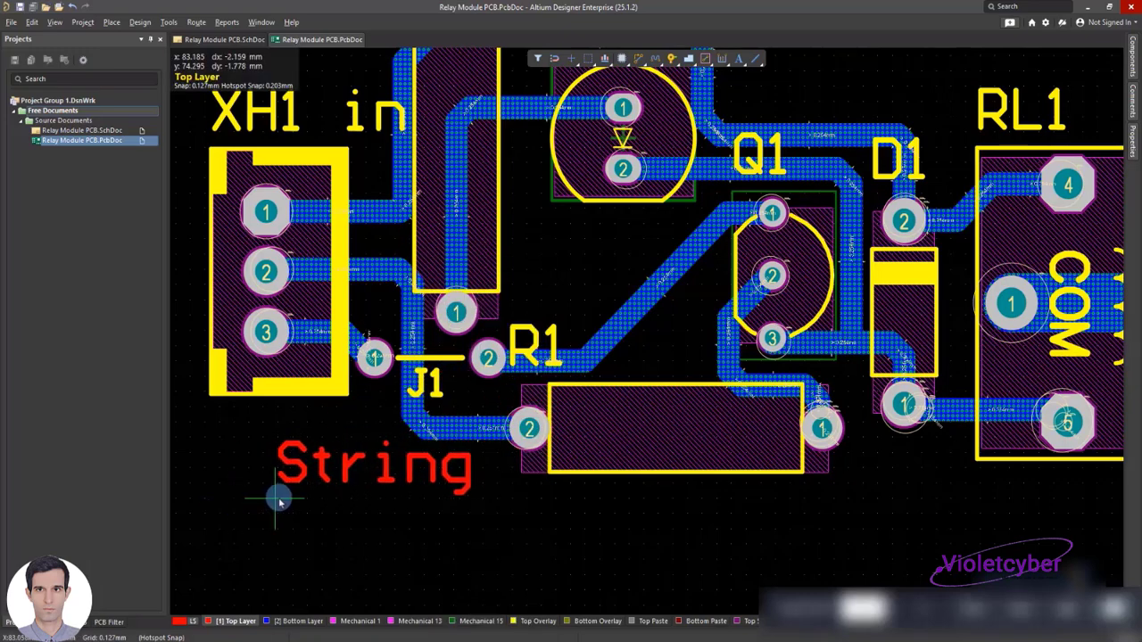
{"action": "left_click", "coordinate": [245, 513]}
{"action": "left_click", "coordinate": [247, 582]}
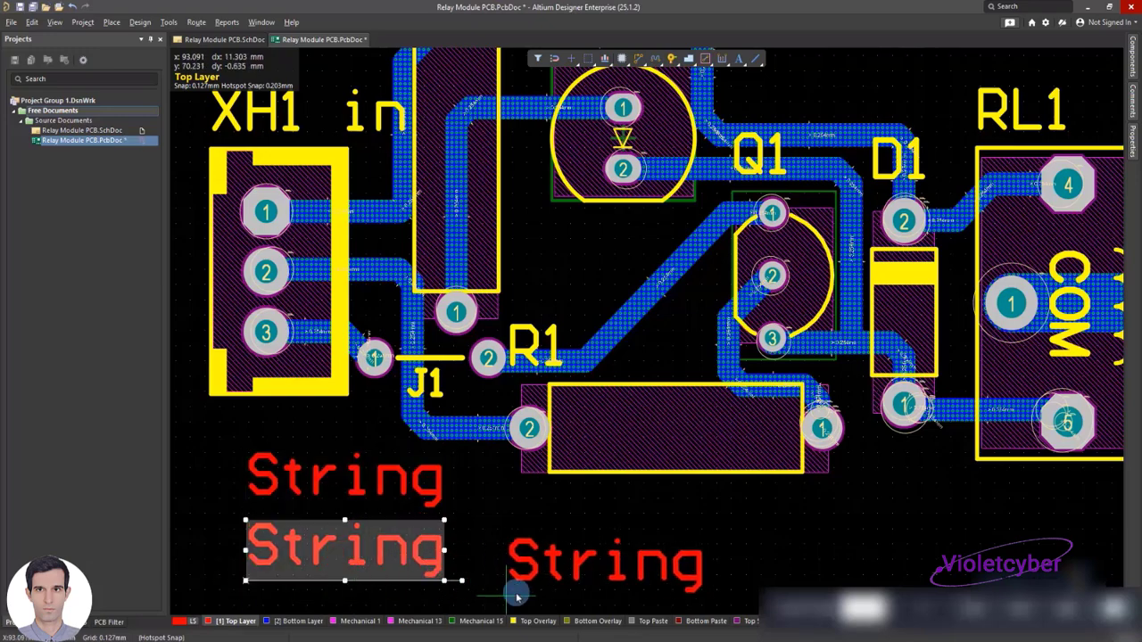
{"action": "right_click", "coordinate": [212, 227]}
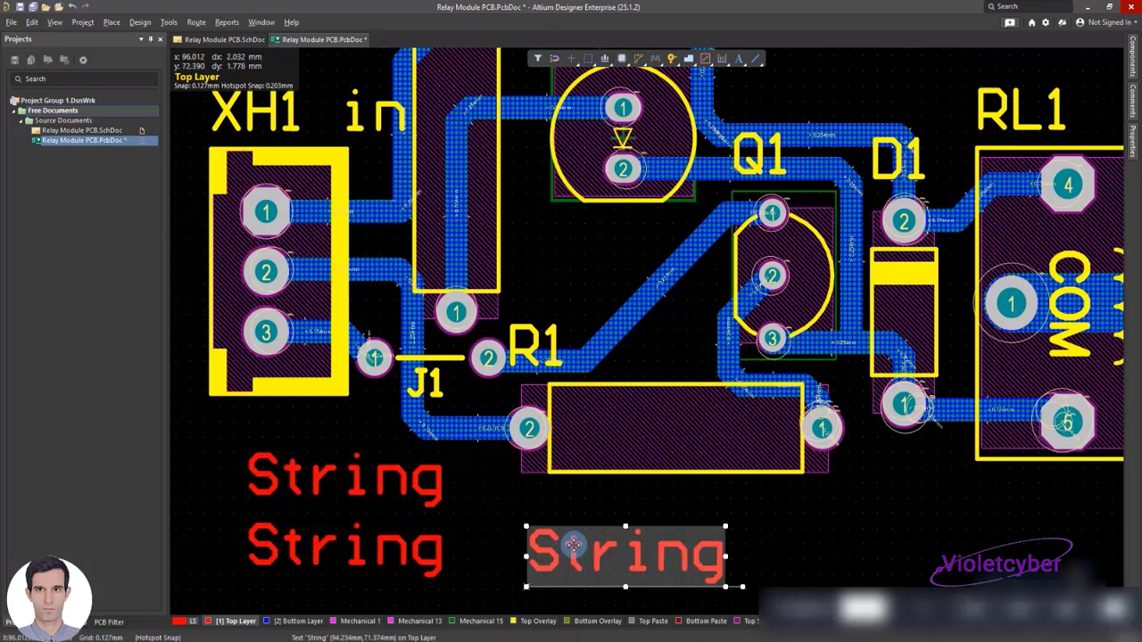
Assign the string below R1 to the Top Overlay layer and set its text to vcc
{"action": "left_click", "coordinate": [598, 549]}
{"action": "double_click", "coordinate": [598, 548]}
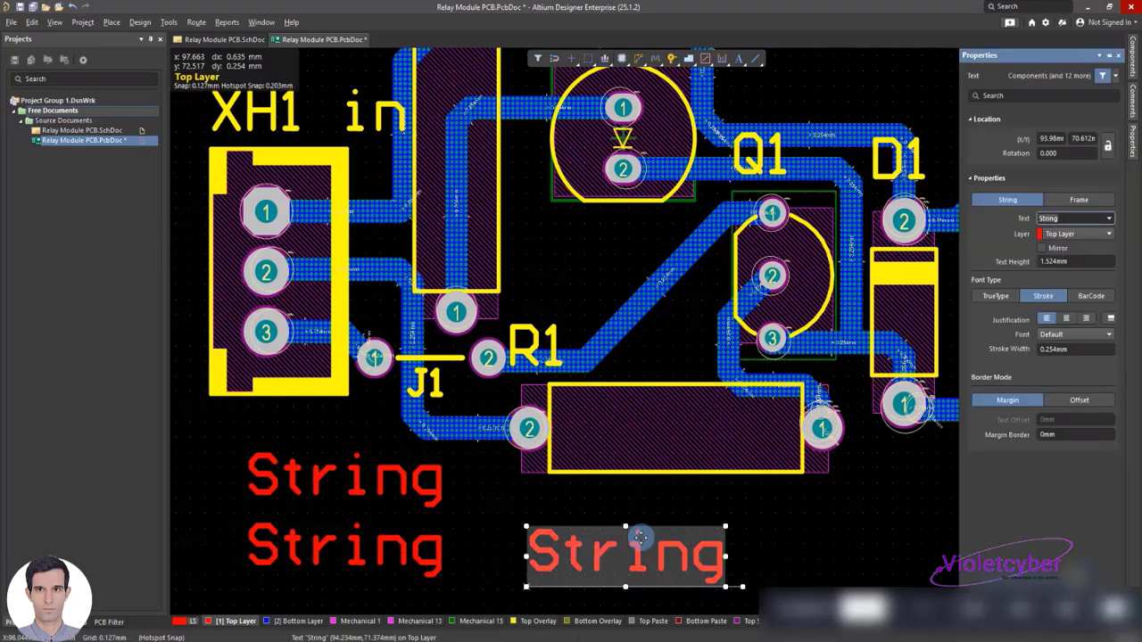
{"action": "left_click", "coordinate": [1082, 233]}
{"action": "left_click", "coordinate": [1066, 272]}
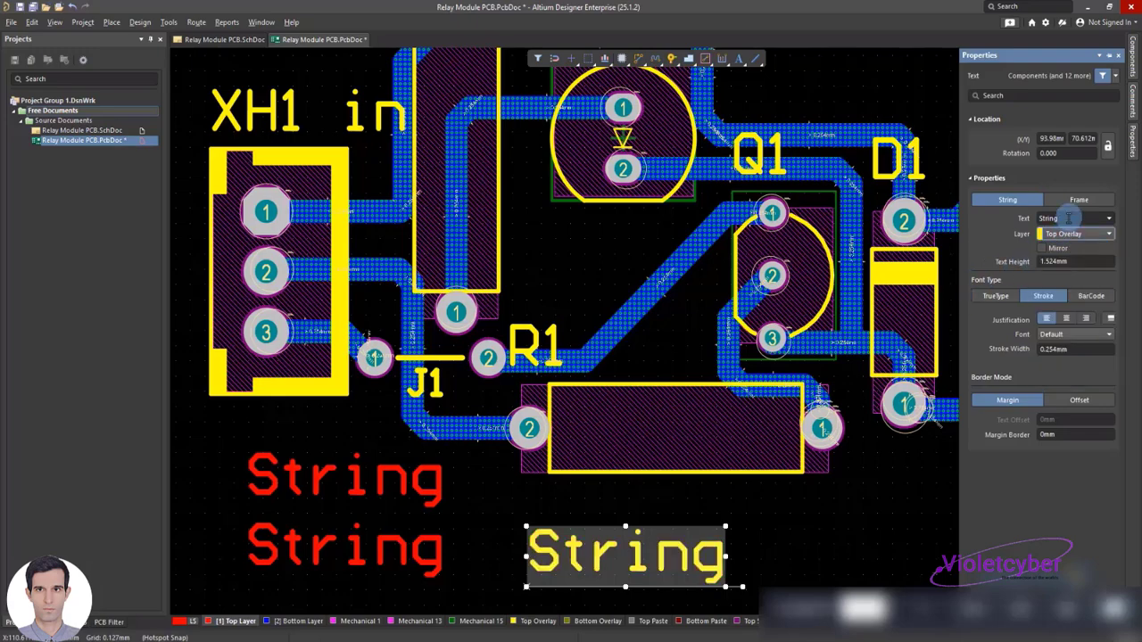
{"action": "left_click", "coordinate": [1069, 219]}
{"action": "type", "text": "v"}
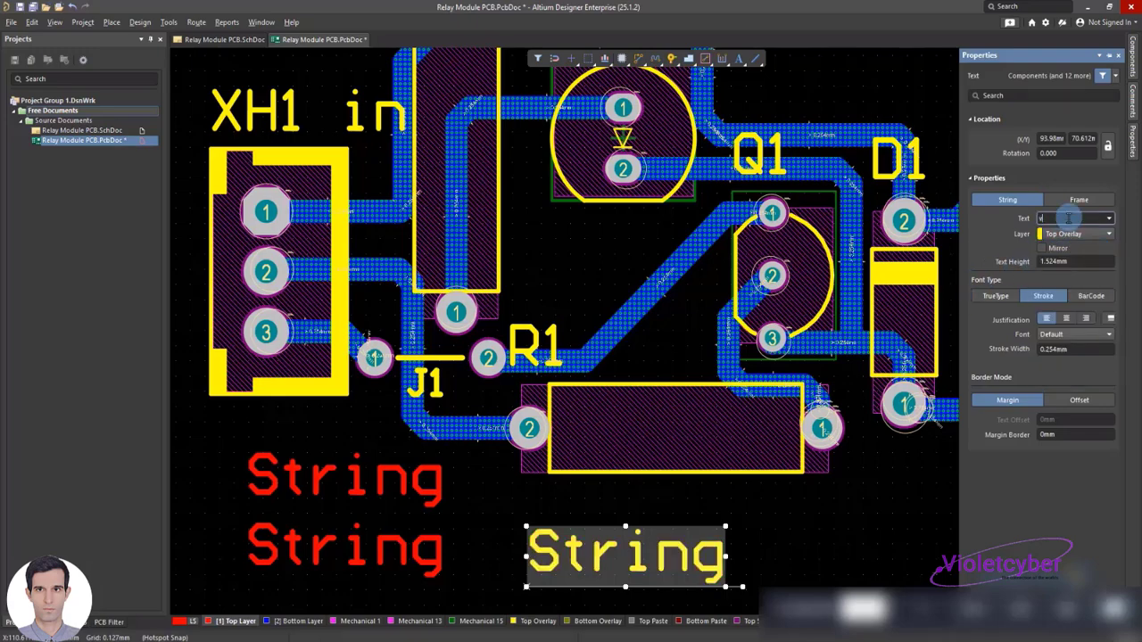
{"action": "type", "text": "cc"}
Reduce the vcc label's text height and place it vertically beside XH1 pad 1
{"action": "double_click", "coordinate": [1058, 262]}
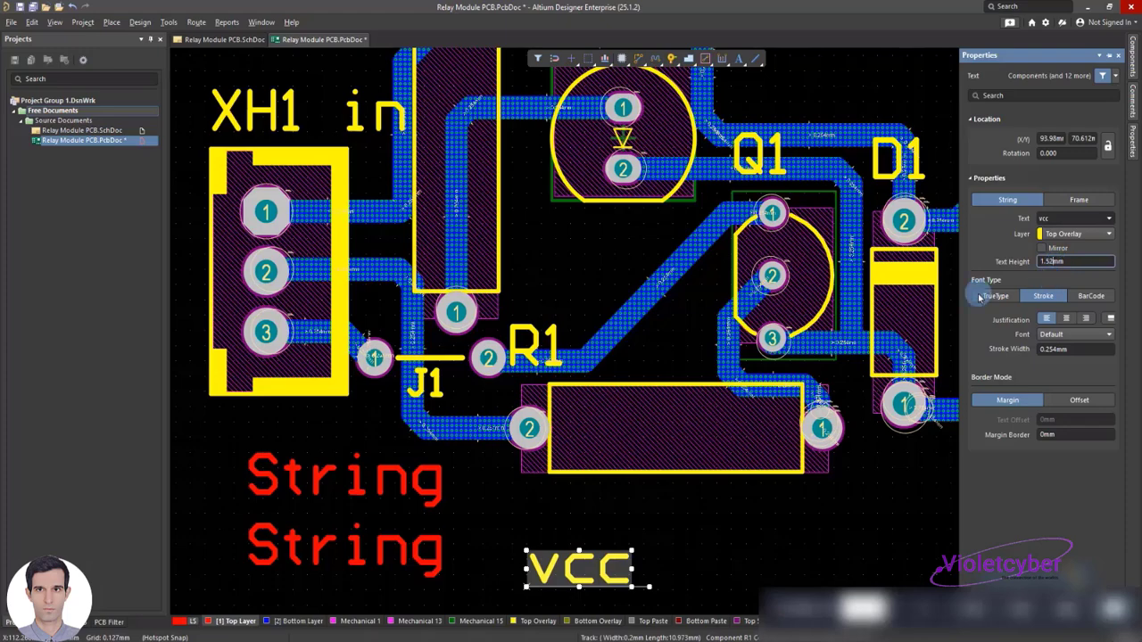
{"action": "left_click_drag", "start_coordinate": [531, 585], "coordinate": [343, 222]}
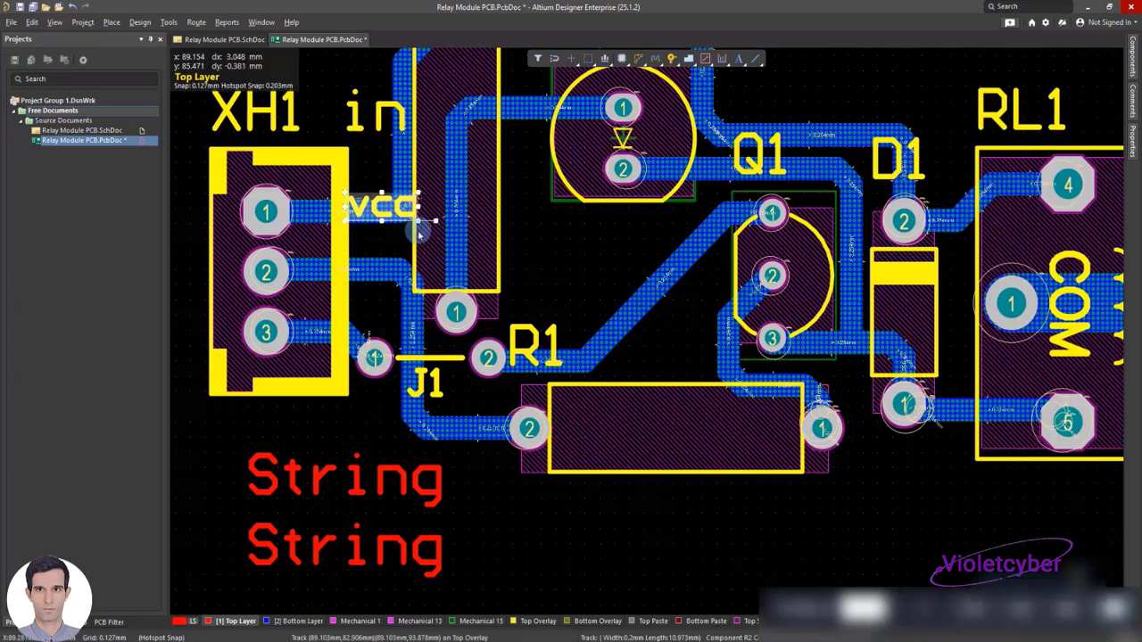
{"action": "left_click_drag", "start_coordinate": [437, 220], "coordinate": [390, 164]}
Set the upper string below XH1 to the Top Overlay layer with the text Signal and a 1 mm height
{"action": "double_click", "coordinate": [357, 480]}
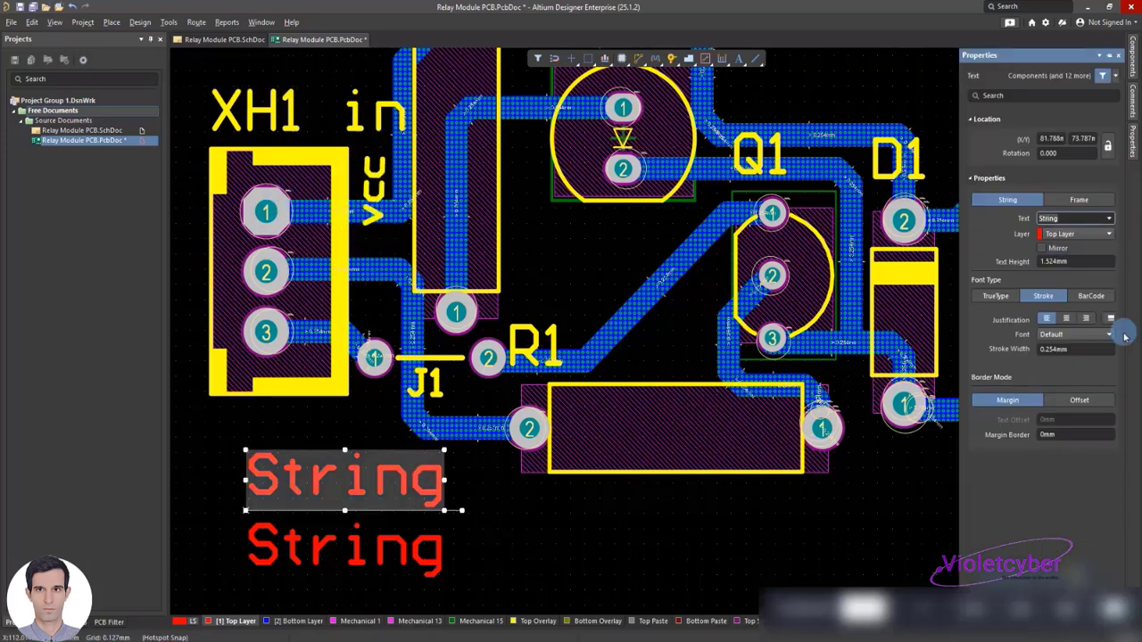
{"action": "left_click", "coordinate": [1094, 234]}
{"action": "left_click", "coordinate": [1062, 219]}
{"action": "type", "text": "Signal"}
{"action": "left_click", "coordinate": [1081, 261]}
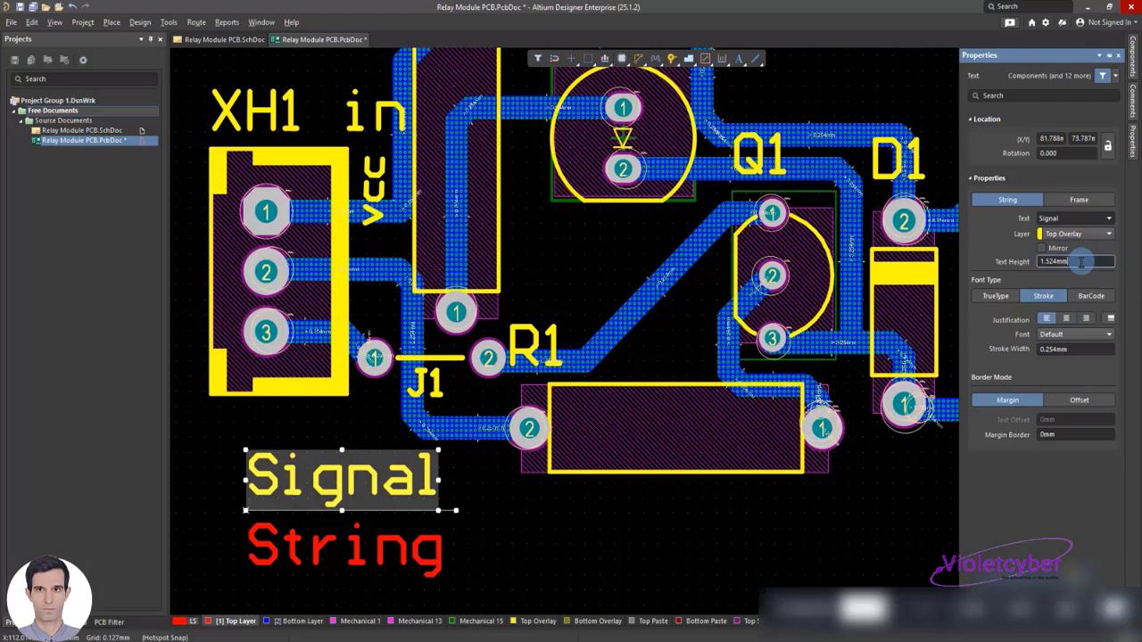
{"action": "type", "text": "1mm"}
{"action": "left_click", "coordinate": [637, 512]}
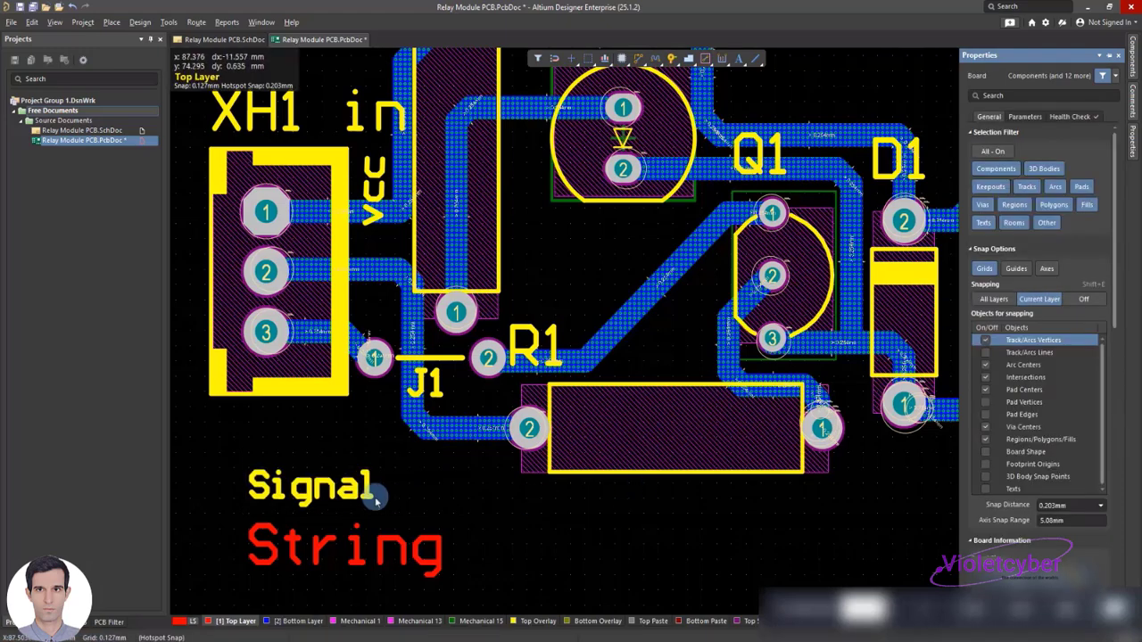
Shorten the Signal label to S and move it beside XH1 pad 2, under the vcc label
{"action": "left_click", "coordinate": [352, 500]}
{"action": "double_click", "coordinate": [350, 498]}
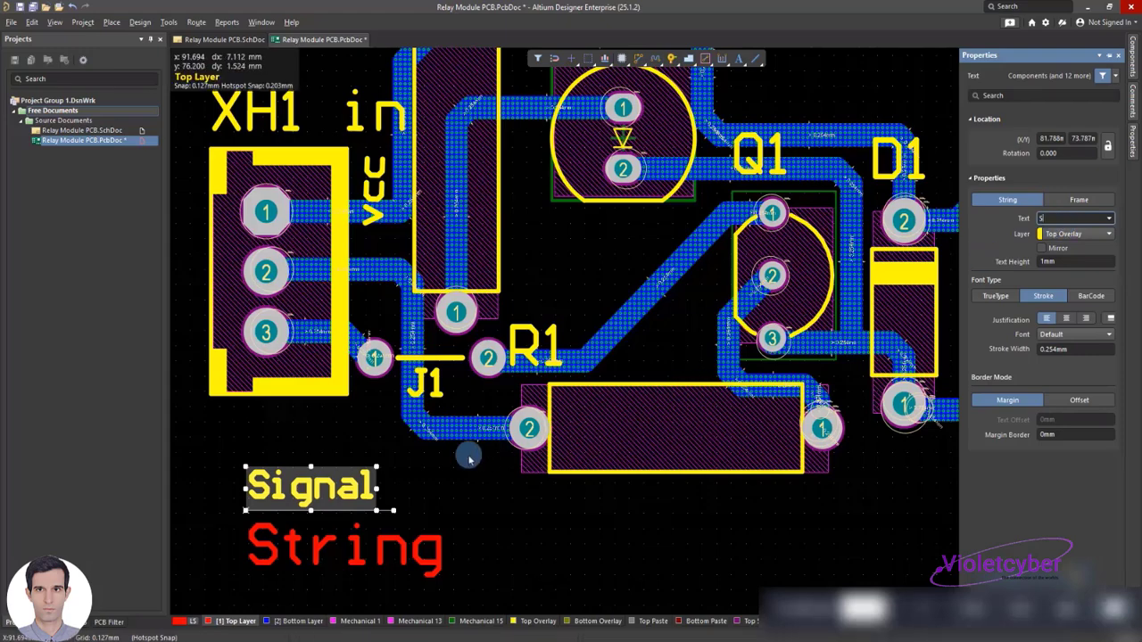
{"action": "left_click", "coordinate": [439, 473]}
{"action": "left_click_drag", "start_coordinate": [258, 491], "coordinate": [373, 268]}
Set the remaining string below XH1 to the text G on the Top Overlay layer with a 1 mm text height
{"action": "double_click", "coordinate": [342, 548]}
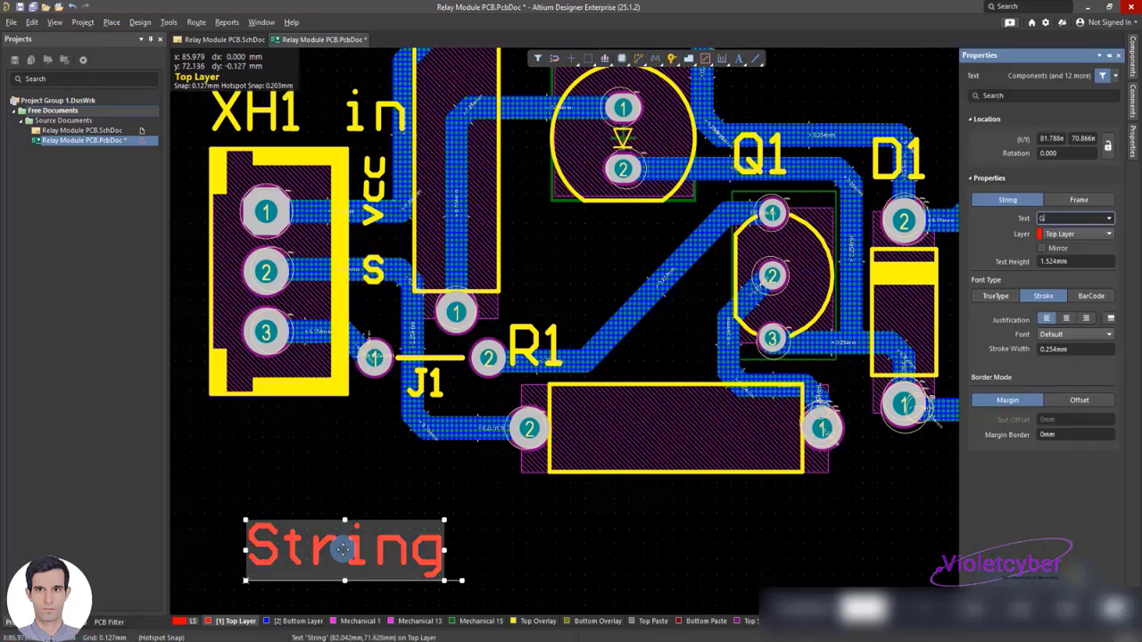
{"action": "left_click", "coordinate": [1080, 236]}
{"action": "left_click", "coordinate": [1062, 334]}
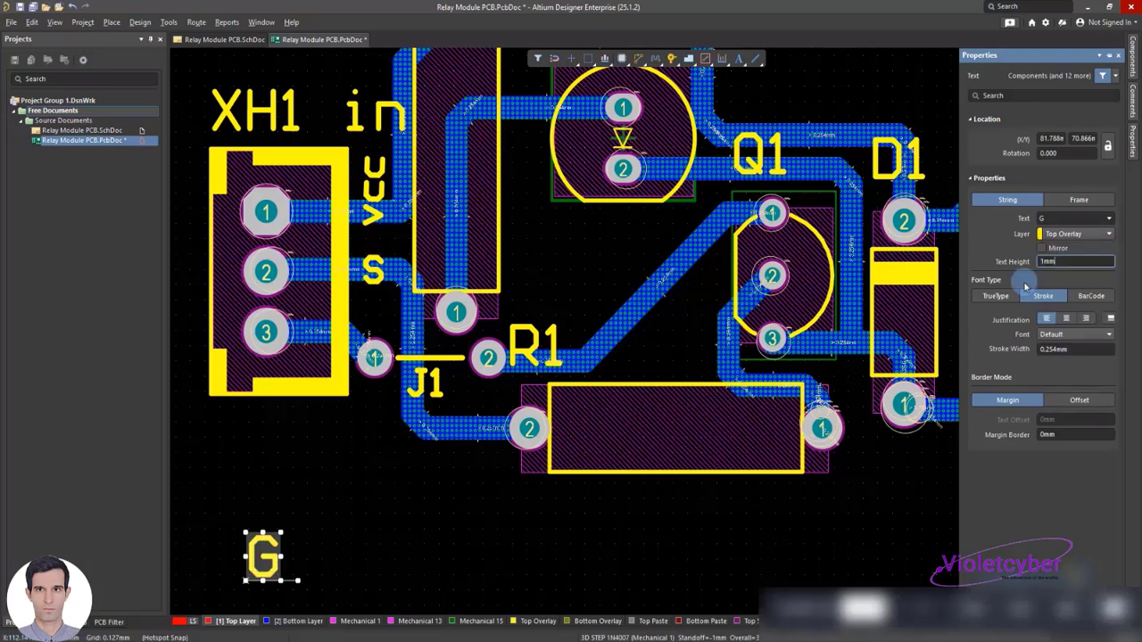
Move the G label beside XH1 pad 3, under the S label, and save the PCB document
{"action": "left_click", "coordinate": [285, 541]}
{"action": "left_click_drag", "start_coordinate": [259, 560], "coordinate": [362, 415]}
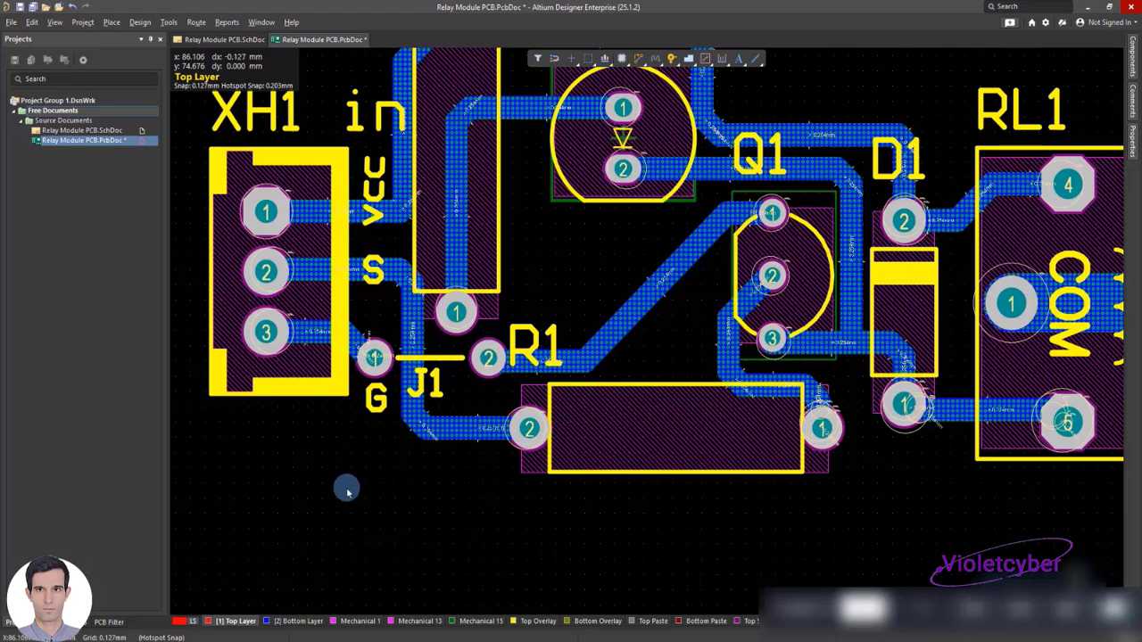
{"action": "left_click_drag", "start_coordinate": [373, 379], "coordinate": [373, 300]}
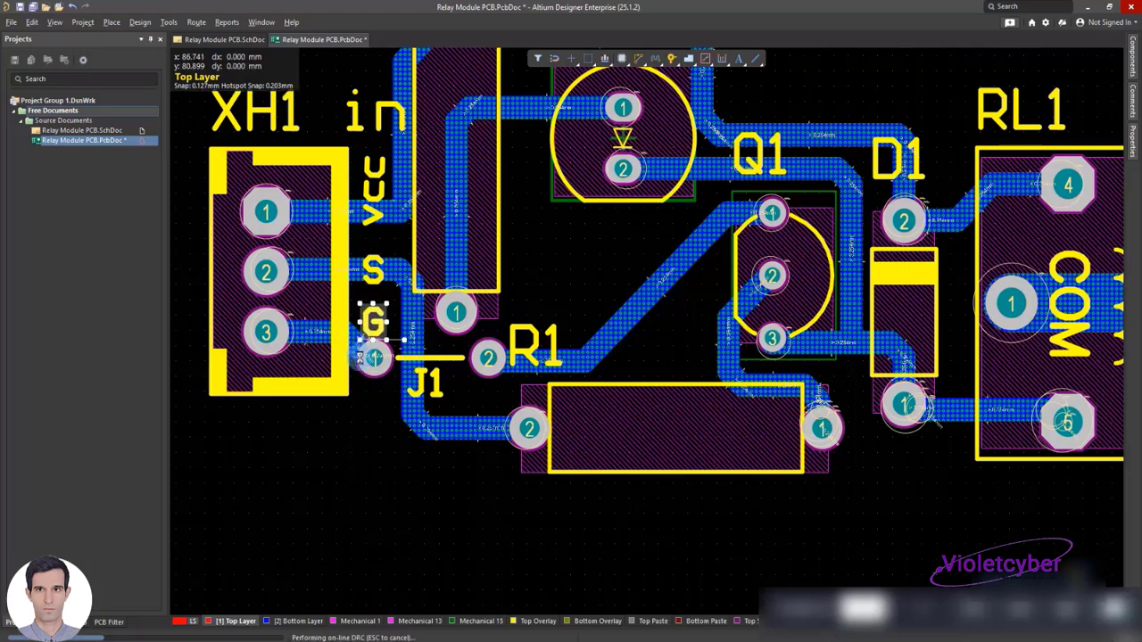
{"action": "left_click", "coordinate": [335, 480]}
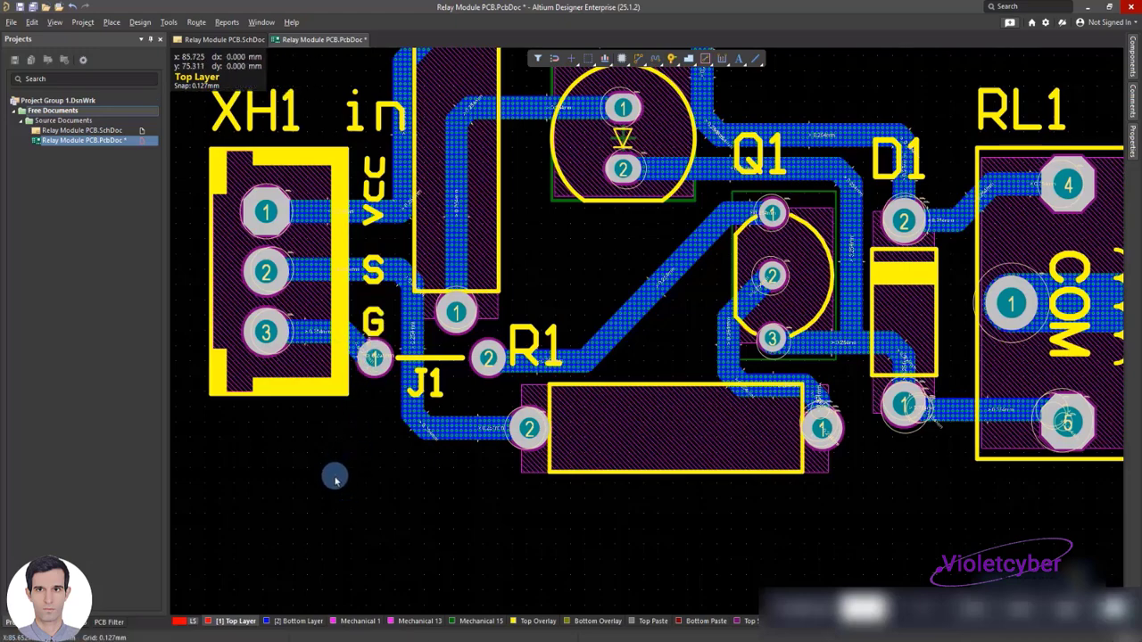
{"action": "key", "text": "ctrl+s"}
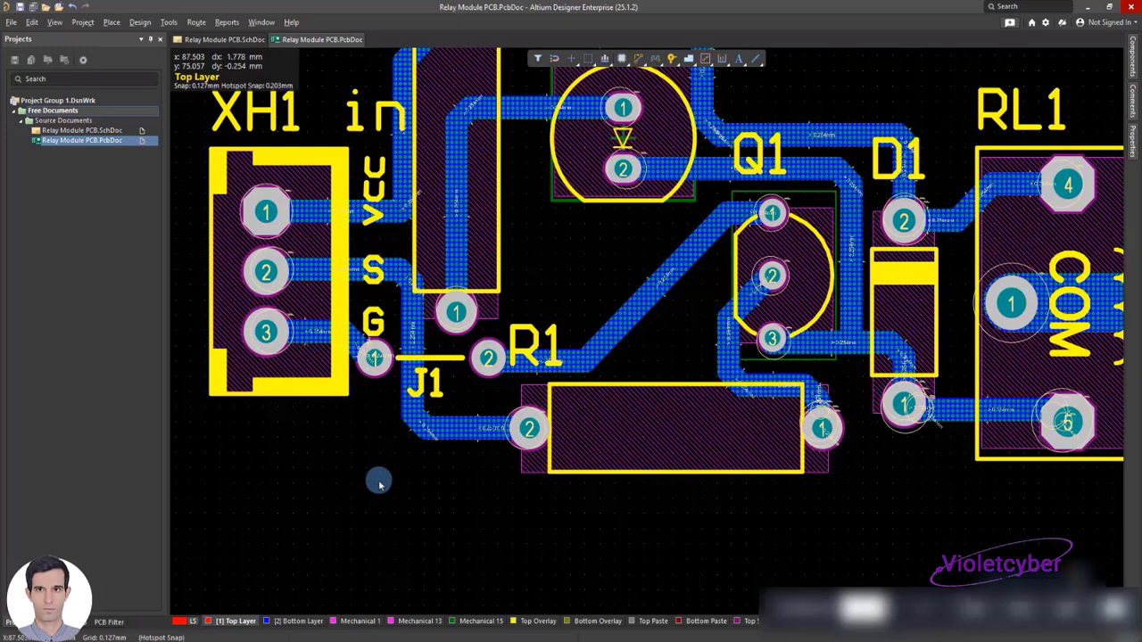
Inspect the board's components and overlay labels in 3D layout mode, and return to the 2D layout
{"action": "scroll", "coordinate": [375, 482], "scroll_direction": "down", "scroll_amount": 3, "text": "ctrl"}
{"action": "scroll", "coordinate": [374, 481], "scroll_direction": "down", "scroll_amount": 1, "text": "ctrl"}
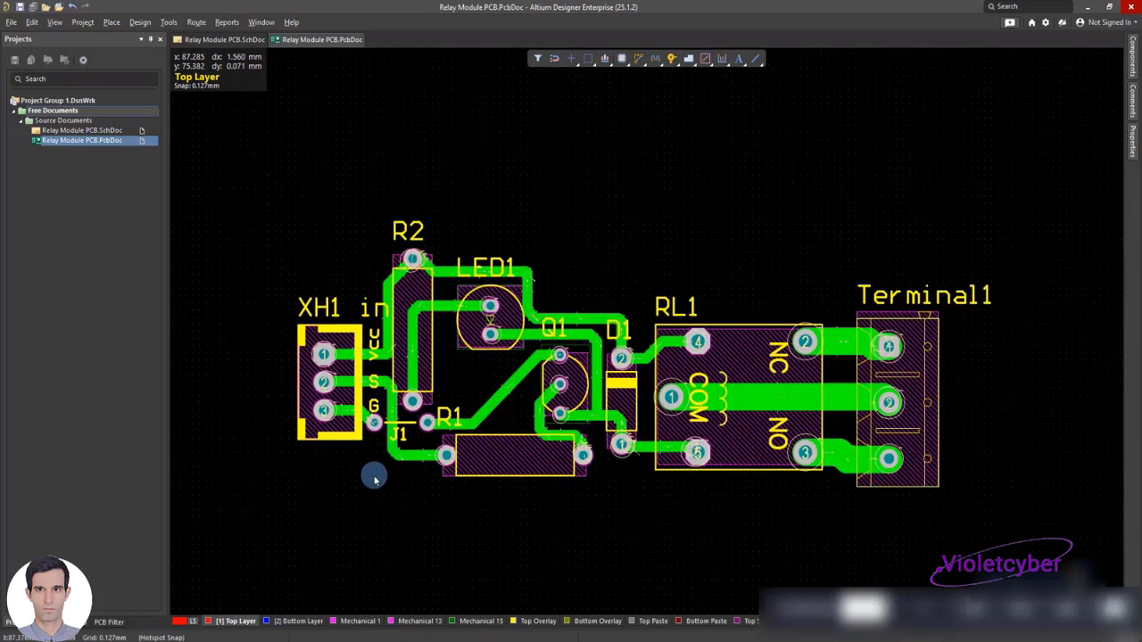
{"action": "scroll", "coordinate": [375, 480], "scroll_direction": "down", "scroll_amount": 1}
{"action": "left_click", "coordinate": [57, 24]}
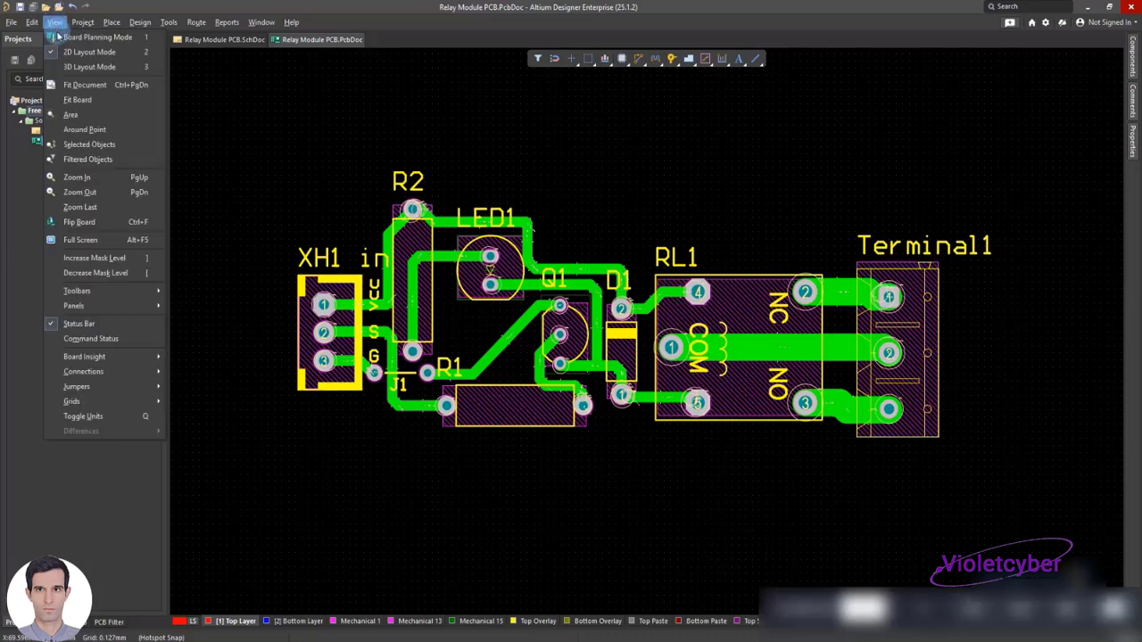
{"action": "left_click", "coordinate": [80, 65]}
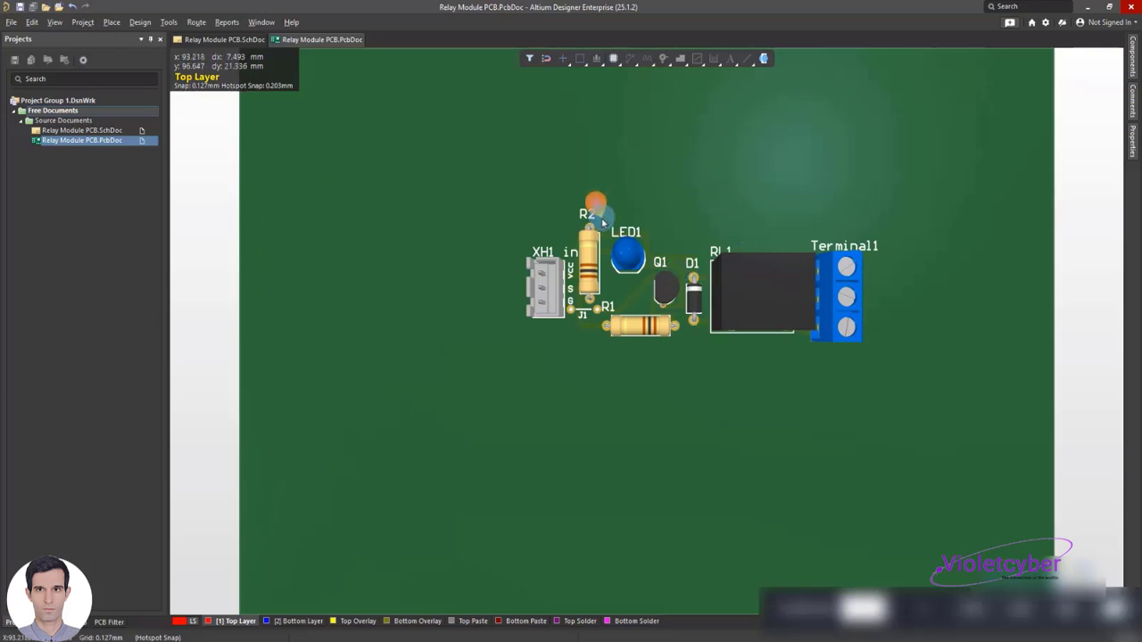
{"action": "scroll", "coordinate": [604, 218], "scroll_direction": "down", "scroll_amount": 1, "text": "ctrl"}
{"action": "scroll", "coordinate": [568, 216], "scroll_direction": "up", "scroll_amount": 2, "text": "ctrl"}
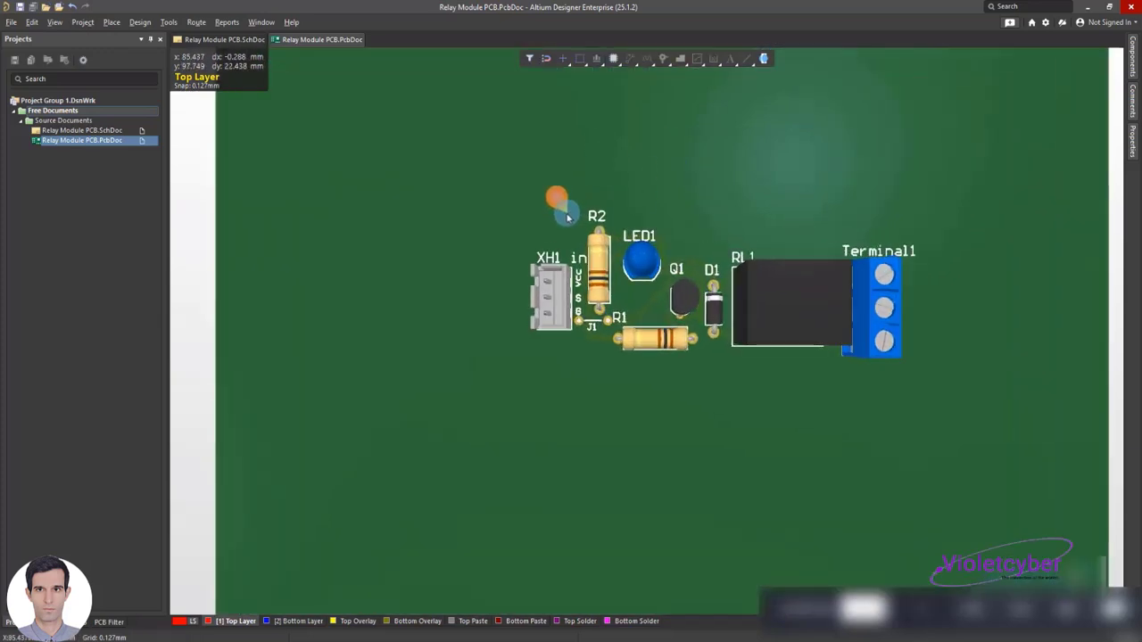
{"action": "left_click", "coordinate": [55, 22]}
{"action": "left_click", "coordinate": [81, 36]}
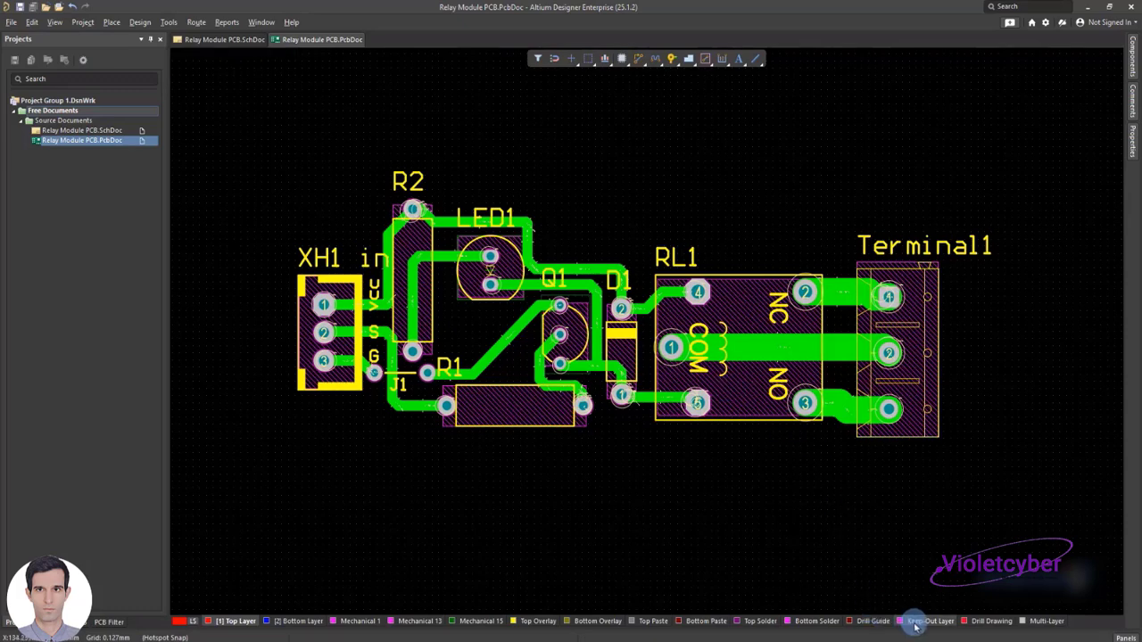
Draw a closed board outline with lines on the Keep-Out Layer around all components, with diagonal corners
{"action": "left_click", "coordinate": [919, 622]}
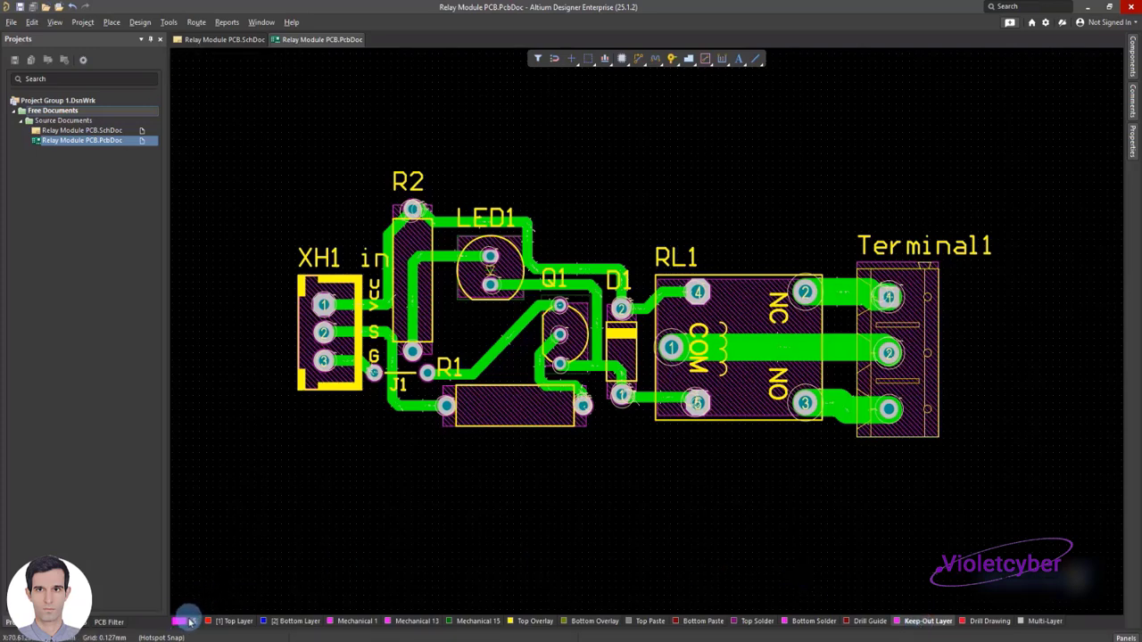
{"action": "right_click", "coordinate": [632, 97]}
{"action": "mouse_move", "coordinate": [714, 165]}
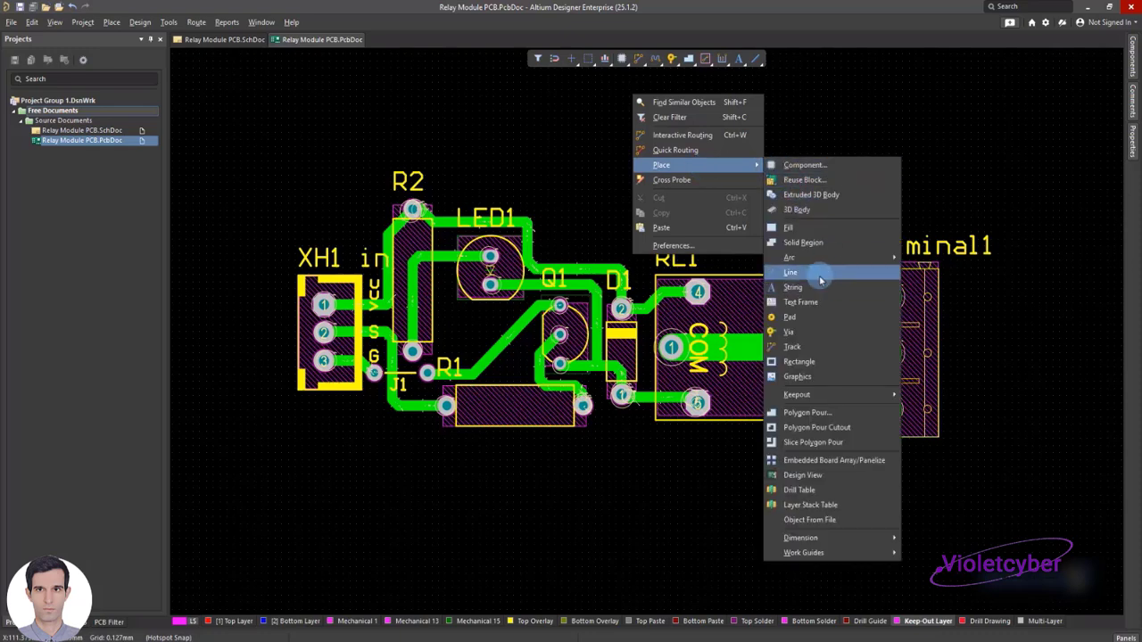
{"action": "left_click", "coordinate": [790, 272]}
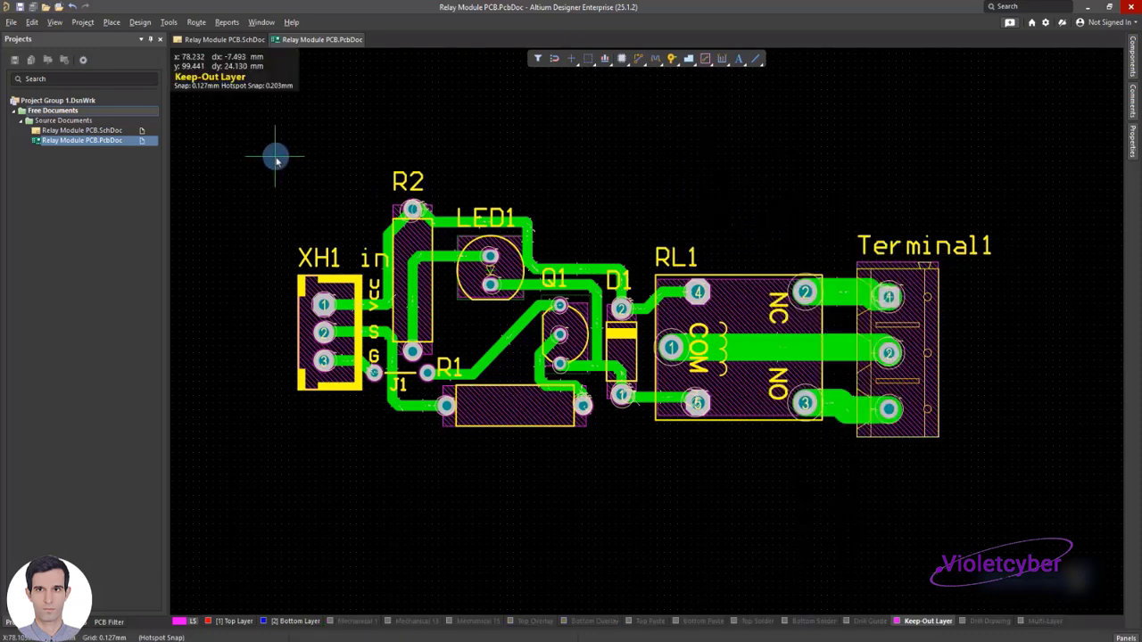
{"action": "left_click", "coordinate": [277, 165]}
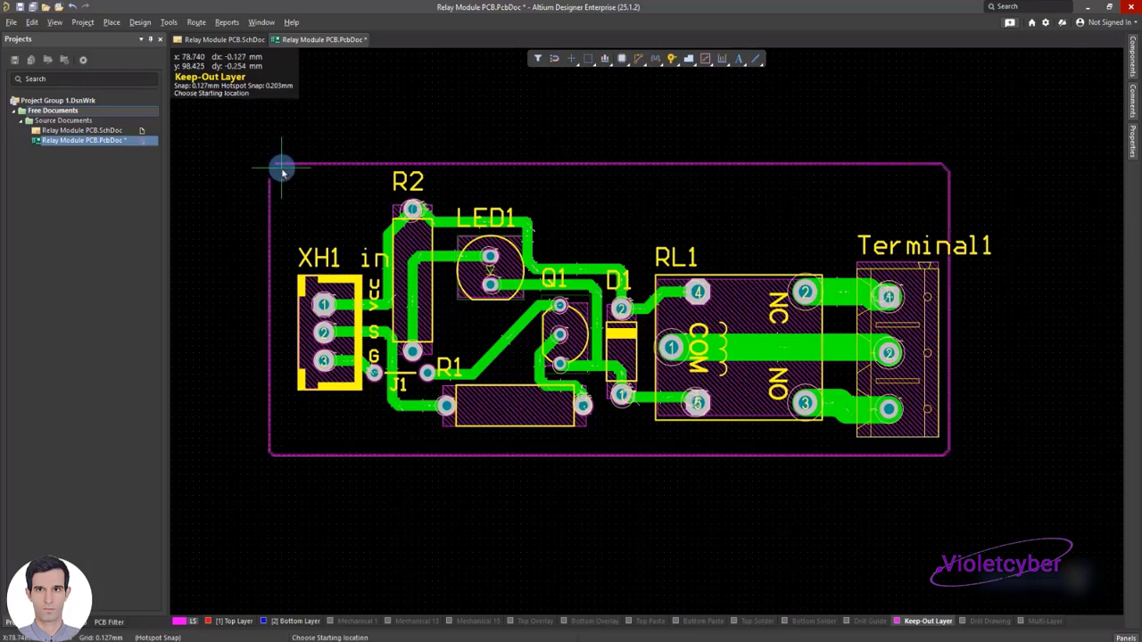
{"action": "right_click", "coordinate": [280, 169]}
{"action": "scroll", "coordinate": [479, 222], "scroll_direction": "down", "scroll_amount": 6, "text": "ctrl"}
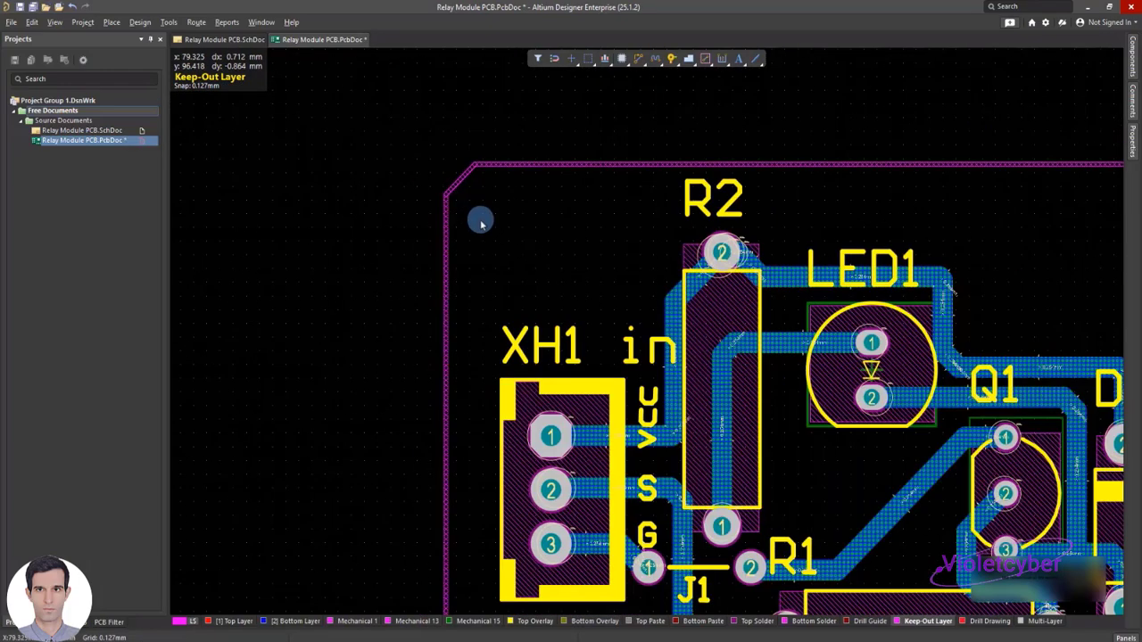
{"action": "scroll", "coordinate": [592, 266], "scroll_direction": "up", "scroll_amount": 2, "text": "shift"}
{"action": "scroll", "coordinate": [541, 244], "scroll_direction": "down", "scroll_amount": 7, "text": "shift"}
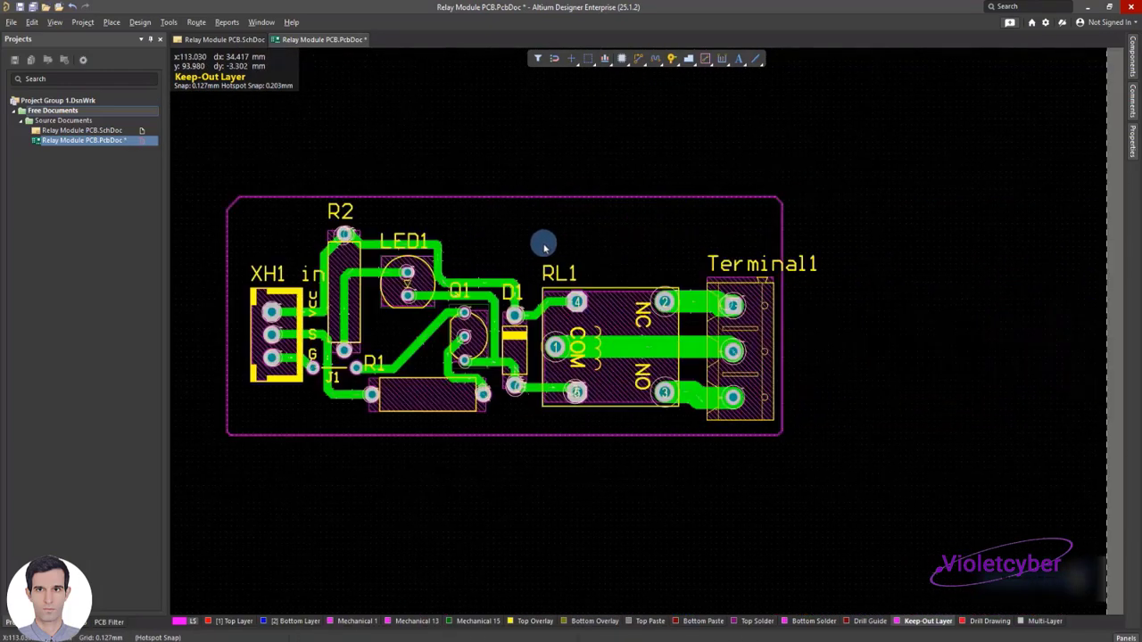
Shift the Terminal1 designator toward RL1 so it sits inside the Keep-Out outline
{"action": "left_click", "coordinate": [735, 265]}
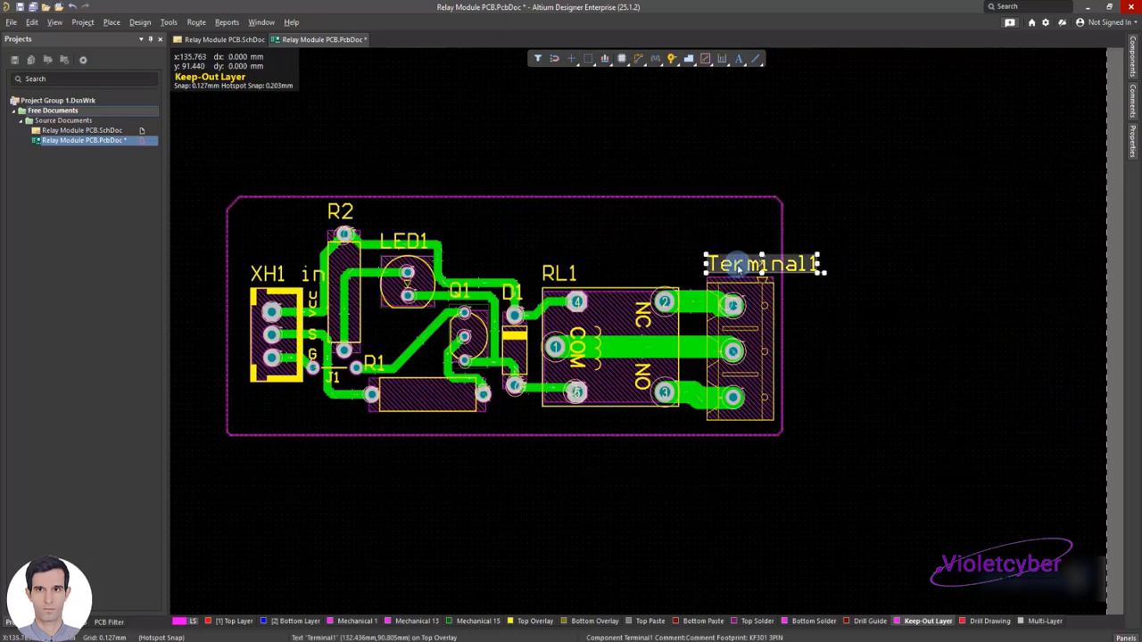
{"action": "left_click_drag", "start_coordinate": [735, 264], "coordinate": [706, 264]}
{"action": "left_click", "coordinate": [553, 482]}
Place two text strings one below the other in the free area above RL1
{"action": "right_click", "coordinate": [513, 501]}
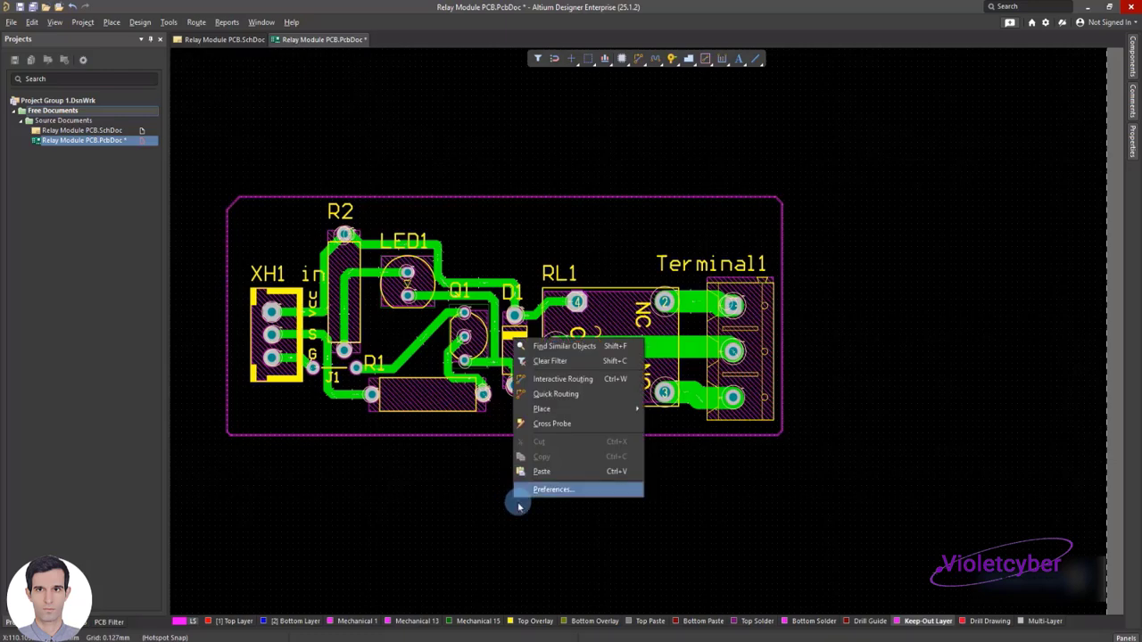
{"action": "mouse_move", "coordinate": [601, 408]}
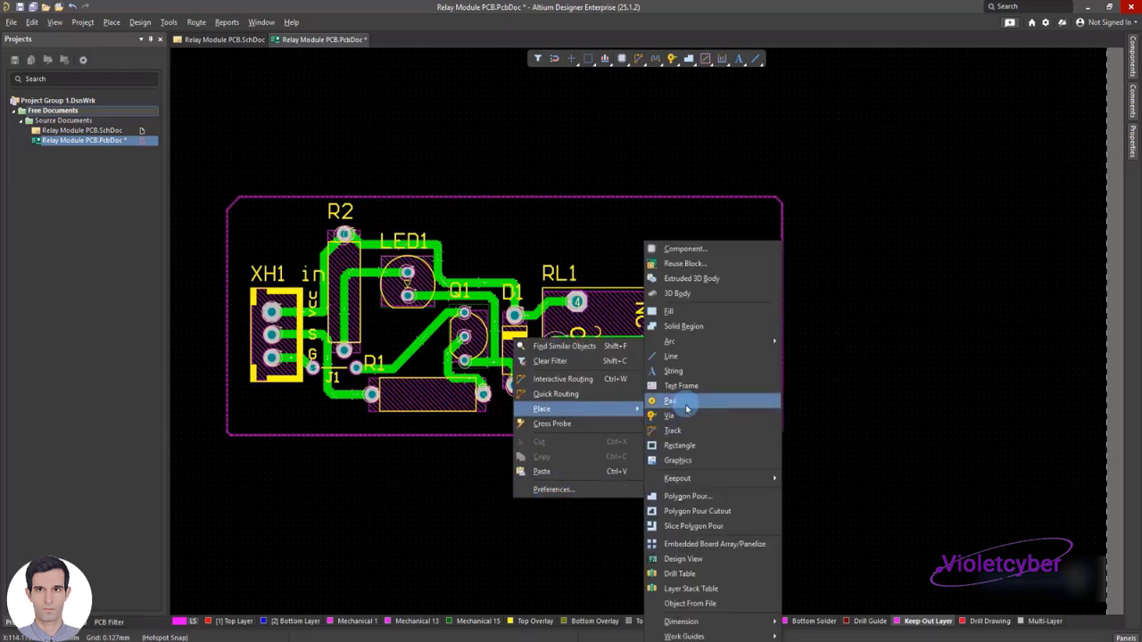
{"action": "left_click", "coordinate": [673, 371]}
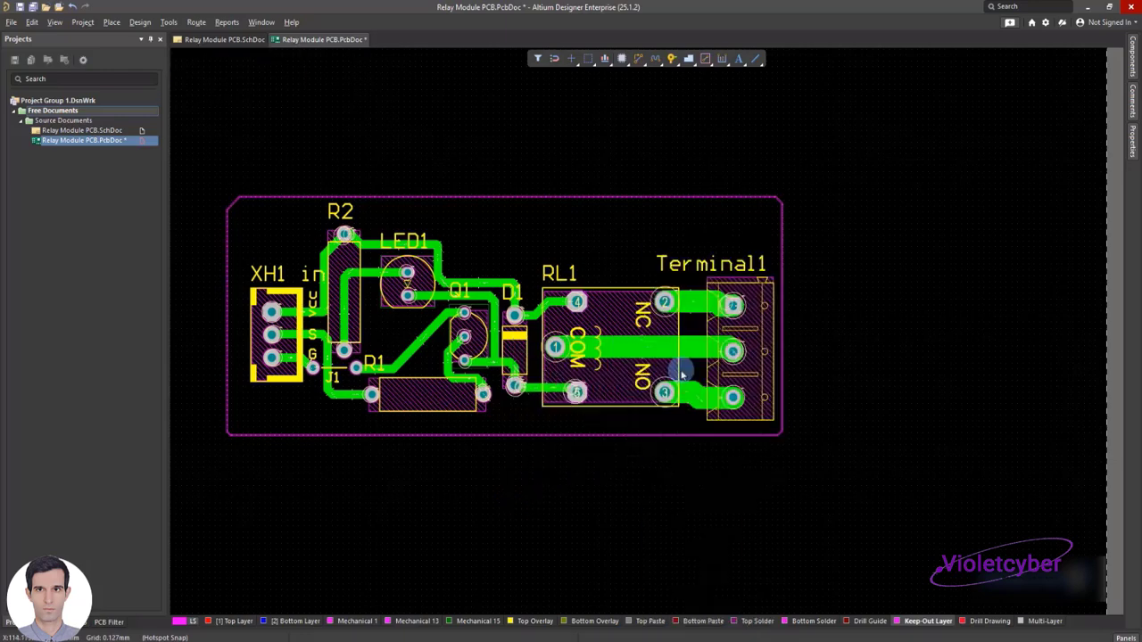
{"action": "left_click", "coordinate": [543, 234]}
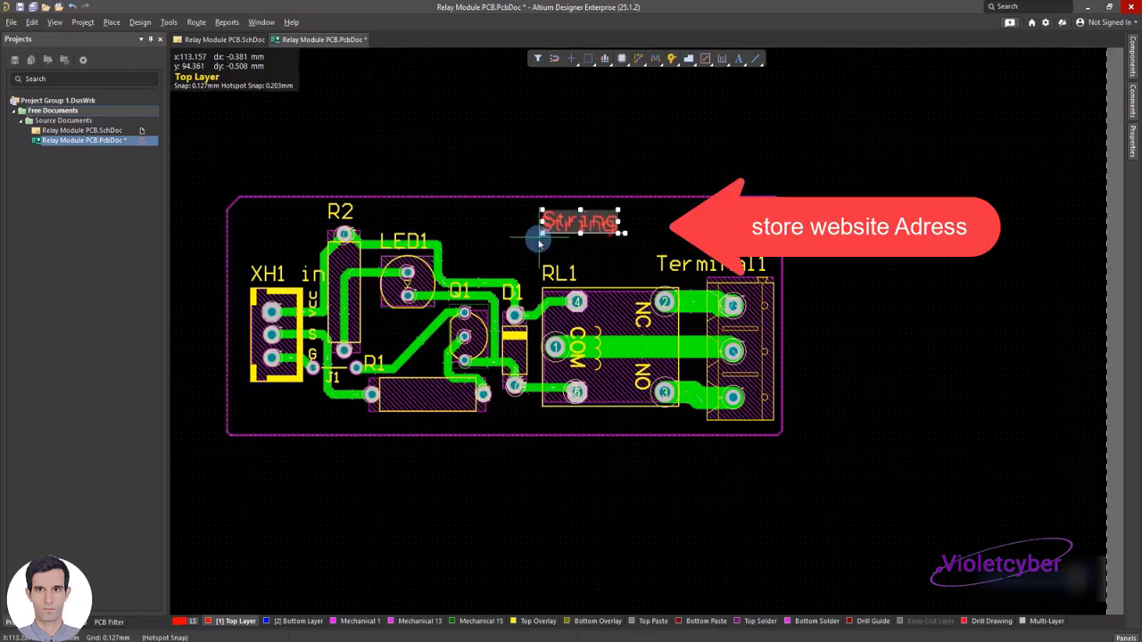
{"action": "left_click", "coordinate": [549, 262]}
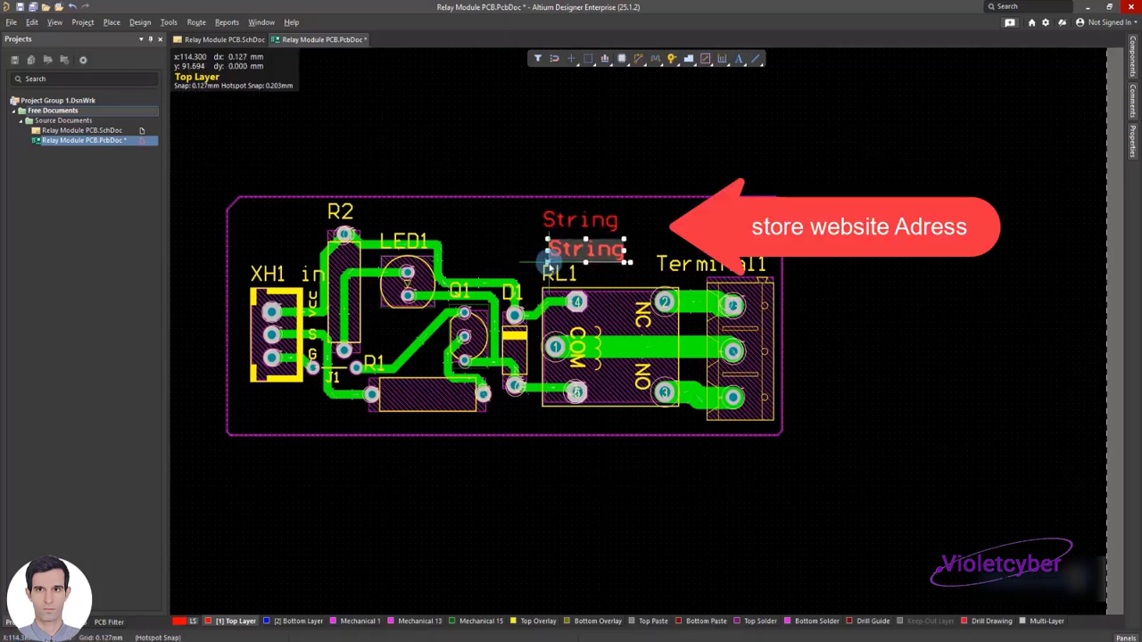
{"action": "right_click", "coordinate": [550, 259]}
Set the upper string to the Top Overlay layer with the text cws-electronic.online and fit it inside the board's upper edge
{"action": "double_click", "coordinate": [564, 224]}
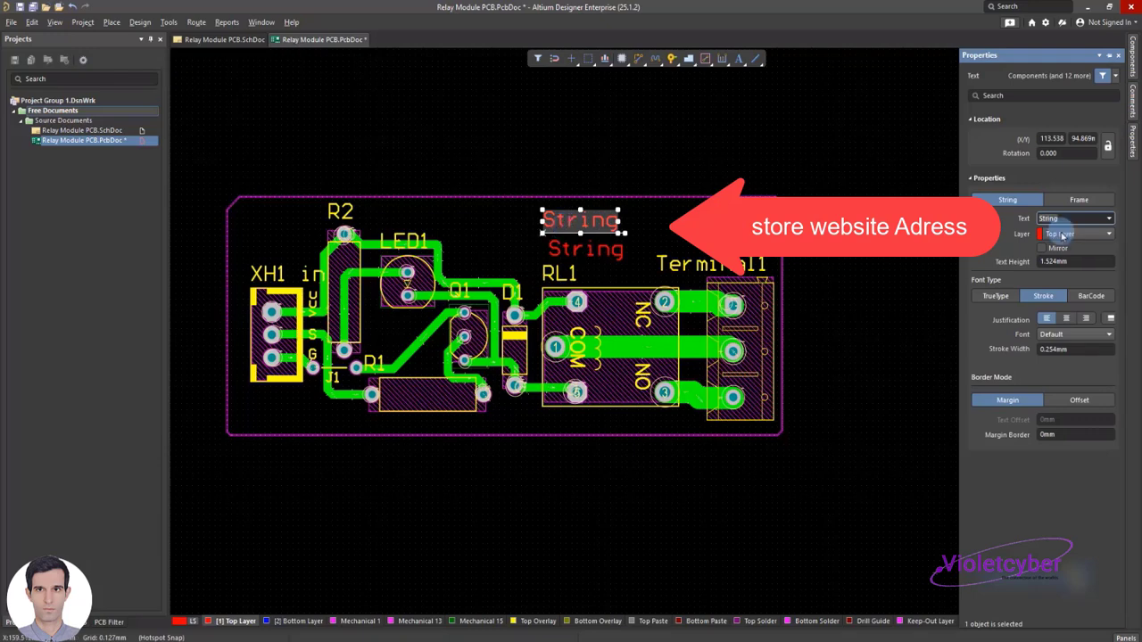
{"action": "left_click", "coordinate": [1061, 234]}
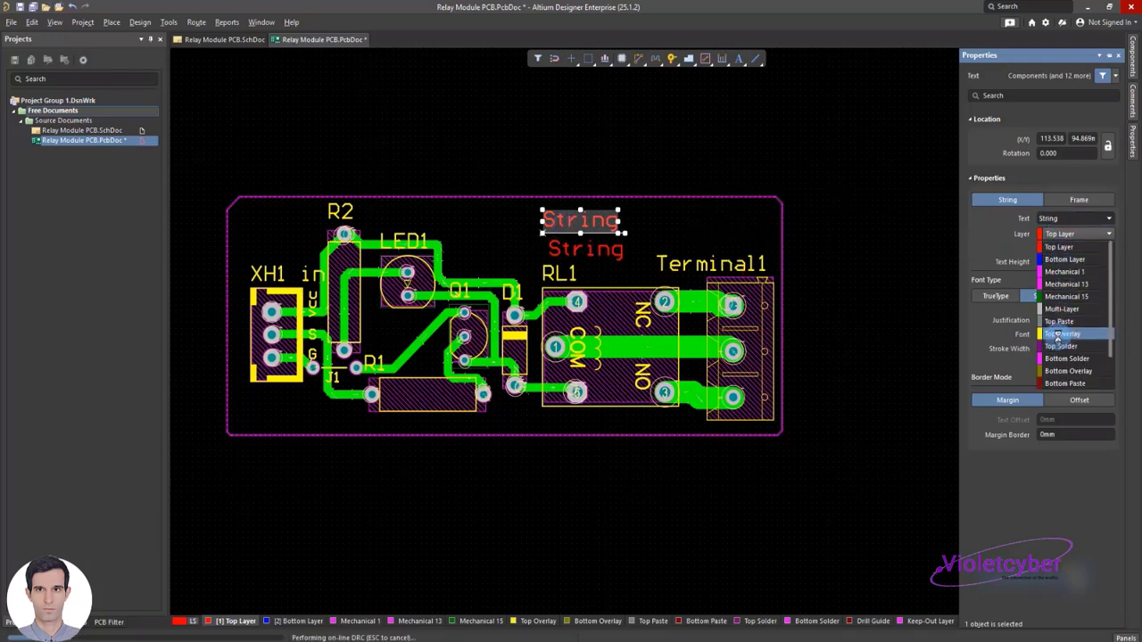
{"action": "left_click", "coordinate": [1060, 337]}
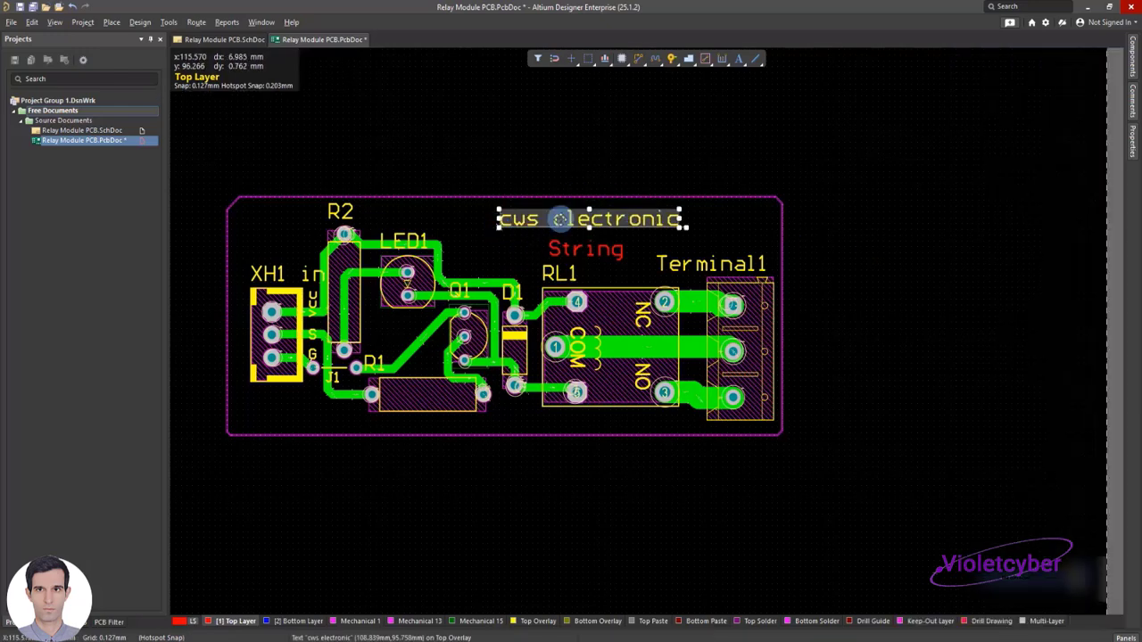
{"action": "double_click", "coordinate": [557, 221]}
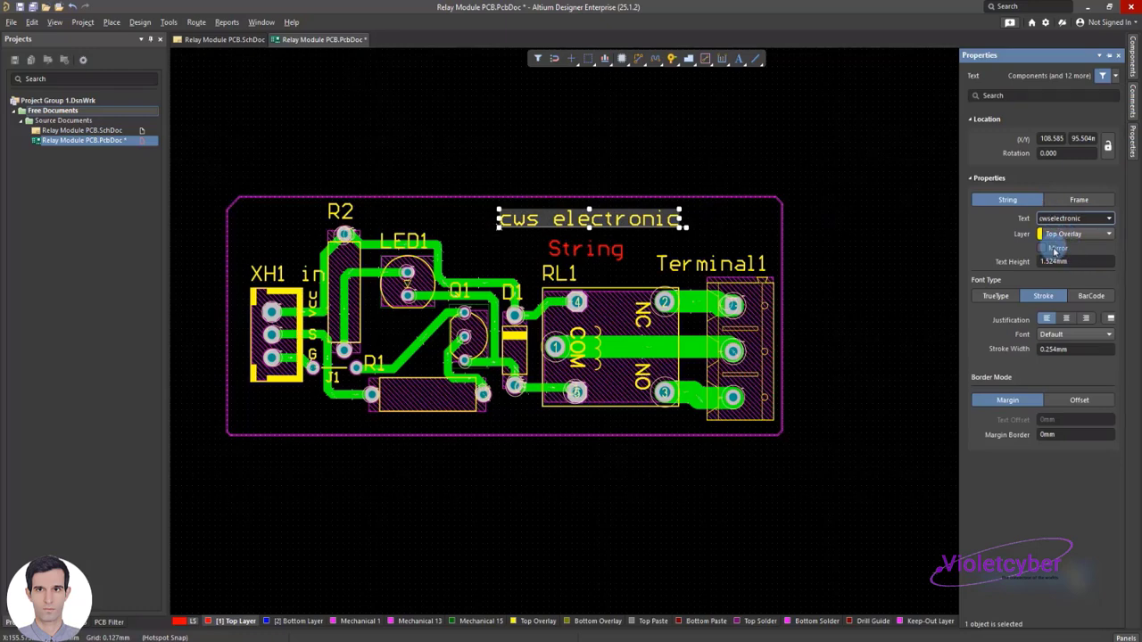
{"action": "left_click", "coordinate": [670, 143]}
{"action": "left_click", "coordinate": [606, 225]}
{"action": "left_click_drag", "start_coordinate": [607, 225], "coordinate": [449, 226]}
Set the lower string to cws-MRL5 on the Top Overlay layer, center it under the website label, and save the PCB document
{"action": "double_click", "coordinate": [554, 253]}
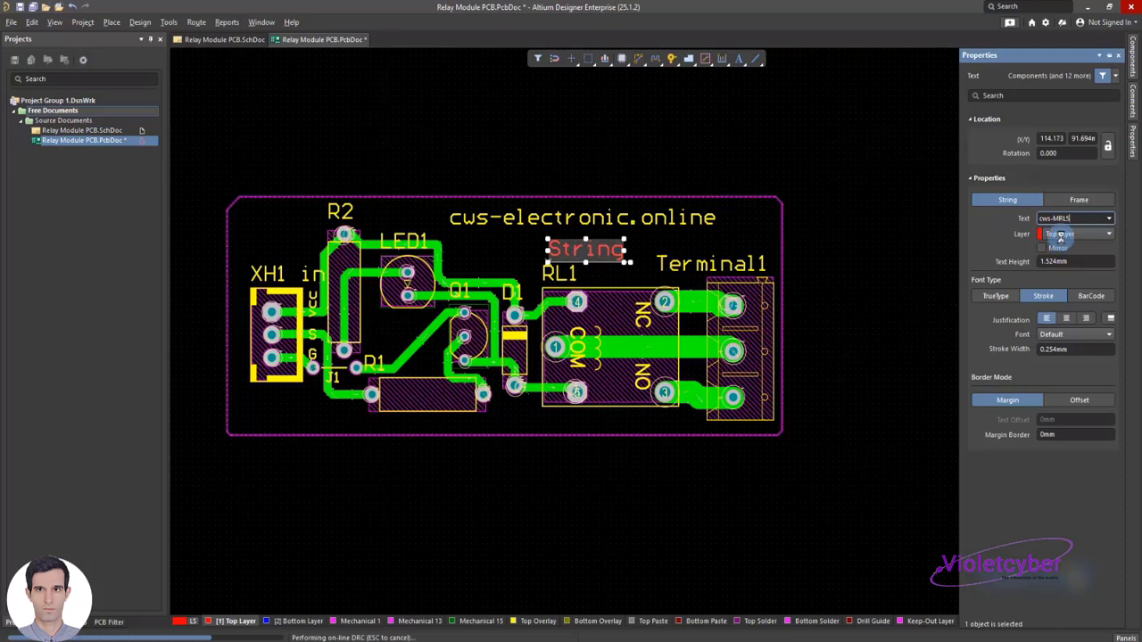
{"action": "left_click", "coordinate": [1060, 234]}
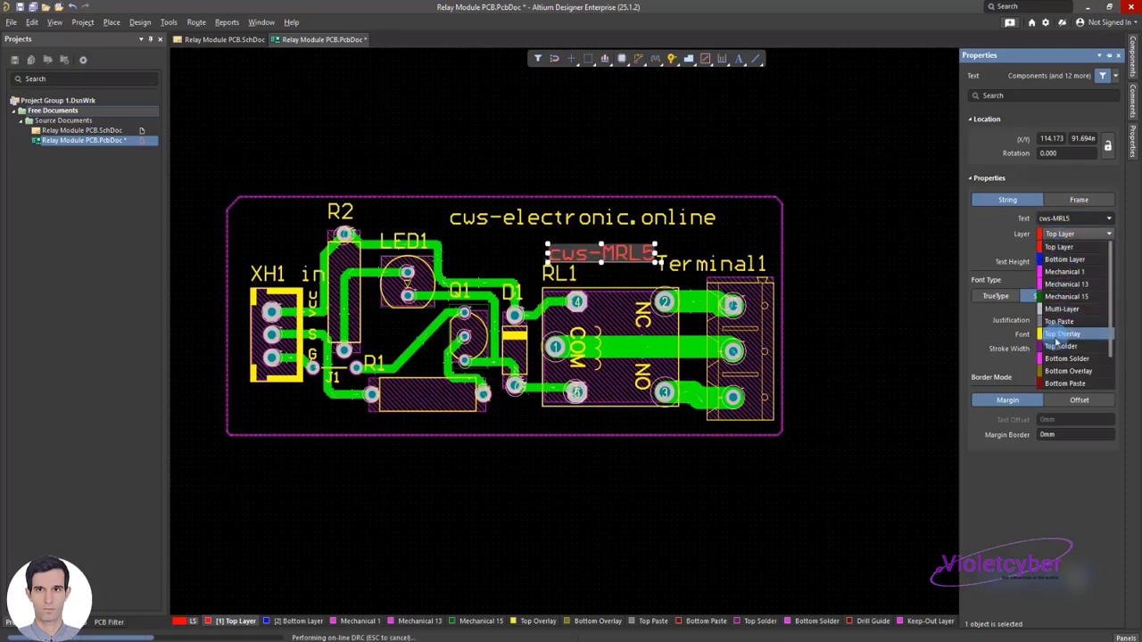
{"action": "left_click", "coordinate": [1060, 334]}
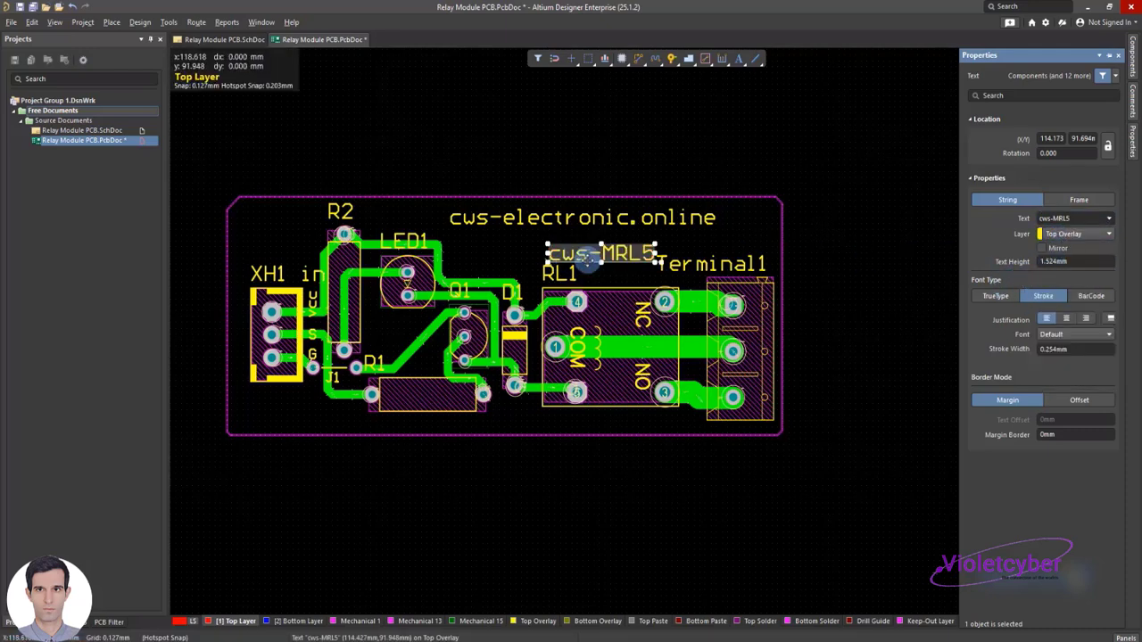
{"action": "left_click_drag", "start_coordinate": [575, 256], "coordinate": [512, 253]}
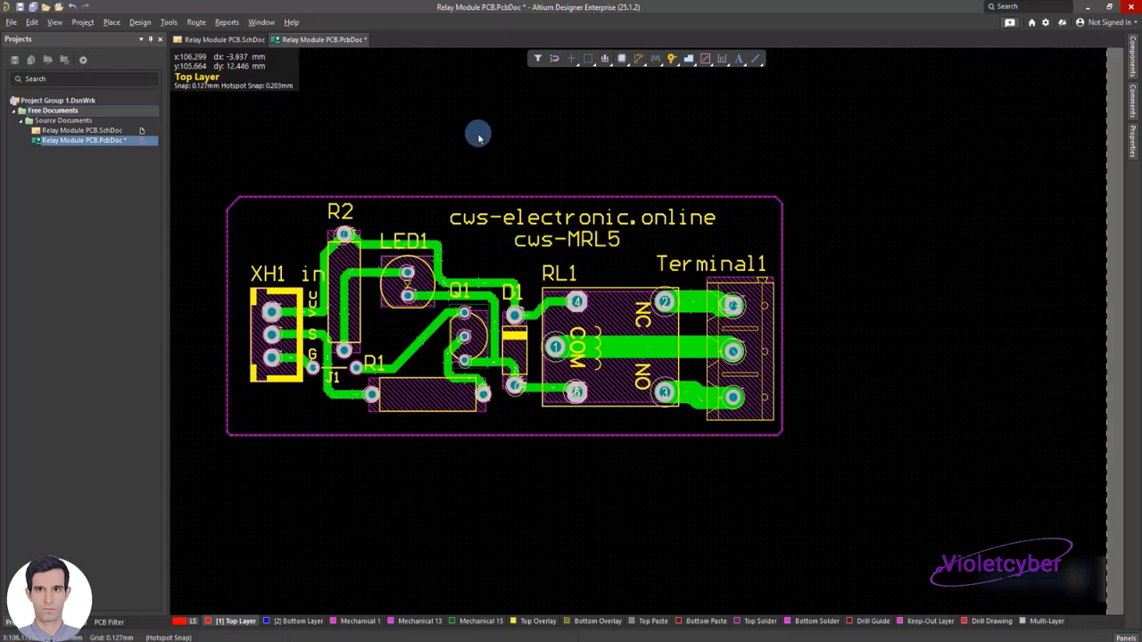
{"action": "key", "text": "ctrl+s"}
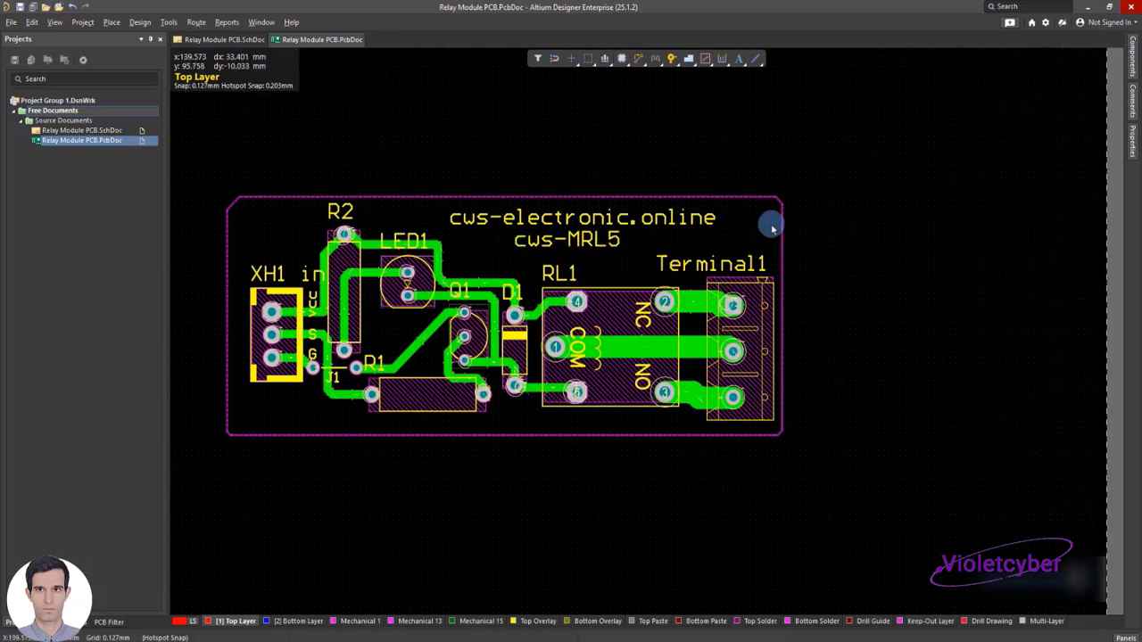
Give the other corners of the Keep-Out outline the same diagonal chamfer as its upper-left corner
{"action": "key", "text": "ctrl+w"}
{"action": "left_click", "coordinate": [232, 203]}
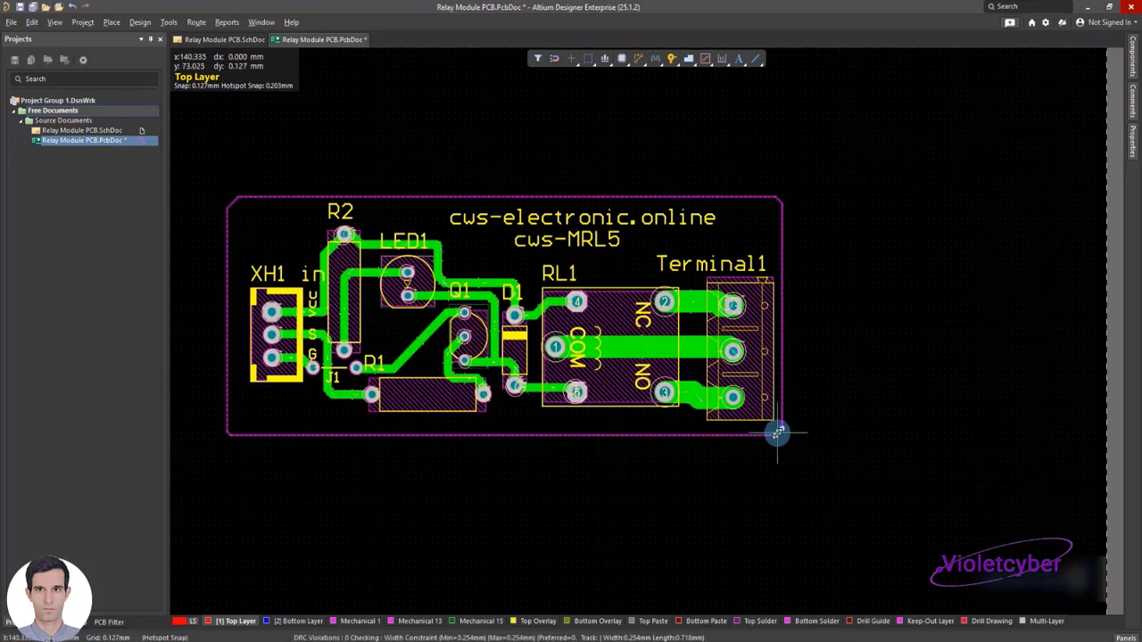
{"action": "left_click", "coordinate": [779, 203]}
{"action": "left_click_drag", "start_coordinate": [779, 200], "coordinate": [775, 207]}
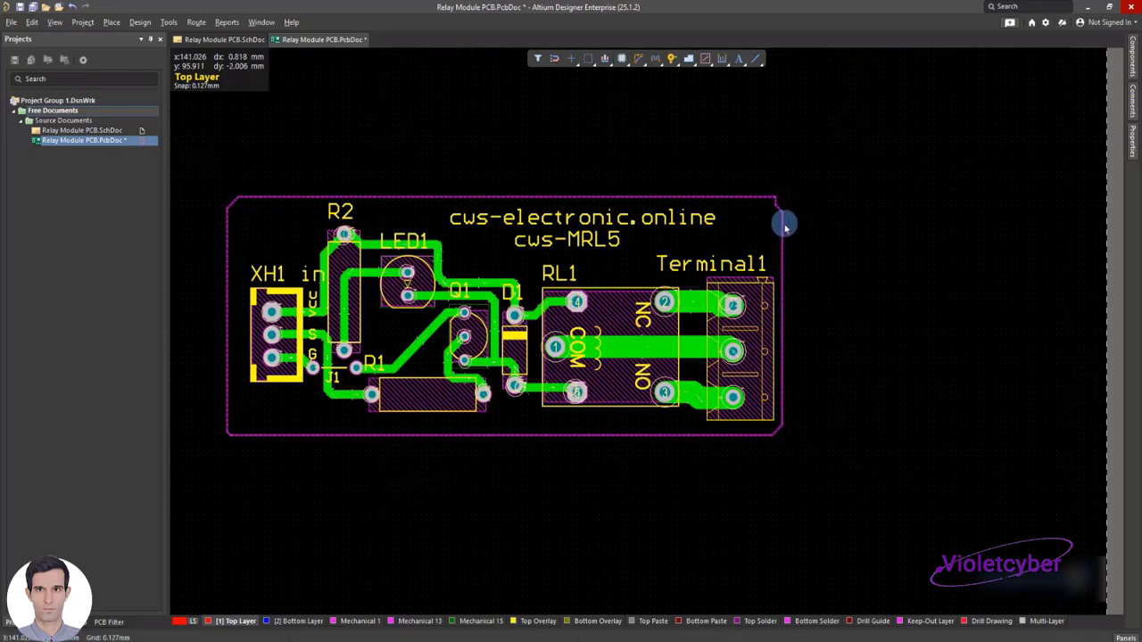
{"action": "scroll", "coordinate": [786, 223], "scroll_direction": "up", "scroll_amount": 3, "text": "ctrl"}
{"action": "scroll", "coordinate": [786, 223], "scroll_direction": "up", "scroll_amount": 1, "text": "ctrl"}
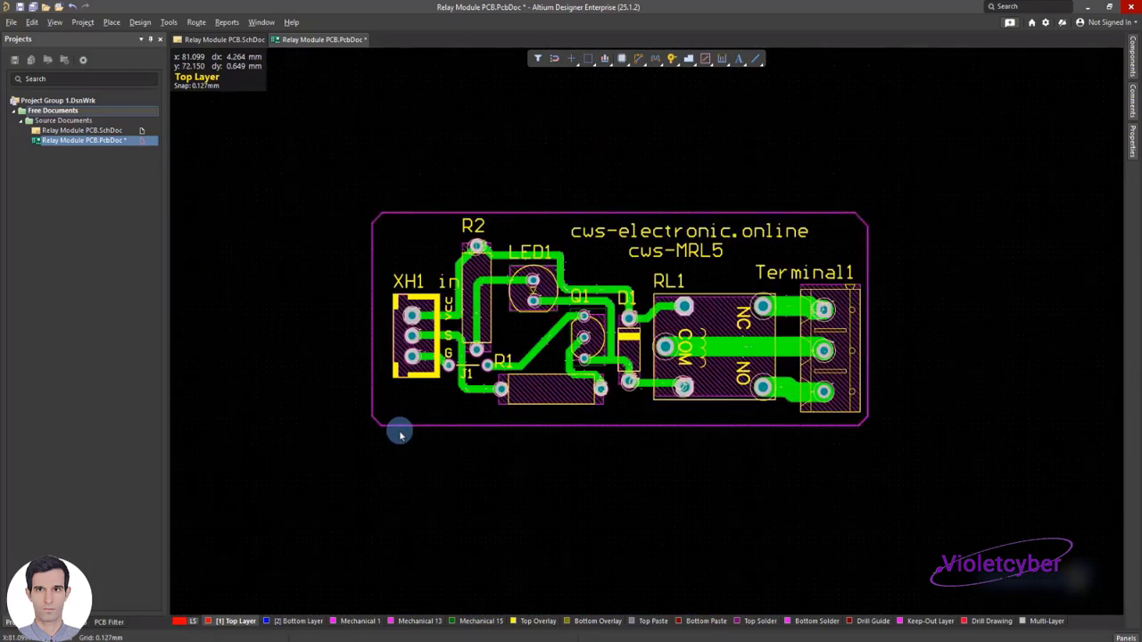
Save the PCB document and select all tracks of the Keep-Out outline, including its four corner chamfers
{"action": "key", "text": "ctrl+s"}
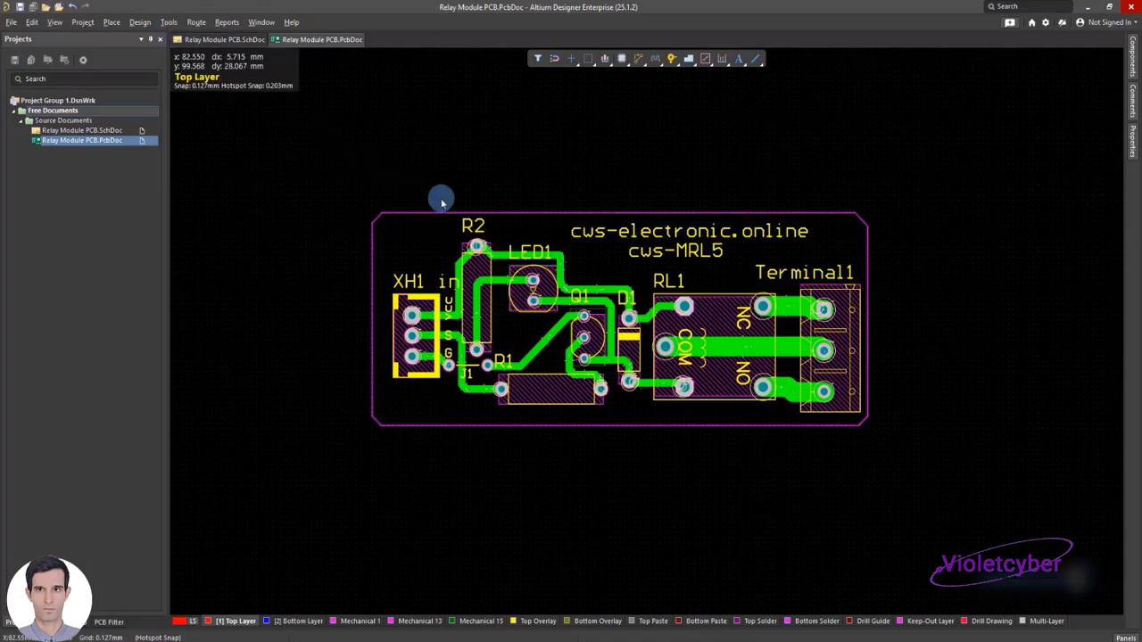
{"action": "scroll", "coordinate": [441, 202], "scroll_direction": "up", "scroll_amount": 2, "text": "ctrl"}
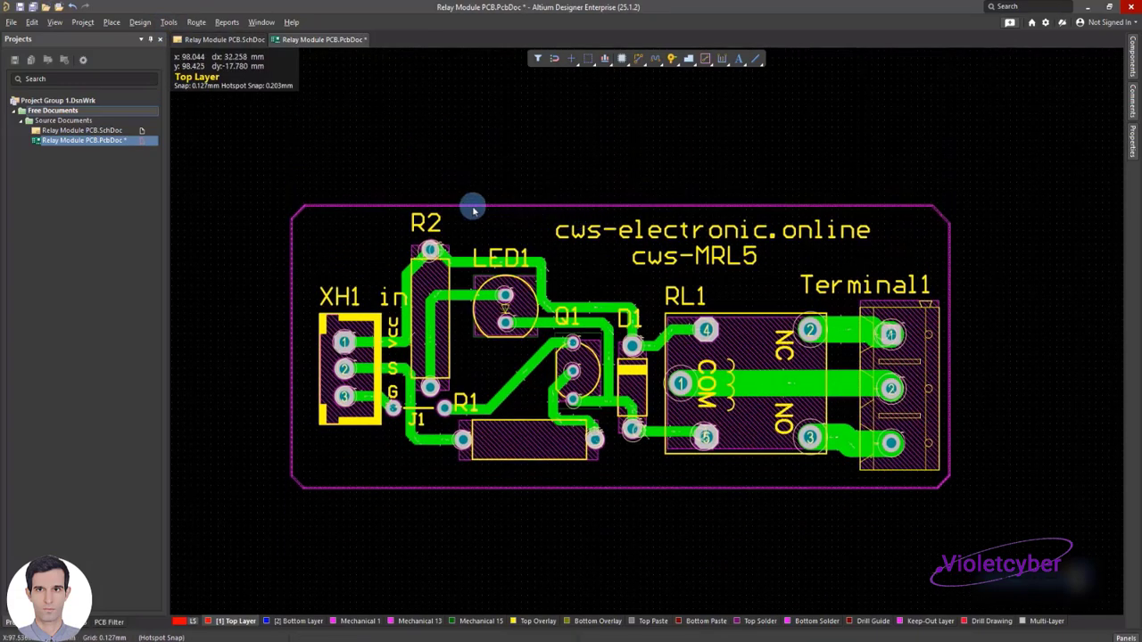
{"action": "scroll", "coordinate": [477, 217], "scroll_direction": "up", "scroll_amount": 2, "text": "ctrl"}
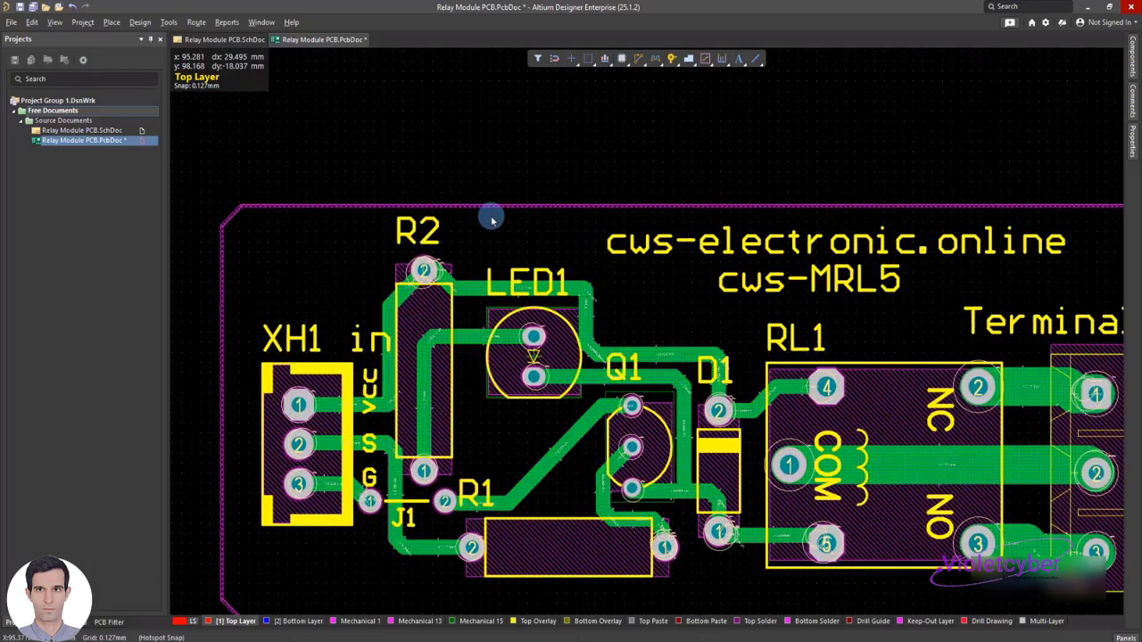
{"action": "left_click", "coordinate": [502, 206]}
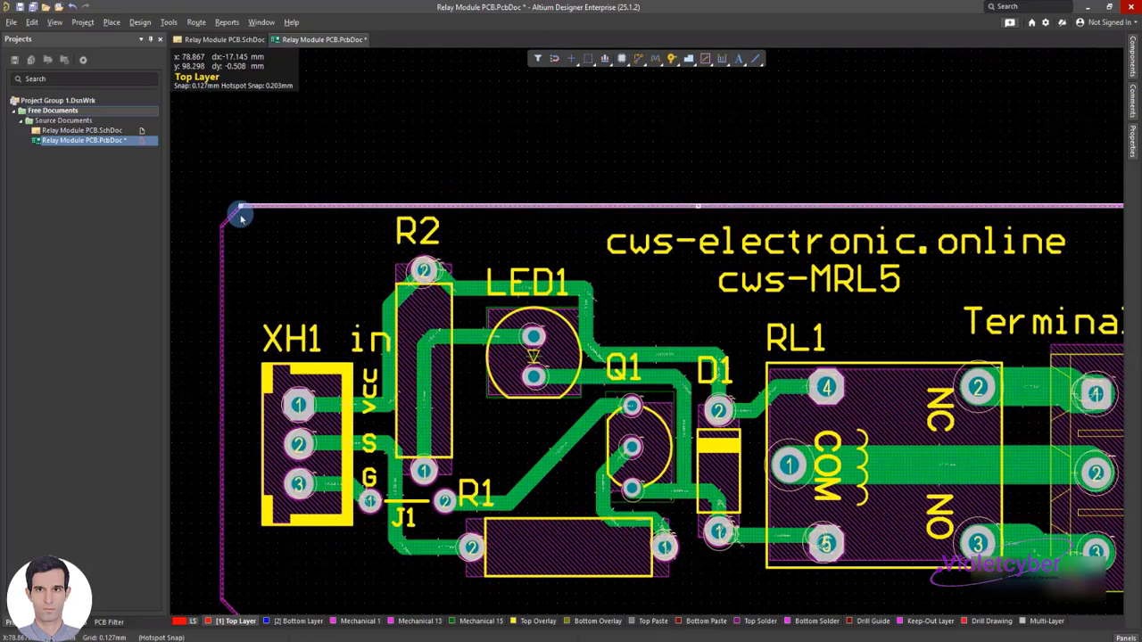
{"action": "left_click", "coordinate": [223, 266], "text": "shift"}
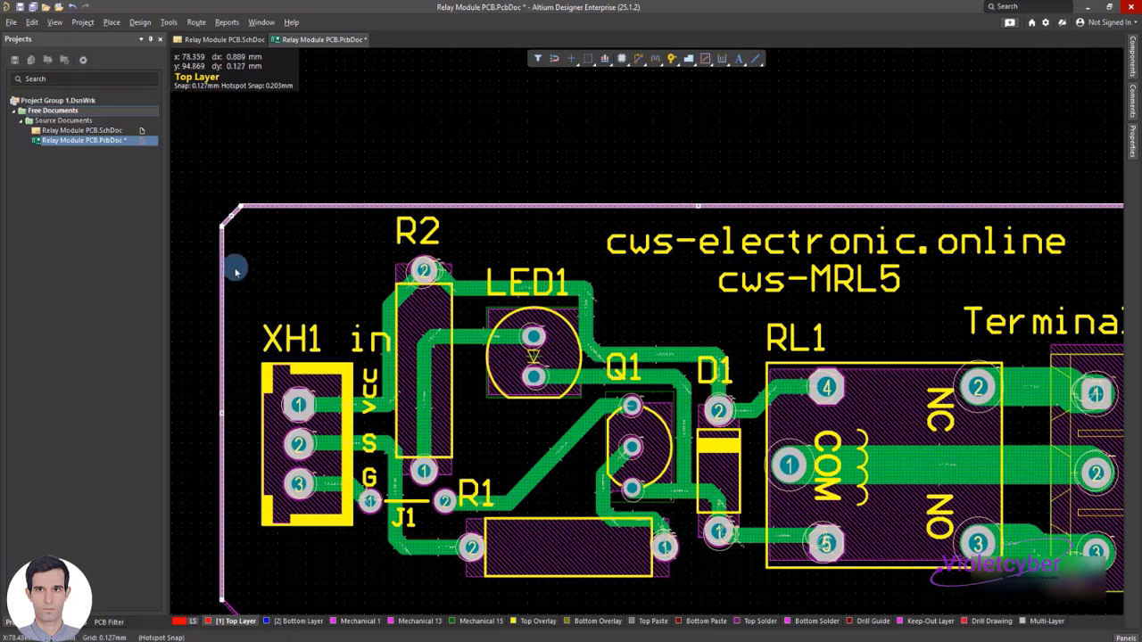
{"action": "scroll", "coordinate": [242, 284], "scroll_direction": "down", "scroll_amount": 3}
{"action": "left_click", "coordinate": [250, 417], "text": "shift"}
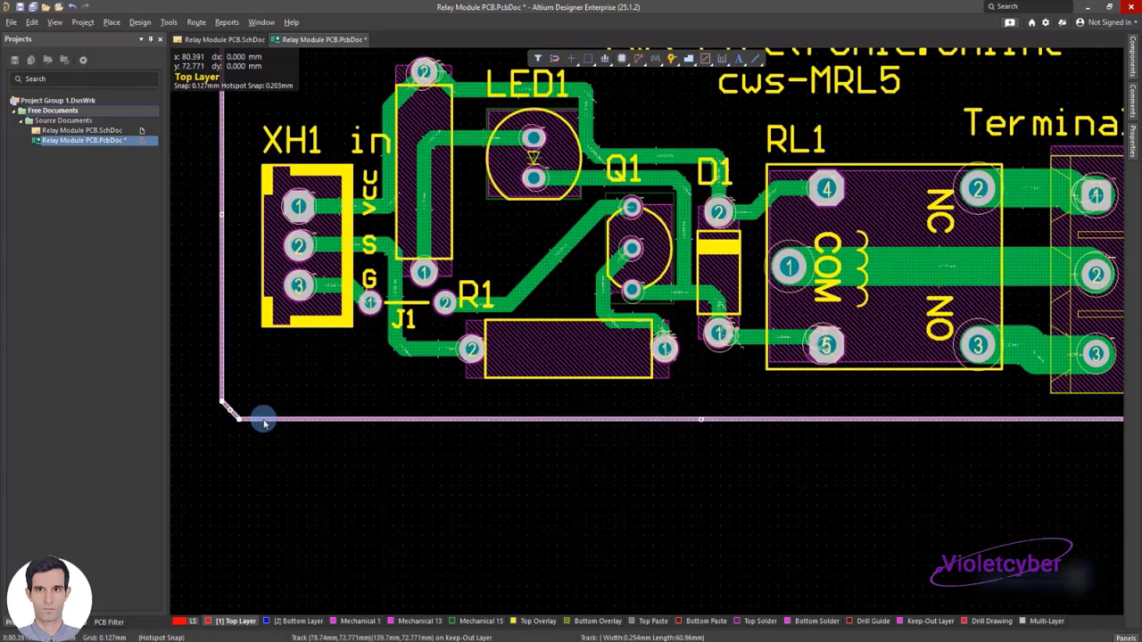
{"action": "scroll", "coordinate": [607, 482], "scroll_direction": "up", "scroll_amount": 2}
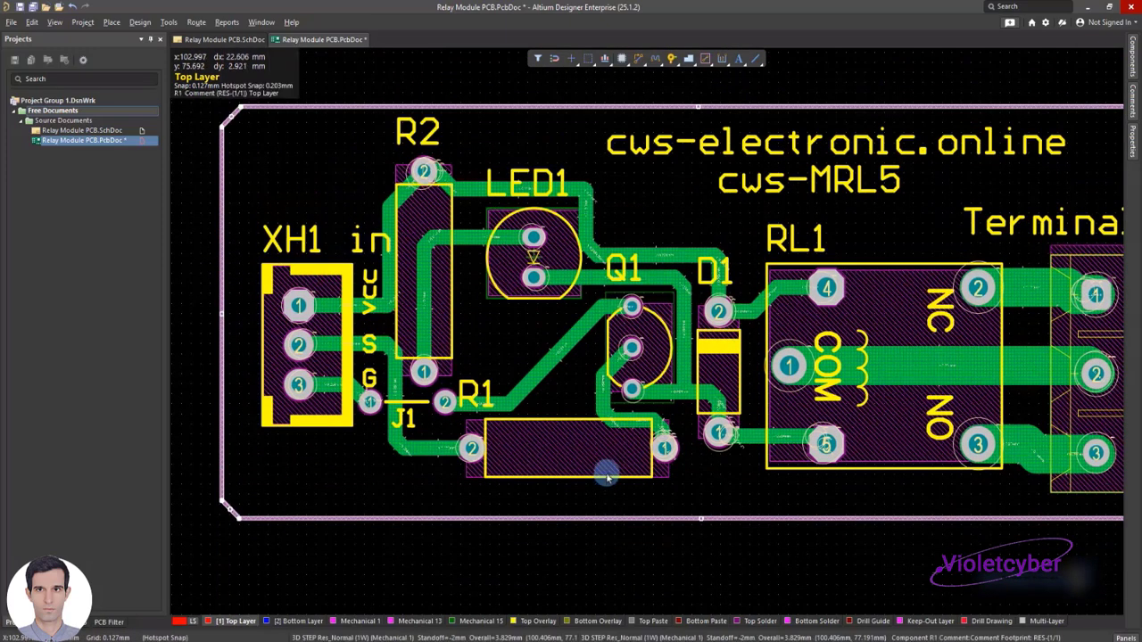
{"action": "scroll", "coordinate": [606, 477], "scroll_direction": "right", "scroll_amount": 2, "text": "shift"}
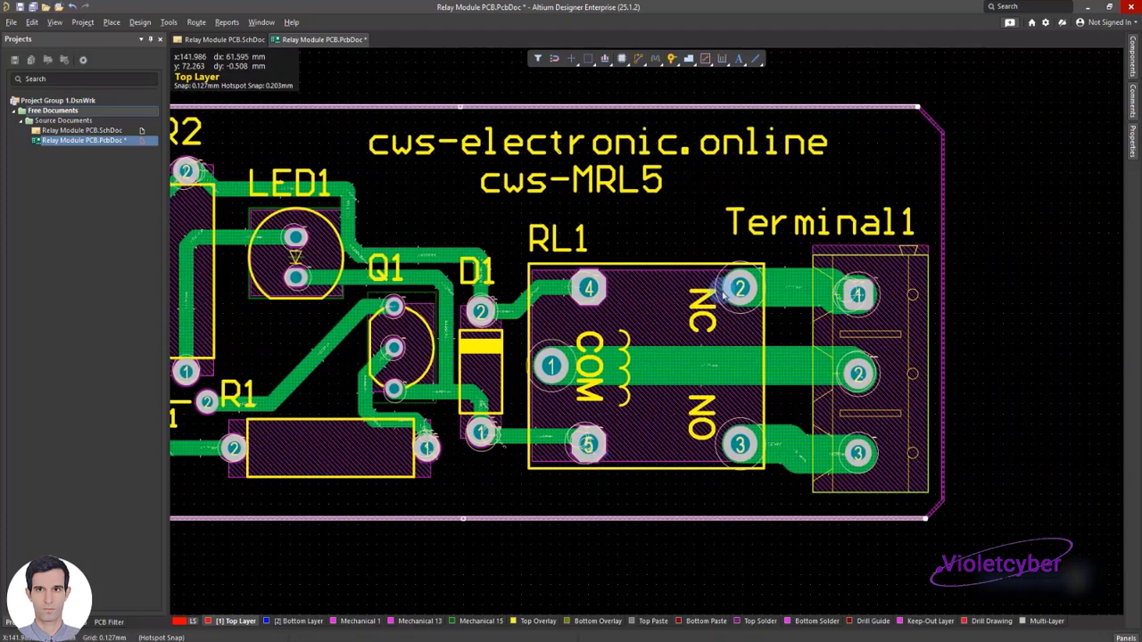
{"action": "scroll", "coordinate": [654, 237], "scroll_direction": "down", "scroll_amount": 2, "text": "ctrl"}
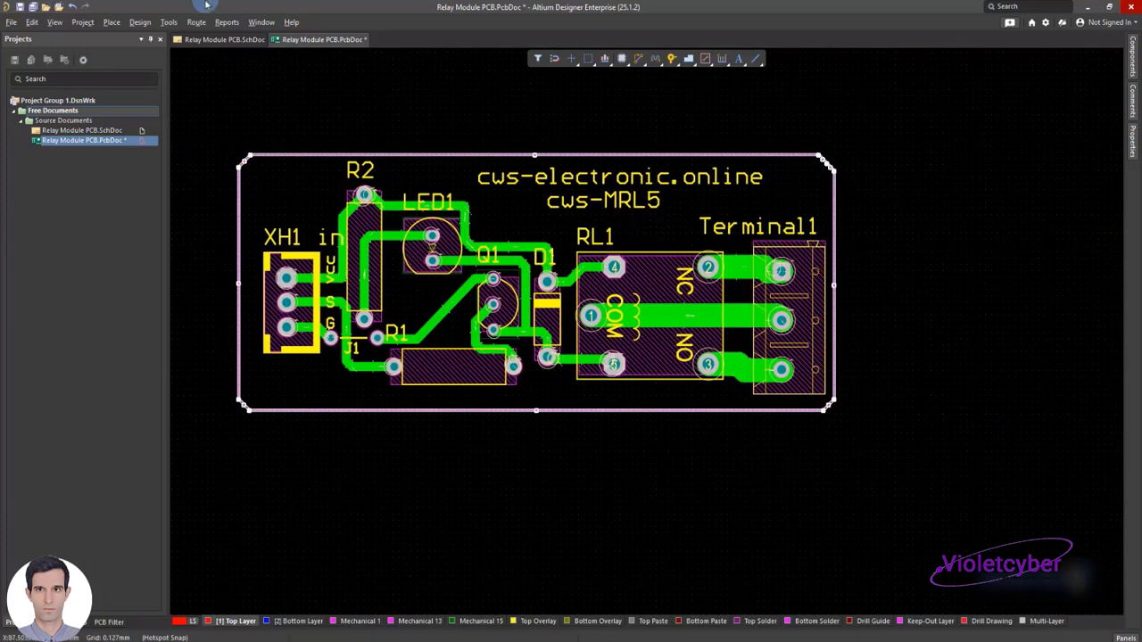
Define the board shape from the selected Keep-Out outline, clear the selection and save the PCB document
{"action": "left_click", "coordinate": [140, 21]}
{"action": "mouse_move", "coordinate": [169, 101]}
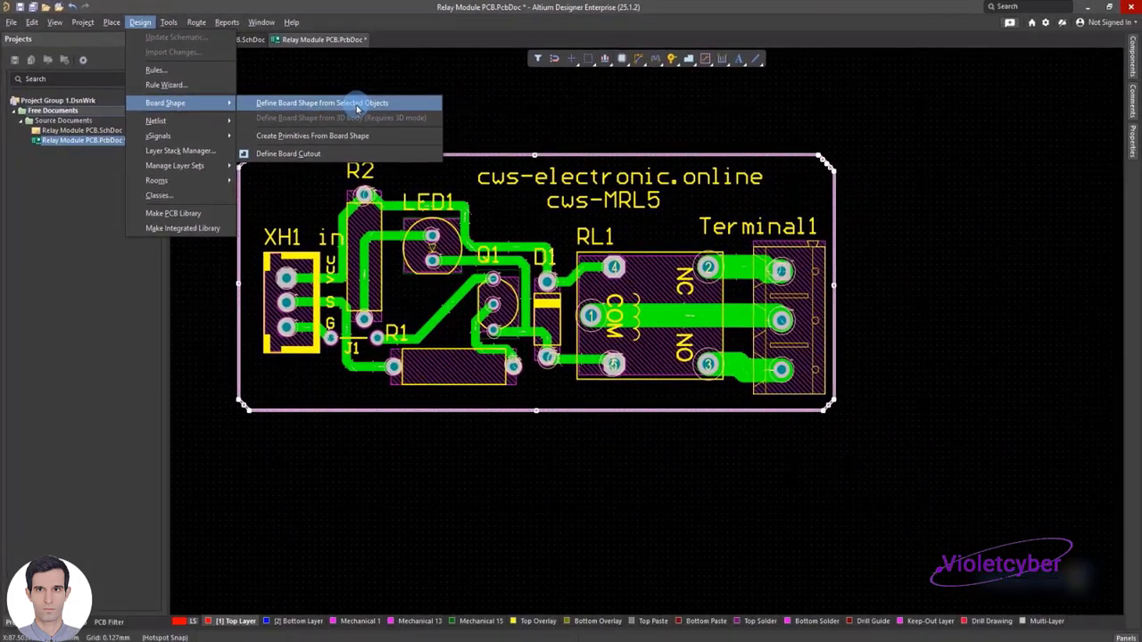
{"action": "left_click", "coordinate": [357, 107]}
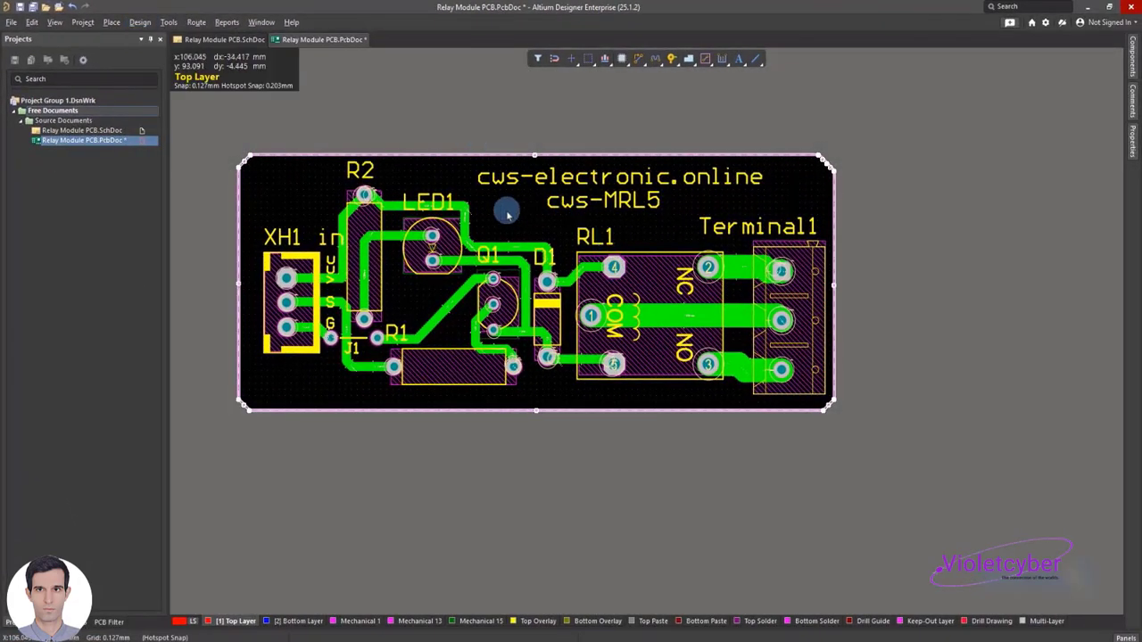
{"action": "left_click", "coordinate": [656, 116]}
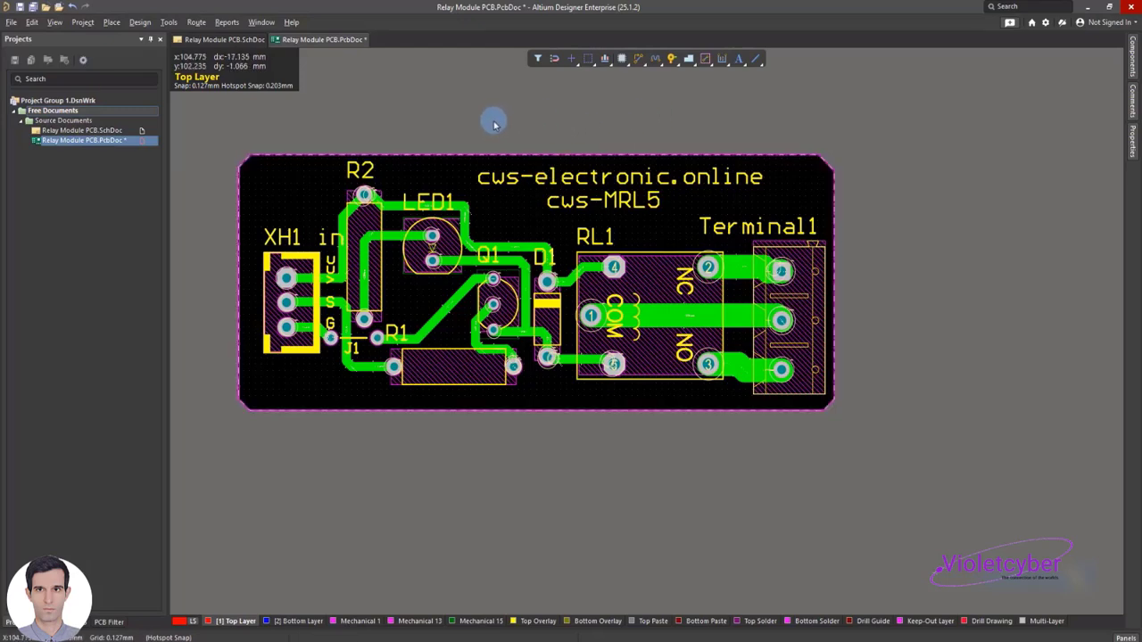
{"action": "scroll", "coordinate": [482, 123], "scroll_direction": "left", "scroll_amount": 3, "text": "shift"}
{"action": "scroll", "coordinate": [494, 133], "scroll_direction": "right", "scroll_amount": 2, "text": "shift"}
{"action": "scroll", "coordinate": [497, 140], "scroll_direction": "left", "scroll_amount": 1, "text": "shift"}
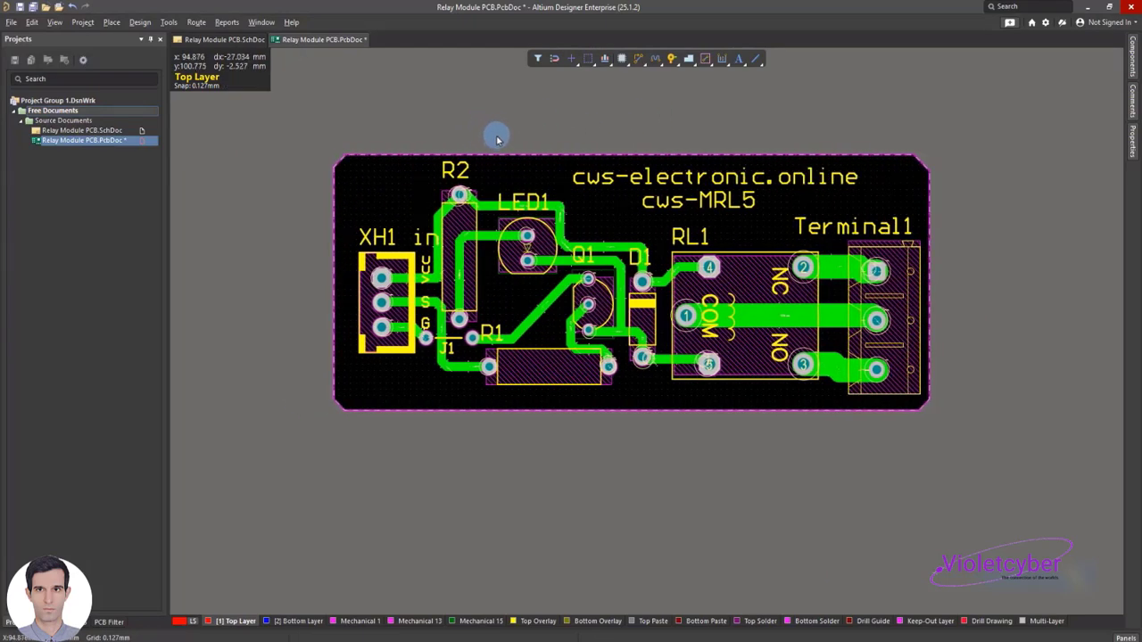
{"action": "scroll", "coordinate": [491, 134], "scroll_direction": "up", "scroll_amount": 2}
{"action": "scroll", "coordinate": [577, 170], "scroll_direction": "down", "scroll_amount": 1}
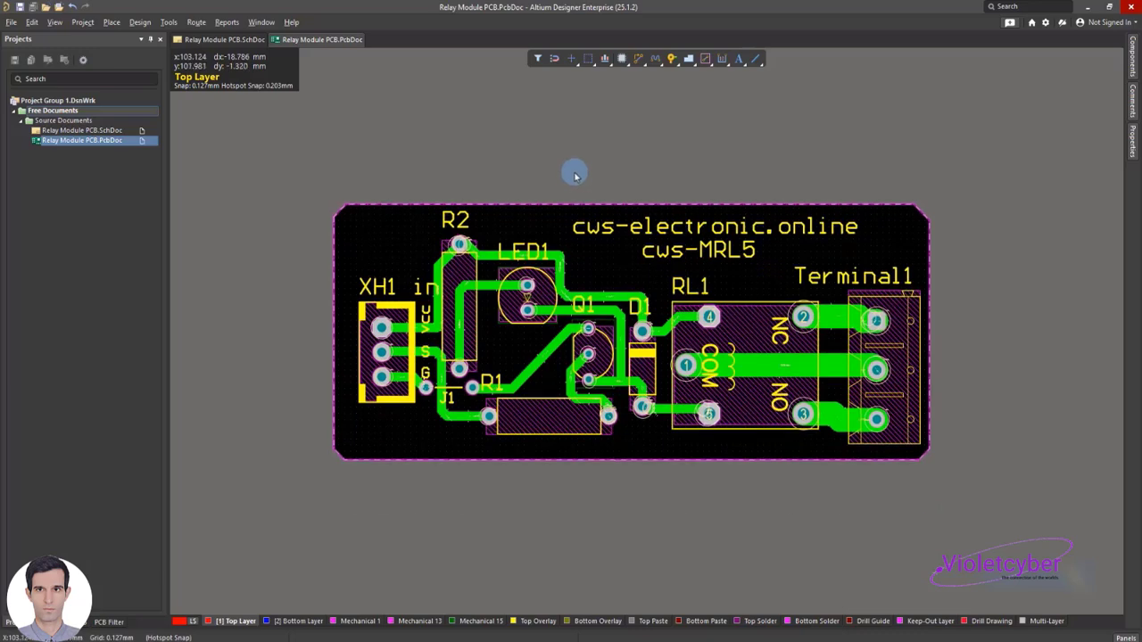
Switch the PCB to 3D Layout Mode and view the board's component side
{"action": "left_click", "coordinate": [63, 25]}
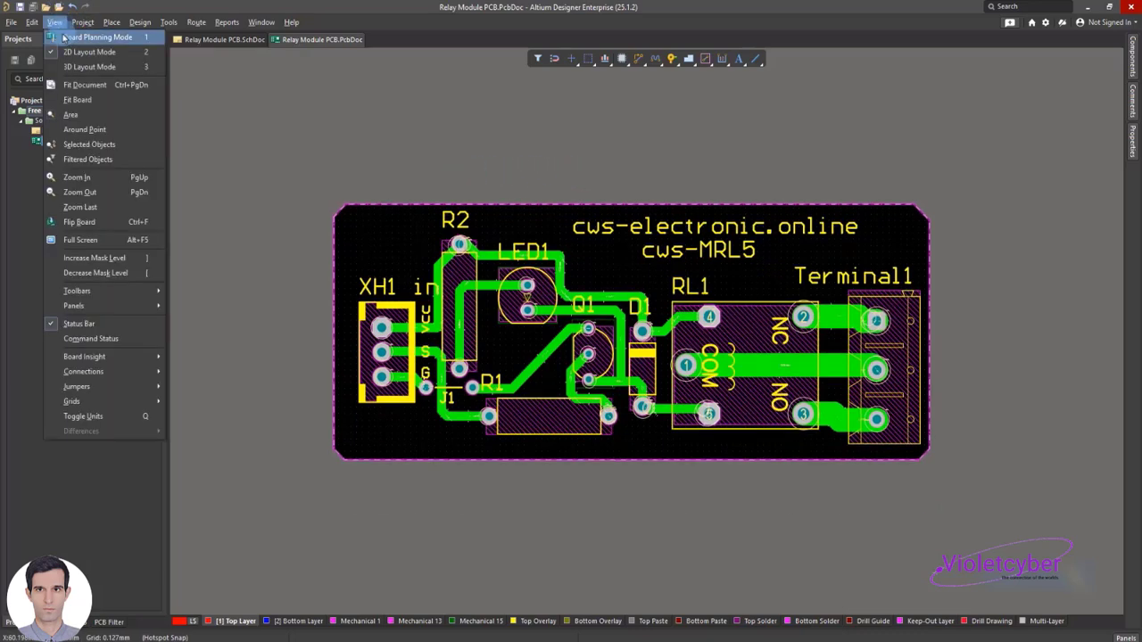
{"action": "left_click", "coordinate": [79, 65]}
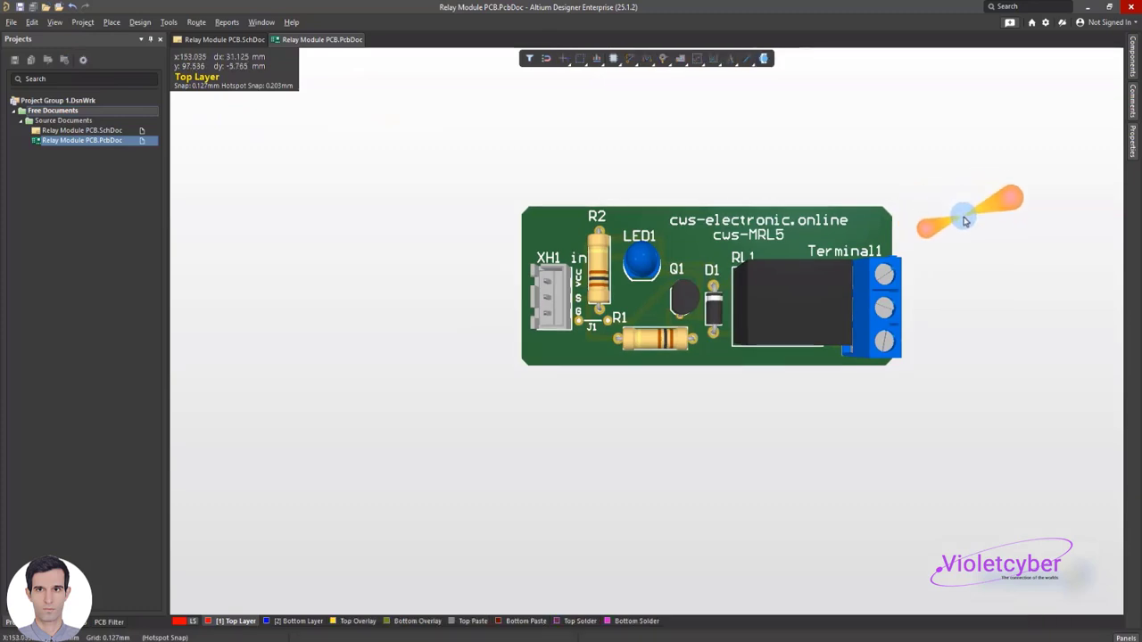
{"action": "key", "text": "shift"}
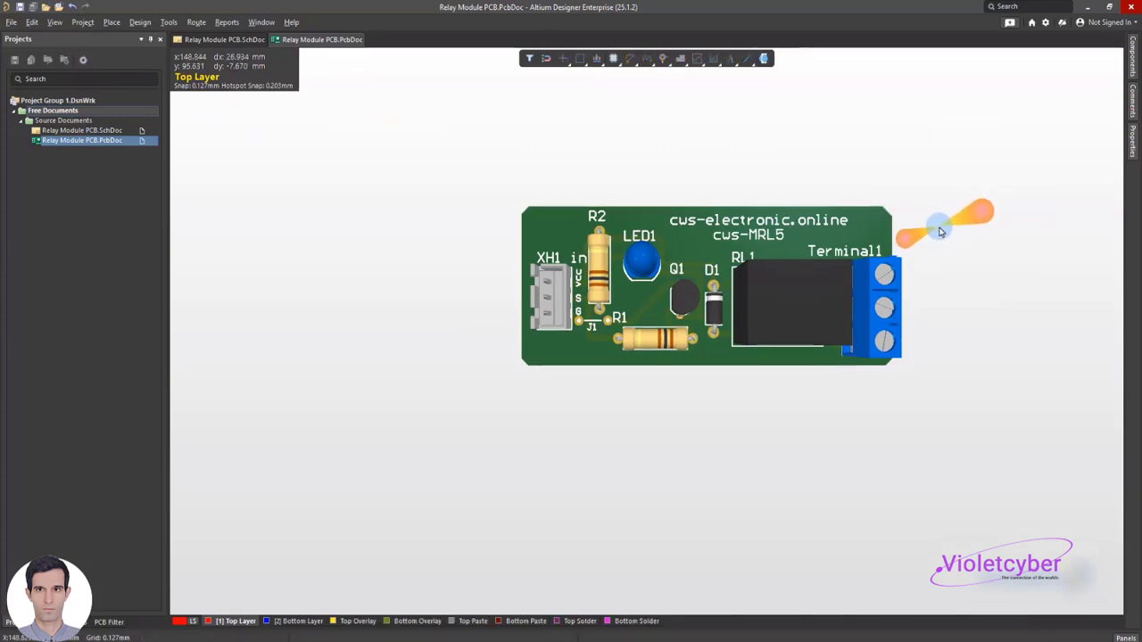
{"action": "scroll", "coordinate": [938, 229], "scroll_direction": "up", "scroll_amount": 2, "text": "shift"}
{"action": "scroll", "coordinate": [939, 228], "scroll_direction": "down", "scroll_amount": 4, "text": "shift"}
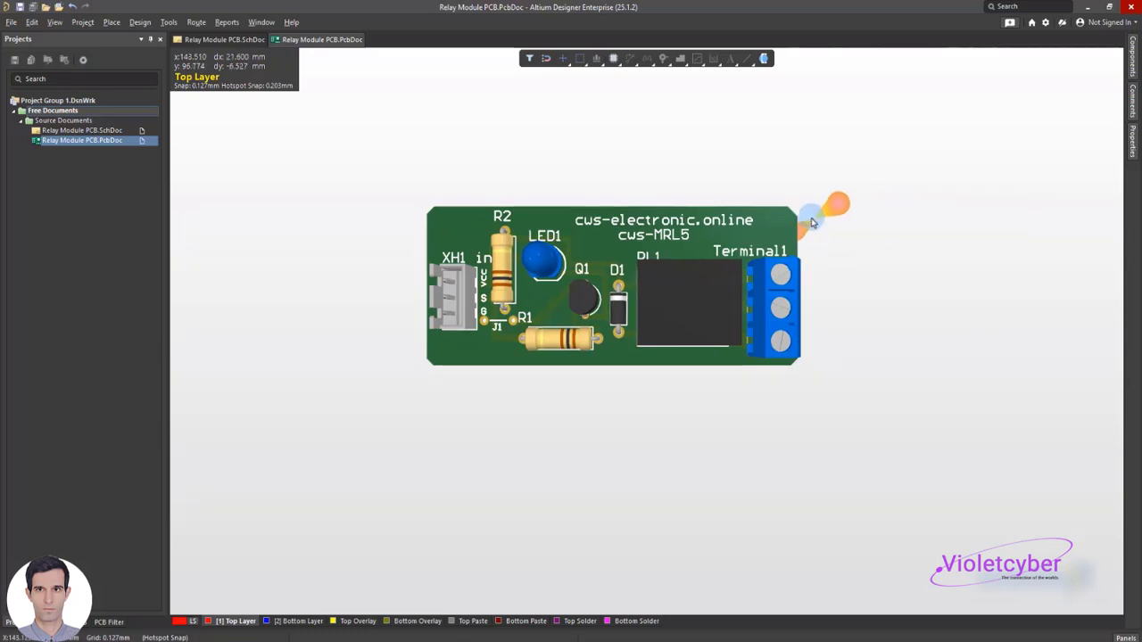
{"action": "key", "text": "shift"}
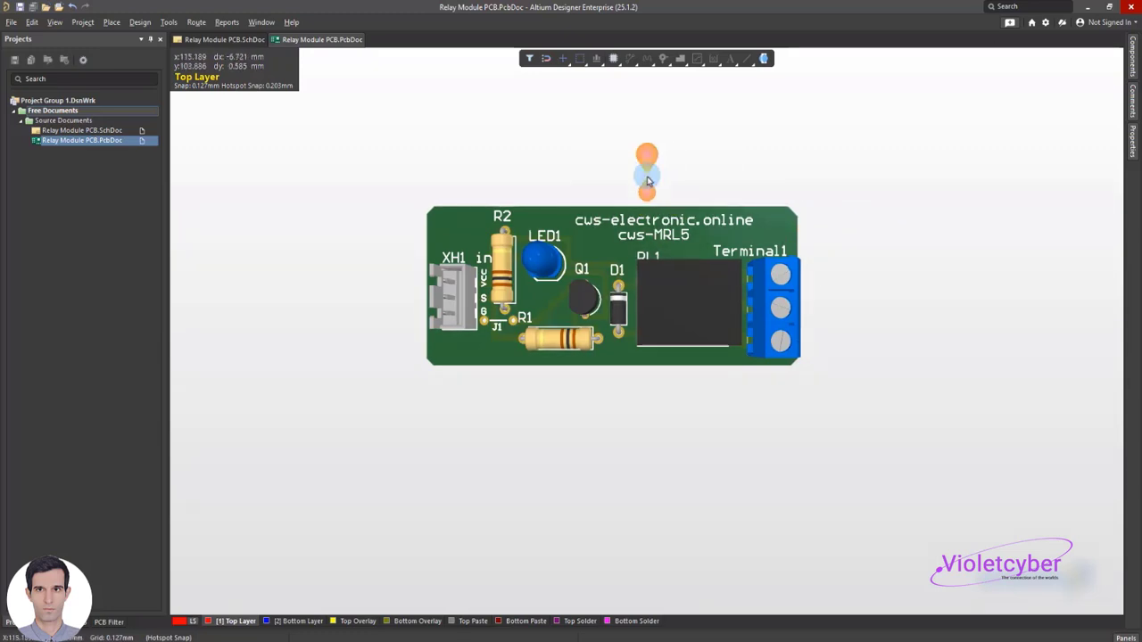
{"action": "key", "text": "shift"}
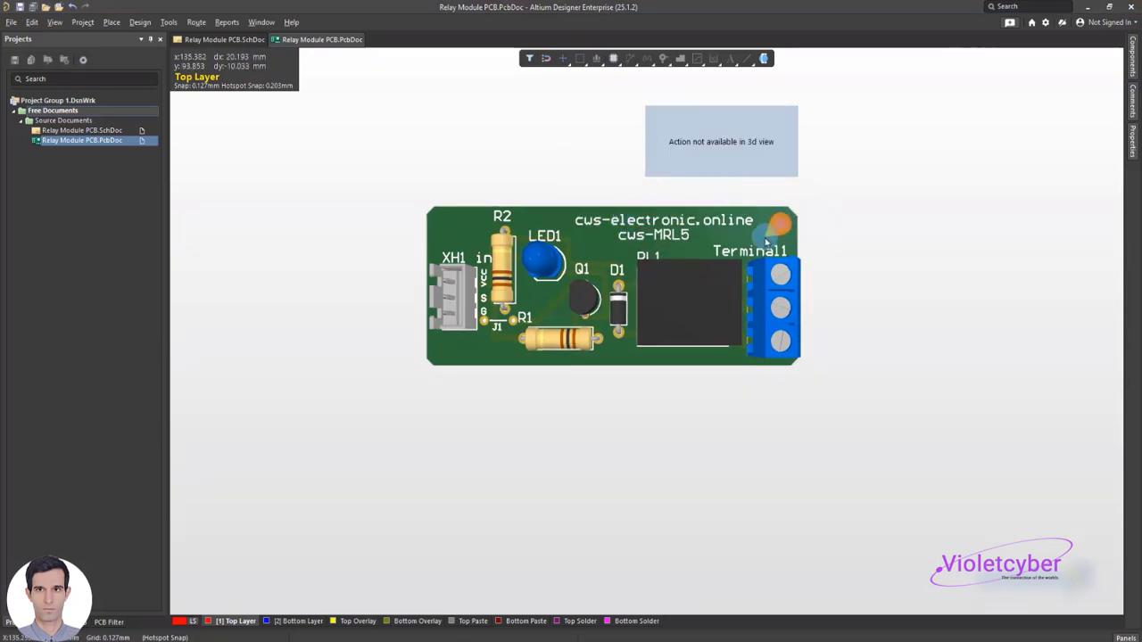
Rotate the 3D board to its underside, straighten the view and examine the tracks and solder pads
{"action": "key", "text": "shift"}
{"action": "right_click_drag", "start_coordinate": [764, 240], "coordinate": [897, 286], "text": "shift"}
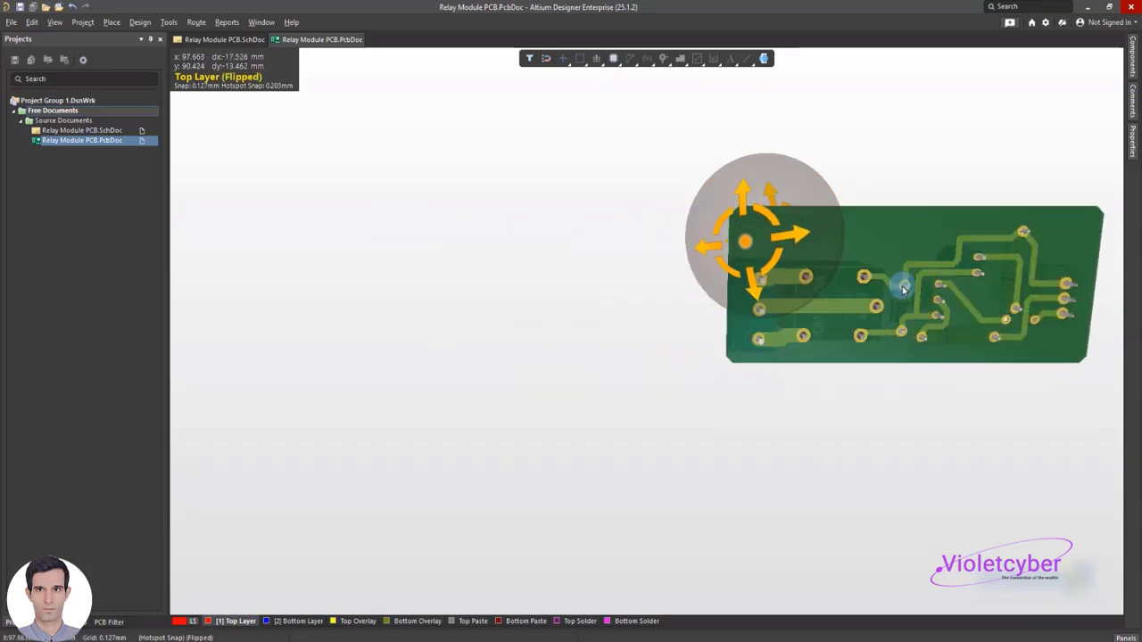
{"action": "key", "text": "0"}
{"action": "scroll", "coordinate": [656, 253], "scroll_direction": "down", "scroll_amount": 6, "text": "shift"}
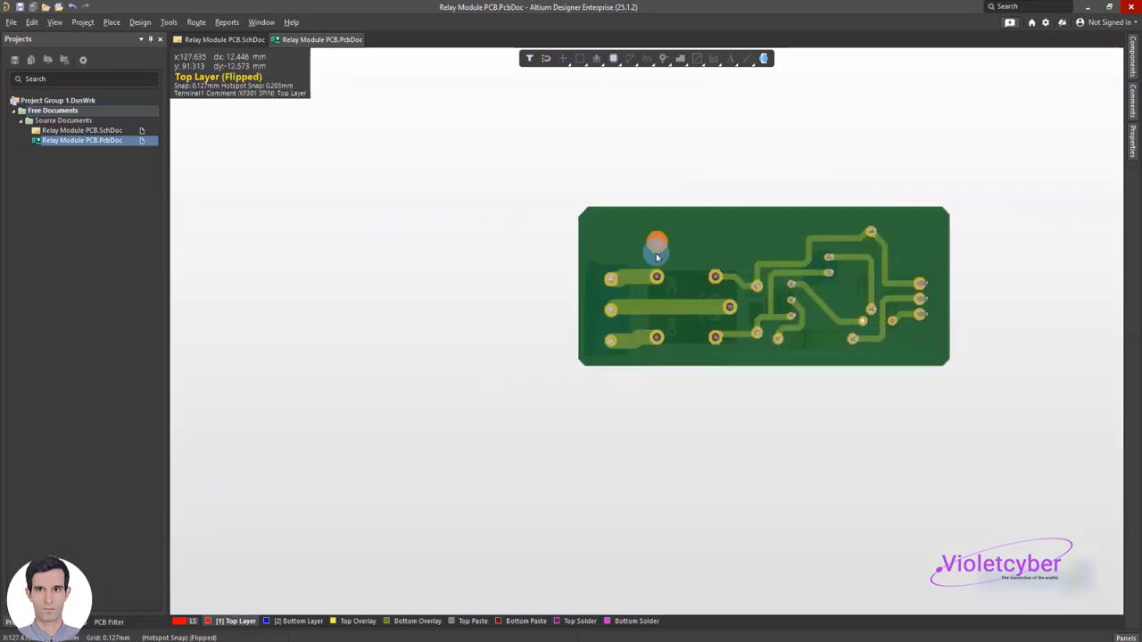
{"action": "scroll", "coordinate": [661, 255], "scroll_direction": "up", "scroll_amount": 7, "text": "ctrl"}
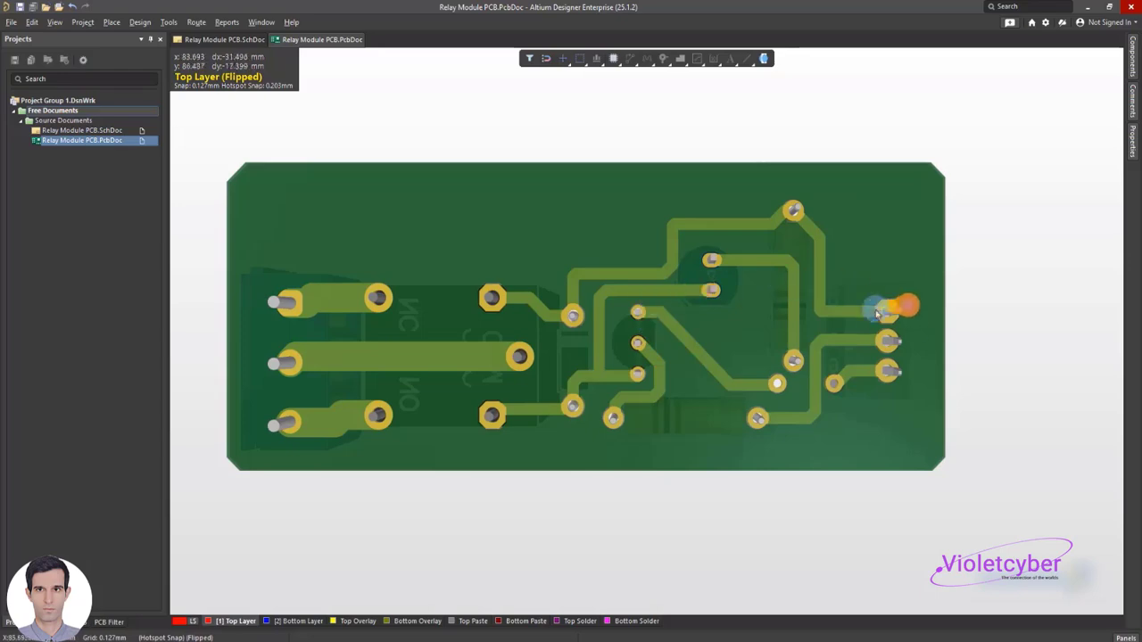
Turn the 3D board back to its component side and inspect the placed parts and overlay labels
{"action": "key", "text": "shift"}
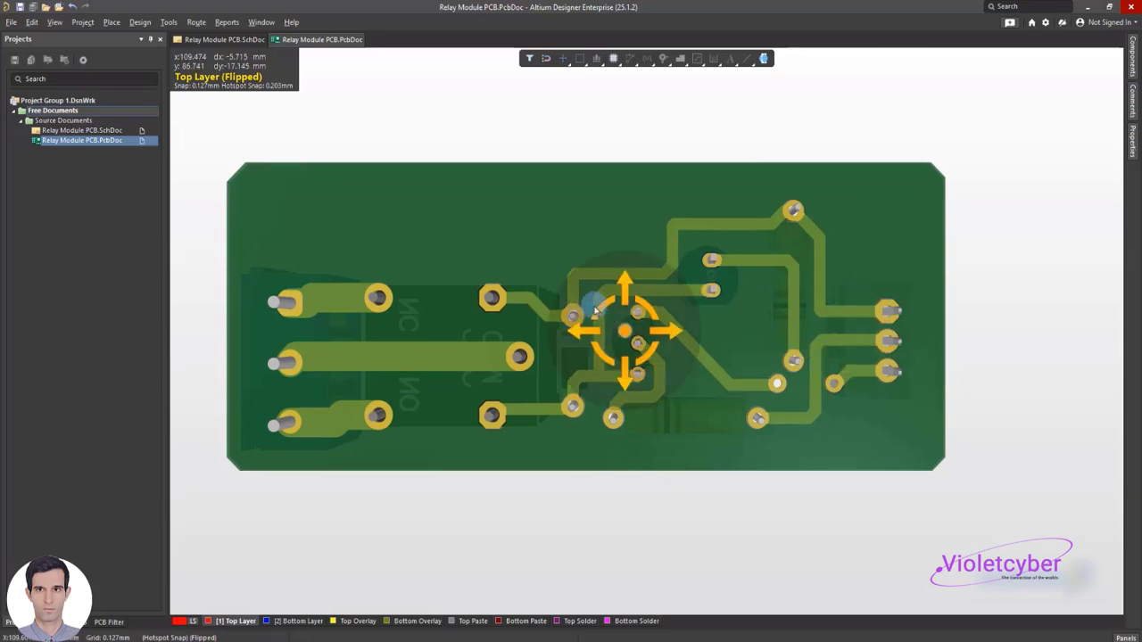
{"action": "right_click_drag", "start_coordinate": [595, 311], "coordinate": [803, 308], "text": "shift"}
{"action": "key", "text": "0"}
{"action": "key", "text": "shift"}
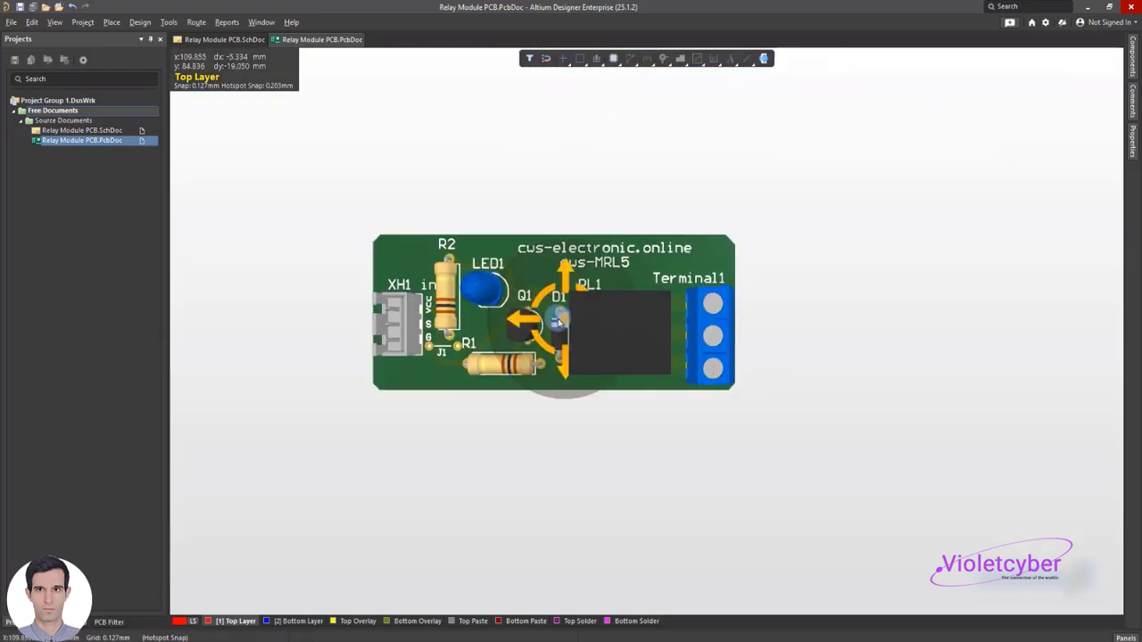
{"action": "scroll", "coordinate": [558, 323], "scroll_direction": "up", "scroll_amount": 4, "text": "ctrl"}
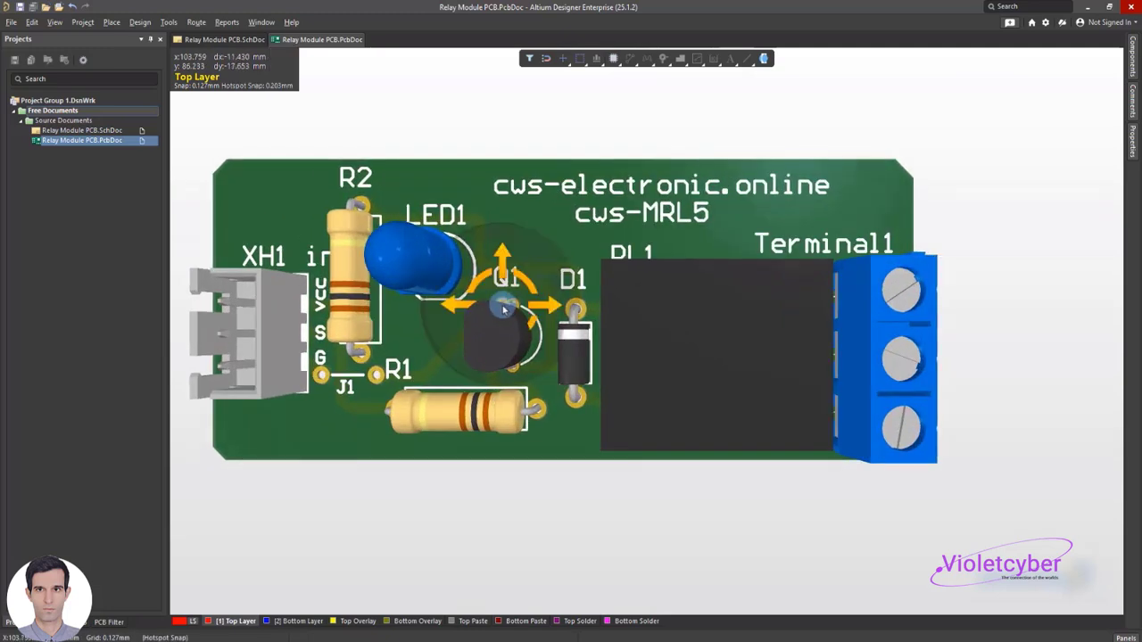
{"action": "right_click_drag", "start_coordinate": [567, 348], "coordinate": [663, 348]}
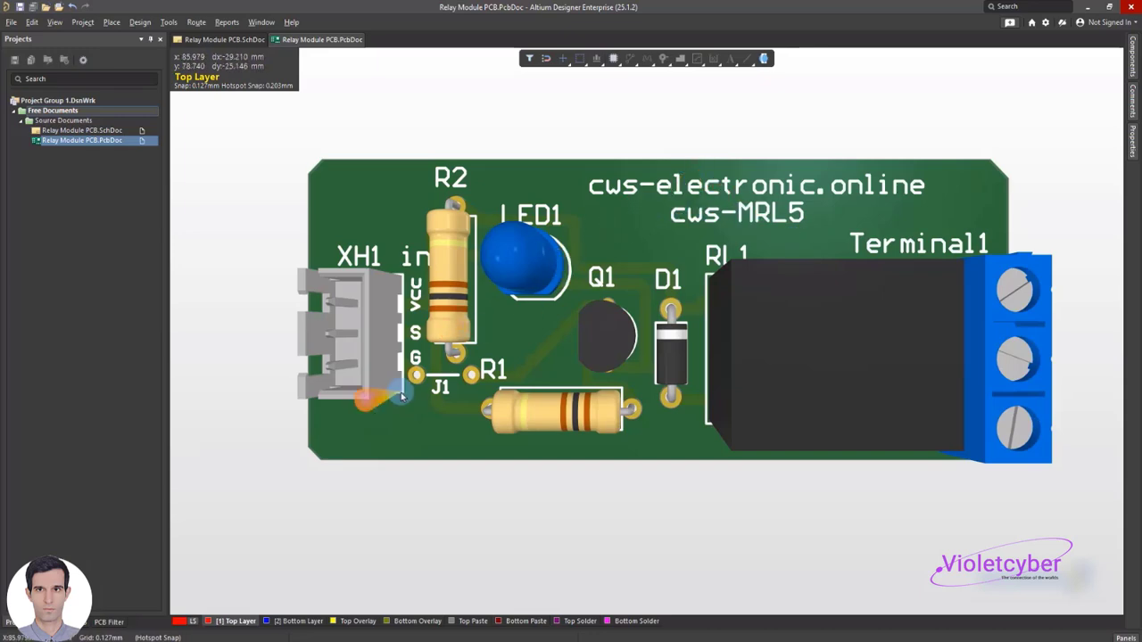
Examine jumper J1's two pads and overlay line between connector XH1 and resistor R1 in the 3D view
{"action": "scroll", "coordinate": [450, 375], "scroll_direction": "up", "scroll_amount": 5, "text": "ctrl"}
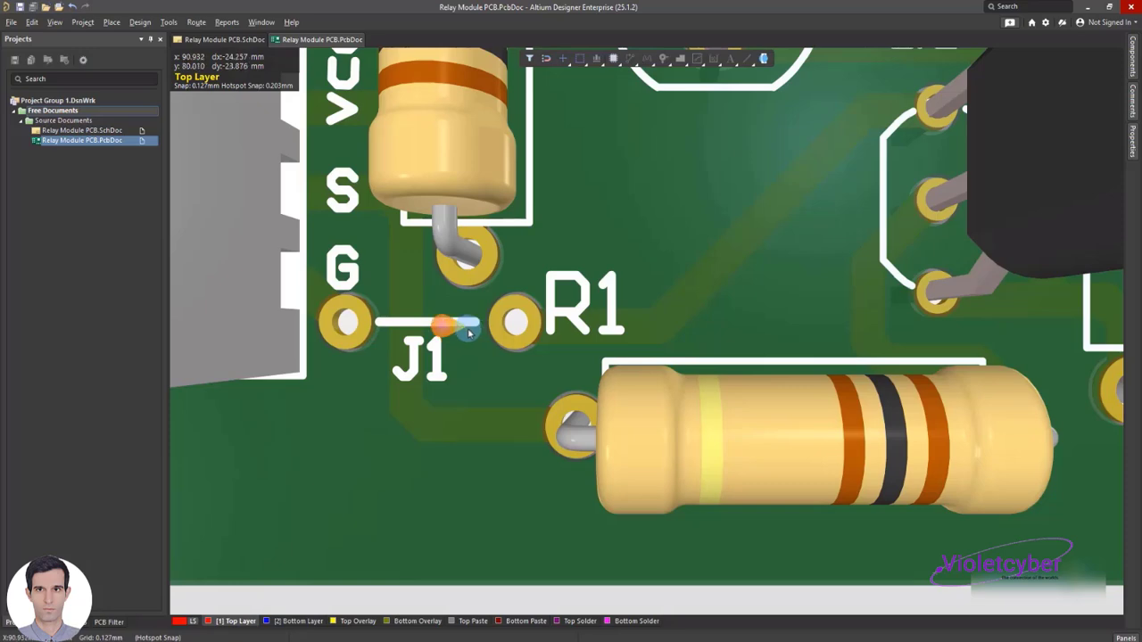
{"action": "scroll", "coordinate": [476, 335], "scroll_direction": "down", "scroll_amount": 5, "text": "ctrl"}
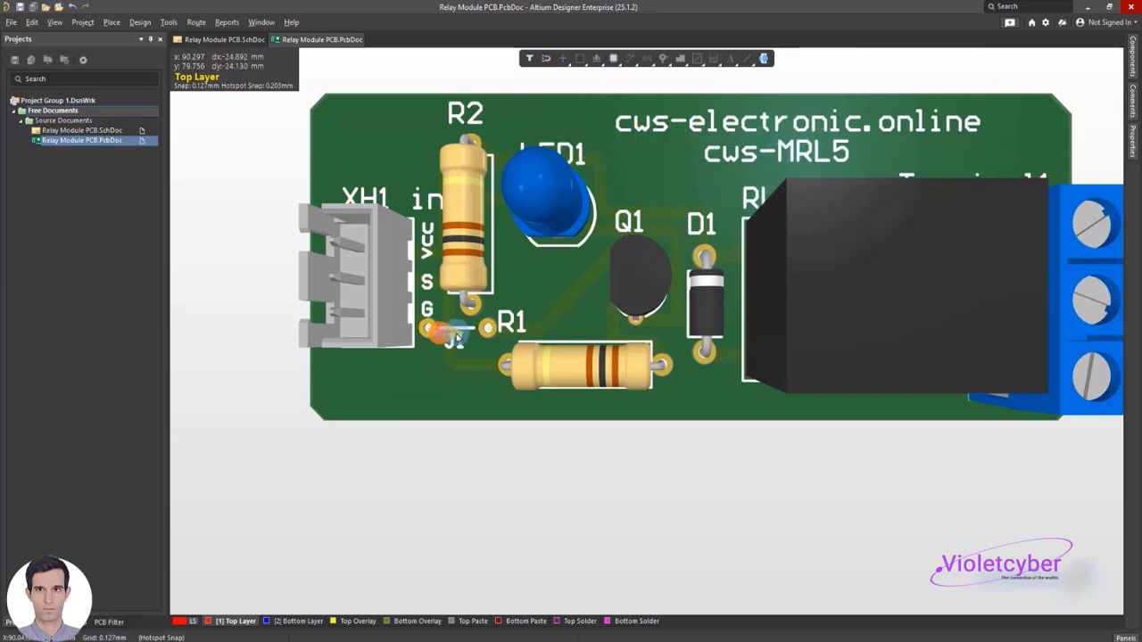
{"action": "scroll", "coordinate": [454, 339], "scroll_direction": "up", "scroll_amount": 4, "text": "ctrl"}
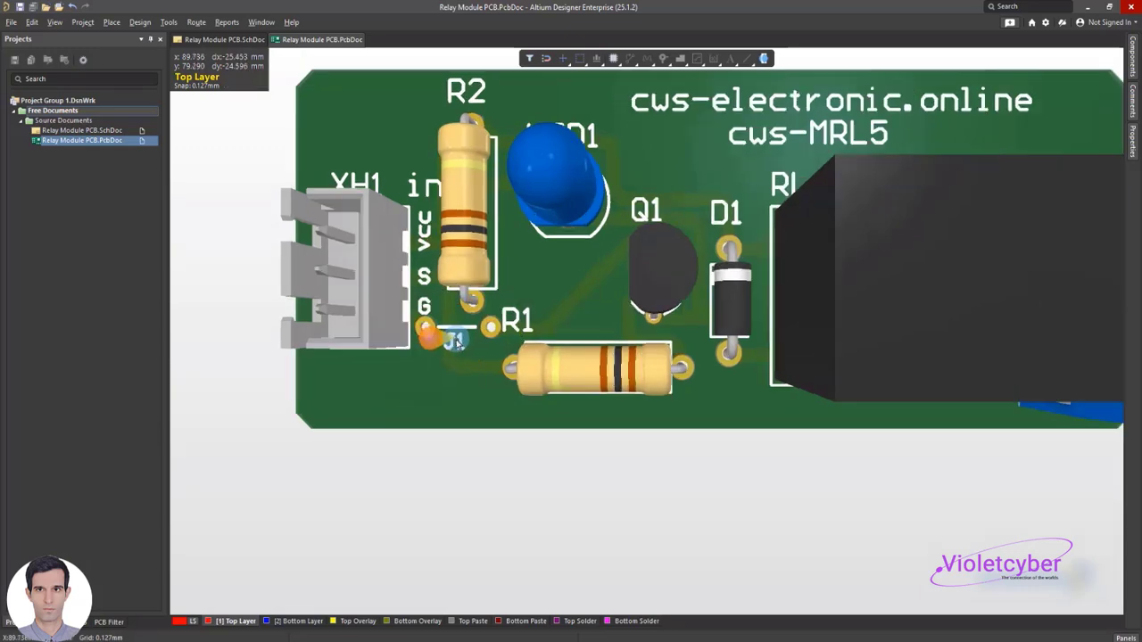
{"action": "scroll", "coordinate": [454, 339], "scroll_direction": "up", "scroll_amount": 2, "text": "ctrl"}
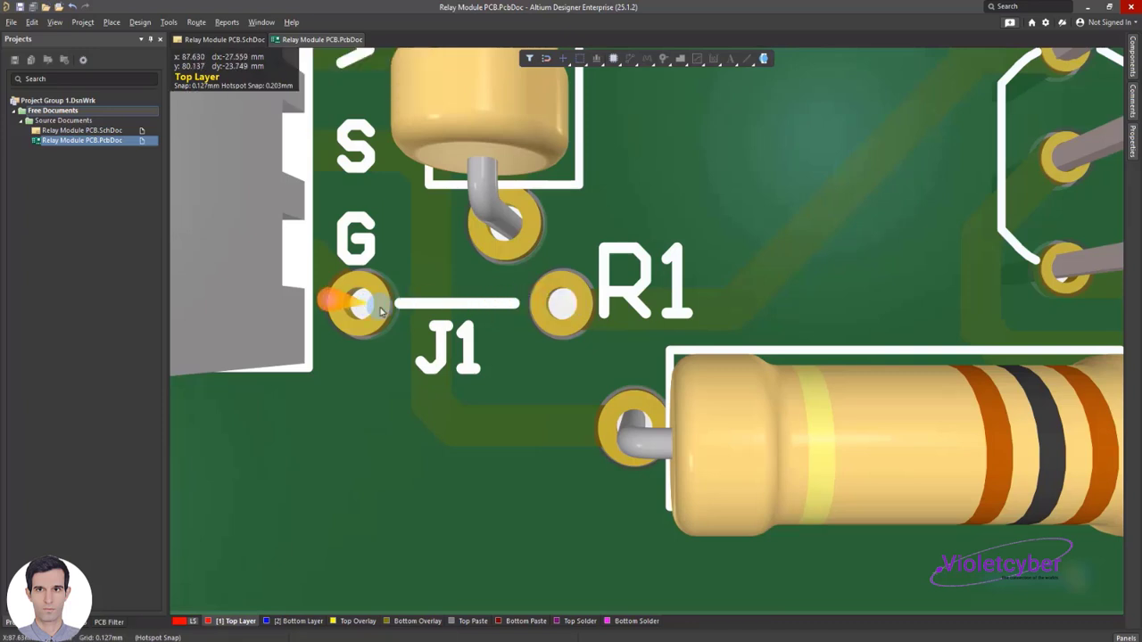
{"action": "scroll", "coordinate": [548, 334], "scroll_direction": "down", "scroll_amount": 6, "text": "ctrl"}
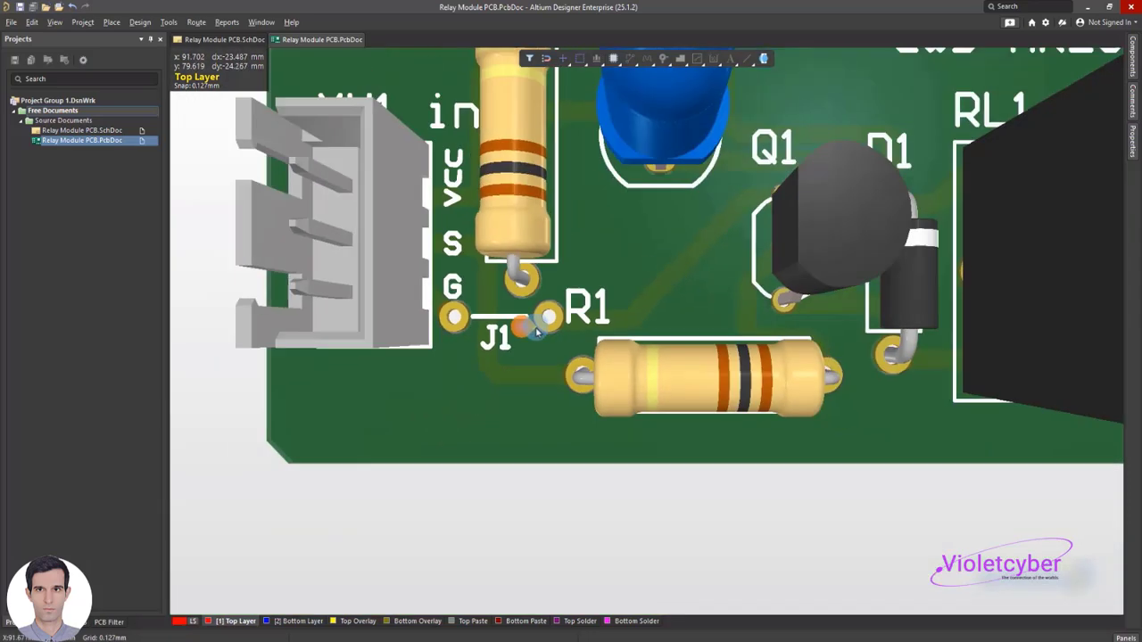
{"action": "scroll", "coordinate": [532, 328], "scroll_direction": "up", "scroll_amount": 2}
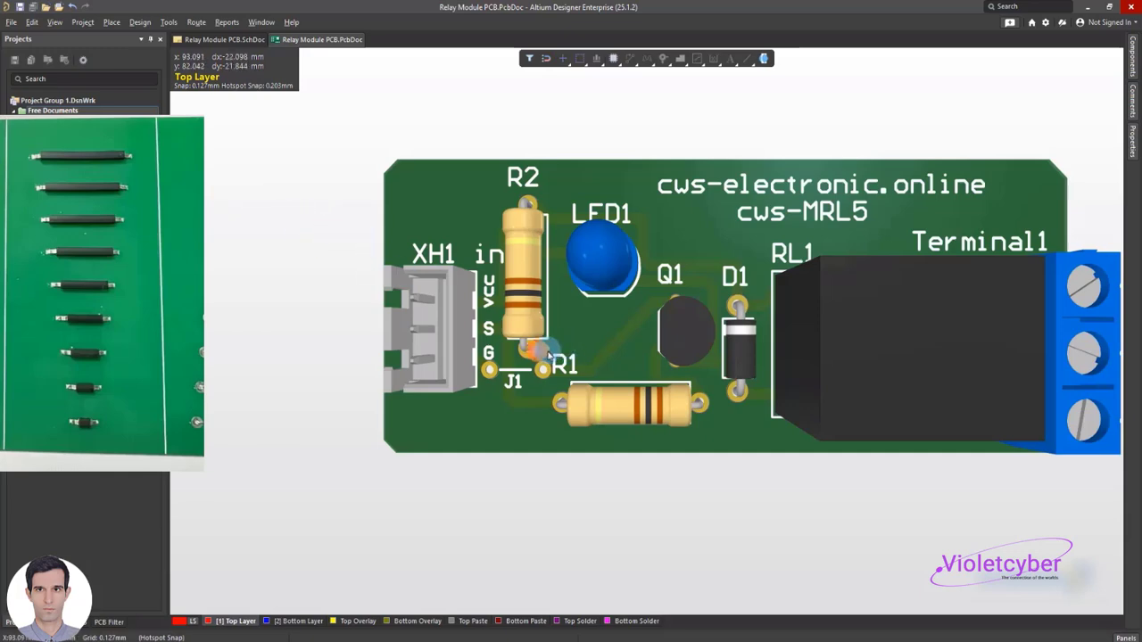
{"action": "scroll", "coordinate": [528, 368], "scroll_direction": "up", "scroll_amount": 8, "text": "ctrl"}
{"action": "scroll", "coordinate": [528, 371], "scroll_direction": "up", "scroll_amount": 1, "text": "ctrl"}
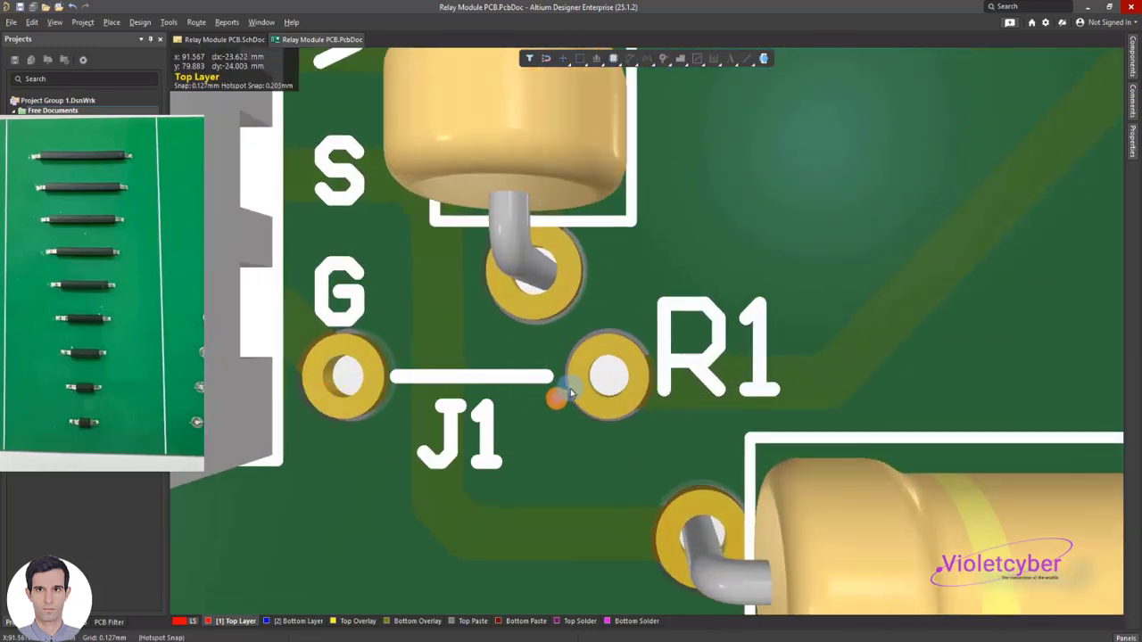
{"action": "scroll", "coordinate": [535, 369], "scroll_direction": "down", "scroll_amount": 8, "text": "ctrl"}
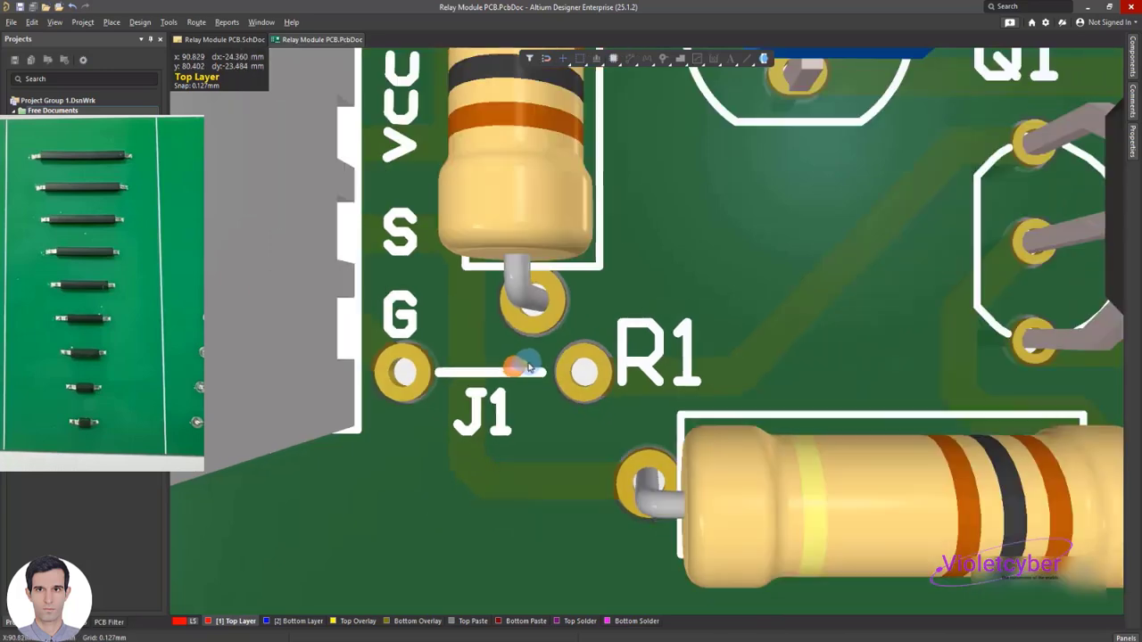
Compare jumper J1's placement near connector XH1 with the whole board and its surrounding parts in the 3D view
{"action": "scroll", "coordinate": [527, 363], "scroll_direction": "down", "scroll_amount": 3, "text": "ctrl"}
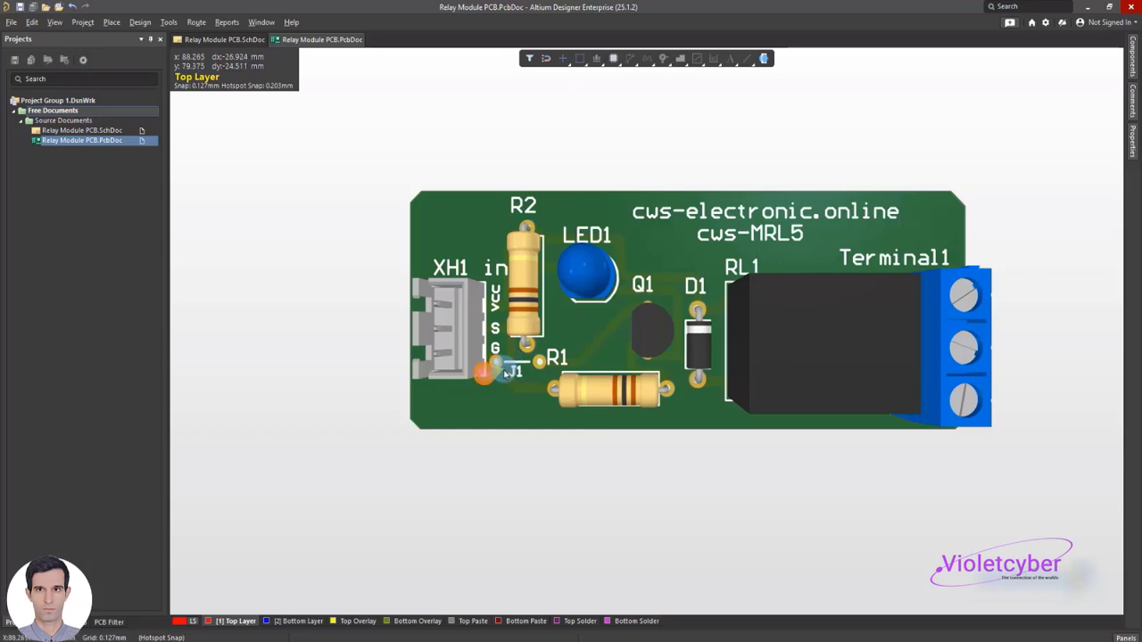
{"action": "scroll", "coordinate": [516, 371], "scroll_direction": "up", "scroll_amount": 5, "text": "ctrl"}
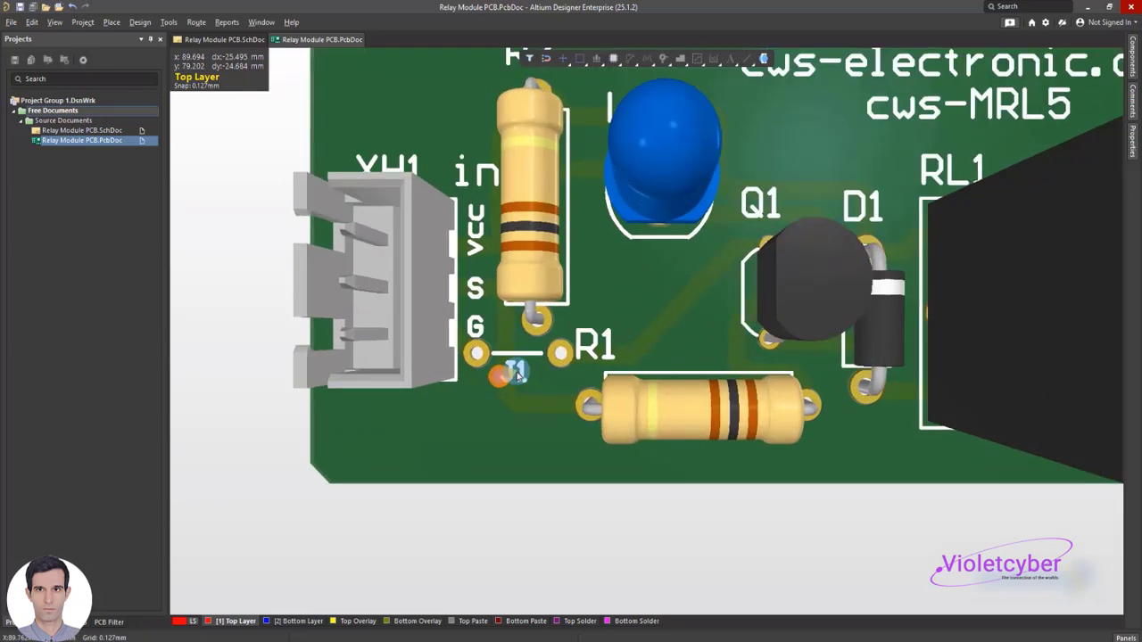
{"action": "scroll", "coordinate": [515, 375], "scroll_direction": "up", "scroll_amount": 1, "text": "ctrl"}
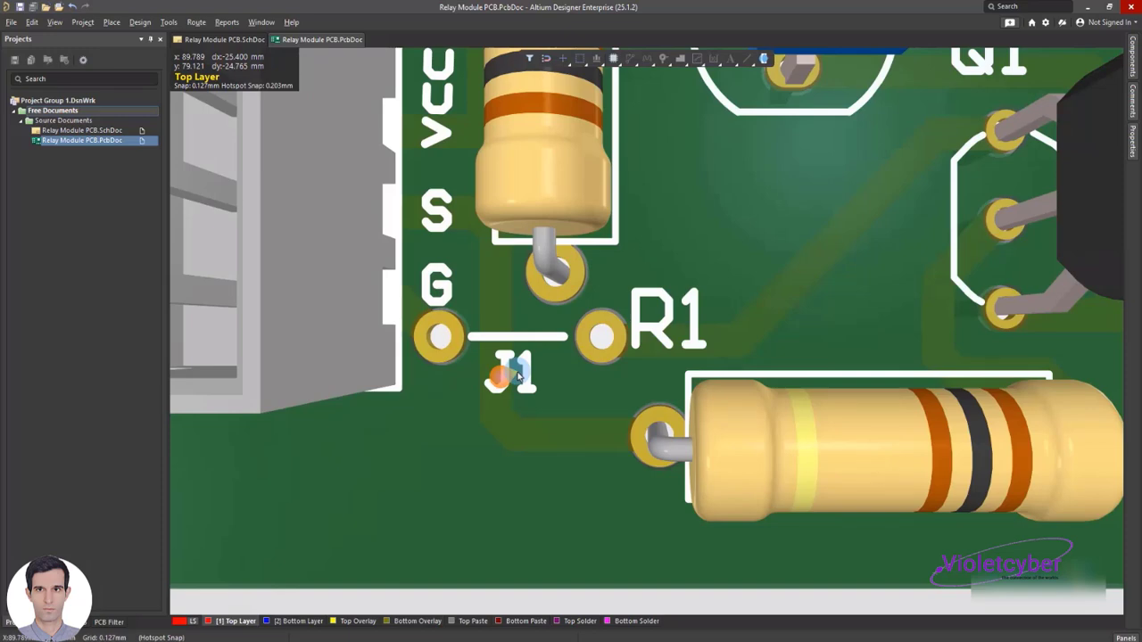
{"action": "scroll", "coordinate": [516, 375], "scroll_direction": "down", "scroll_amount": 5, "text": "ctrl"}
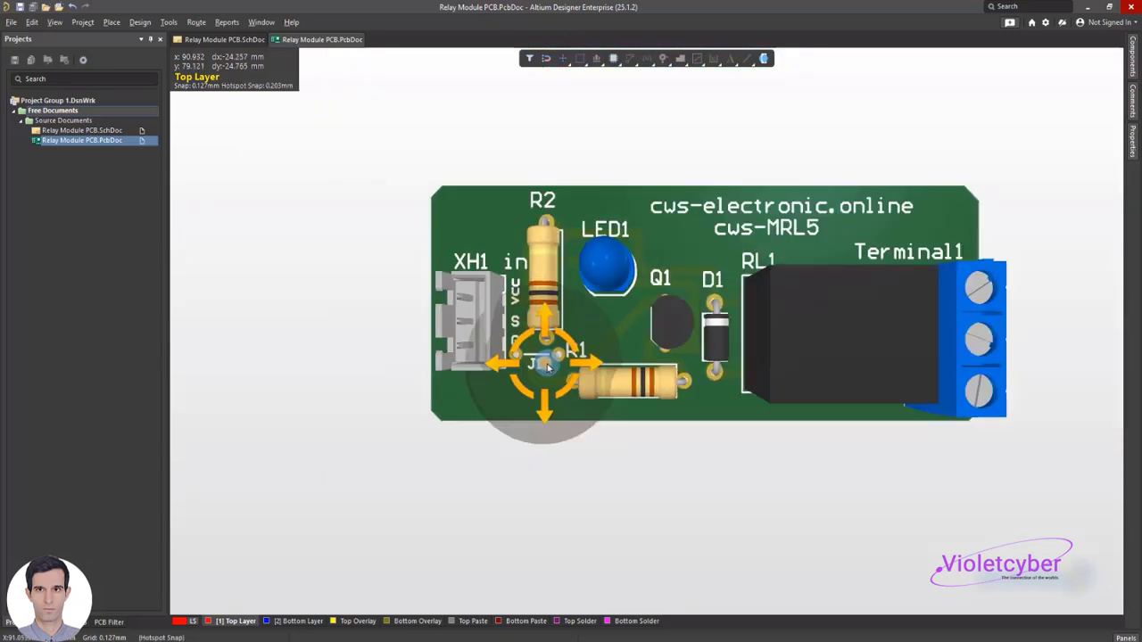
{"action": "scroll", "coordinate": [547, 365], "scroll_direction": "right", "scroll_amount": 3, "text": "shift"}
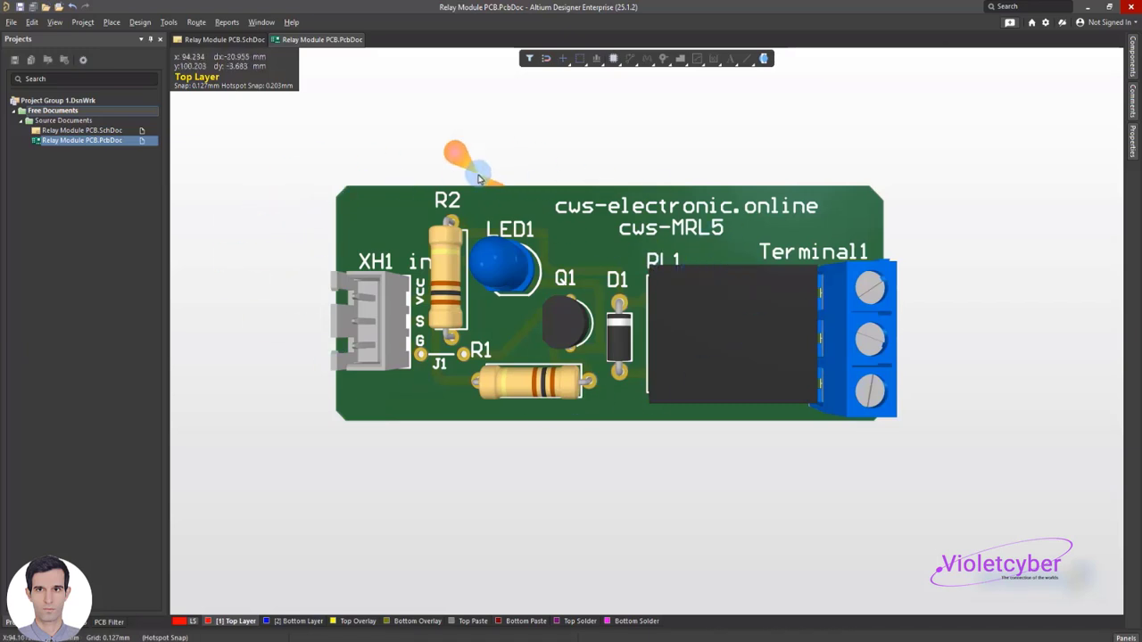
View the relay module schematic briefly and return the PCB to 2D Layout Mode with the whole board in view
{"action": "left_click", "coordinate": [200, 39]}
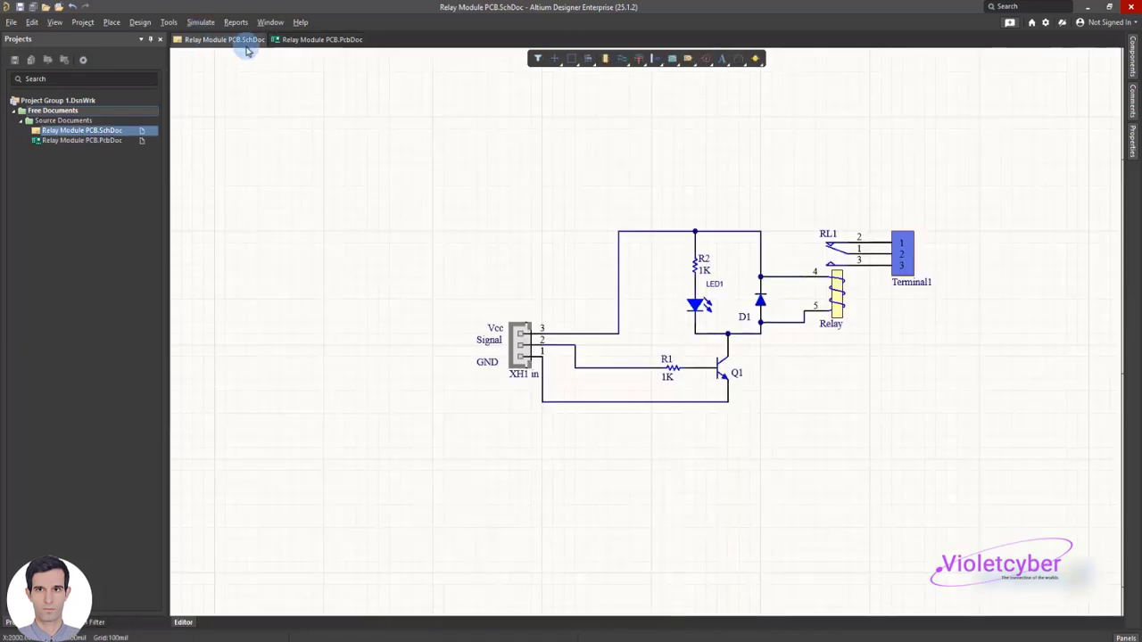
{"action": "left_click", "coordinate": [319, 42]}
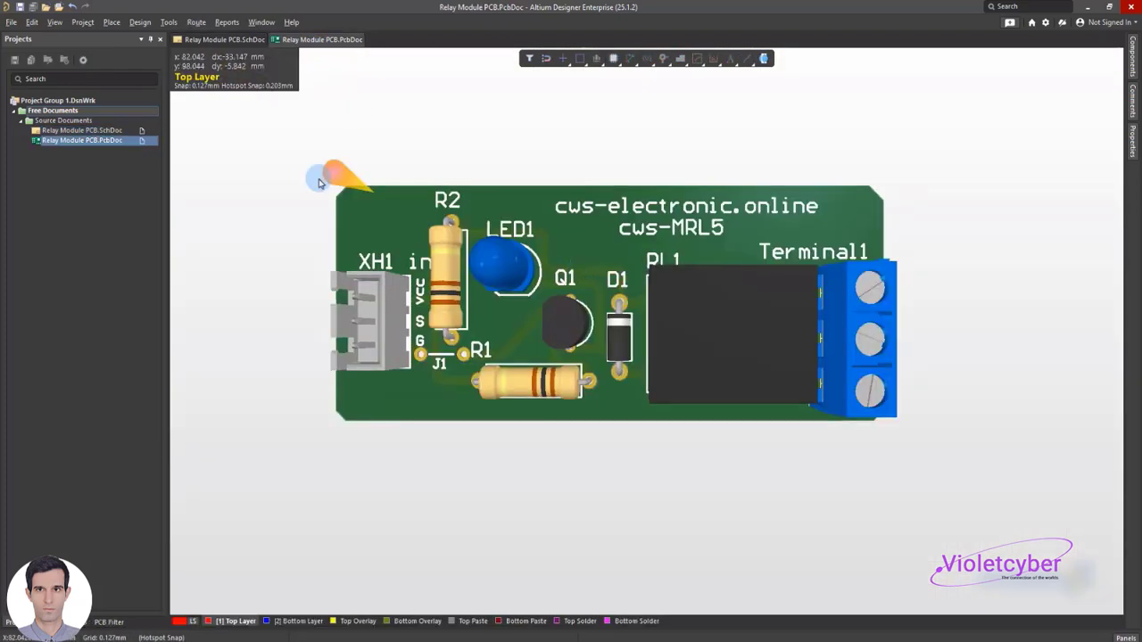
{"action": "left_click", "coordinate": [55, 22]}
{"action": "left_click", "coordinate": [78, 48]}
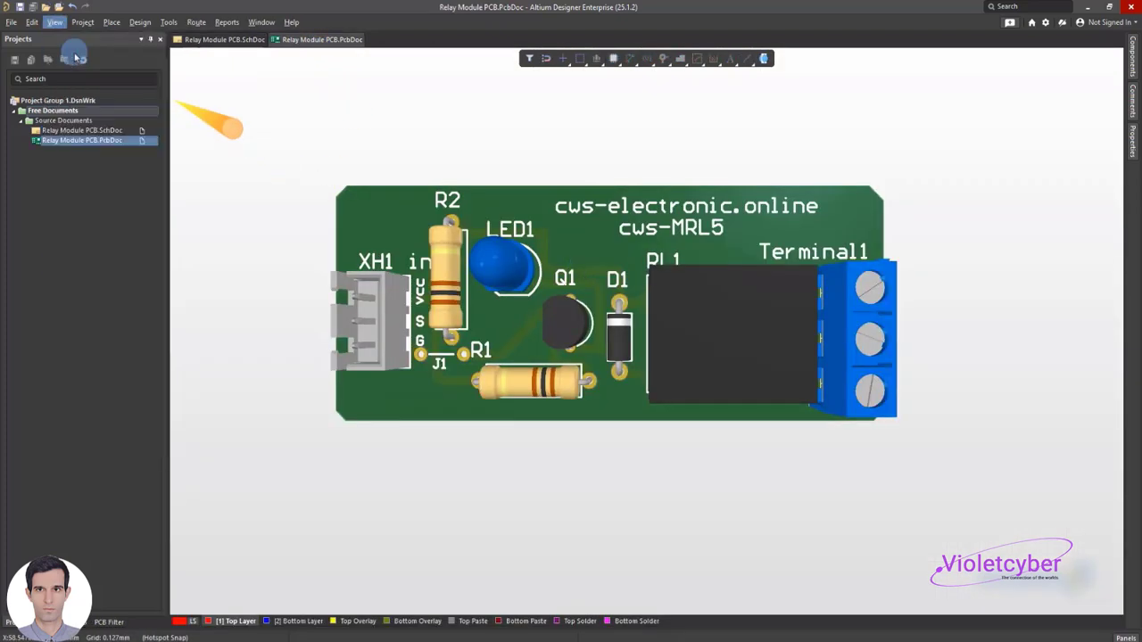
{"action": "scroll", "coordinate": [724, 426], "scroll_direction": "up", "scroll_amount": 2, "text": "ctrl"}
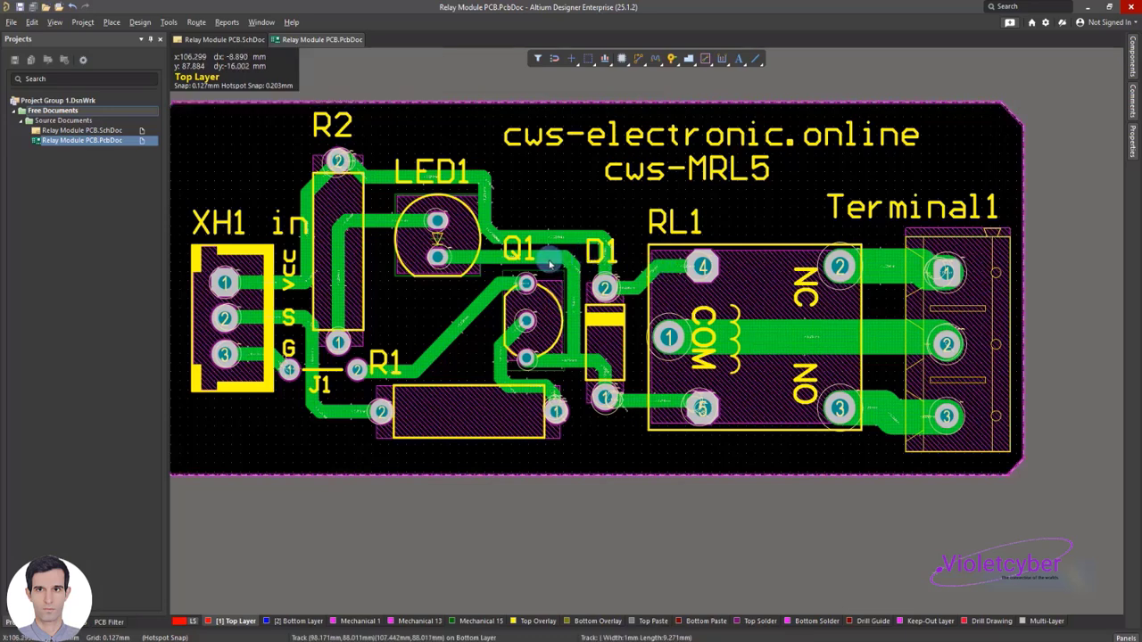
{"action": "scroll", "coordinate": [550, 265], "scroll_direction": "left", "scroll_amount": 2, "text": "shift"}
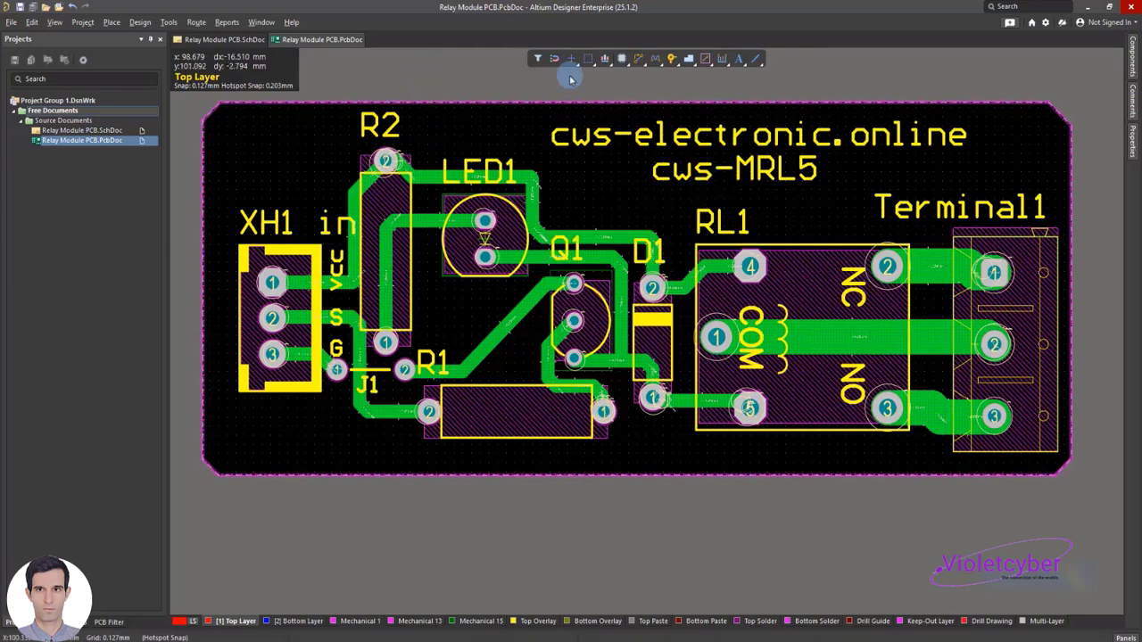
Place a Board Screw component from the component library in the free board area above connector XH1
{"action": "left_click", "coordinate": [1135, 59]}
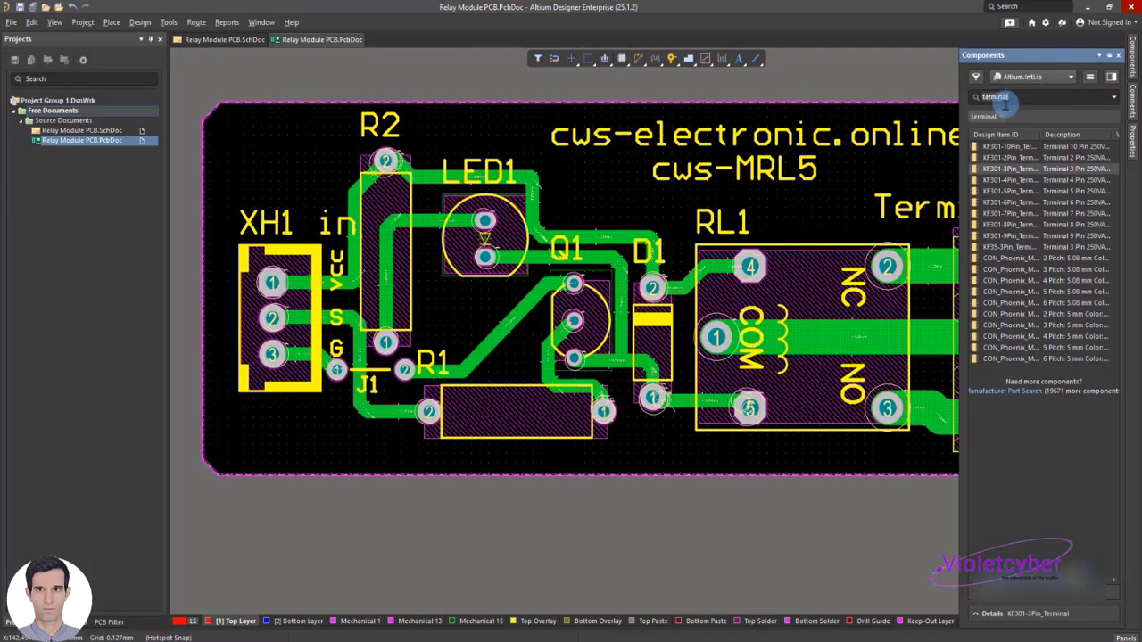
{"action": "left_click_drag", "start_coordinate": [1009, 167], "coordinate": [275, 269]}
{"action": "scroll", "coordinate": [302, 189], "scroll_direction": "up", "scroll_amount": 1}
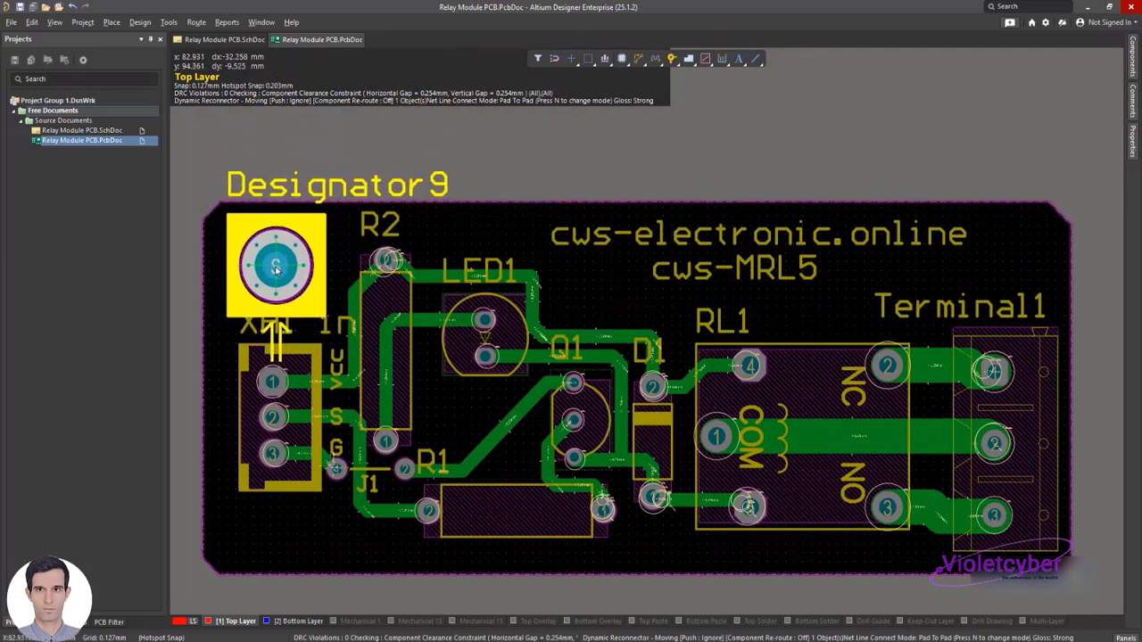
{"action": "left_click", "coordinate": [275, 268]}
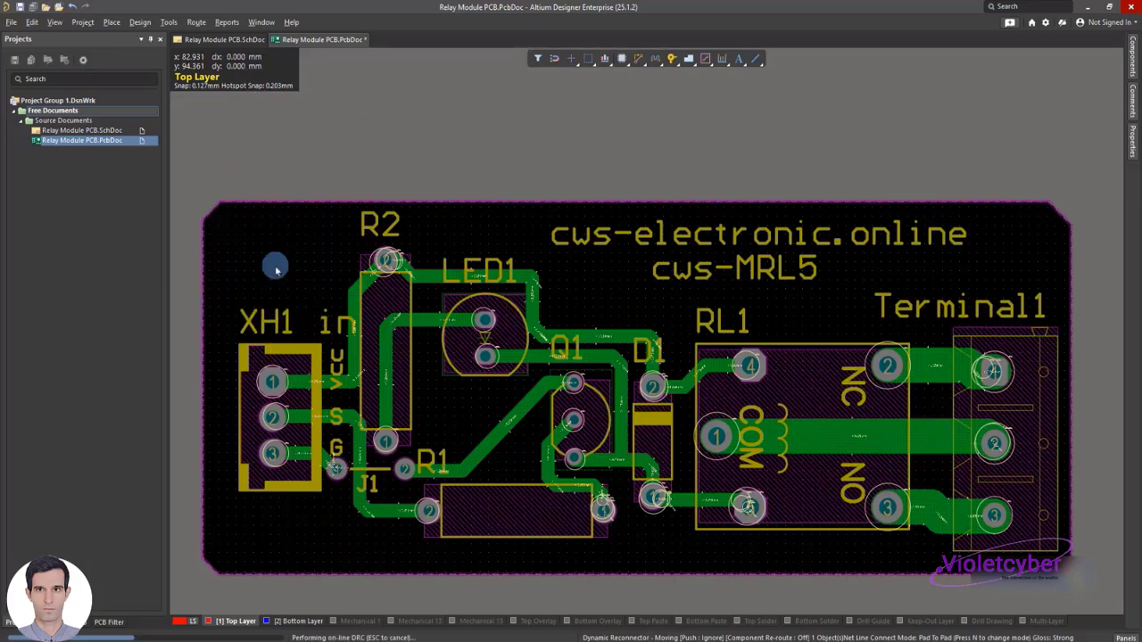
{"action": "right_click", "coordinate": [275, 290]}
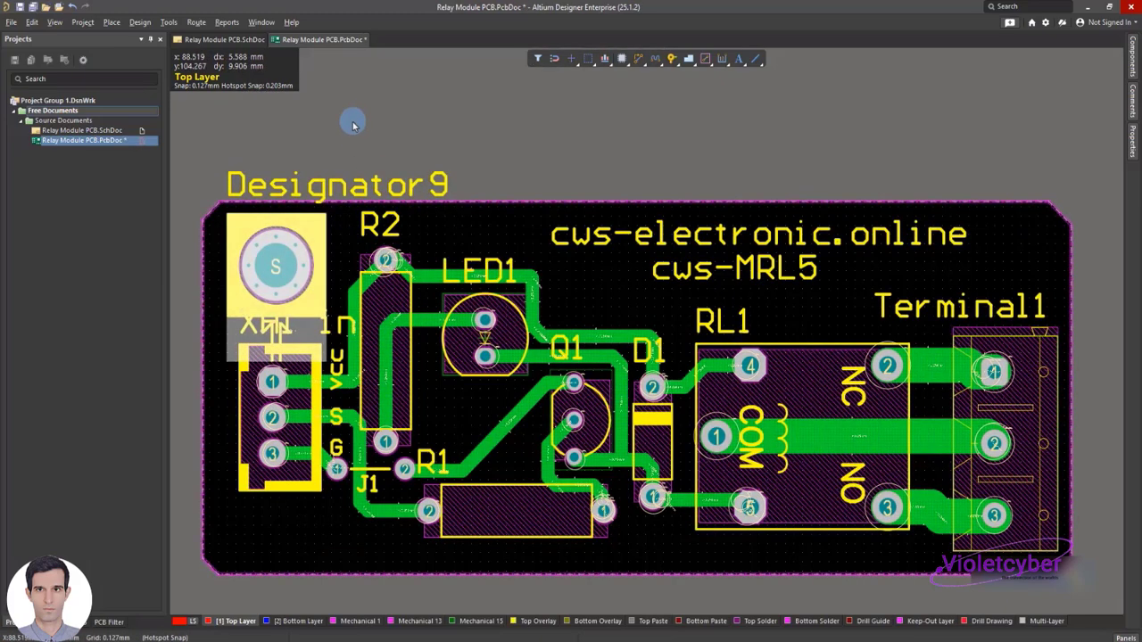
Replace the screw component's designator with "." and move the text onto the screw footprint
{"action": "double_click", "coordinate": [314, 189]}
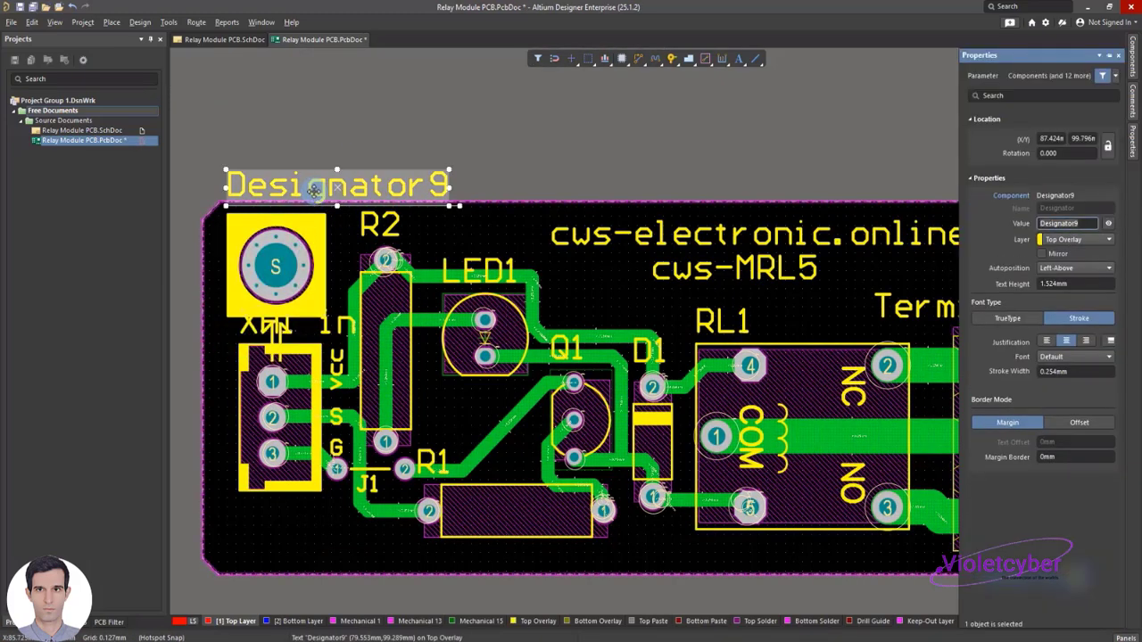
{"action": "type", "text": "Scr"}
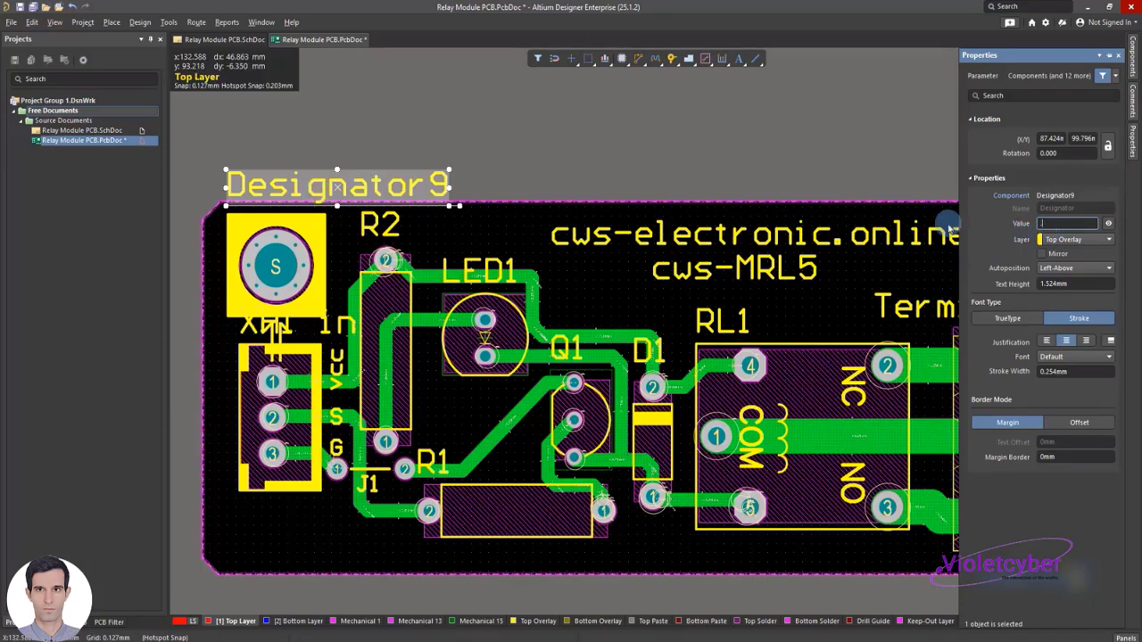
{"action": "left_click", "coordinate": [234, 202]}
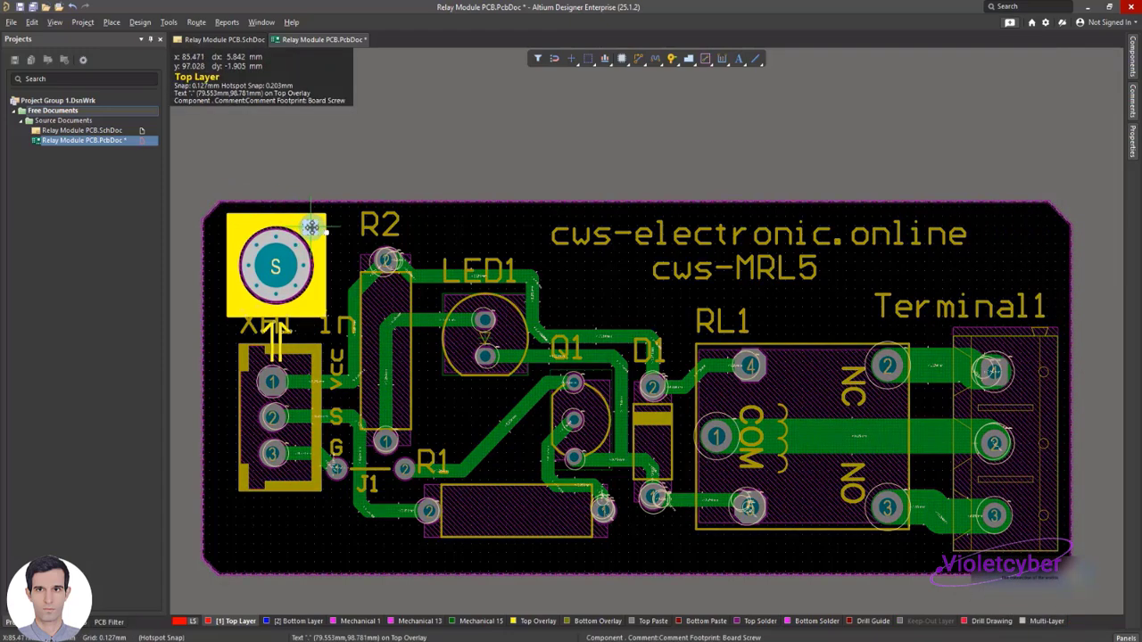
Rotate the screw footprint until its arrow sits next to R2, and place it in the board corner above XH1
{"action": "key", "text": "space"}
{"action": "left_click_drag", "start_coordinate": [307, 245], "coordinate": [308, 245]}
{"action": "key", "text": "space"}
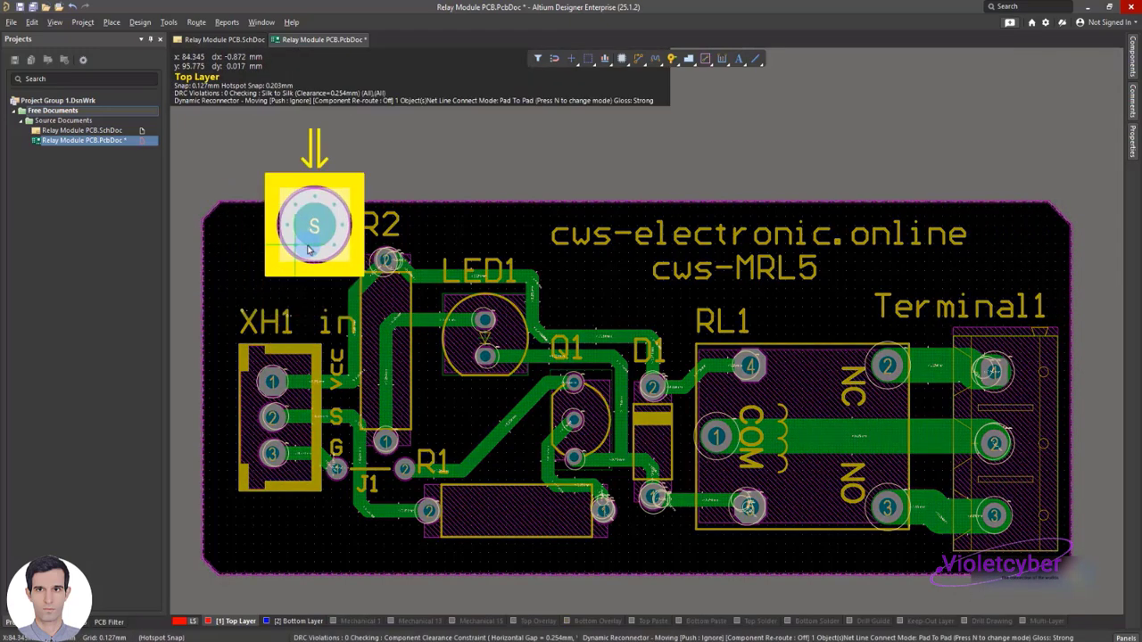
{"action": "key", "text": "space"}
{"action": "key", "text": "space"}
{"action": "key", "text": "space"}
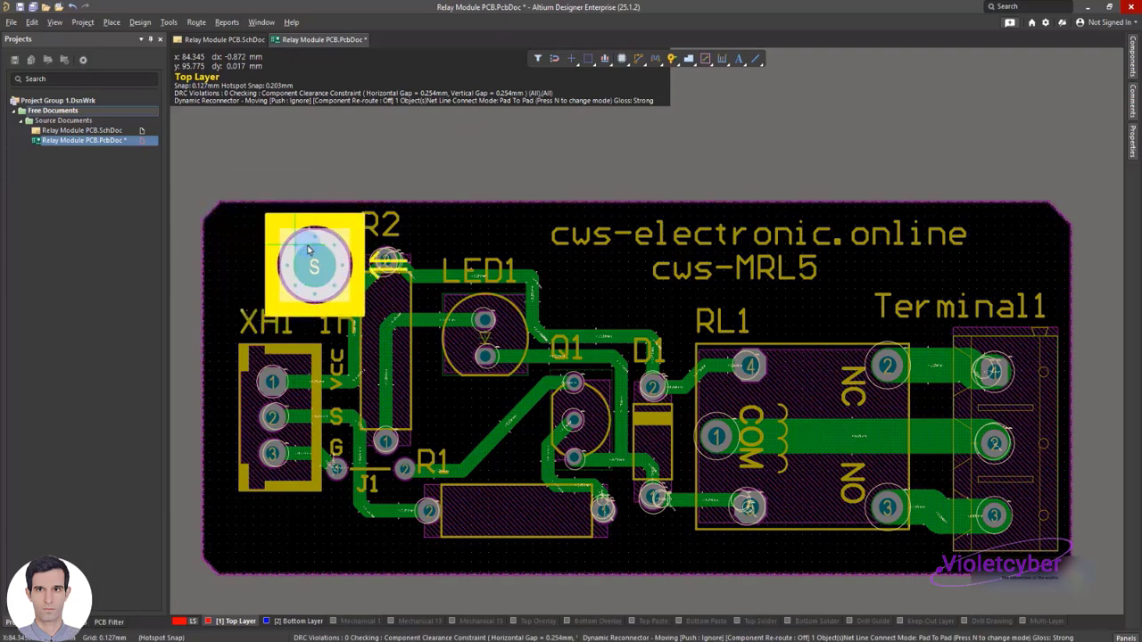
{"action": "left_click", "coordinate": [261, 243]}
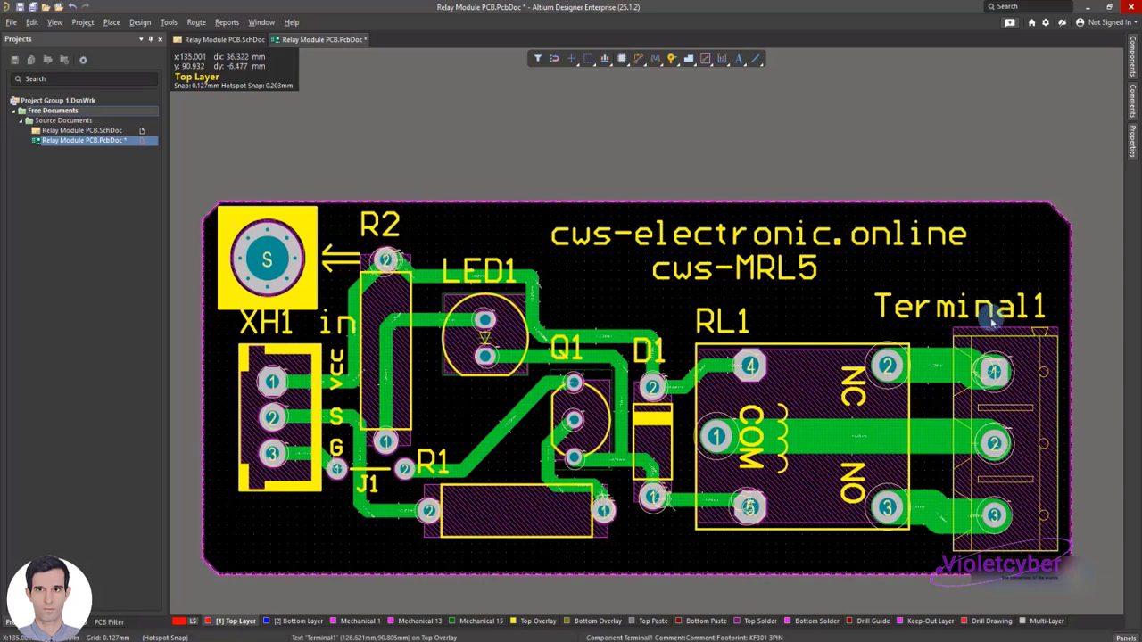
Move relay RL1 and connector Terminal1 upward on the board, closer to the cws-MRL5 text
{"action": "left_click", "coordinate": [782, 360]}
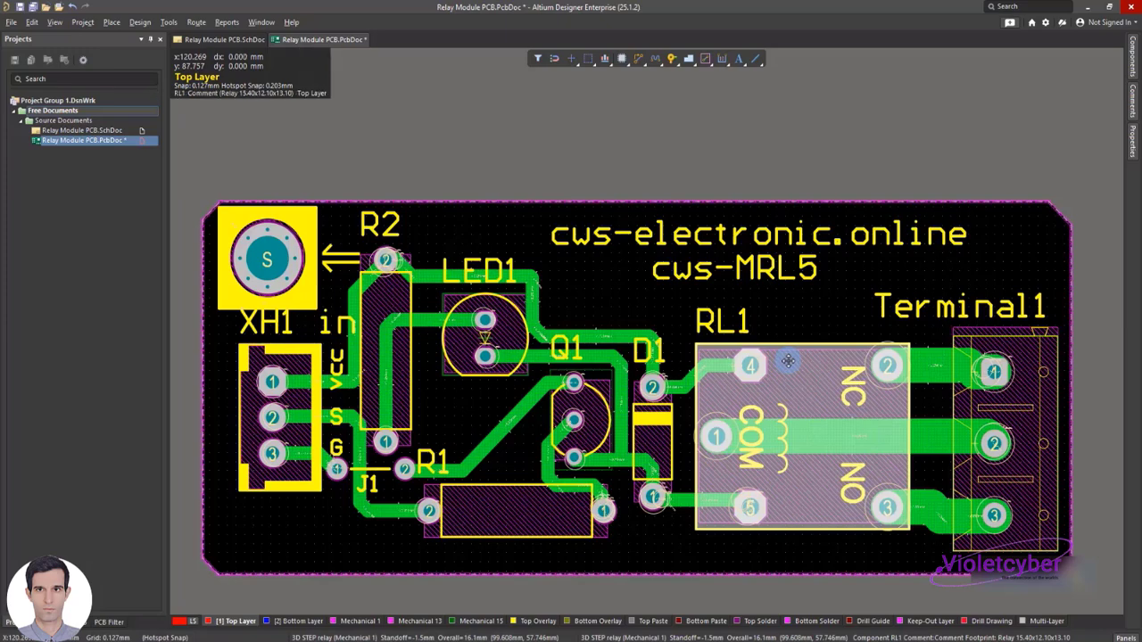
{"action": "left_click_drag", "start_coordinate": [788, 361], "coordinate": [742, 326]}
{"action": "left_click_drag", "start_coordinate": [993, 372], "coordinate": [969, 307]}
{"action": "left_click_drag", "start_coordinate": [741, 327], "coordinate": [744, 308]}
Reshape the track between D1 pad 2 and the moved relay so it ends centred on RL1 pad 4
{"action": "scroll", "coordinate": [768, 513], "scroll_direction": "up", "scroll_amount": 2, "text": "ctrl"}
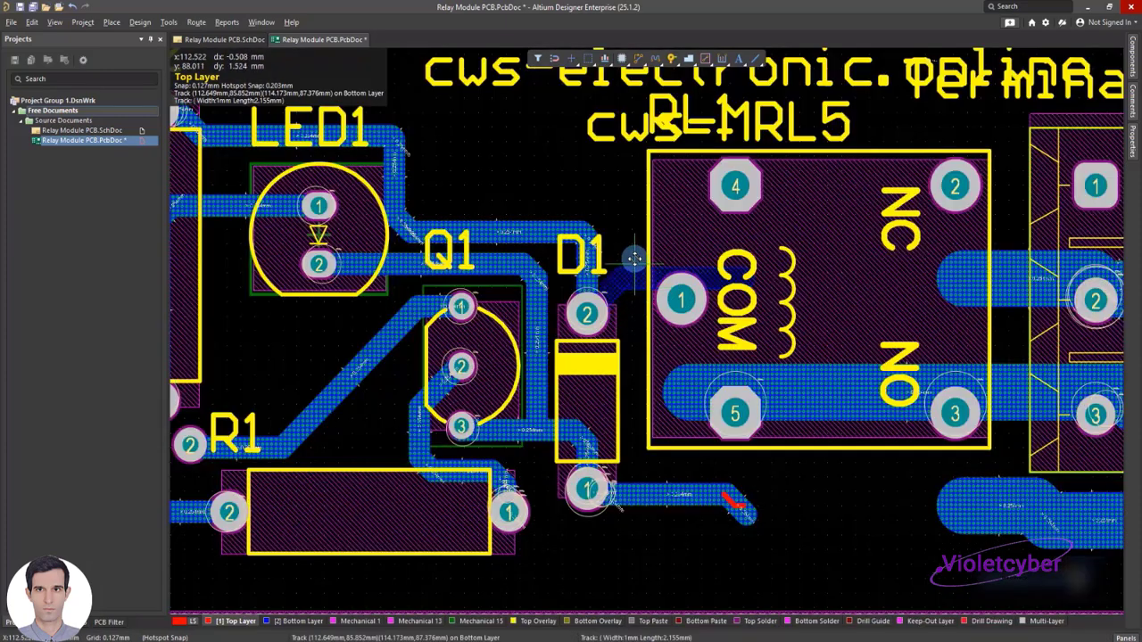
{"action": "left_click_drag", "start_coordinate": [634, 258], "coordinate": [635, 258]}
{"action": "left_click_drag", "start_coordinate": [725, 279], "coordinate": [722, 278]}
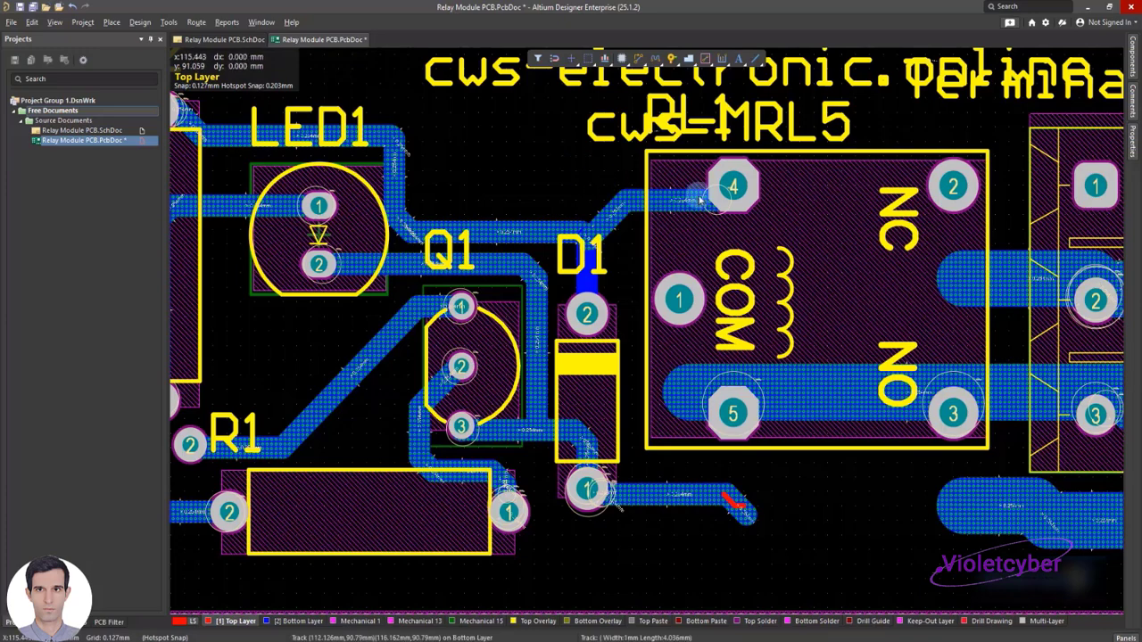
{"action": "left_click", "coordinate": [640, 203]}
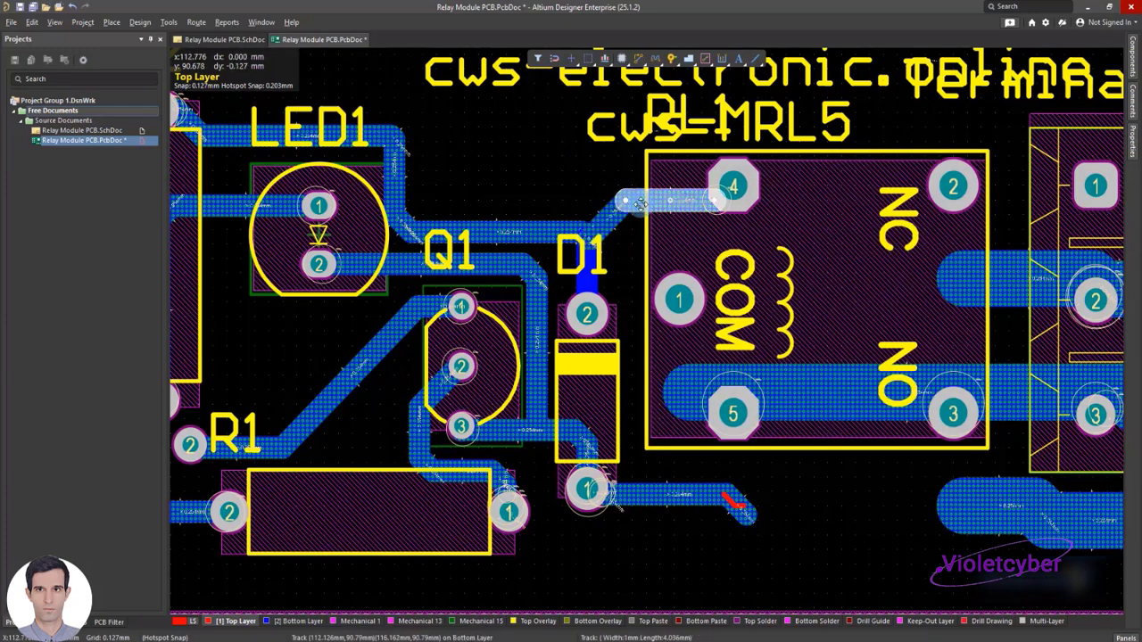
{"action": "left_click_drag", "start_coordinate": [655, 200], "coordinate": [656, 187]}
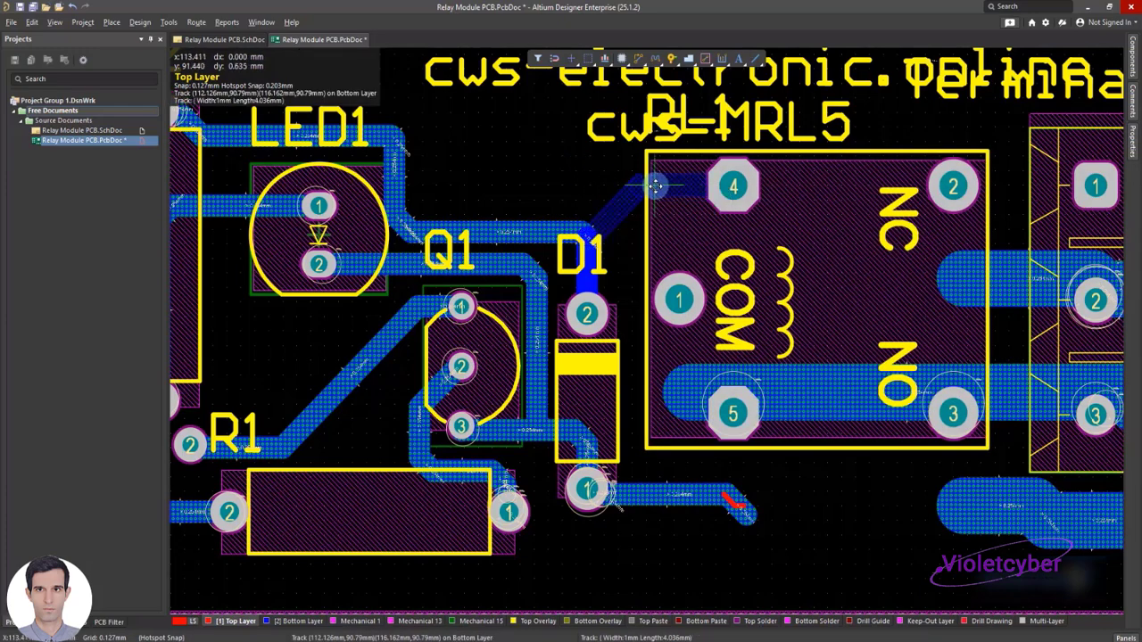
{"action": "left_click", "coordinate": [600, 173]}
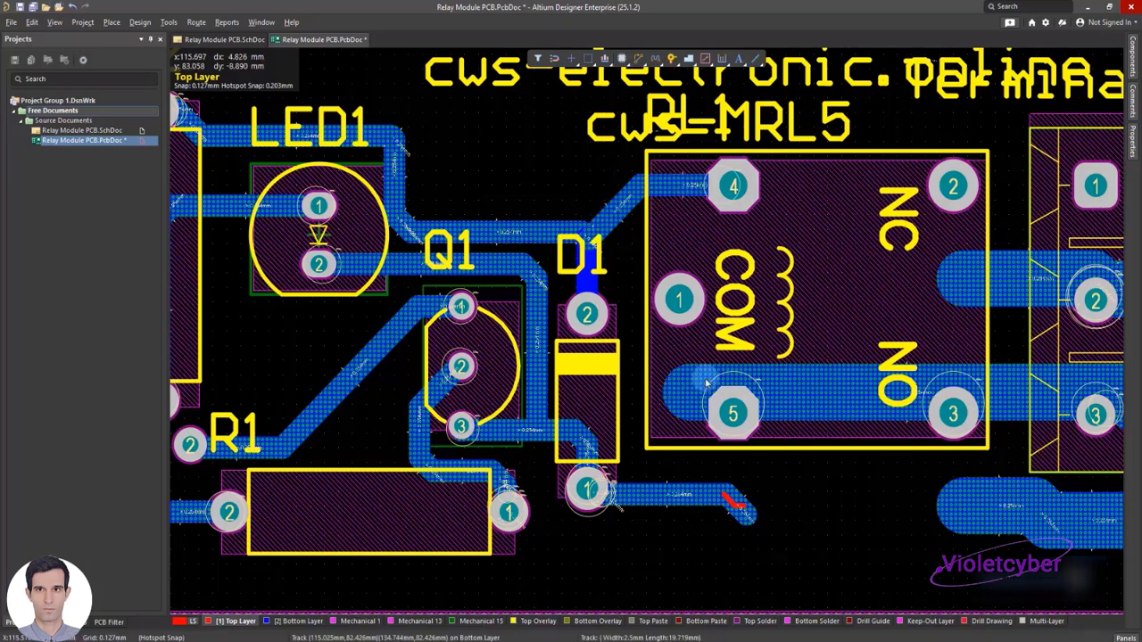
Shift the COM and NO tracks so they line up with pads 1 and 3 of RL1 and pads 2 and 3 of Terminal1
{"action": "scroll", "coordinate": [1033, 384], "scroll_direction": "down", "scroll_amount": 2, "text": "ctrl"}
{"action": "scroll", "coordinate": [1046, 366], "scroll_direction": "up", "scroll_amount": 3, "text": "shift"}
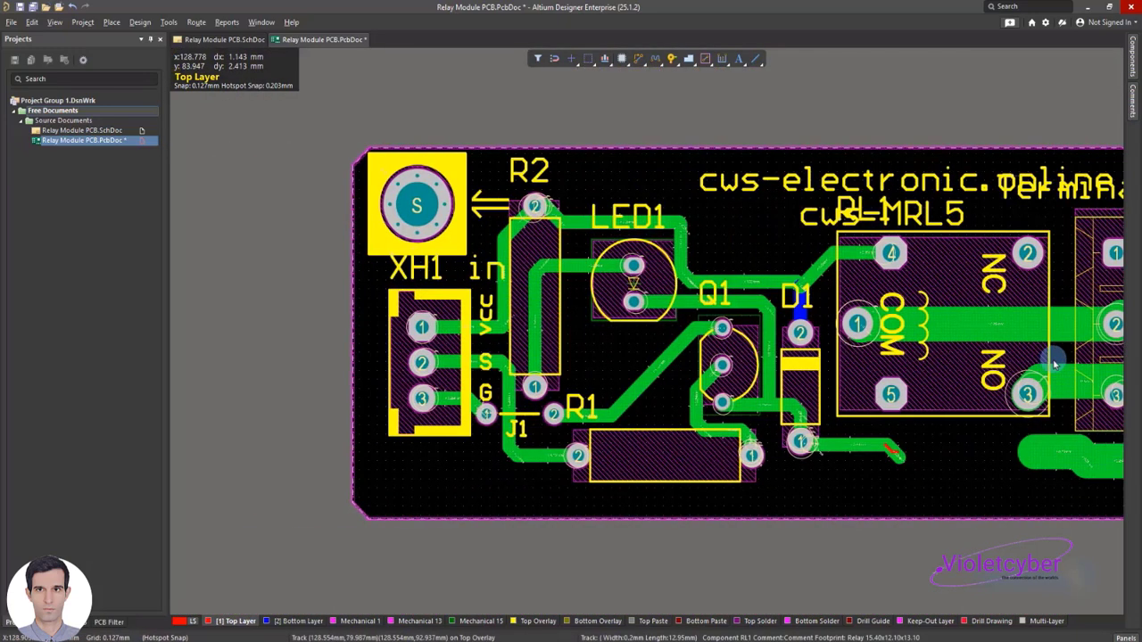
{"action": "scroll", "coordinate": [1053, 356], "scroll_direction": "down", "scroll_amount": 7, "text": "shift"}
{"action": "scroll", "coordinate": [859, 309], "scroll_direction": "up", "scroll_amount": 4, "text": "ctrl"}
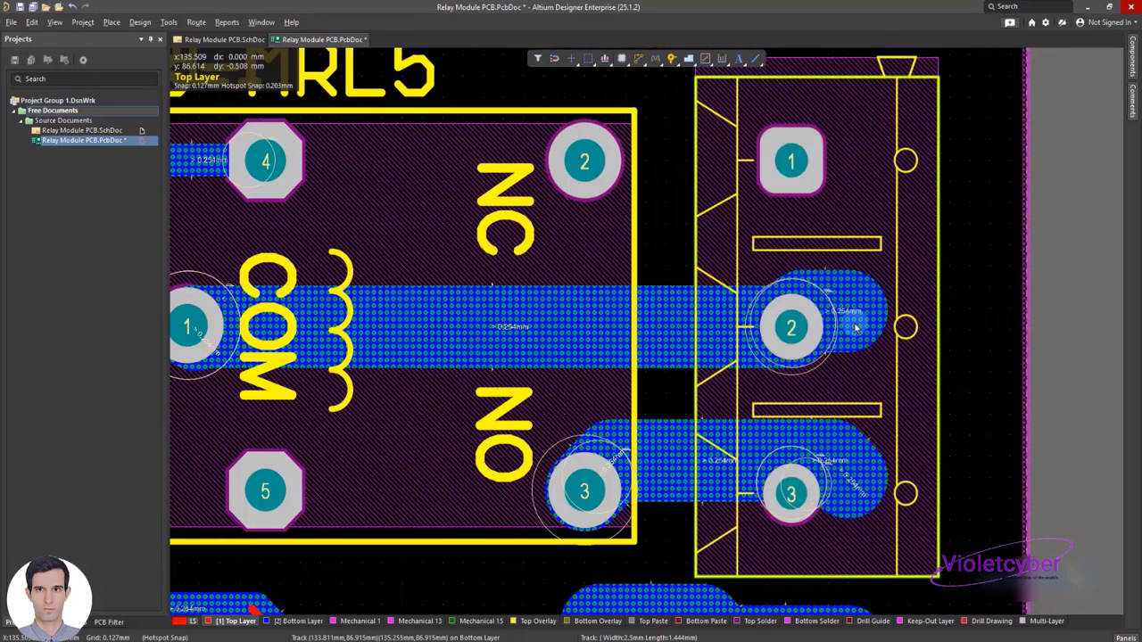
{"action": "scroll", "coordinate": [678, 280], "scroll_direction": "down", "scroll_amount": 1, "text": "ctrl"}
{"action": "scroll", "coordinate": [670, 230], "scroll_direction": "up", "scroll_amount": 4, "text": "ctrl"}
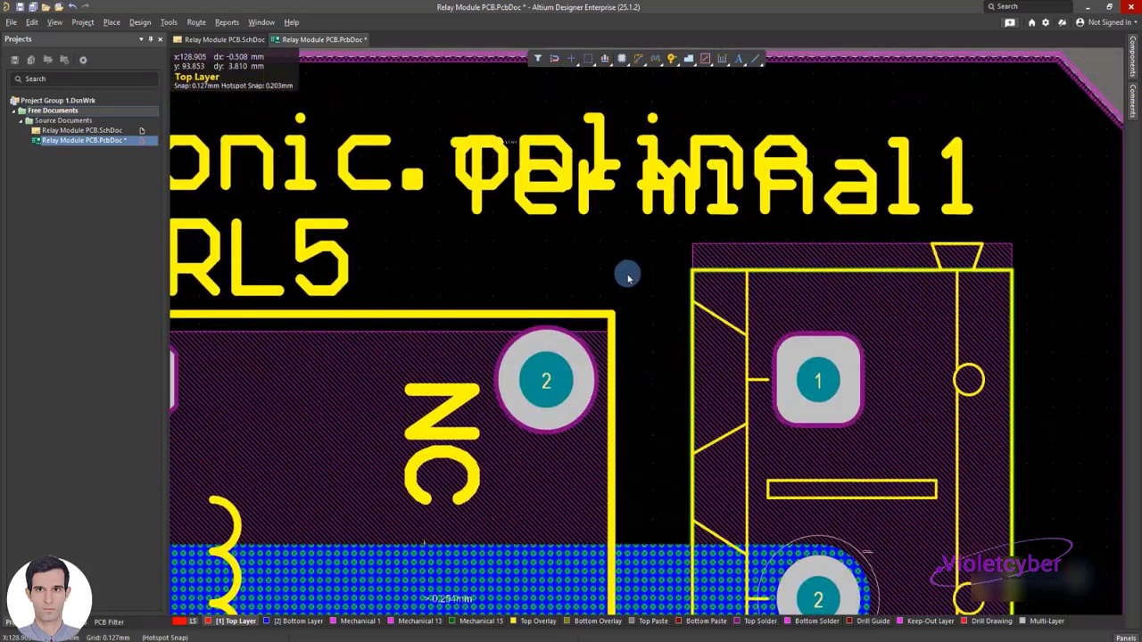
Draw a 2.5 mm wide track on the Bottom Layer from RL1 pad 2 to Terminal1 pad 1
{"action": "right_click", "coordinate": [628, 278]}
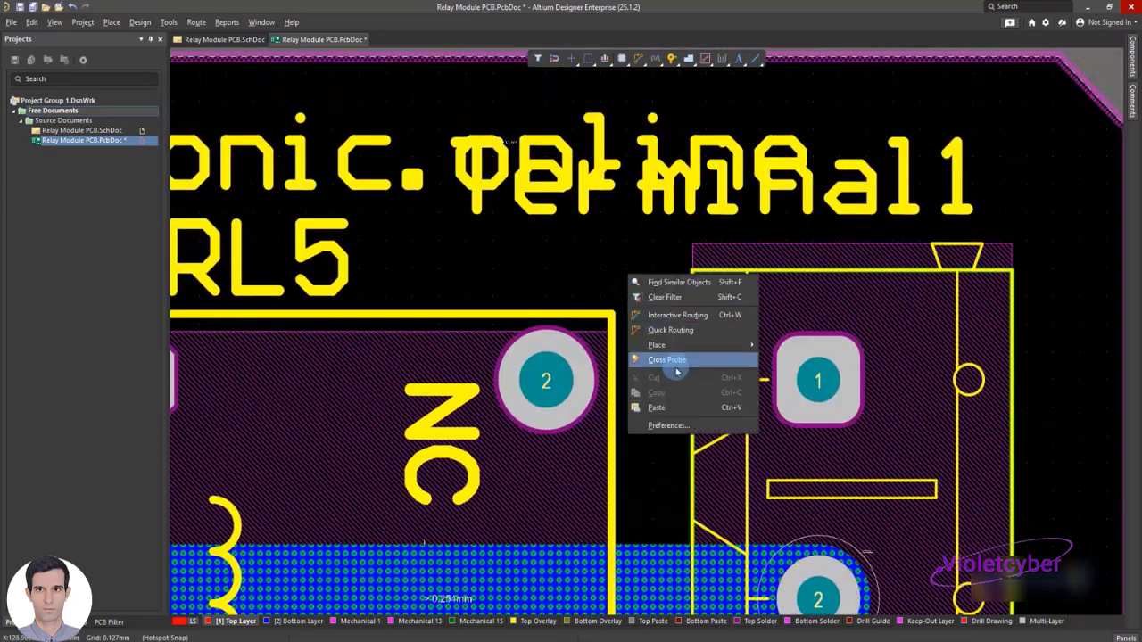
{"action": "mouse_move", "coordinate": [732, 345]}
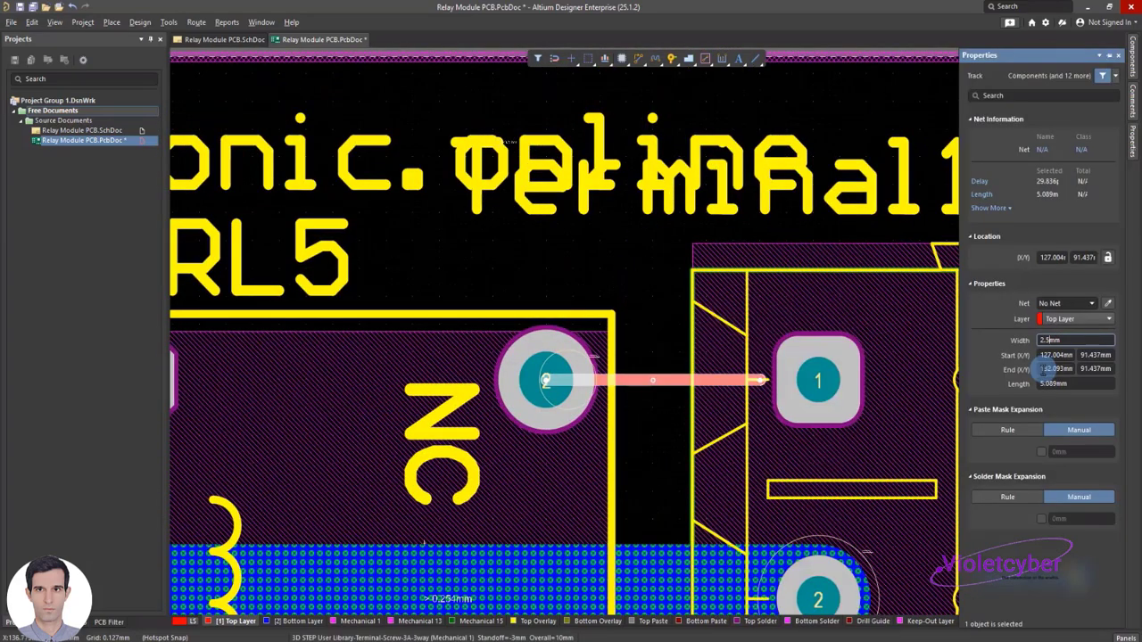
{"action": "left_click", "coordinate": [630, 293]}
{"action": "left_click", "coordinate": [685, 366]}
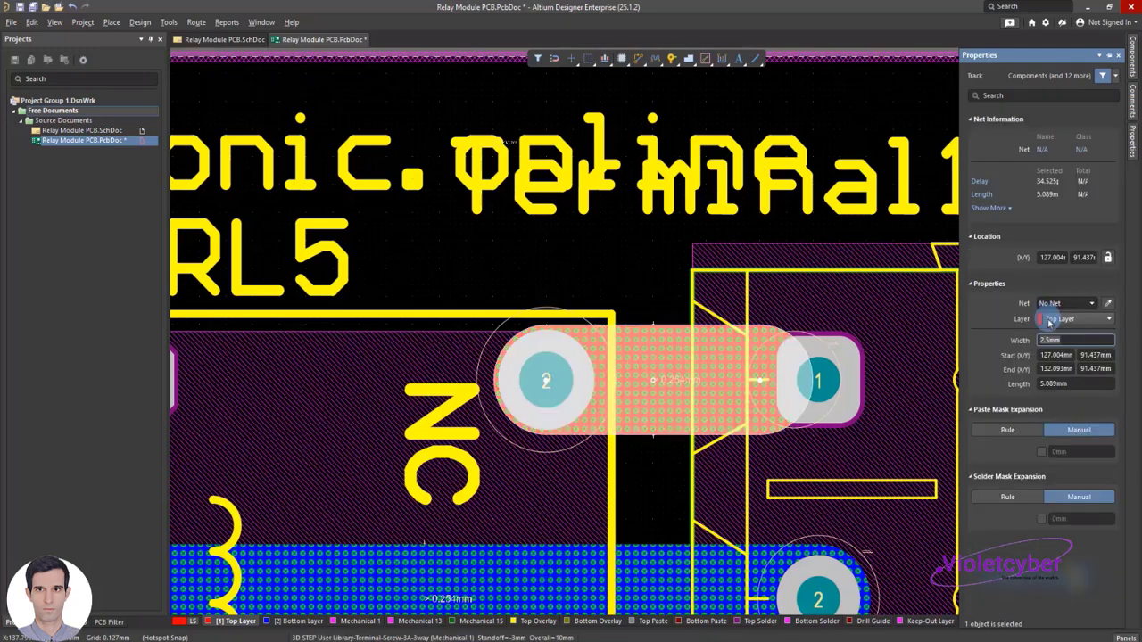
{"action": "left_click", "coordinate": [1075, 319]}
{"action": "left_click", "coordinate": [1066, 344]}
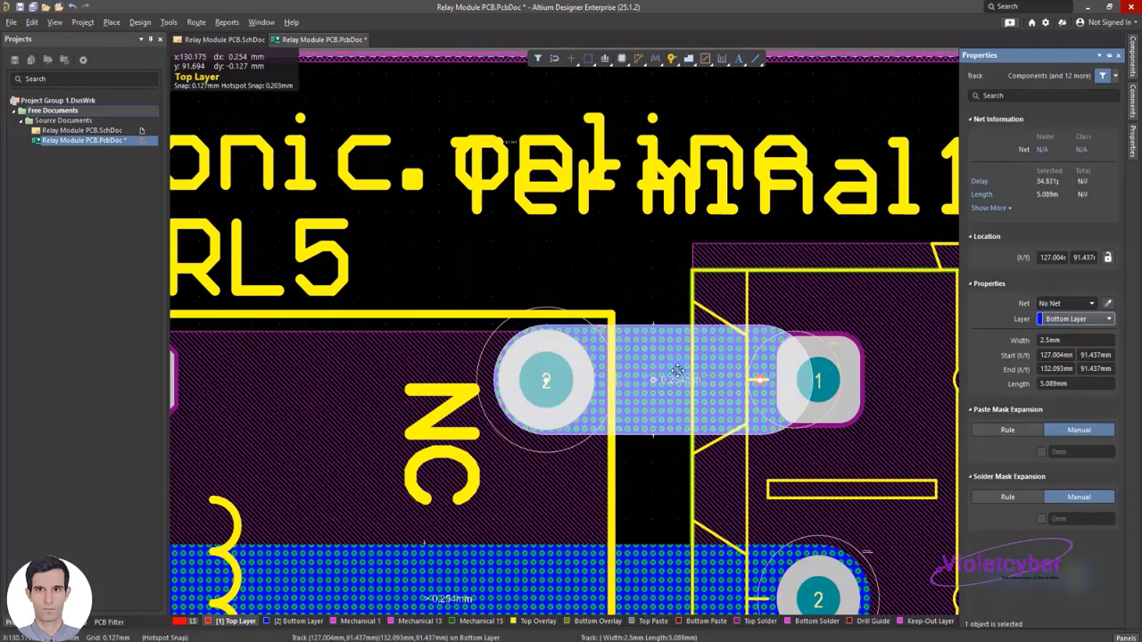
{"action": "left_click", "coordinate": [757, 386]}
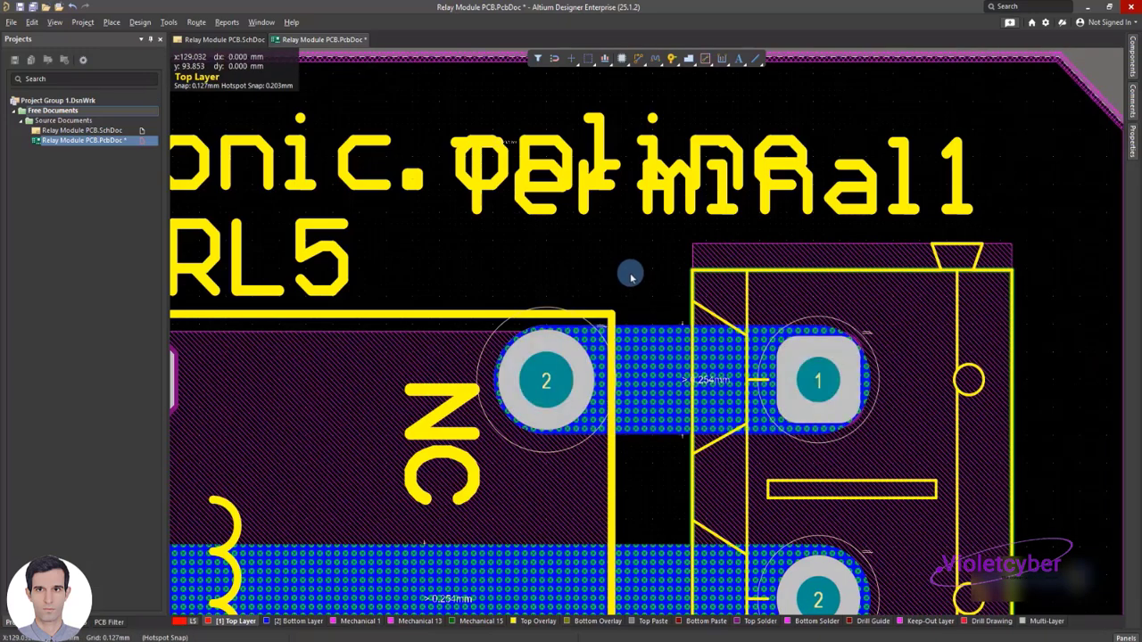
Turn the Terminal1 label vertical beside the connector, and separate the RL1 label from the cws-MRL5 text above the relay
{"action": "scroll", "coordinate": [629, 276], "scroll_direction": "down", "scroll_amount": 5, "text": "ctrl"}
{"action": "left_click", "coordinate": [775, 379]}
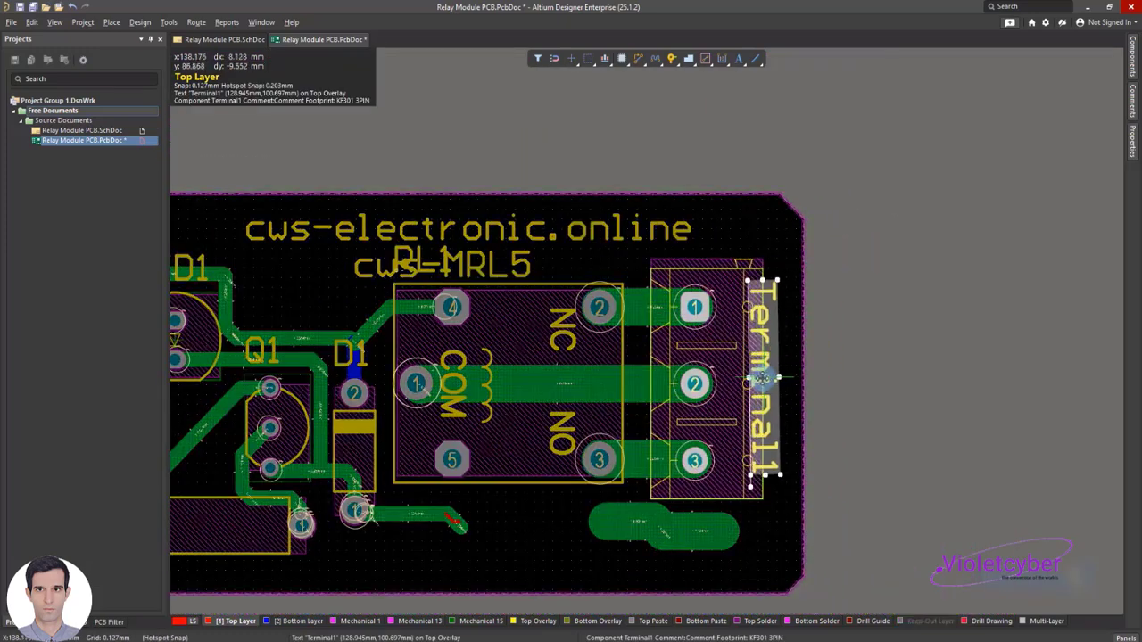
{"action": "left_click", "coordinate": [780, 255]}
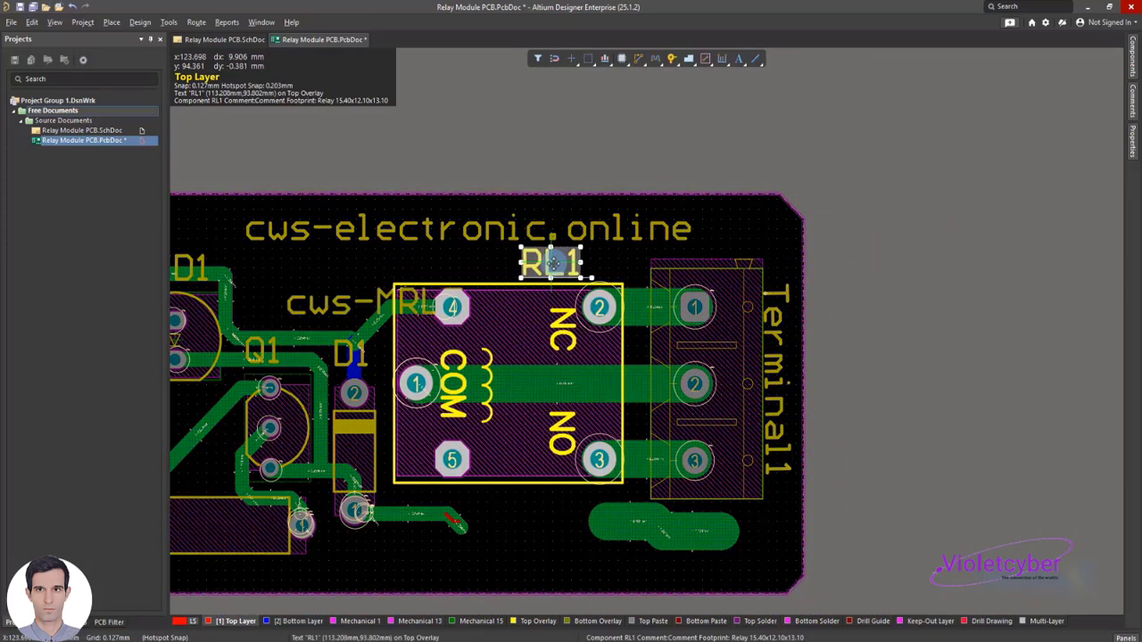
{"action": "left_click_drag", "start_coordinate": [558, 263], "coordinate": [607, 264]}
{"action": "left_click_drag", "start_coordinate": [331, 301], "coordinate": [295, 277]}
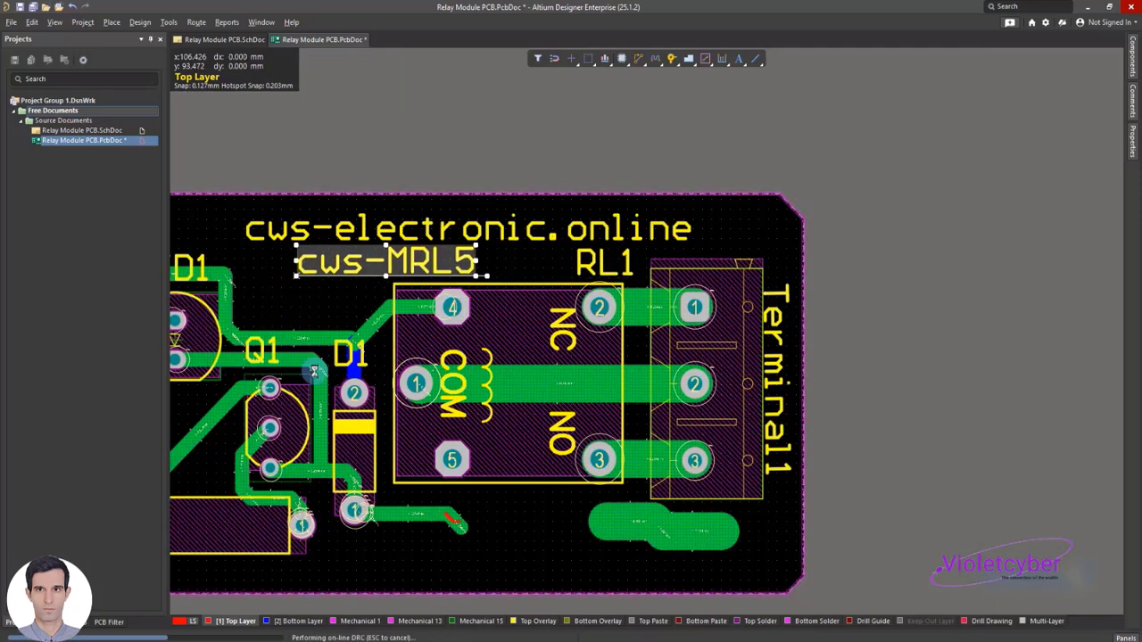
Delete the leftover 2.5 mm wide track segments below RL1 and Terminal1
{"action": "left_click", "coordinate": [480, 551]}
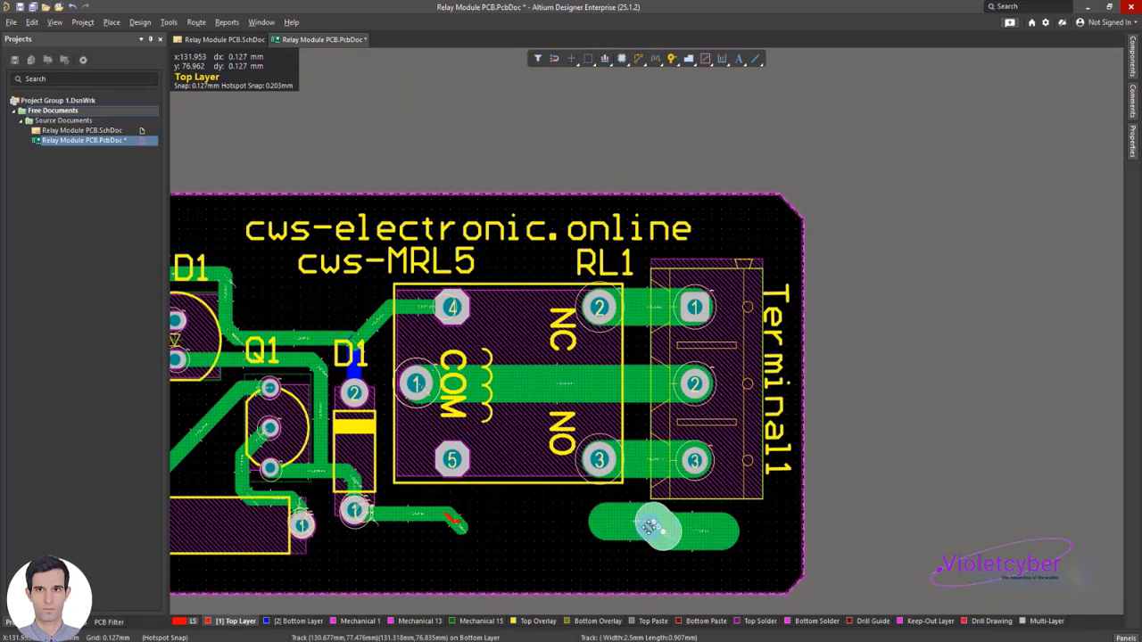
{"action": "key", "text": "Delete"}
{"action": "scroll", "coordinate": [388, 487], "scroll_direction": "up", "scroll_amount": 2, "text": "ctrl"}
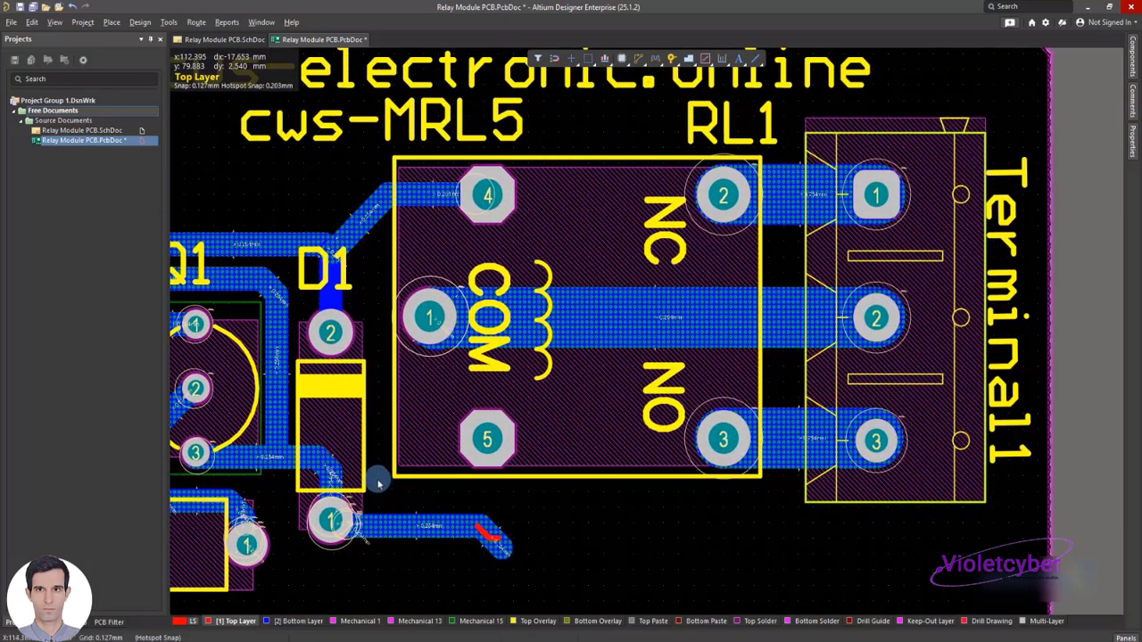
Reroute the track from D1 pad 1 so it ends on RL1 pad 5, and save the board file
{"action": "scroll", "coordinate": [379, 484], "scroll_direction": "down", "scroll_amount": 3, "text": "shift"}
{"action": "scroll", "coordinate": [381, 481], "scroll_direction": "up", "scroll_amount": 6, "text": "shift"}
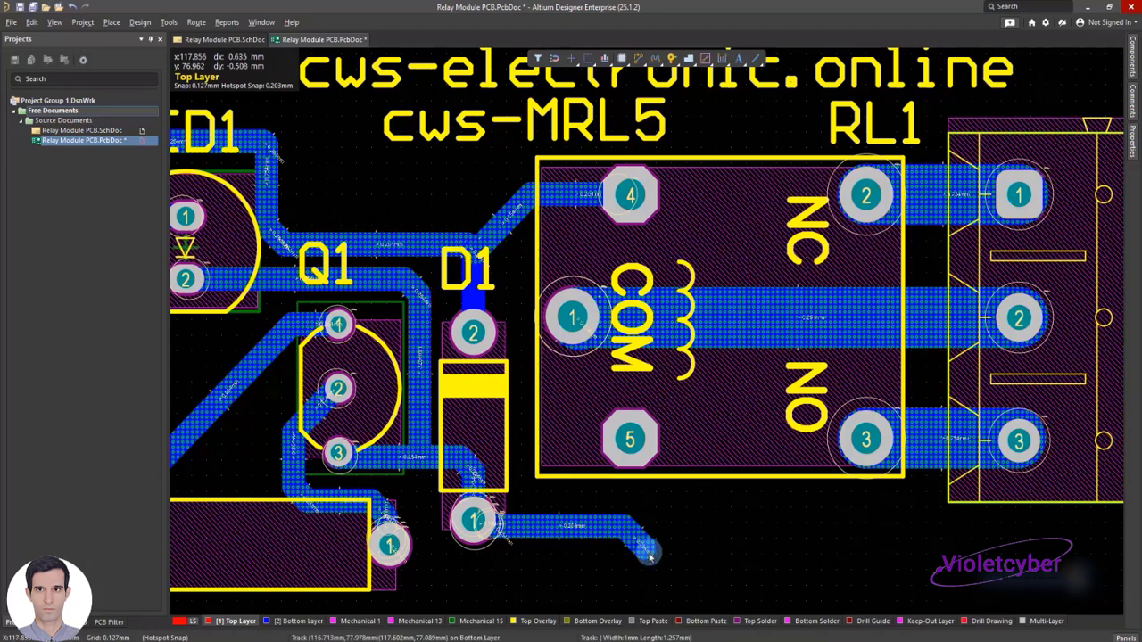
{"action": "left_click", "coordinate": [629, 538], "text": "ctrl"}
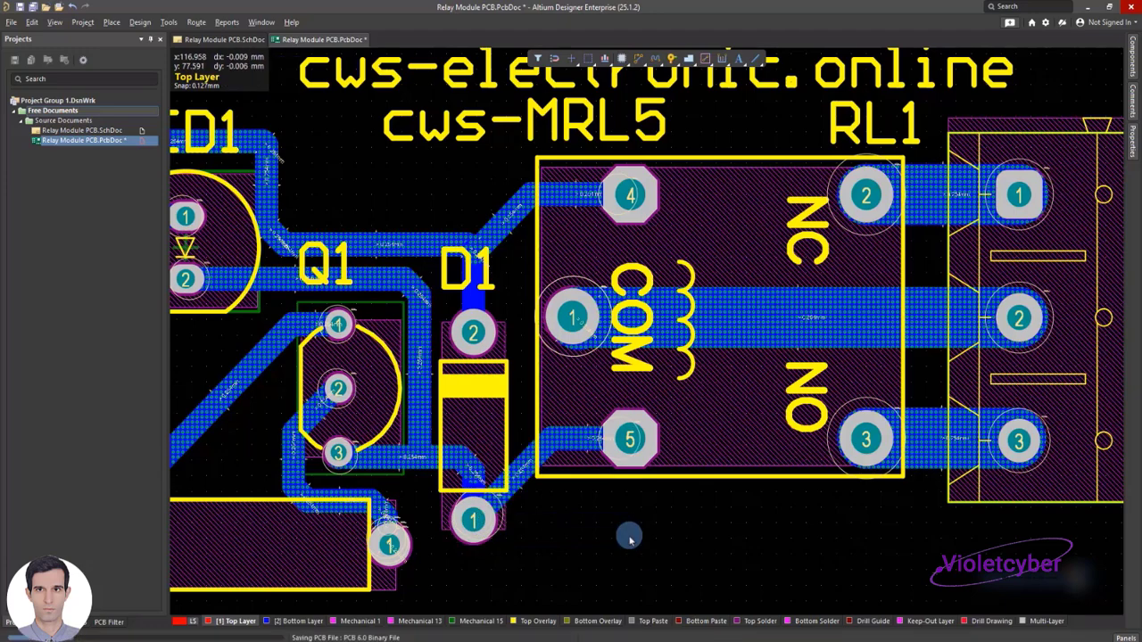
Place a Board Screw 3MM in the board's lower-right corner and shift Terminal1 with its tracks upward to make room
{"action": "key", "text": "ctrl+Page_Down"}
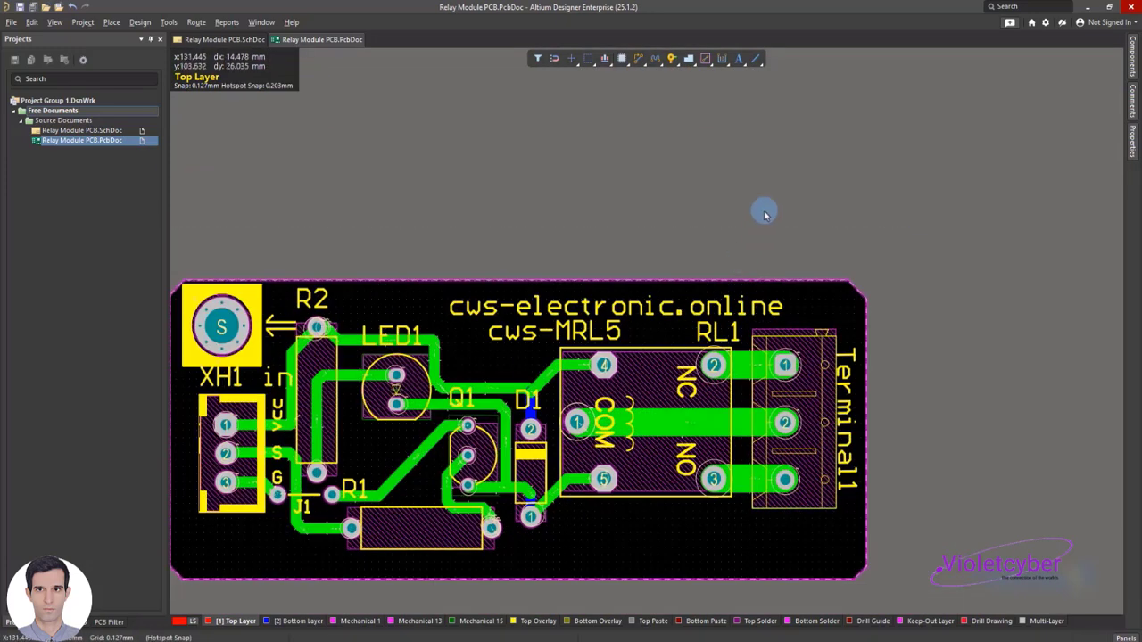
{"action": "left_click", "coordinate": [1135, 58]}
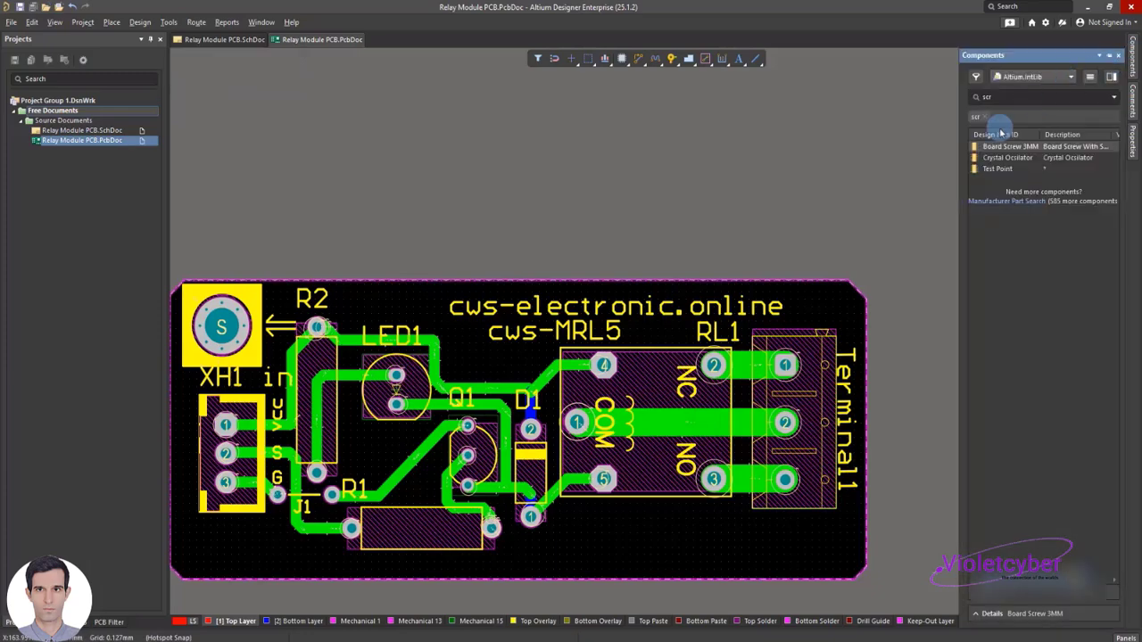
{"action": "left_click_drag", "start_coordinate": [999, 150], "coordinate": [817, 387]}
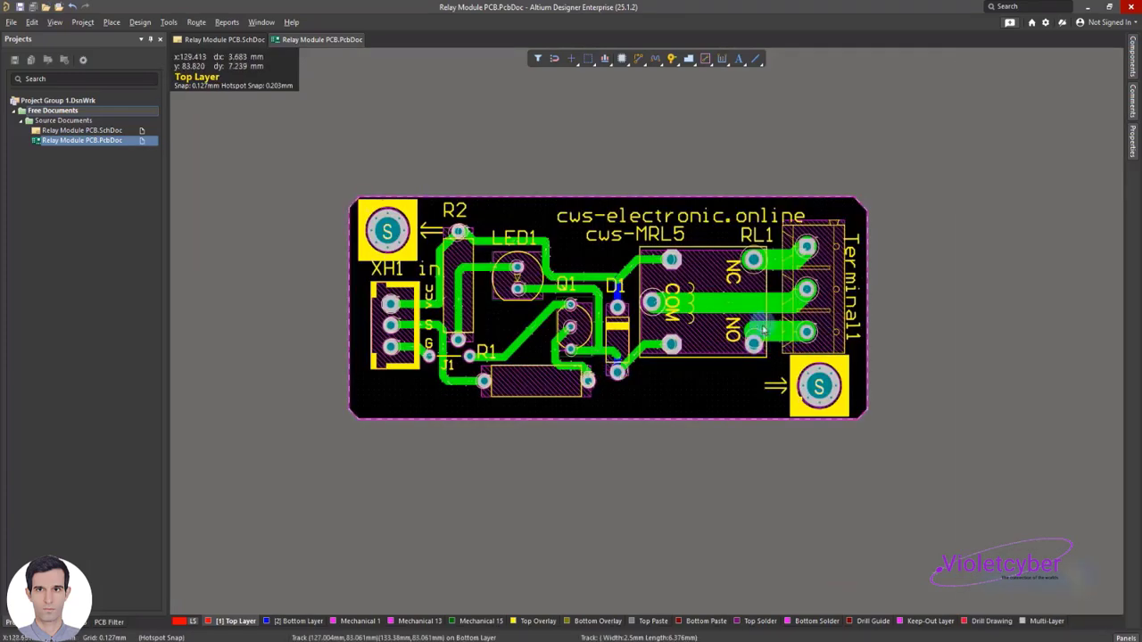
{"action": "scroll", "coordinate": [615, 309], "scroll_direction": "up", "scroll_amount": 1, "text": "ctrl"}
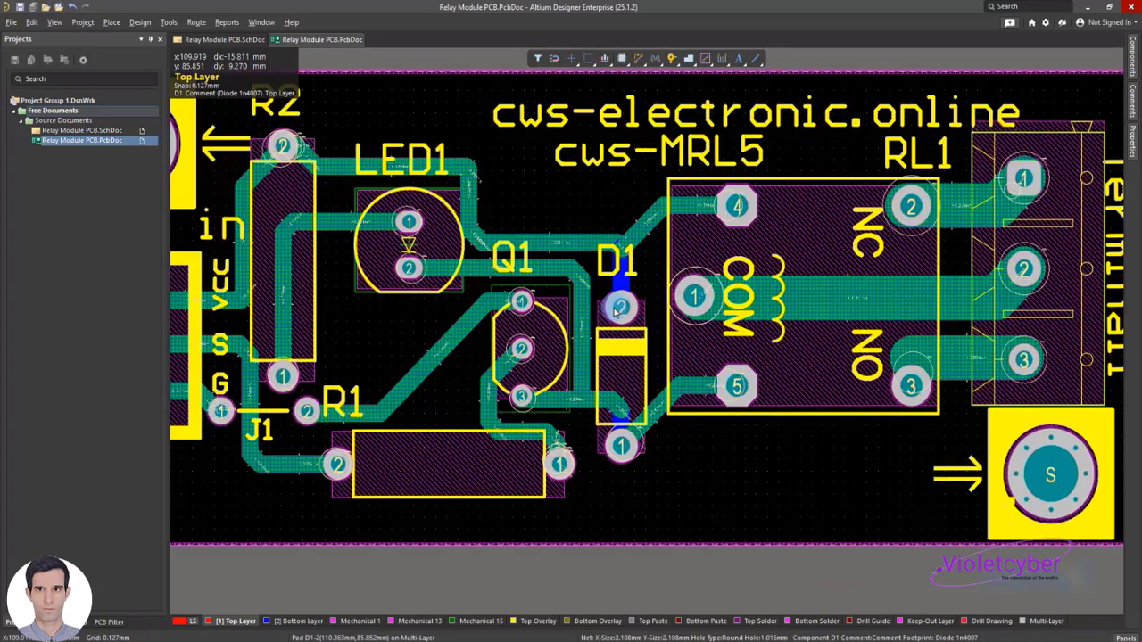
Inspect the routing around D1 and check the component and screw placement in the 3D view
{"action": "scroll", "coordinate": [615, 310], "scroll_direction": "down", "scroll_amount": 1, "text": "ctrl"}
{"action": "scroll", "coordinate": [618, 315], "scroll_direction": "up", "scroll_amount": 2, "text": "ctrl"}
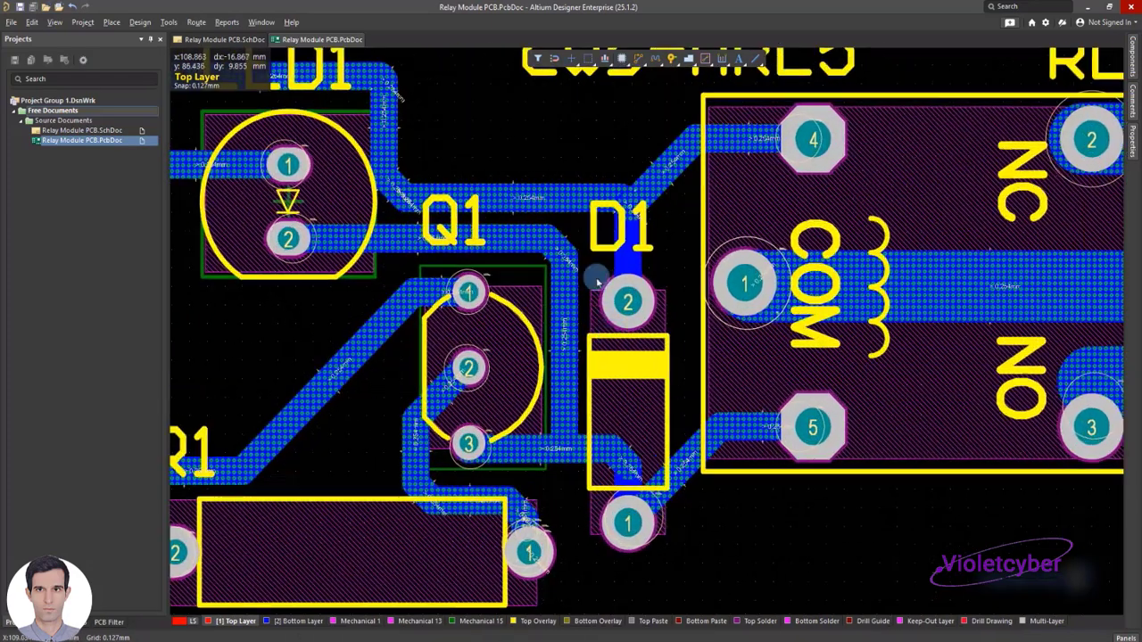
{"action": "scroll", "coordinate": [665, 432], "scroll_direction": "down", "scroll_amount": 3, "text": "ctrl"}
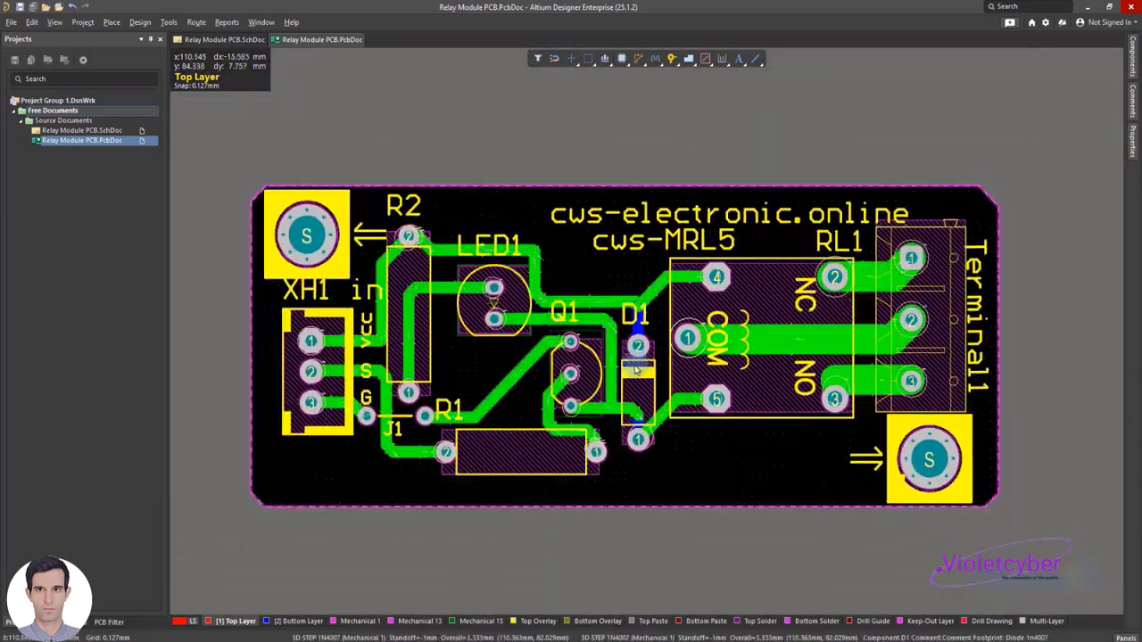
{"action": "left_click", "coordinate": [54, 21]}
{"action": "left_click", "coordinate": [89, 67]}
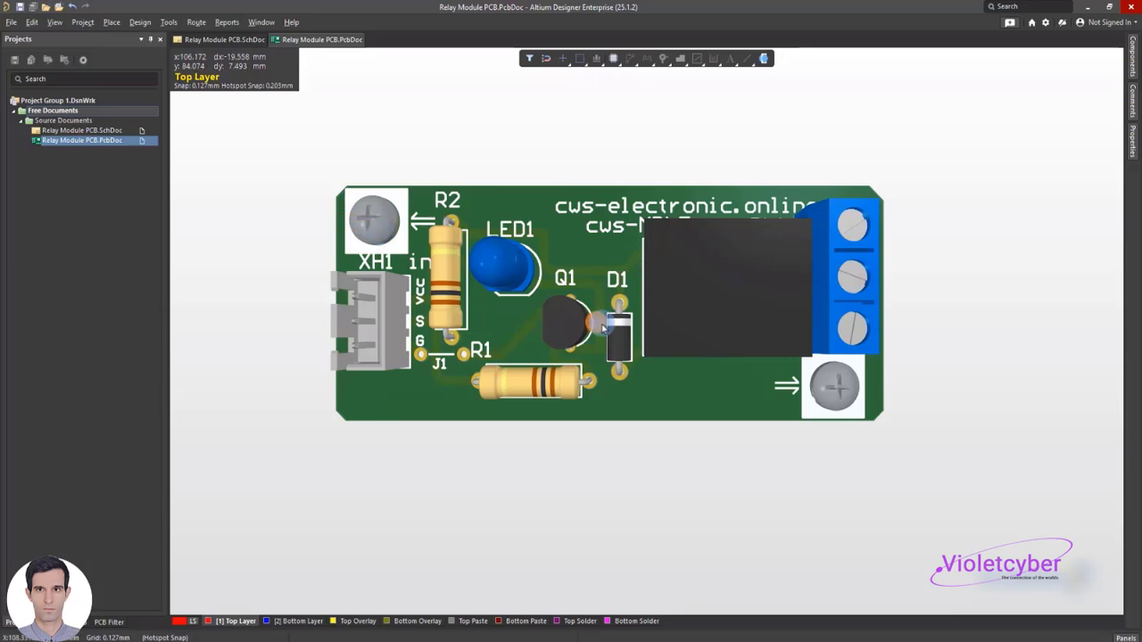
{"action": "key", "text": "2"}
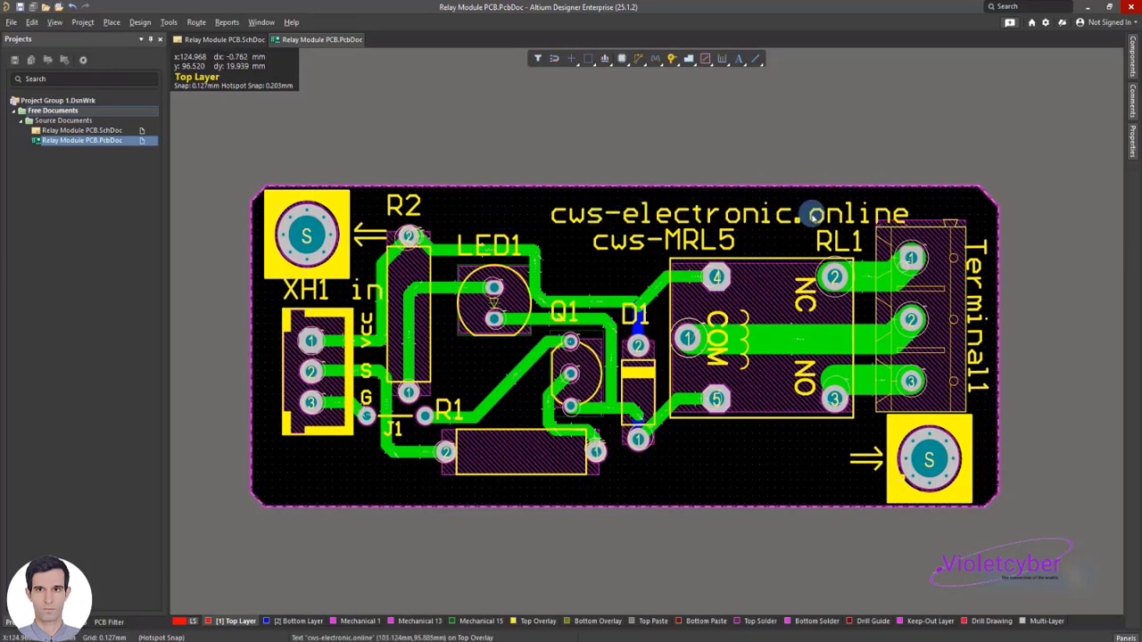
Shift the cws-electronic.online and cws-MRL5 texts leftward on the board, and put the R1 and R2 labels inside their resistor outlines
{"action": "left_click_drag", "start_coordinate": [737, 212], "coordinate": [704, 204]}
{"action": "left_click_drag", "start_coordinate": [650, 237], "coordinate": [581, 249]}
{"action": "left_click", "coordinate": [452, 218]}
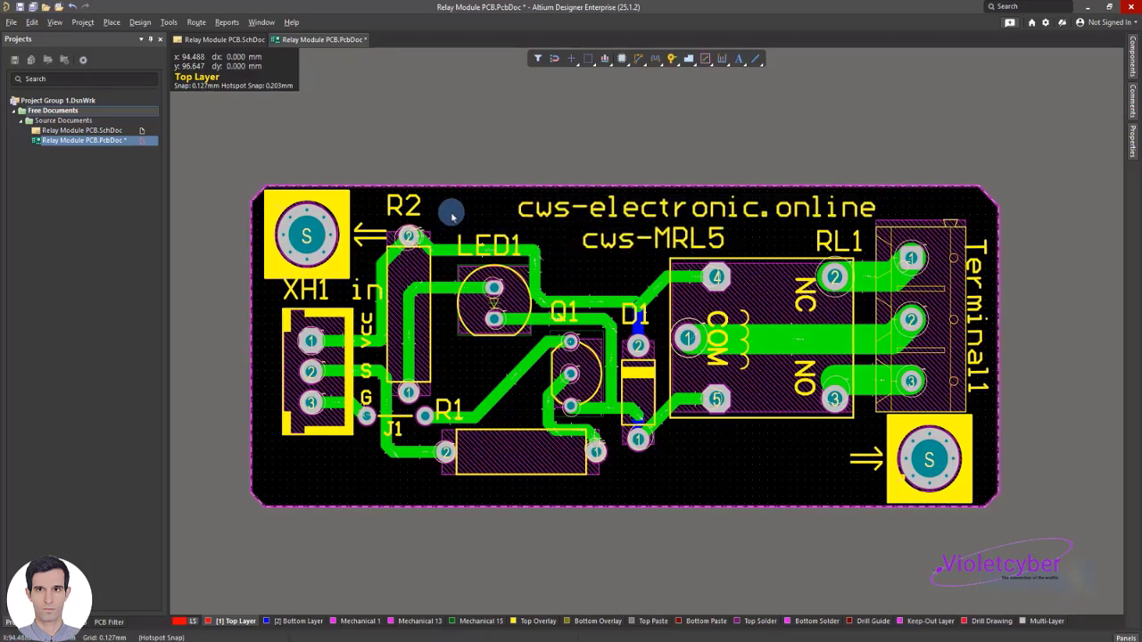
{"action": "left_click", "coordinate": [475, 240]}
{"action": "left_click", "coordinate": [489, 213]}
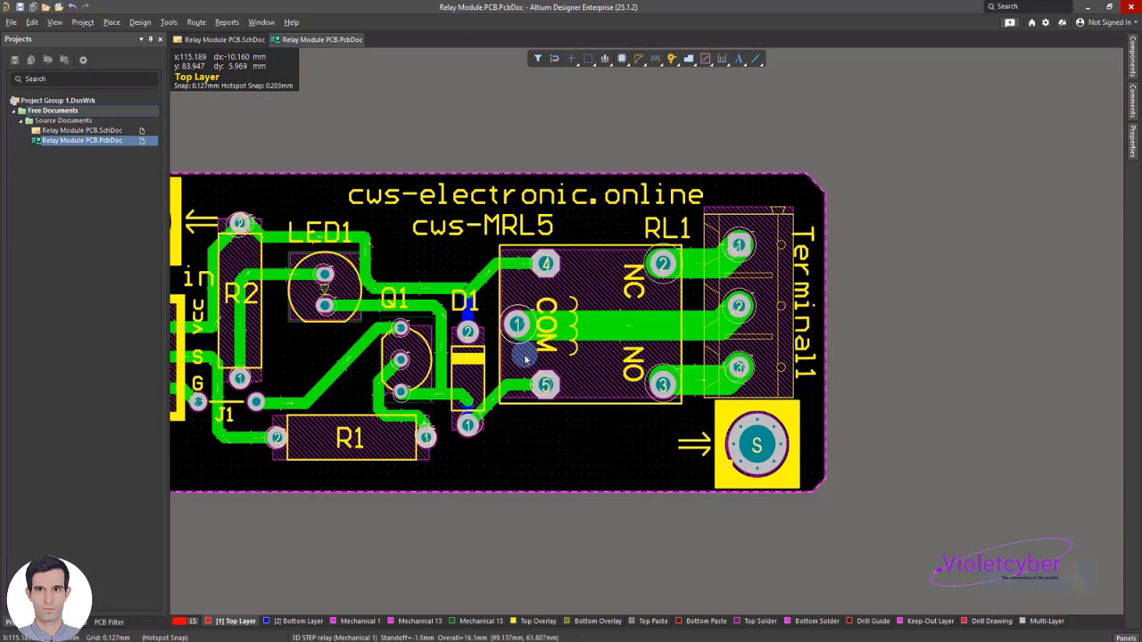
{"action": "scroll", "coordinate": [525, 358], "scroll_direction": "up", "scroll_amount": 2}
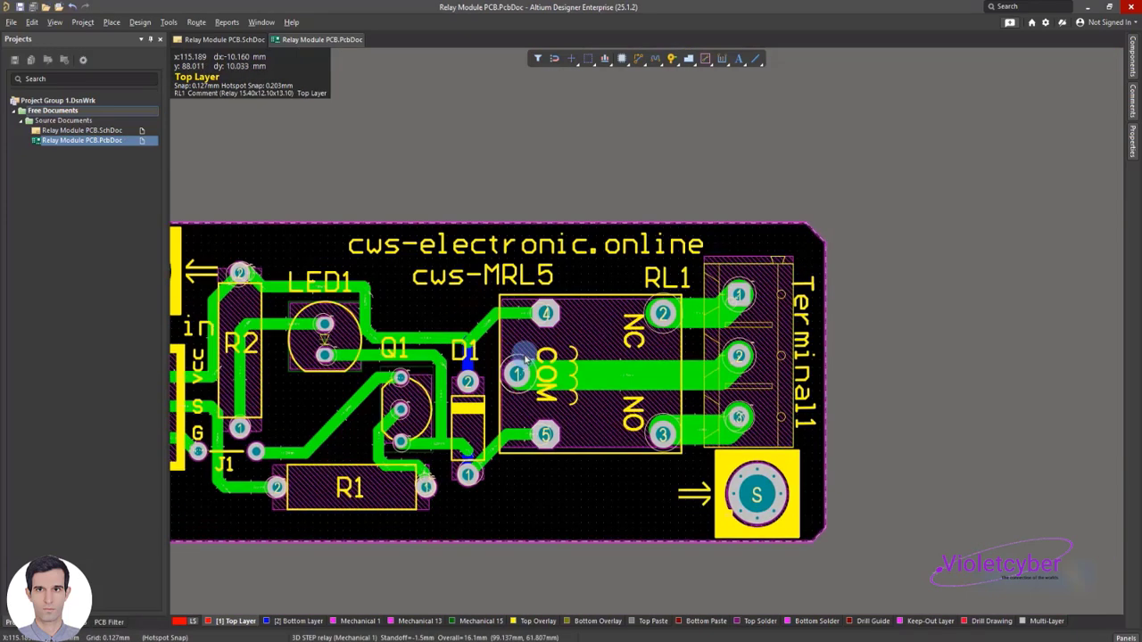
Check the rearranged silkscreen texts and labels on the board in the 3D view
{"action": "scroll", "coordinate": [524, 358], "scroll_direction": "down", "scroll_amount": 2}
{"action": "scroll", "coordinate": [524, 358], "scroll_direction": "left", "scroll_amount": 3, "text": "shift"}
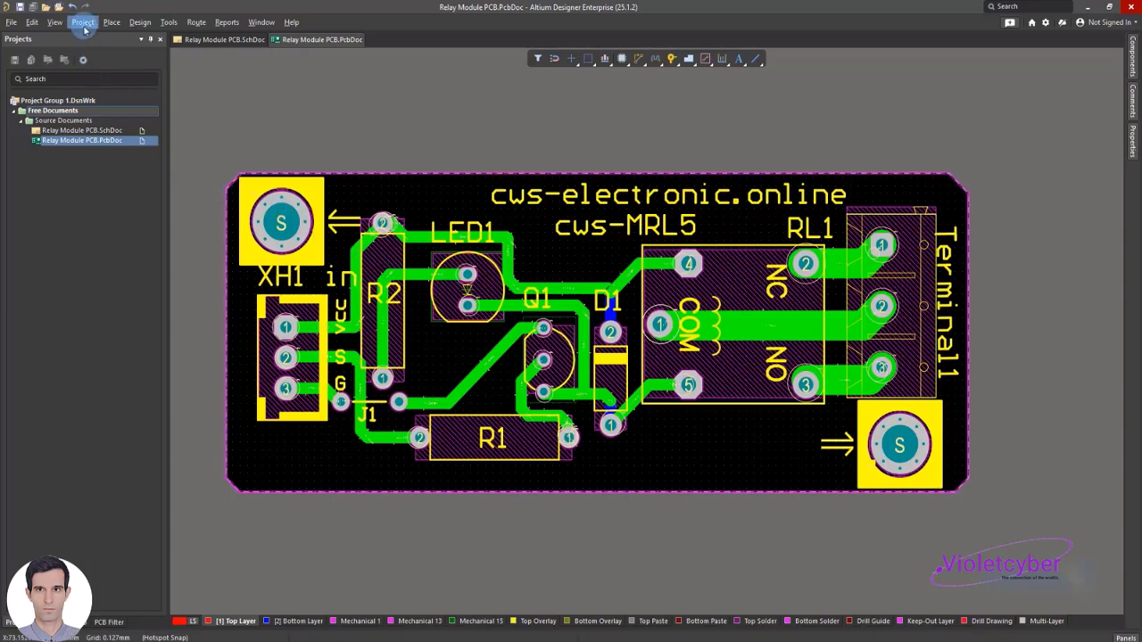
{"action": "left_click", "coordinate": [54, 22]}
{"action": "left_click", "coordinate": [89, 273]}
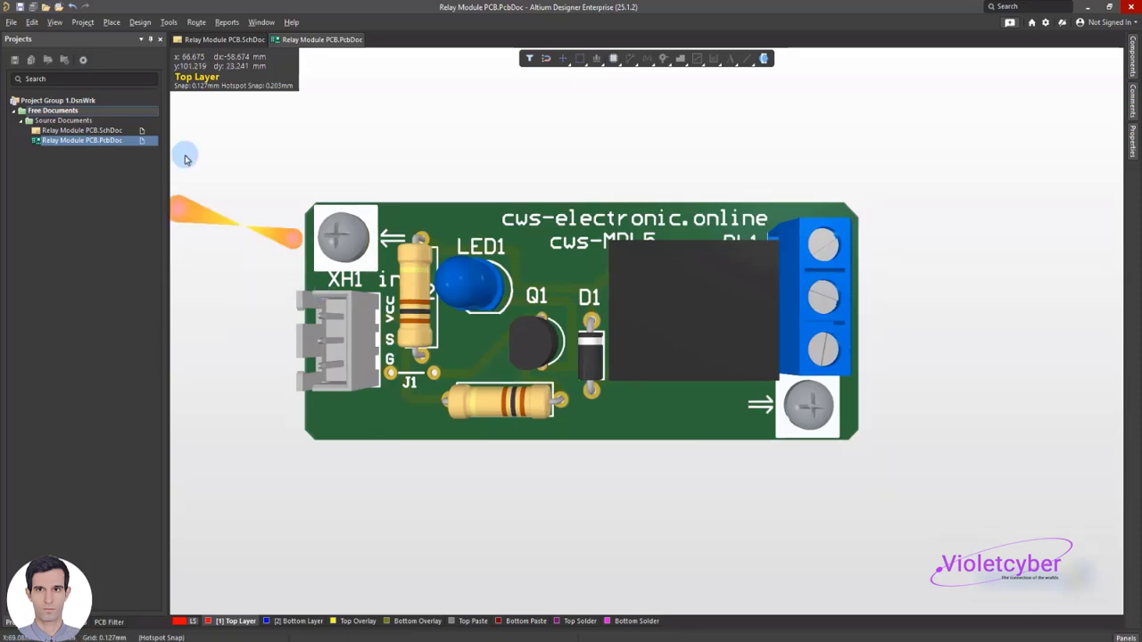
{"action": "left_click", "coordinate": [56, 23]}
{"action": "key", "text": "2"}
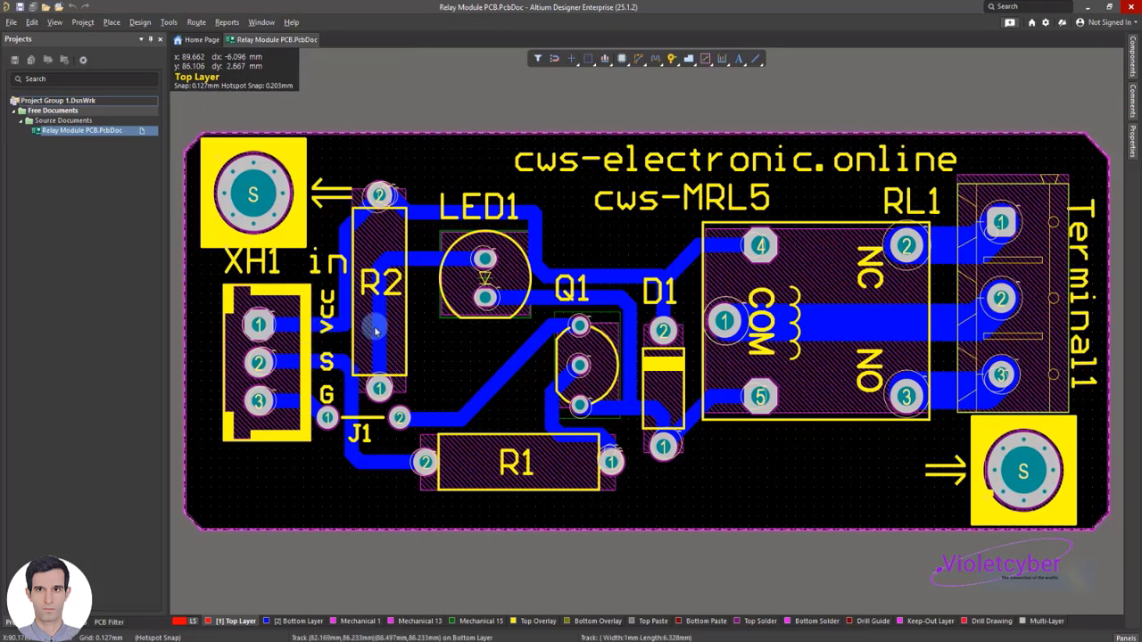
Move the horizontal 1 mm track above Q1 upward, away from the LED1 pad 2 track, and save the board file
{"action": "left_click", "coordinate": [609, 269]}
{"action": "left_click_drag", "start_coordinate": [609, 268], "coordinate": [589, 237]}
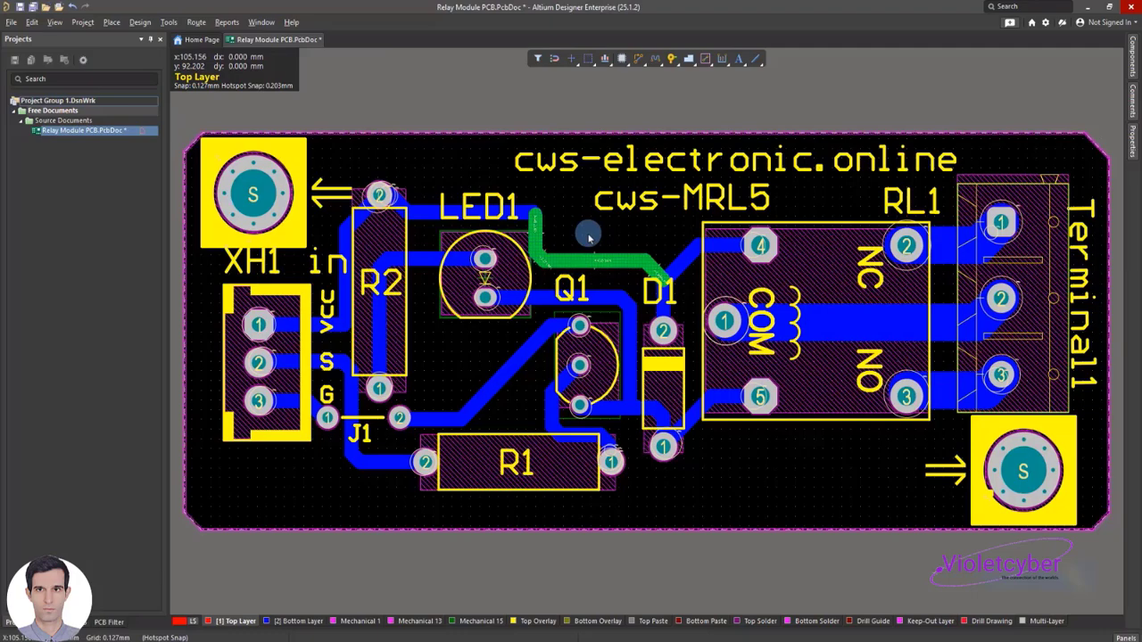
{"action": "key", "text": "ctrl+s"}
{"action": "scroll", "coordinate": [674, 288], "scroll_direction": "up", "scroll_amount": 2, "text": "ctrl"}
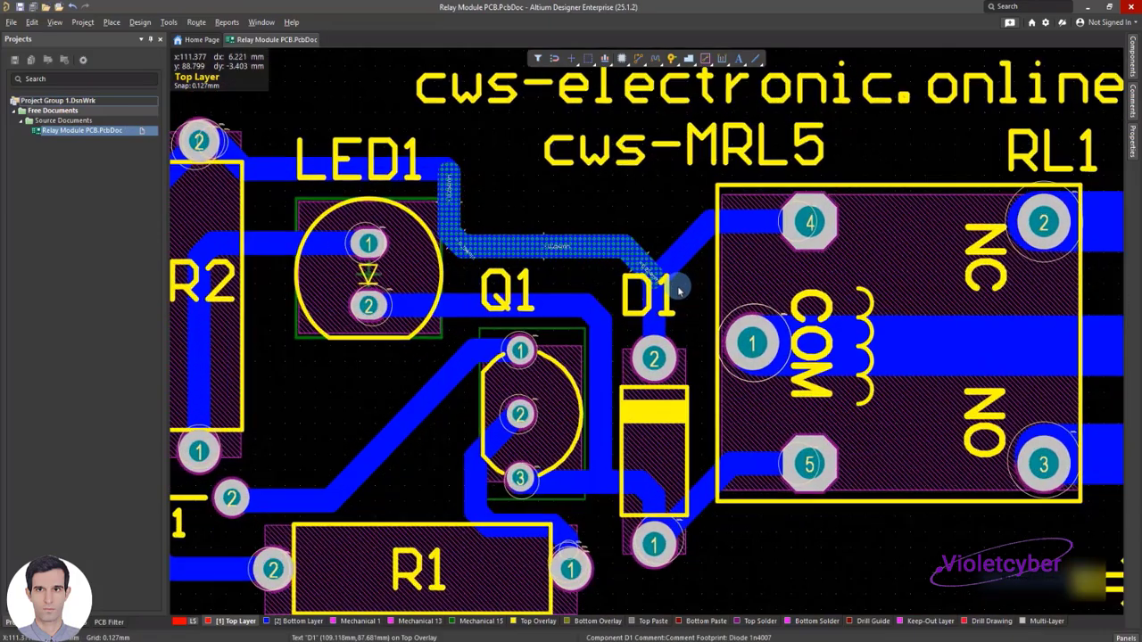
{"action": "scroll", "coordinate": [674, 288], "scroll_direction": "up", "scroll_amount": 2, "text": "ctrl"}
{"action": "scroll", "coordinate": [666, 284], "scroll_direction": "down", "scroll_amount": 1, "text": "ctrl"}
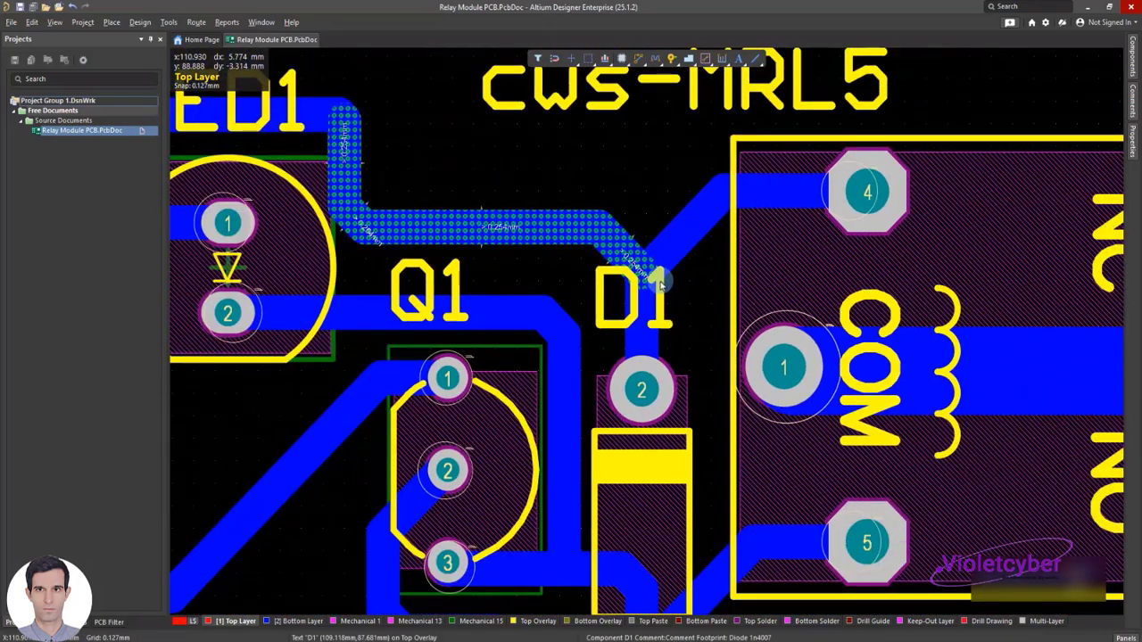
{"action": "scroll", "coordinate": [661, 281], "scroll_direction": "down", "scroll_amount": 4, "text": "ctrl"}
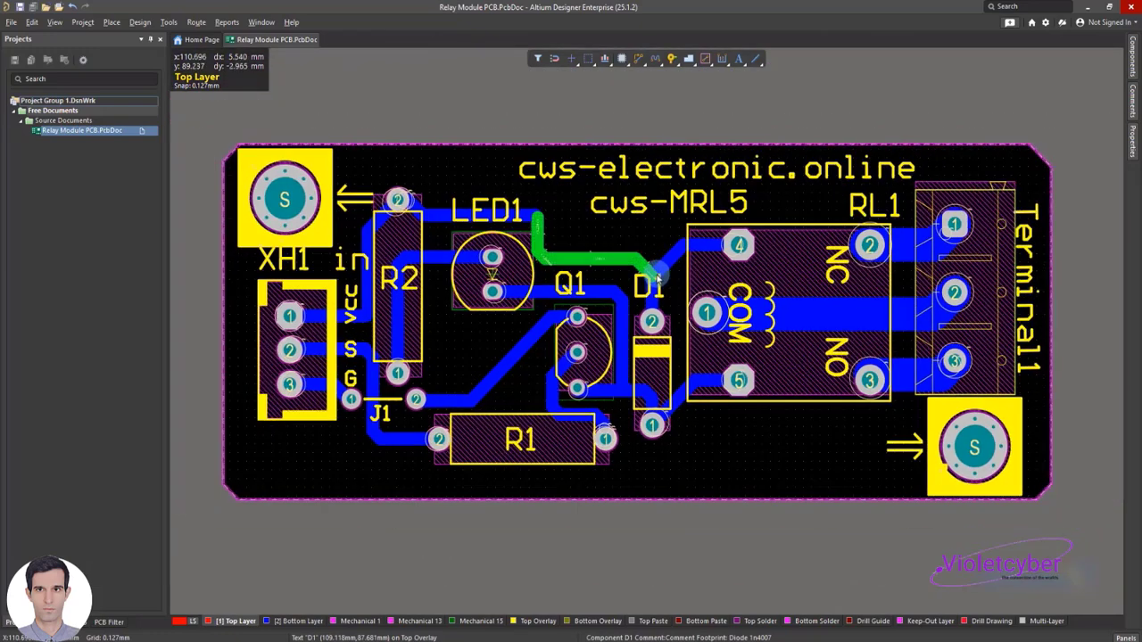